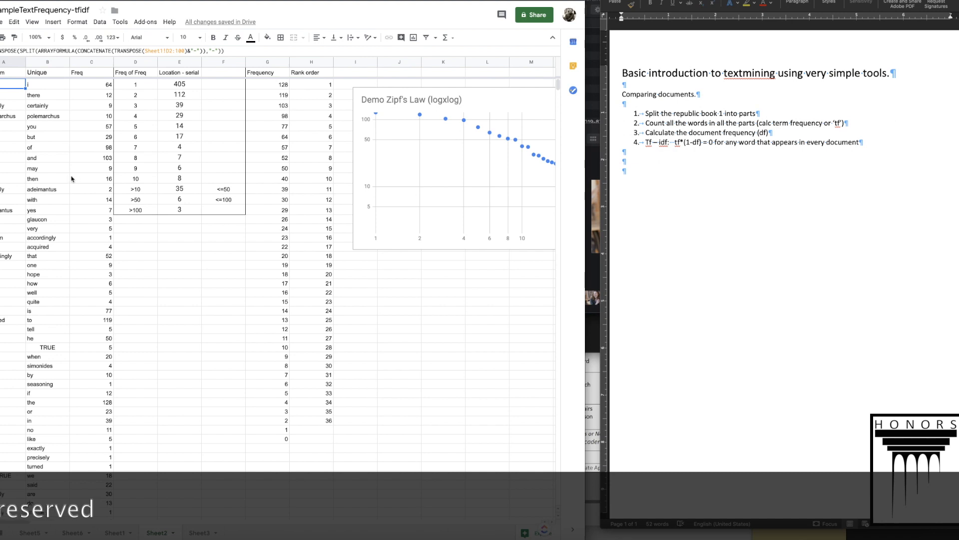
Step: Rename the Freq header of the word-count column to n and insert an empty column between it and Freq of Freq
{"action": "left_click", "coordinate": [88, 74]}
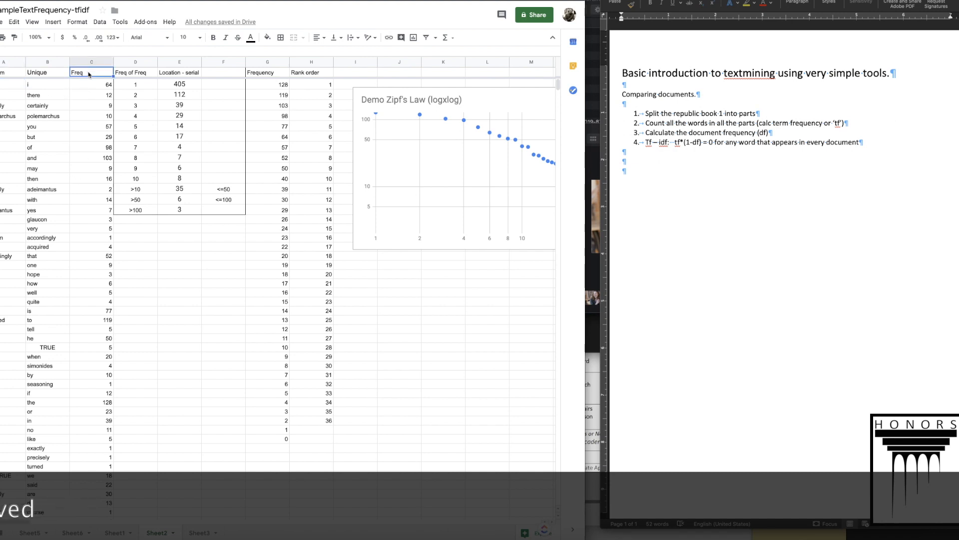
{"action": "type", "text": "n"}
{"action": "key", "text": "Return"}
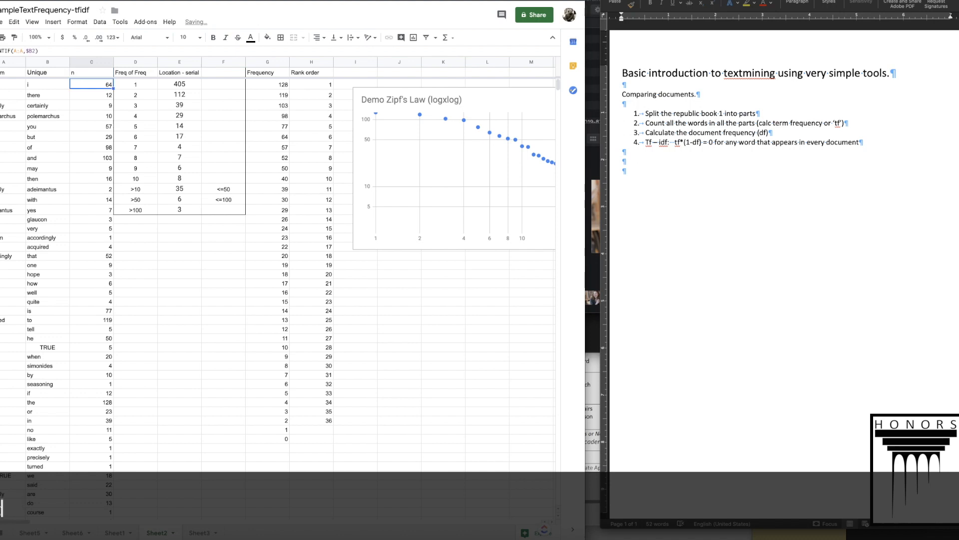
{"action": "left_click", "coordinate": [131, 62]}
{"action": "right_click", "coordinate": [130, 62]}
{"action": "left_click", "coordinate": [140, 134]}
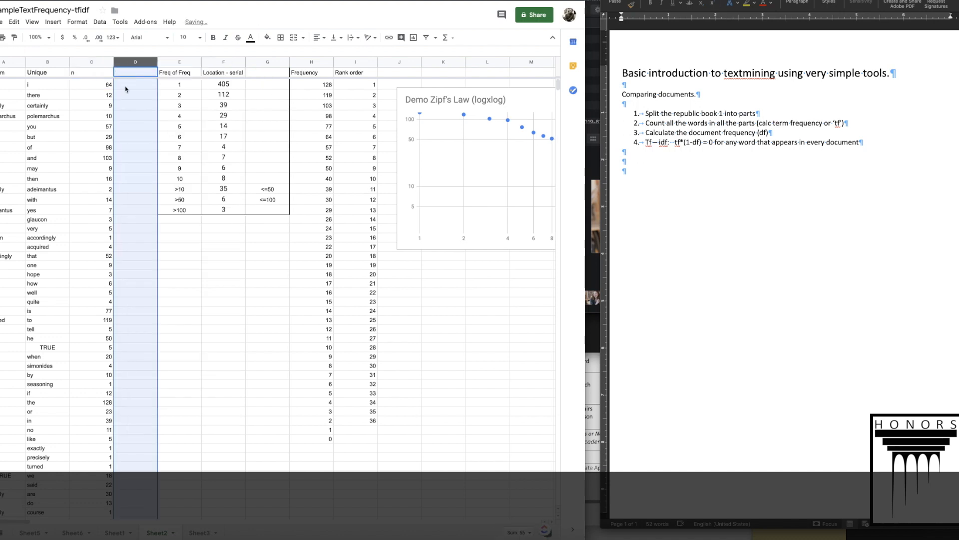
Step: Enter =C2/SUM(C:C) in D2 to calculate the first word's share of all counted words
{"action": "left_click", "coordinate": [139, 89]}
{"action": "type", "text": "="}
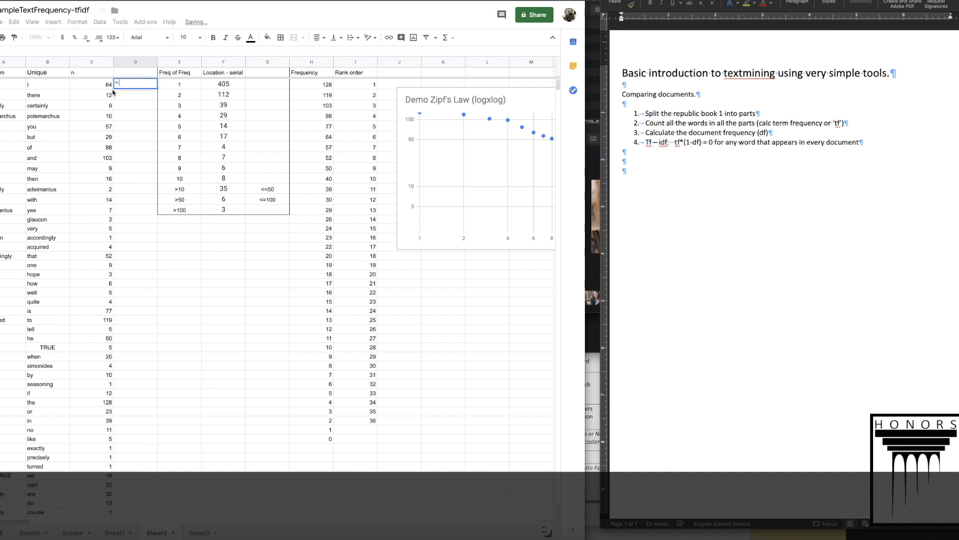
{"action": "left_click", "coordinate": [99, 85]}
{"action": "type", "text": "/SUM("}
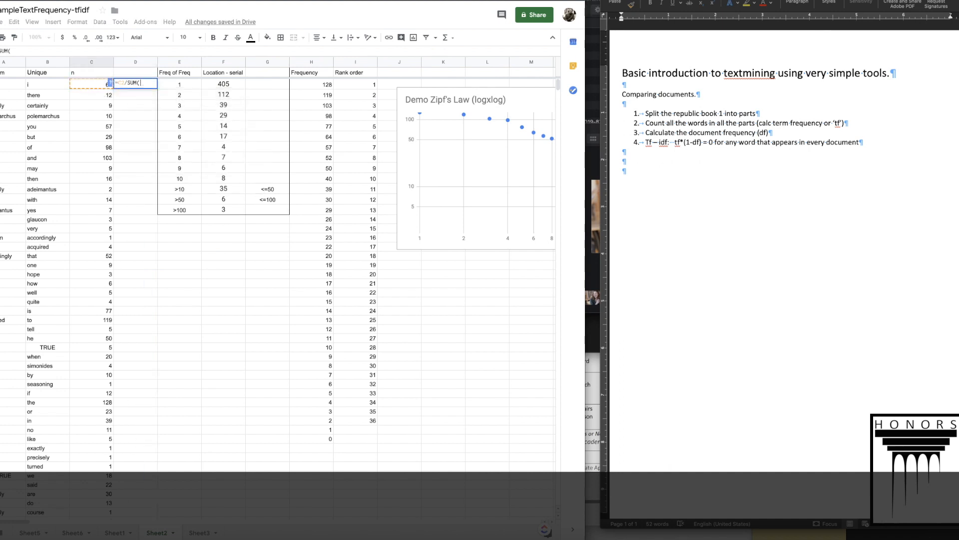
{"action": "left_click", "coordinate": [83, 59]}
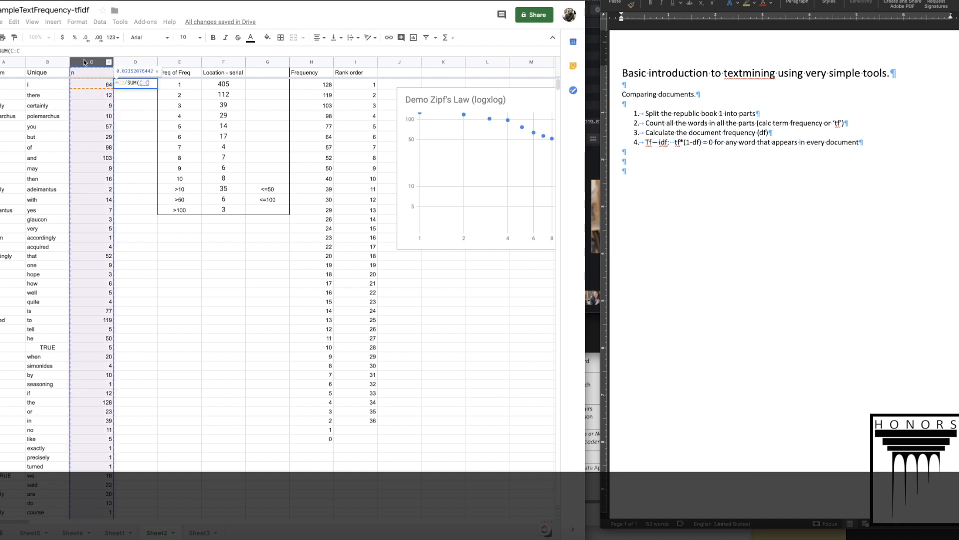
{"action": "key", "text": "Return"}
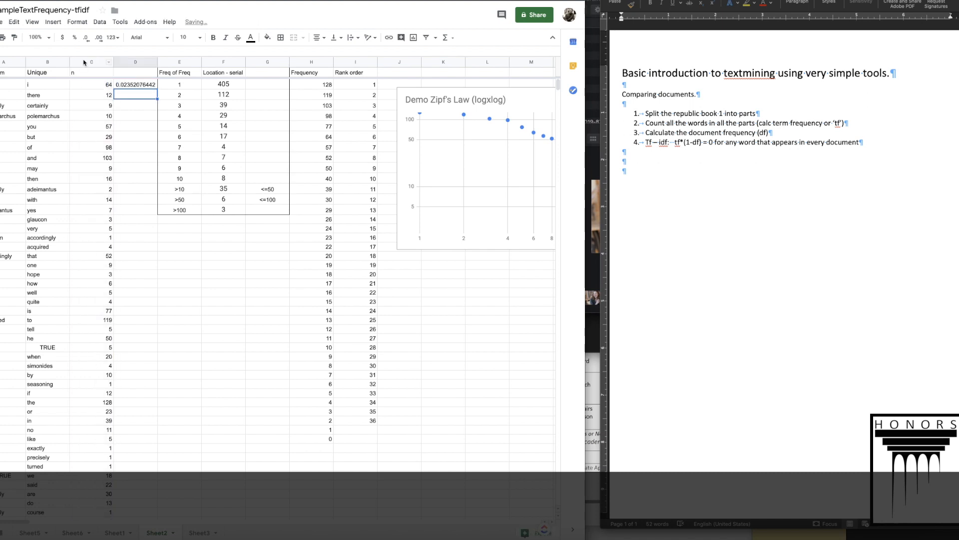
{"action": "left_click", "coordinate": [142, 88]}
{"action": "key", "text": "Delete"}
{"action": "left_click", "coordinate": [141, 104]}
{"action": "left_click", "coordinate": [131, 84]}
{"action": "key", "text": "super+z"}
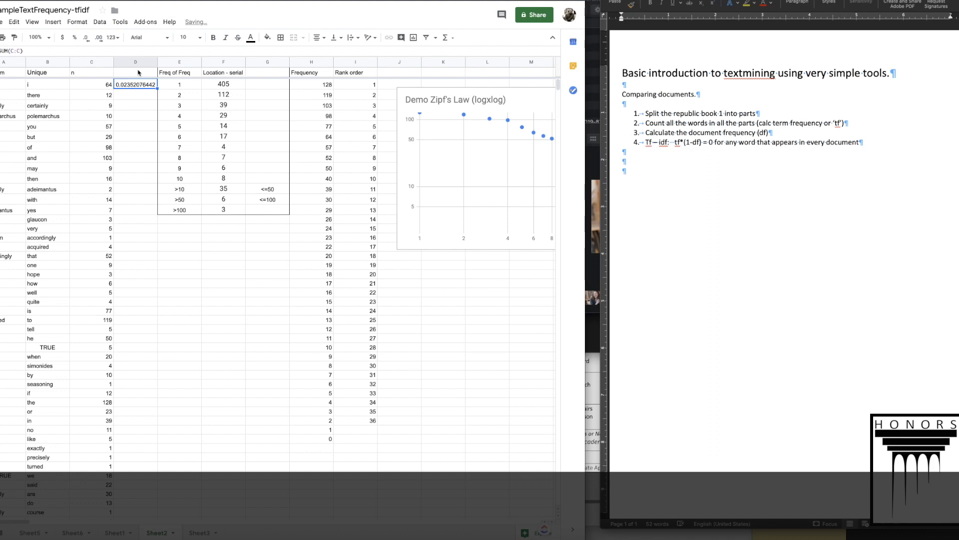
Step: Format the first word's relative frequency in D2 as a percent
{"action": "left_click", "coordinate": [78, 22]}
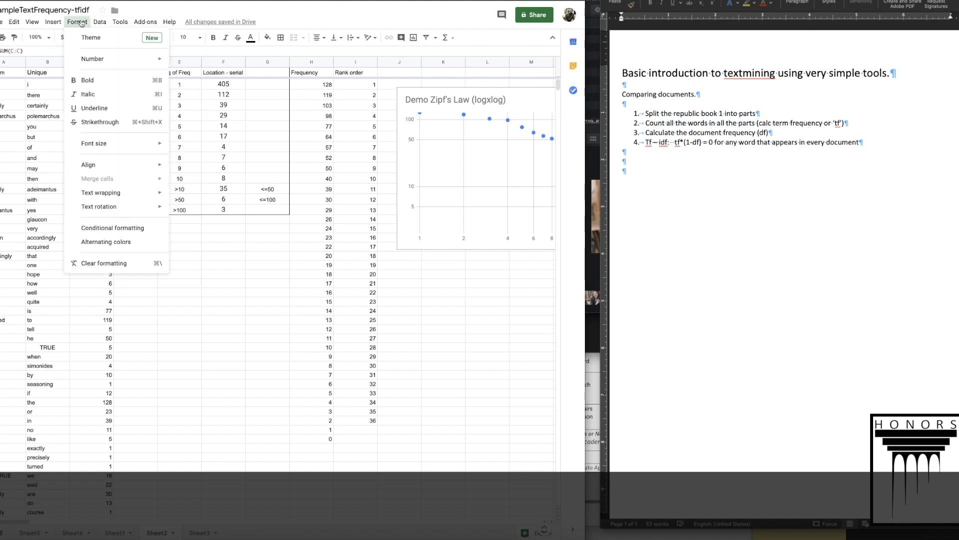
{"action": "mouse_move", "coordinate": [108, 59]}
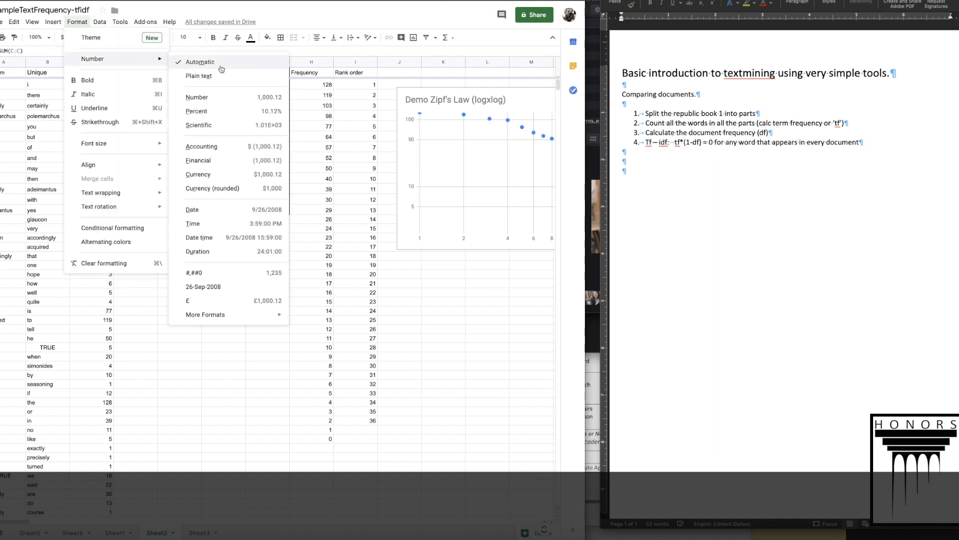
{"action": "left_click", "coordinate": [220, 113]}
{"action": "left_click", "coordinate": [140, 129]}
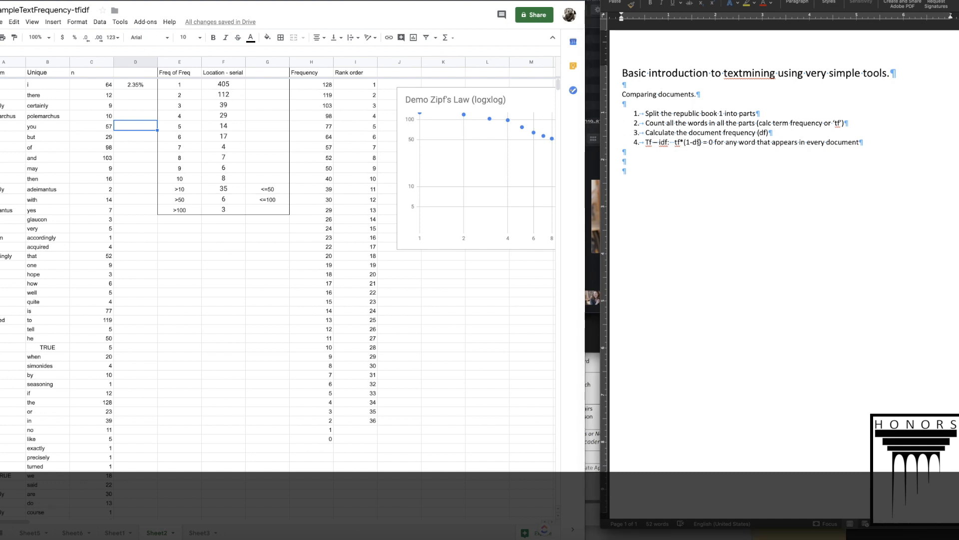
Step: Switch to the Word notes and examine the parts of the tf*(1-df) formula in list item 4
{"action": "left_click_drag", "start_coordinate": [669, 142], "coordinate": [685, 143]}
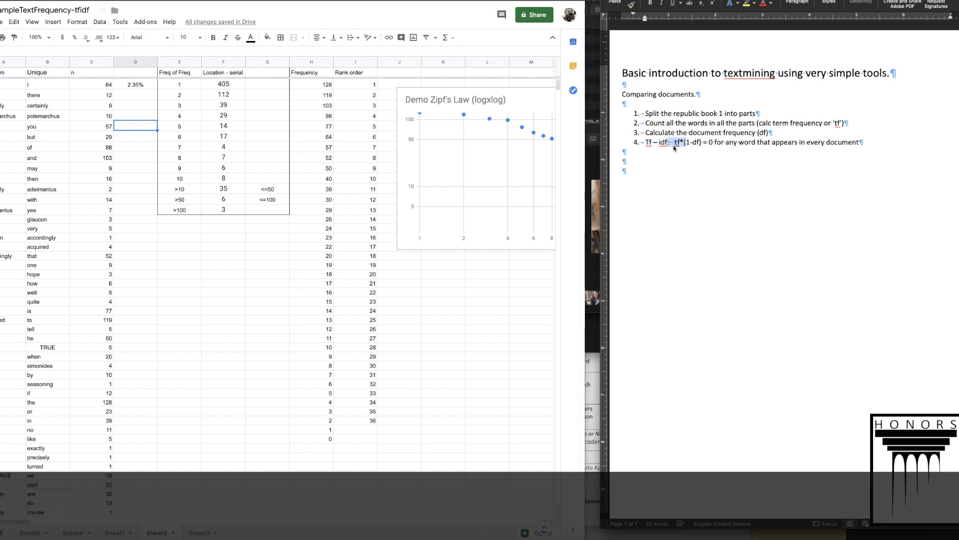
{"action": "left_click_drag", "start_coordinate": [686, 143], "coordinate": [701, 143]}
{"action": "key", "text": "Down"}
{"action": "double_click", "coordinate": [696, 143]}
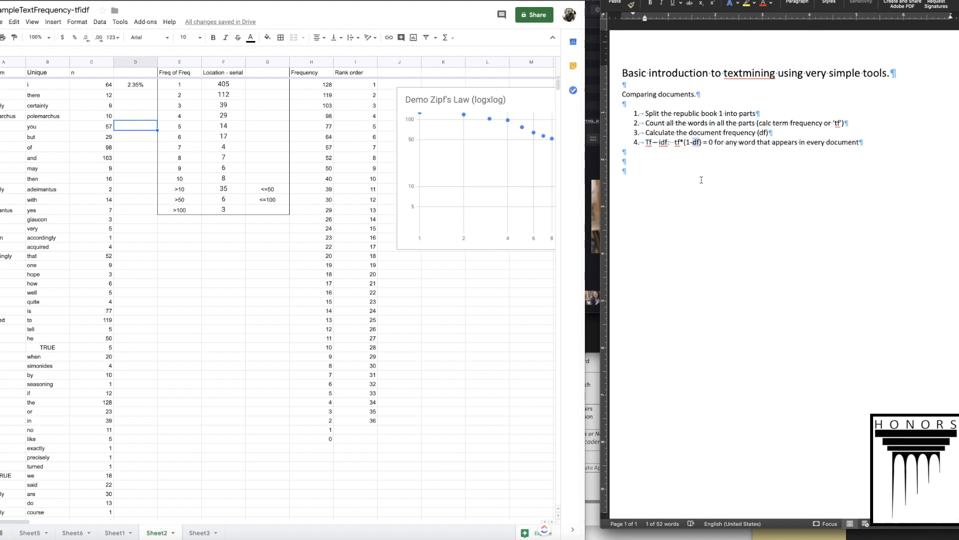
{"action": "left_click_drag", "start_coordinate": [682, 142], "coordinate": [703, 143]}
{"action": "left_click", "coordinate": [678, 143]}
{"action": "double_click", "coordinate": [710, 143]}
{"action": "double_click", "coordinate": [696, 143]}
{"action": "mouse_move", "coordinate": [685, 142]}
{"action": "left_mouse_down"}
{"action": "mouse_move", "coordinate": [700, 143]}
{"action": "mouse_move", "coordinate": [690, 142]}
{"action": "left_mouse_up"}
{"action": "left_click", "coordinate": [676, 172]}
{"action": "left_click", "coordinate": [644, 162]}
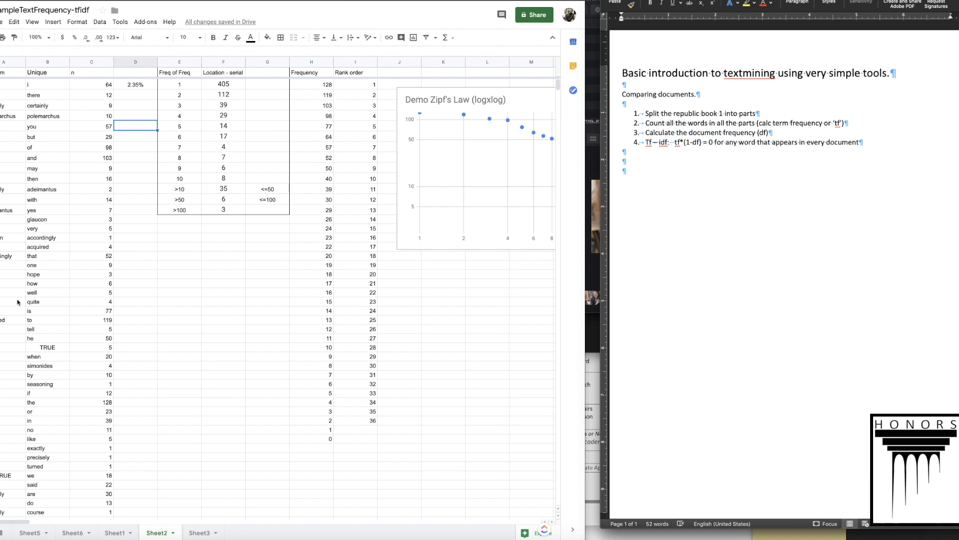
Step: Rename Sheet1 in the spreadsheet as Book1-Republic
{"action": "left_click", "coordinate": [114, 535]}
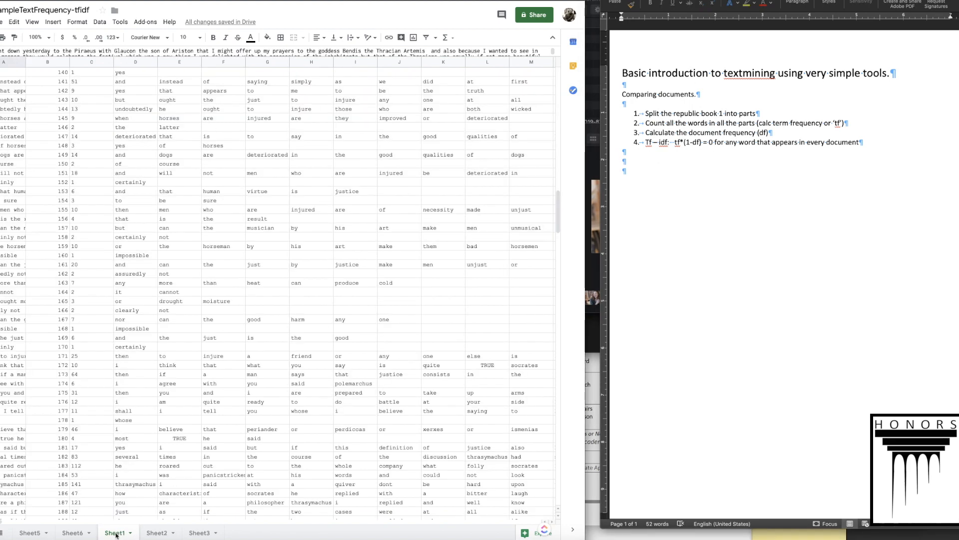
{"action": "double_click", "coordinate": [114, 533]}
{"action": "type", "text": "R"}
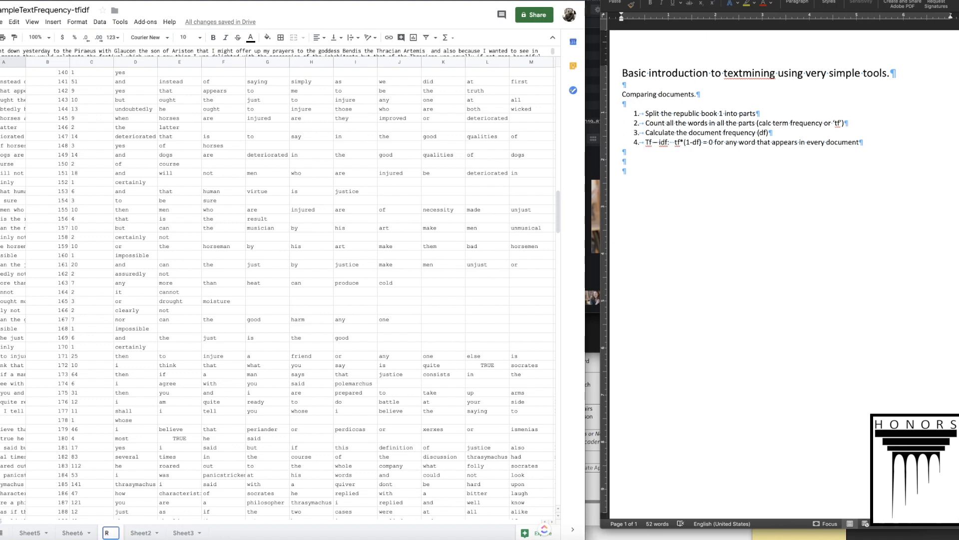
{"action": "key", "text": "BackSpace"}
{"action": "type", "text": "Book1-Rei"}
{"action": "key", "text": "BackSpace"}
{"action": "type", "text": "public"}
{"action": "key", "text": "Return"}
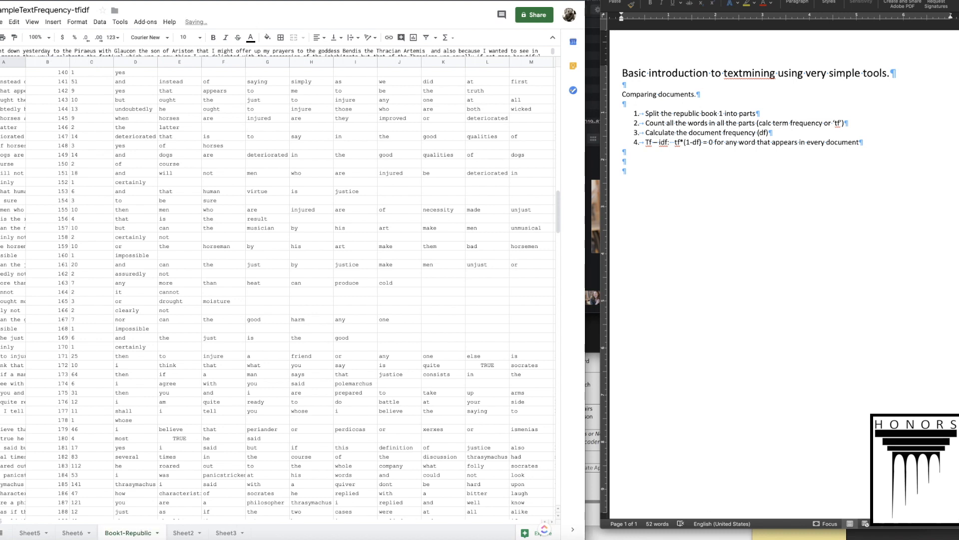
Step: Review the rows of the Book1-Republic sheet and check which of its ranges the word-splitting formula in A2 of Sheet2 references
{"action": "left_click", "coordinate": [4, 167]}
{"action": "scroll", "coordinate": [16, 175], "scroll_direction": "down", "scroll_amount": 5}
{"action": "scroll", "coordinate": [16, 178], "scroll_direction": "down", "scroll_amount": 20}
{"action": "scroll", "coordinate": [16, 179], "scroll_direction": "up", "scroll_amount": 20}
{"action": "scroll", "coordinate": [14, 182], "scroll_direction": "up", "scroll_amount": 10}
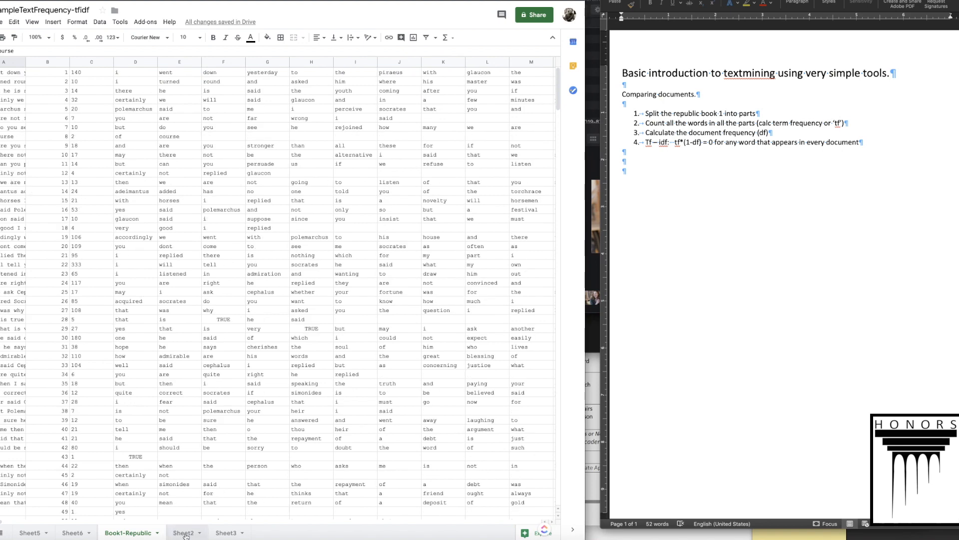
{"action": "left_click", "coordinate": [186, 532]}
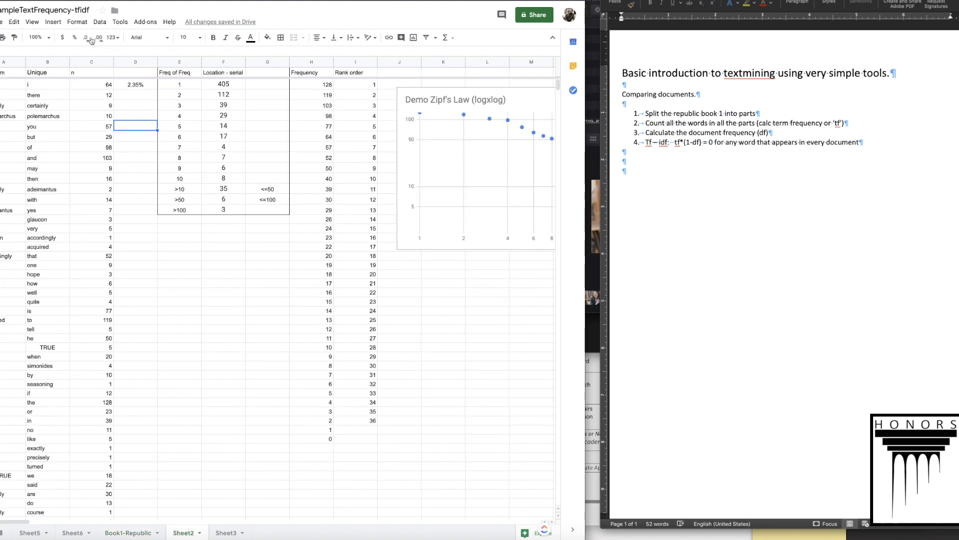
{"action": "left_click", "coordinate": [47, 84]}
{"action": "key", "text": "Left"}
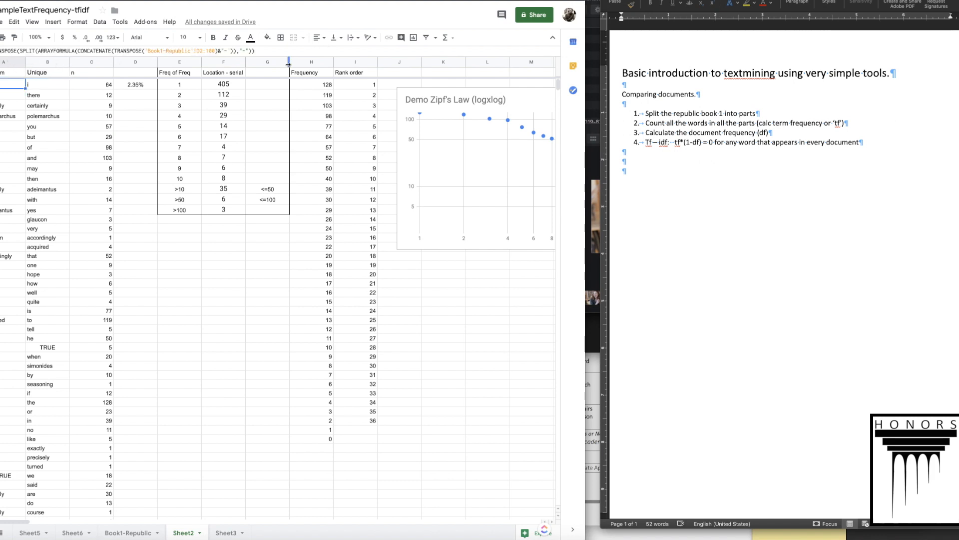
{"action": "left_click", "coordinate": [216, 51]}
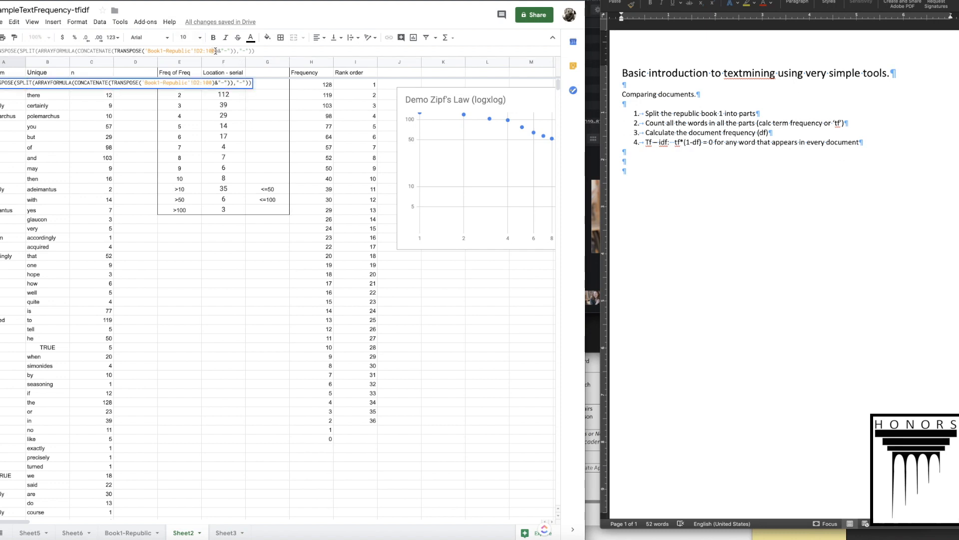
{"action": "left_click_drag", "start_coordinate": [216, 51], "coordinate": [209, 51]}
{"action": "double_click", "coordinate": [210, 50]}
{"action": "left_click", "coordinate": [212, 51]}
Step: Delete Sheet6 and Sheet5 from the workbook and return to Sheet2
{"action": "left_click", "coordinate": [73, 532]}
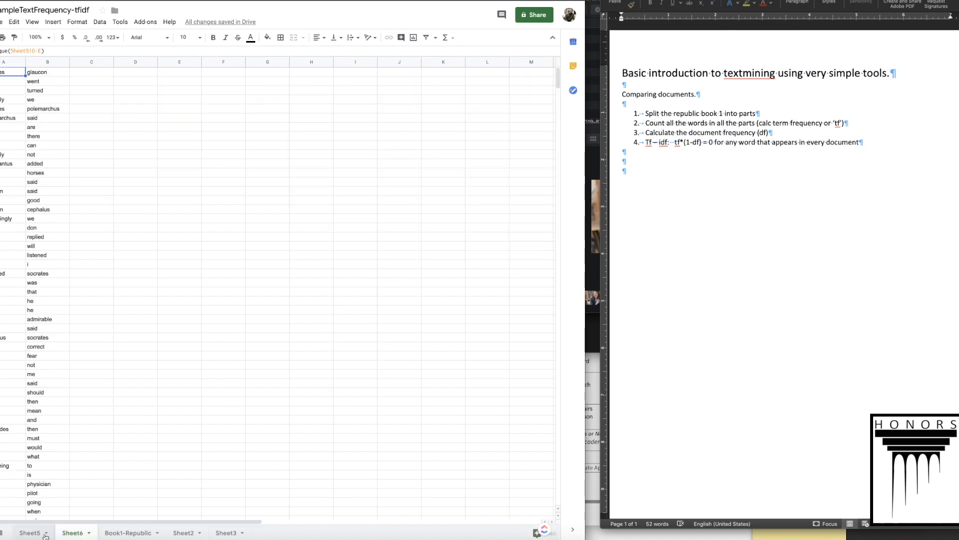
{"action": "left_click", "coordinate": [88, 532]}
{"action": "left_click", "coordinate": [69, 383]}
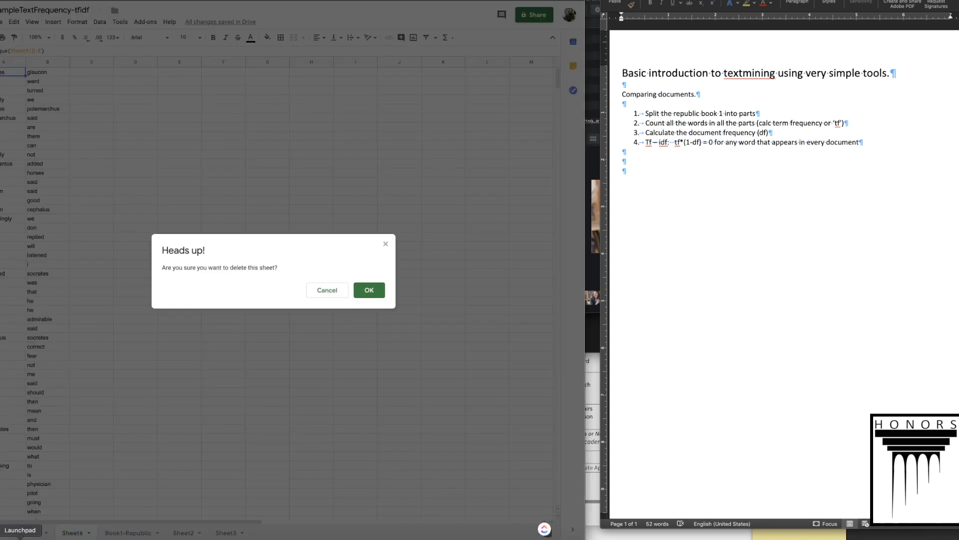
{"action": "left_click", "coordinate": [367, 292]}
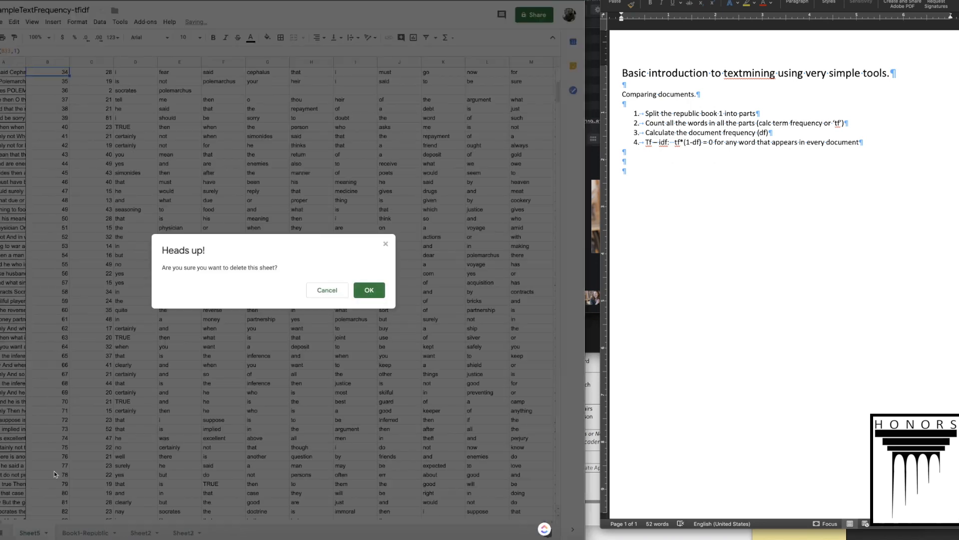
{"action": "left_click", "coordinate": [46, 533]}
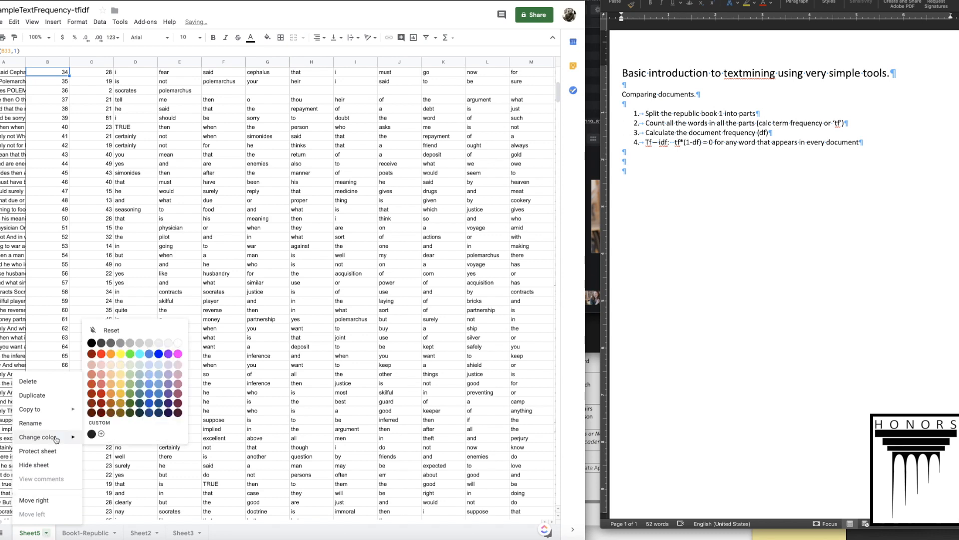
{"action": "left_click", "coordinate": [31, 381]}
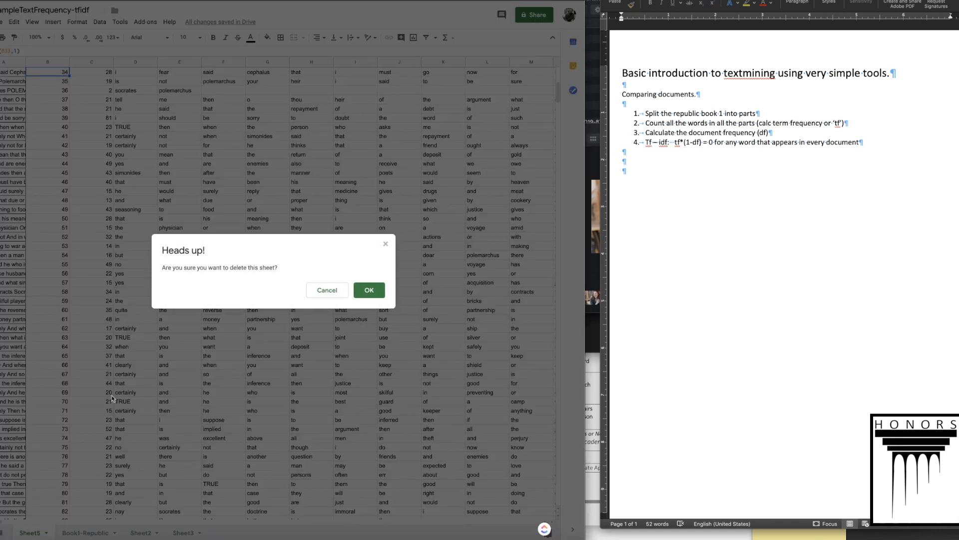
{"action": "left_click", "coordinate": [368, 287]}
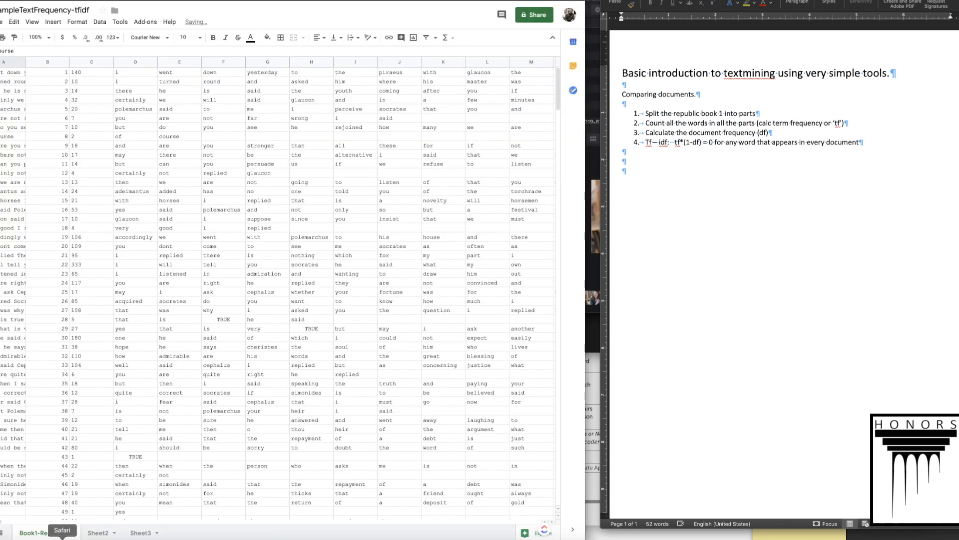
{"action": "left_click", "coordinate": [98, 533]}
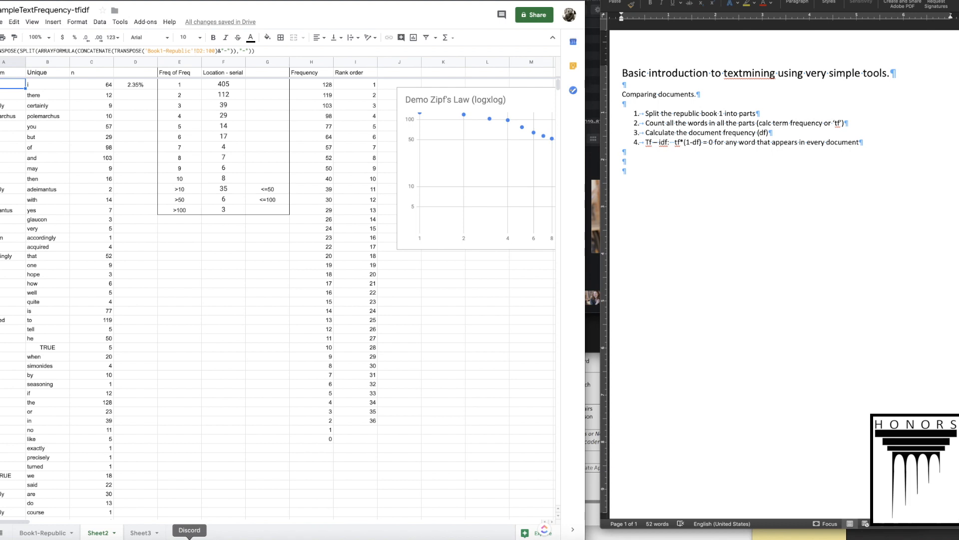
{"action": "left_click", "coordinate": [190, 537]}
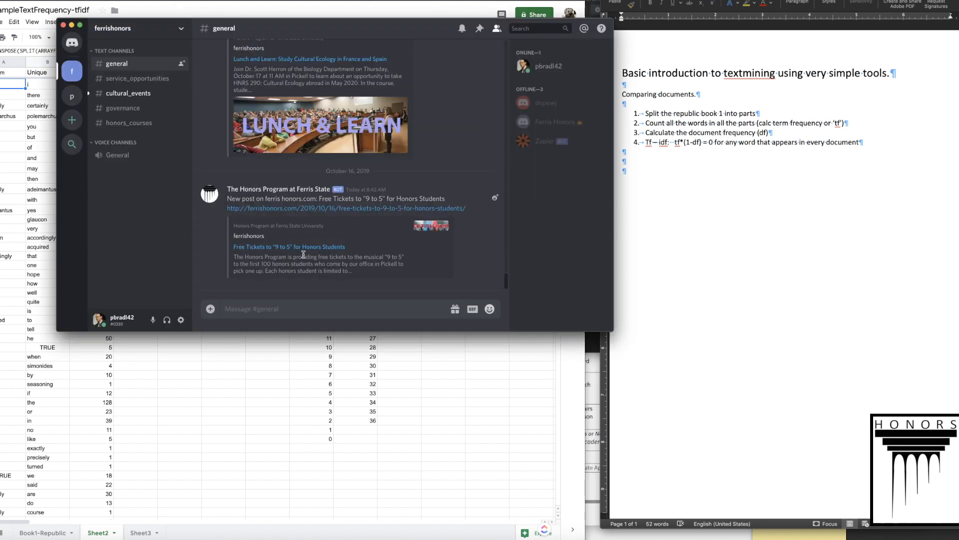
{"action": "left_click", "coordinate": [71, 25]}
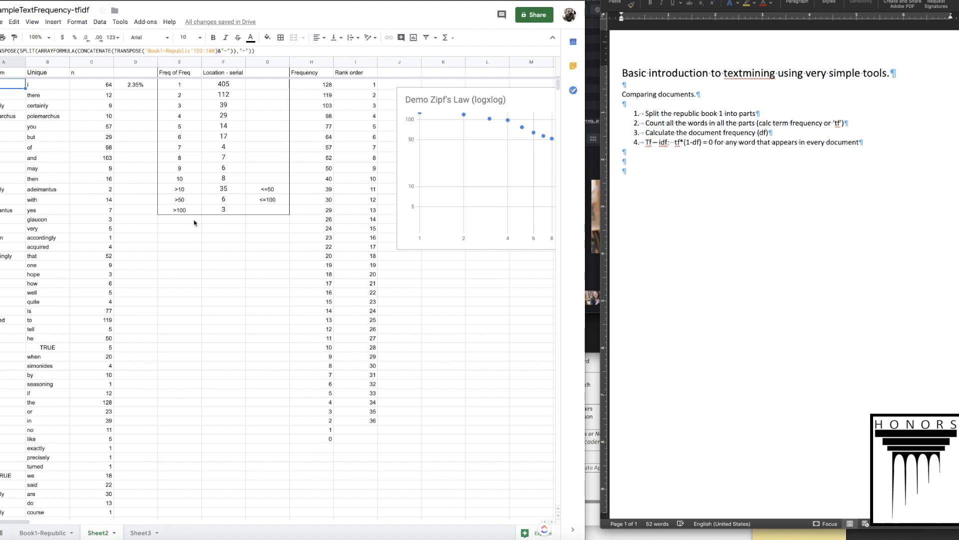
Step: Open the web page of Plato's The Republic and examine how speaker headings divide the text of Book I
{"action": "left_click", "coordinate": [300, 1]}
{"action": "scroll", "coordinate": [176, 201], "scroll_direction": "up", "scroll_amount": 20}
{"action": "scroll", "coordinate": [179, 169], "scroll_direction": "up", "scroll_amount": 20}
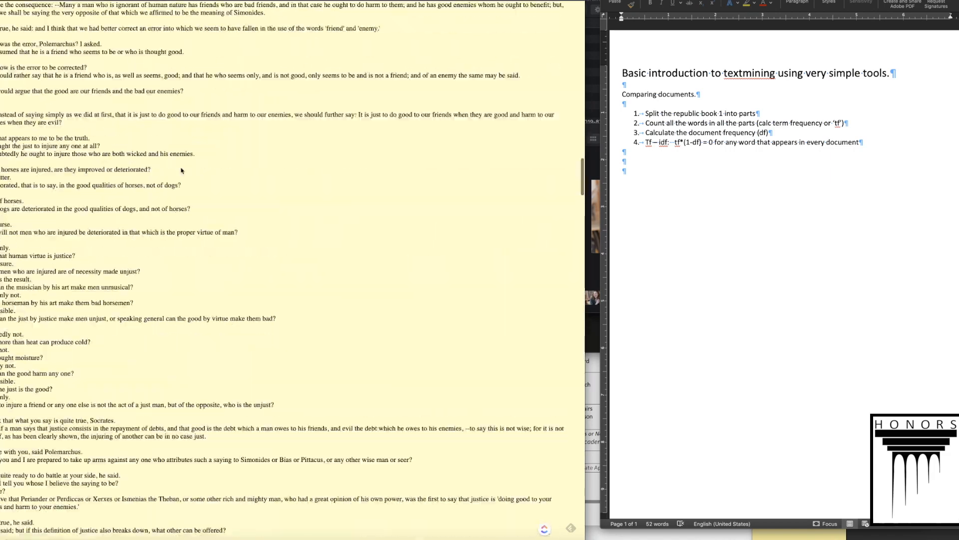
{"action": "scroll", "coordinate": [181, 170], "scroll_direction": "down", "scroll_amount": 9}
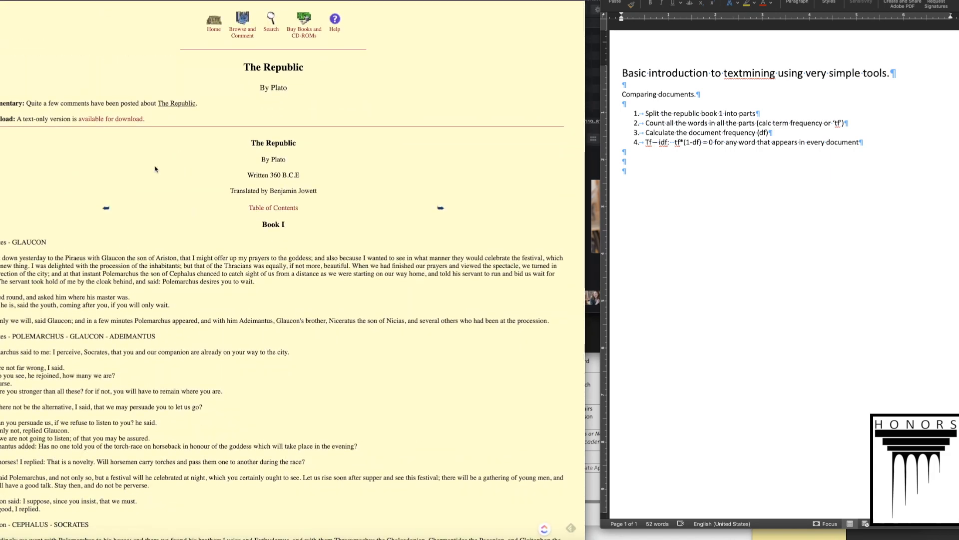
{"action": "left_click_drag", "start_coordinate": [170, 200], "coordinate": [127, 231]}
{"action": "scroll", "coordinate": [126, 231], "scroll_direction": "up", "scroll_amount": 4}
{"action": "scroll", "coordinate": [292, 269], "scroll_direction": "up", "scroll_amount": 5}
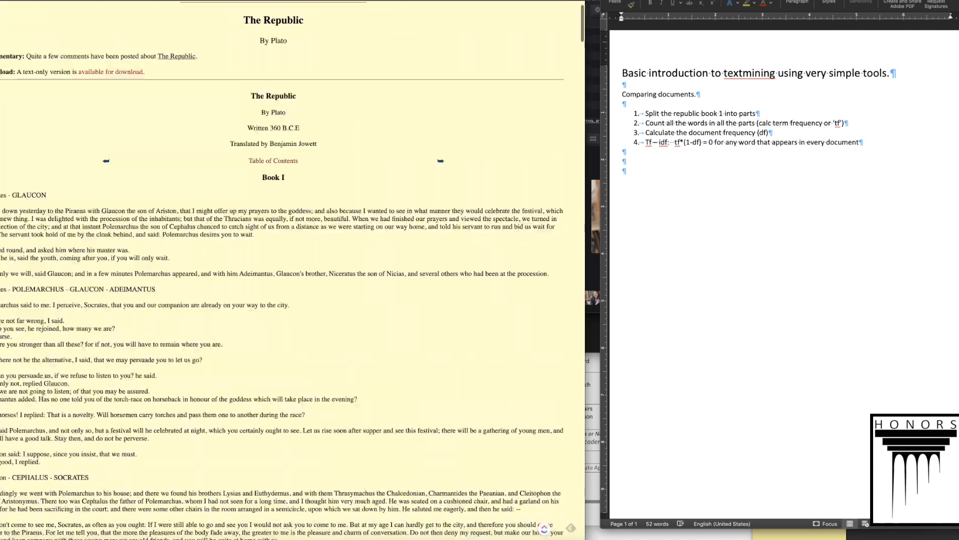
{"action": "scroll", "coordinate": [50, 283], "scroll_direction": "down", "scroll_amount": 4}
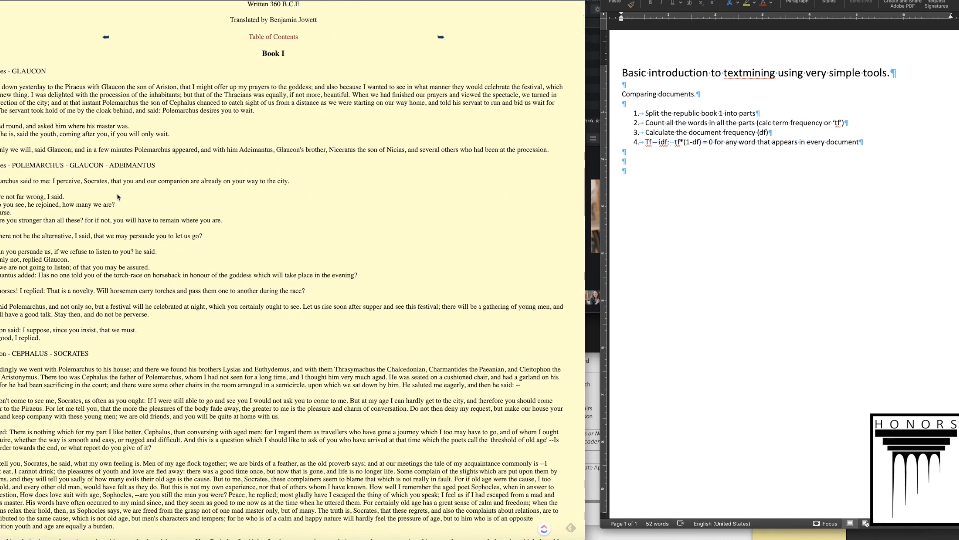
{"action": "double_click", "coordinate": [38, 165]}
{"action": "scroll", "coordinate": [135, 223], "scroll_direction": "down", "scroll_amount": 1}
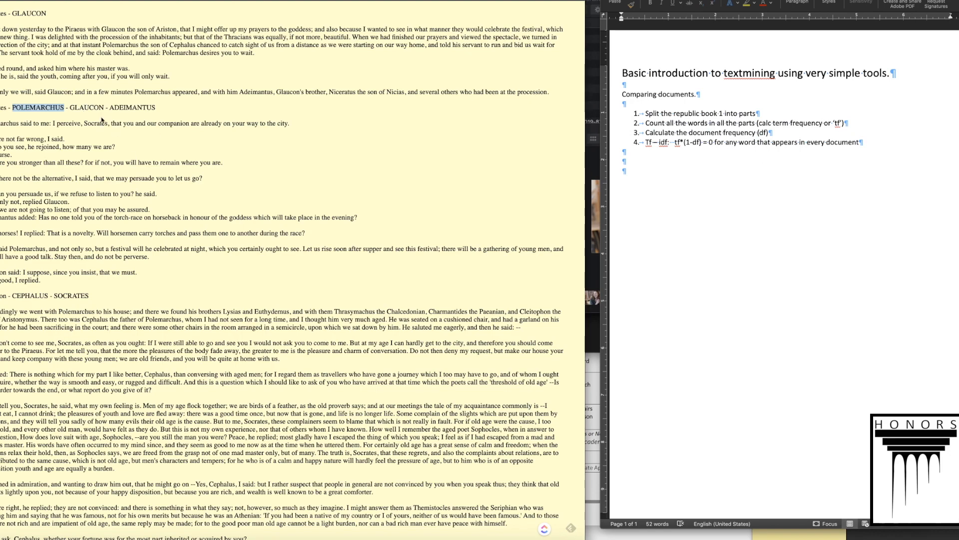
Step: Read on through Book I on the web page and locate the sentence that closes the dialogue with Cephalus
{"action": "scroll", "coordinate": [100, 160], "scroll_direction": "down", "scroll_amount": 2}
{"action": "scroll", "coordinate": [75, 159], "scroll_direction": "down", "scroll_amount": 1}
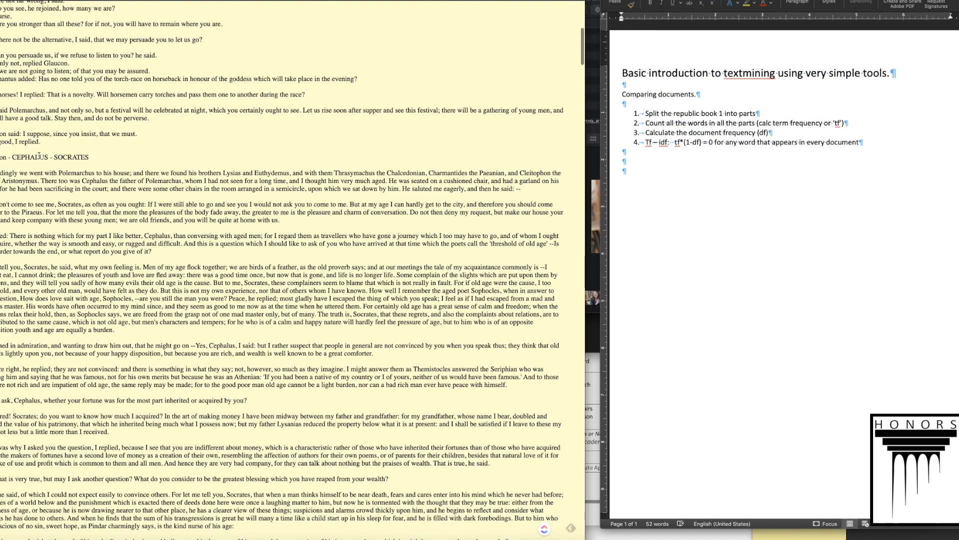
{"action": "scroll", "coordinate": [56, 222], "scroll_direction": "down", "scroll_amount": 1}
{"action": "scroll", "coordinate": [55, 219], "scroll_direction": "down", "scroll_amount": 2}
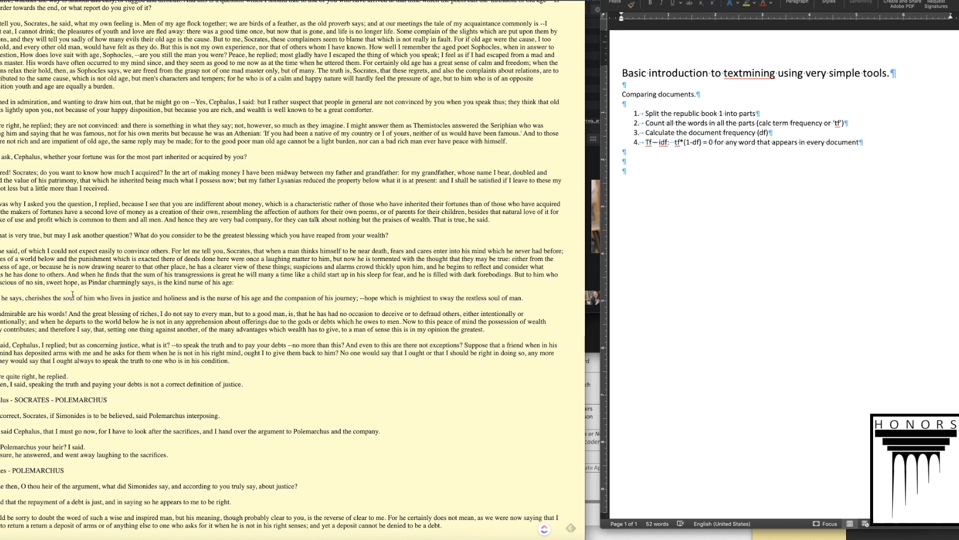
{"action": "scroll", "coordinate": [137, 440], "scroll_direction": "down", "scroll_amount": 3}
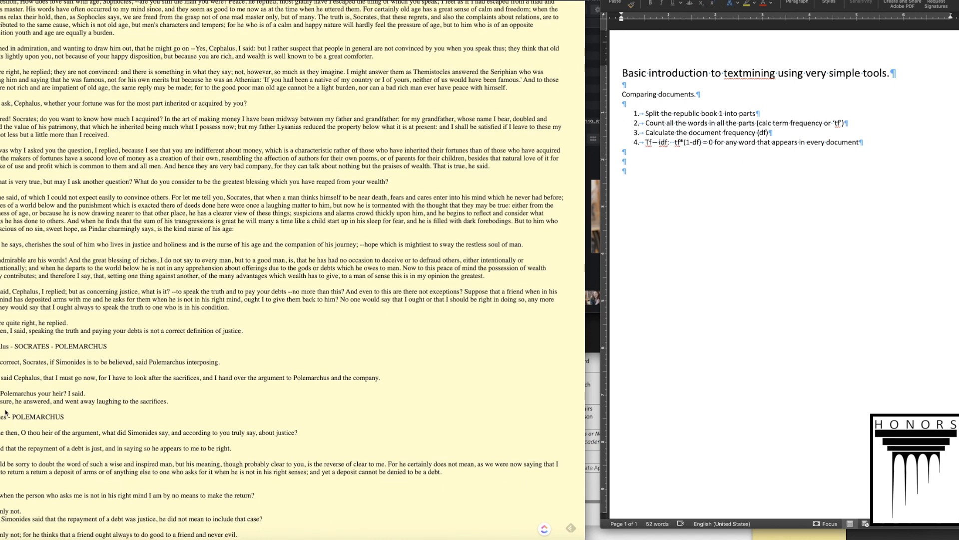
{"action": "left_click_drag", "start_coordinate": [0, 417], "coordinate": [86, 420]}
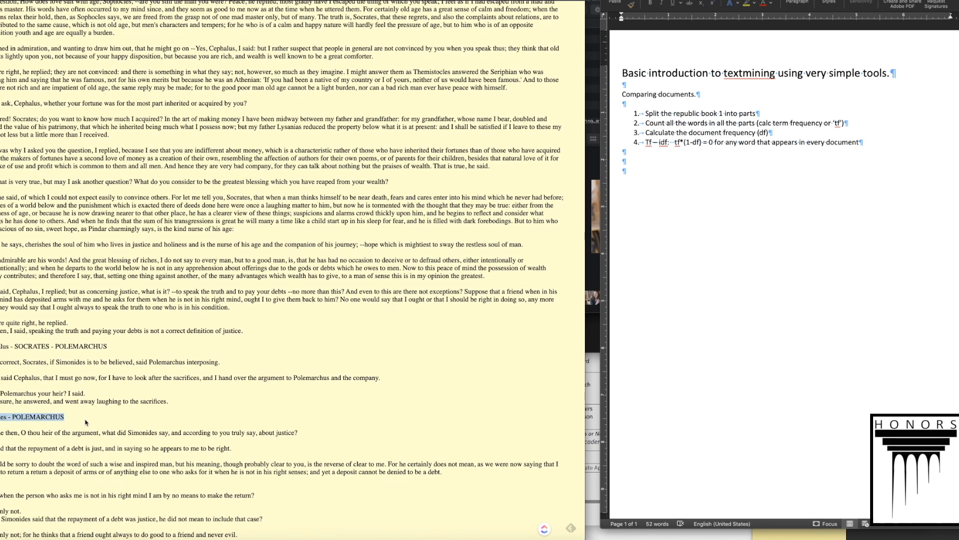
{"action": "left_click", "coordinate": [86, 422]}
{"action": "left_click_drag", "start_coordinate": [0, 394], "coordinate": [103, 398]}
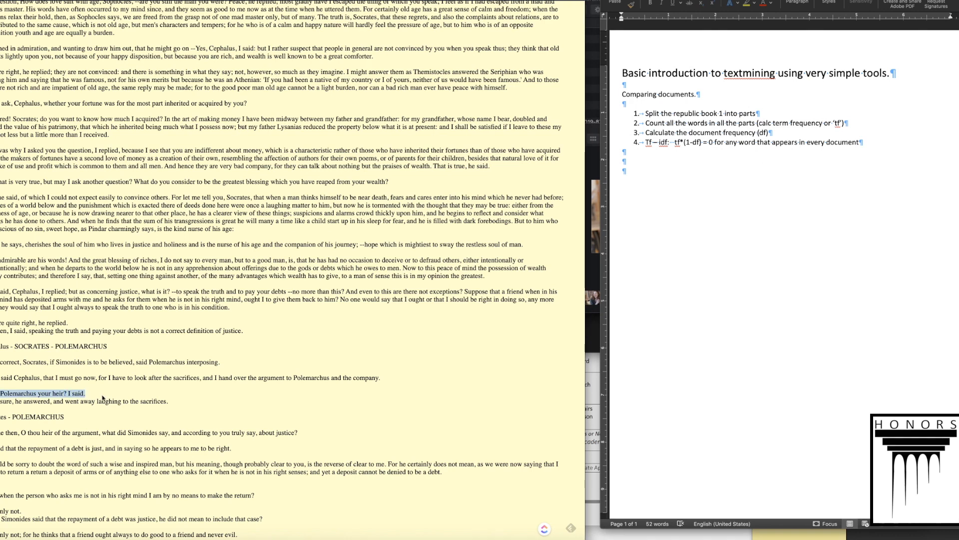
{"action": "left_click", "coordinate": [1, 401]}
{"action": "left_click_drag", "start_coordinate": [184, 406], "coordinate": [0, 401]}
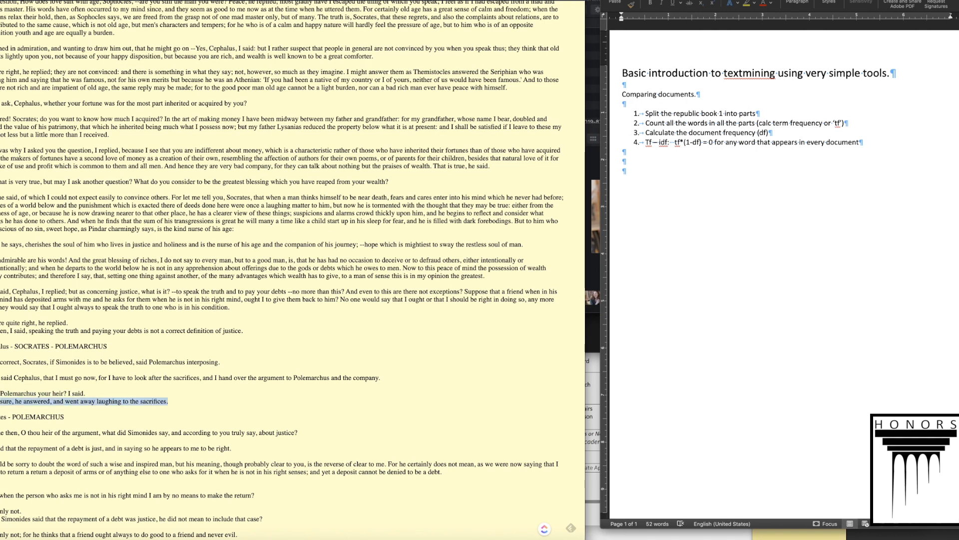
{"action": "left_click", "coordinate": [1, 402]}
{"action": "double_click", "coordinate": [9, 401]}
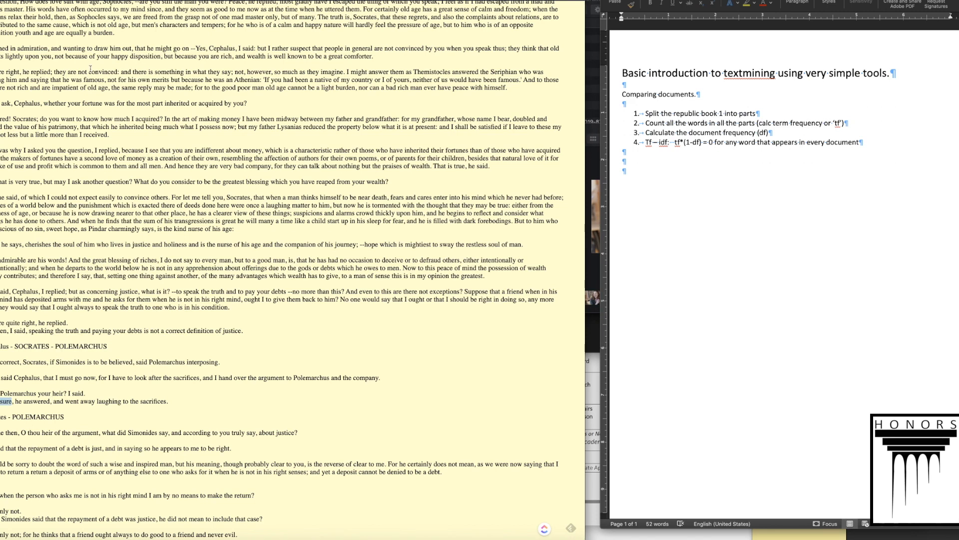
Step: Switch to the spreadsheet and search the Book1-Republic sheet for "To be sure"
{"action": "left_click", "coordinate": [160, 1]}
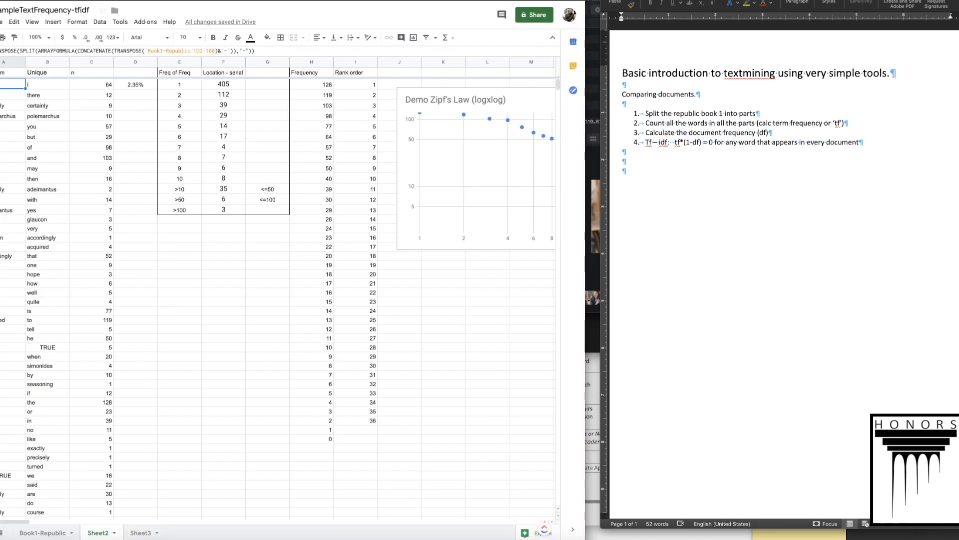
{"action": "left_click", "coordinate": [53, 530]}
{"action": "key", "text": "ctrl+f"}
{"action": "type", "text": "To be sure"}
{"action": "key", "text": "Return"}
{"action": "key", "text": "Return"}
{"action": "left_click", "coordinate": [22, 473]}
{"action": "left_click", "coordinate": [13, 484]}
{"action": "left_click", "coordinate": [13, 474]}
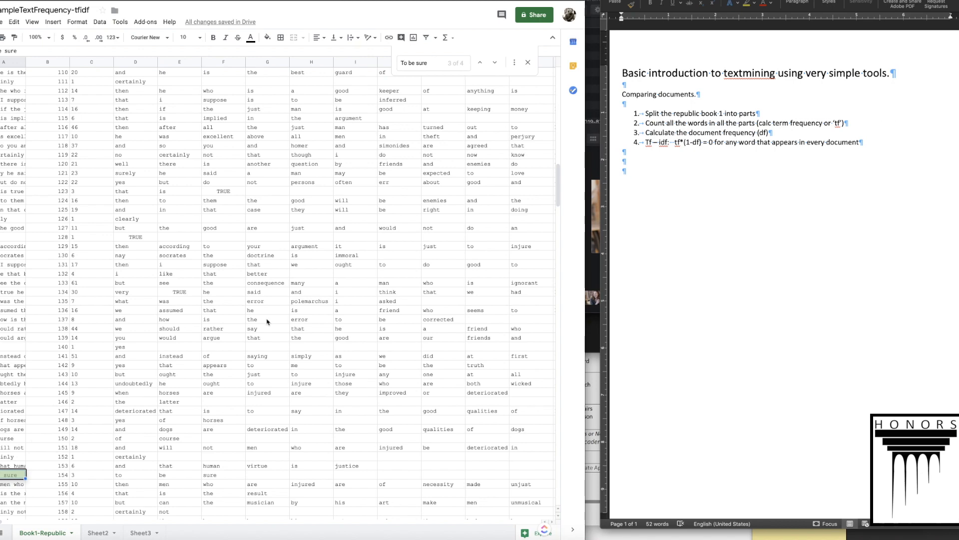
Step: Go back through the earlier matches to the row reading "To be sure he answered and went away laughing to the sacrifices"
{"action": "left_click", "coordinate": [481, 63]}
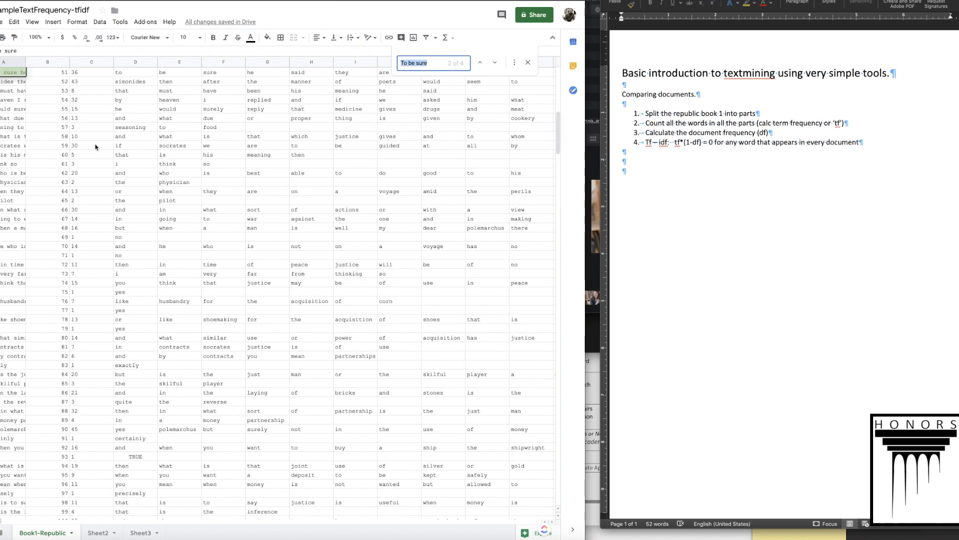
{"action": "scroll", "coordinate": [95, 146], "scroll_direction": "up", "scroll_amount": 1}
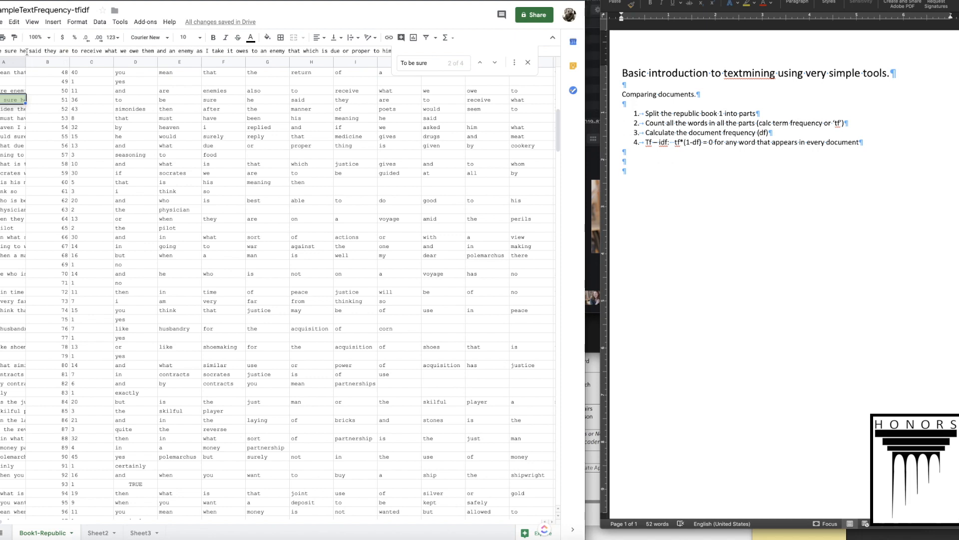
{"action": "left_click", "coordinate": [480, 63]}
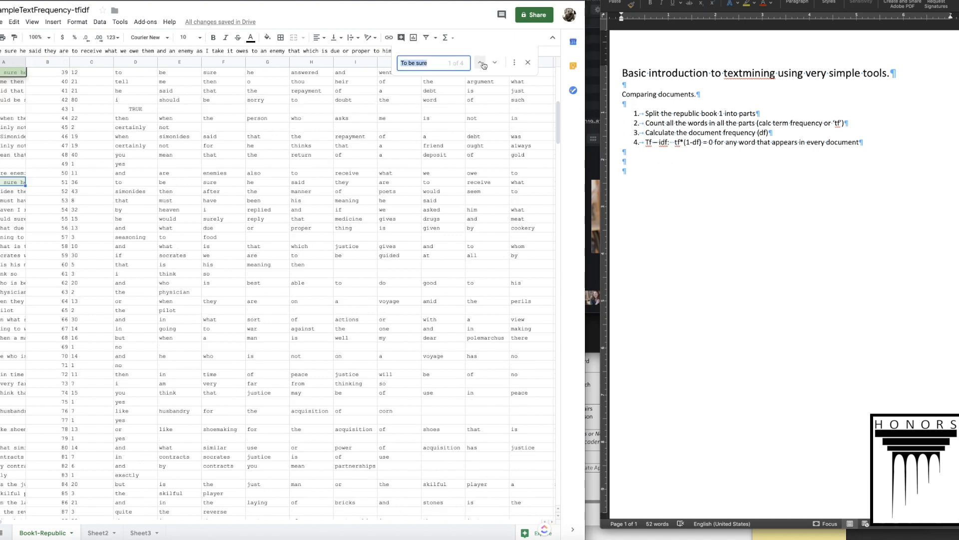
{"action": "left_click_drag", "start_coordinate": [17, 68], "coordinate": [17, 74]}
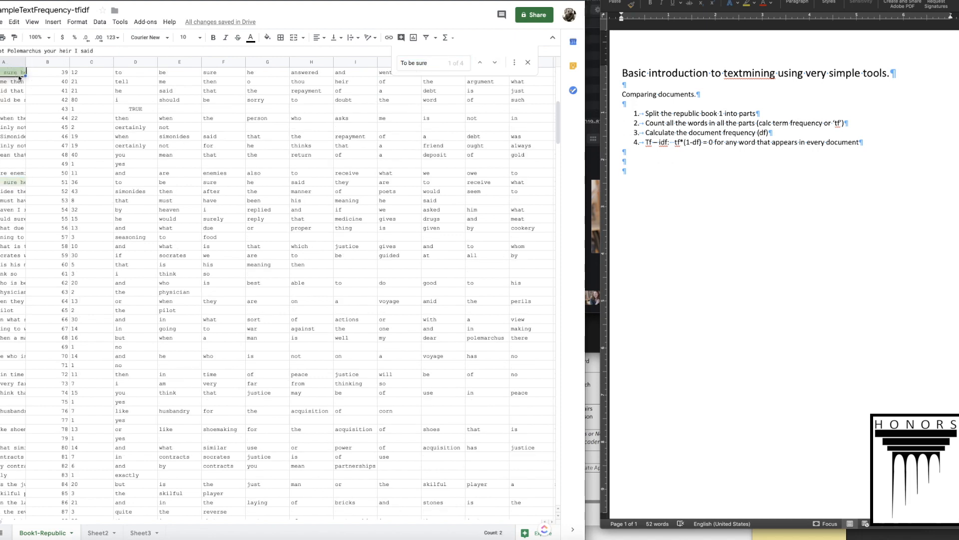
{"action": "scroll", "coordinate": [19, 77], "scroll_direction": "up", "scroll_amount": 1}
{"action": "left_click", "coordinate": [95, 51]}
{"action": "left_click", "coordinate": [16, 84]}
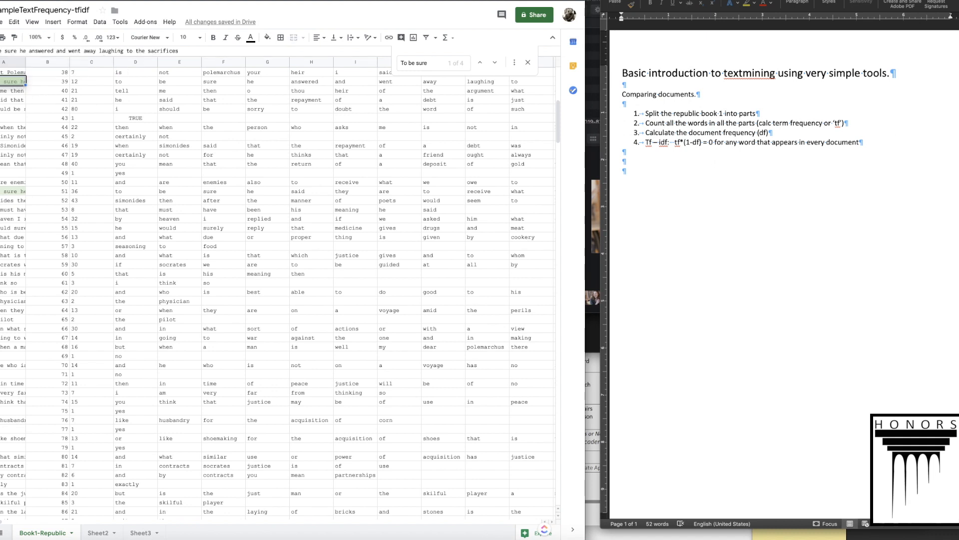
Step: Fill the whole row 39 of Book1-Republic with light yellow to mark the end of the Cephalus part
{"action": "key", "text": "shift+space"}
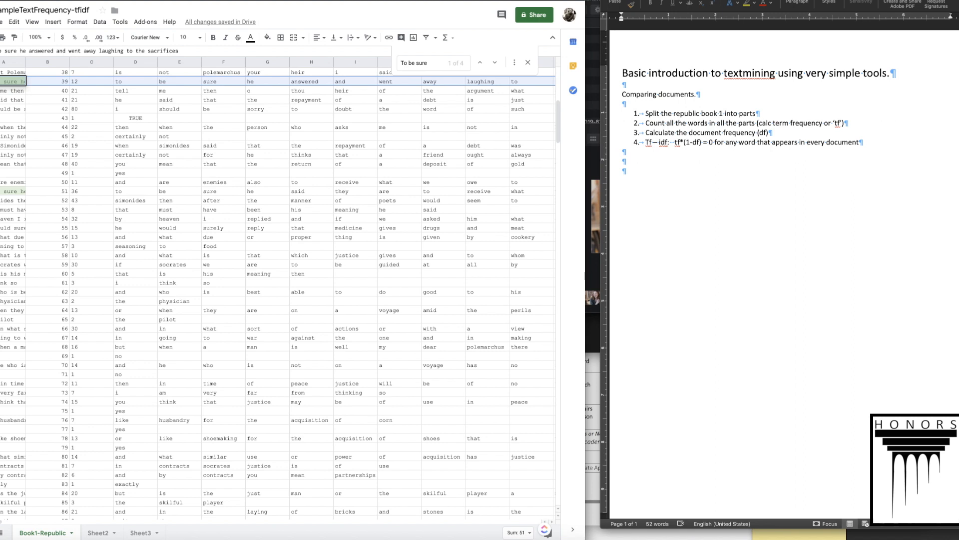
{"action": "left_click", "coordinate": [3, 92]}
{"action": "left_click", "coordinate": [0, 82]}
{"action": "left_click", "coordinate": [268, 38]}
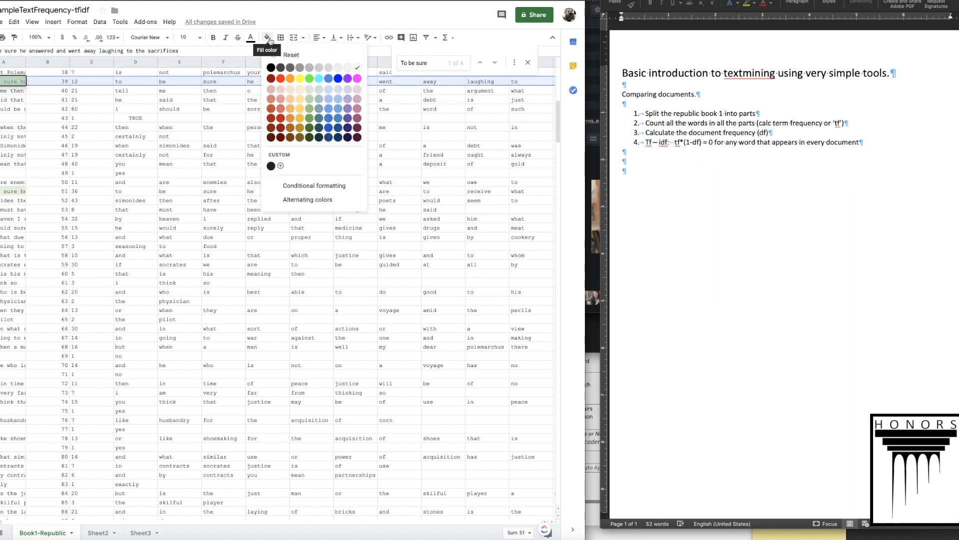
{"action": "left_click", "coordinate": [300, 99]}
{"action": "left_click", "coordinate": [6, 82]}
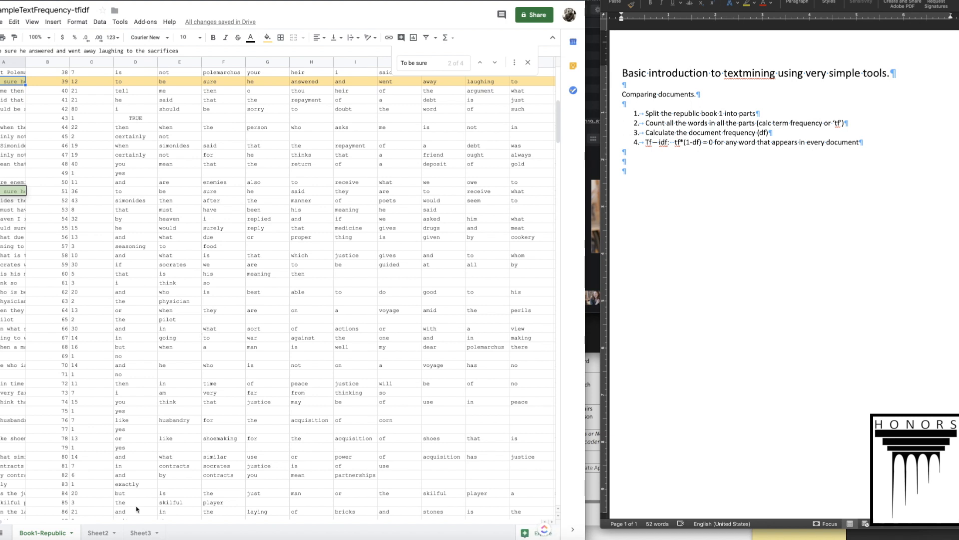
Step: Change the word-splitting formula in A2 of Sheet2 to reference the range D2:39 of Book1-Republic
{"action": "left_click", "coordinate": [98, 533]}
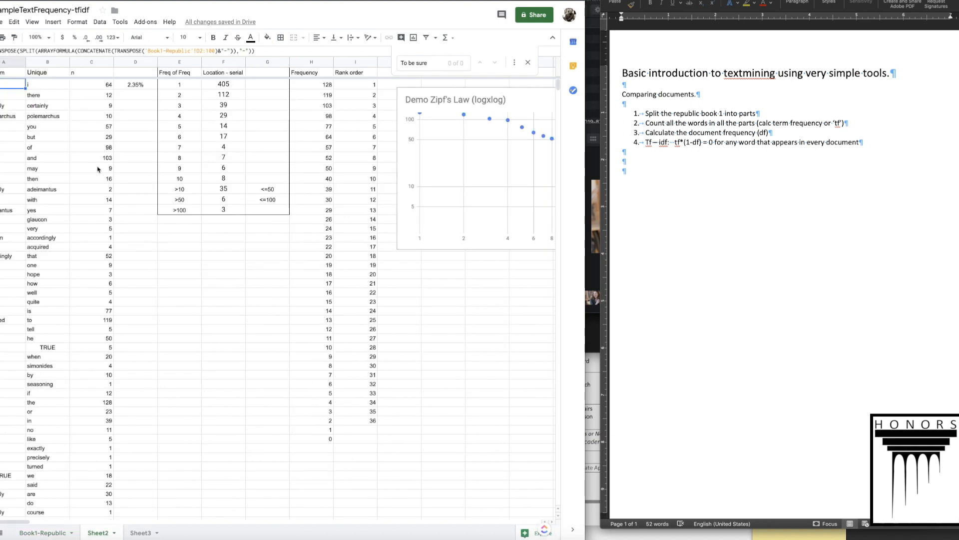
{"action": "double_click", "coordinate": [209, 51]}
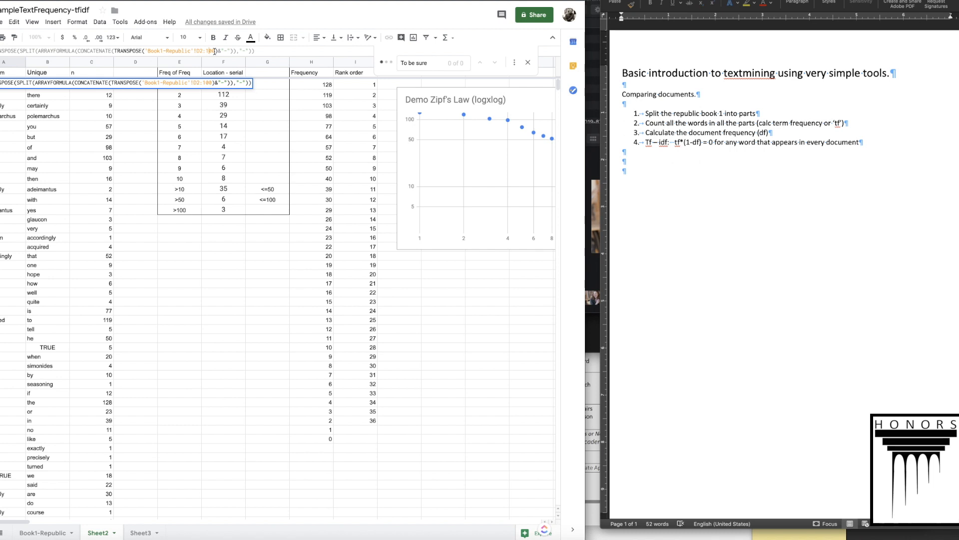
{"action": "type", "text": "39"}
{"action": "key", "text": "Return"}
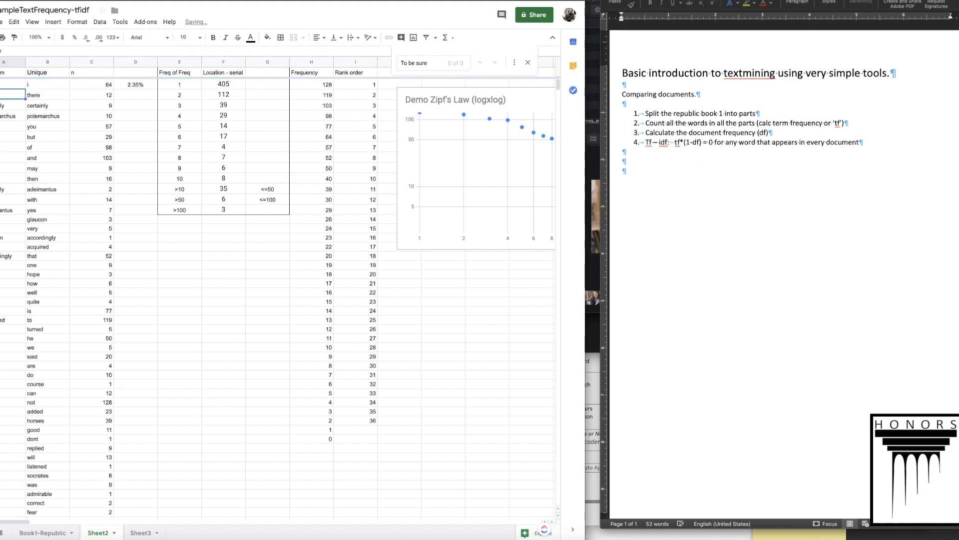
Step: Rename Sheet2 as Celaphlus
{"action": "double_click", "coordinate": [97, 533]}
{"action": "type", "text": "Celapha"}
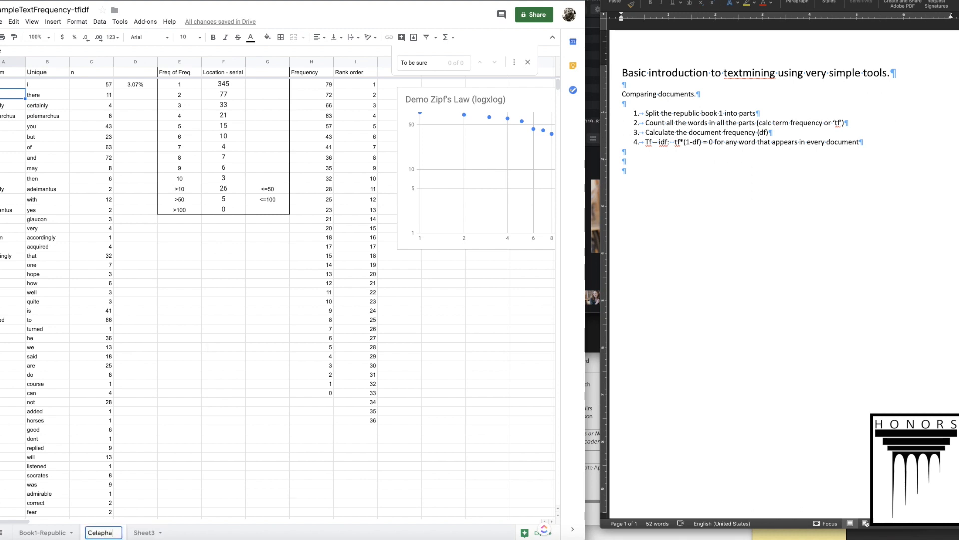
{"action": "key", "text": "BackSpace"}
{"action": "type", "text": "lus"}
{"action": "key", "text": "Return"}
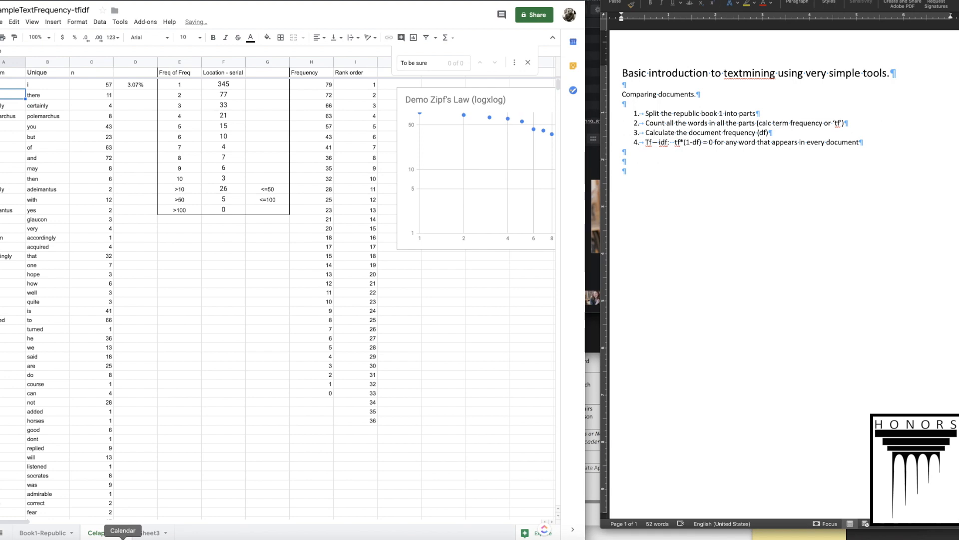
Step: Review the Book1-Republic rows down to the highlighted one and check the spelling of Cephalus in the web page's speaker heading
{"action": "left_click", "coordinate": [51, 531]}
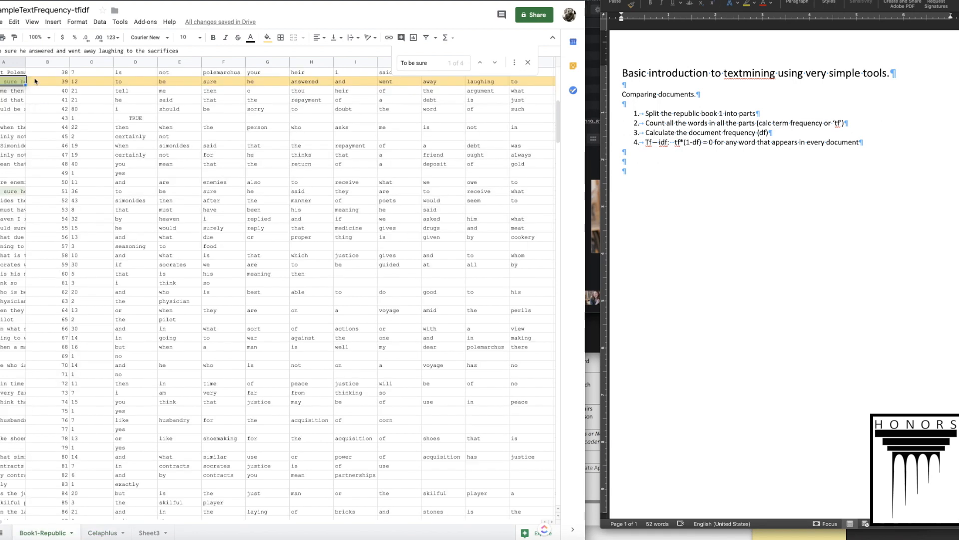
{"action": "scroll", "coordinate": [6, 162], "scroll_direction": "up", "scroll_amount": 7}
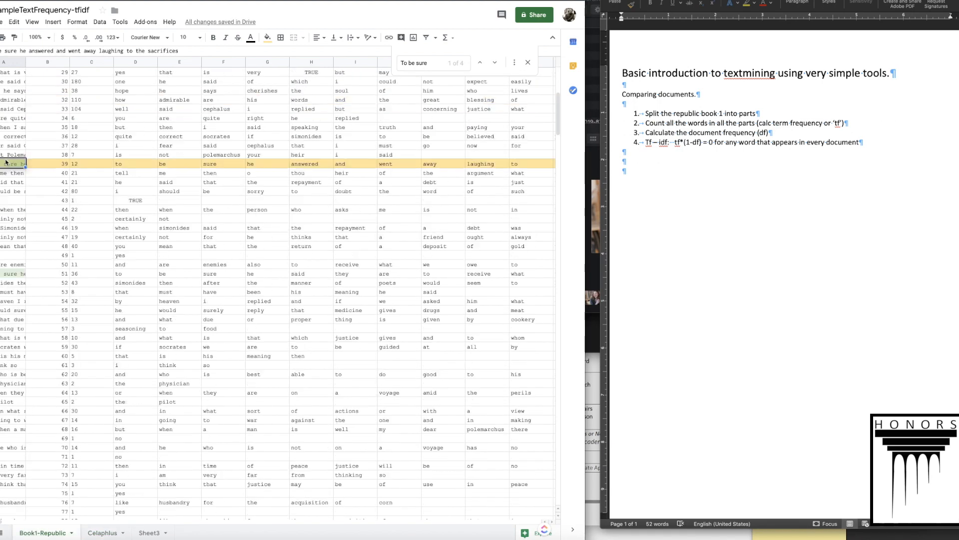
{"action": "scroll", "coordinate": [6, 162], "scroll_direction": "up", "scroll_amount": 5}
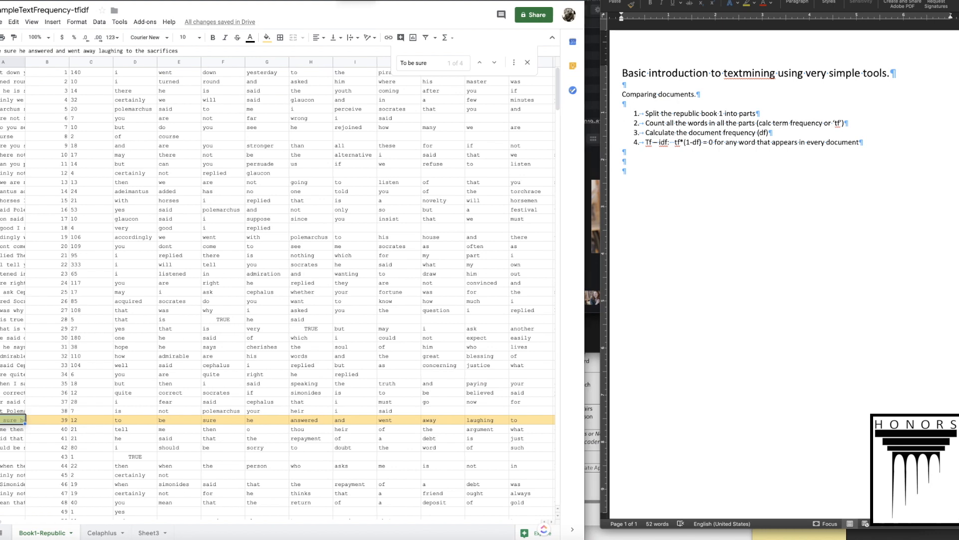
{"action": "left_click", "coordinate": [125, 1]}
{"action": "double_click", "coordinate": [2, 346]}
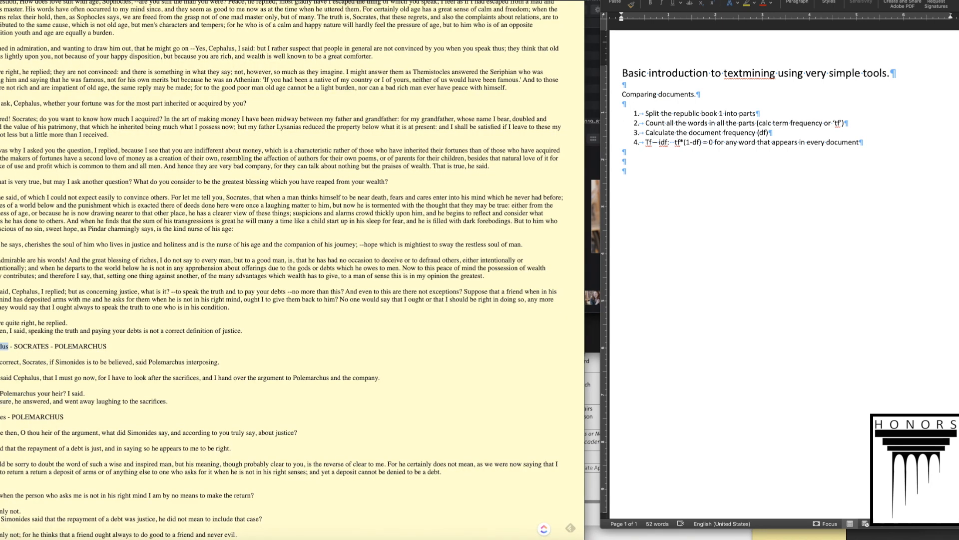
{"action": "left_click", "coordinate": [355, 1]}
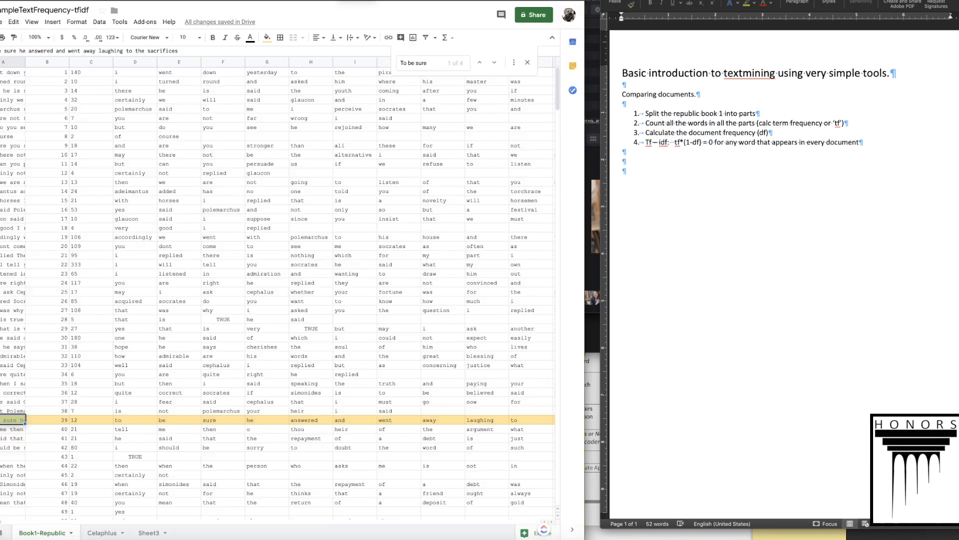
Step: Correct the name of the Celaphlus sheet to Cephalus
{"action": "left_click", "coordinate": [102, 533]}
{"action": "double_click", "coordinate": [101, 533]}
{"action": "type", "text": "Cephalus"}
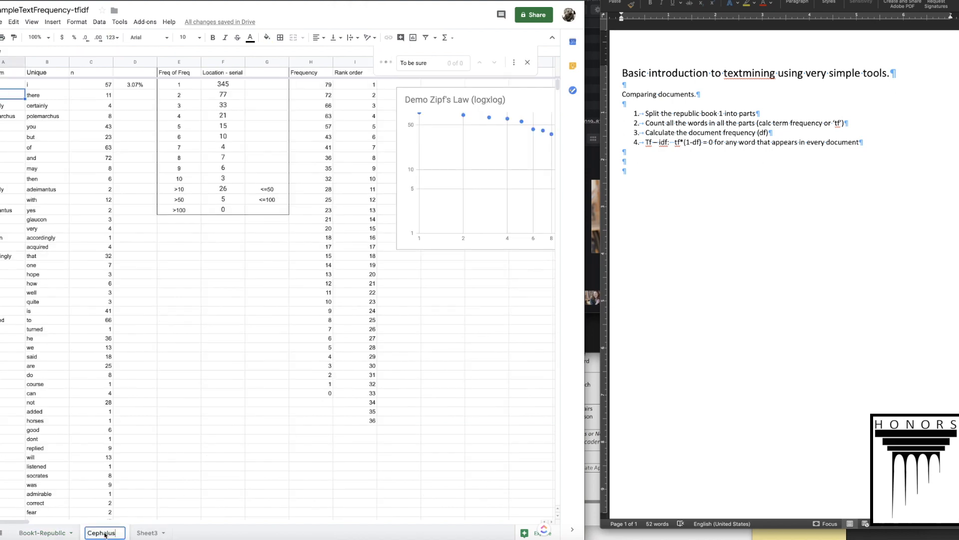
{"action": "key", "text": "Return"}
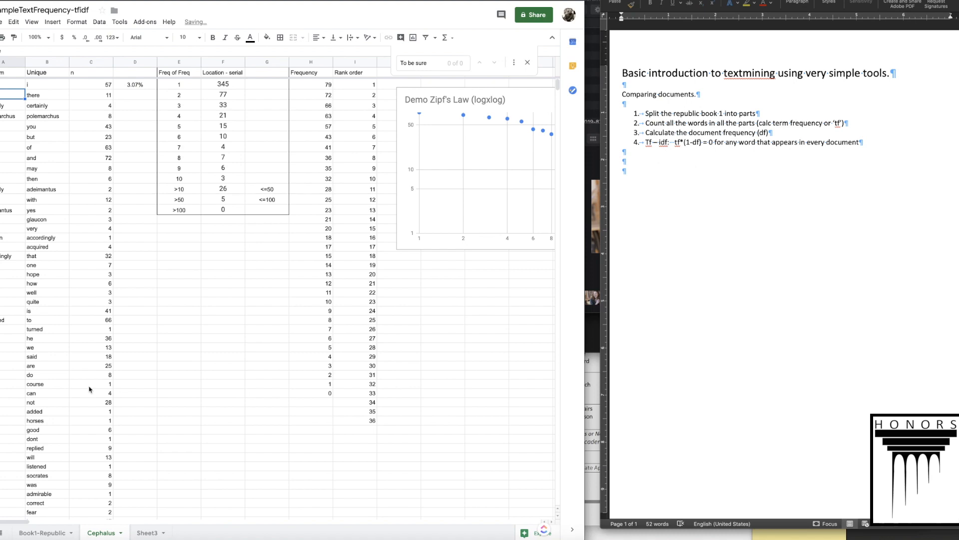
Step: Return to the web page of The Republic and read on to find where the dialogue with Polemarchus ends
{"action": "key", "text": "ctrl+Tab"}
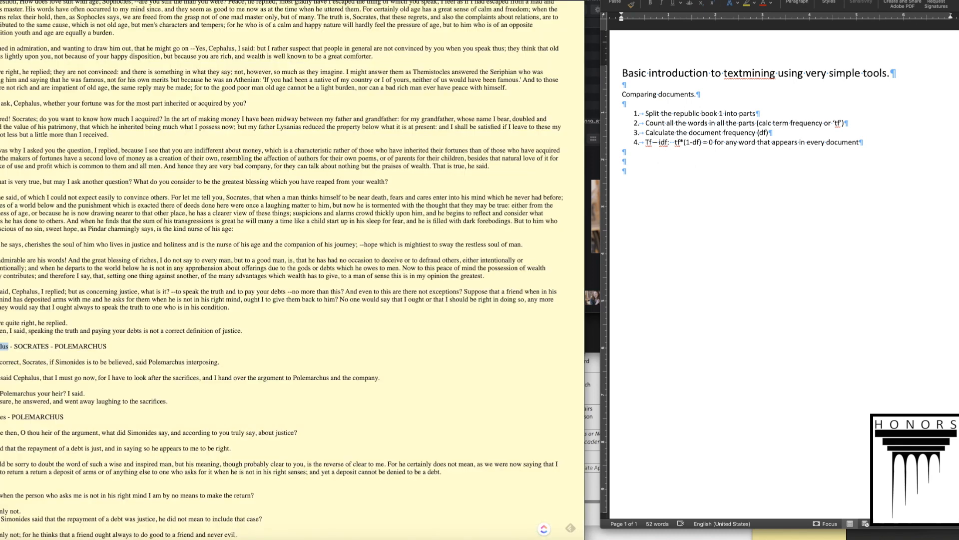
{"action": "left_click", "coordinate": [11, 354]}
{"action": "left_click_drag", "start_coordinate": [1, 361], "coordinate": [232, 368]}
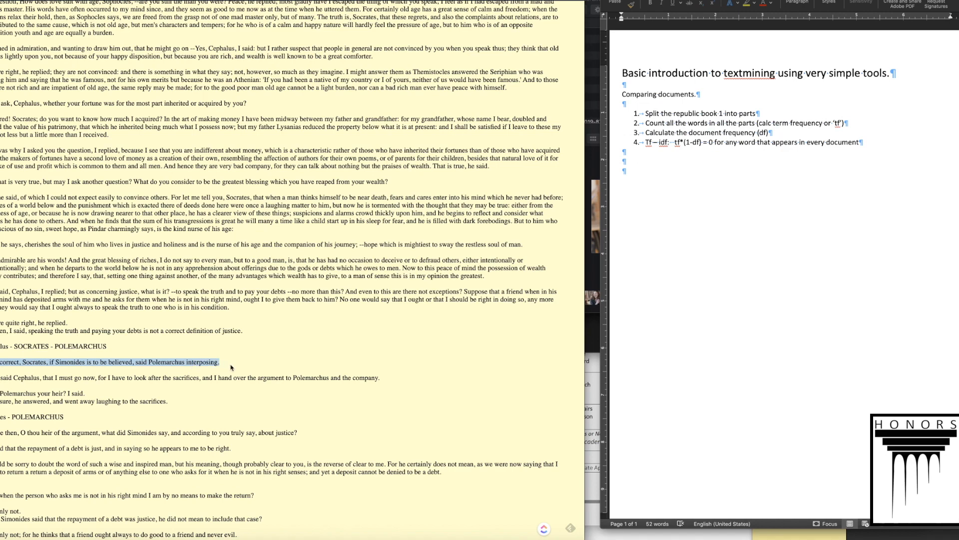
{"action": "scroll", "coordinate": [225, 373], "scroll_direction": "down", "scroll_amount": 10}
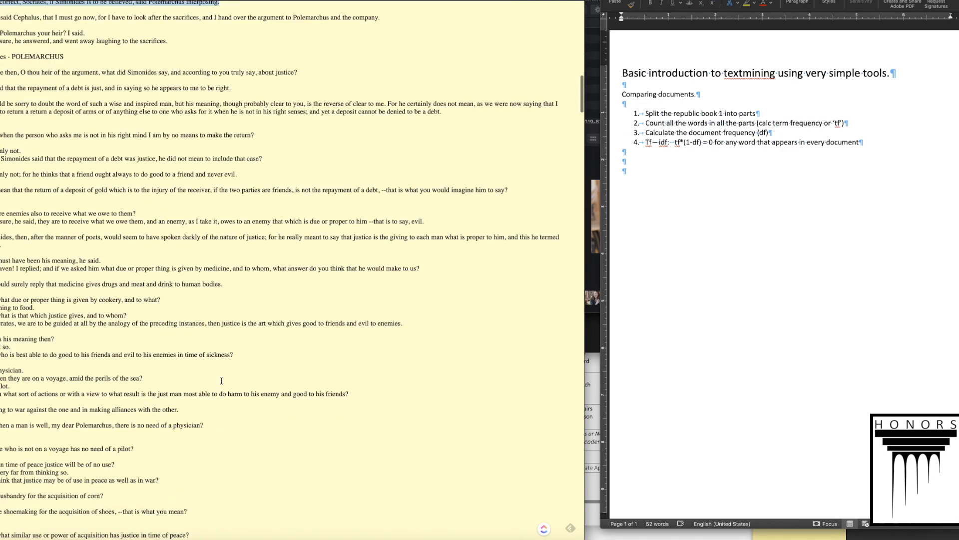
{"action": "scroll", "coordinate": [220, 384], "scroll_direction": "down", "scroll_amount": 9}
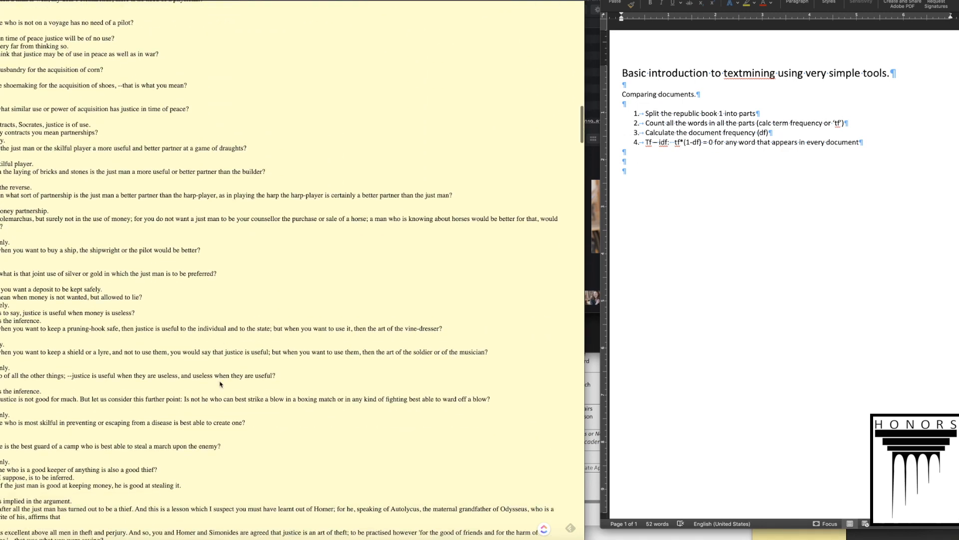
{"action": "scroll", "coordinate": [220, 384], "scroll_direction": "down", "scroll_amount": 10}
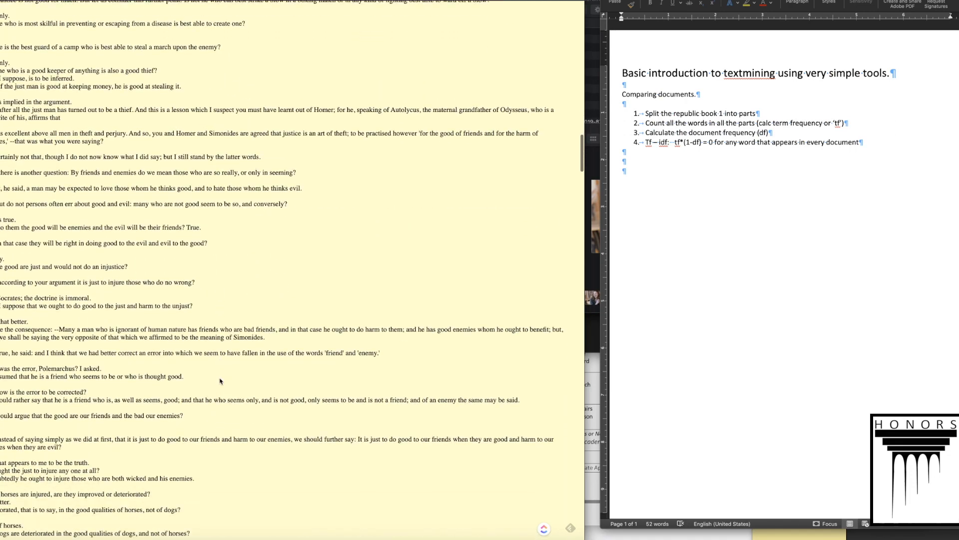
{"action": "scroll", "coordinate": [220, 381], "scroll_direction": "down", "scroll_amount": 9}
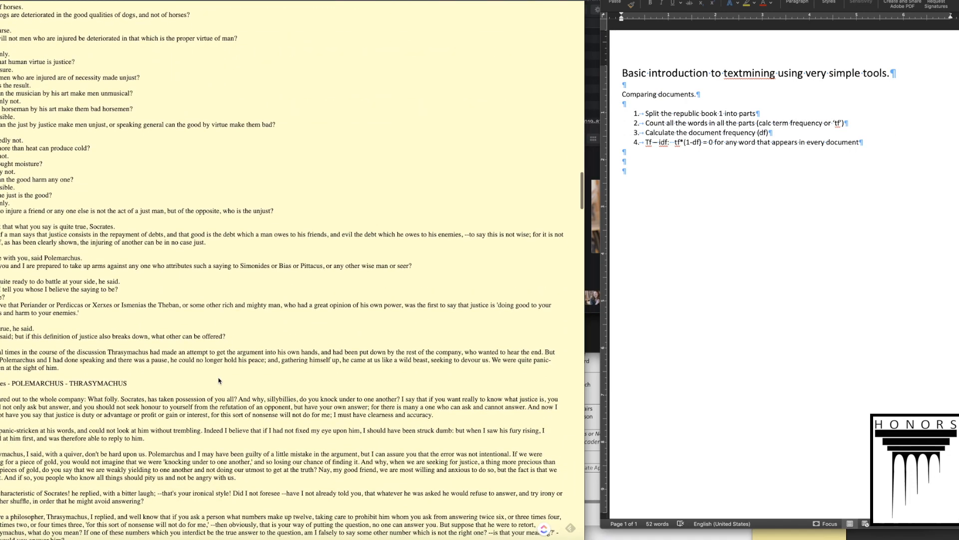
Step: Find the words that open Thrasymachus's first speech, "roared out to the whole company", beneath the POLEMARCHUS - THRASYMACHUS heading
{"action": "scroll", "coordinate": [63, 395], "scroll_direction": "up", "scroll_amount": 1}
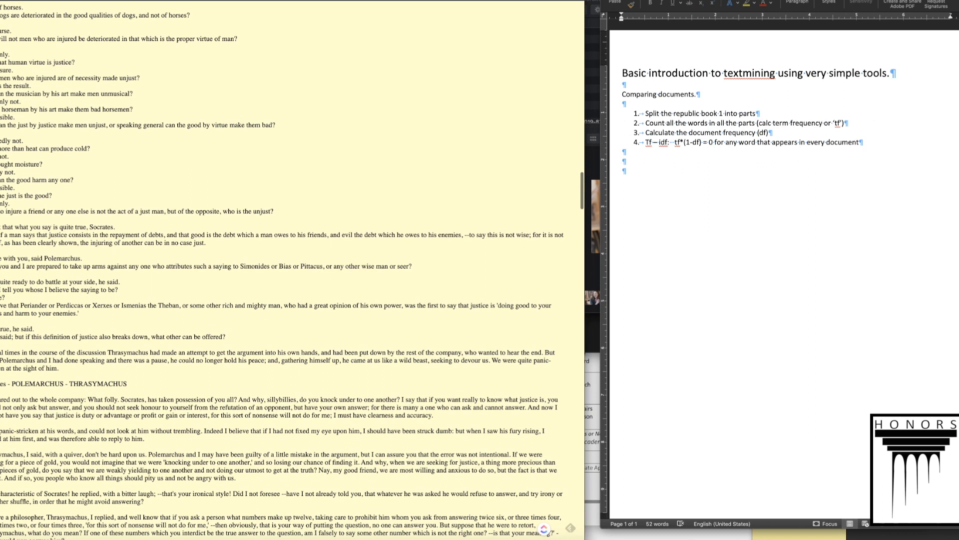
{"action": "left_click_drag", "start_coordinate": [0, 399], "coordinate": [86, 399]}
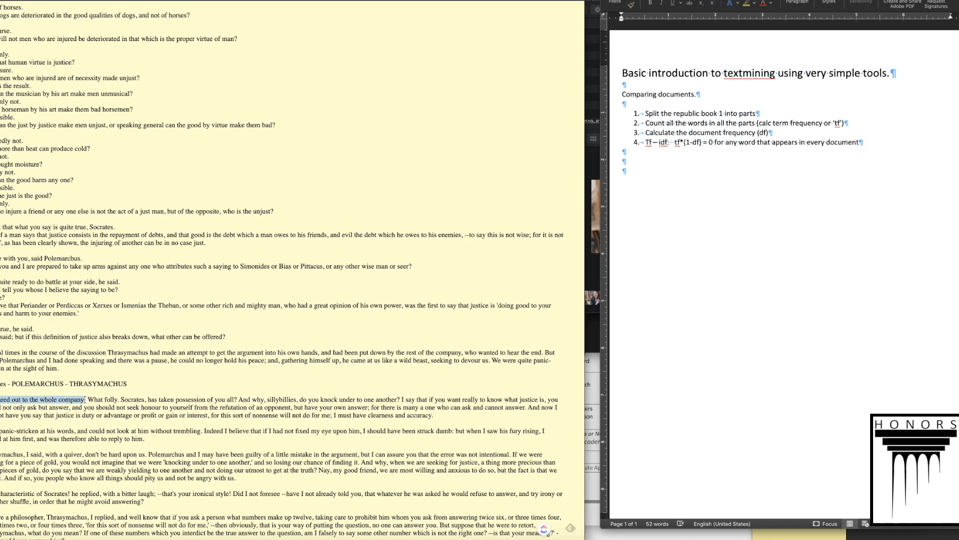
{"action": "double_click", "coordinate": [6, 400]}
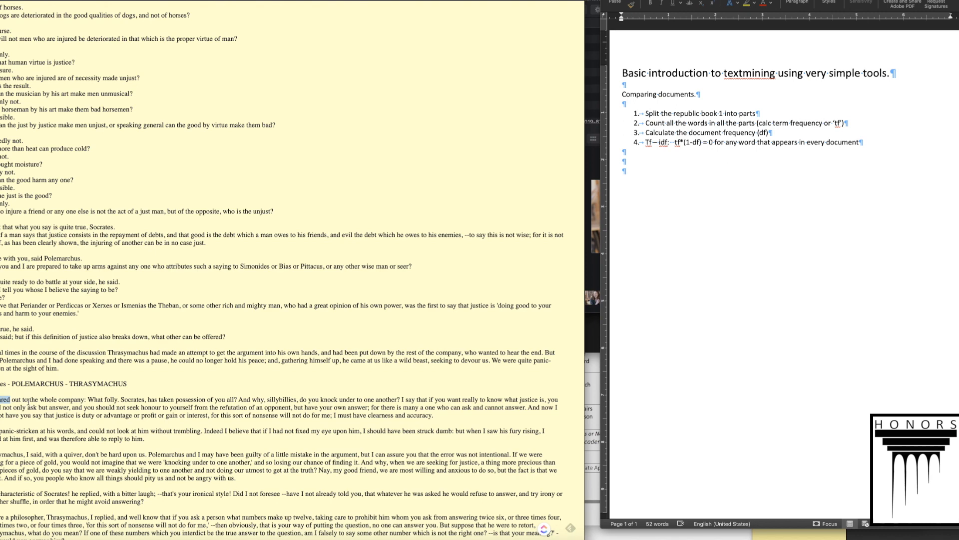
Step: Switch to the compareDocuments spreadsheet and search Sheet1 for "roared"
{"action": "key", "text": "ctrl+Tab"}
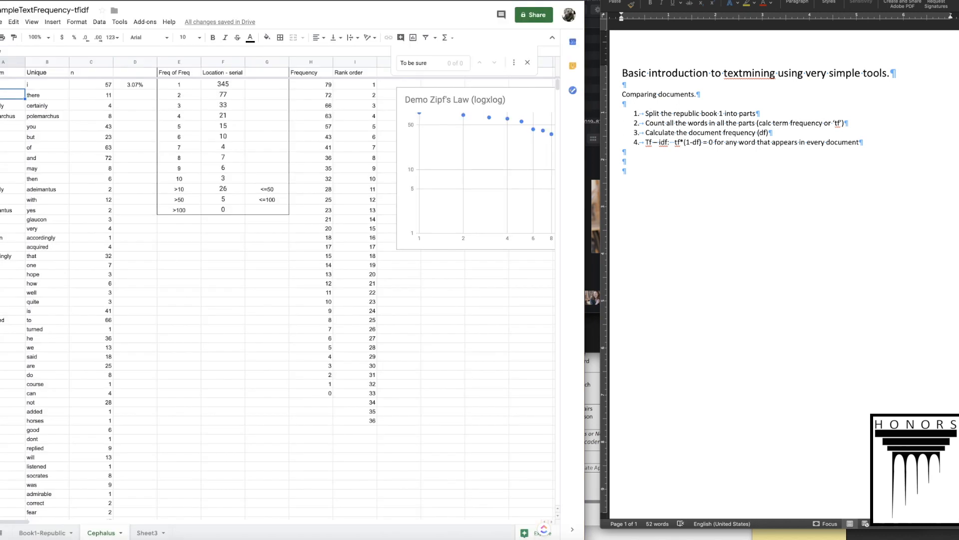
{"action": "key", "text": "ctrl+Tab"}
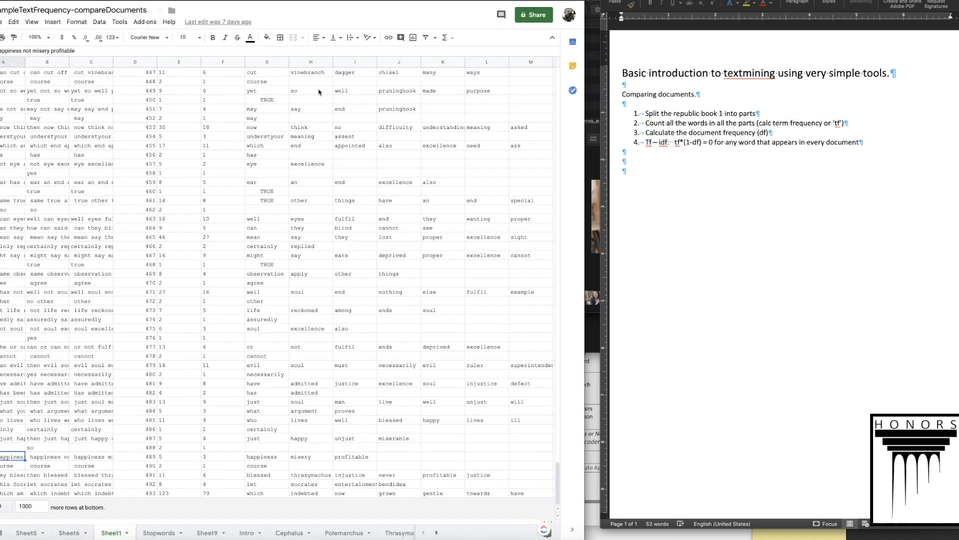
{"action": "key", "text": "ctrl+f"}
{"action": "type", "text": "roared"}
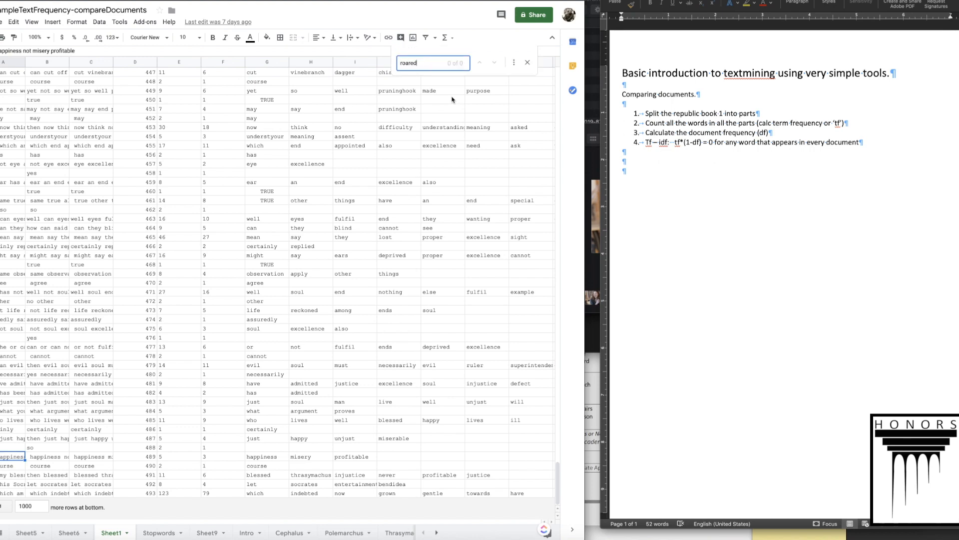
{"action": "left_click", "coordinate": [2, 75]}
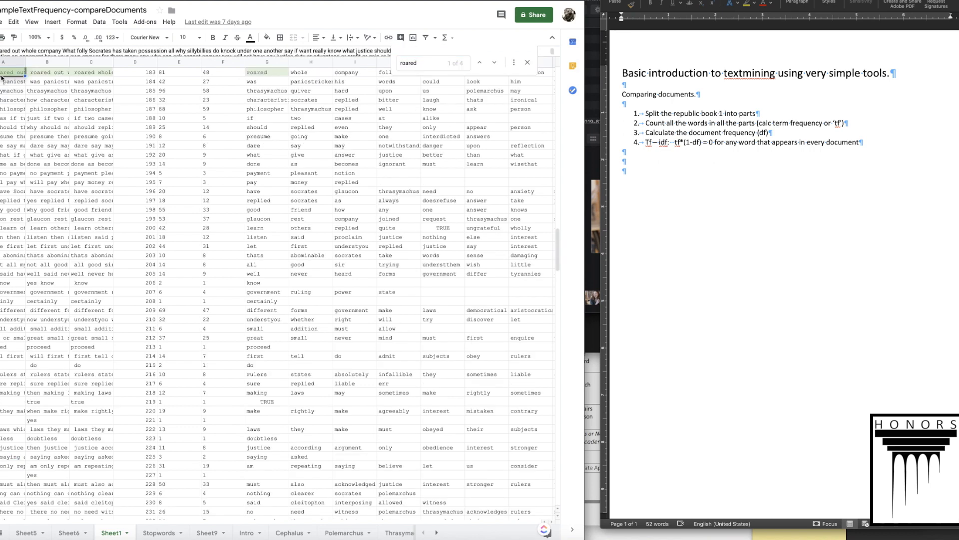
Step: Fill the whole row that begins with "roared out", number 183, with light yellow
{"action": "left_click", "coordinate": [0, 73]}
{"action": "scroll", "coordinate": [26, 100], "scroll_direction": "up", "scroll_amount": 1}
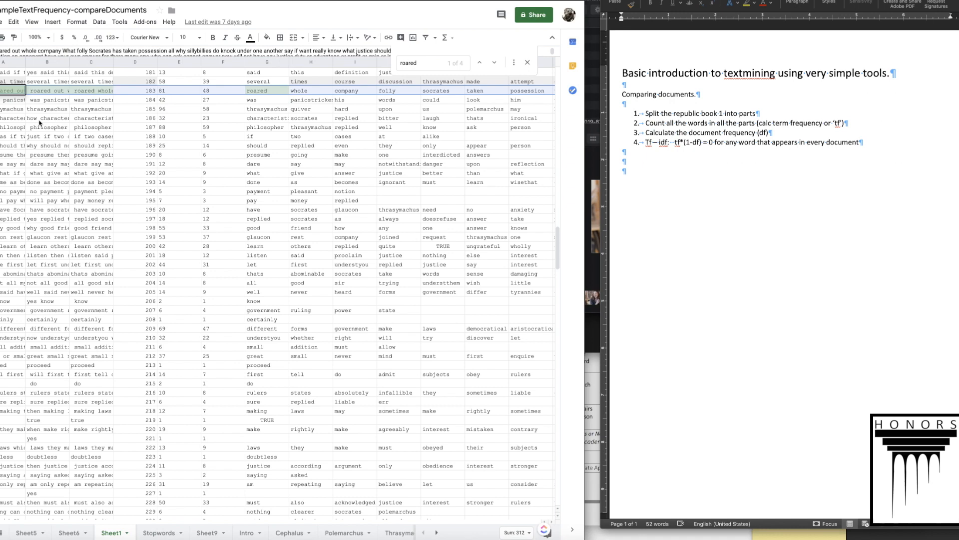
{"action": "left_click", "coordinate": [267, 37]}
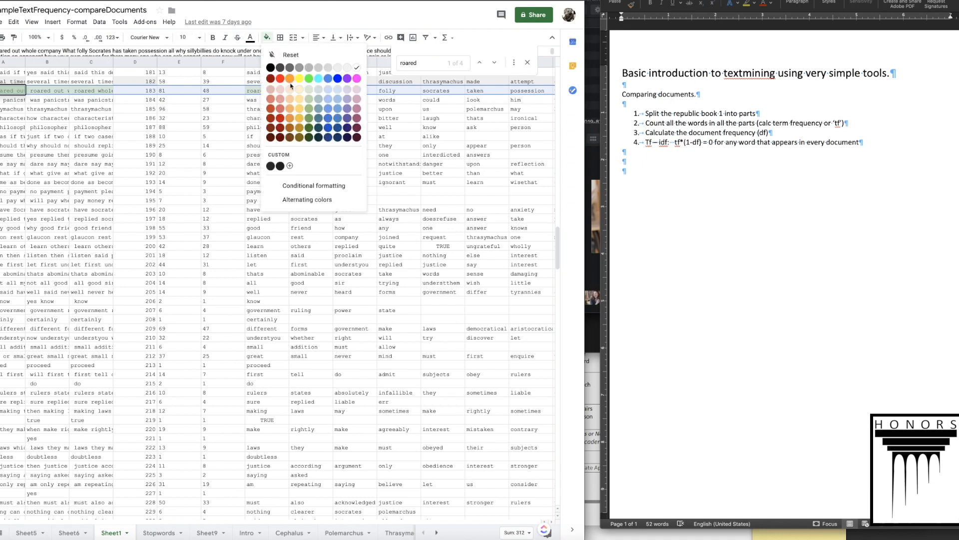
{"action": "left_click", "coordinate": [299, 108]}
Step: Fill the "Polemarchus your heir said" row, number 38, with light yellow and check the lines that follow it
{"action": "scroll", "coordinate": [19, 110], "scroll_direction": "up", "scroll_amount": 3}
{"action": "scroll", "coordinate": [19, 110], "scroll_direction": "up", "scroll_amount": 1}
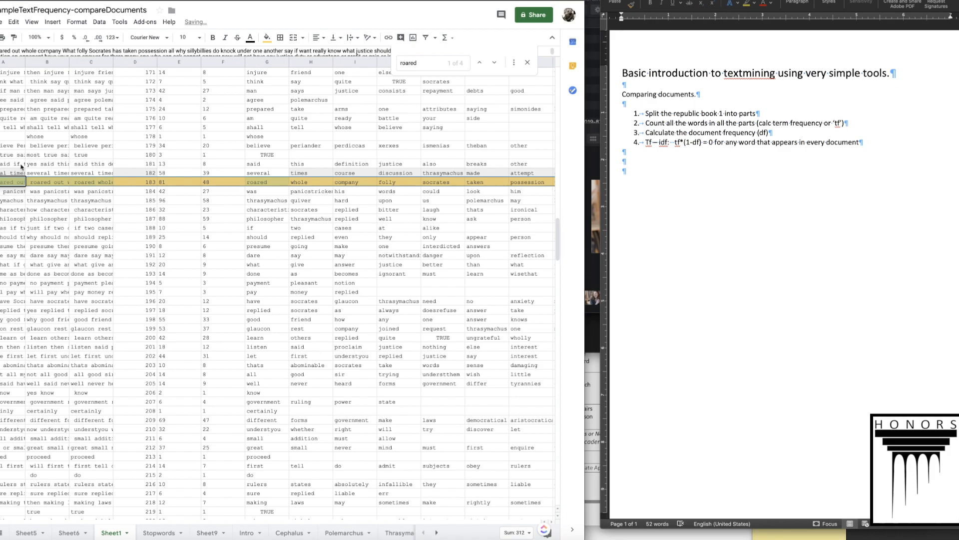
{"action": "scroll", "coordinate": [21, 167], "scroll_direction": "up", "scroll_amount": 20}
{"action": "scroll", "coordinate": [46, 155], "scroll_direction": "up", "scroll_amount": 10}
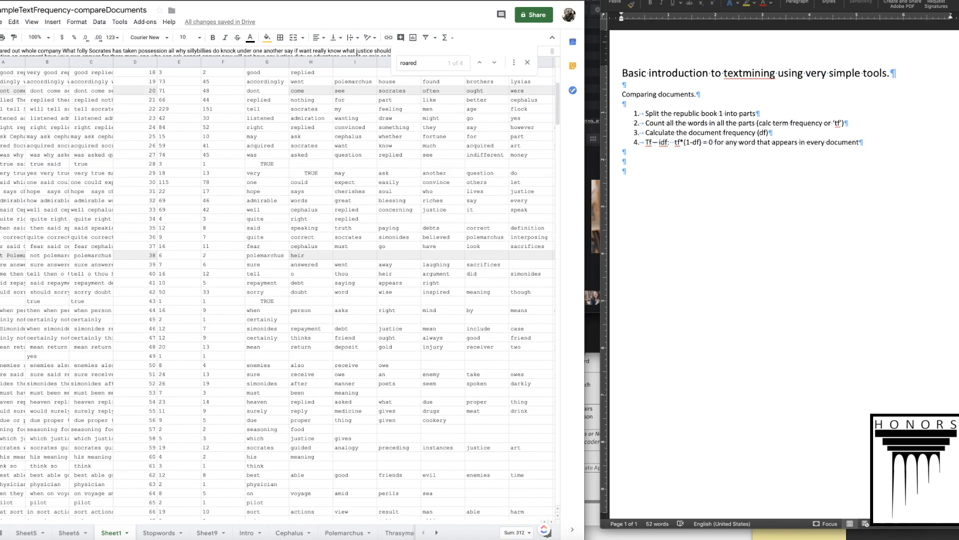
{"action": "left_click", "coordinate": [1, 255]}
{"action": "left_click", "coordinate": [267, 37]}
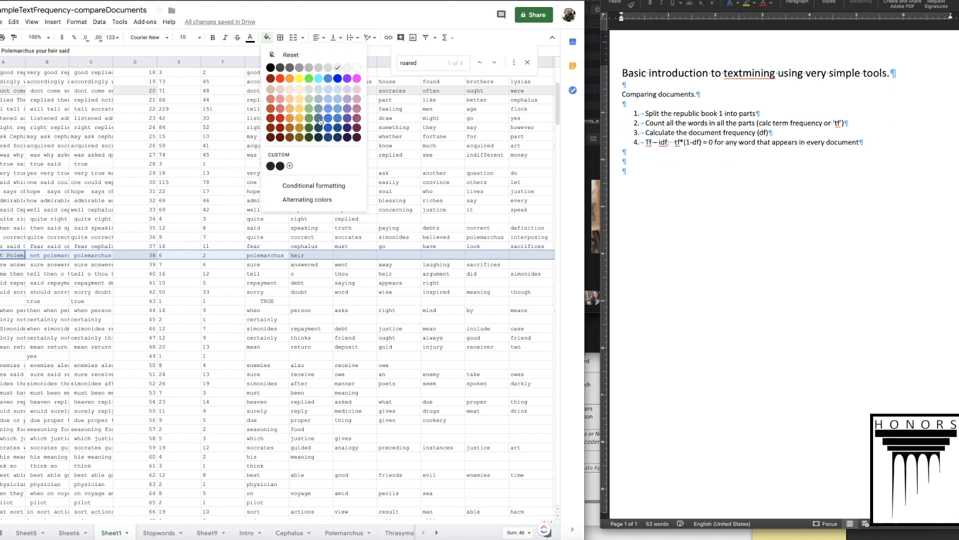
{"action": "left_click", "coordinate": [300, 107]}
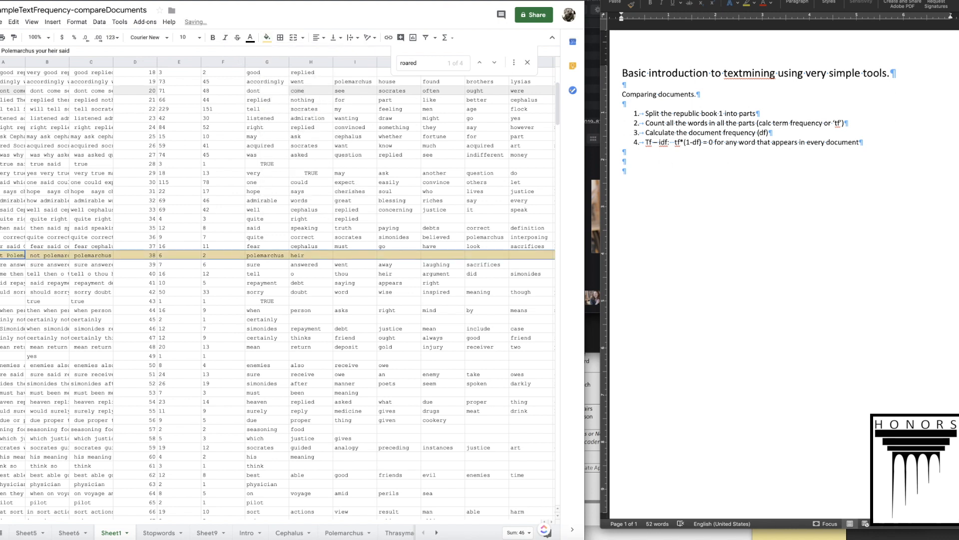
{"action": "left_click", "coordinate": [5, 268]}
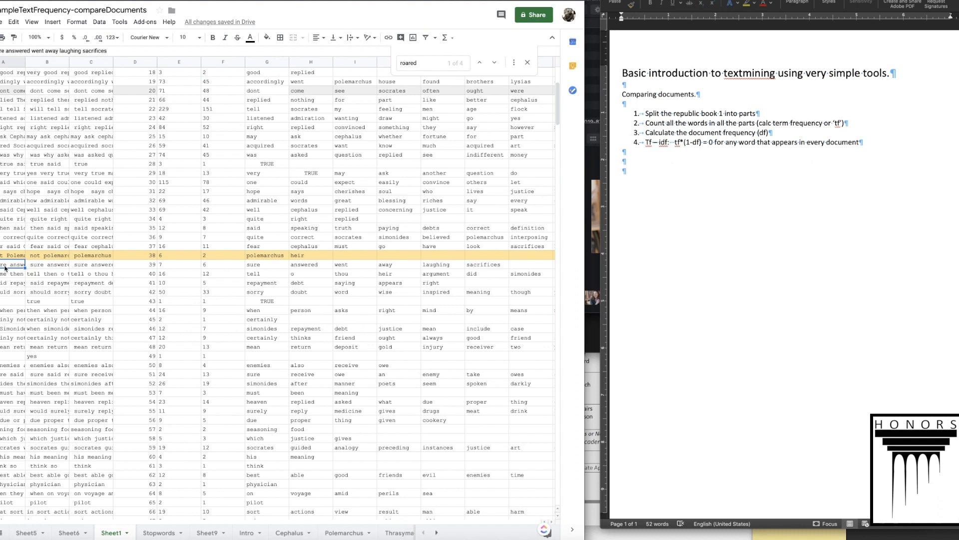
{"action": "left_click", "coordinate": [1, 256]}
{"action": "left_click", "coordinate": [1, 274]}
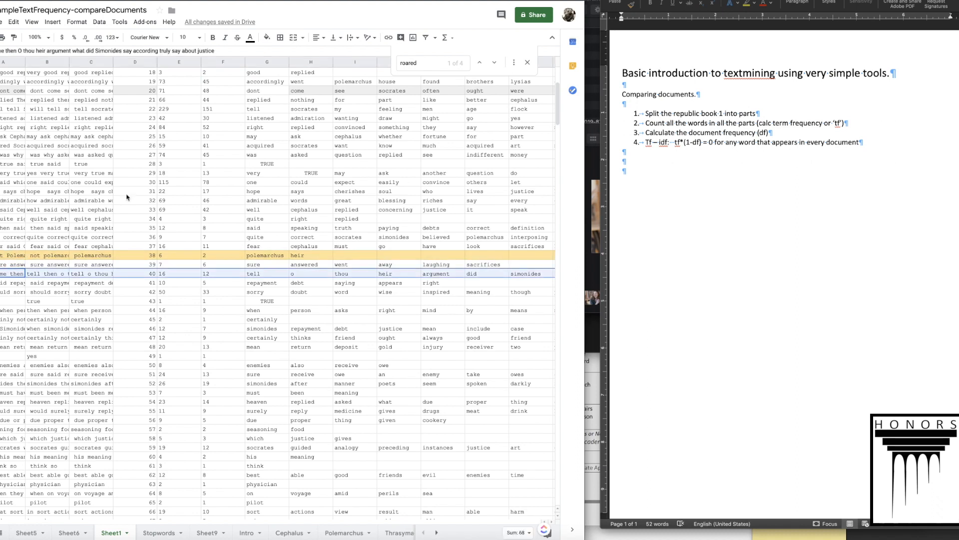
Step: Reset the fill of row number 38 and fill the "Tell me then O thou heir" row, number 40, with light yellow instead
{"action": "left_click", "coordinate": [1, 255]}
{"action": "left_click", "coordinate": [267, 38]}
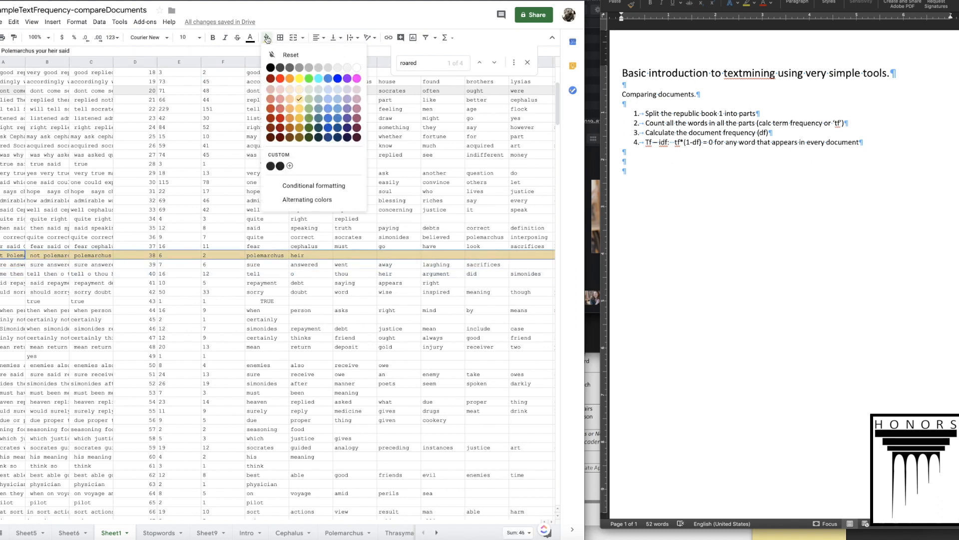
{"action": "left_click", "coordinate": [309, 57]}
{"action": "left_click", "coordinate": [1, 274]}
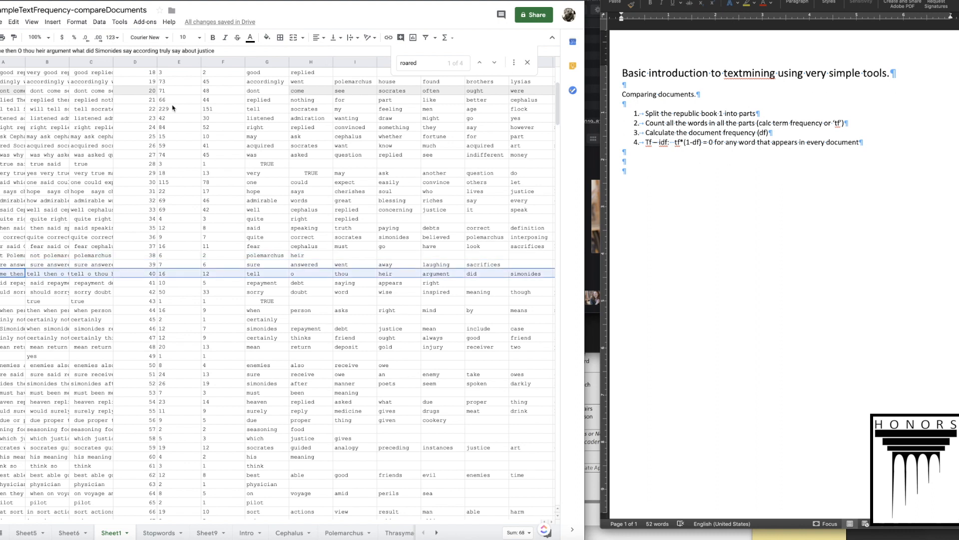
{"action": "left_click", "coordinate": [268, 38]}
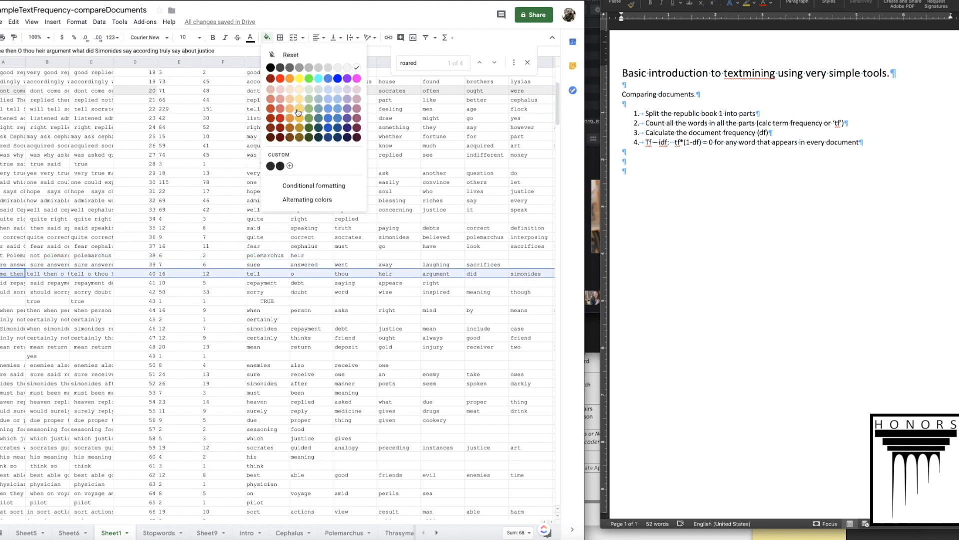
{"action": "left_click", "coordinate": [298, 110]}
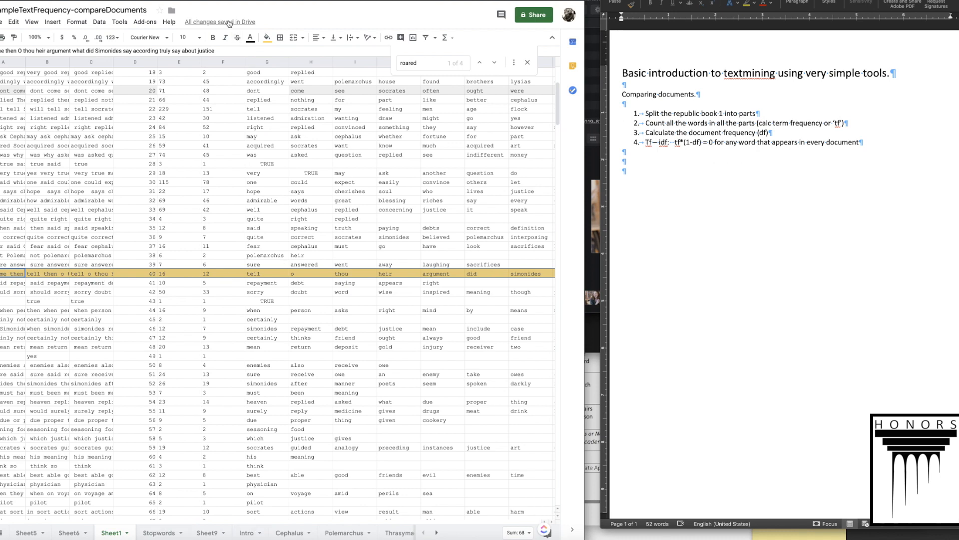
Step: Return to the tfidf spreadsheet, check the Cephalus text formula, and select the "Tell me then O thou heir" row, number 40, in Book1-Republic
{"action": "left_click", "coordinate": [340, 1]}
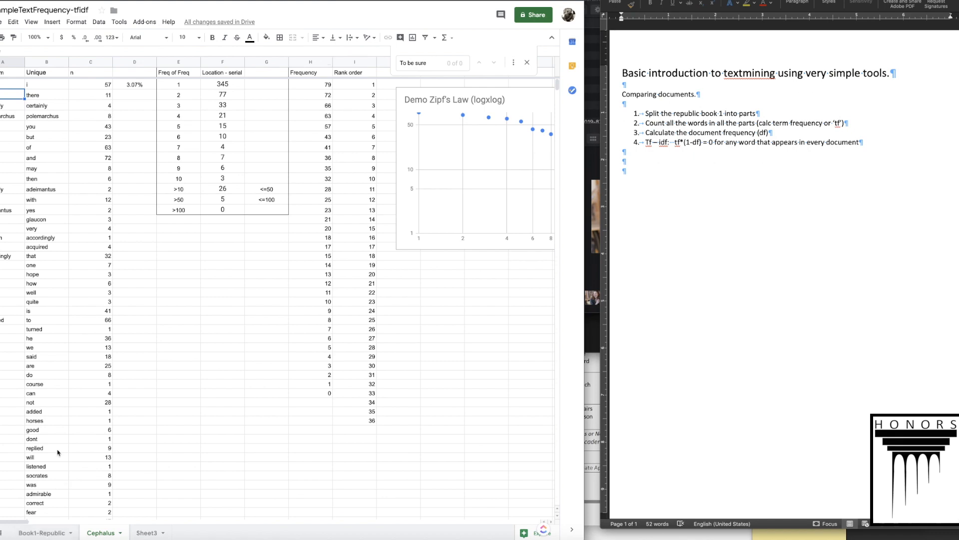
{"action": "key", "text": "Up"}
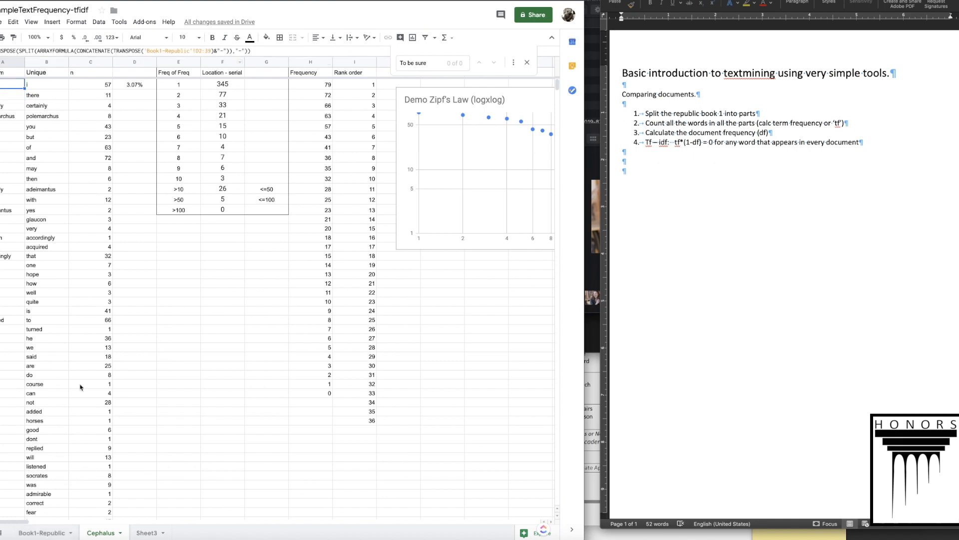
{"action": "left_click", "coordinate": [44, 532]}
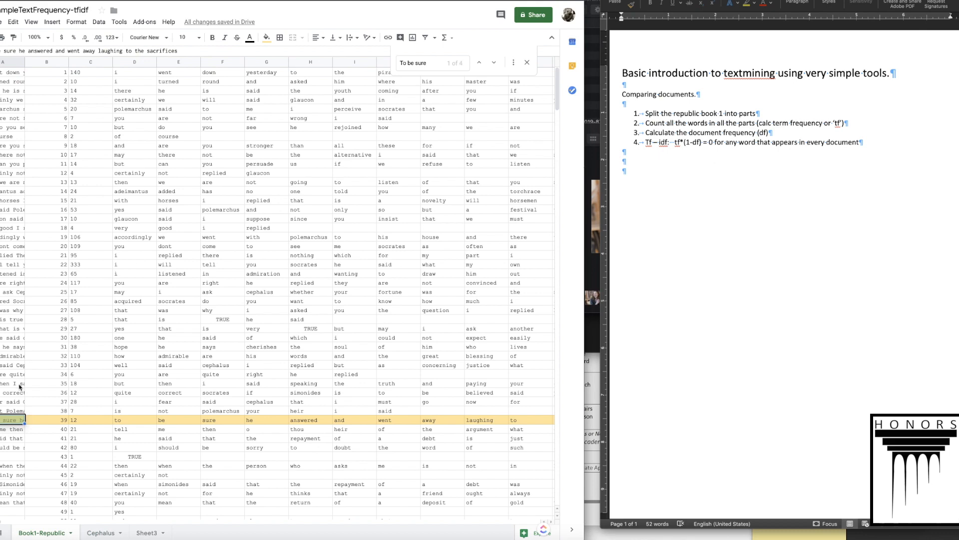
{"action": "left_click", "coordinate": [2, 431]}
{"action": "scroll", "coordinate": [11, 360], "scroll_direction": "down", "scroll_amount": 2}
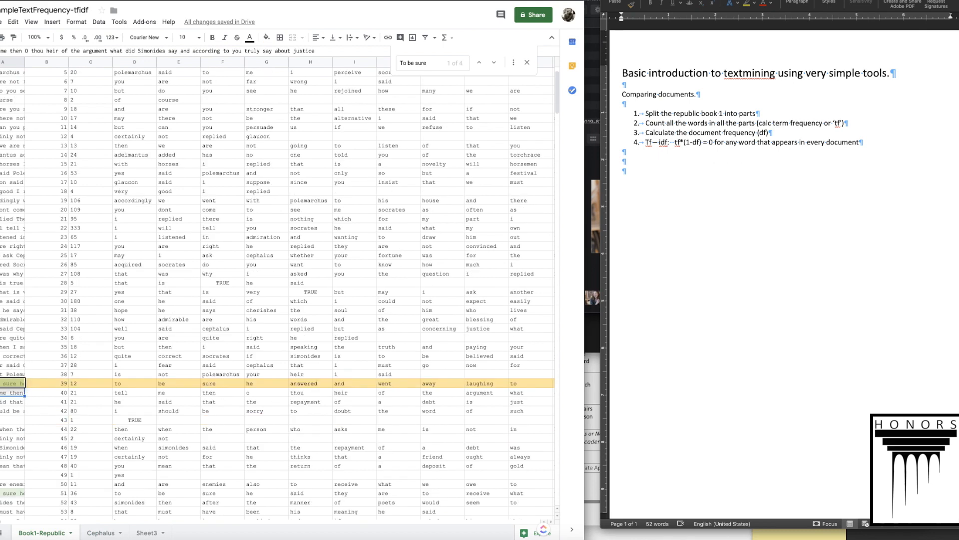
{"action": "left_click", "coordinate": [0, 393]}
{"action": "scroll", "coordinate": [63, 395], "scroll_direction": "down", "scroll_amount": 11}
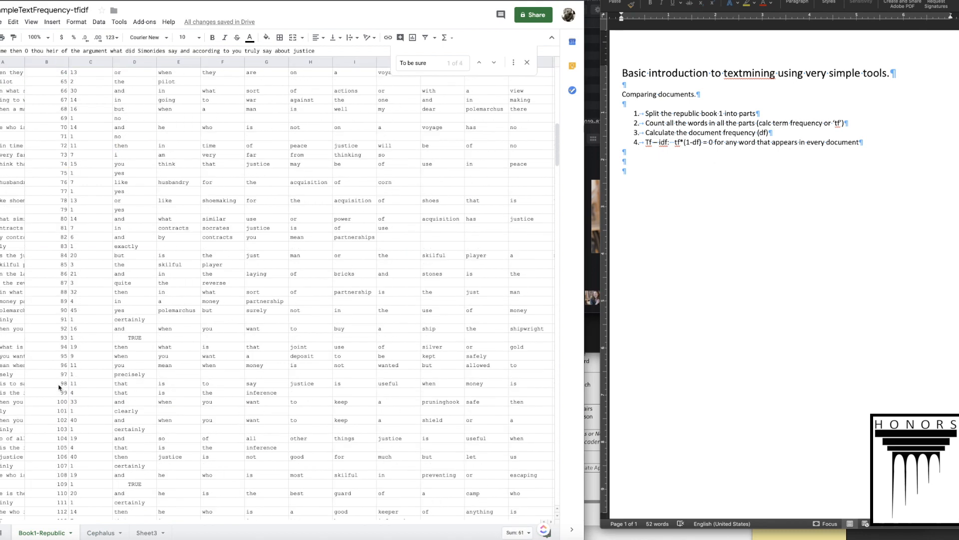
Step: Search Book1-Republic for "roared" and fill the matching row, number 183, with light yellow
{"action": "triple_click", "coordinate": [441, 59]}
{"action": "type", "text": "roared"}
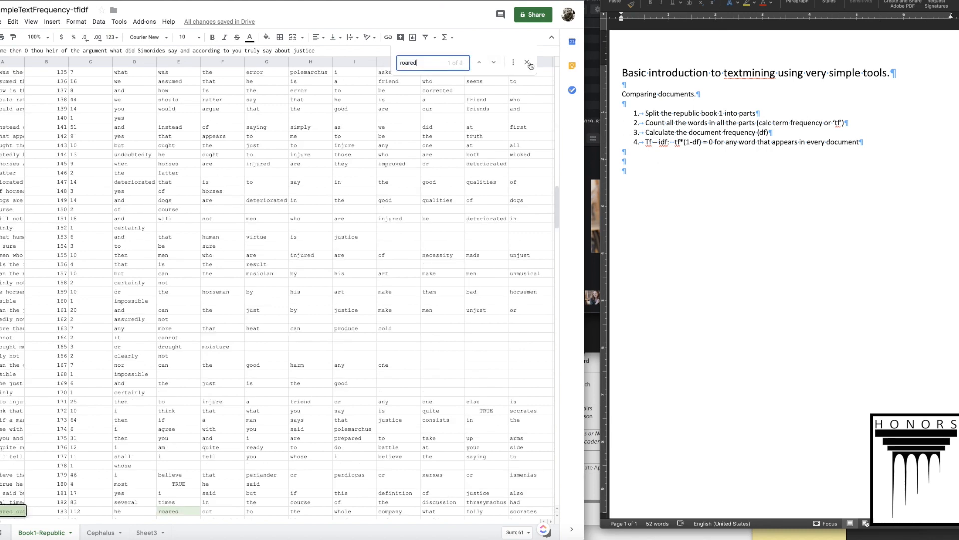
{"action": "scroll", "coordinate": [143, 348], "scroll_direction": "down", "scroll_amount": 2}
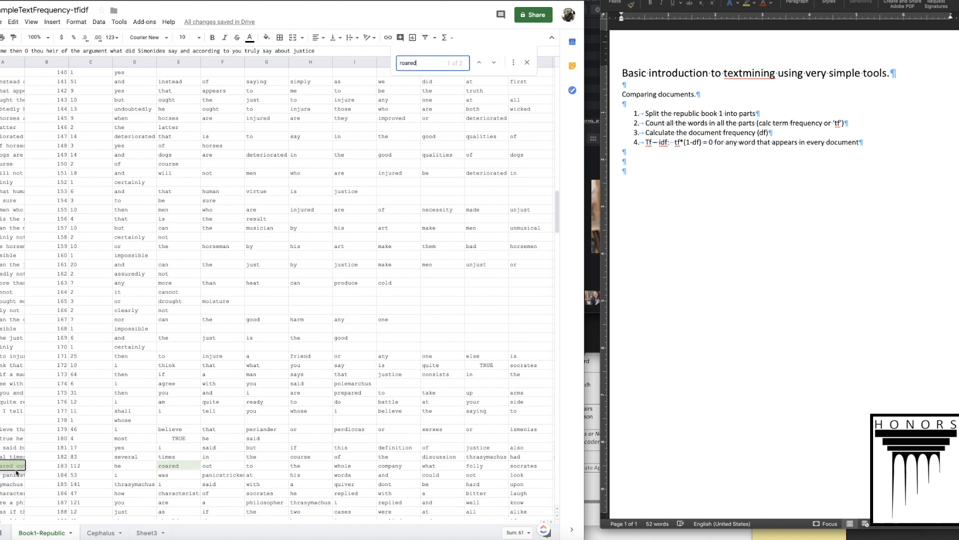
{"action": "left_click", "coordinate": [0, 466]}
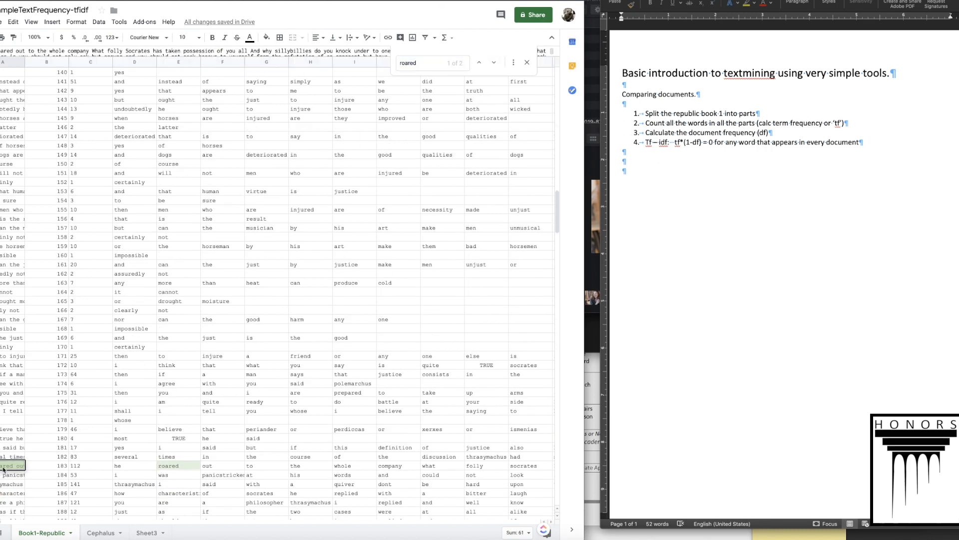
{"action": "left_click", "coordinate": [267, 38]}
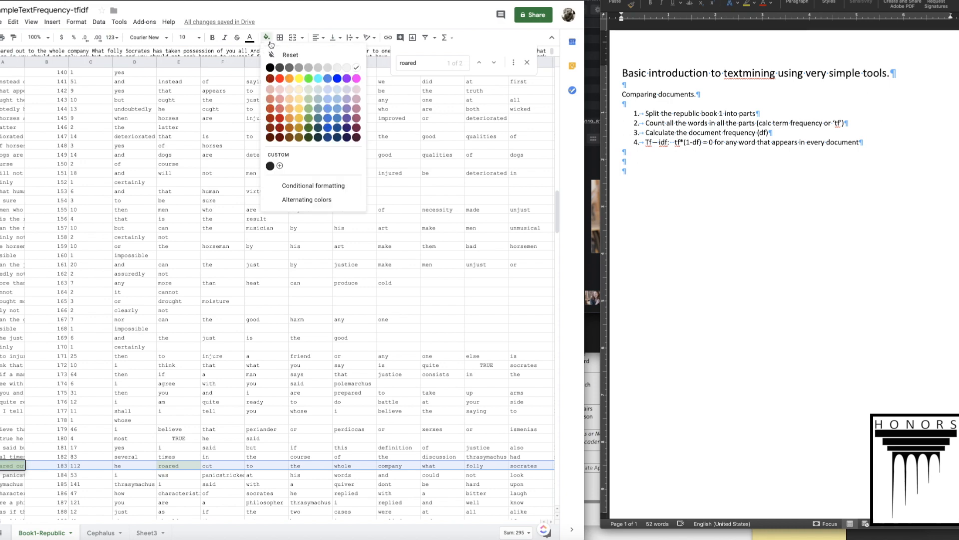
{"action": "left_click", "coordinate": [299, 106]}
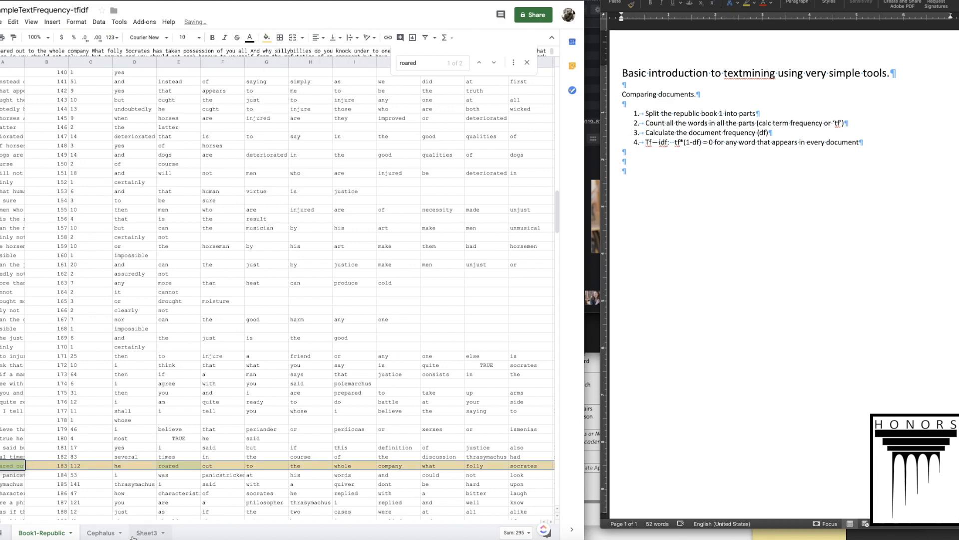
Step: Duplicate the Cephalus sheet and name the copy Polemarchus
{"action": "right_click", "coordinate": [108, 533]}
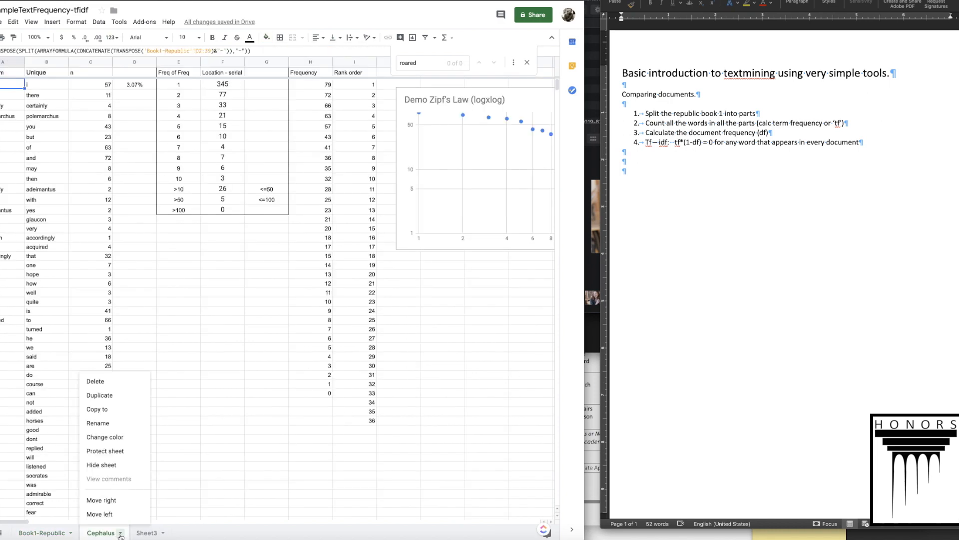
{"action": "left_click", "coordinate": [121, 395]}
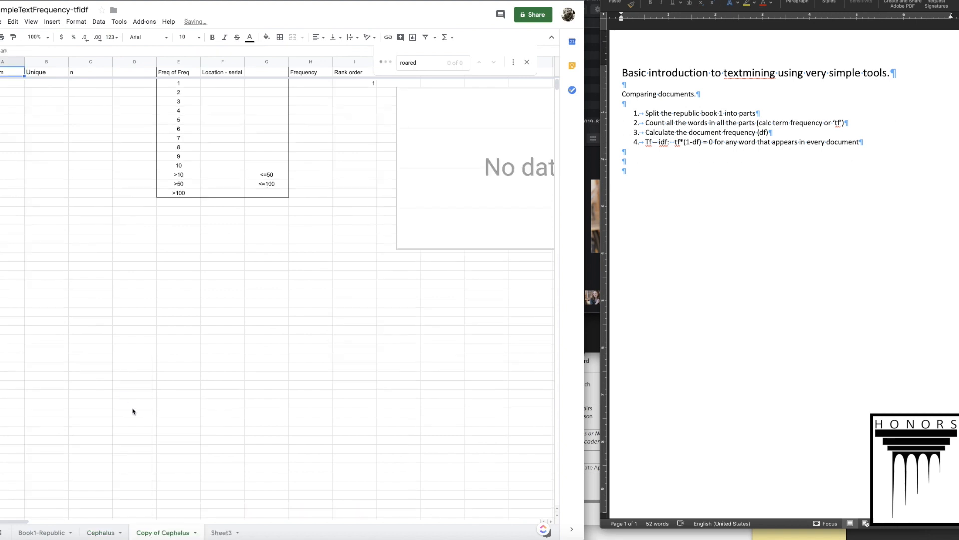
{"action": "double_click", "coordinate": [166, 530]}
{"action": "type", "text": "Polemarchus"}
{"action": "key", "text": "Return"}
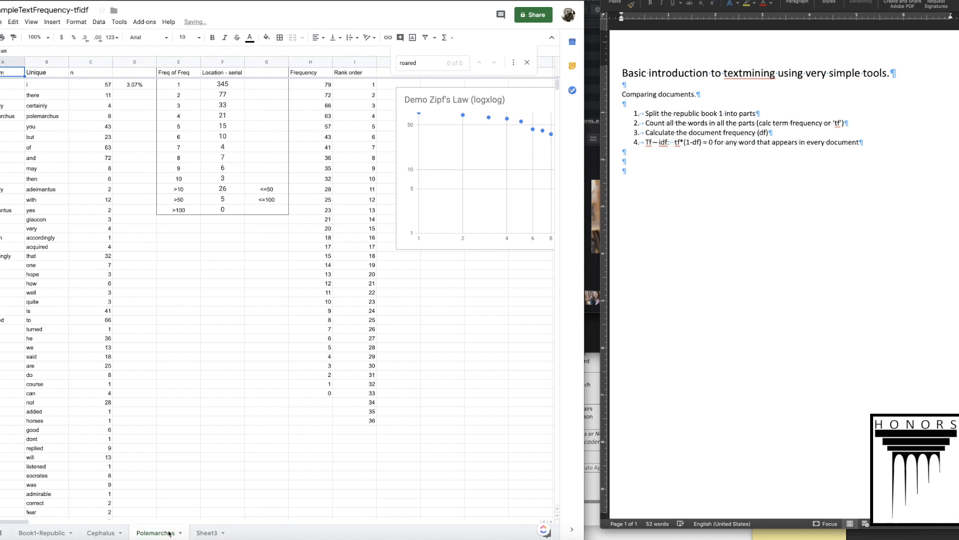
Step: Change the Book1-Republic range in the Polemarchus sheet's word-splitting formula in A2 so it runs from D40 to 183
{"action": "left_click", "coordinate": [4, 84]}
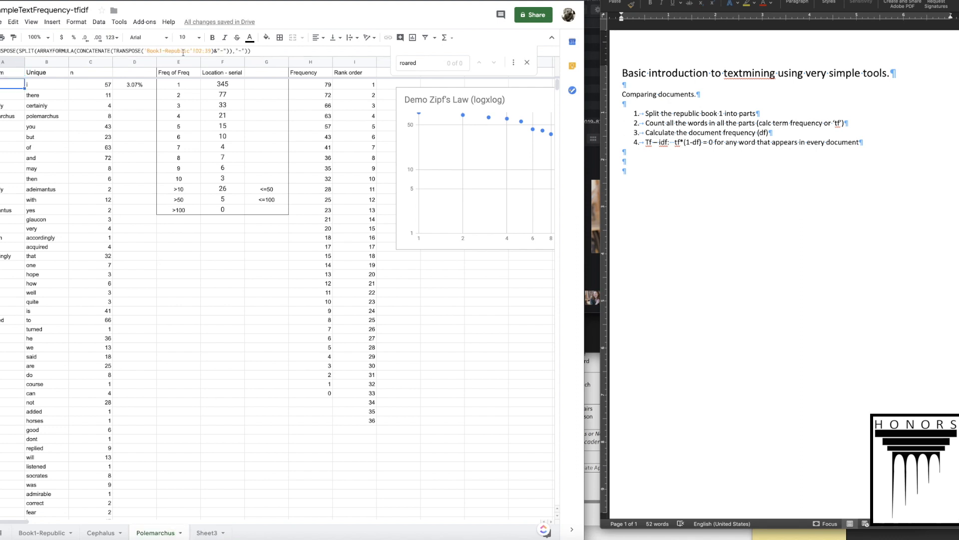
{"action": "left_click", "coordinate": [199, 51]}
{"action": "type", "text": "0"}
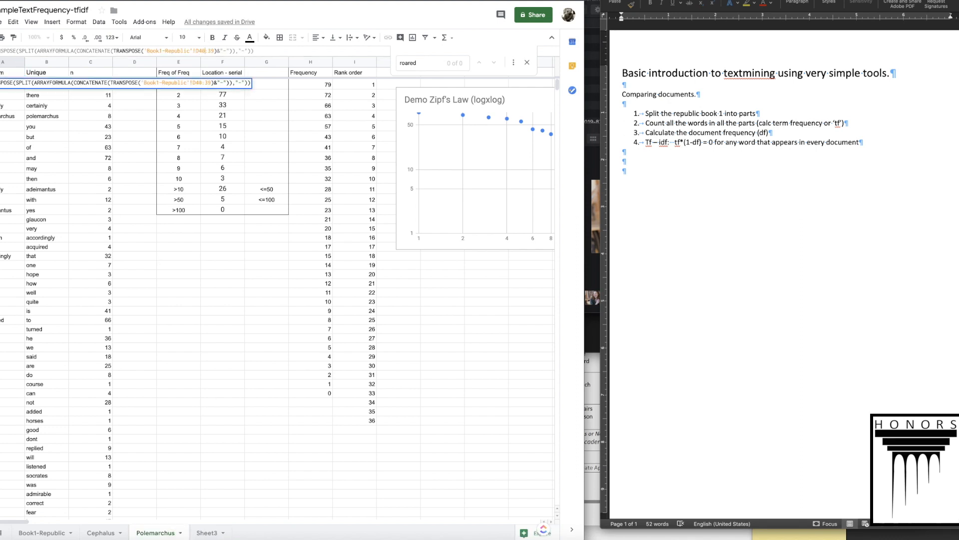
{"action": "left_click_drag", "start_coordinate": [209, 51], "coordinate": [215, 51]}
{"action": "type", "text": "183"}
{"action": "key", "text": "Return"}
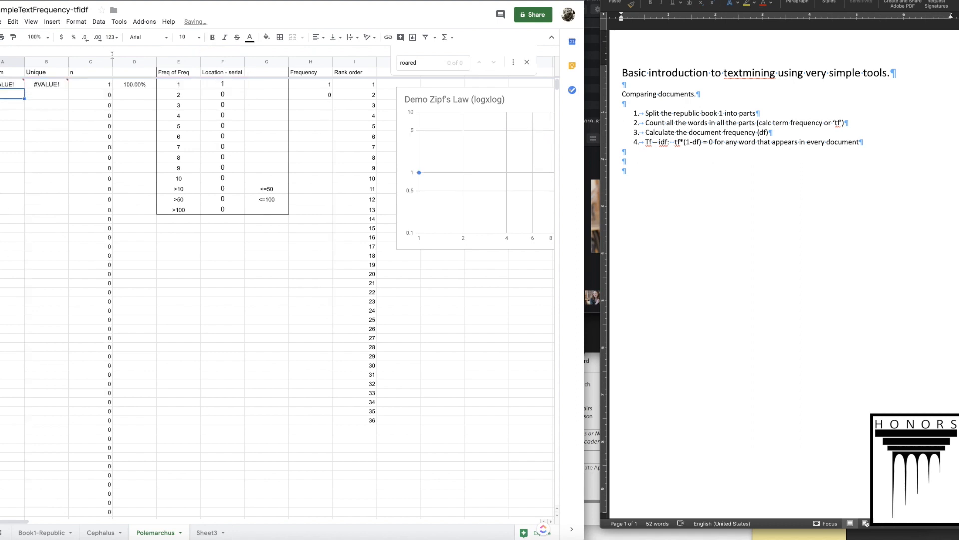
Step: Duplicate the Polemarchus sheet and name the copy Thrasybulus
{"action": "mouse_move", "coordinate": [1, 86]}
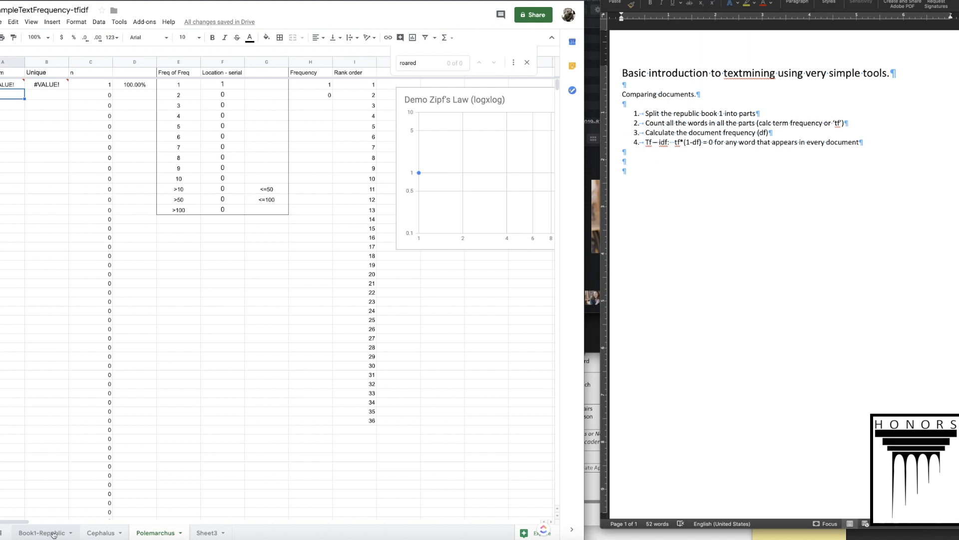
{"action": "left_click", "coordinate": [180, 533]}
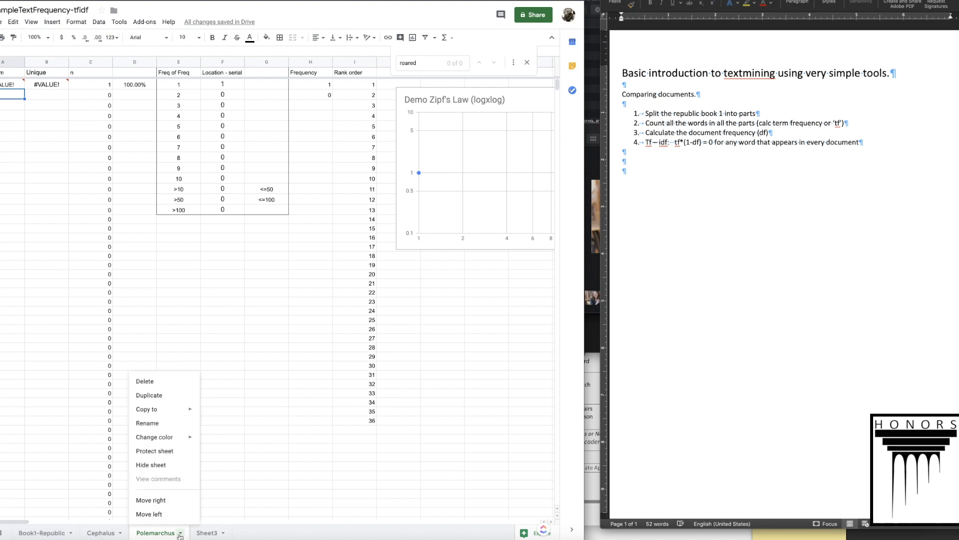
{"action": "left_click", "coordinate": [162, 397]}
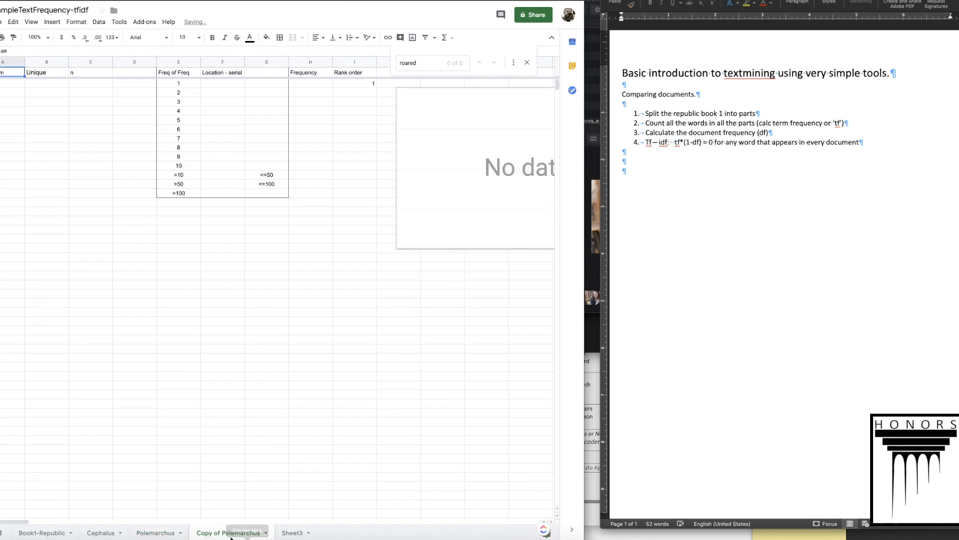
{"action": "double_click", "coordinate": [228, 532]}
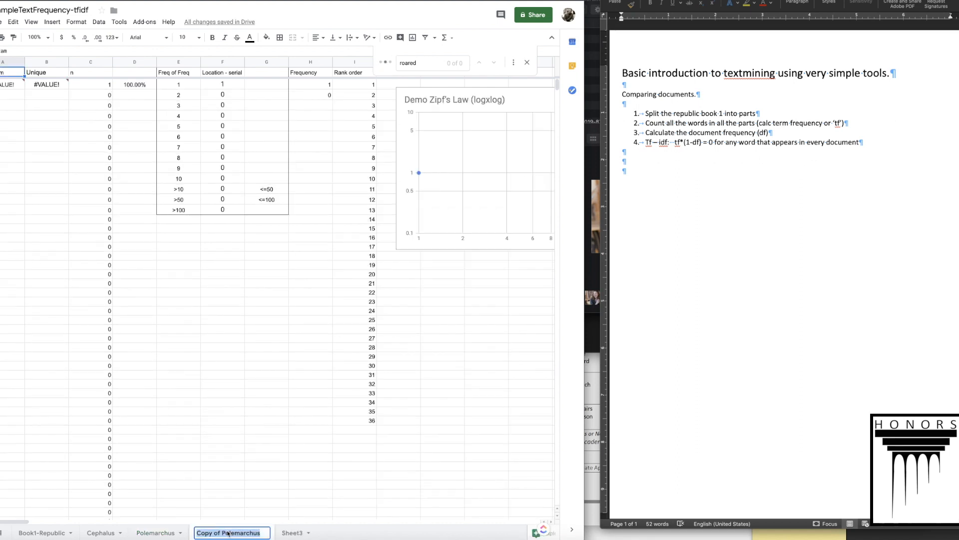
{"action": "type", "text": "Thra"}
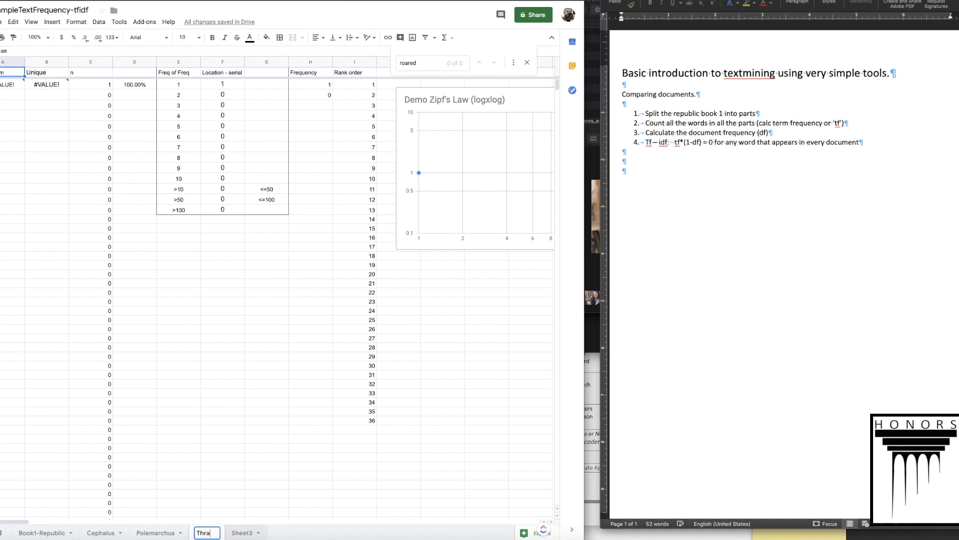
{"action": "type", "text": "sybulus"}
{"action": "key", "text": "Return"}
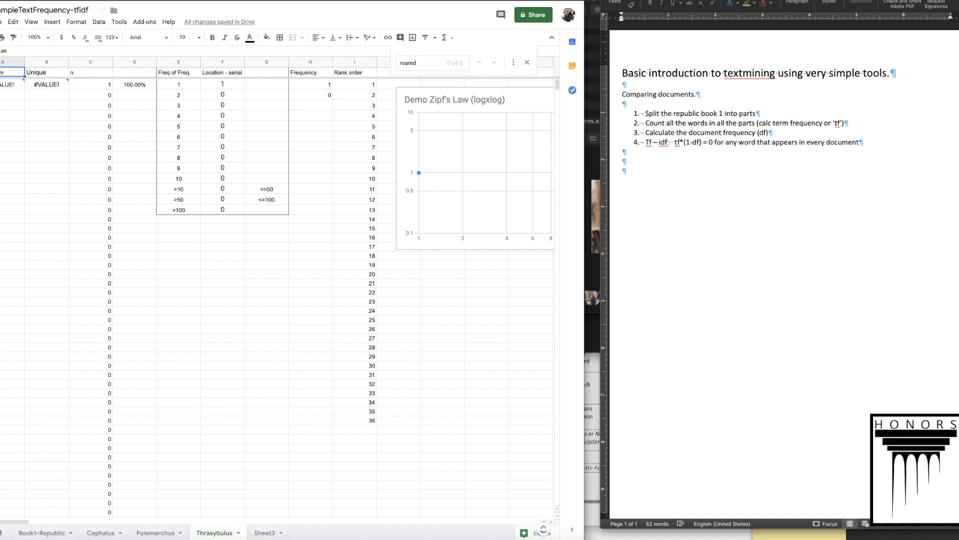
Step: Check the rows around 183 in Book1-Republic, then edit the end of the range in the Polemarchus sheet's A2 word-splitting formula
{"action": "left_click", "coordinate": [43, 532]}
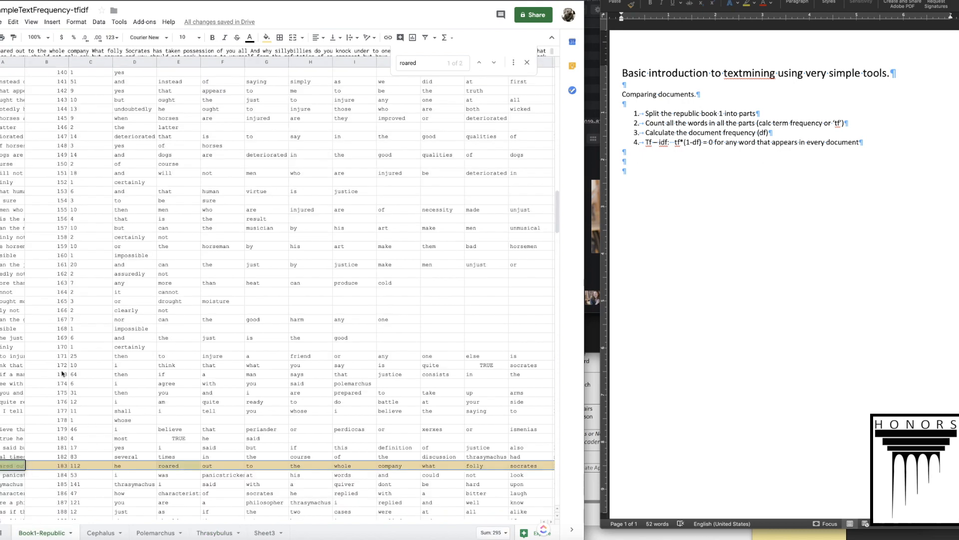
{"action": "scroll", "coordinate": [62, 374], "scroll_direction": "down", "scroll_amount": 4}
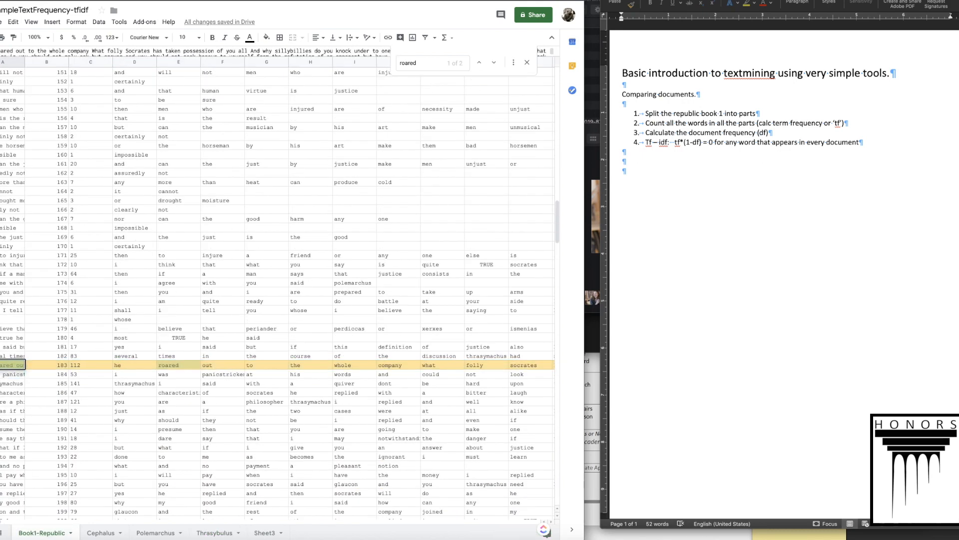
{"action": "scroll", "coordinate": [60, 410], "scroll_direction": "down", "scroll_amount": 2}
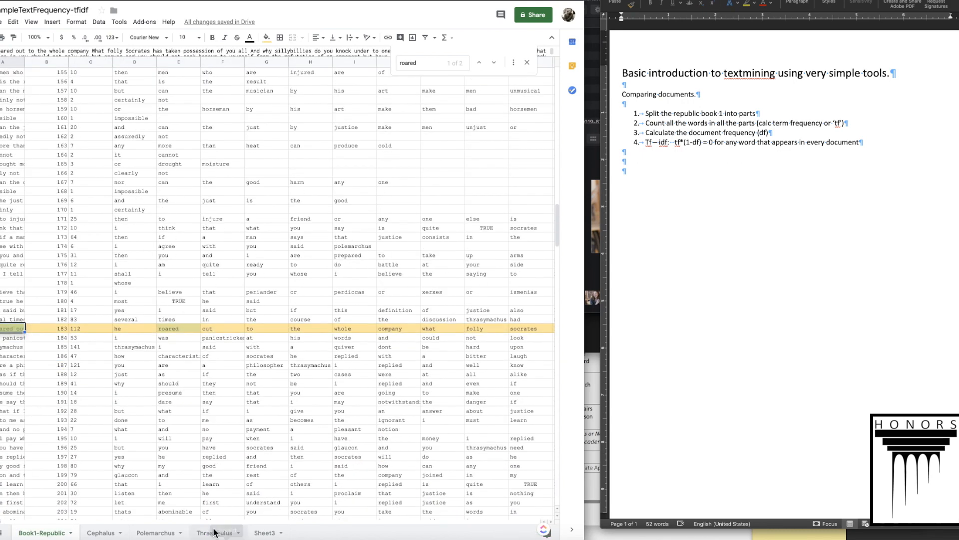
{"action": "left_click", "coordinate": [155, 533]}
{"action": "key", "text": "Up"}
{"action": "left_click", "coordinate": [216, 51]}
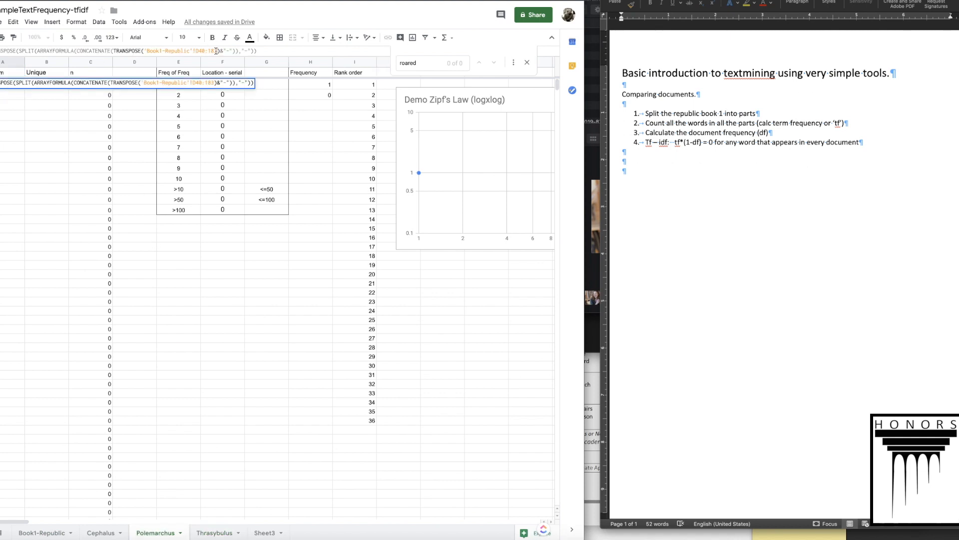
{"action": "key", "text": "Return"}
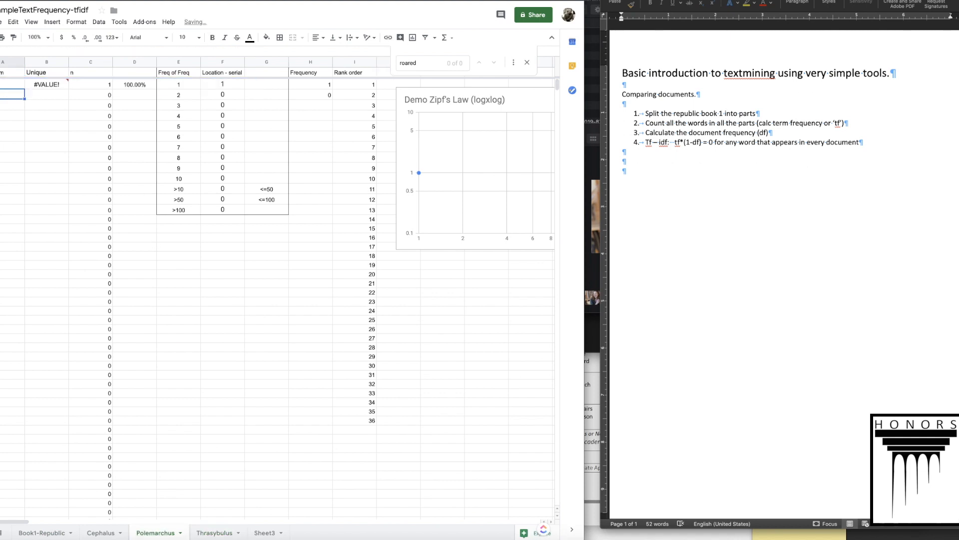
Step: Change the Book1-Republic range in the Thrasybulus sheet's A2 word-splitting formula so it starts at D183
{"action": "left_click", "coordinate": [215, 532]}
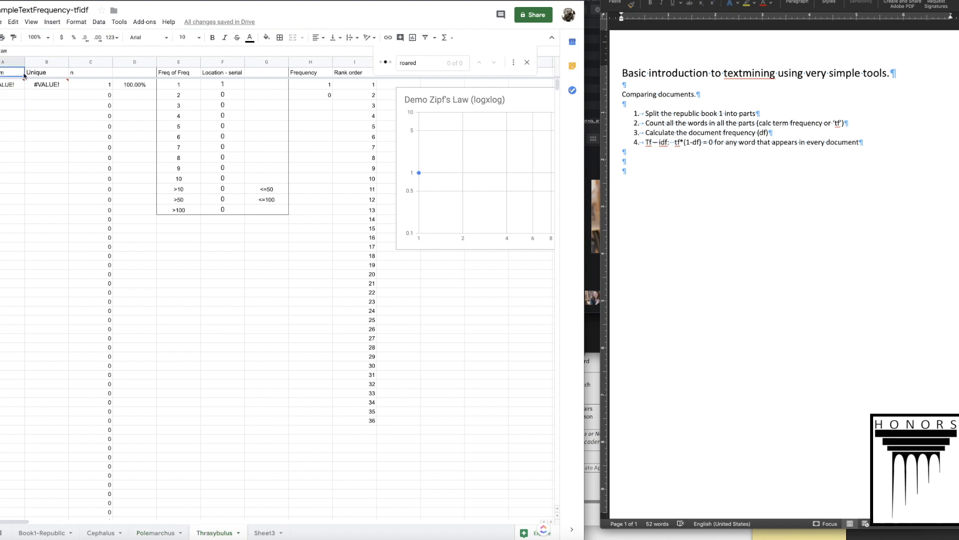
{"action": "left_click", "coordinate": [12, 83]}
{"action": "left_click_drag", "start_coordinate": [205, 51], "coordinate": [199, 51]}
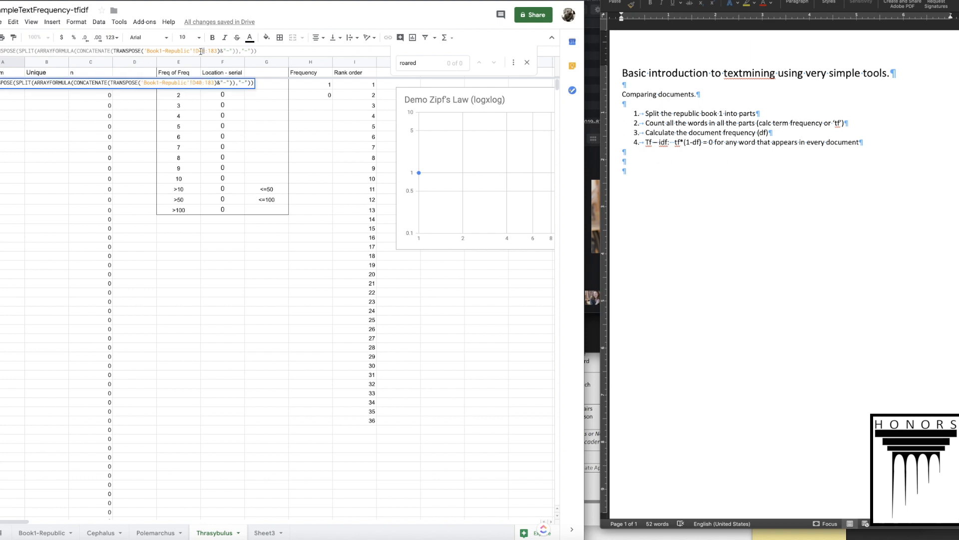
{"action": "type", "text": "183"}
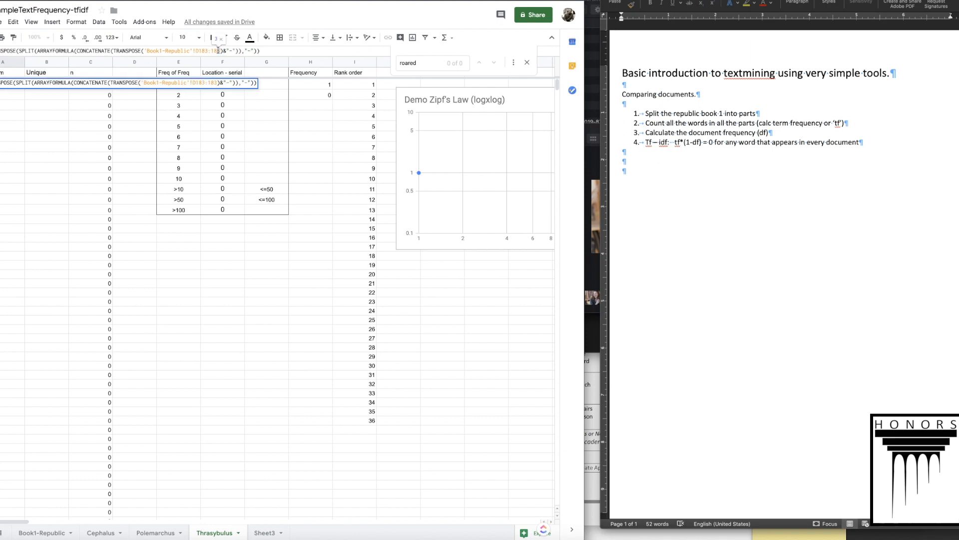
{"action": "key", "text": "Return"}
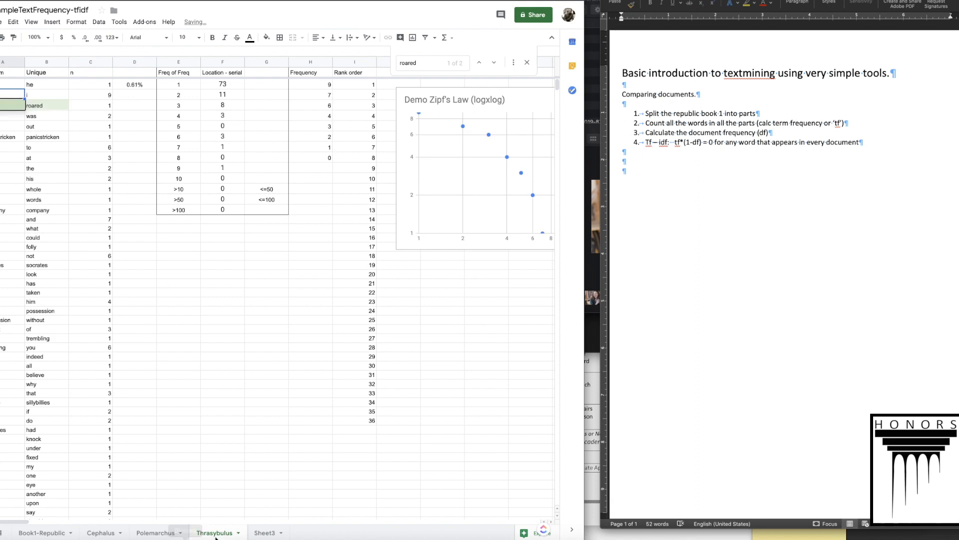
Step: Copy the speaker name THRASYMACHUS from the Republic text's section heading and rename the Thrasybulus sheet with it
{"action": "double_click", "coordinate": [216, 533]}
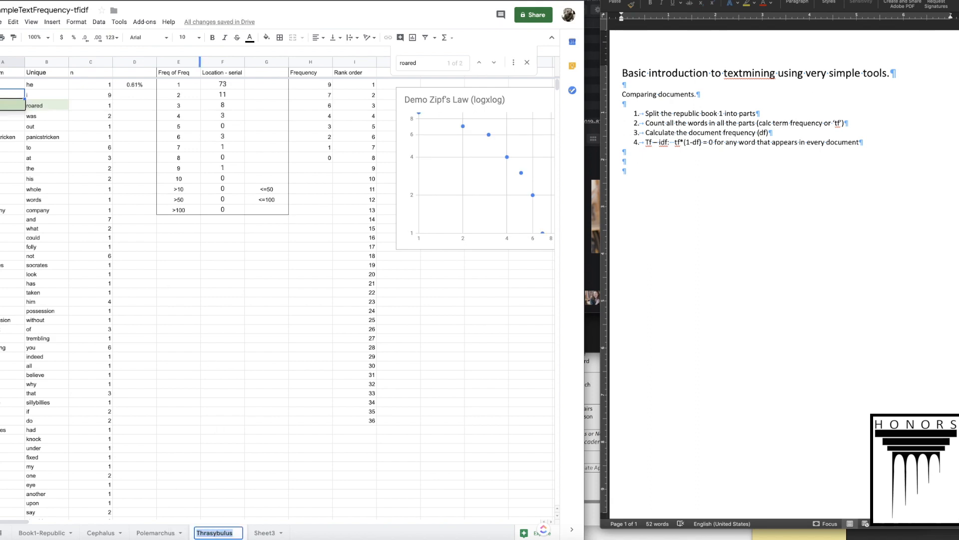
{"action": "key", "text": "ctrl+Tab"}
{"action": "left_click", "coordinate": [106, 396]}
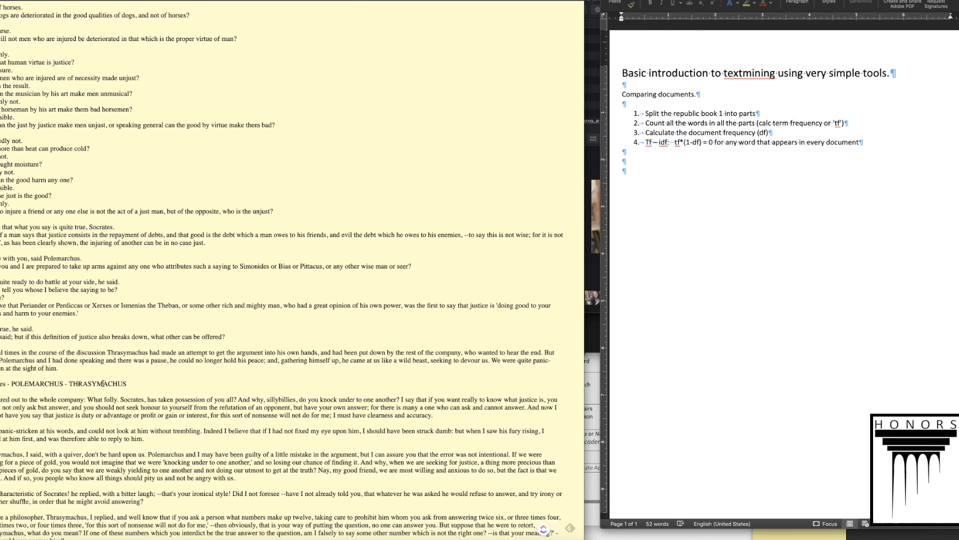
{"action": "double_click", "coordinate": [103, 383]}
{"action": "key", "text": "ctrl+c"}
{"action": "key", "text": "ctrl+shift+Tab"}
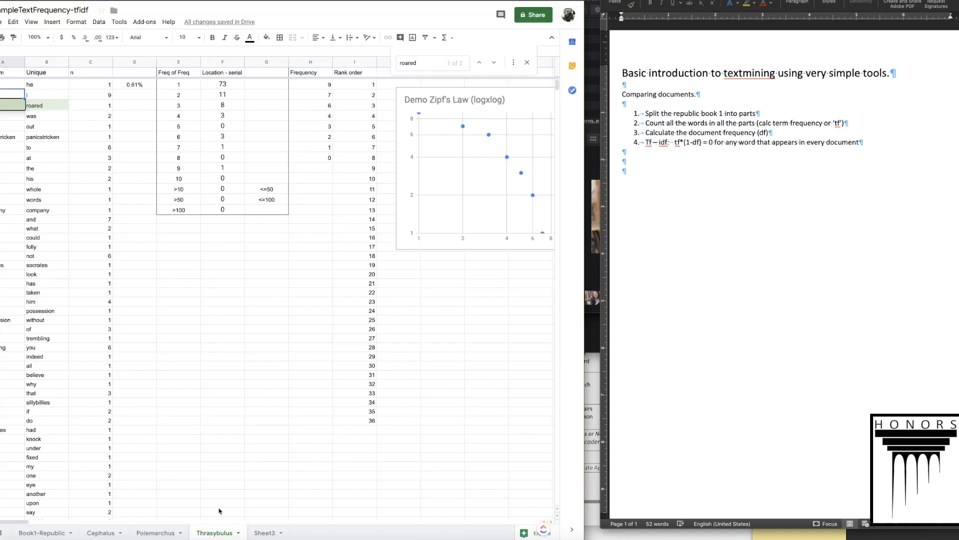
{"action": "double_click", "coordinate": [216, 533]}
{"action": "key", "text": "ctrl+v"}
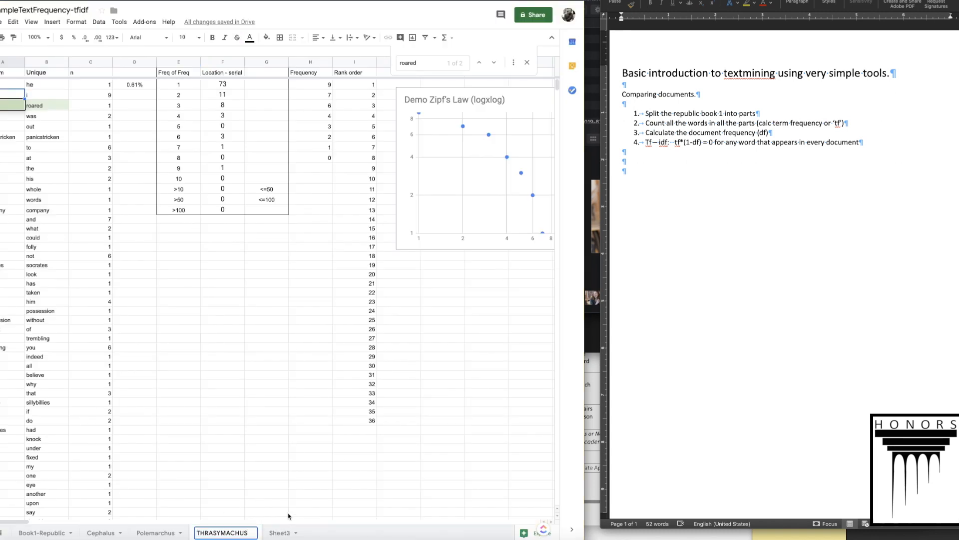
{"action": "key", "text": "Return"}
Step: Read through the Republic text after the "POLEMARCHUS - THRASYMACHUS" heading for the next split point, highlighting the line ending "were not his words, rejoined Polemarchus."
{"action": "key", "text": "ctrl+Tab"}
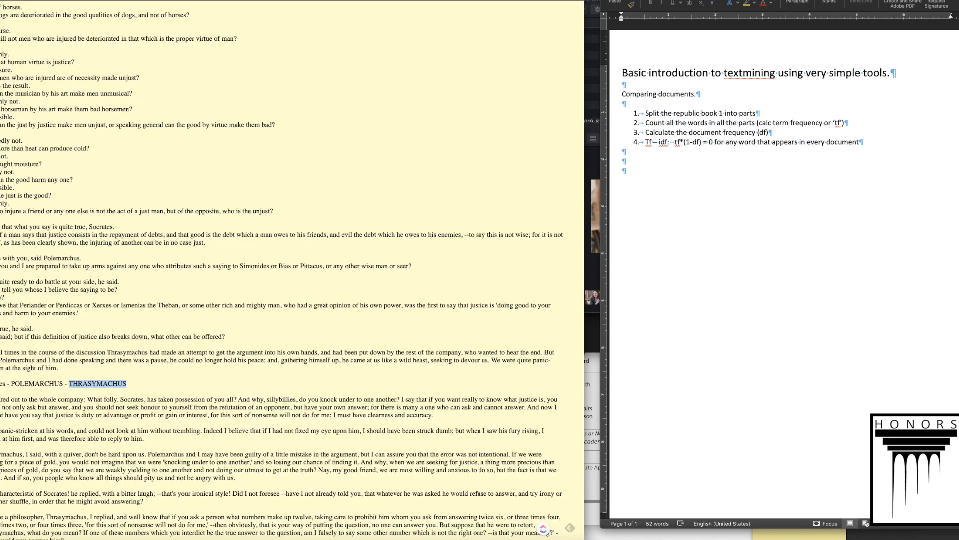
{"action": "left_click", "coordinate": [98, 384]}
{"action": "left_click_drag", "start_coordinate": [1, 399], "coordinate": [42, 415]}
{"action": "scroll", "coordinate": [46, 403], "scroll_direction": "down", "scroll_amount": 8}
{"action": "scroll", "coordinate": [47, 403], "scroll_direction": "down", "scroll_amount": 3}
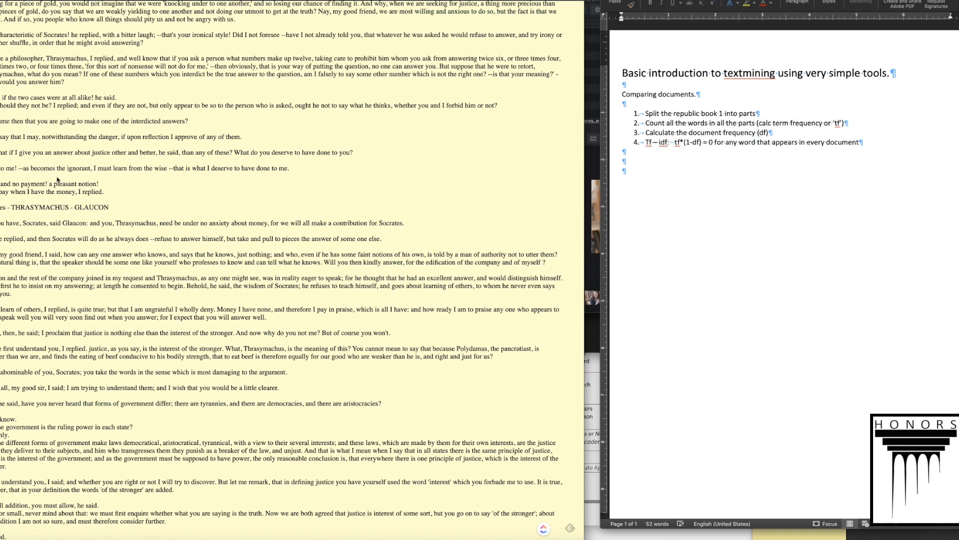
{"action": "scroll", "coordinate": [71, 279], "scroll_direction": "down", "scroll_amount": 3}
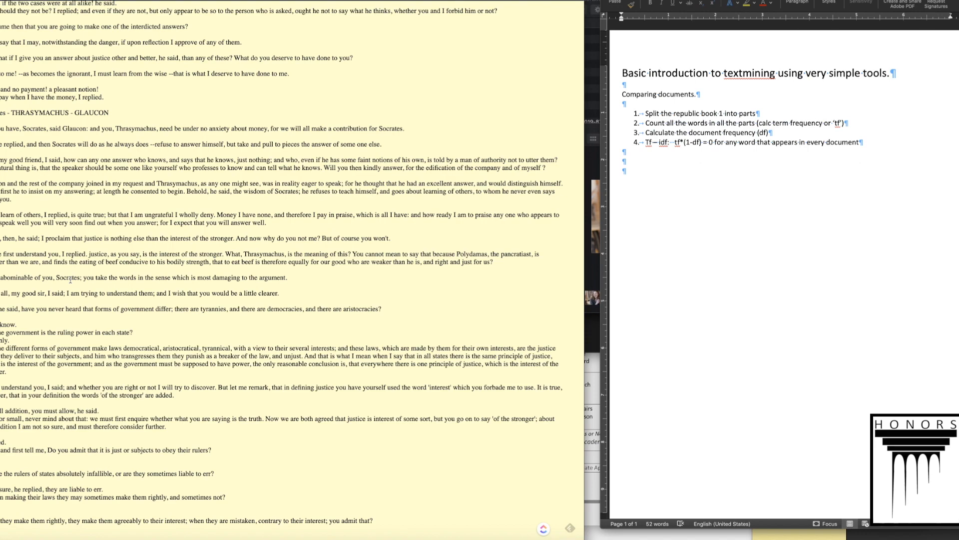
{"action": "scroll", "coordinate": [79, 282], "scroll_direction": "down", "scroll_amount": 10}
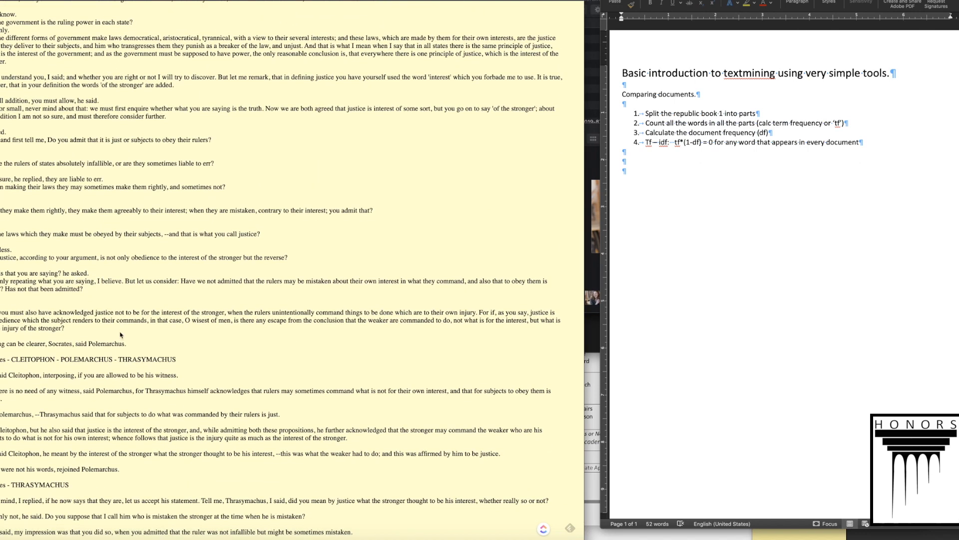
{"action": "scroll", "coordinate": [155, 348], "scroll_direction": "down", "scroll_amount": 1}
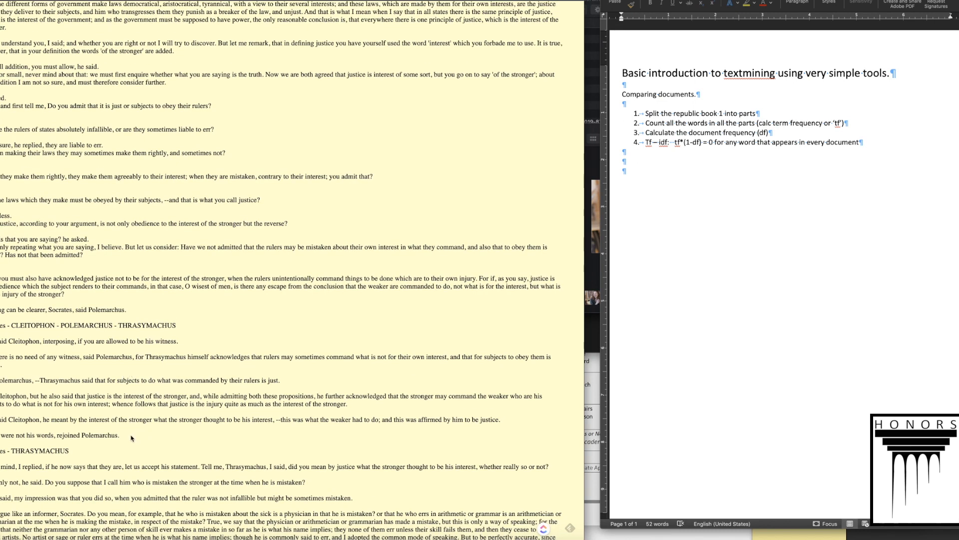
{"action": "left_click_drag", "start_coordinate": [120, 435], "coordinate": [1, 435]}
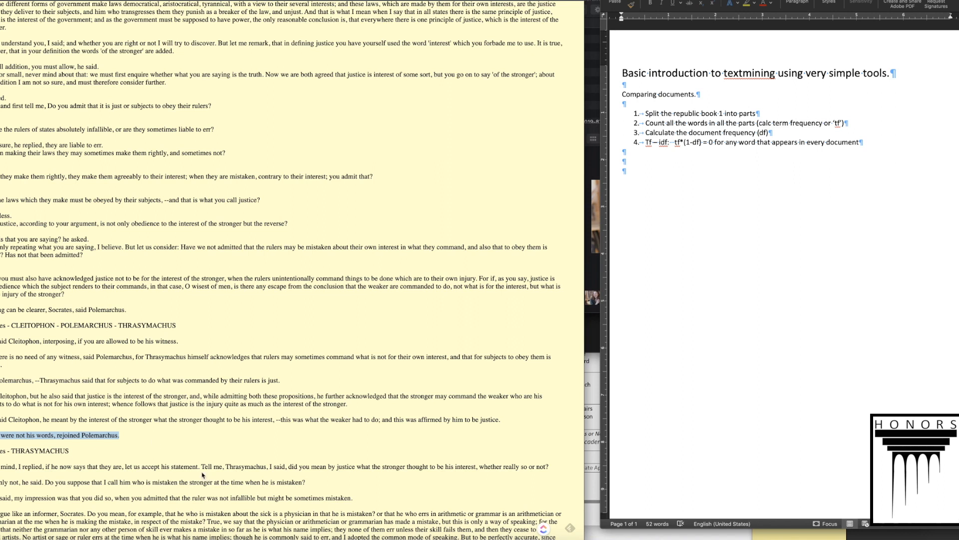
{"action": "double_click", "coordinate": [218, 468]}
{"action": "left_click", "coordinate": [91, 455]}
{"action": "left_click_drag", "start_coordinate": [75, 452], "coordinate": [13, 451]}
{"action": "left_click_drag", "start_coordinate": [139, 435], "coordinate": [1, 435]}
Step: Find the line beginning "Those were not" in the Book1-Republic sheet and select its cell in column A
{"action": "key", "text": "ctrl+Tab"}
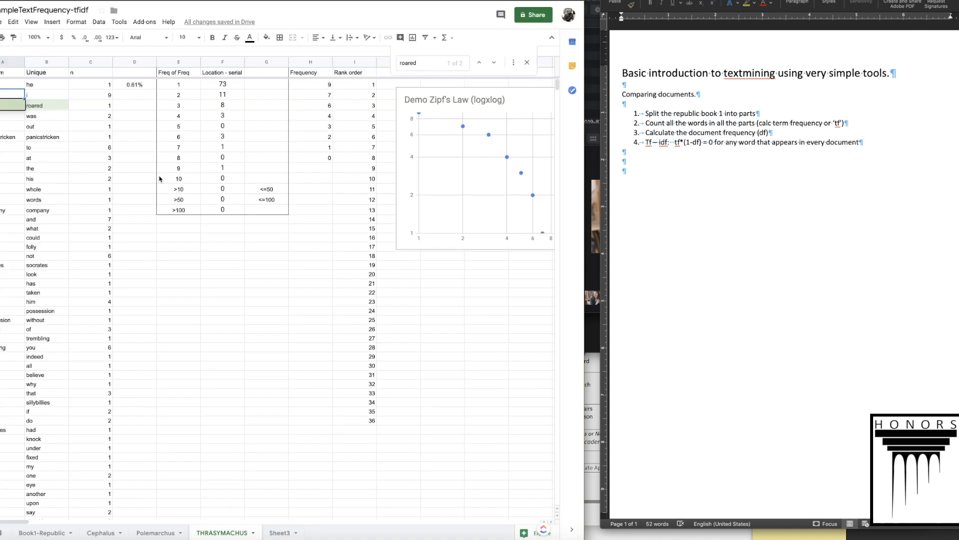
{"action": "left_click", "coordinate": [41, 532]}
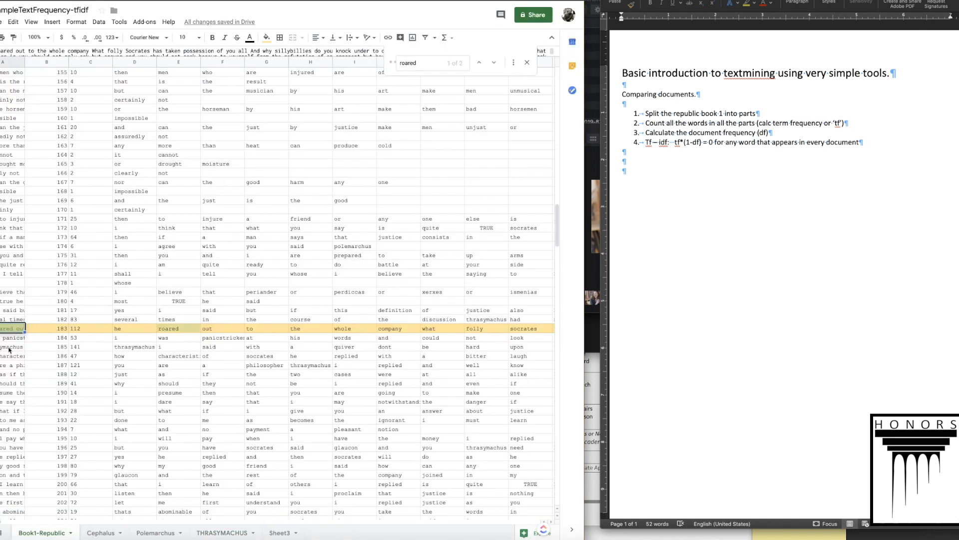
{"action": "scroll", "coordinate": [9, 354], "scroll_direction": "down", "scroll_amount": 1}
{"action": "scroll", "coordinate": [9, 354], "scroll_direction": "down", "scroll_amount": 6}
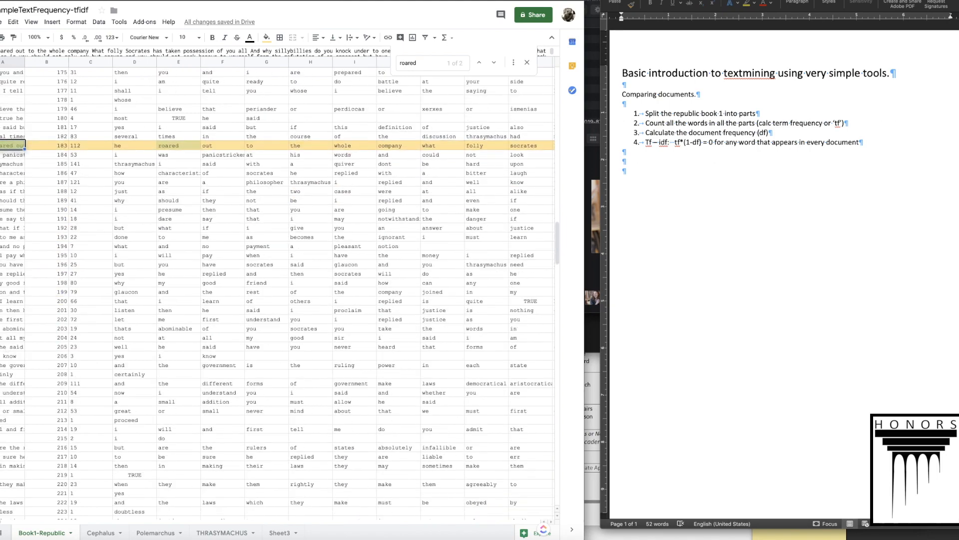
{"action": "key", "text": "ctrl+Tab"}
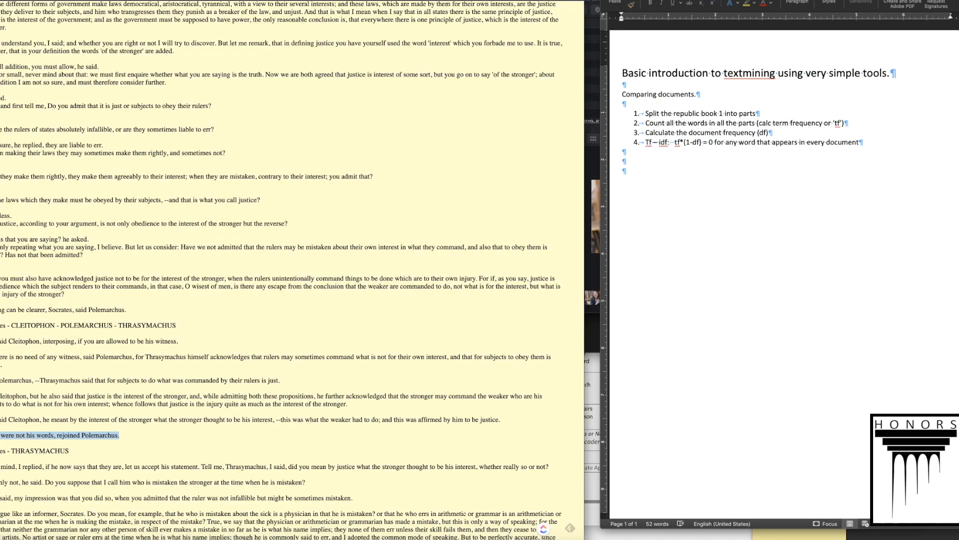
{"action": "key", "text": "ctrl+shift+Tab"}
{"action": "key", "text": "ctrl+f"}
{"action": "type", "text": "T"}
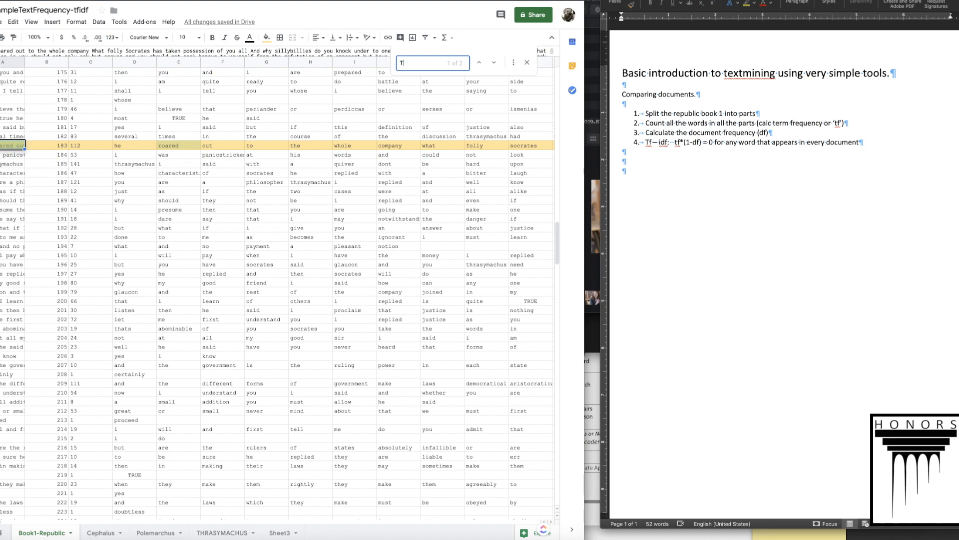
{"action": "type", "text": "hose were not"}
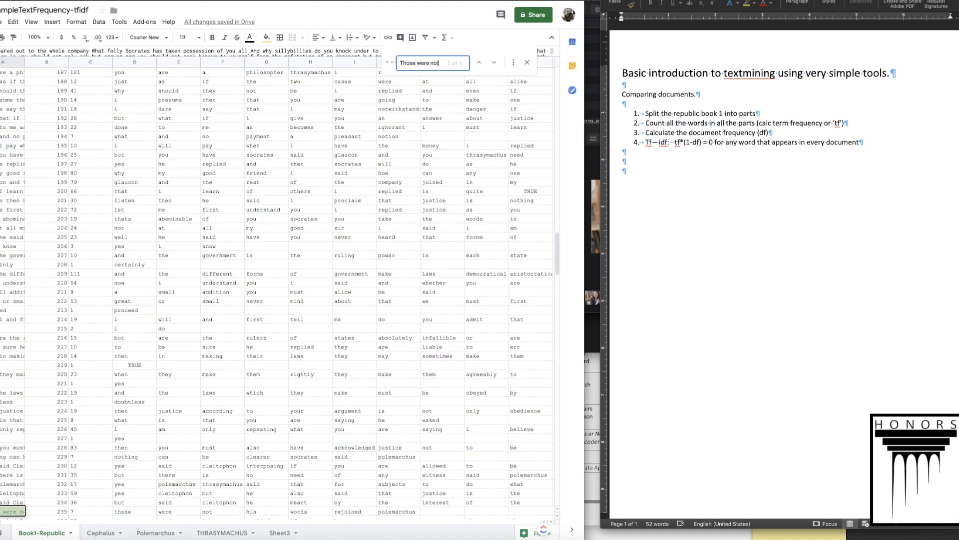
{"action": "scroll", "coordinate": [211, 119], "scroll_direction": "down", "scroll_amount": 1}
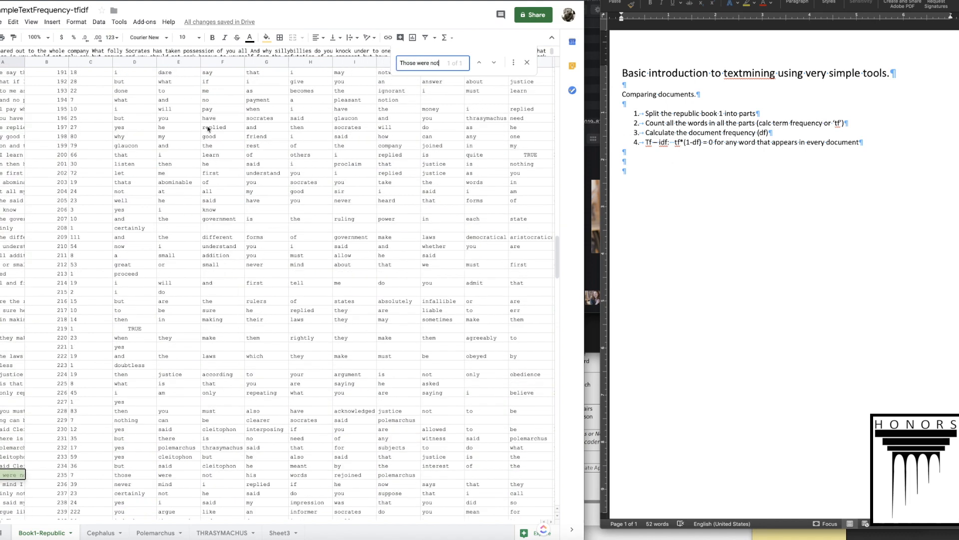
{"action": "left_click", "coordinate": [2, 476]}
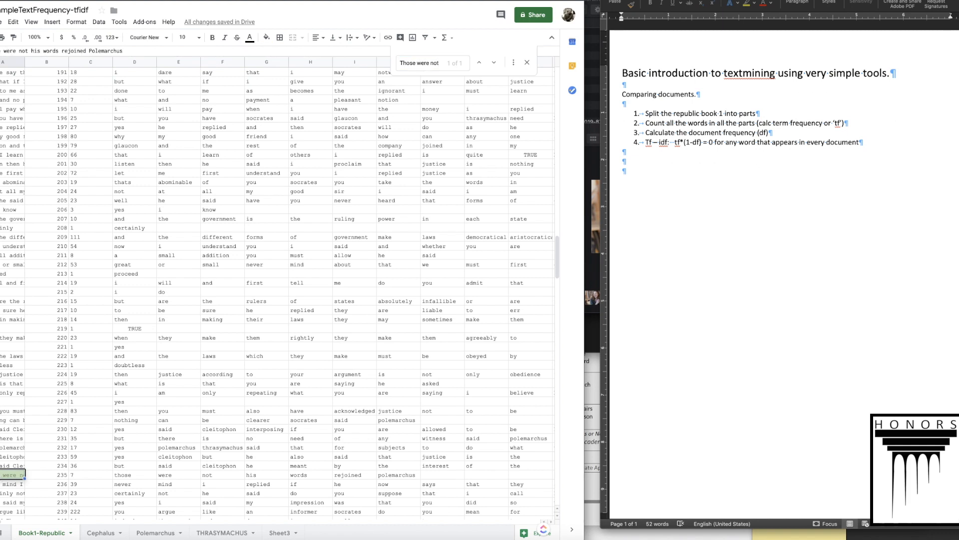
Step: Mark the split point in Book1-Republic by filling row 236, the one starting "never mind i replied", with yellow
{"action": "left_click", "coordinate": [10, 484]}
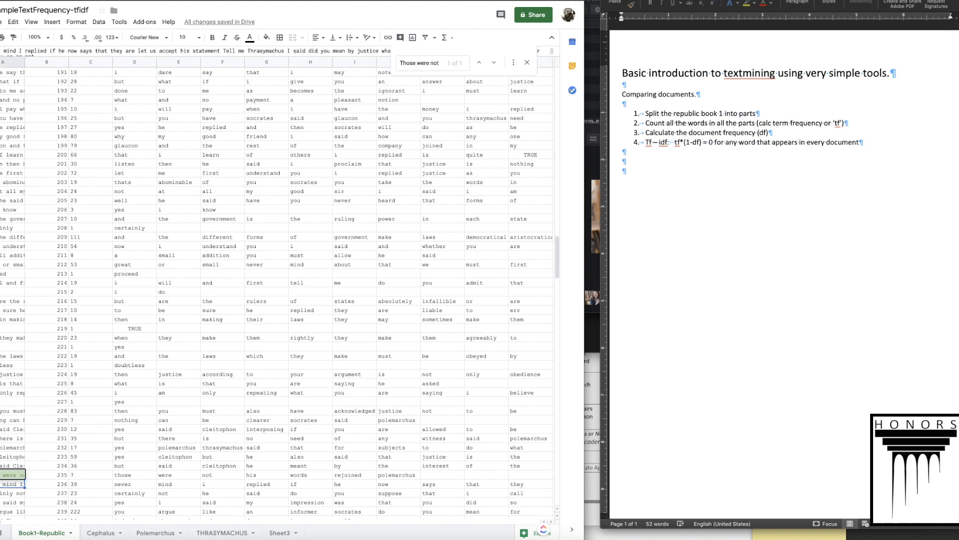
{"action": "key", "text": "shift+space"}
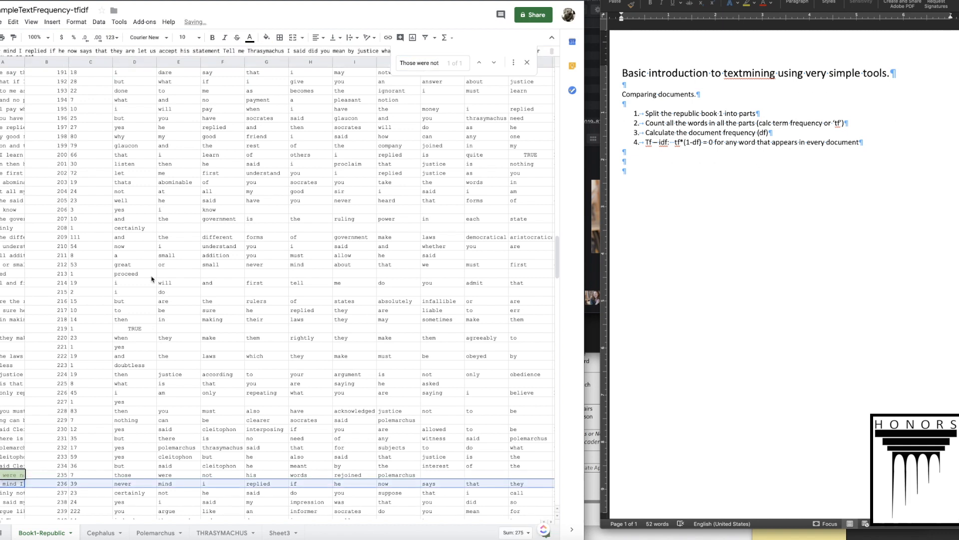
{"action": "left_click", "coordinate": [268, 39]}
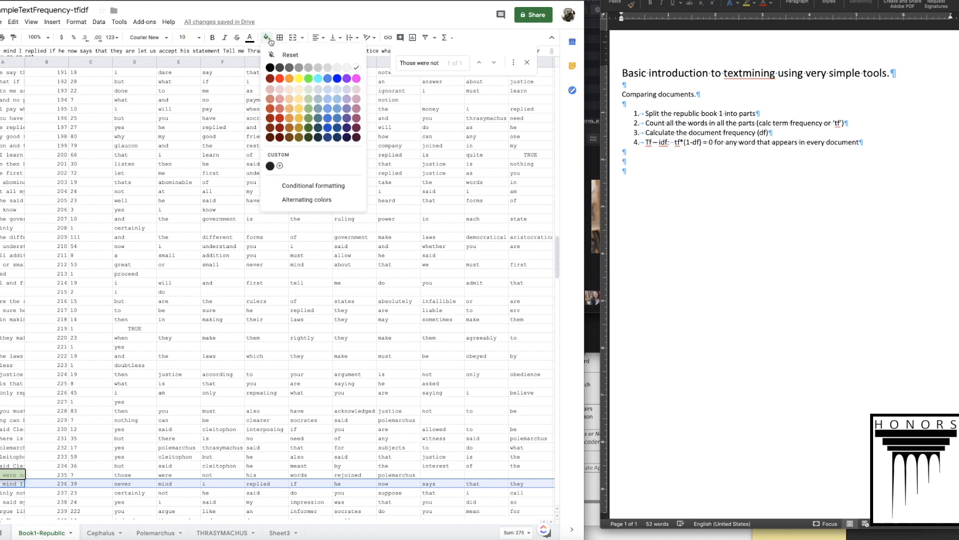
{"action": "left_click", "coordinate": [299, 107]}
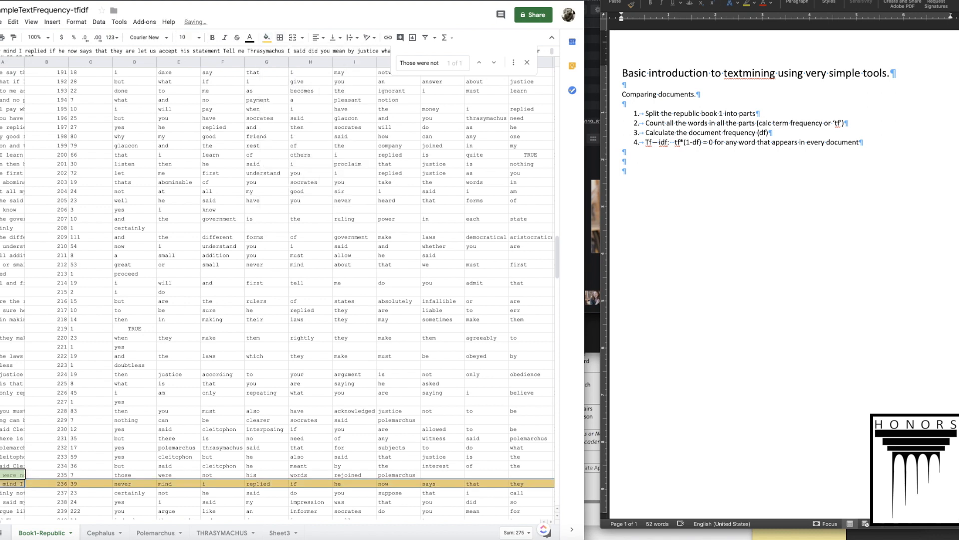
{"action": "key", "text": "Up"}
Step: Set the end of the Book1-Republic range in the THRASYMACHUS sheet's A2 word-splitting formula to row 235
{"action": "left_click", "coordinate": [222, 532]}
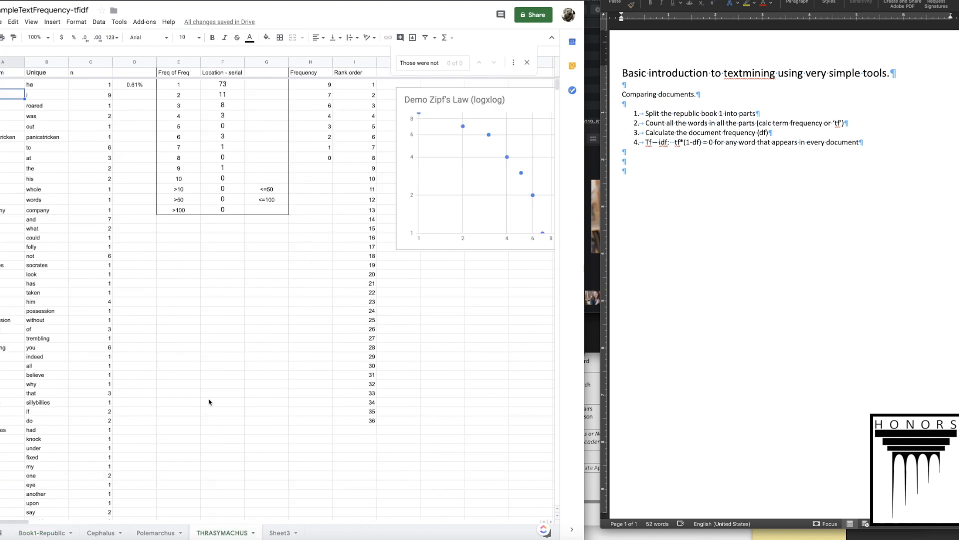
{"action": "left_click", "coordinate": [12, 83]}
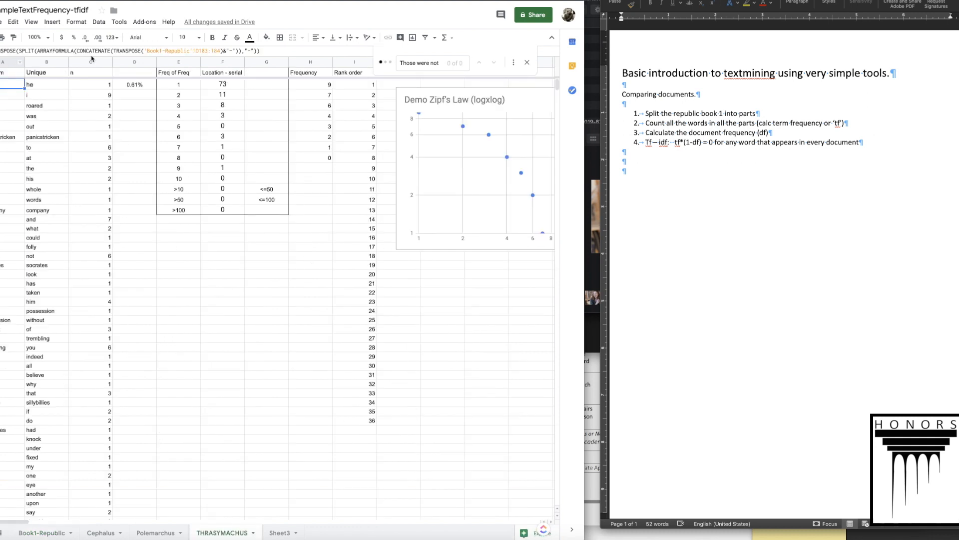
{"action": "double_click", "coordinate": [219, 50]}
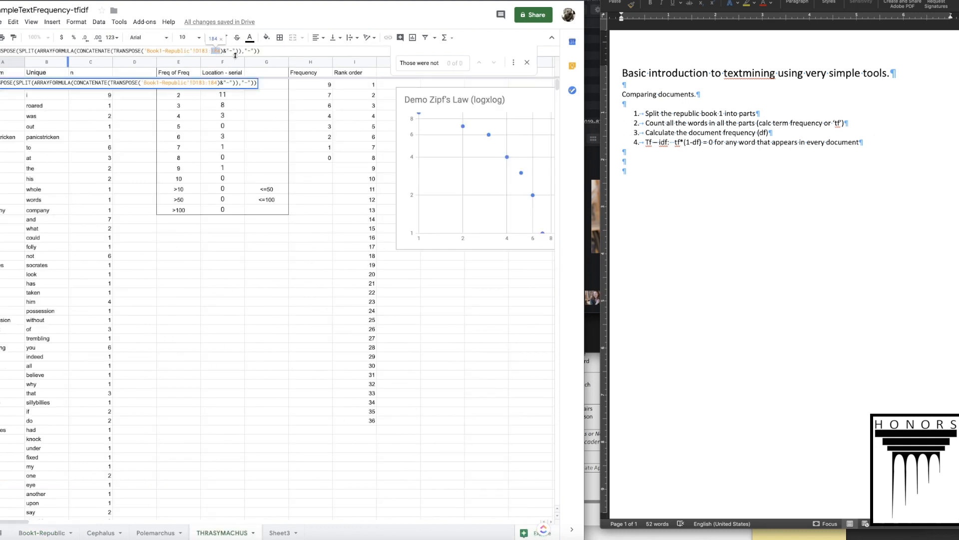
{"action": "type", "text": "250"}
{"action": "key", "text": "Return"}
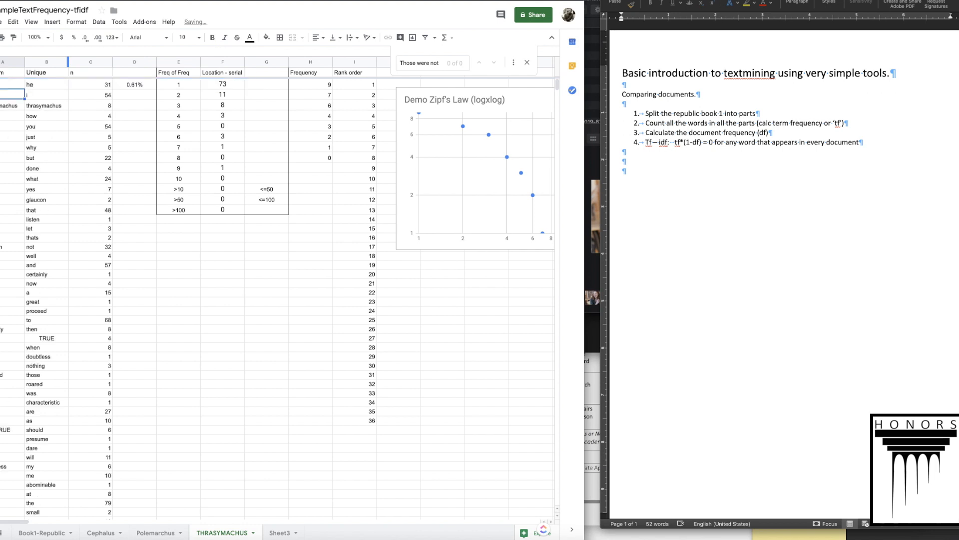
Step: Duplicate the THRASYMACHUS sheet and rename the copy SocratesResponse
{"action": "left_click", "coordinate": [254, 532]}
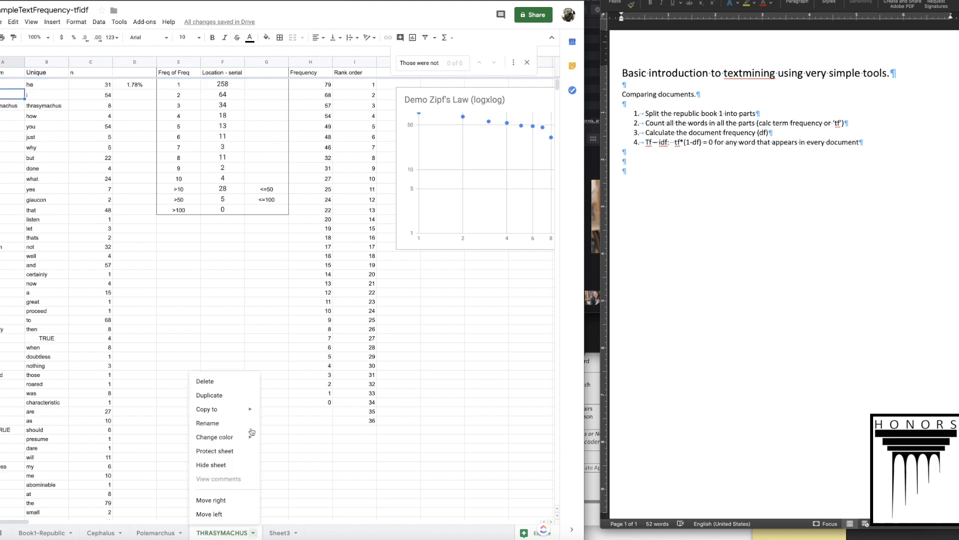
{"action": "left_click", "coordinate": [227, 396]}
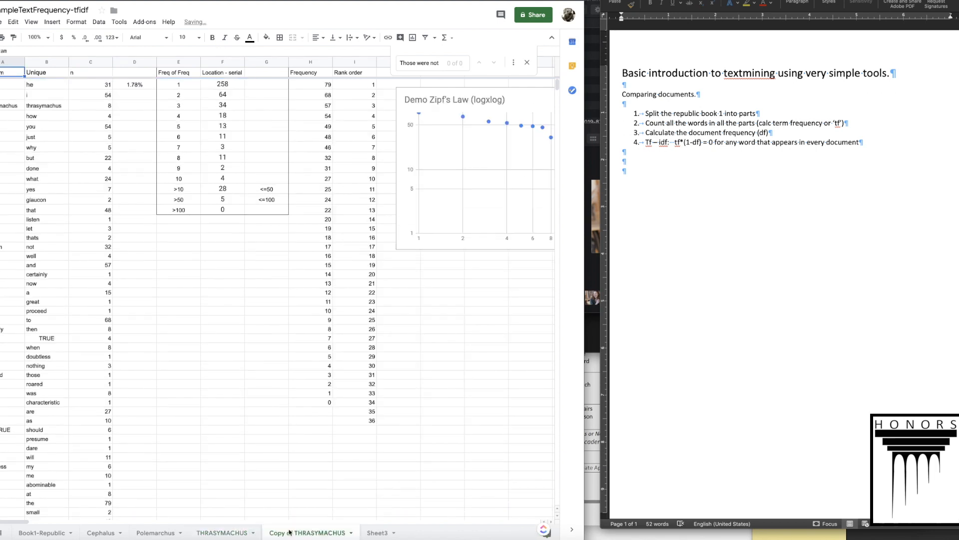
{"action": "double_click", "coordinate": [299, 534]}
{"action": "type", "text": "Socr"}
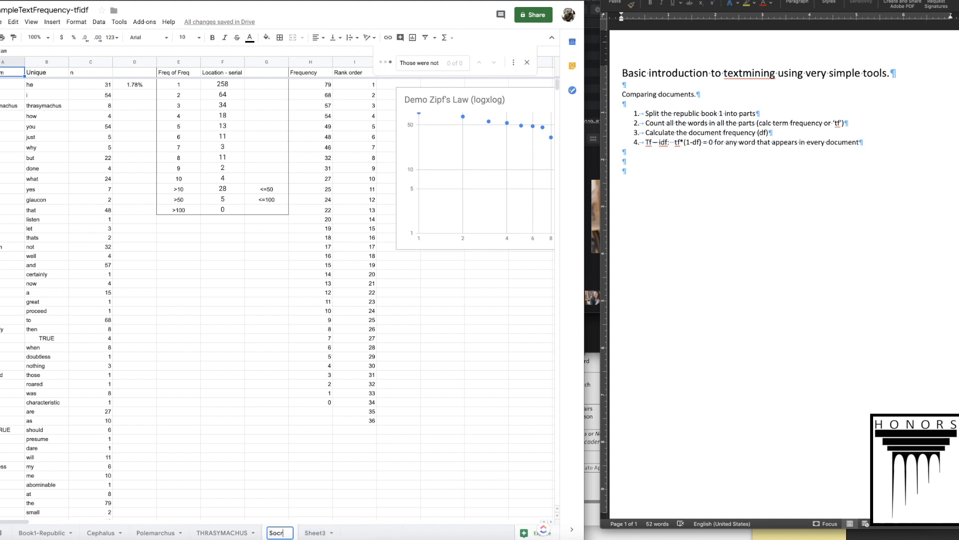
{"action": "type", "text": "atesResponse"}
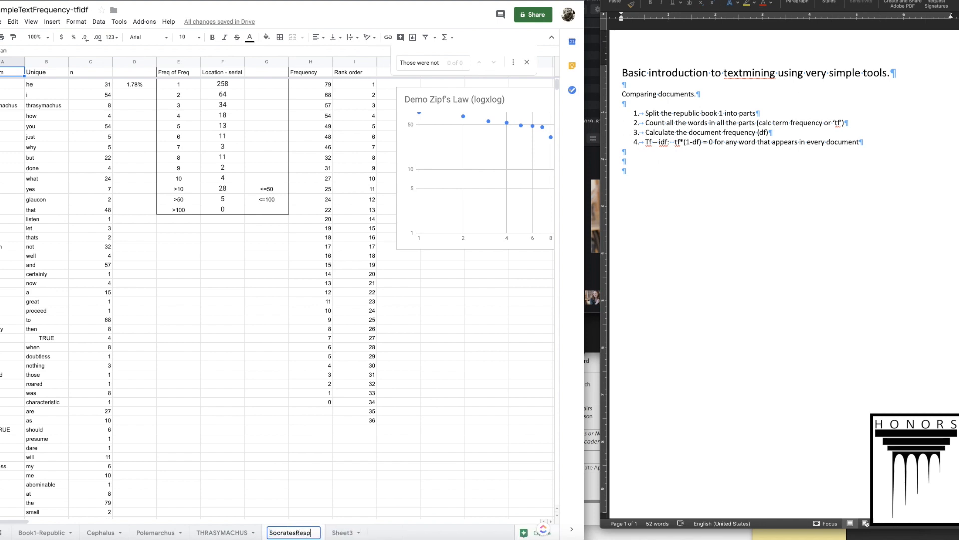
{"action": "key", "text": "Return"}
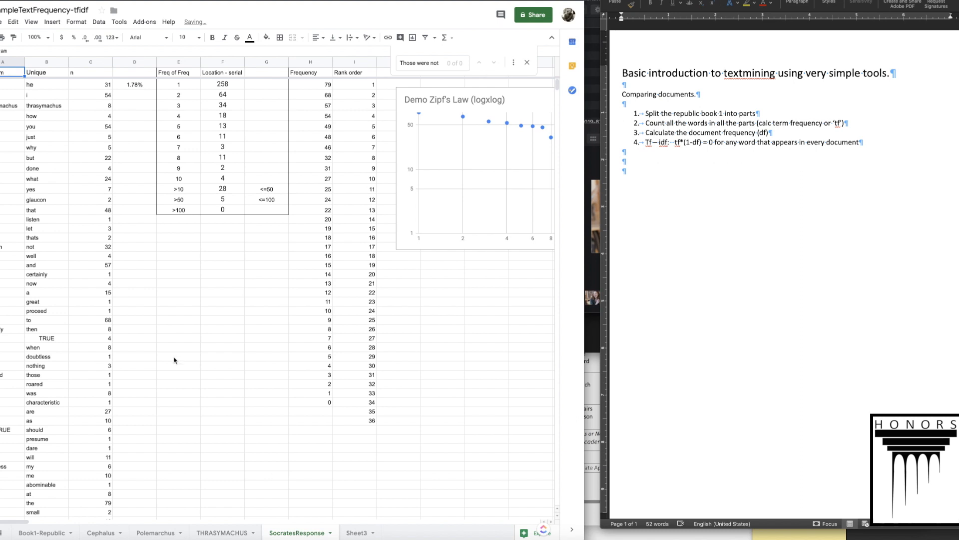
Step: Check the range in the THRASYMACHUS A2 formula, then change the SocratesResponse A2 formula's range so it starts at D235
{"action": "left_click", "coordinate": [221, 532]}
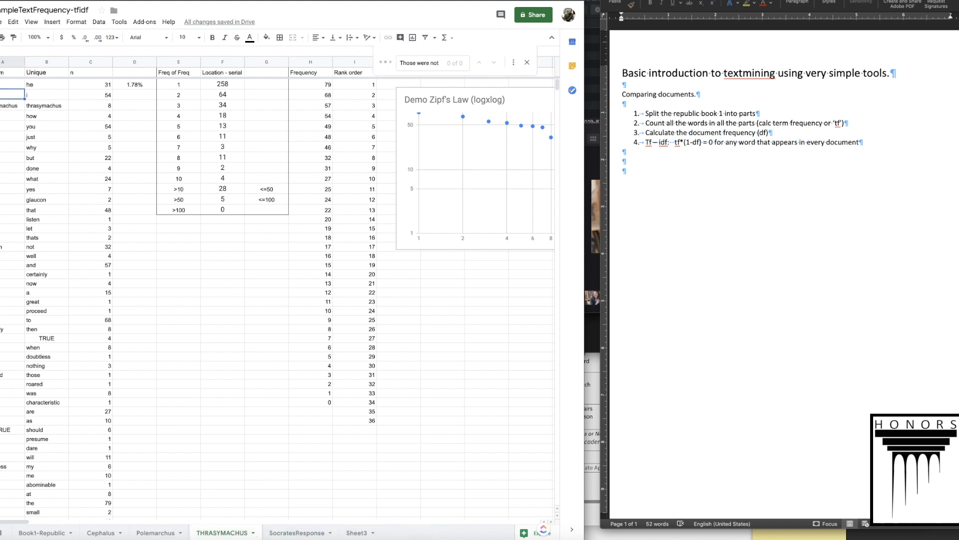
{"action": "left_click", "coordinate": [11, 84]}
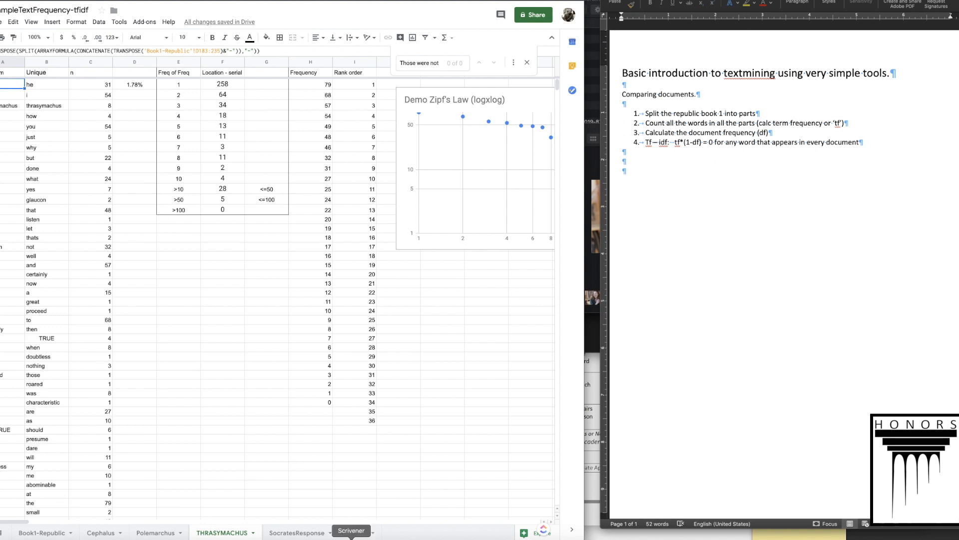
{"action": "left_click", "coordinate": [279, 532]}
{"action": "left_click", "coordinate": [9, 84]}
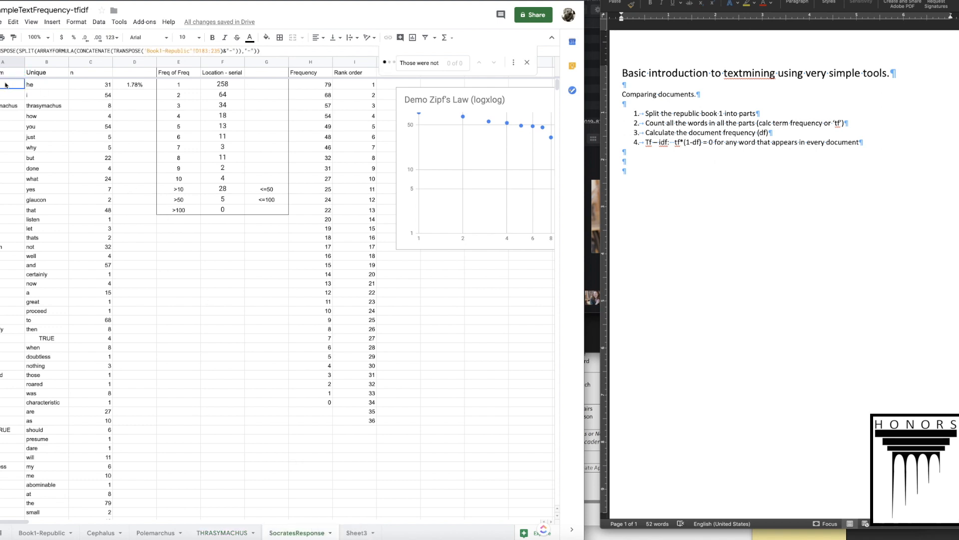
{"action": "double_click", "coordinate": [204, 51]}
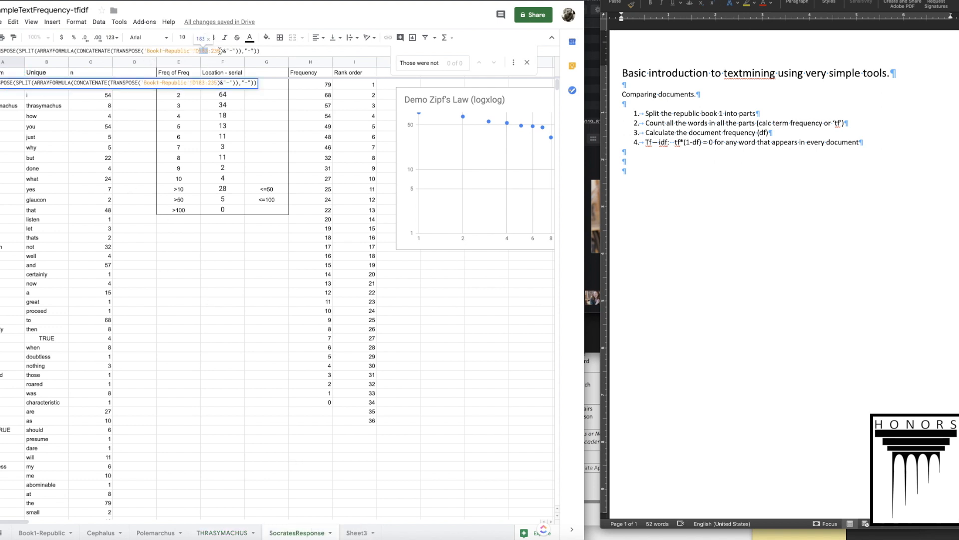
{"action": "type", "text": "235"}
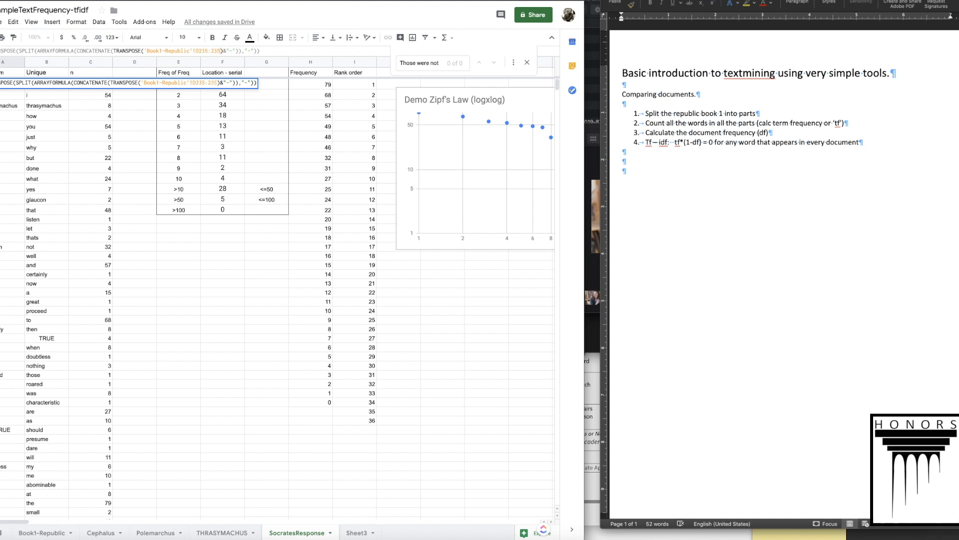
{"action": "key", "text": "Return"}
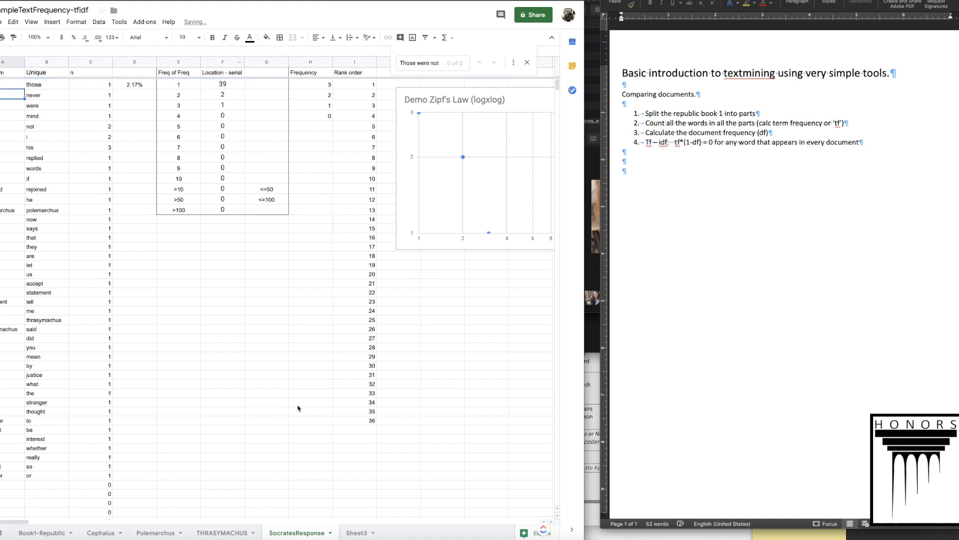
Step: Look up the last text row in Book1-Republic and set the end of the range in the SocratesResponse A2 formula to row 492
{"action": "left_click", "coordinate": [58, 533]}
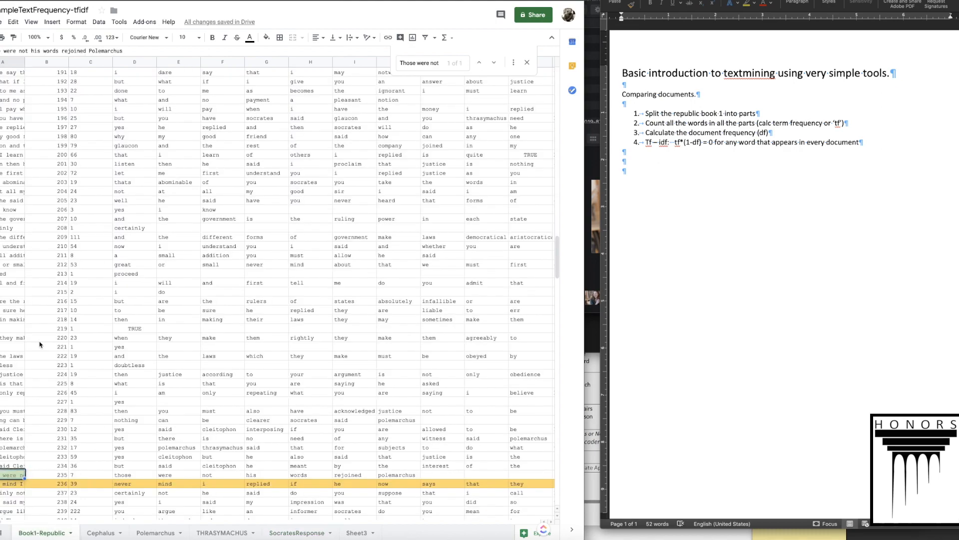
{"action": "scroll", "coordinate": [8, 421], "scroll_direction": "down", "scroll_amount": 13}
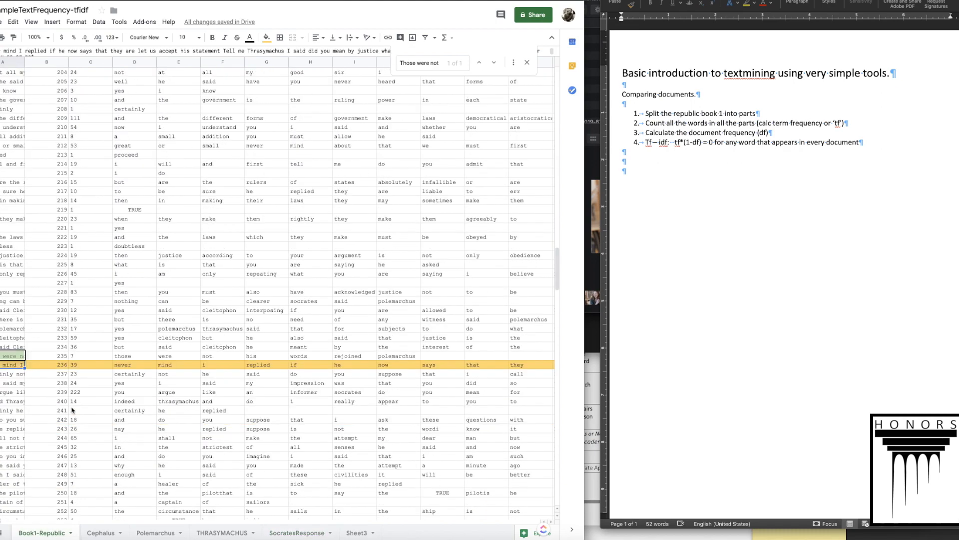
{"action": "scroll", "coordinate": [41, 323], "scroll_direction": "down", "scroll_amount": 19}
{"action": "scroll", "coordinate": [41, 323], "scroll_direction": "down", "scroll_amount": 13}
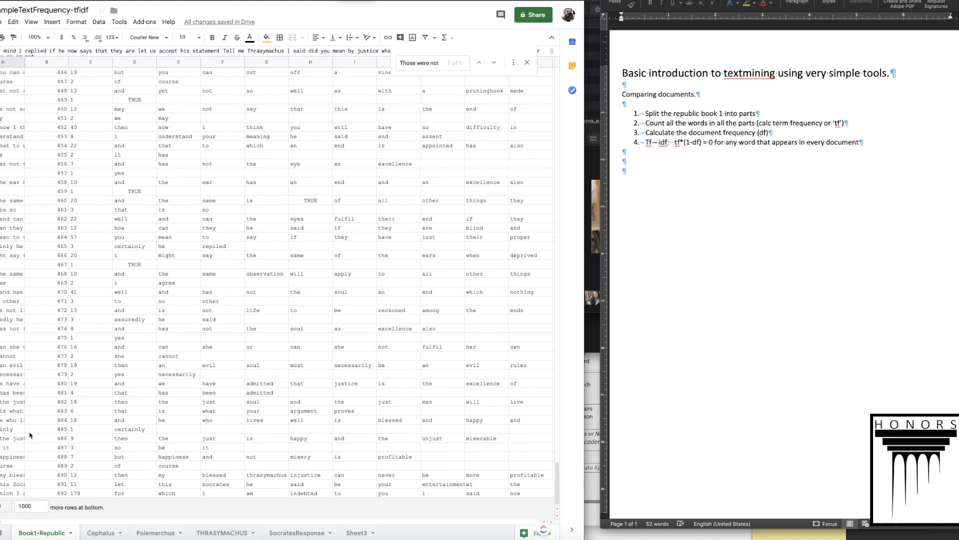
{"action": "left_click", "coordinate": [294, 533]}
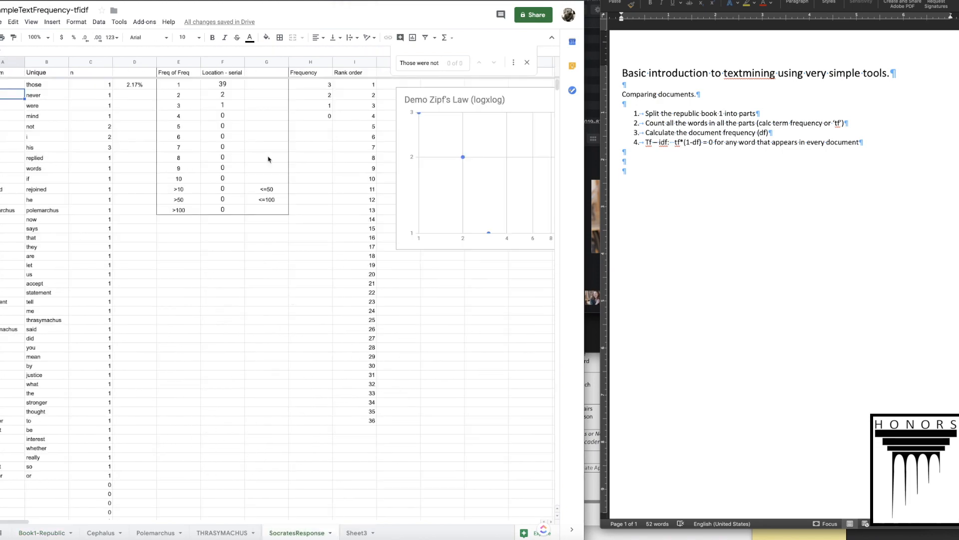
{"action": "left_click", "coordinate": [10, 85]}
{"action": "left_click", "coordinate": [220, 51]}
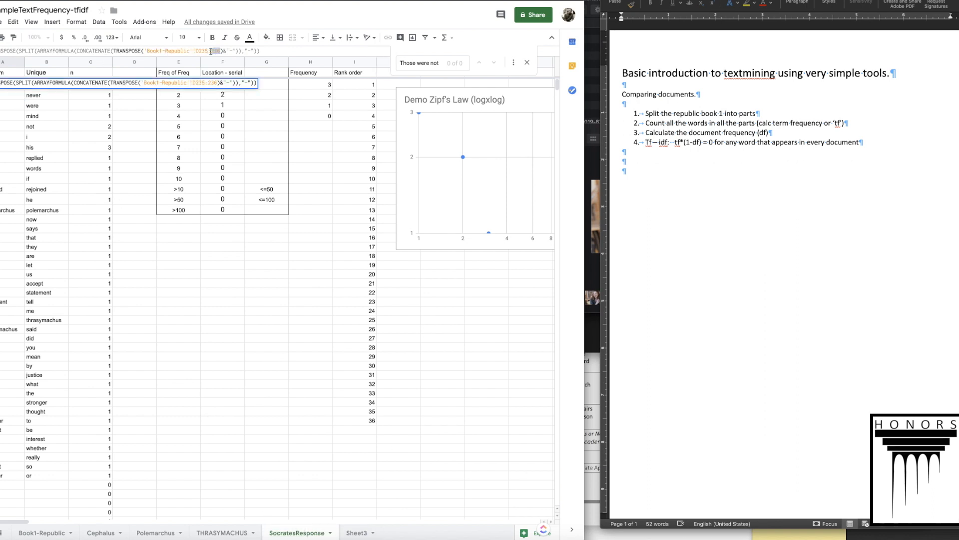
{"action": "key", "text": "BackSpace"}
{"action": "key", "text": "BackSpace"}
{"action": "key", "text": "BackSpace"}
{"action": "type", "text": "492"}
{"action": "key", "text": "Return"}
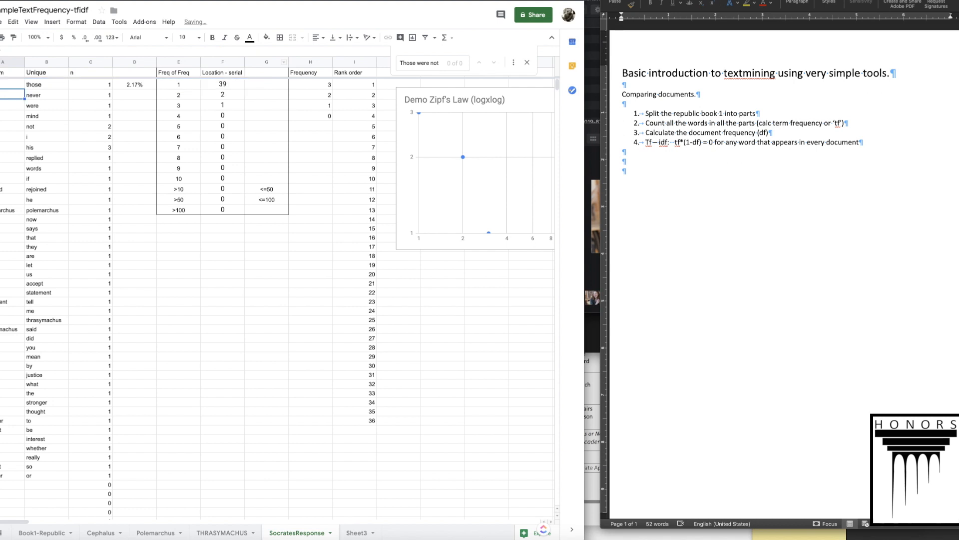
Step: Add a new sheet after Book1-Republic and rename it Stopwords
{"action": "mouse_move", "coordinate": [5, 89]}
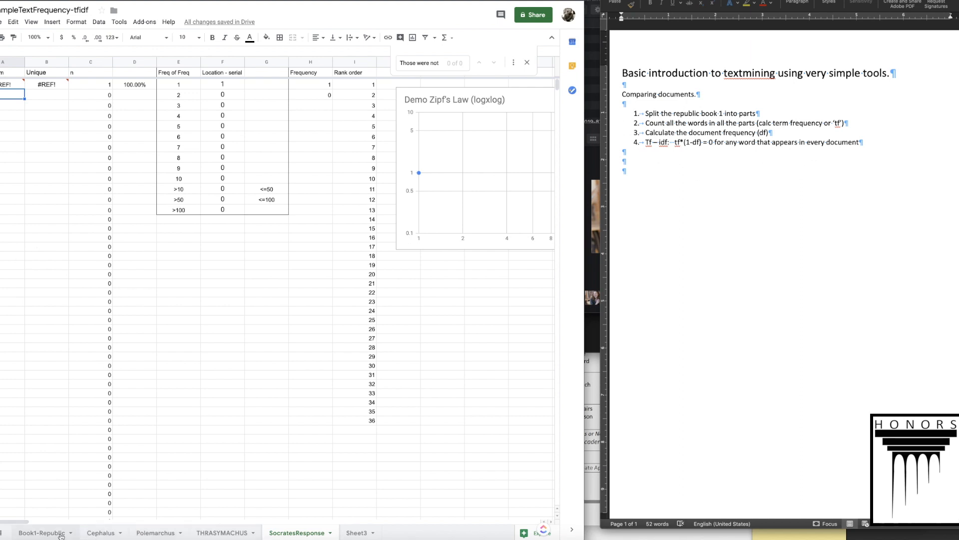
{"action": "left_click", "coordinate": [44, 533]}
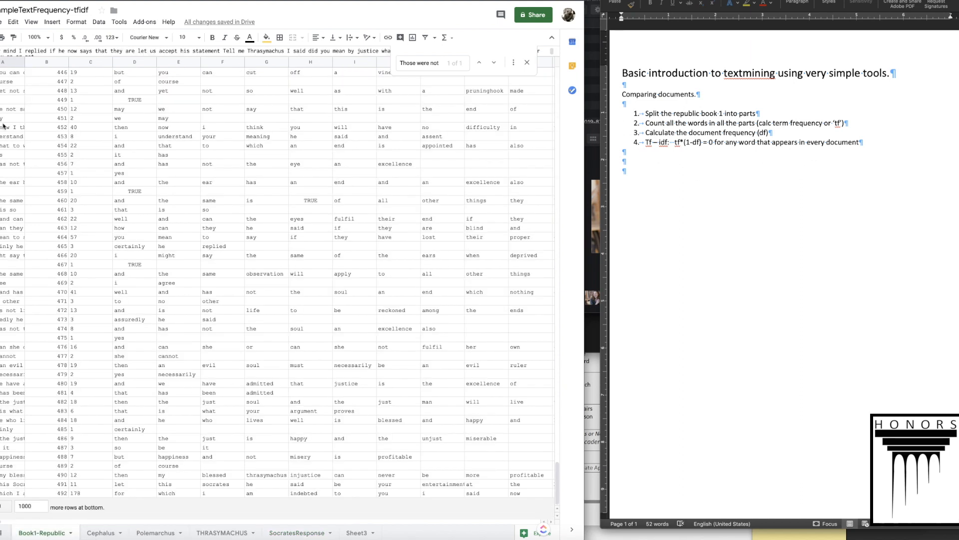
{"action": "scroll", "coordinate": [122, 151], "scroll_direction": "up", "scroll_amount": 20}
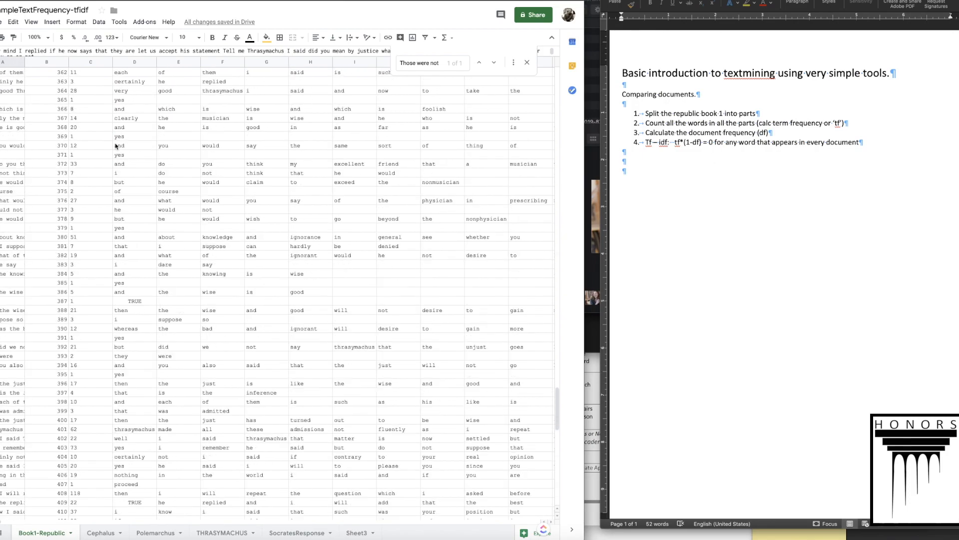
{"action": "scroll", "coordinate": [116, 146], "scroll_direction": "up", "scroll_amount": 10}
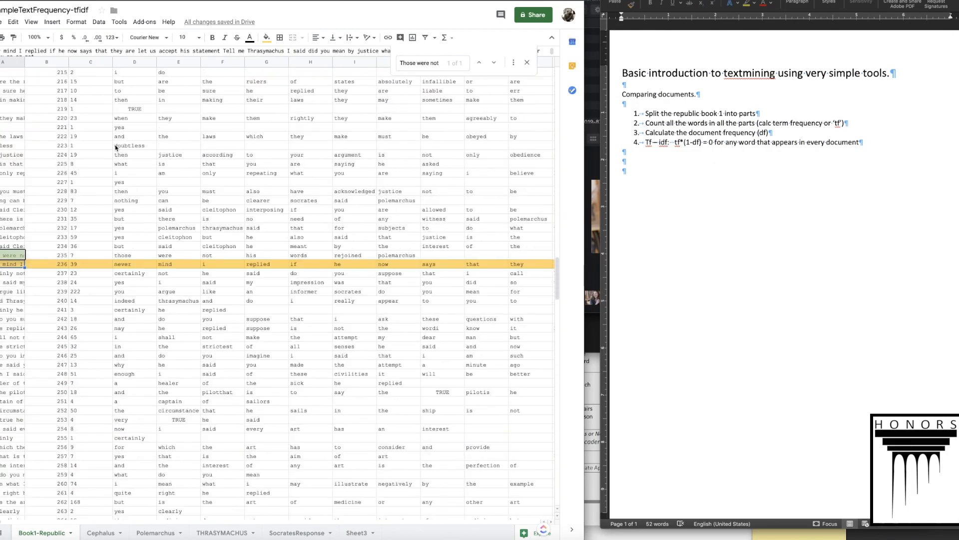
{"action": "scroll", "coordinate": [94, 463], "scroll_direction": "down", "scroll_amount": 1}
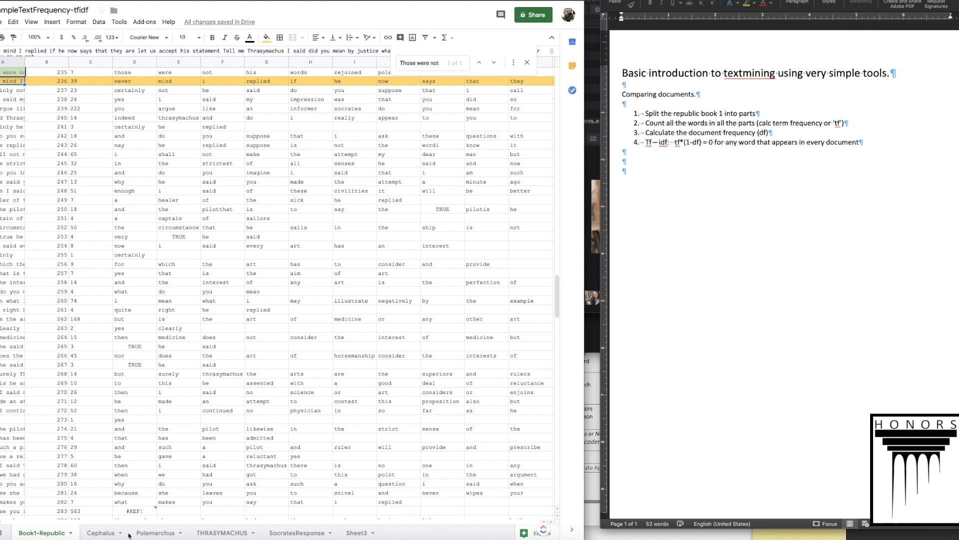
{"action": "left_click", "coordinate": [0, 533]}
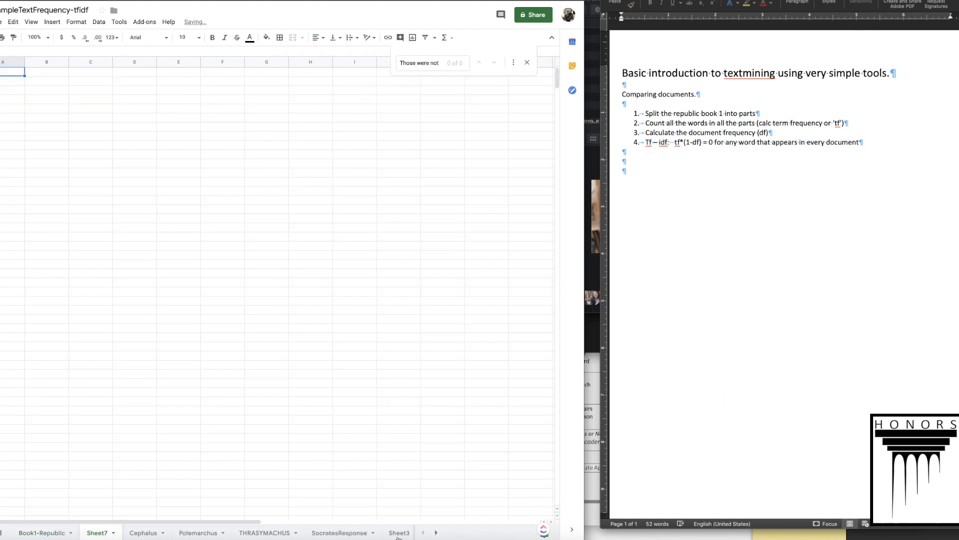
{"action": "double_click", "coordinate": [102, 533]}
{"action": "type", "text": "Stopwords"}
{"action": "key", "text": "Return"}
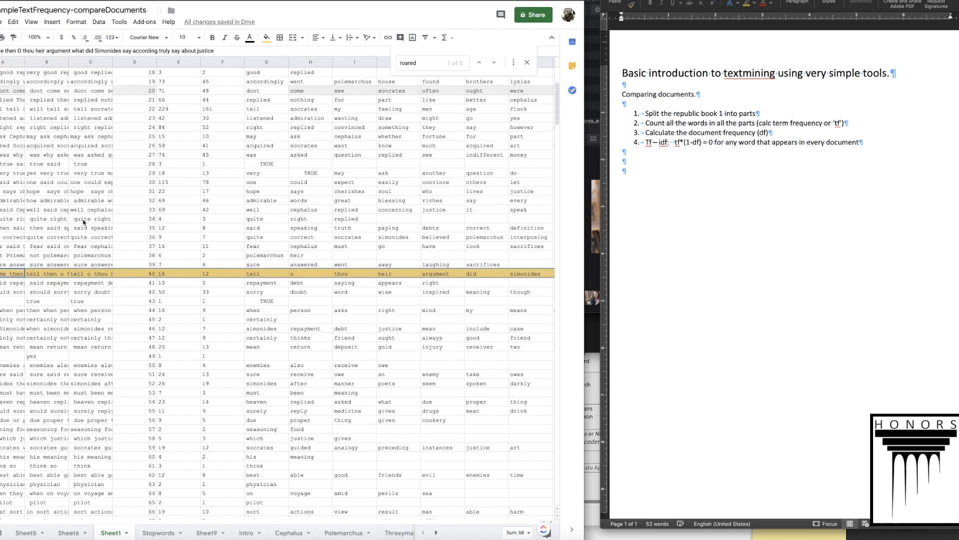
Step: Copy column A of the Stopwords sheet in the compareDocuments spreadsheet and add a "Stopwords:" heading below the list in the Word notes
{"action": "left_click", "coordinate": [165, 532]}
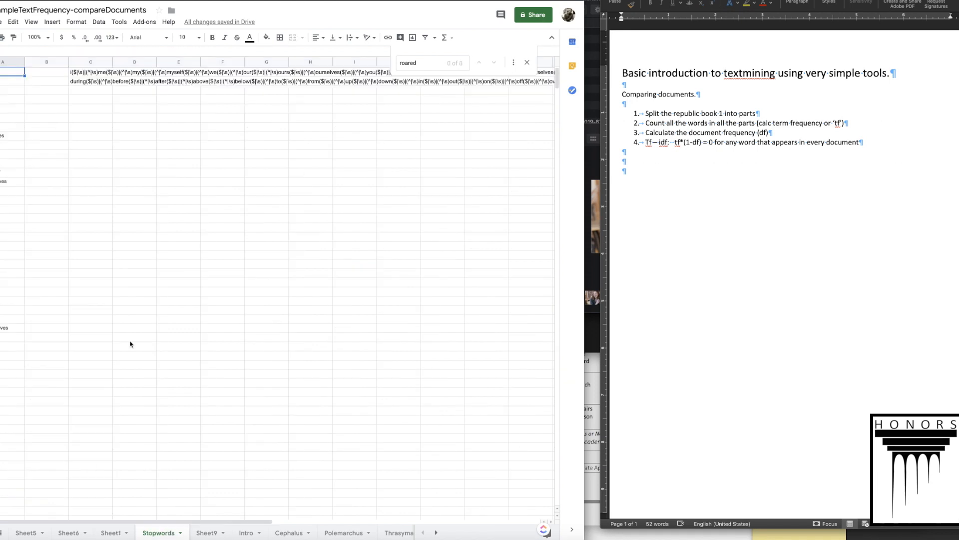
{"action": "left_click", "coordinate": [6, 62]}
{"action": "key", "text": "super+c"}
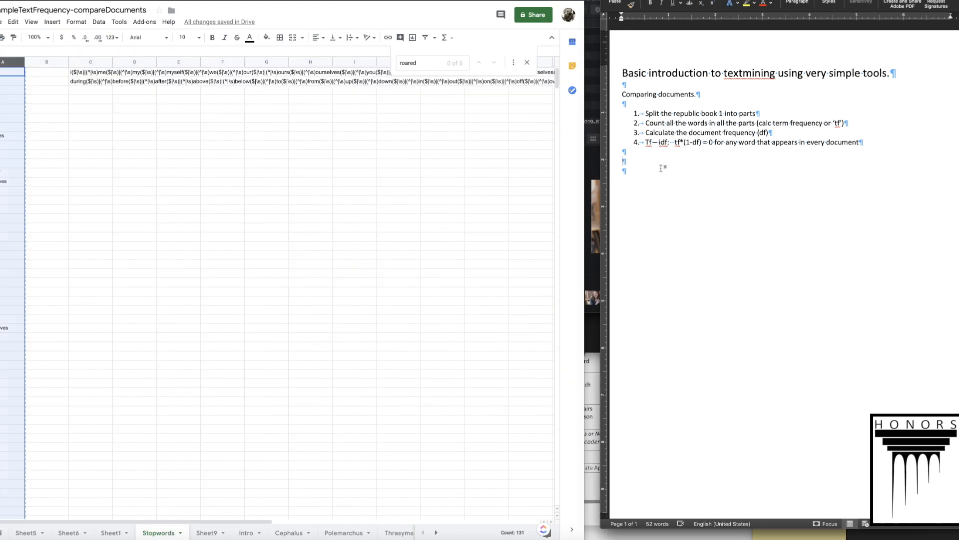
{"action": "type", "text": "Stopwords:"}
{"action": "key", "text": "Return"}
Step: Try pasting the entire copied stopword column under the "Stopwords:" heading and check how far the table extends
{"action": "key", "text": "super+v"}
{"action": "scroll", "coordinate": [684, 204], "scroll_direction": "down", "scroll_amount": 10}
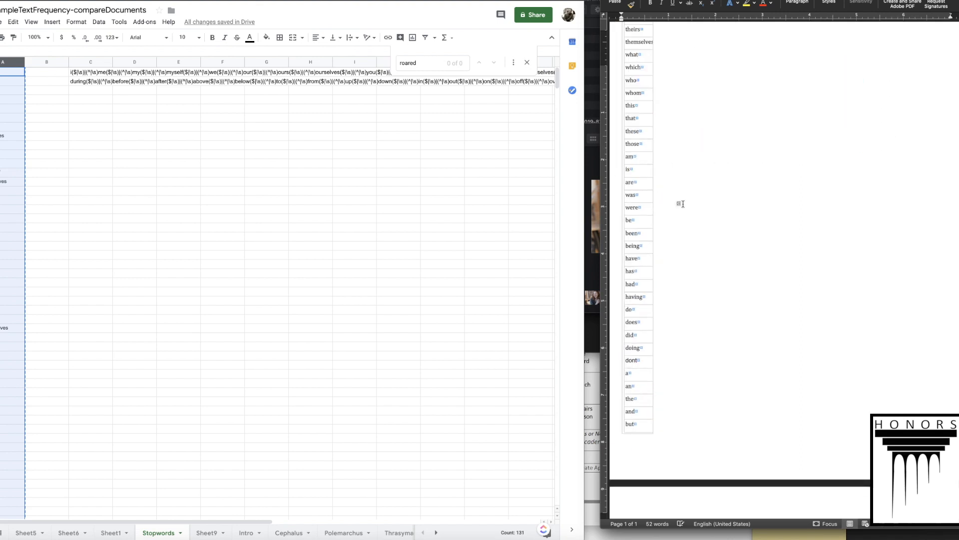
{"action": "scroll", "coordinate": [683, 203], "scroll_direction": "up", "scroll_amount": 20}
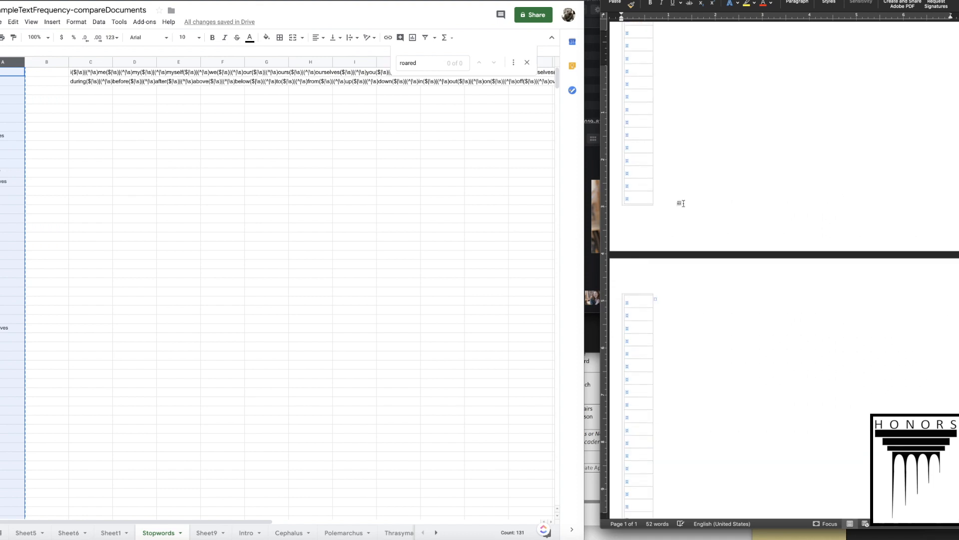
{"action": "scroll", "coordinate": [681, 202], "scroll_direction": "down", "scroll_amount": 2}
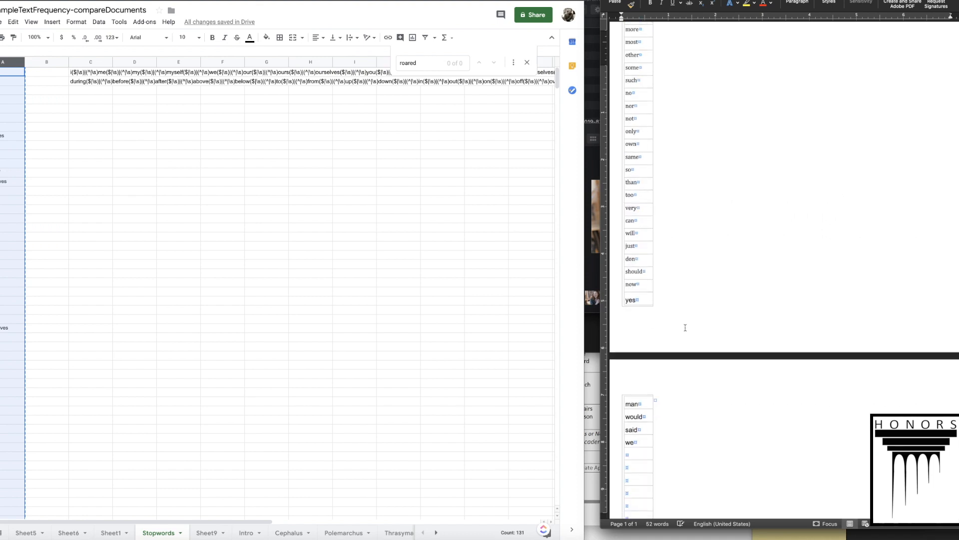
{"action": "scroll", "coordinate": [685, 327], "scroll_direction": "down", "scroll_amount": 3}
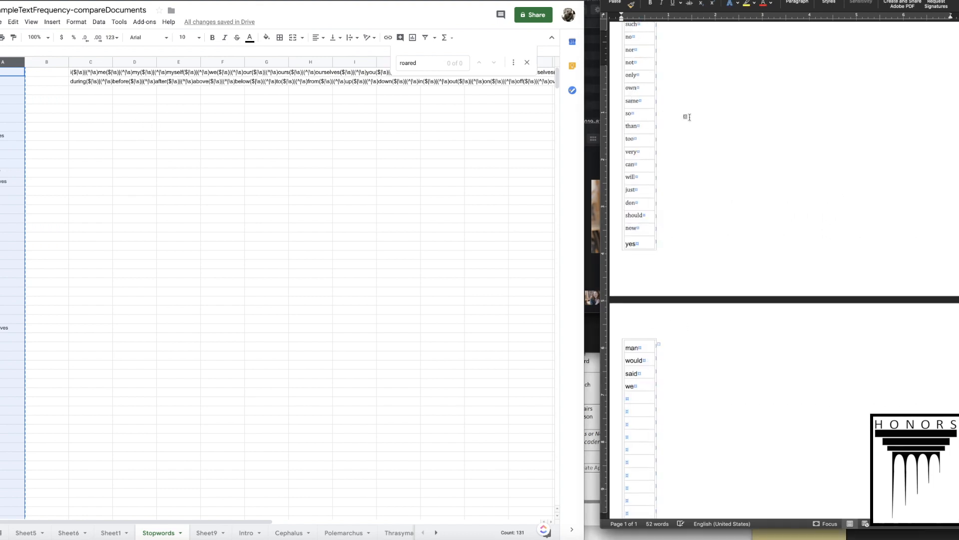
{"action": "scroll", "coordinate": [678, 114], "scroll_direction": "up", "scroll_amount": 20}
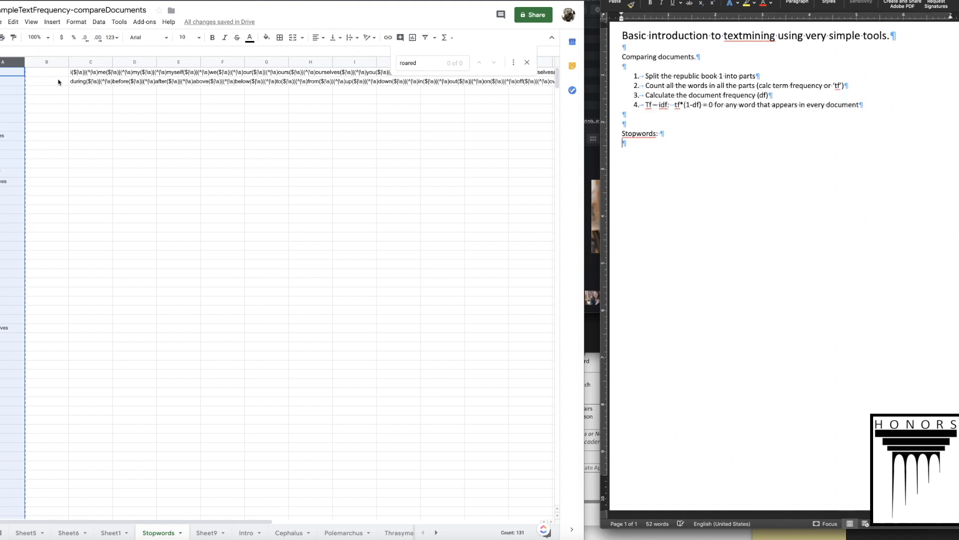
Step: Copy only the filled part of the compareDocuments stopword column into the Word notes under "Stopwords:" and into the tfidf spreadsheet's Stopwords sheet
{"action": "left_click", "coordinate": [87, 99]}
{"action": "scroll", "coordinate": [65, 139], "scroll_direction": "down", "scroll_amount": 2}
{"action": "scroll", "coordinate": [65, 139], "scroll_direction": "down", "scroll_amount": 5}
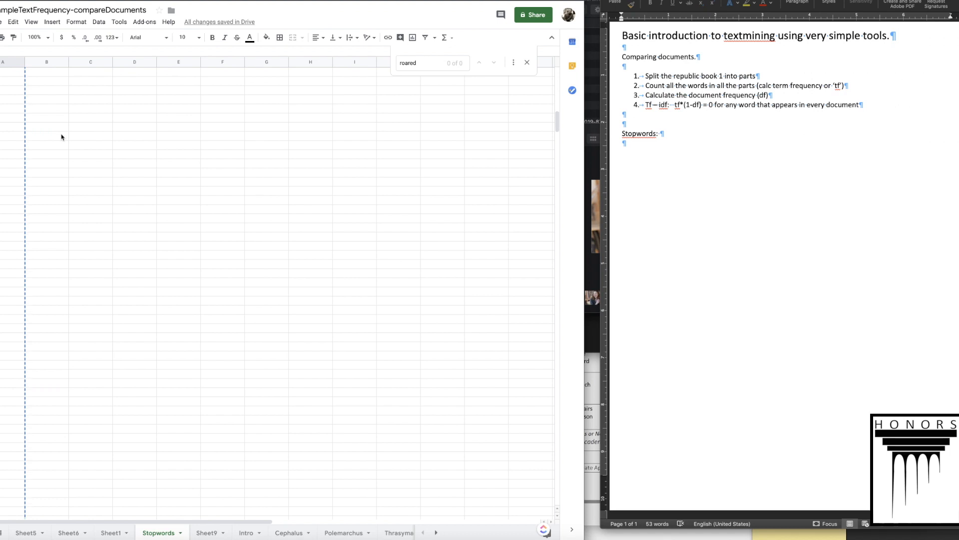
{"action": "left_click", "coordinate": [2, 348], "text": "shift"}
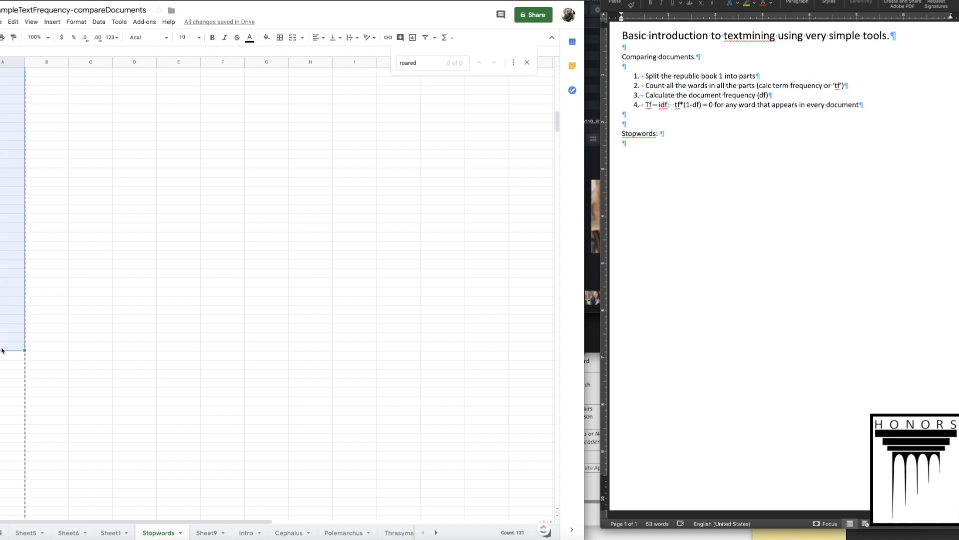
{"action": "key", "text": "super+c"}
{"action": "left_click", "coordinate": [681, 210]}
{"action": "key", "text": "super+v"}
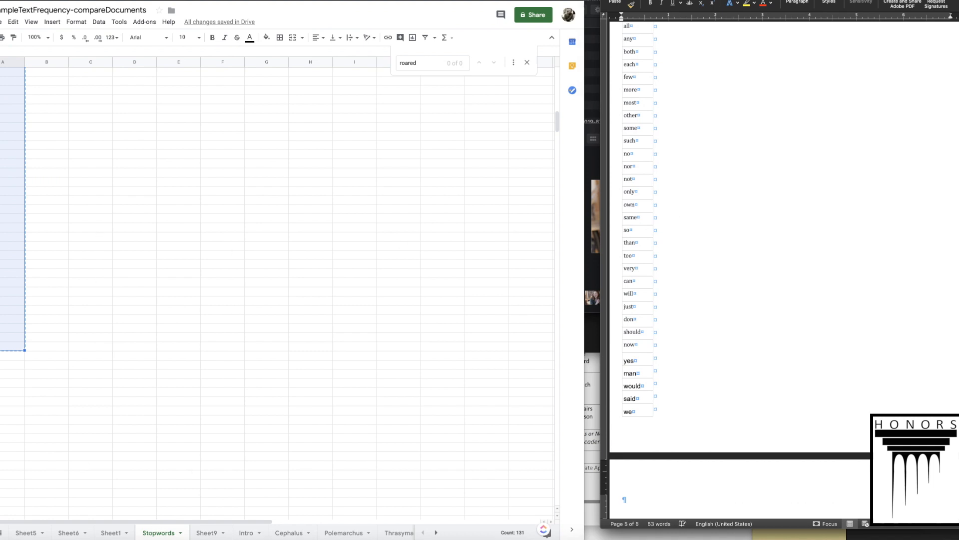
{"action": "left_click", "coordinate": [171, 1]}
{"action": "key", "text": "super+v"}
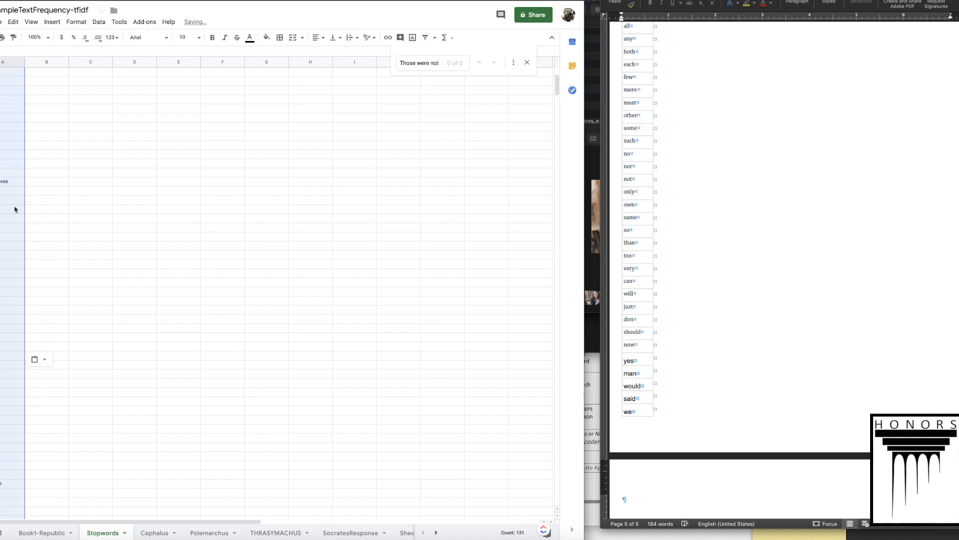
Step: Insert one blank column to the left of column B in the Book1-Republic sheet
{"action": "left_click", "coordinate": [43, 533]}
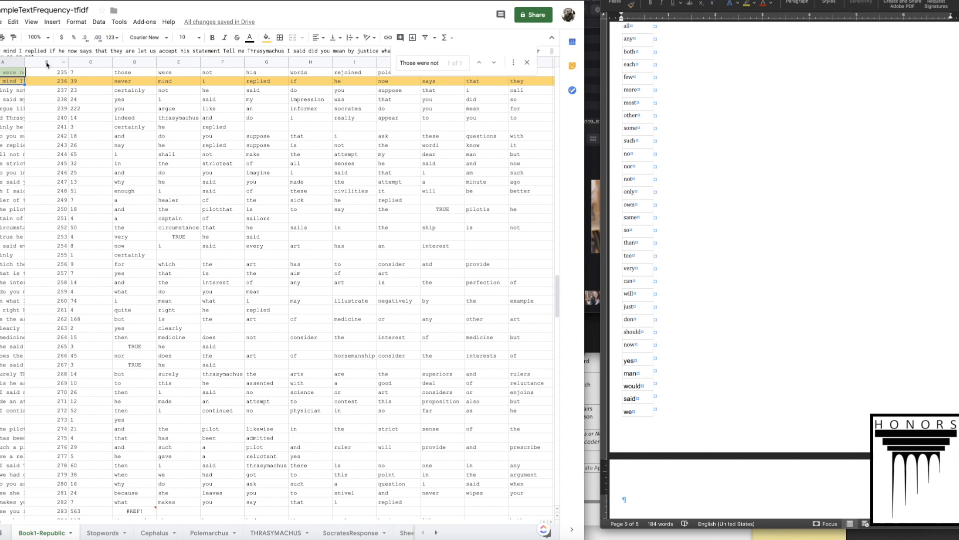
{"action": "left_click", "coordinate": [47, 64]}
{"action": "right_click", "coordinate": [47, 63]}
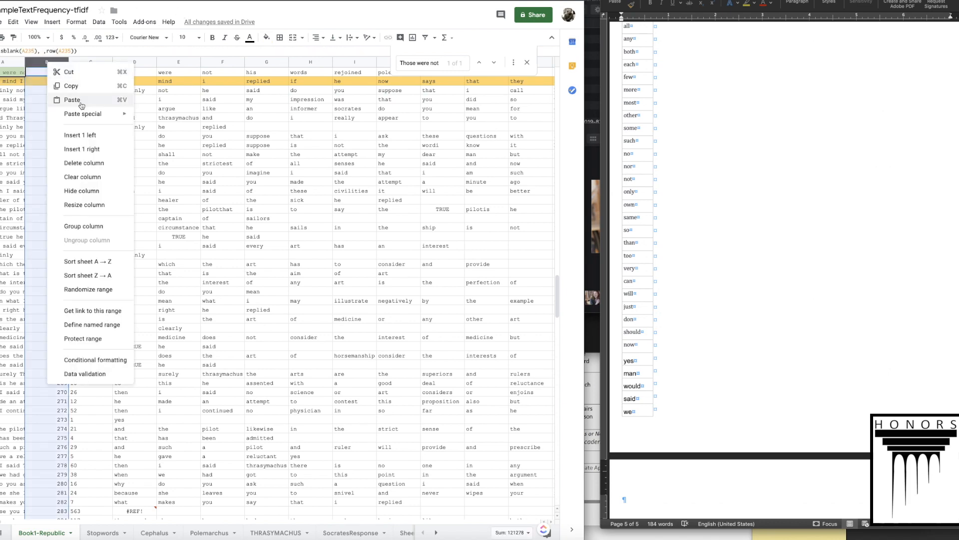
{"action": "left_click", "coordinate": [93, 136]}
Step: Start a formula in cell B1 of Book1-Republic with =regexreplace(
{"action": "left_click", "coordinate": [48, 74]}
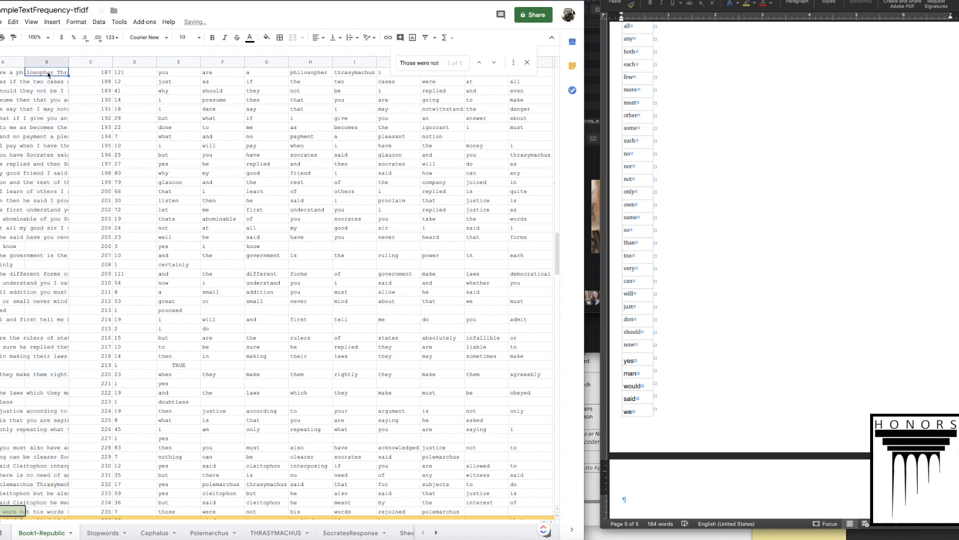
{"action": "key", "text": "Left"}
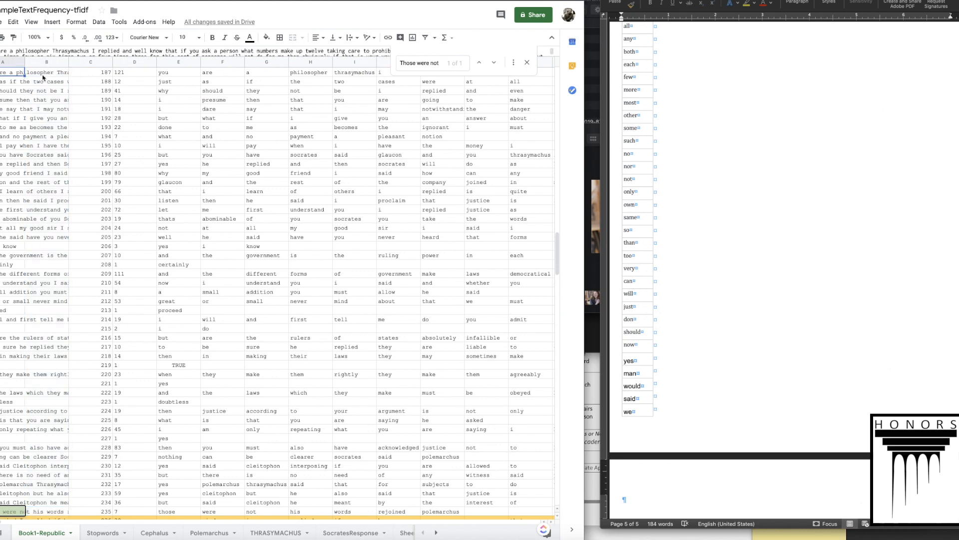
{"action": "left_click", "coordinate": [47, 75]}
{"action": "scroll", "coordinate": [29, 97], "scroll_direction": "up", "scroll_amount": 20}
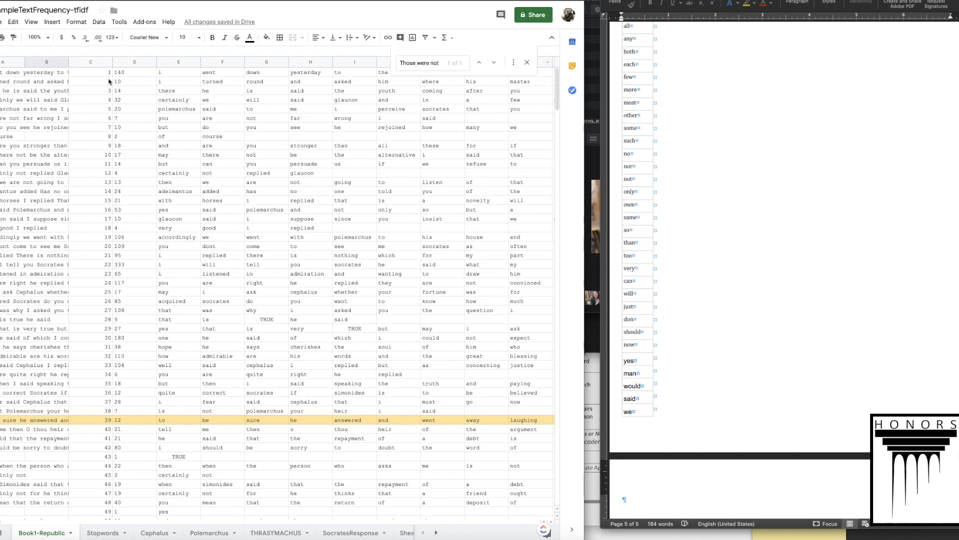
{"action": "left_click", "coordinate": [26, 73]}
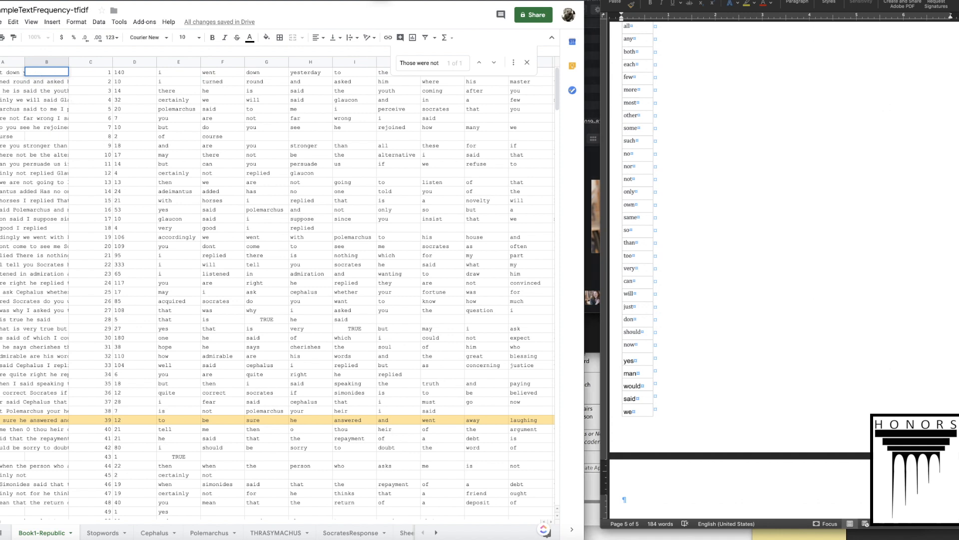
{"action": "type", "text": "=regexreplace"}
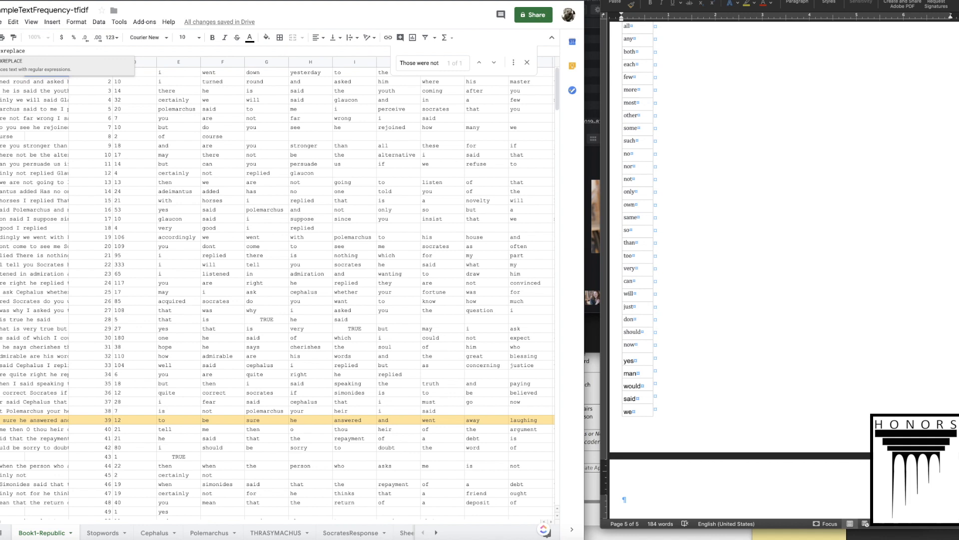
{"action": "type", "text": "("}
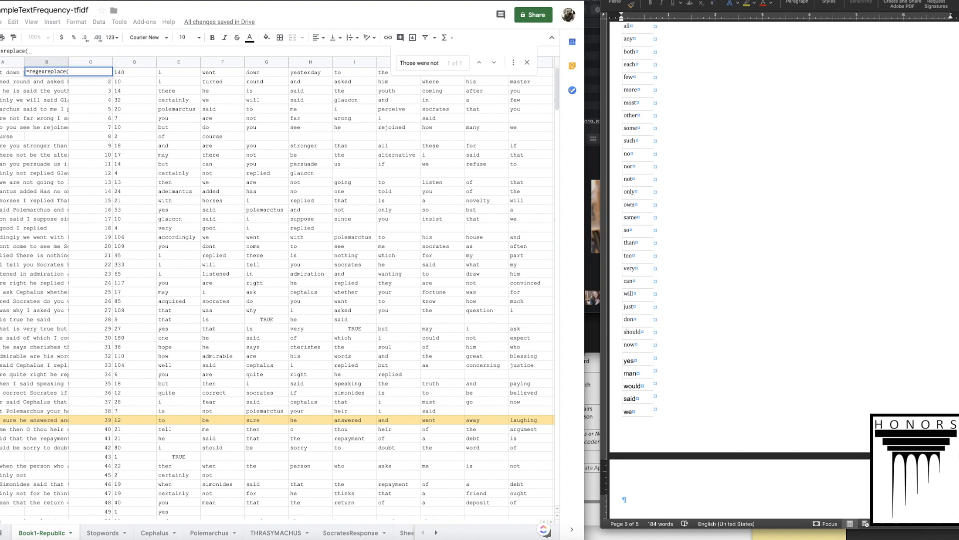
{"action": "left_click", "coordinate": [15, 72]}
{"action": "type", "text": ","}
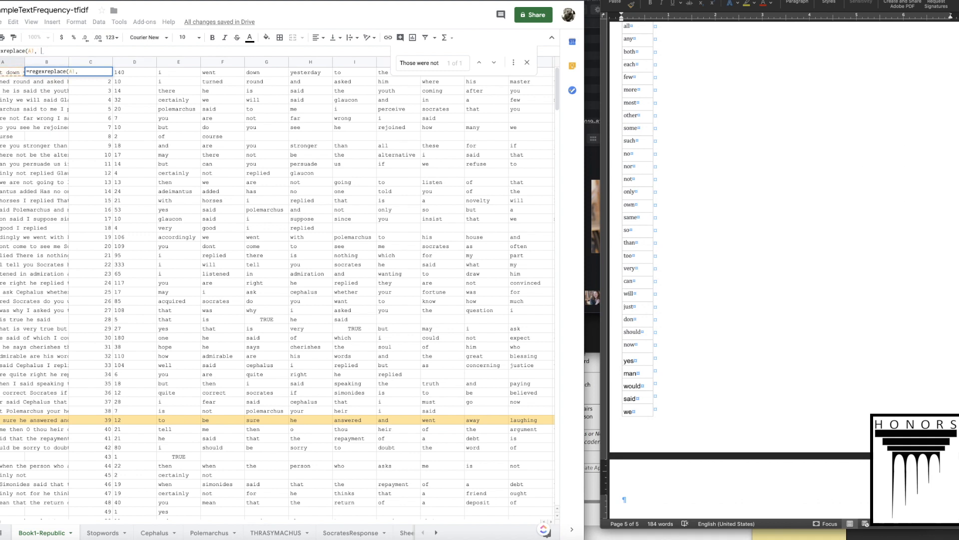
{"action": "type", "text": " \""}
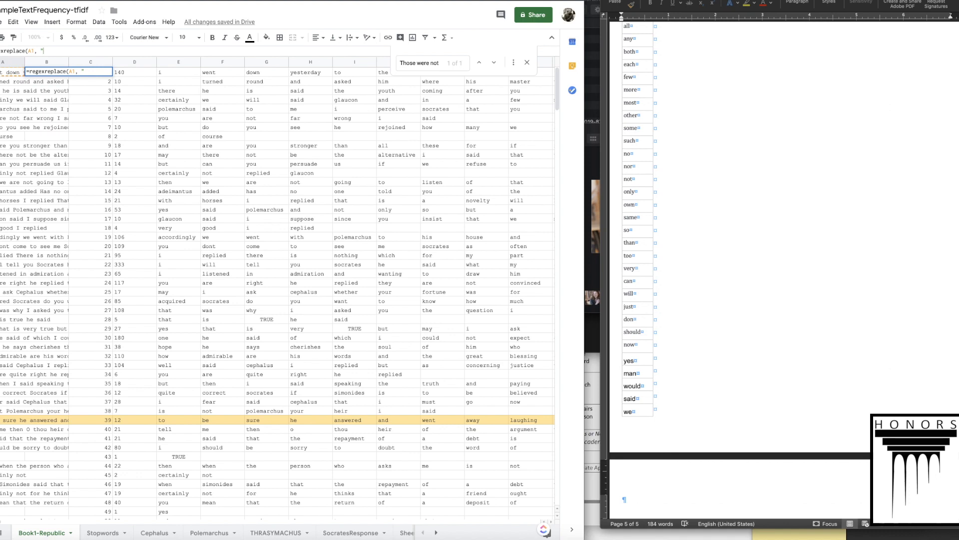
{"action": "key", "text": "BackSpace"}
{"action": "key", "text": "BackSpace"}
{"action": "key", "text": "BackSpace"}
{"action": "key", "text": "BackSpace"}
{"action": "key", "text": "BackSpace"}
{"action": "key", "text": "BackSpace"}
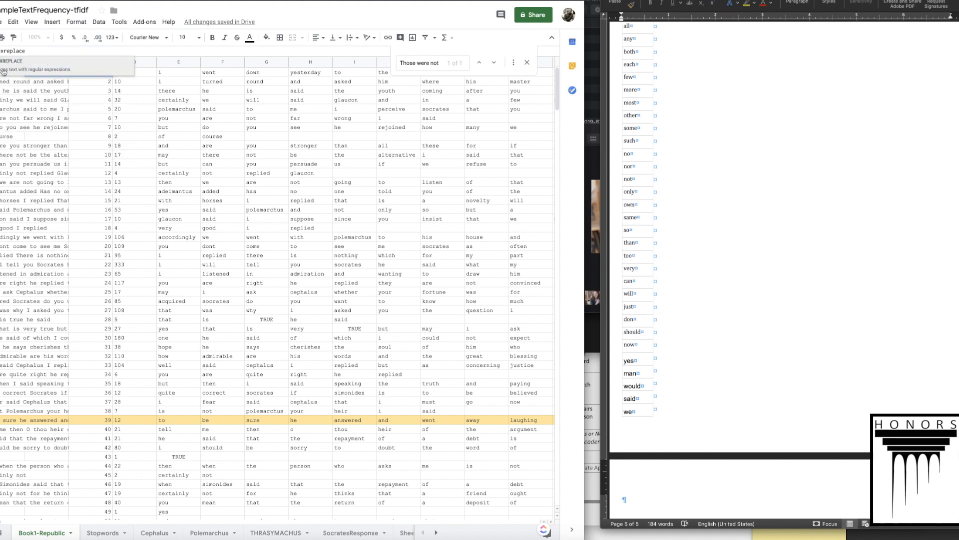
Step: Close the find box and complete the suggested REGEXREPLACE function in the B1 formula, leaving out any cell reference
{"action": "left_click", "coordinate": [3, 72]}
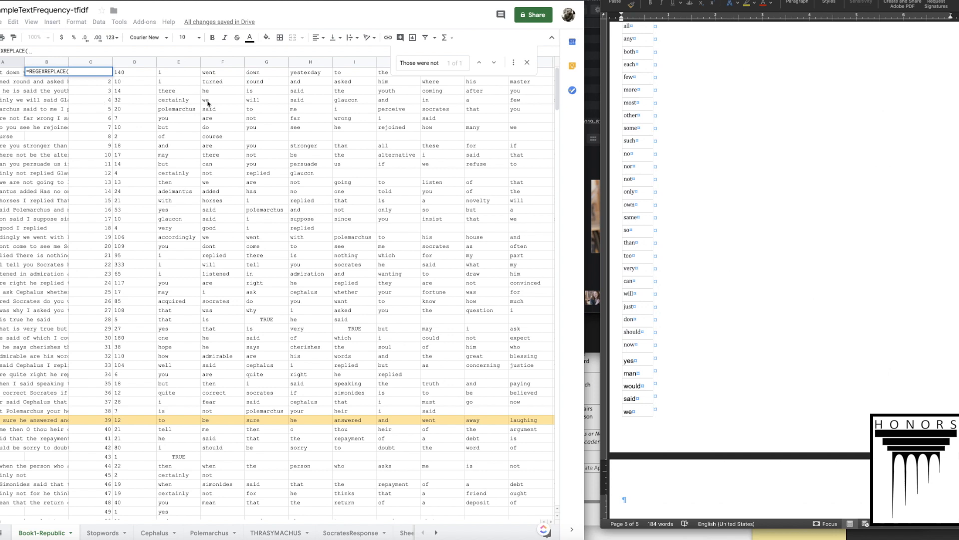
{"action": "left_click", "coordinate": [527, 62]}
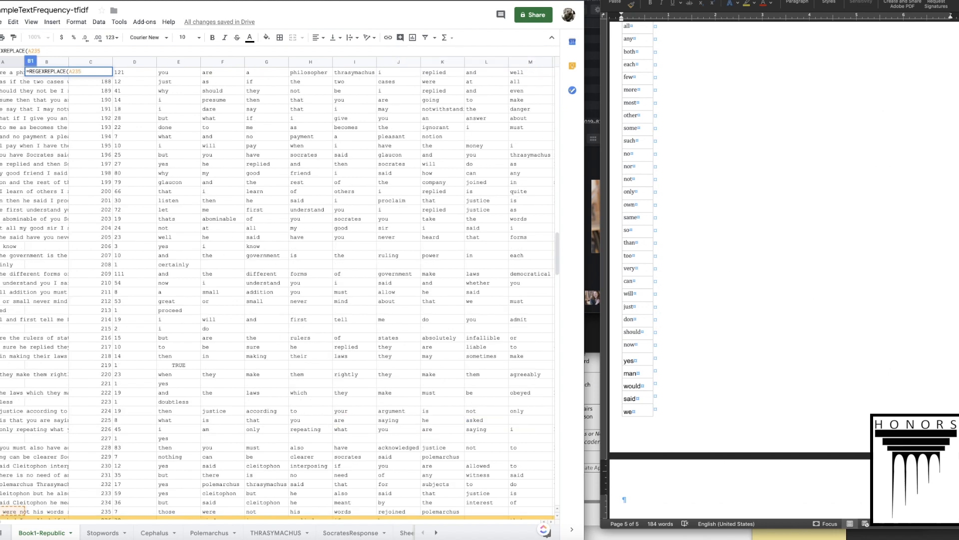
{"action": "key", "text": "BackSpace"}
{"action": "key", "text": "BackSpace"}
{"action": "key", "text": "BackSpace"}
{"action": "key", "text": "BackSpace"}
{"action": "key", "text": "BackSpace"}
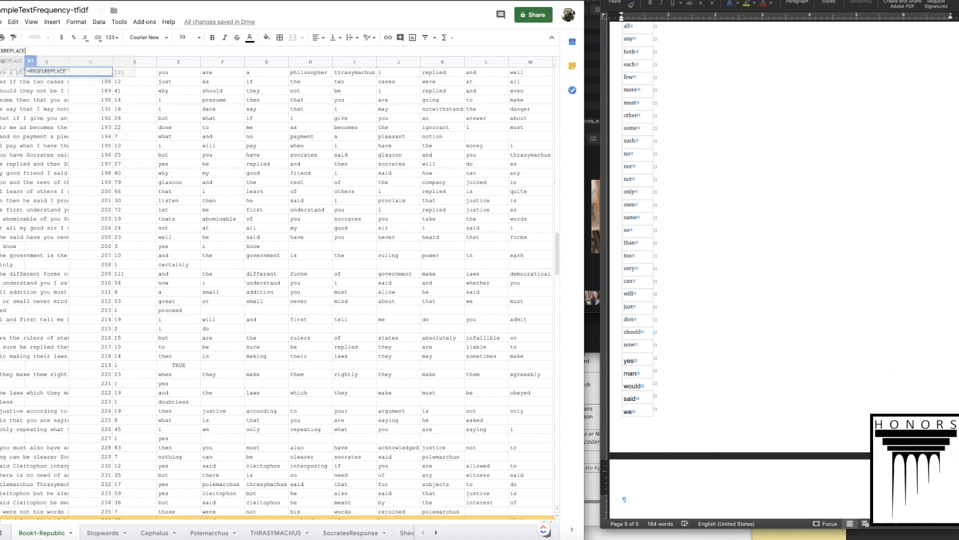
{"action": "left_click", "coordinate": [8, 62]}
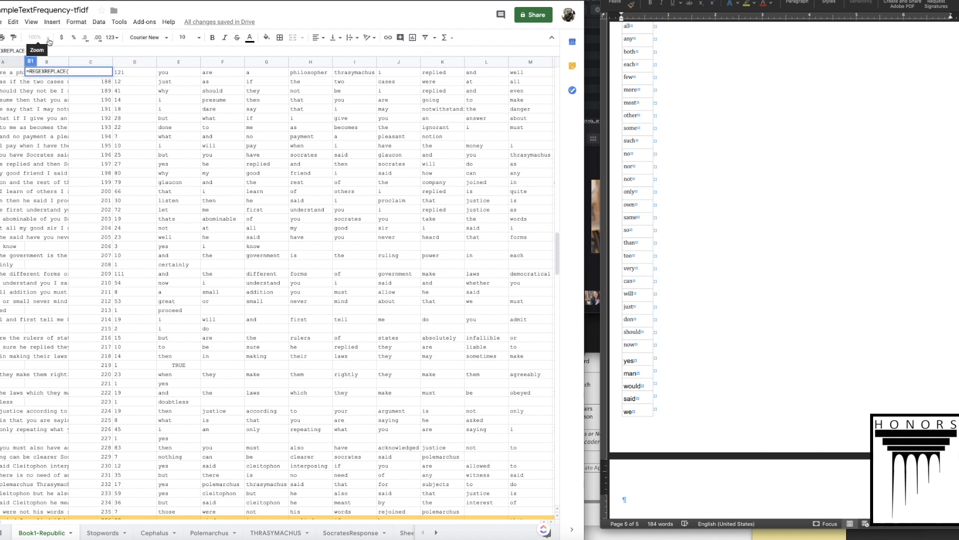
Step: Examine the REGEXREPLACE help example for its text, regular expression and replacement arguments
{"action": "left_click", "coordinate": [31, 51]}
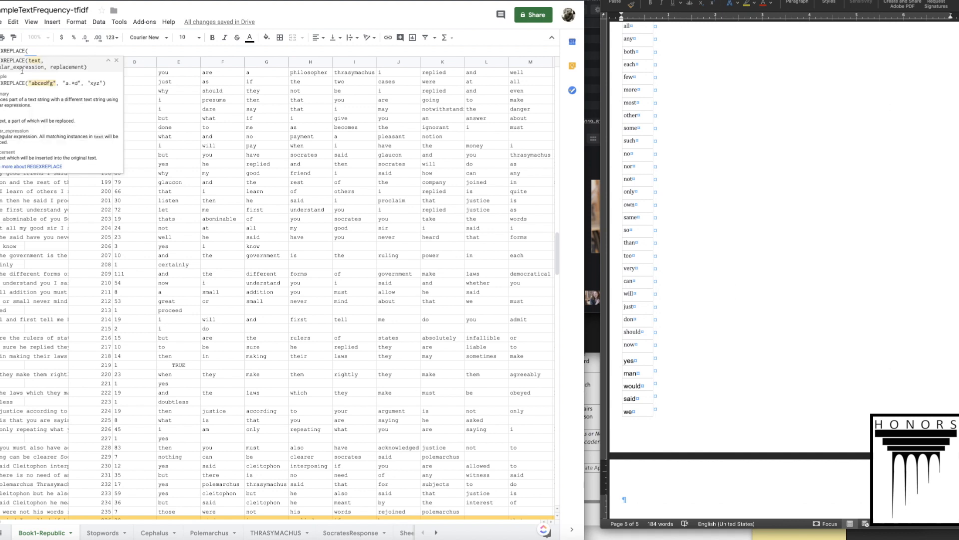
{"action": "left_click_drag", "start_coordinate": [30, 83], "coordinate": [96, 83]}
{"action": "left_click", "coordinate": [67, 83]}
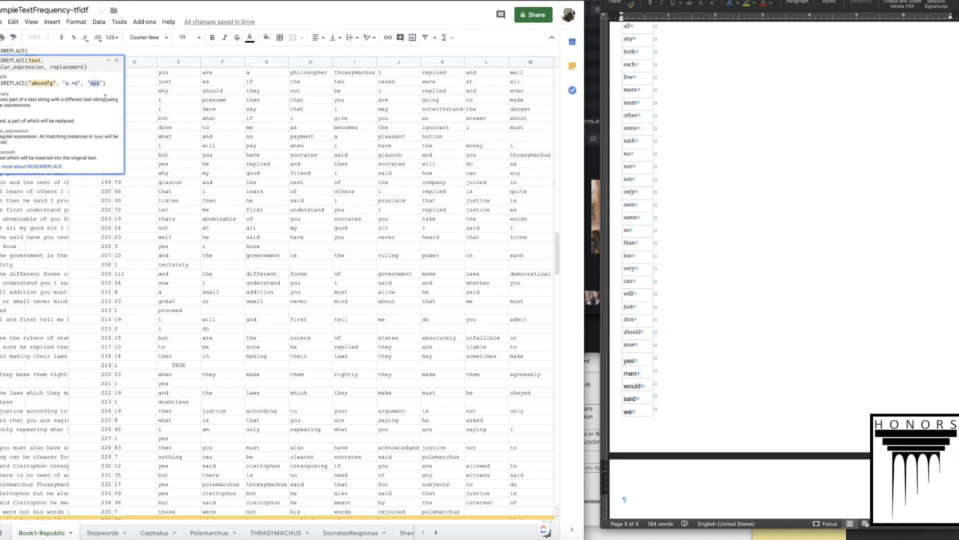
Step: Close the function help and complete the B1 formula as =REGEXREPLACE(A187, "I", "")
{"action": "left_click", "coordinate": [76, 83]}
{"action": "left_click_drag", "start_coordinate": [75, 84], "coordinate": [69, 83]}
{"action": "left_click", "coordinate": [73, 82]}
{"action": "left_click", "coordinate": [116, 60]}
{"action": "left_click", "coordinate": [11, 74]}
{"action": "type", "text": ", "}
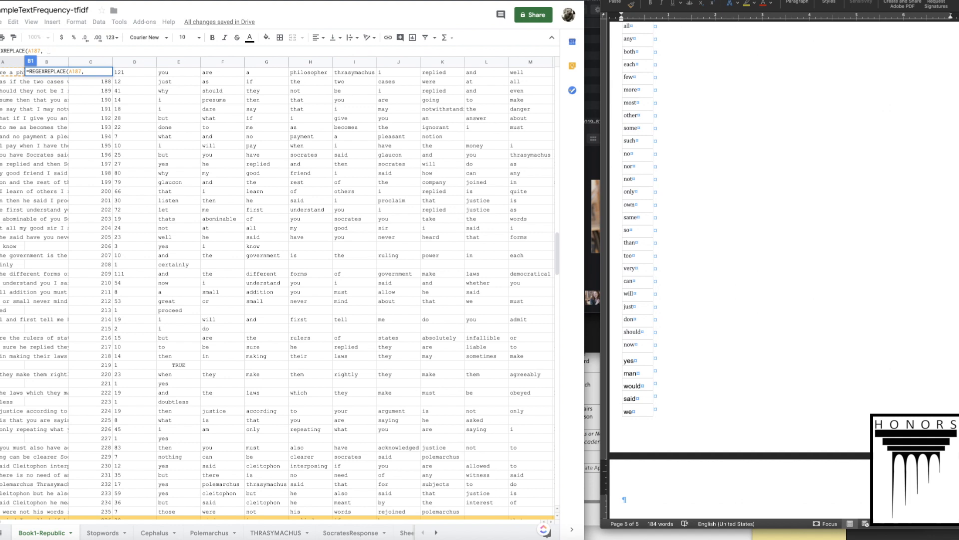
{"action": "type", "text": "\"I\", \""}
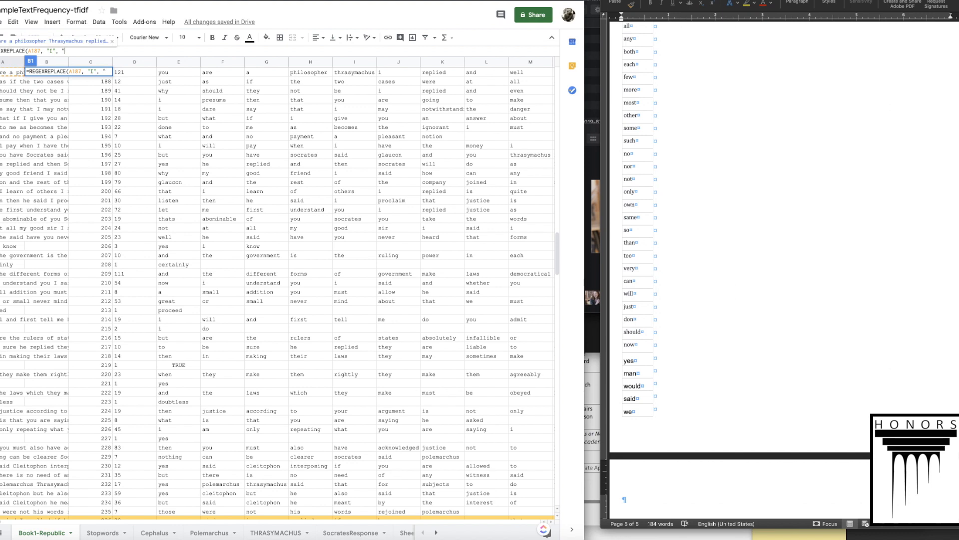
{"action": "type", "text": "\")"}
{"action": "key", "text": "Return"}
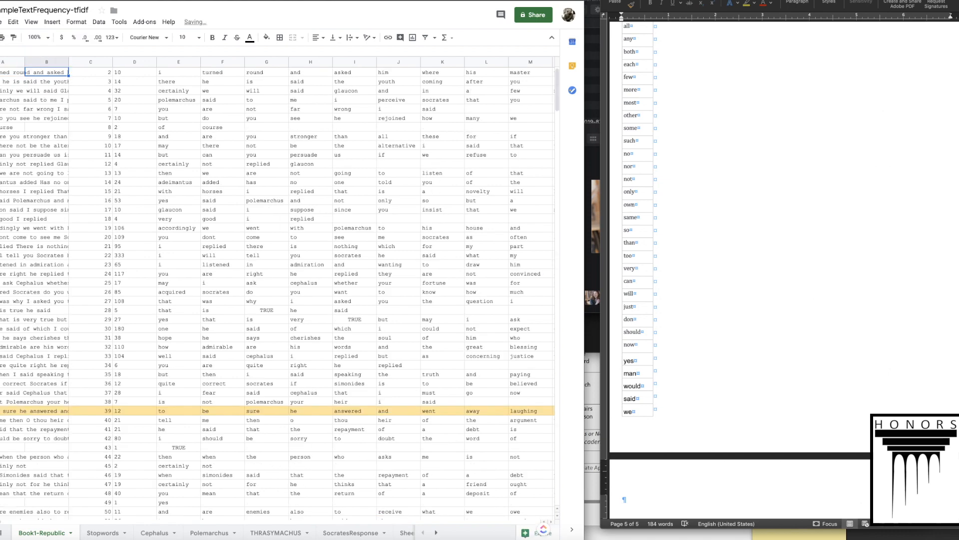
Step: Compare the formula result in B1 with the source text in A1
{"action": "scroll", "coordinate": [59, 89], "scroll_direction": "up", "scroll_amount": 1}
{"action": "left_click", "coordinate": [48, 73]}
{"action": "left_click", "coordinate": [11, 73]}
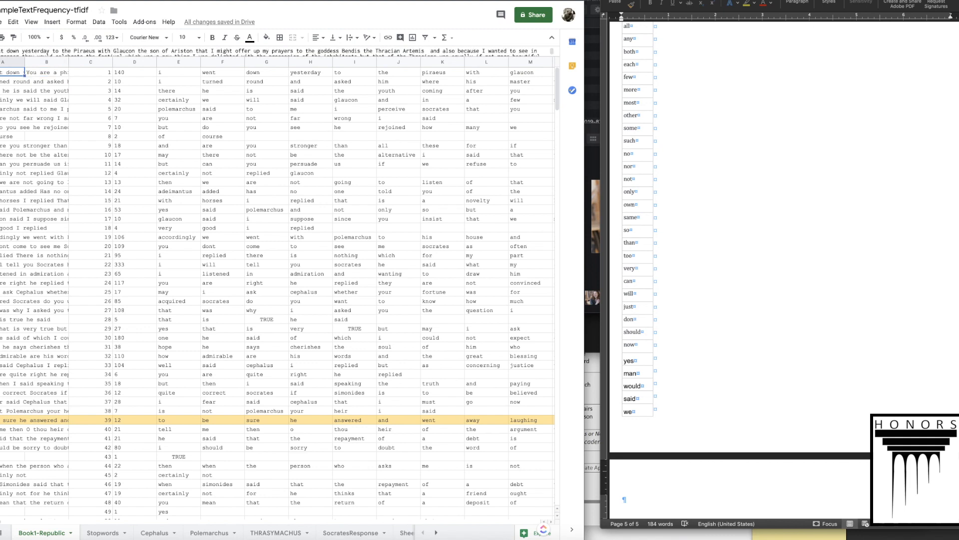
{"action": "left_click", "coordinate": [51, 74]}
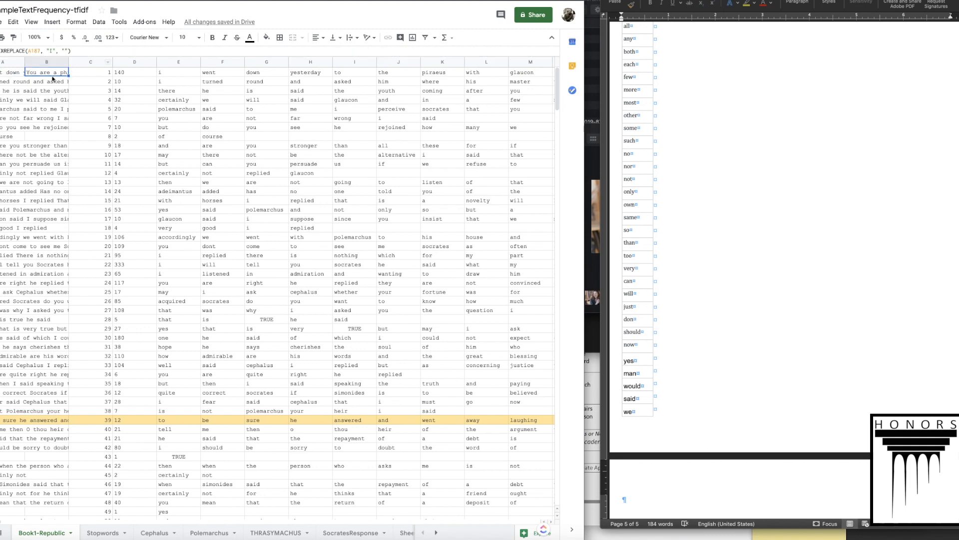
{"action": "left_click", "coordinate": [8, 74]}
{"action": "left_click", "coordinate": [38, 75]}
Step: Widen column B and clear the formula from cell B1
{"action": "left_click_drag", "start_coordinate": [68, 62], "coordinate": [99, 62]}
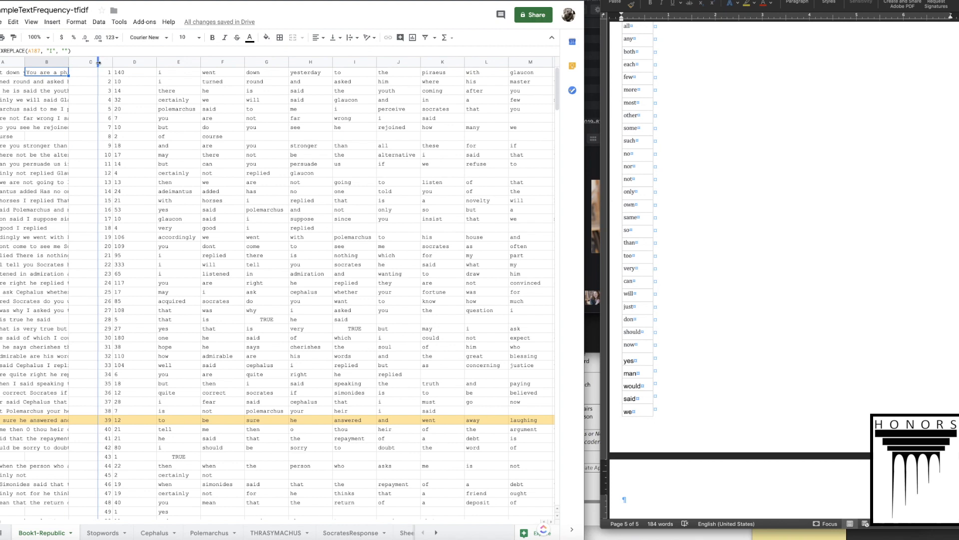
{"action": "left_click", "coordinate": [53, 80]}
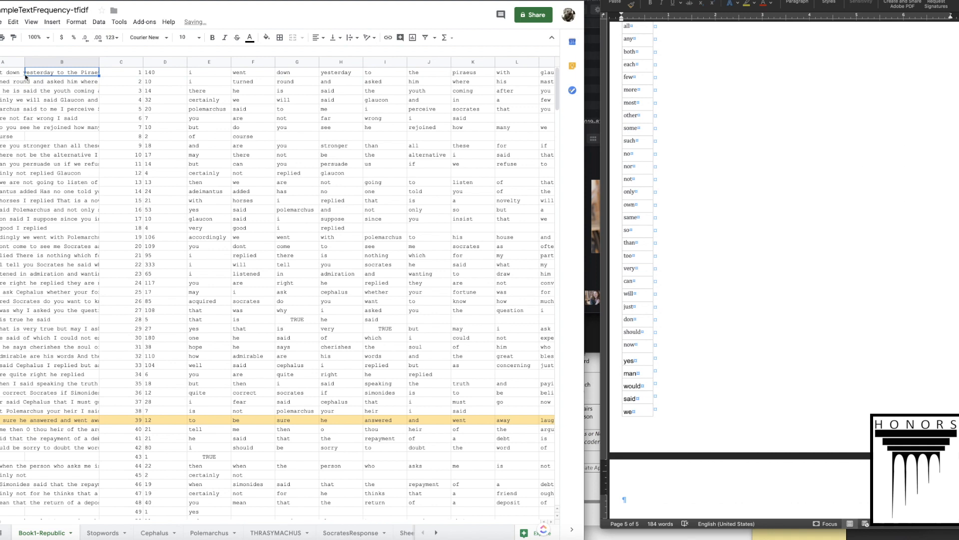
{"action": "left_click", "coordinate": [7, 75]}
{"action": "left_click", "coordinate": [67, 74]}
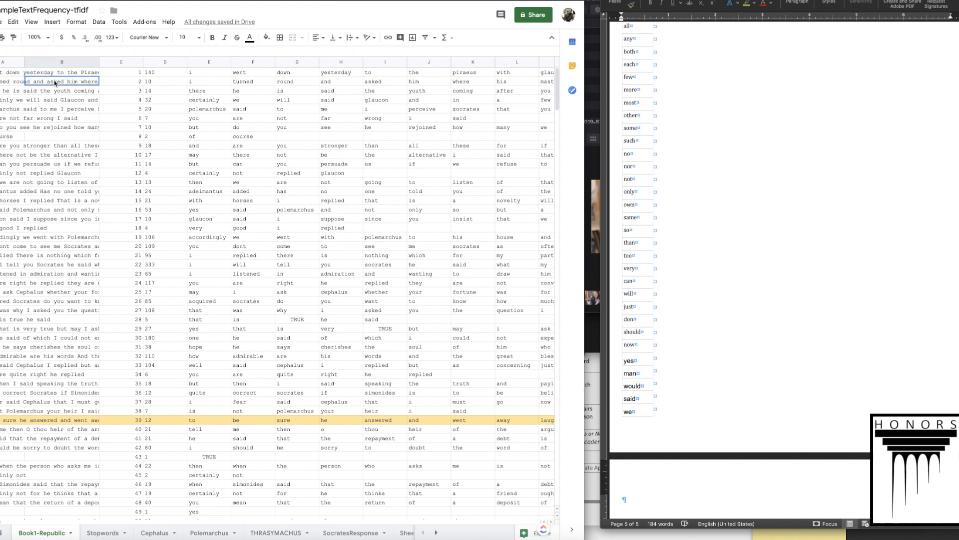
Step: Enter the formula =regexreplace(A1, "I", "") in cell B1
{"action": "left_click", "coordinate": [31, 50]}
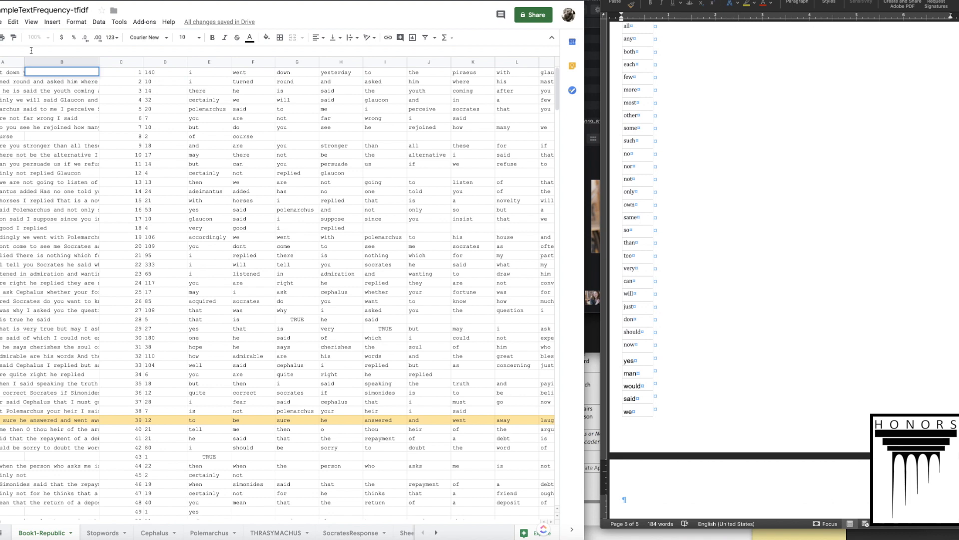
{"action": "type", "text": "=re"}
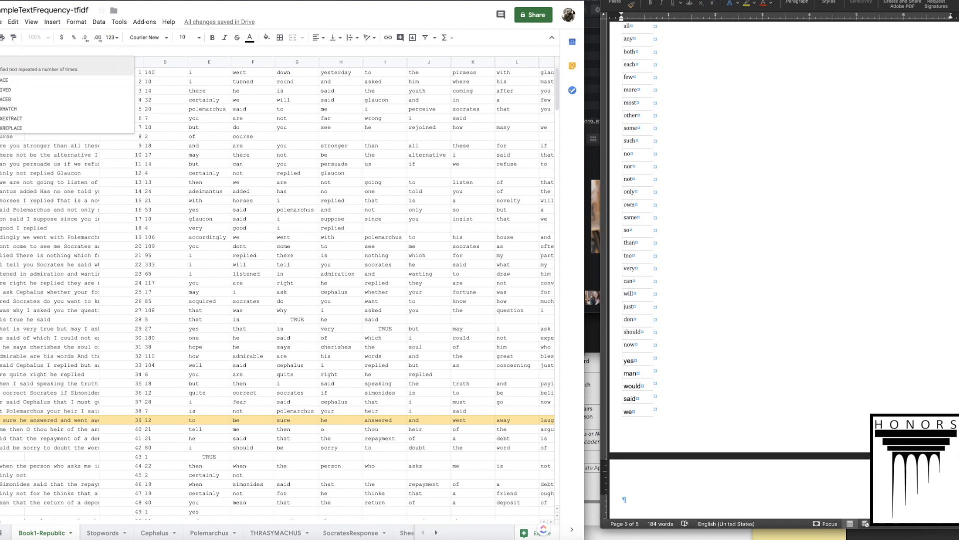
{"action": "type", "text": "gexreplace(A1, \"I\", \""}
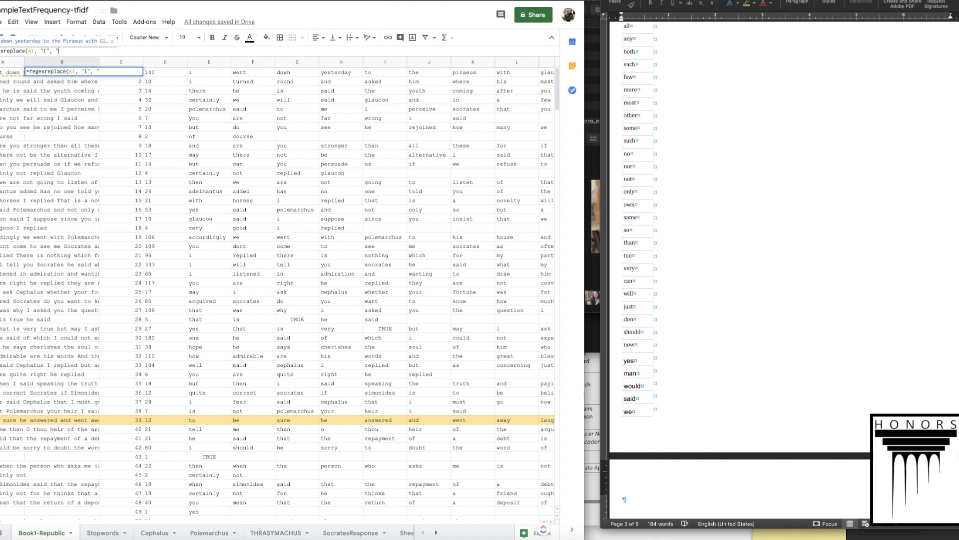
{"action": "key", "text": "BackSpace"}
{"action": "key", "text": "BackSpace"}
{"action": "key", "text": "BackSpace"}
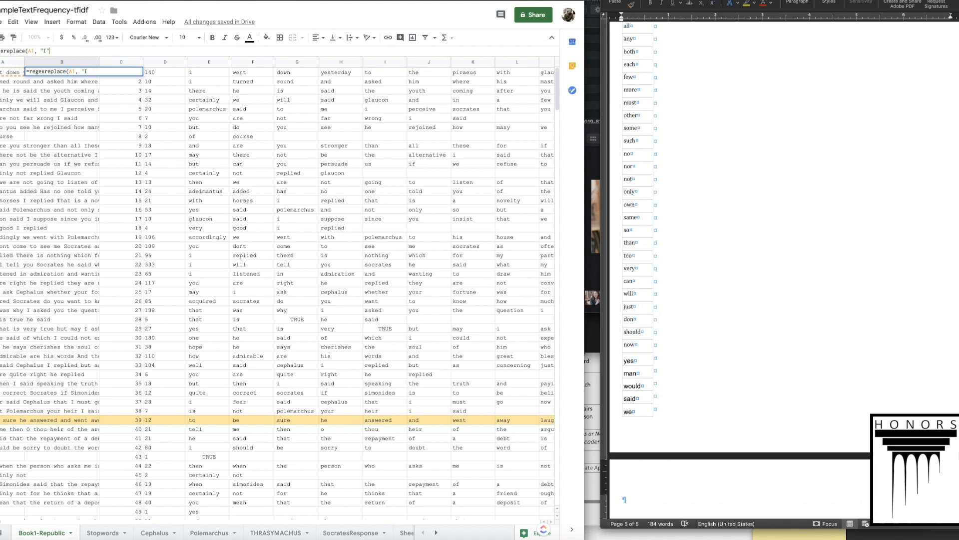
{"action": "type", "text": ", \""}
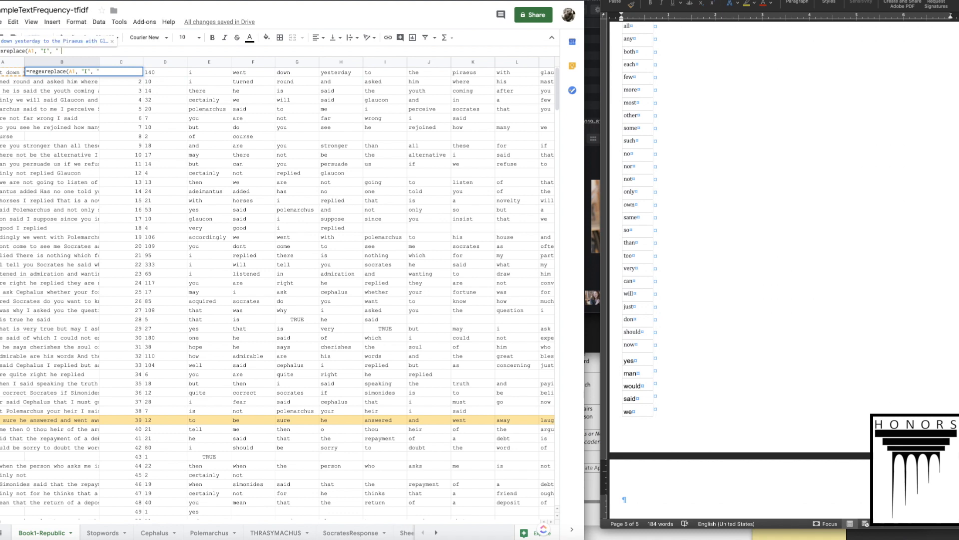
{"action": "key", "text": "Return"}
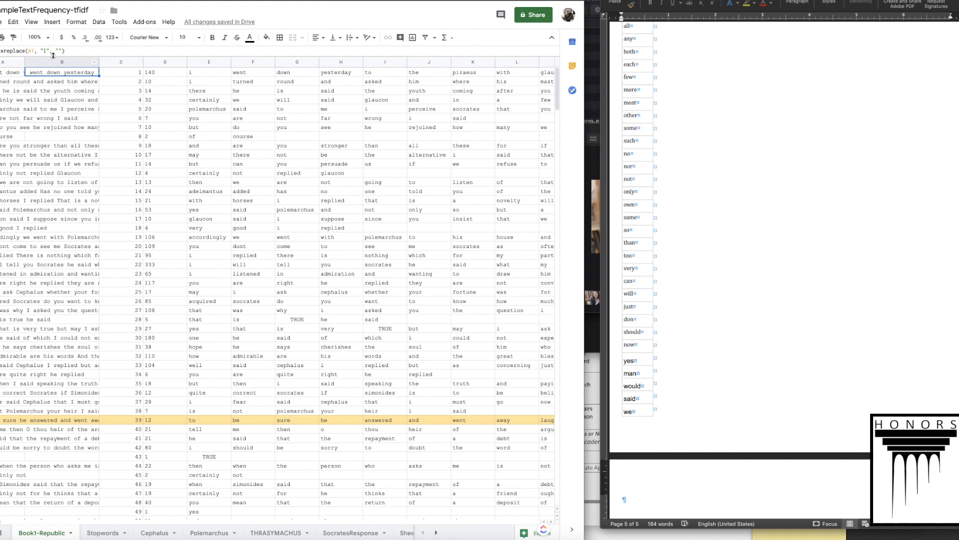
Step: Enlarge the formula bar to read the full text of A1 and compare it with B1
{"action": "left_click", "coordinate": [7, 75]}
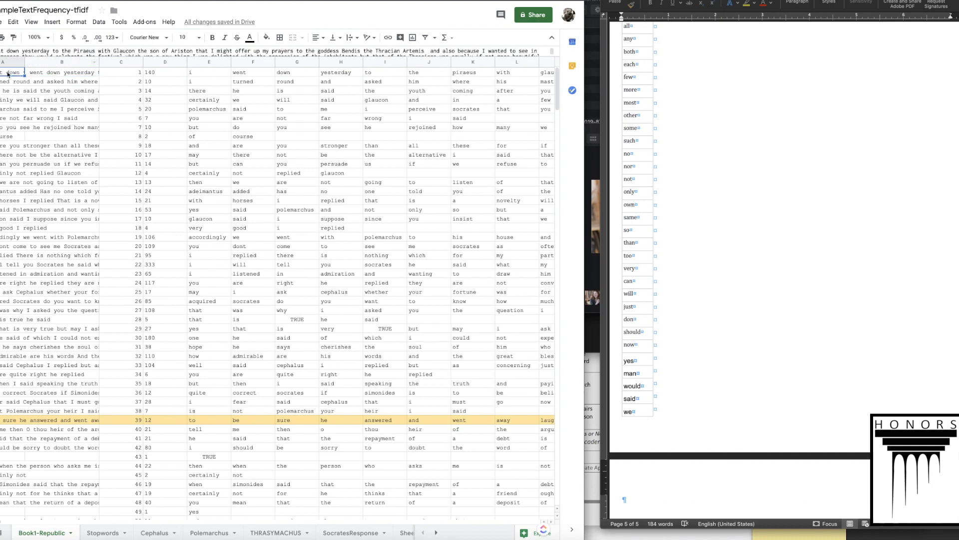
{"action": "left_click_drag", "start_coordinate": [297, 59], "coordinate": [299, 92]}
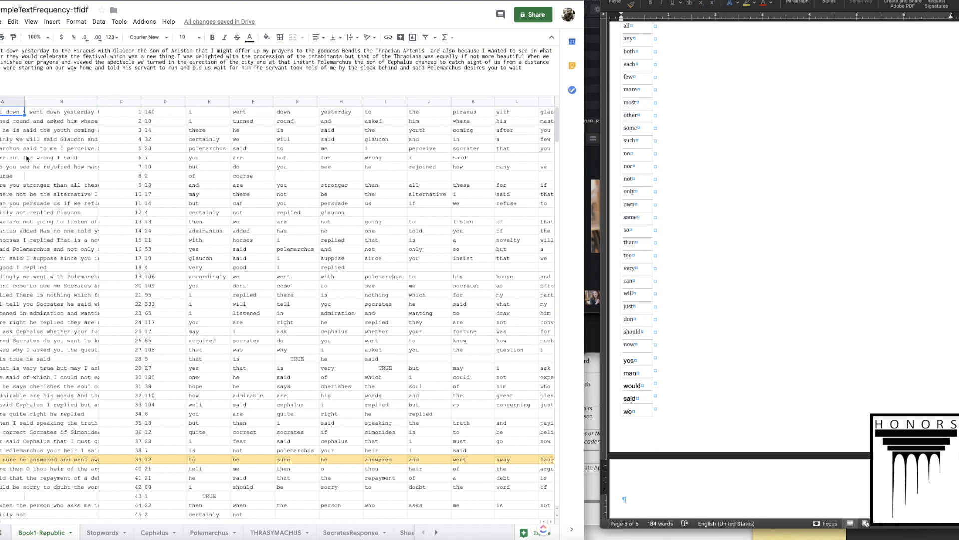
{"action": "left_click", "coordinate": [6, 142]}
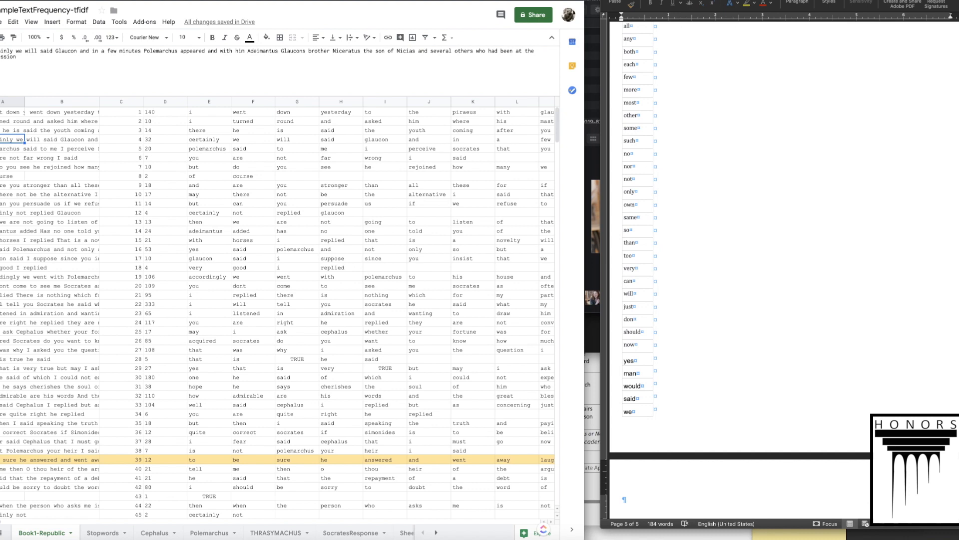
{"action": "left_click", "coordinate": [5, 112]}
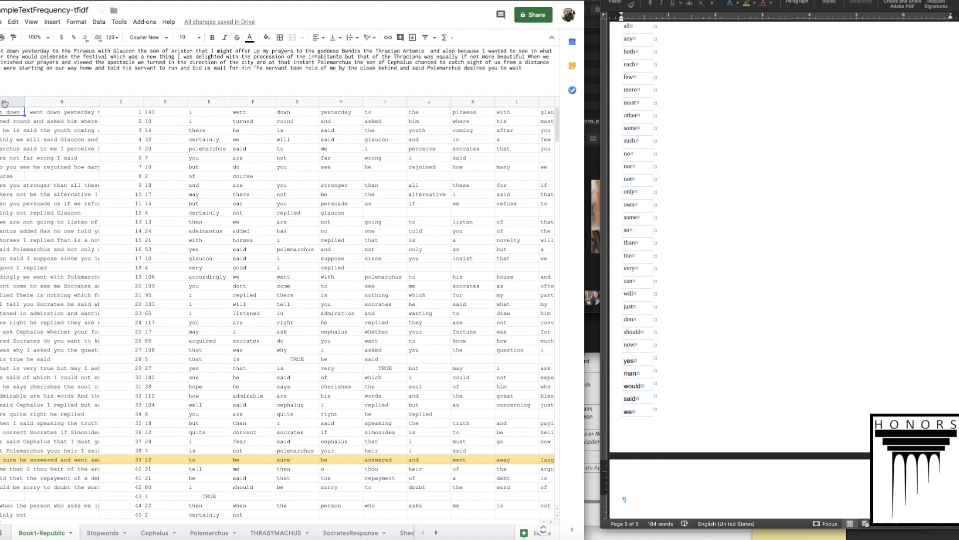
{"action": "left_click", "coordinate": [50, 112]}
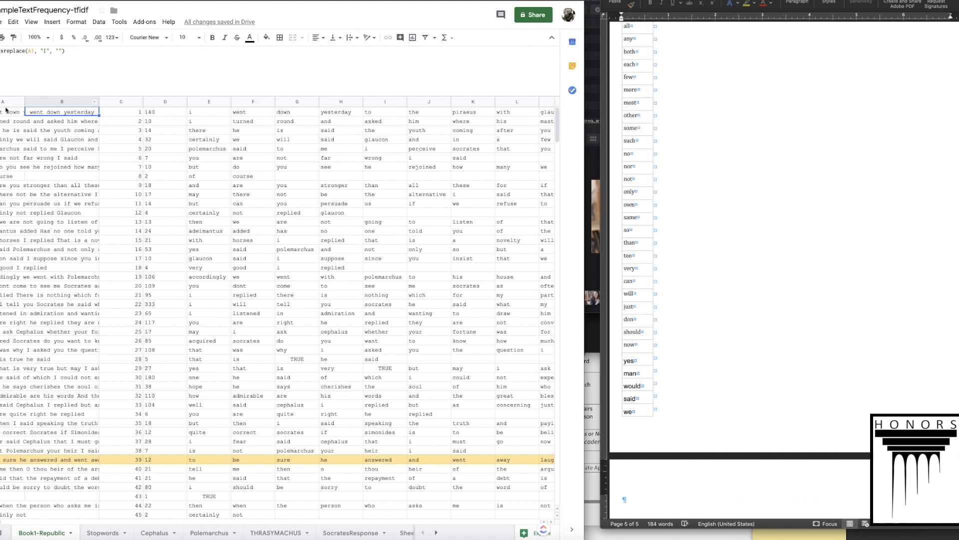
Step: Wrap A1 in lower() in the B1 formula and change the search pattern to lowercase "i"
{"action": "left_click", "coordinate": [40, 51]}
{"action": "type", "text": "lower(A1"}
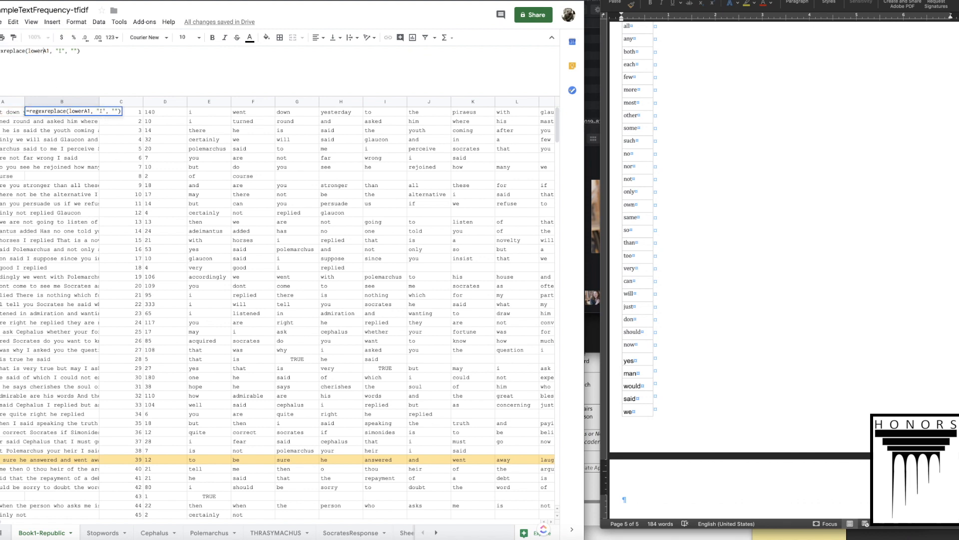
{"action": "type", "text": ")"}
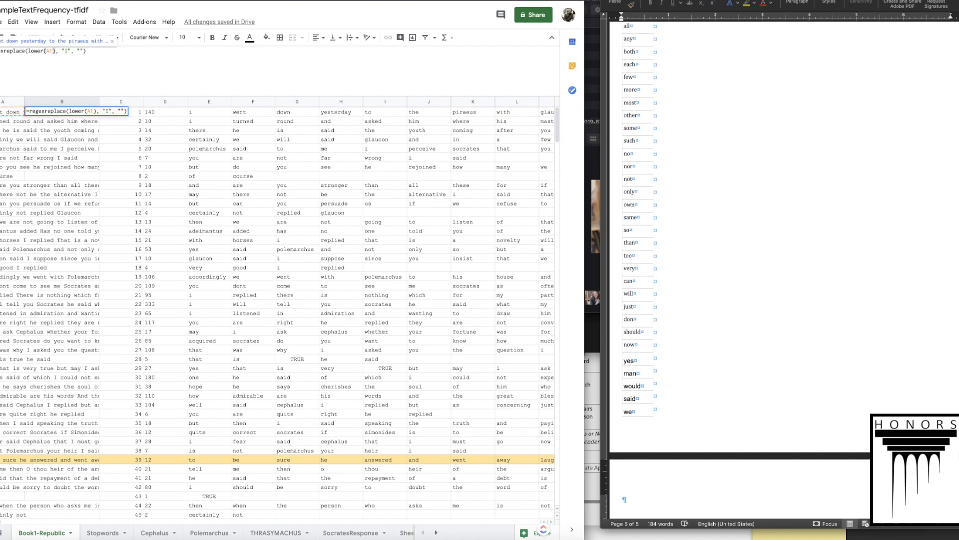
{"action": "left_click", "coordinate": [66, 51]}
{"action": "key", "text": "Delete"}
{"action": "type", "text": "i"}
{"action": "key", "text": "Return"}
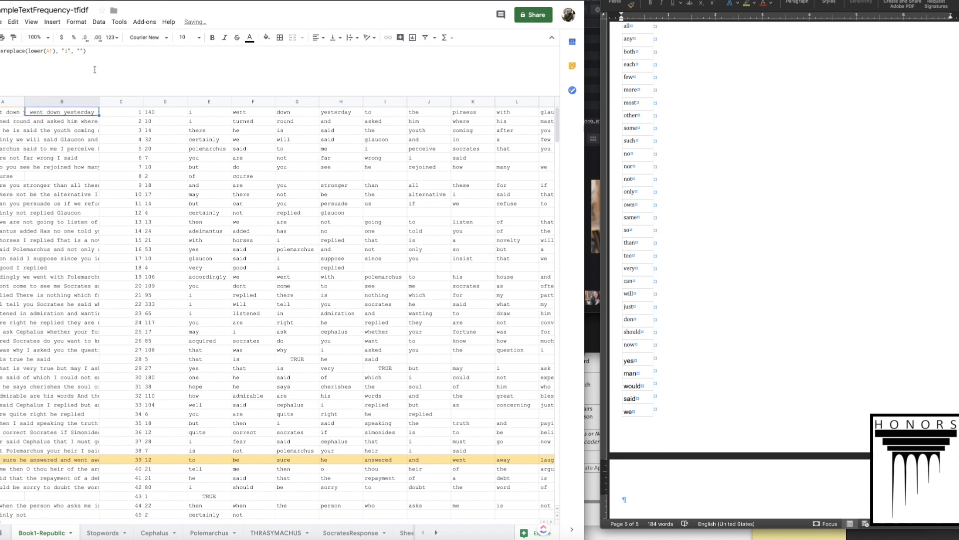
{"action": "left_click", "coordinate": [47, 123]}
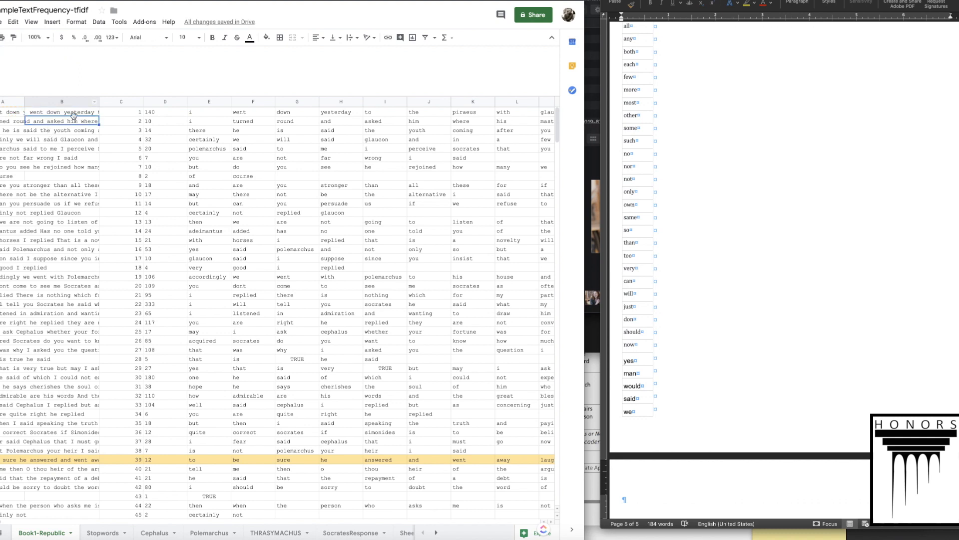
Step: Point the split formula in E1 at B1 instead of A1 and check the split words along row 1
{"action": "left_click", "coordinate": [207, 113]}
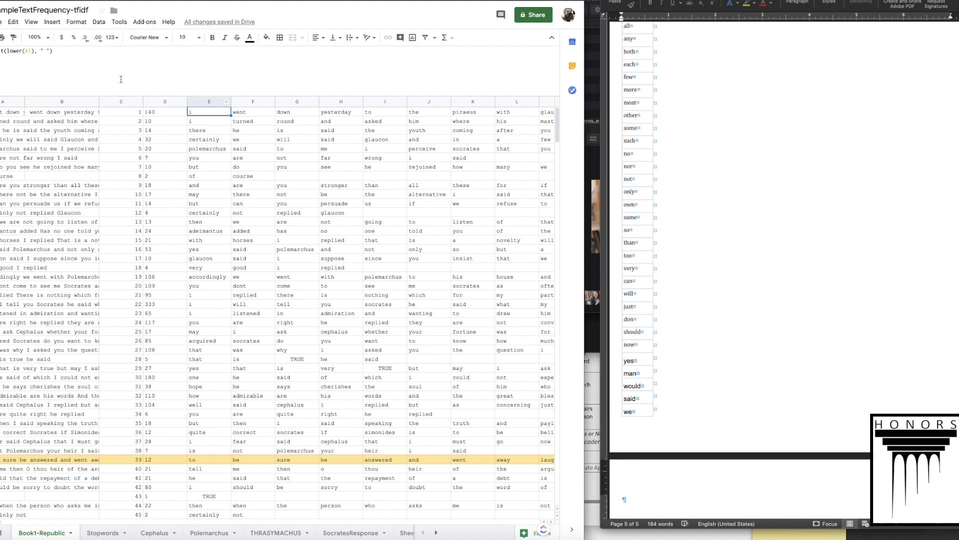
{"action": "left_click", "coordinate": [27, 50]}
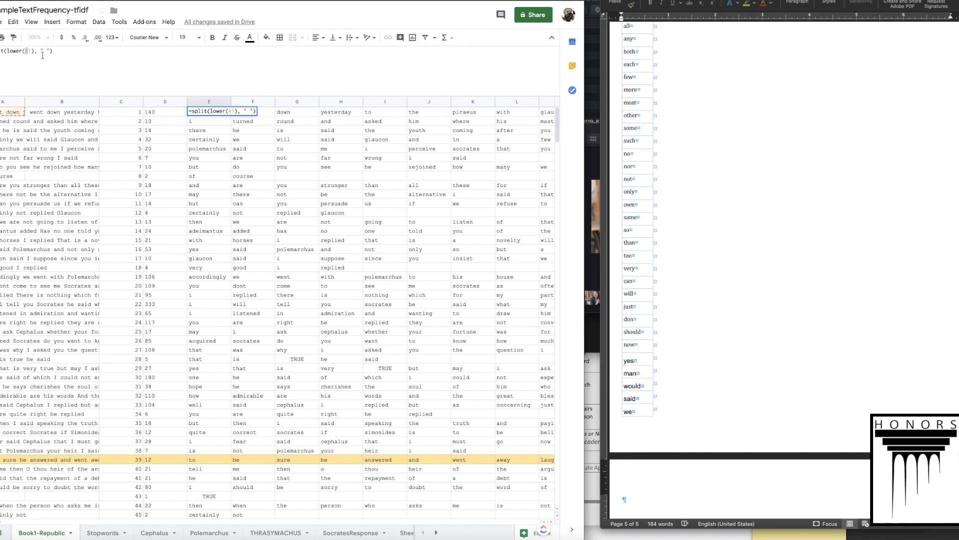
{"action": "key", "text": "Return"}
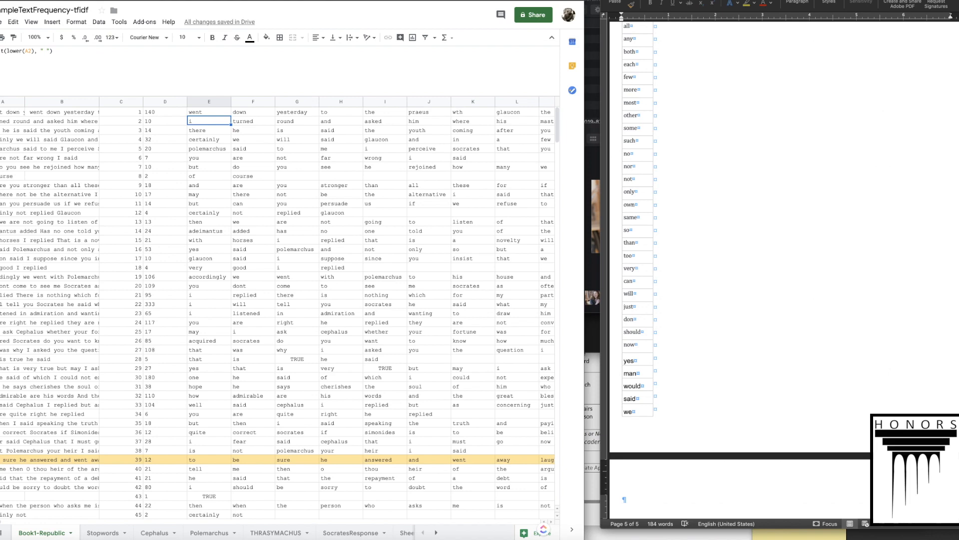
{"action": "scroll", "coordinate": [392, 116], "scroll_direction": "right", "scroll_amount": 6}
{"action": "scroll", "coordinate": [393, 115], "scroll_direction": "right", "scroll_amount": 1}
{"action": "left_click", "coordinate": [345, 114]}
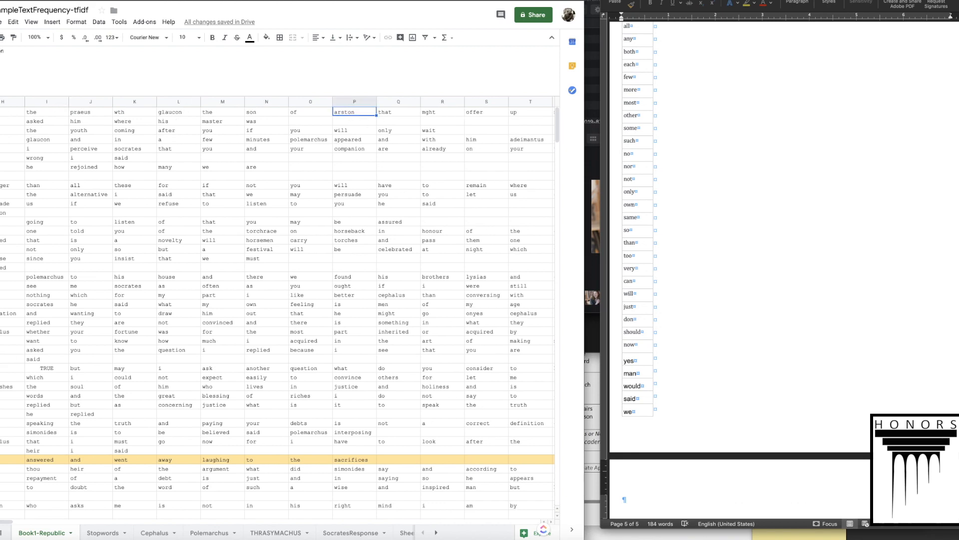
{"action": "scroll", "coordinate": [306, 120], "scroll_direction": "left", "scroll_amount": 7}
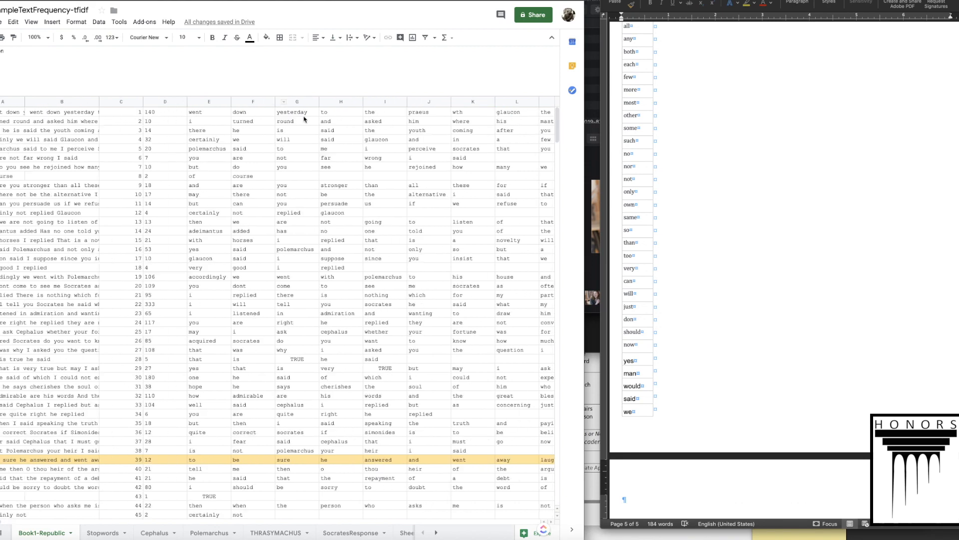
Step: Change the B1 formula's pattern to "\si\s" and its replacement to a single space
{"action": "left_click", "coordinate": [60, 113]}
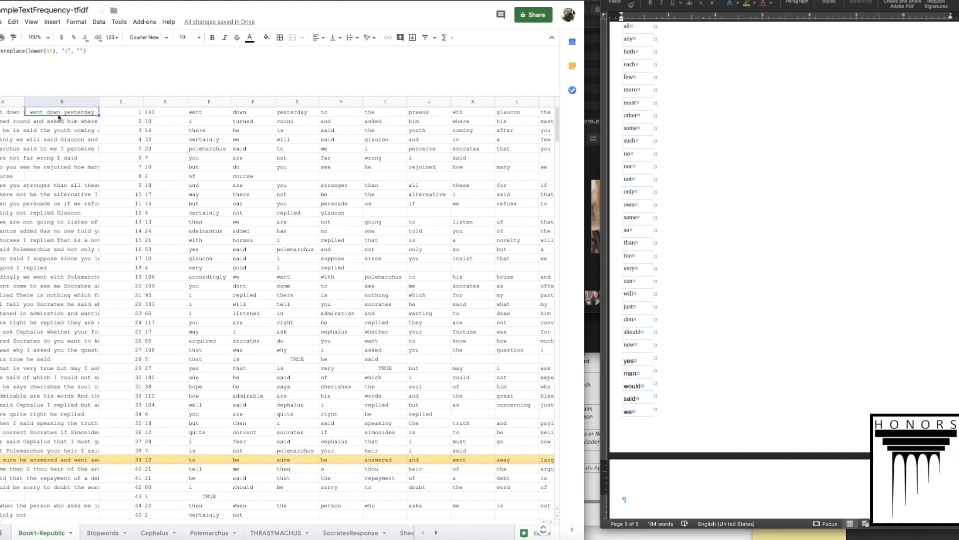
{"action": "left_click", "coordinate": [68, 51]}
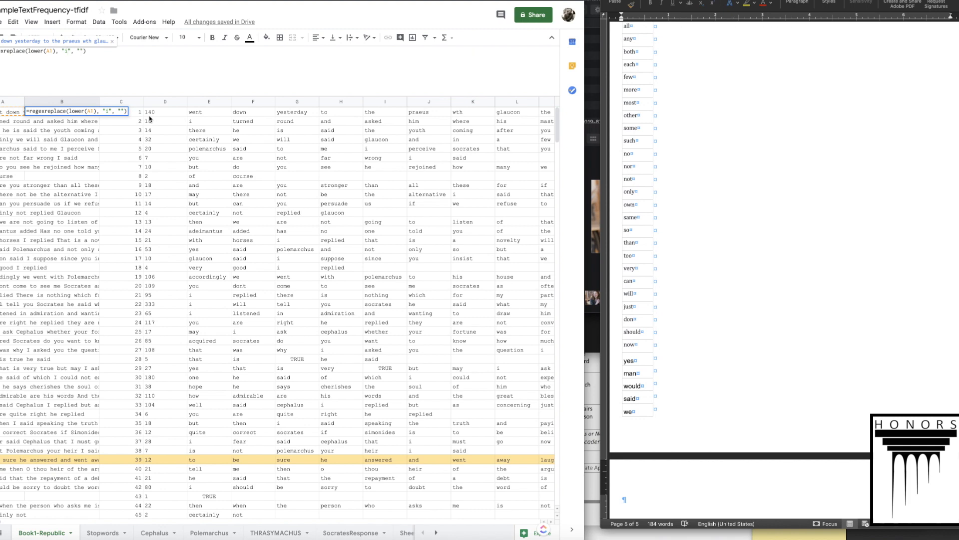
{"action": "type", "text": "\\s"}
{"action": "type", "text": "\\"}
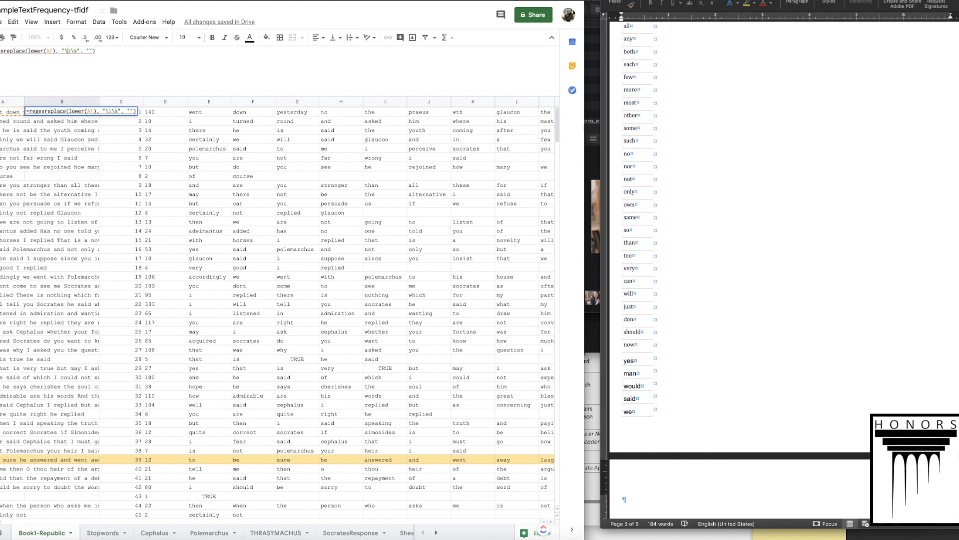
{"action": "type", "text": "s"}
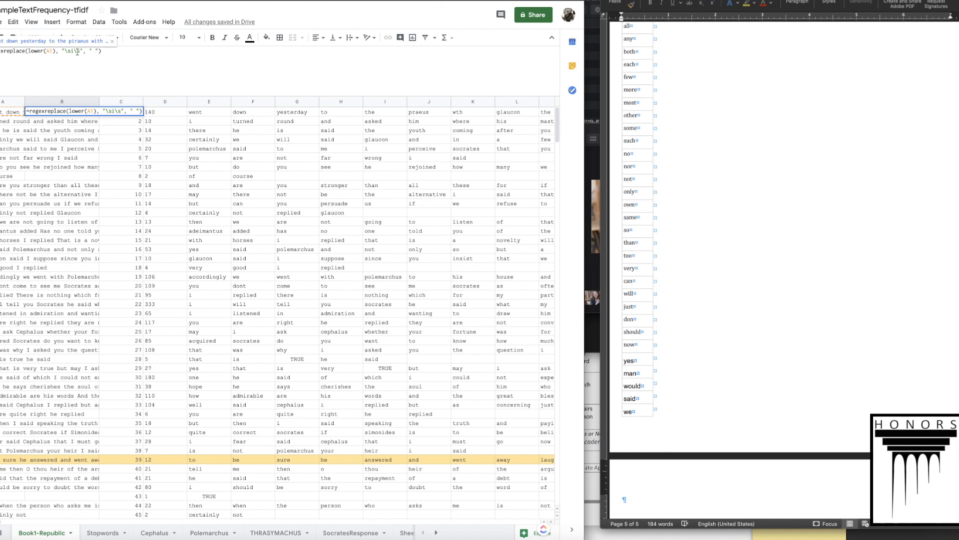
{"action": "key", "text": "Return"}
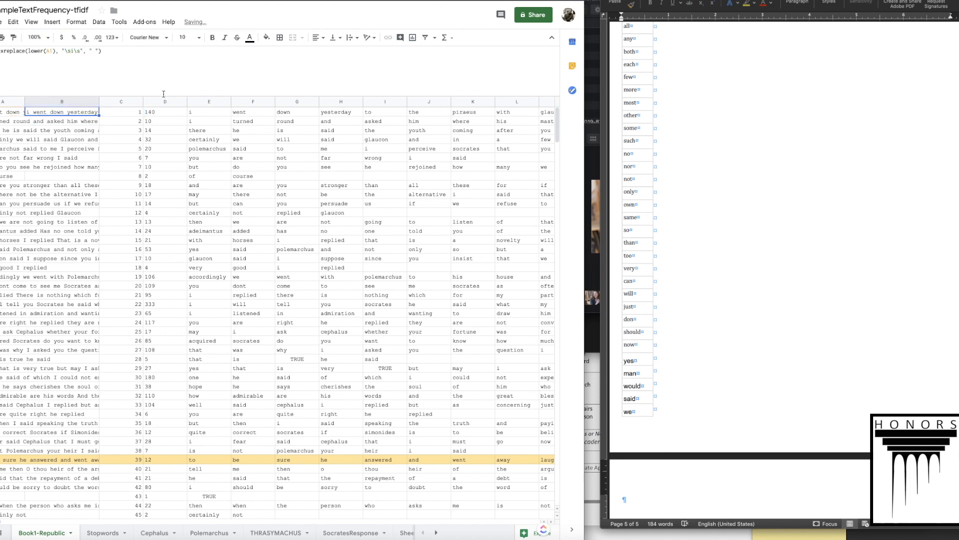
Step: Examine the split words along row 1 and compare them with the B1 formula and the A1 text
{"action": "left_click", "coordinate": [205, 112]}
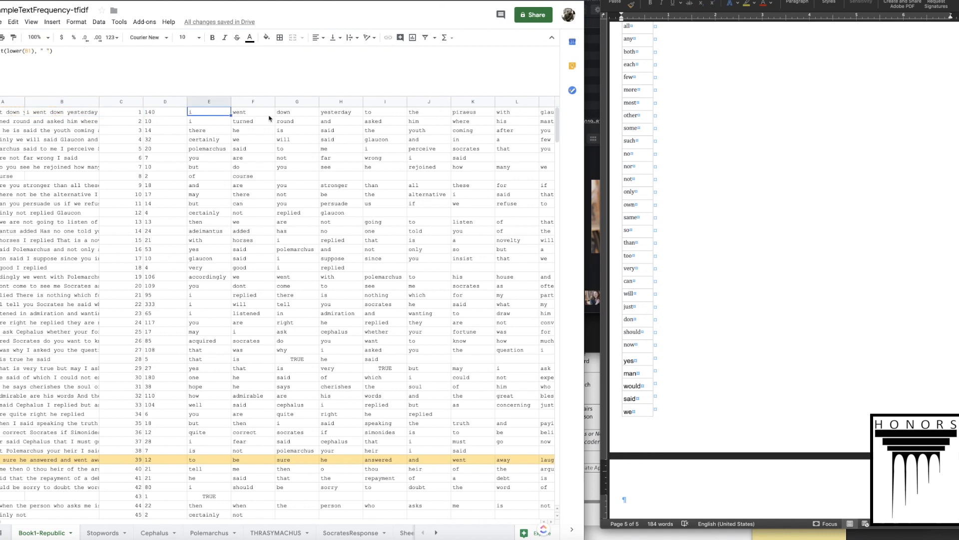
{"action": "scroll", "coordinate": [330, 117], "scroll_direction": "right", "scroll_amount": 6}
{"action": "left_click", "coordinate": [449, 115]}
{"action": "scroll", "coordinate": [448, 115], "scroll_direction": "right", "scroll_amount": 2}
{"action": "left_click", "coordinate": [444, 115]}
{"action": "scroll", "coordinate": [455, 115], "scroll_direction": "right", "scroll_amount": 1}
{"action": "scroll", "coordinate": [464, 115], "scroll_direction": "right", "scroll_amount": 2}
{"action": "scroll", "coordinate": [465, 115], "scroll_direction": "left", "scroll_amount": 10}
{"action": "left_click", "coordinate": [203, 115]}
{"action": "left_click", "coordinate": [43, 115]}
{"action": "left_click", "coordinate": [4, 114]}
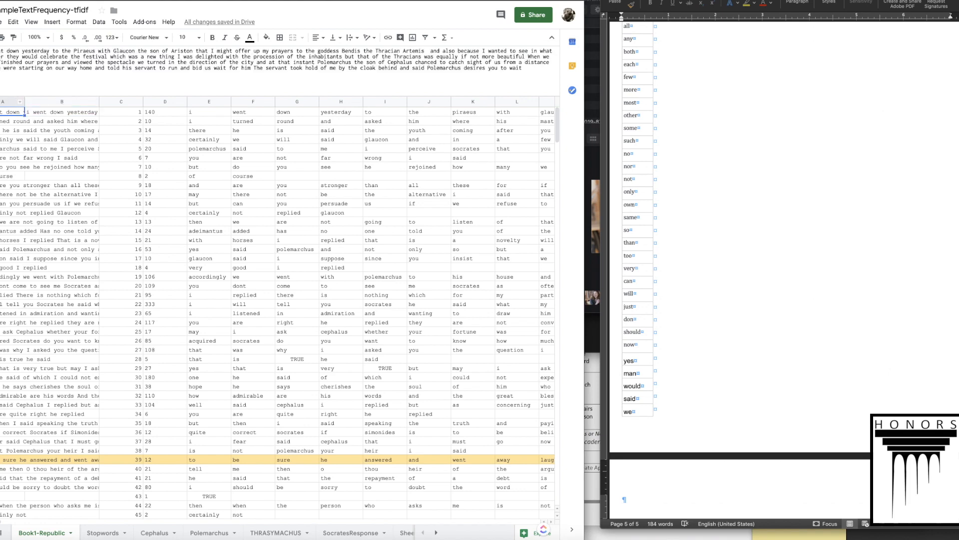
Step: Change the B1 formula's pattern to "(^|\s)i\s" so it also matches at the text's start, and check the split words from E1
{"action": "double_click", "coordinate": [5, 113]}
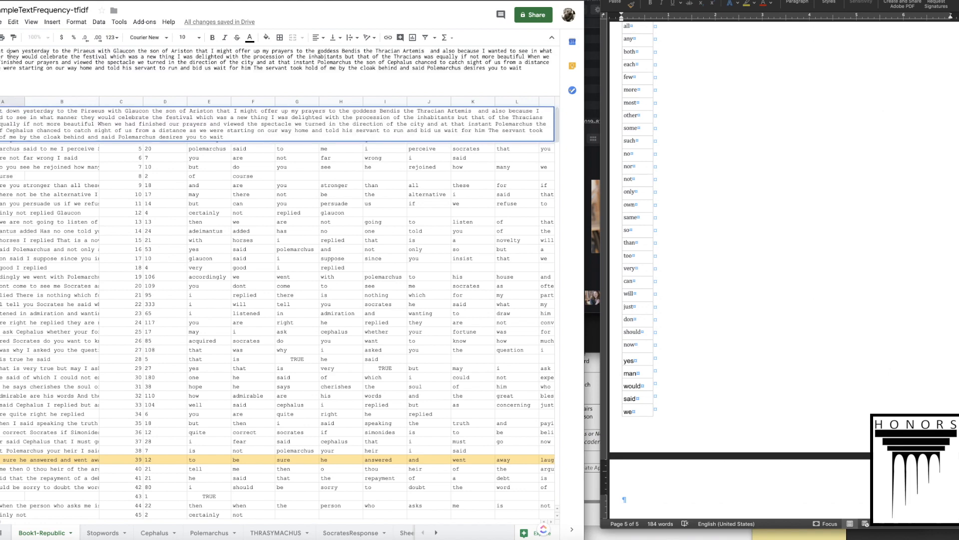
{"action": "key", "text": "Escape"}
{"action": "left_click", "coordinate": [34, 114]}
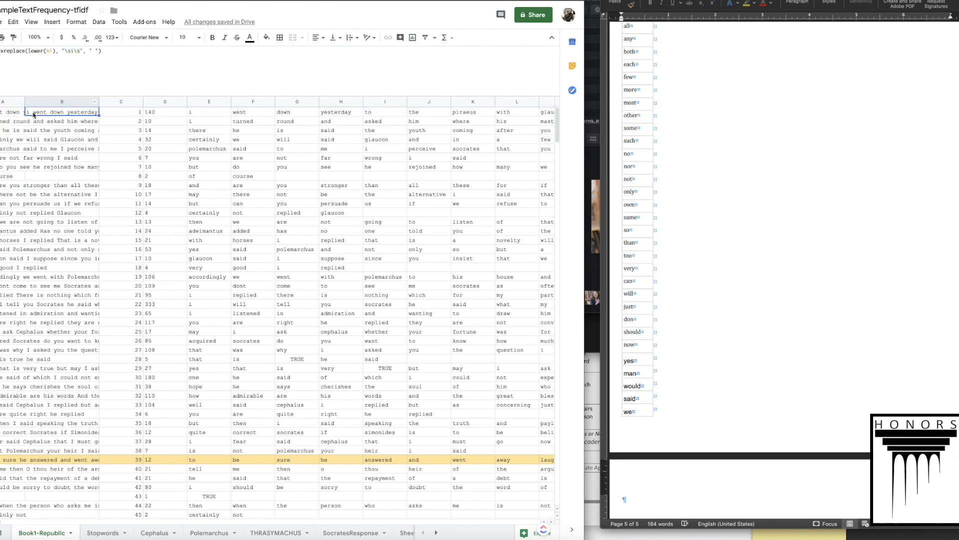
{"action": "left_click", "coordinate": [64, 50]}
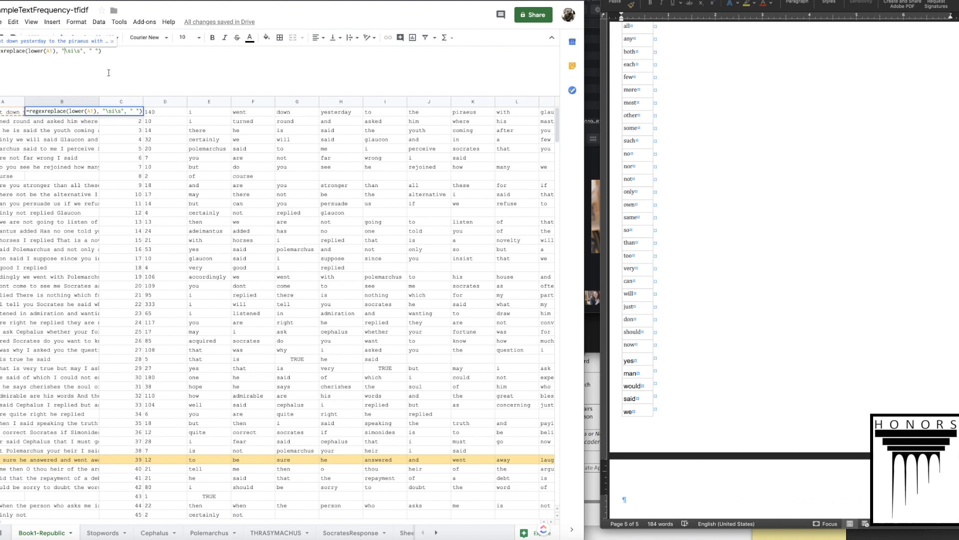
{"action": "type", "text": "("}
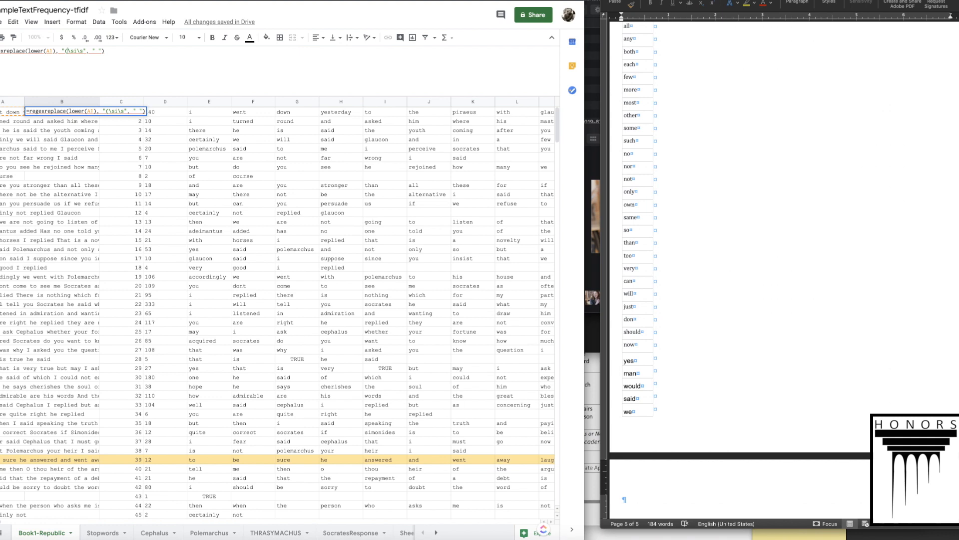
{"action": "type", "text": ")"}
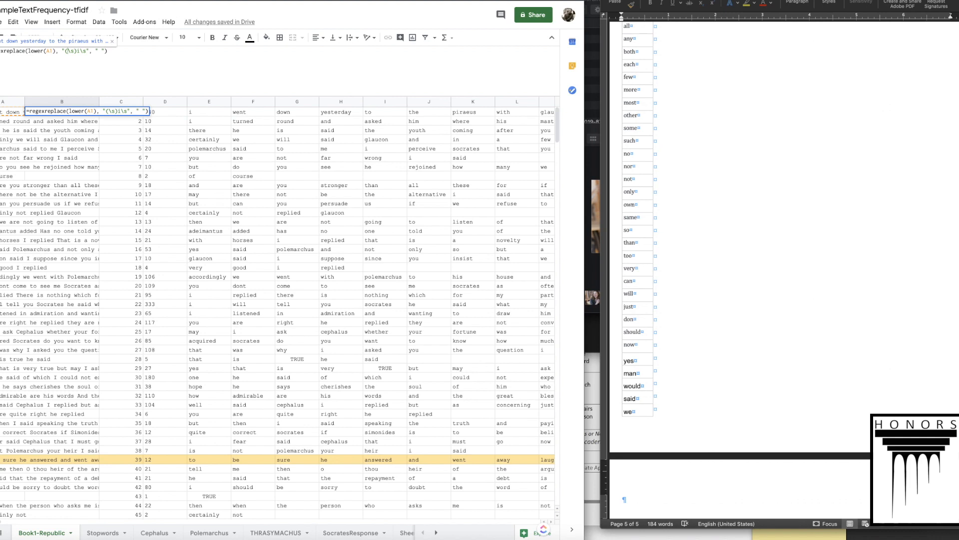
{"action": "type", "text": "^|"}
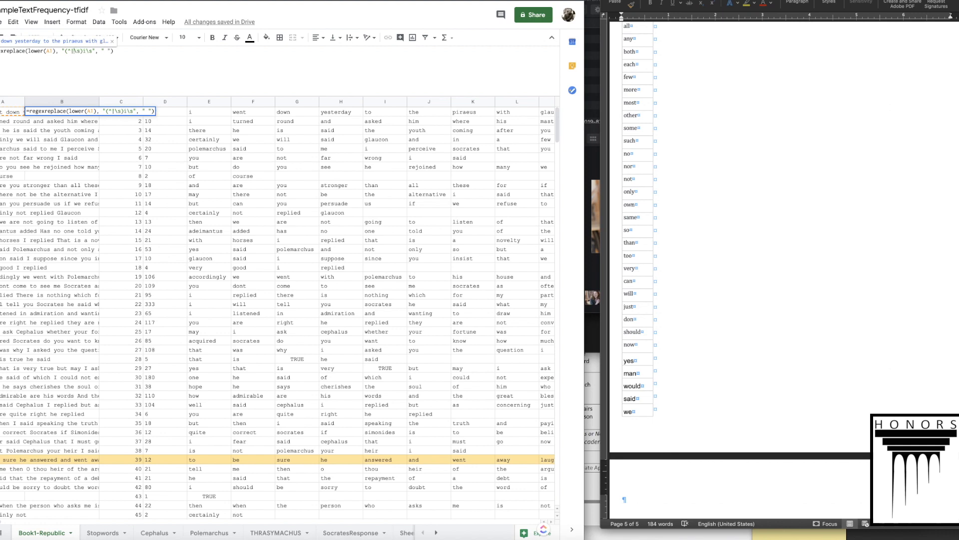
{"action": "key", "text": "shift+Left"}
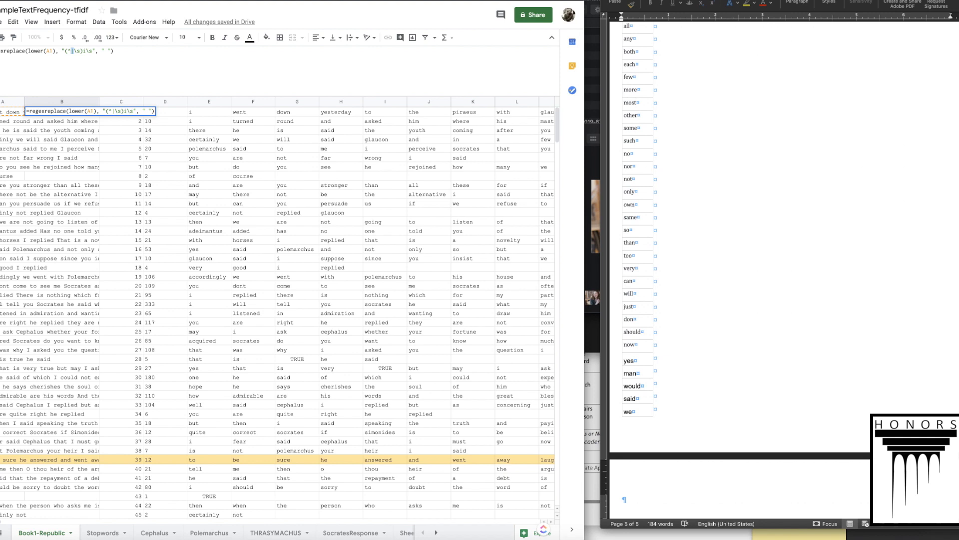
{"action": "key", "text": "Left"}
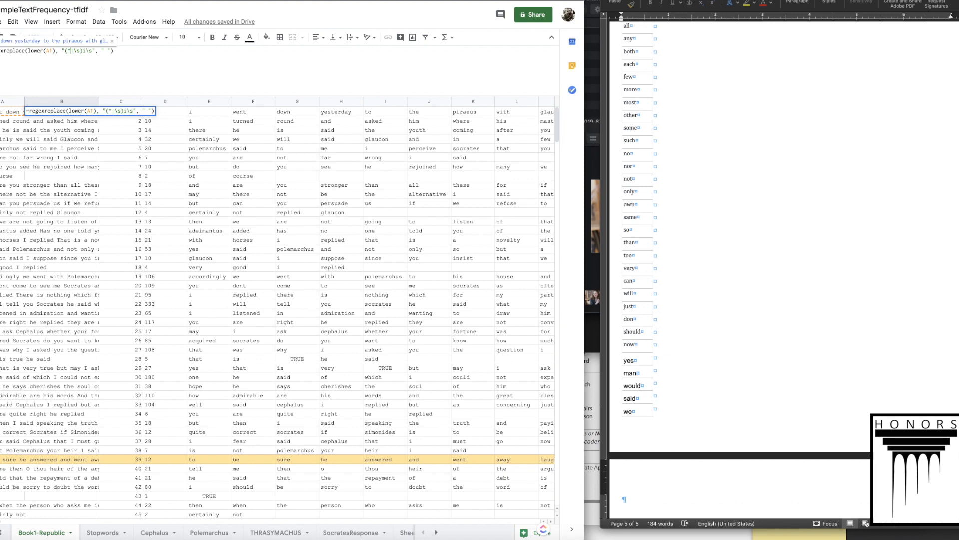
{"action": "key", "text": "shift+Right"}
{"action": "key", "text": "shift+Right"}
{"action": "key", "text": "Right"}
{"action": "key", "text": "Return"}
{"action": "key", "text": "Up"}
{"action": "key", "text": "Right"}
{"action": "key", "text": "Right"}
{"action": "key", "text": "Right"}
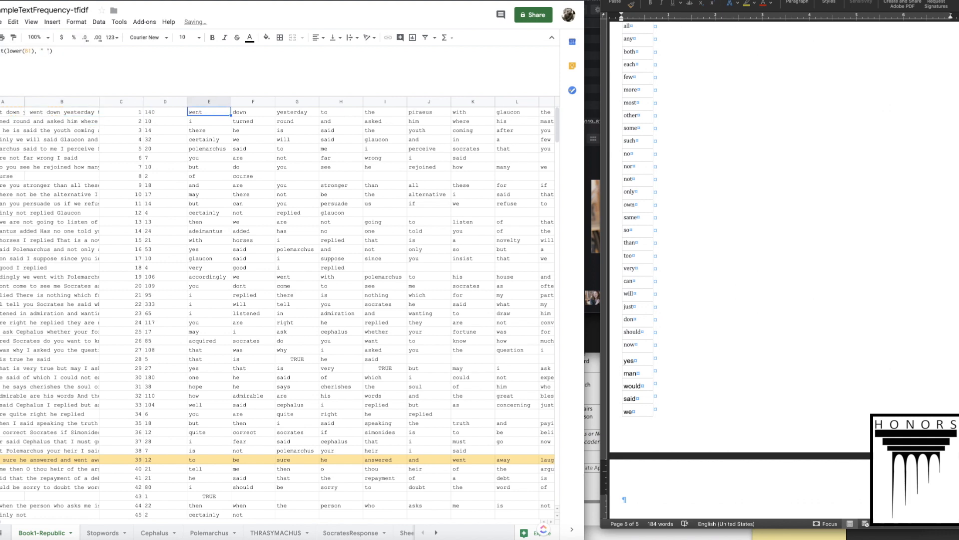
Step: Point the COUNTA split formula in D1 at B1 instead of A1
{"action": "key", "text": "Left"}
{"action": "key", "text": "Left"}
{"action": "key", "text": "Left"}
{"action": "key", "text": "Right"}
{"action": "key", "text": "Right"}
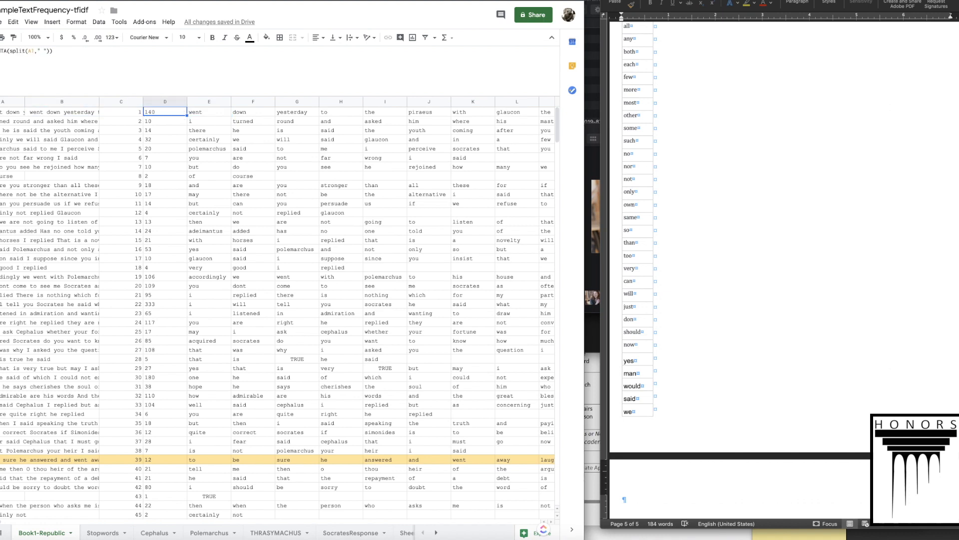
{"action": "key", "text": "Left"}
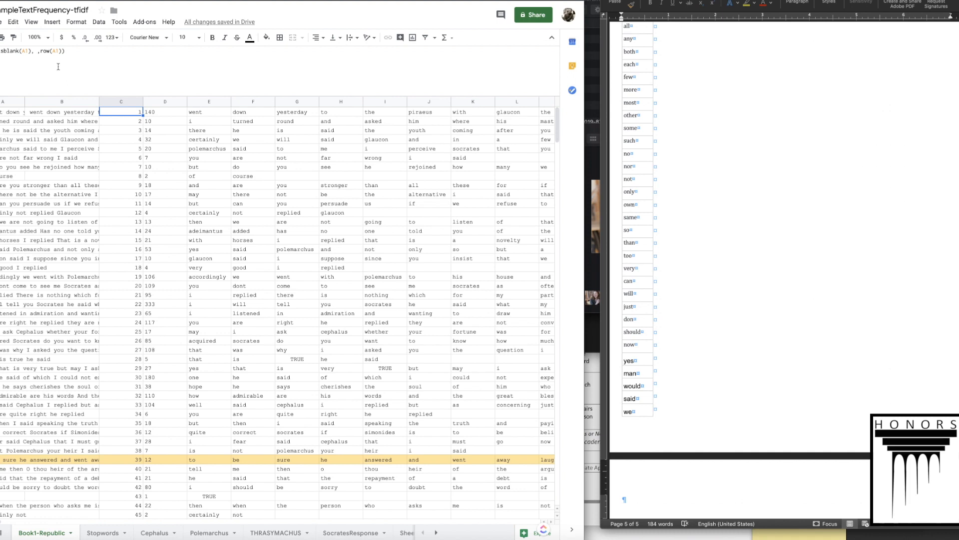
{"action": "key", "text": "Right"}
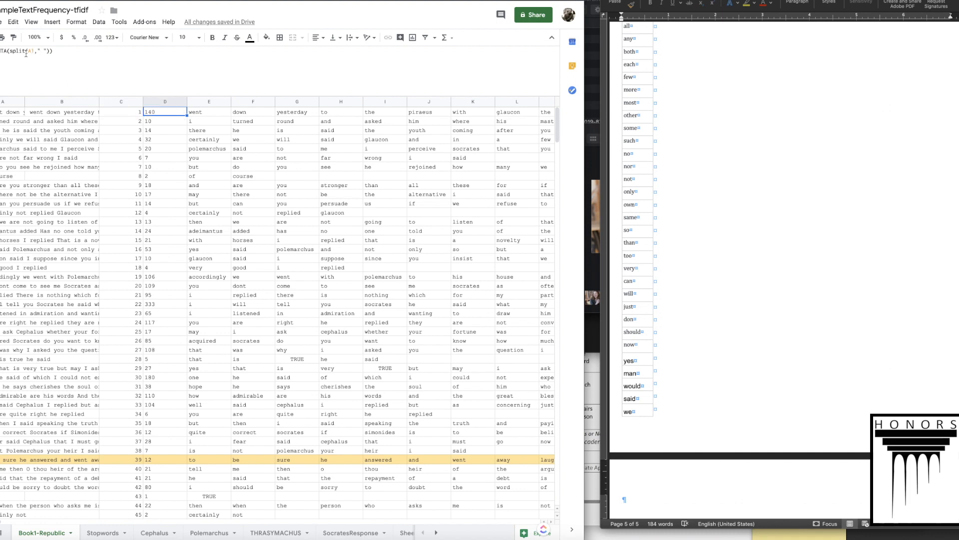
{"action": "left_click", "coordinate": [29, 51]}
{"action": "key", "text": "BackSpace"}
{"action": "type", "text": "B"}
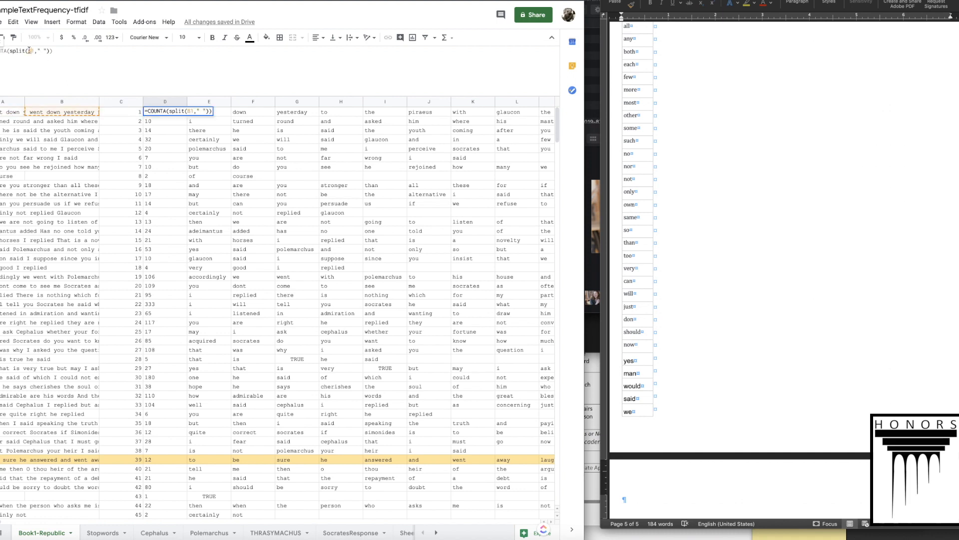
{"action": "key", "text": "Return"}
{"action": "key", "text": "Up"}
Step: Replace "i" in the B1 pattern with "wait", the last word of A1, and check the end of the split words along row 1
{"action": "key", "text": "Left"}
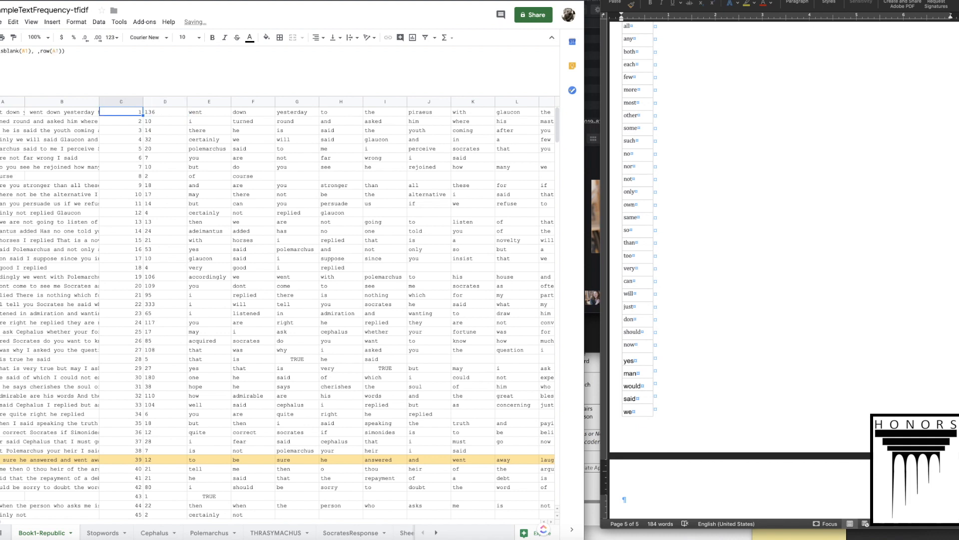
{"action": "key", "text": "Left"}
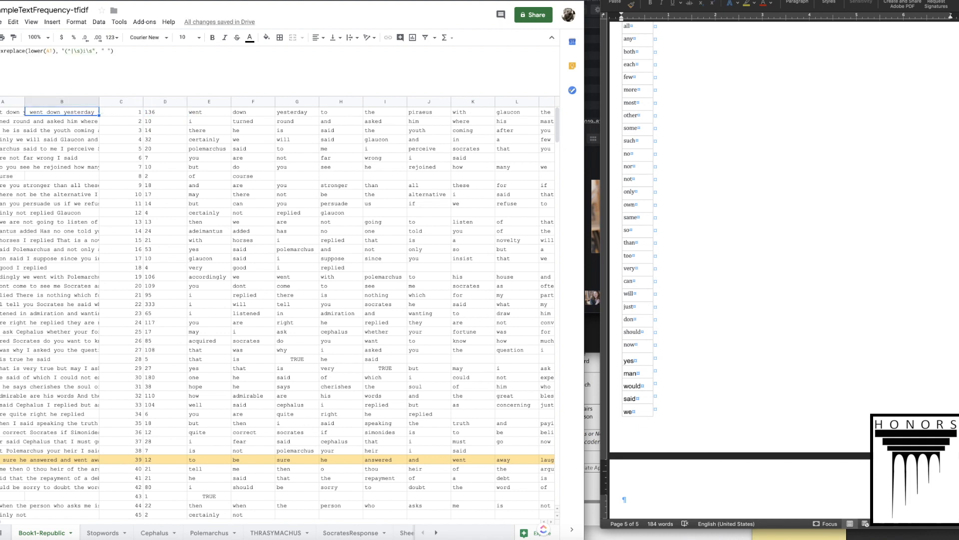
{"action": "left_click", "coordinate": [7, 115]}
{"action": "left_click", "coordinate": [514, 71]}
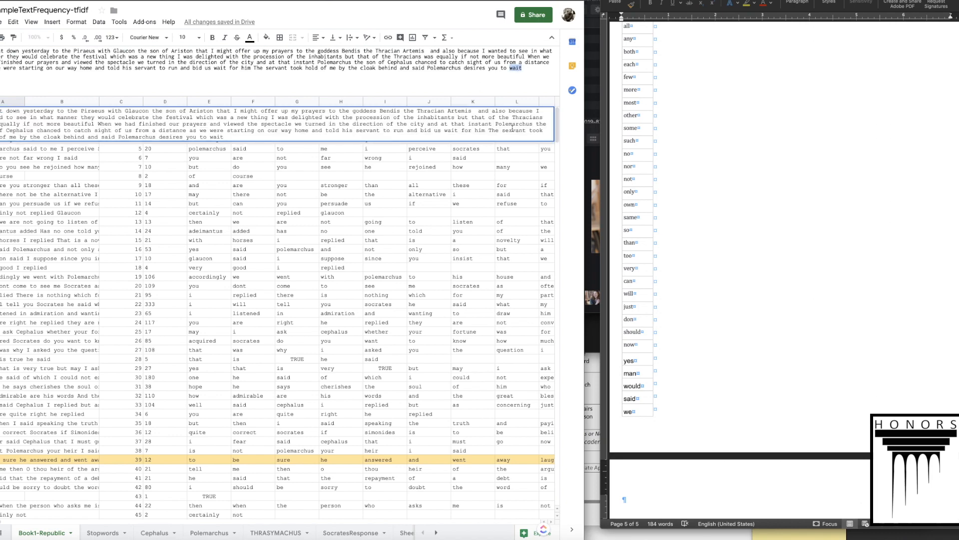
{"action": "left_click", "coordinate": [165, 185]}
{"action": "left_click", "coordinate": [47, 112]}
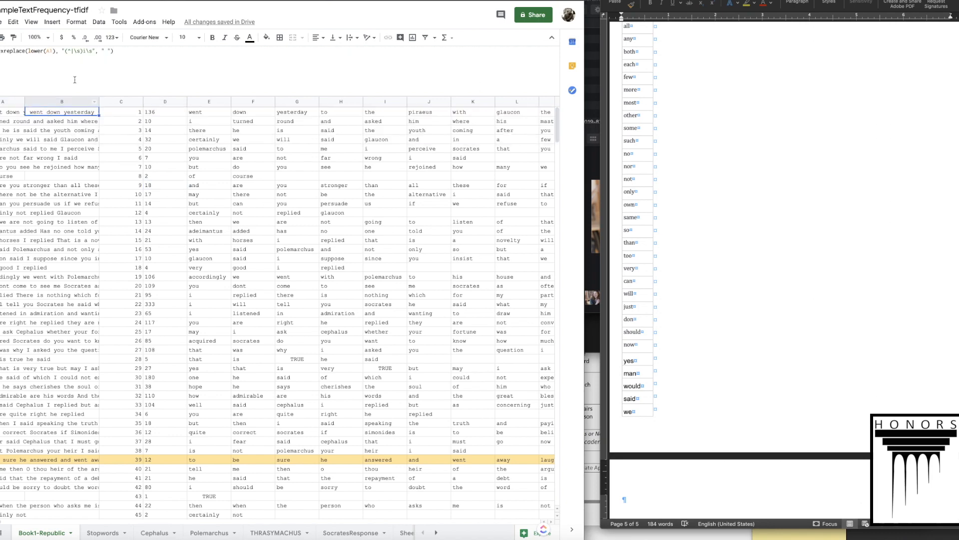
{"action": "left_click", "coordinate": [85, 51]}
{"action": "type", "text": "wait"}
{"action": "key", "text": "Return"}
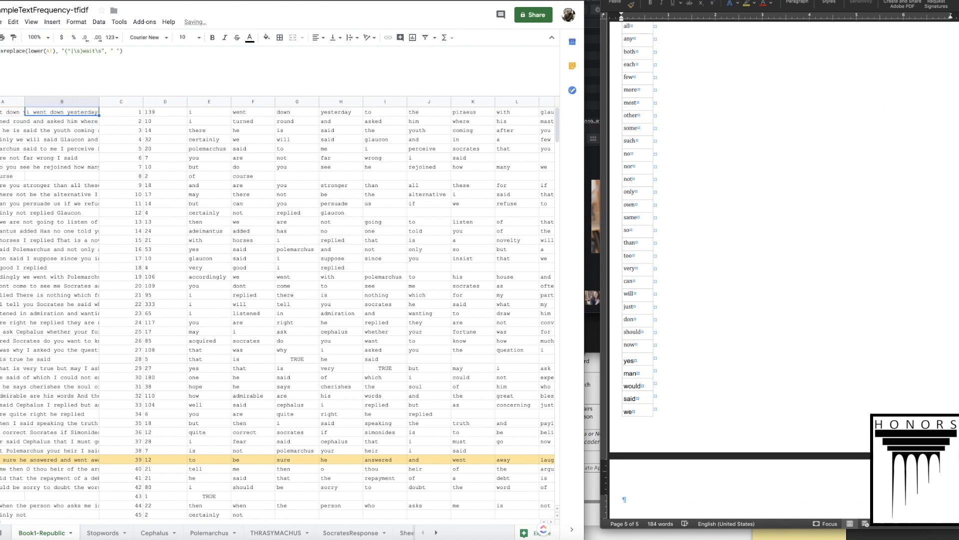
{"action": "scroll", "coordinate": [378, 140], "scroll_direction": "right", "scroll_amount": 20}
{"action": "scroll", "coordinate": [380, 139], "scroll_direction": "right", "scroll_amount": 20}
{"action": "scroll", "coordinate": [380, 139], "scroll_direction": "left", "scroll_amount": 20}
{"action": "left_click", "coordinate": [222, 113]}
{"action": "scroll", "coordinate": [214, 144], "scroll_direction": "left", "scroll_amount": 20}
{"action": "left_click", "coordinate": [58, 112]}
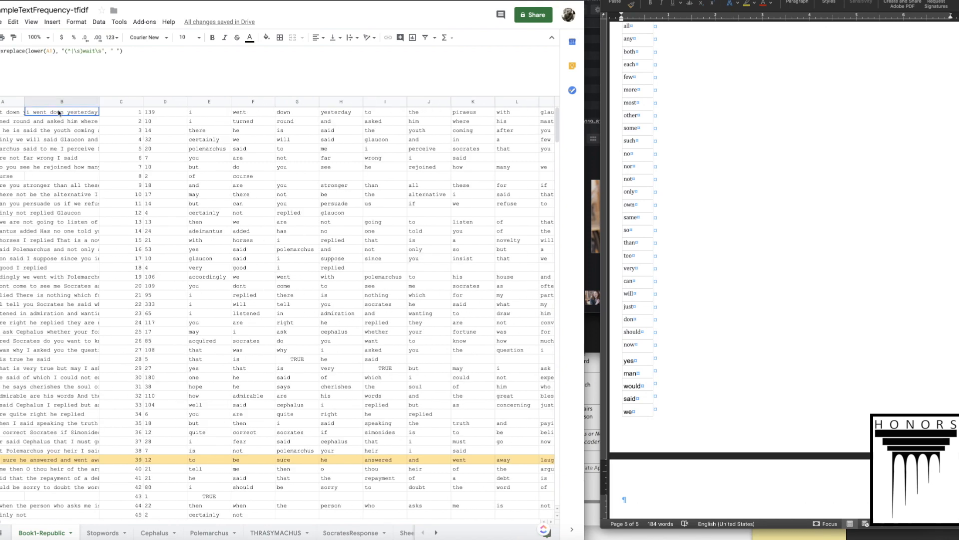
Step: Extend the B1 pattern to "(^|\s)wait($|\s)" so it also matches at the text's end, and check the last split words in row 1
{"action": "left_click", "coordinate": [96, 51]}
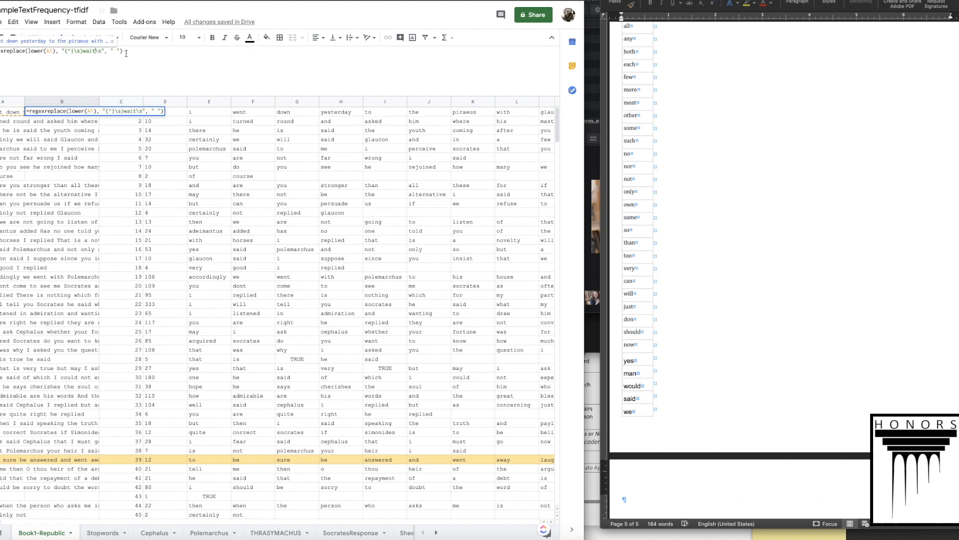
{"action": "type", "text": "("}
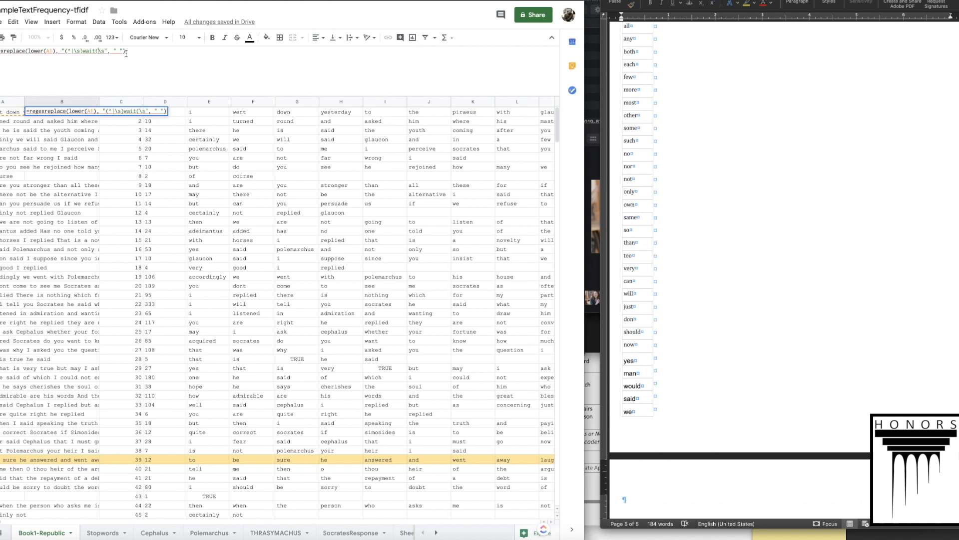
{"action": "type", "text": "$|\\s)"}
{"action": "key", "text": "Return"}
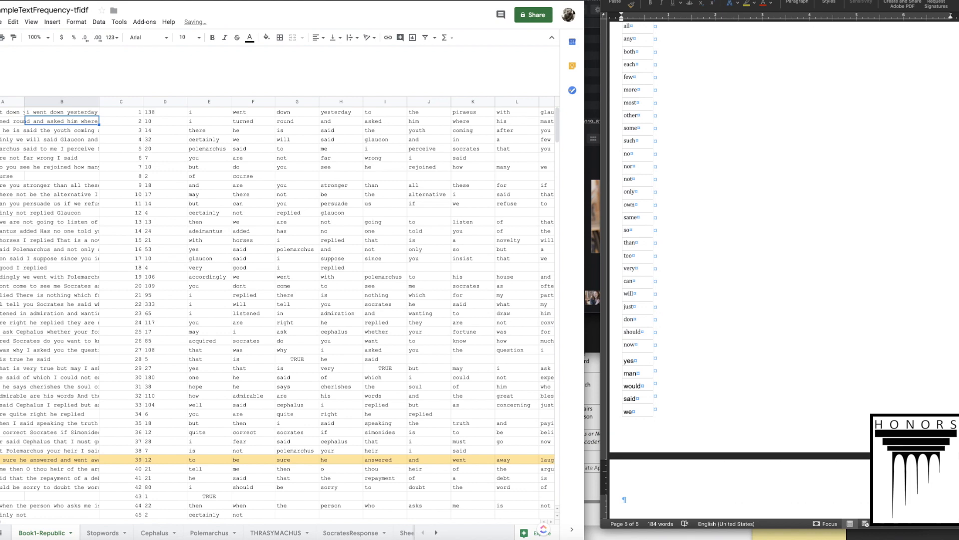
{"action": "left_click", "coordinate": [65, 113]}
{"action": "scroll", "coordinate": [360, 146], "scroll_direction": "right", "scroll_amount": 5}
{"action": "scroll", "coordinate": [360, 147], "scroll_direction": "right", "scroll_amount": 20}
{"action": "scroll", "coordinate": [359, 146], "scroll_direction": "right", "scroll_amount": 8}
{"action": "left_click", "coordinate": [225, 113]}
{"action": "scroll", "coordinate": [148, 116], "scroll_direction": "left", "scroll_amount": 20}
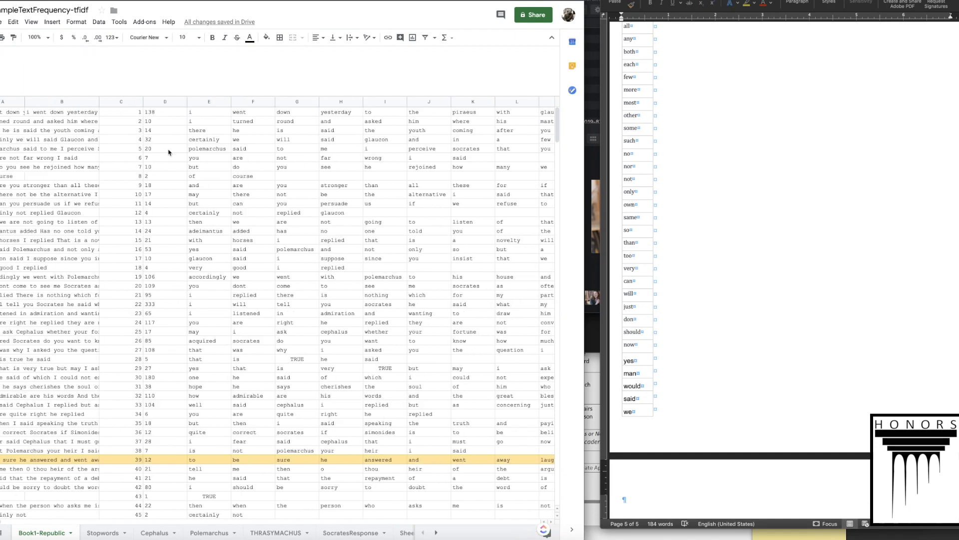
Step: Switch to the Stopwords sheet and reduce the height of the formula bar
{"action": "left_click", "coordinate": [48, 115]}
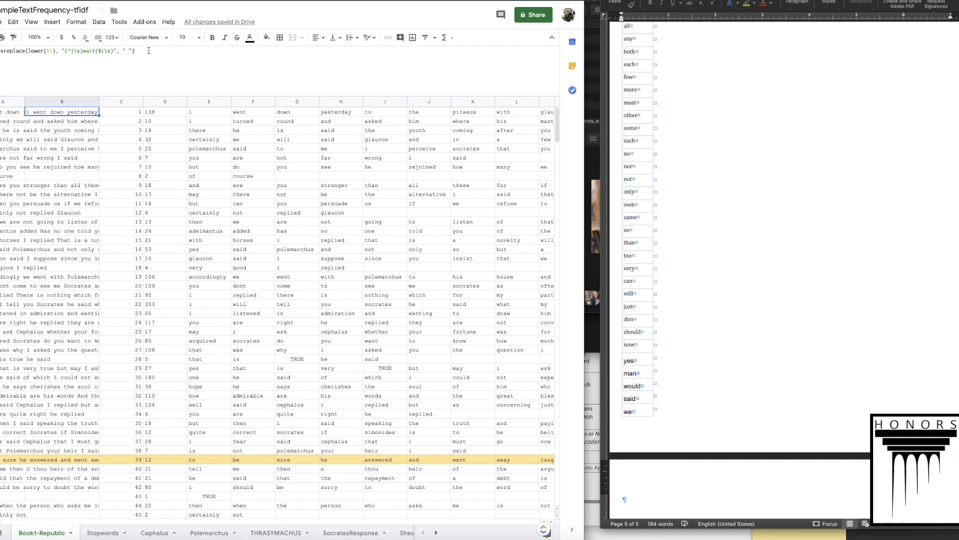
{"action": "double_click", "coordinate": [93, 51]}
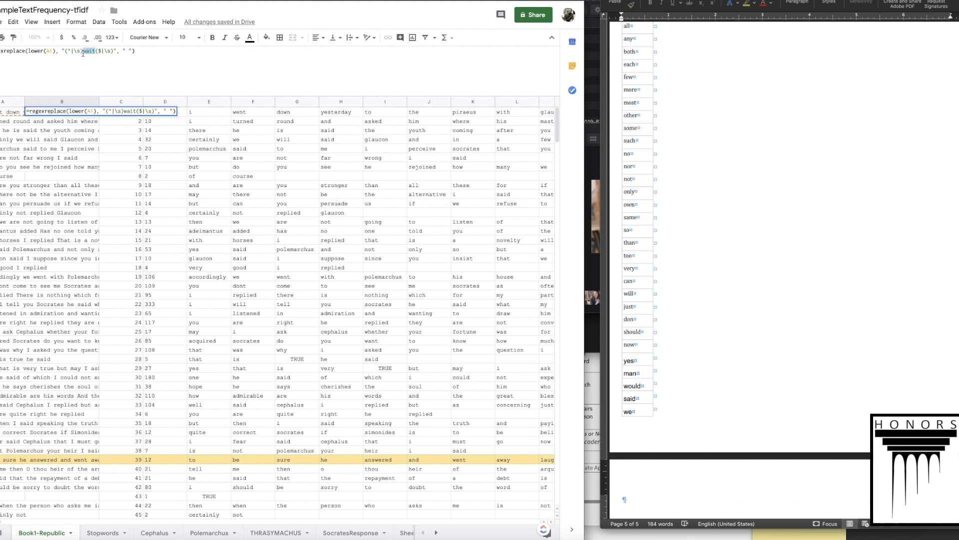
{"action": "left_click", "coordinate": [108, 533]}
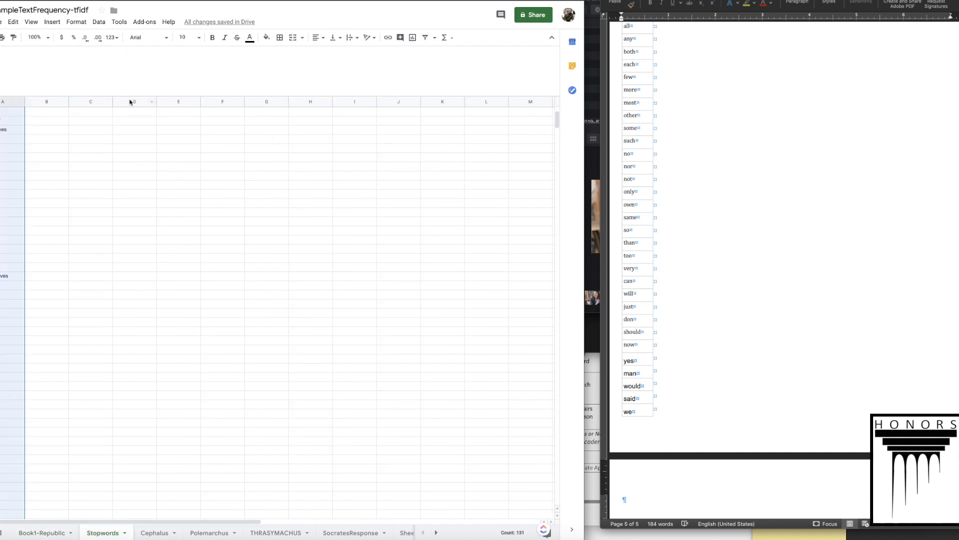
{"action": "left_click_drag", "start_coordinate": [130, 96], "coordinate": [130, 64]}
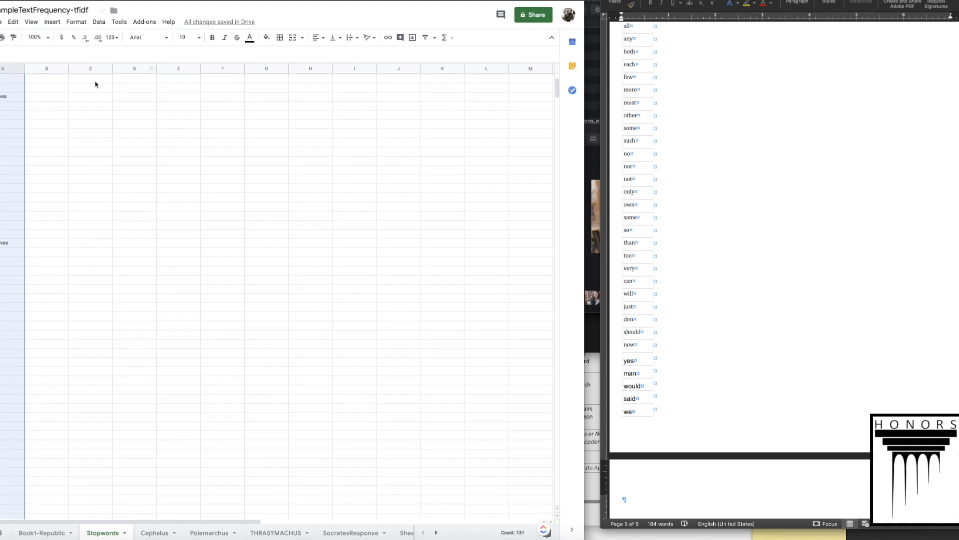
{"action": "left_click", "coordinate": [95, 80]}
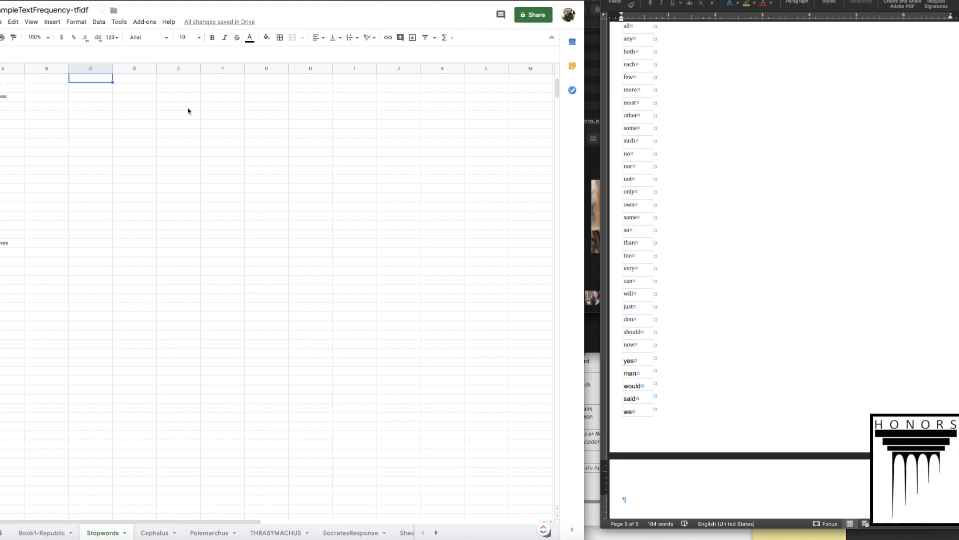
{"action": "scroll", "coordinate": [220, 251], "scroll_direction": "up", "scroll_amount": 3}
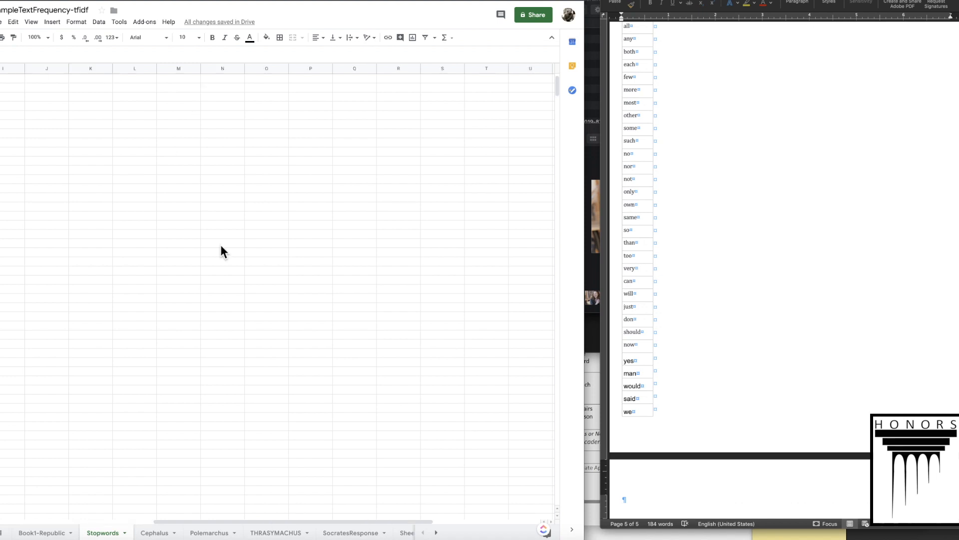
{"action": "scroll", "coordinate": [103, 454], "scroll_direction": "up", "scroll_amount": 1}
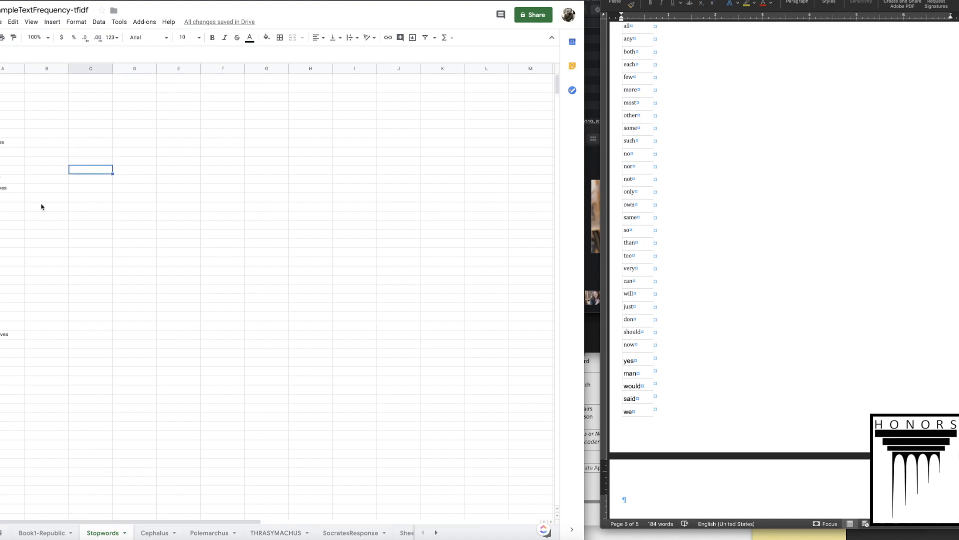
Step: Enter =concat(A:A, "|") in C1 of the Stopwords sheet and reopen the formula for editing
{"action": "left_click", "coordinate": [84, 78]}
{"action": "type", "text": "=concat"}
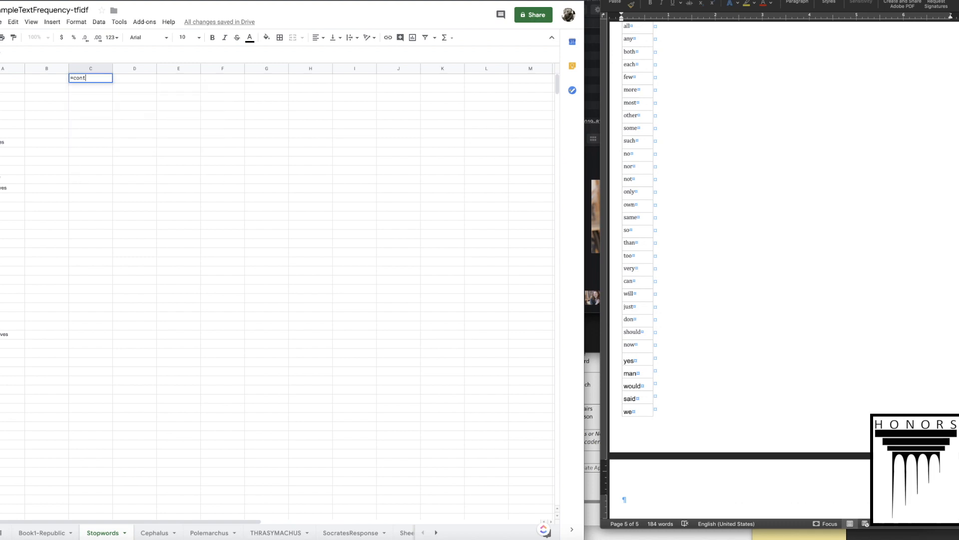
{"action": "type", "text": "(A"}
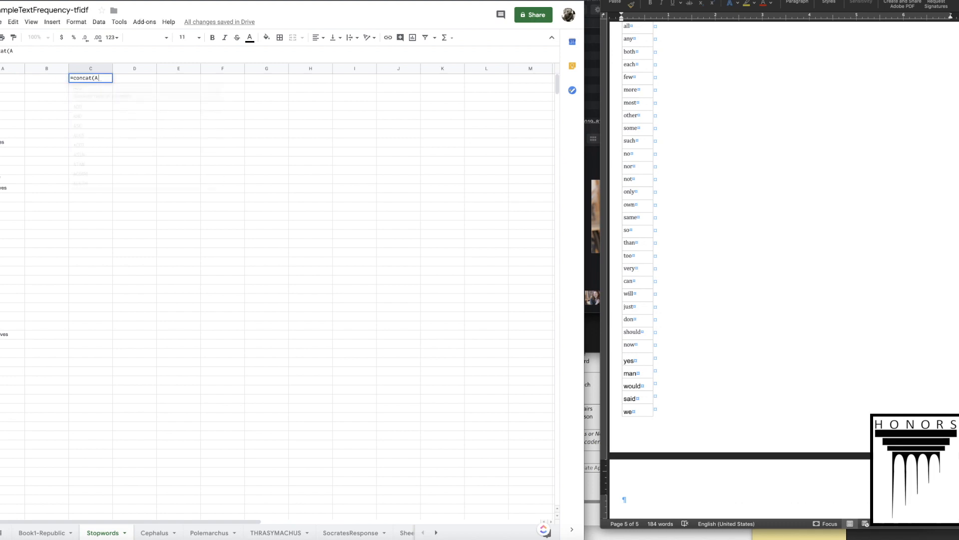
{"action": "left_click", "coordinate": [17, 70]}
{"action": "type", "text": ", "}
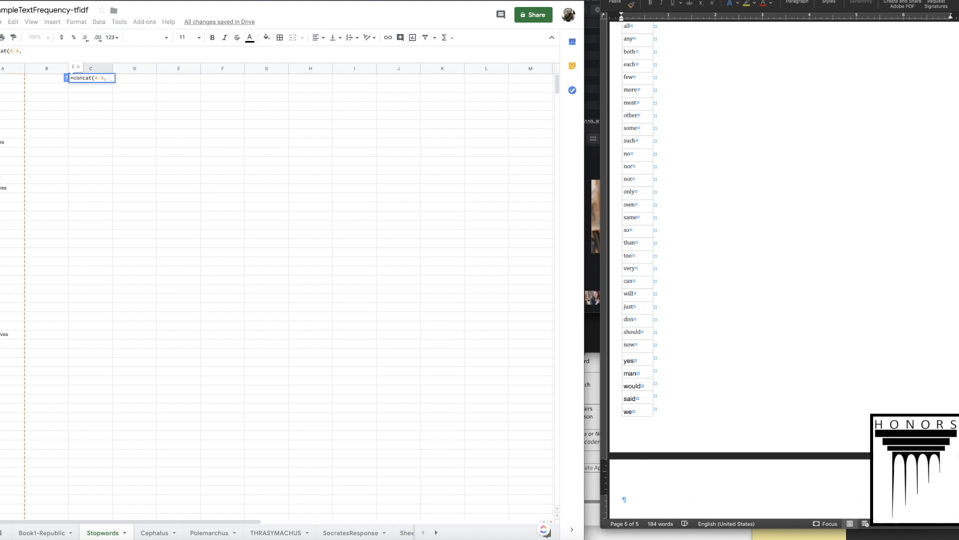
{"action": "type", "text": "\"|\")"}
{"action": "key", "text": "Return"}
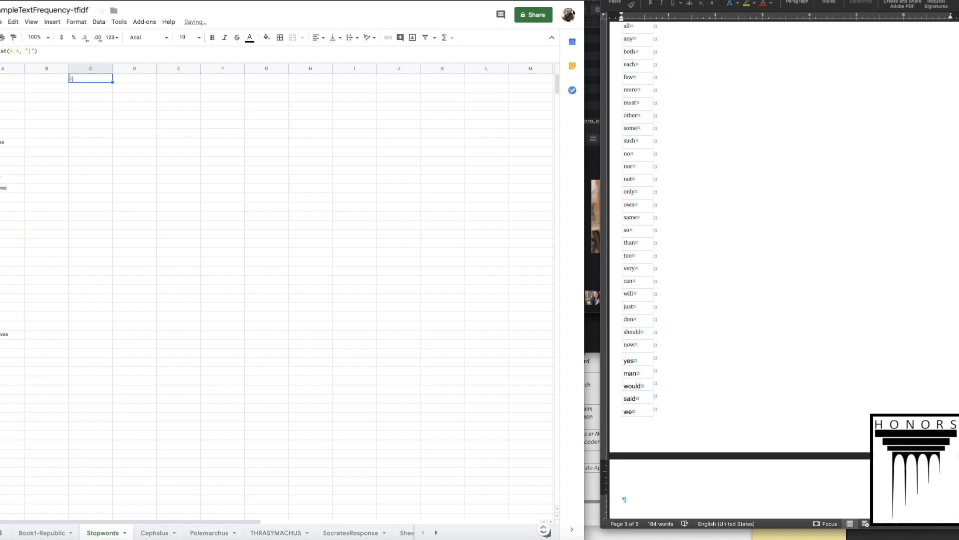
{"action": "key", "text": "Return"}
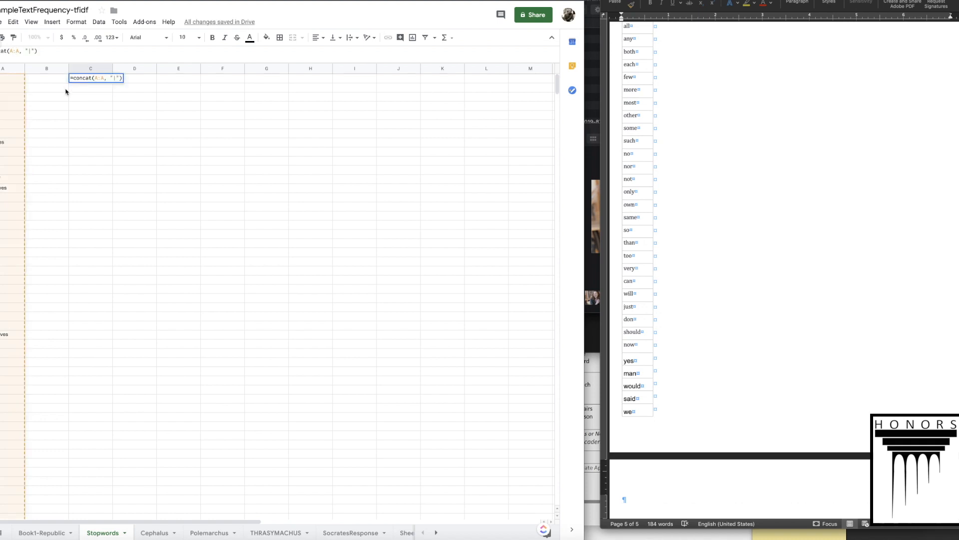
Step: Limit the range in the C1 CONCAT formula to A1:A131
{"action": "type", "text": "1"}
{"action": "scroll", "coordinate": [9, 236], "scroll_direction": "down", "scroll_amount": 5}
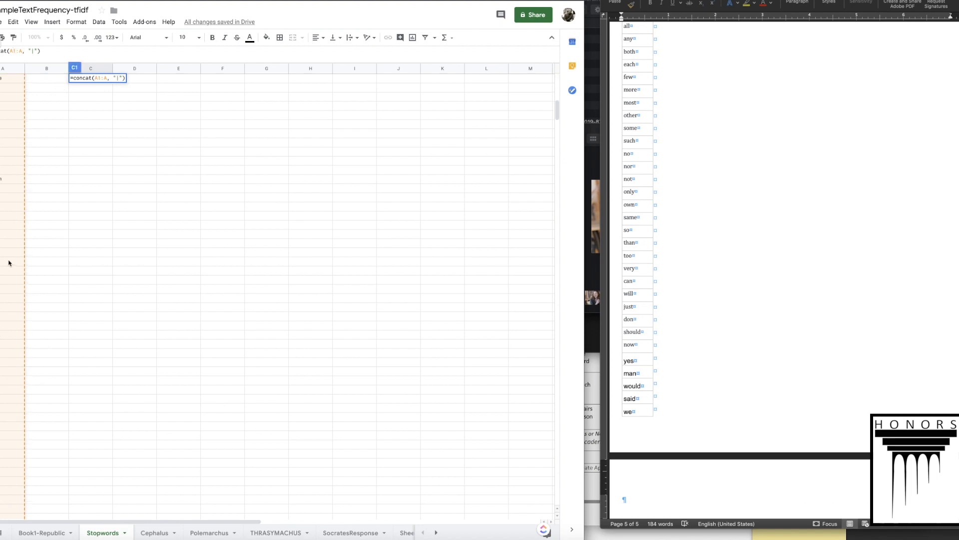
{"action": "scroll", "coordinate": [9, 258], "scroll_direction": "up", "scroll_amount": 5}
{"action": "type", "text": "131"}
{"action": "key", "text": "Return"}
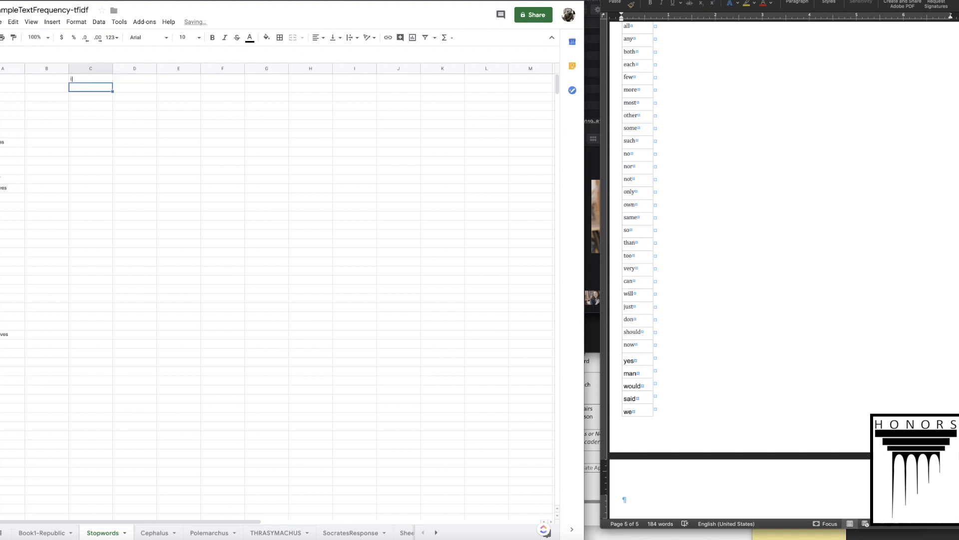
{"action": "left_click", "coordinate": [64, 52]}
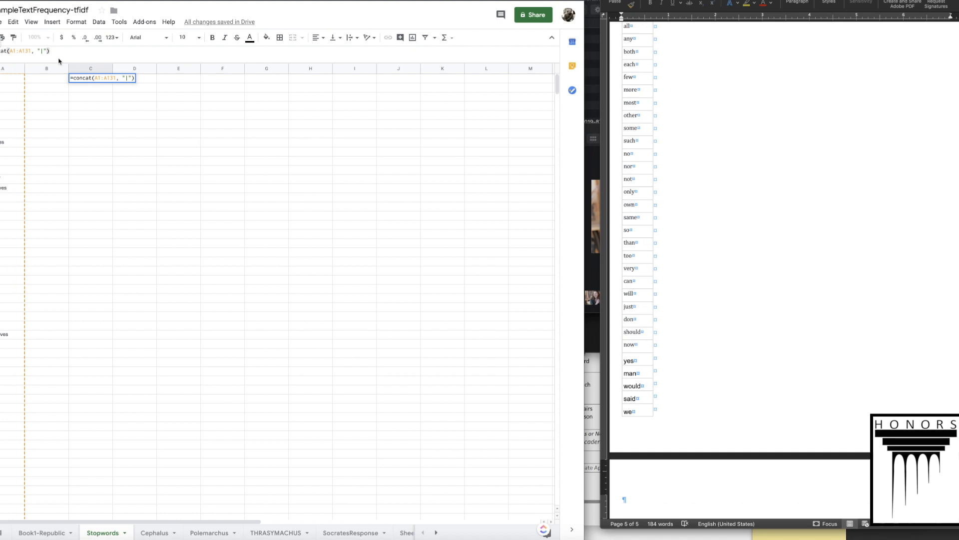
{"action": "left_click", "coordinate": [85, 99]}
Step: Replace the CONCAT formula in C1 with textjoin("|",TRUE,A:A) to join the stopwords in column A
{"action": "left_click", "coordinate": [84, 80]}
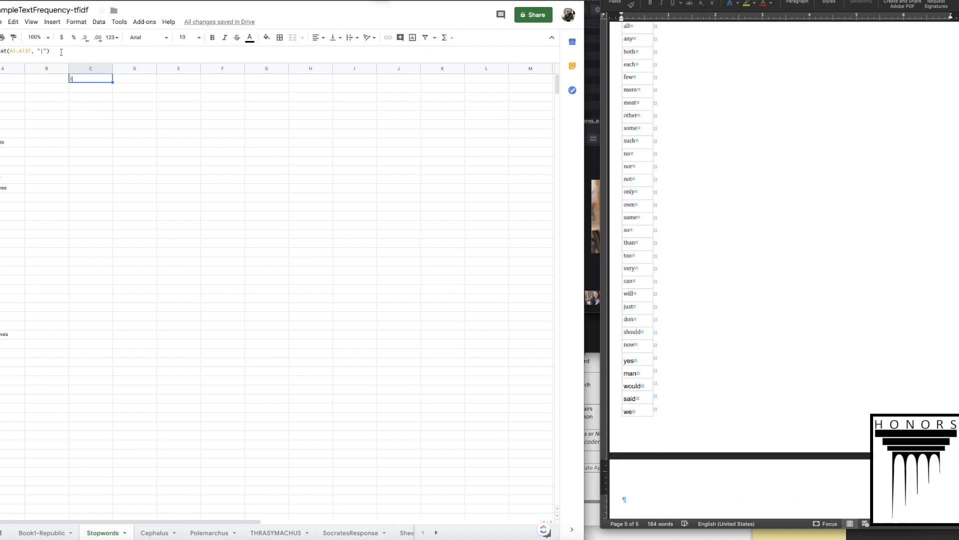
{"action": "left_click_drag", "start_coordinate": [73, 52], "coordinate": [0, 51]}
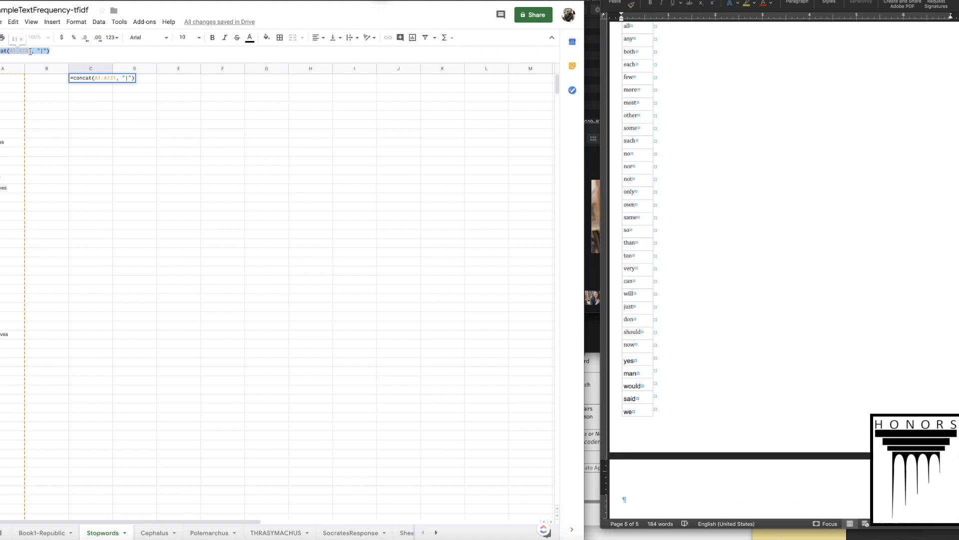
{"action": "type", "text": "=text"}
{"action": "key", "text": "BackSpace"}
{"action": "key", "text": "BackSpace"}
{"action": "key", "text": "BackSpace"}
{"action": "key", "text": "BackSpace"}
{"action": "type", "text": "join"}
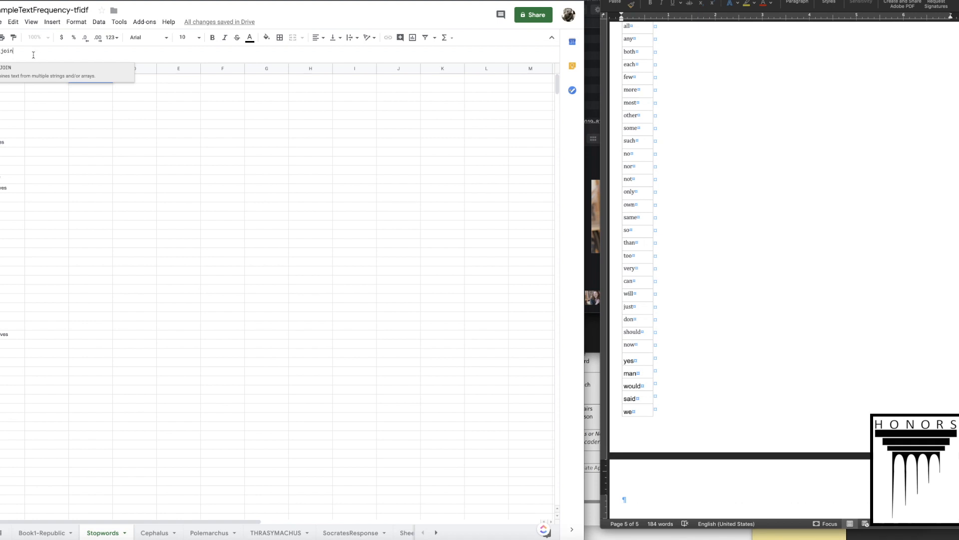
{"action": "type", "text": "("}
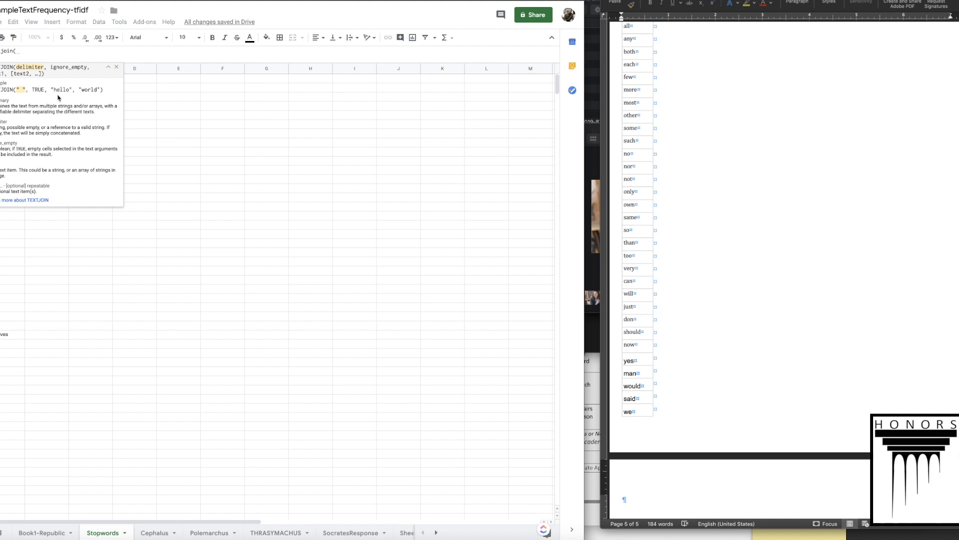
{"action": "left_click_drag", "start_coordinate": [54, 89], "coordinate": [103, 90]}
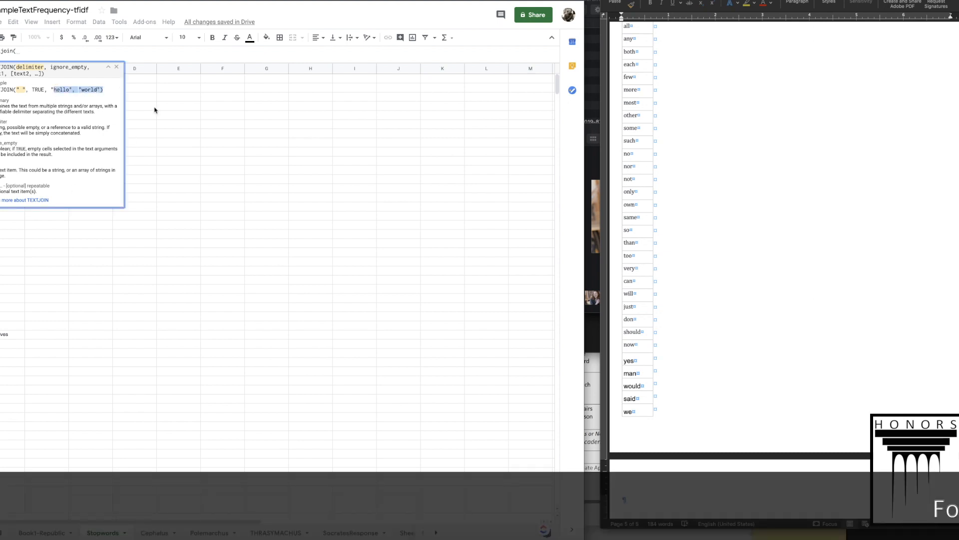
{"action": "left_click", "coordinate": [184, 89]}
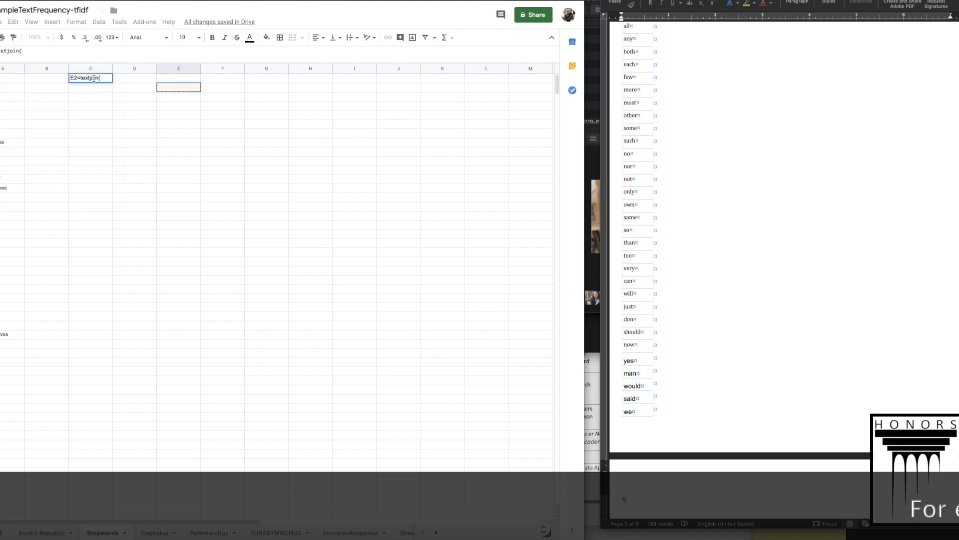
{"action": "type", "text": "\"|\",TRUE,A:A"}
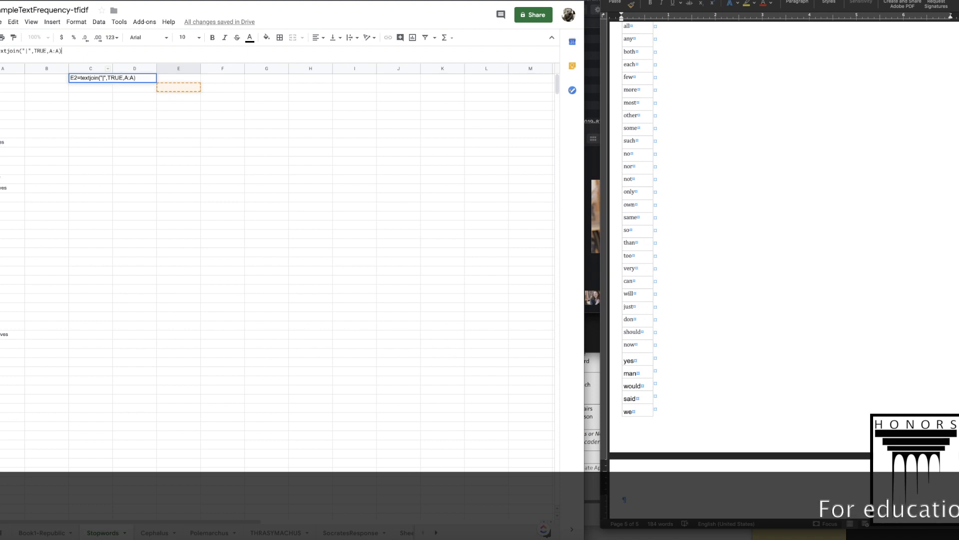
{"action": "key", "text": "Return"}
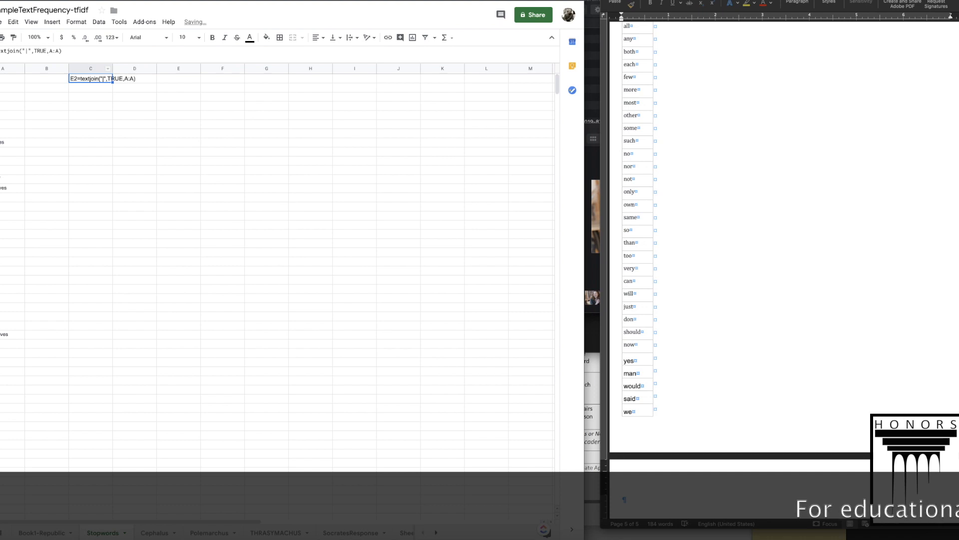
Step: Remove the stray E2 reference before the equals sign in C1 so the TEXTJOIN formula calculates
{"action": "triple_click", "coordinate": [30, 51]}
{"action": "left_click", "coordinate": [0, 51]}
{"action": "key", "text": "BackSpace"}
{"action": "key", "text": "BackSpace"}
{"action": "key", "text": "Return"}
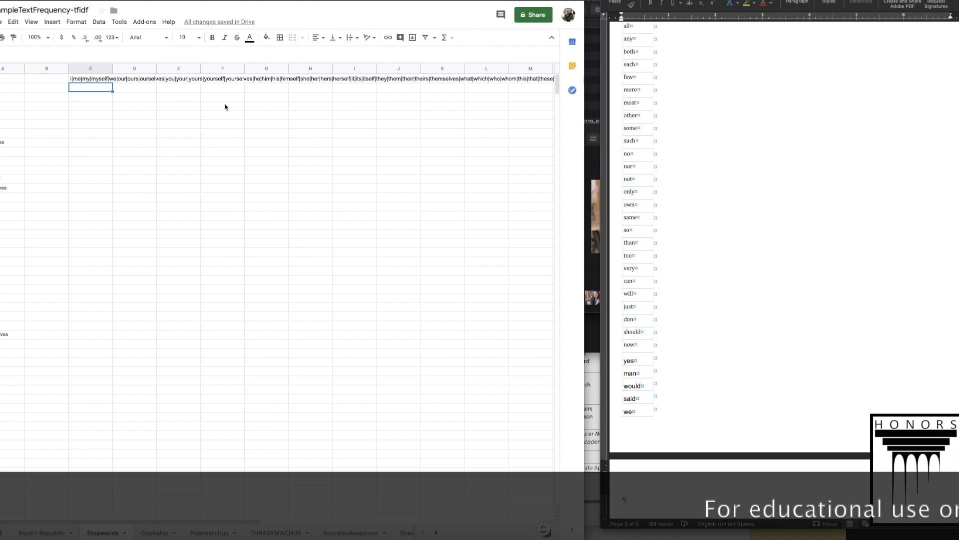
Step: Review the "|" delimiter in the C1 TEXTJOIN formula, leaving the formula as it is
{"action": "key", "text": "ctrl+z"}
{"action": "key", "text": "ctrl+shift+z"}
{"action": "left_click", "coordinate": [91, 94]}
{"action": "left_click", "coordinate": [86, 80]}
{"action": "double_click", "coordinate": [20, 51]}
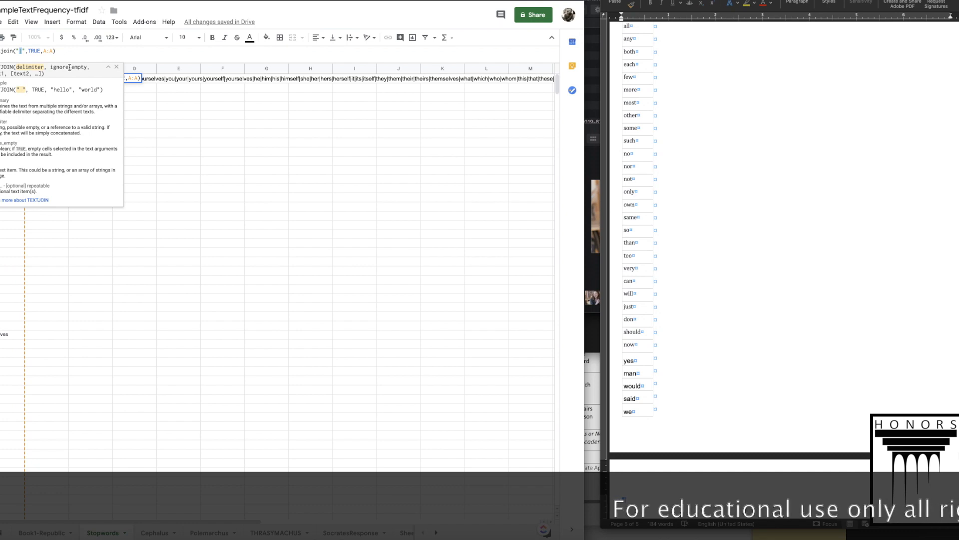
{"action": "key", "text": "Escape"}
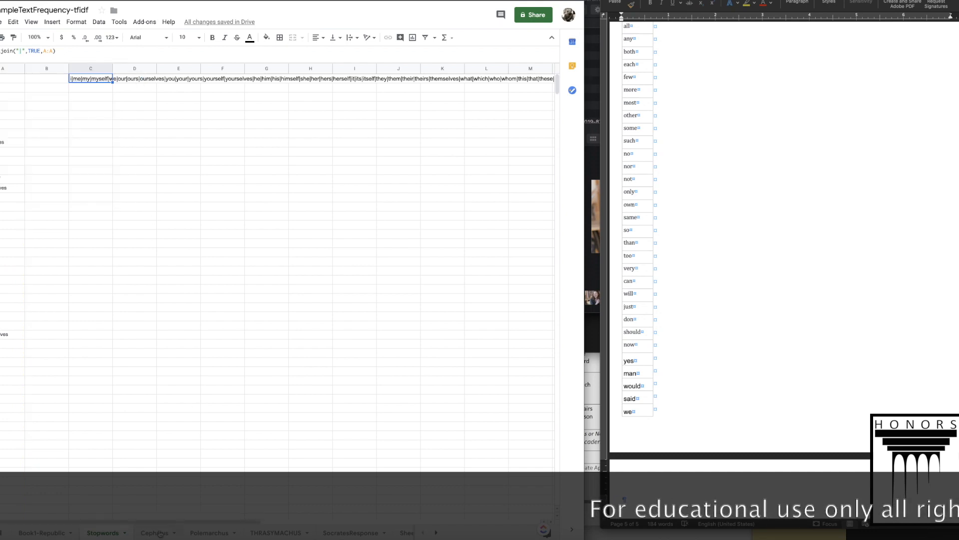
Step: Replace the TEXTJOIN delimiter in Stopwords C1 with ($|\s), copied from the Book1-Republic B1 formula
{"action": "left_click", "coordinate": [44, 532]}
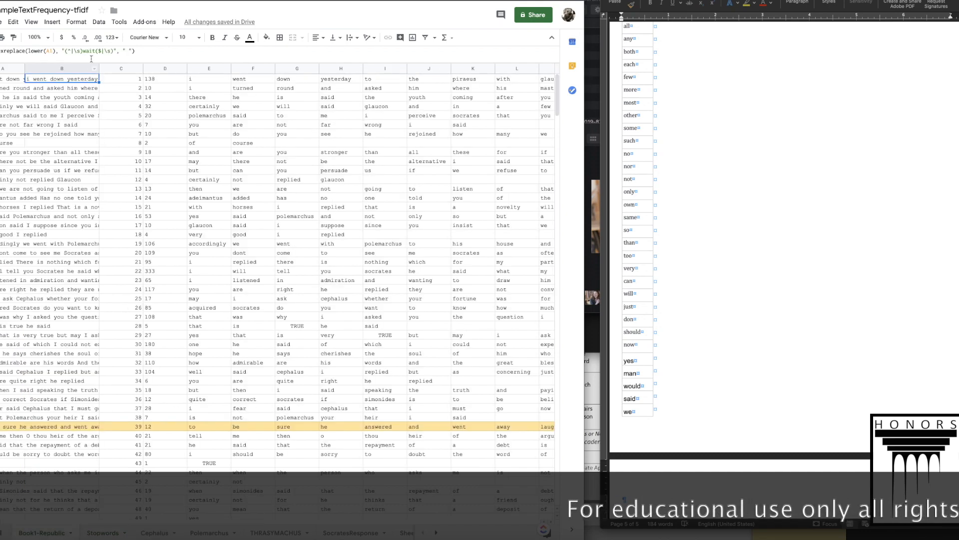
{"action": "double_click", "coordinate": [67, 51]}
{"action": "left_click_drag", "start_coordinate": [63, 50], "coordinate": [95, 51]}
{"action": "key", "text": "ctrl+c"}
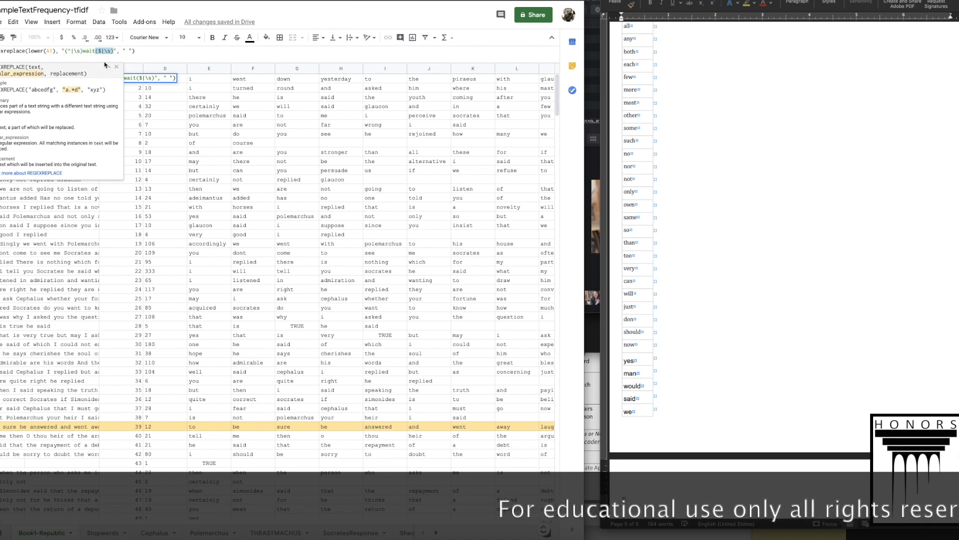
{"action": "left_click", "coordinate": [103, 533]}
{"action": "double_click", "coordinate": [25, 51]}
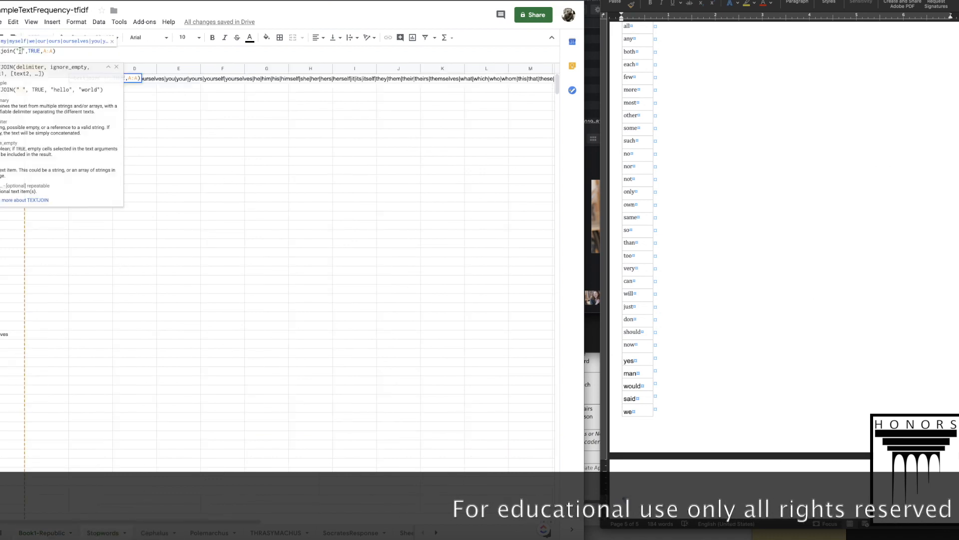
{"action": "key", "text": "ctrl+v"}
{"action": "key", "text": "Return"}
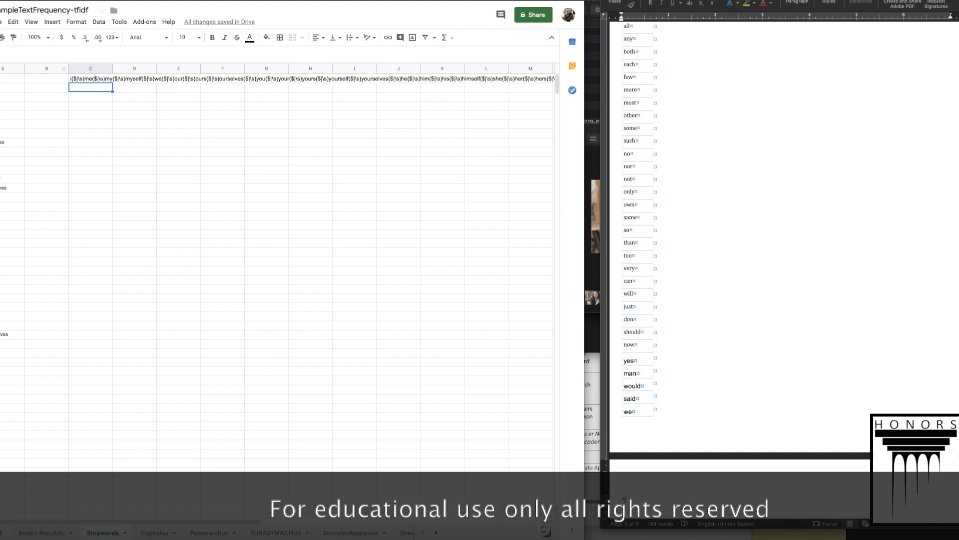
Step: Extend the Stopwords C1 TEXTJOIN delimiter to "($|\s),(^|\s)", taking the added pattern from the Book1-Republic B1 formula
{"action": "left_click", "coordinate": [50, 531]}
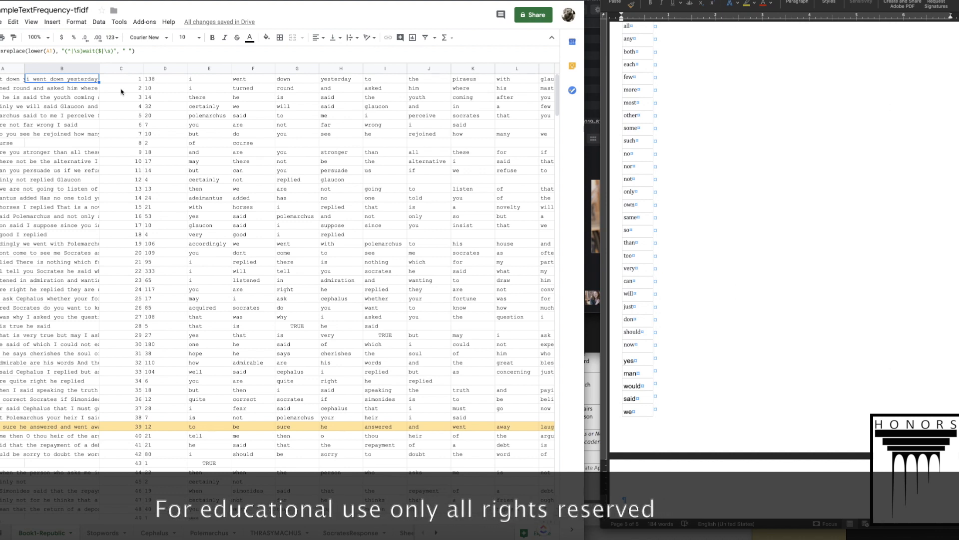
{"action": "left_click_drag", "start_coordinate": [82, 51], "coordinate": [66, 51]}
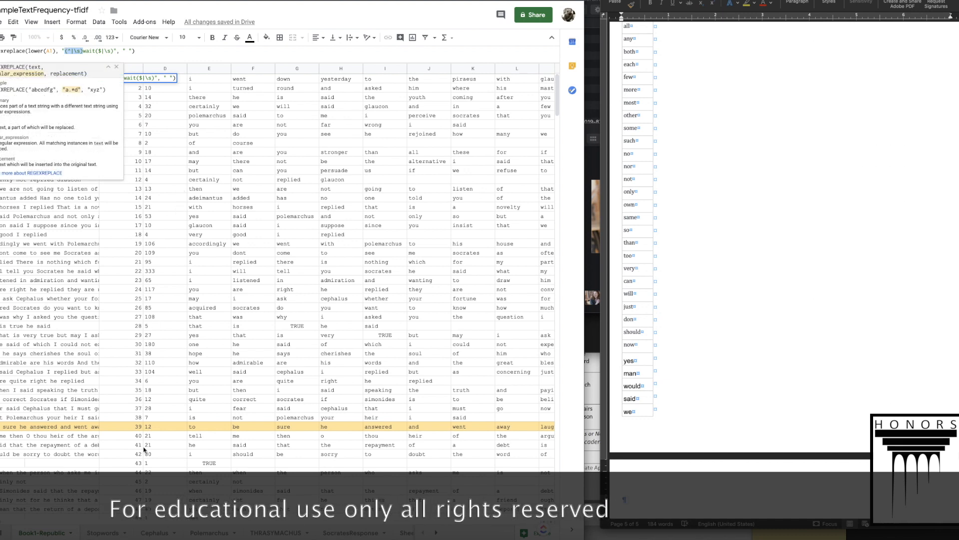
{"action": "left_click", "coordinate": [124, 532]}
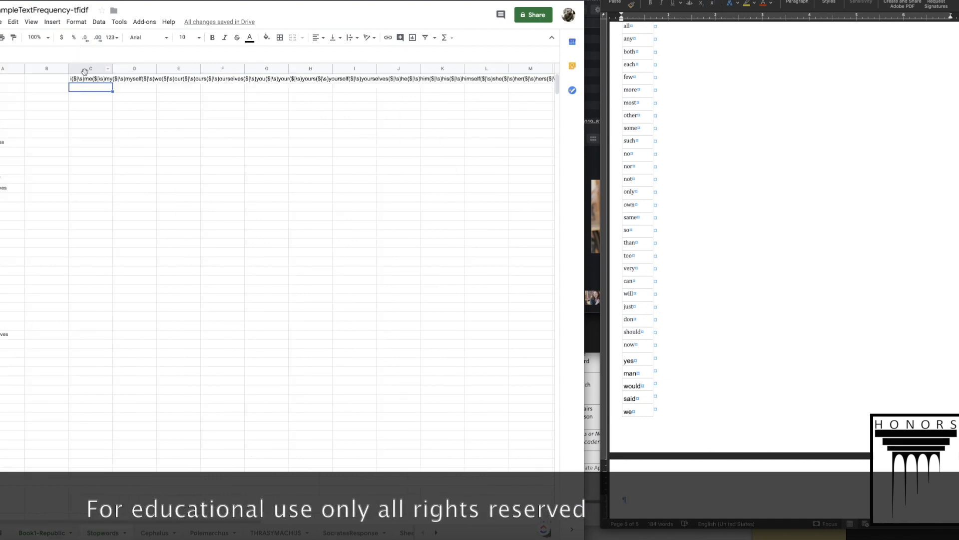
{"action": "left_click", "coordinate": [86, 80]}
{"action": "left_click", "coordinate": [37, 51]}
{"action": "type", "text": "(^|\\s)"}
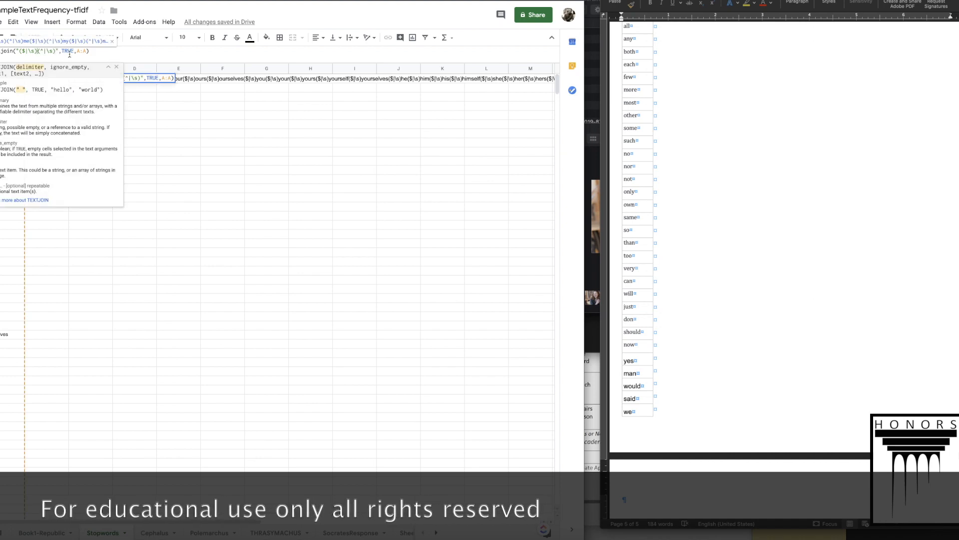
{"action": "type", "text": ","}
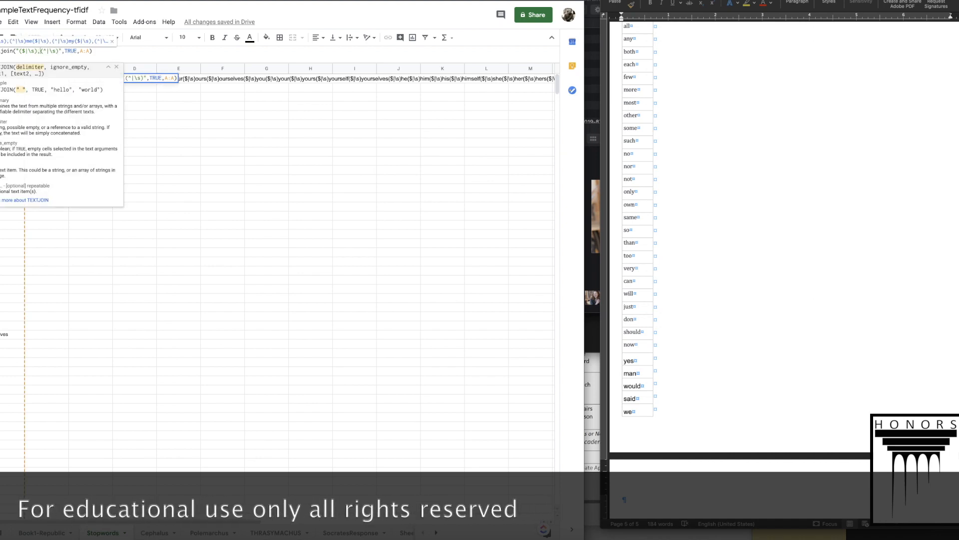
{"action": "left_click", "coordinate": [160, 56]}
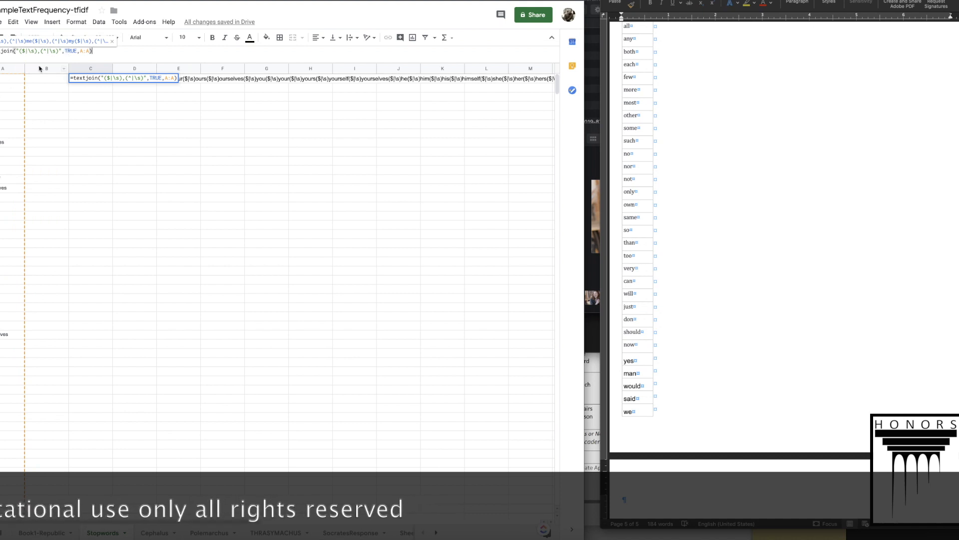
{"action": "key", "text": "Return"}
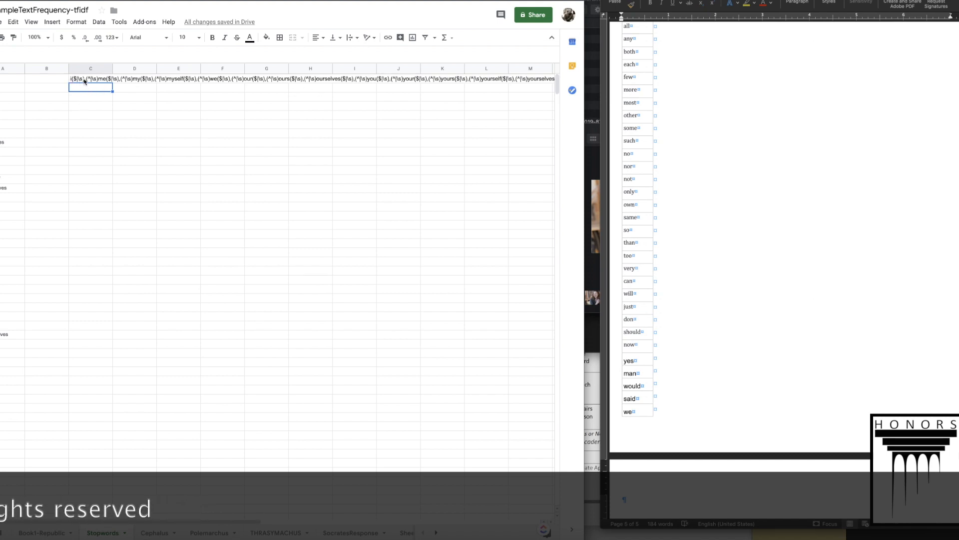
{"action": "left_click", "coordinate": [93, 99]}
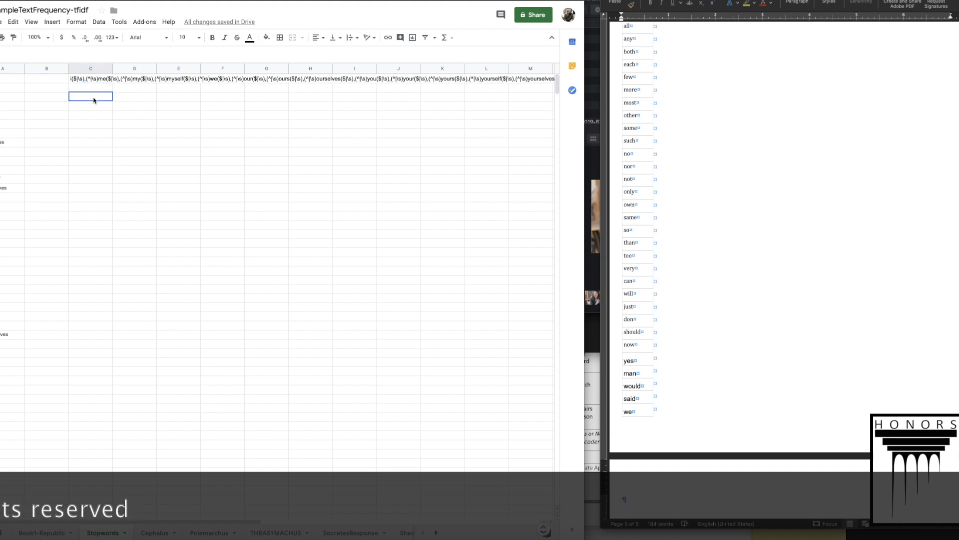
{"action": "left_click", "coordinate": [94, 78]}
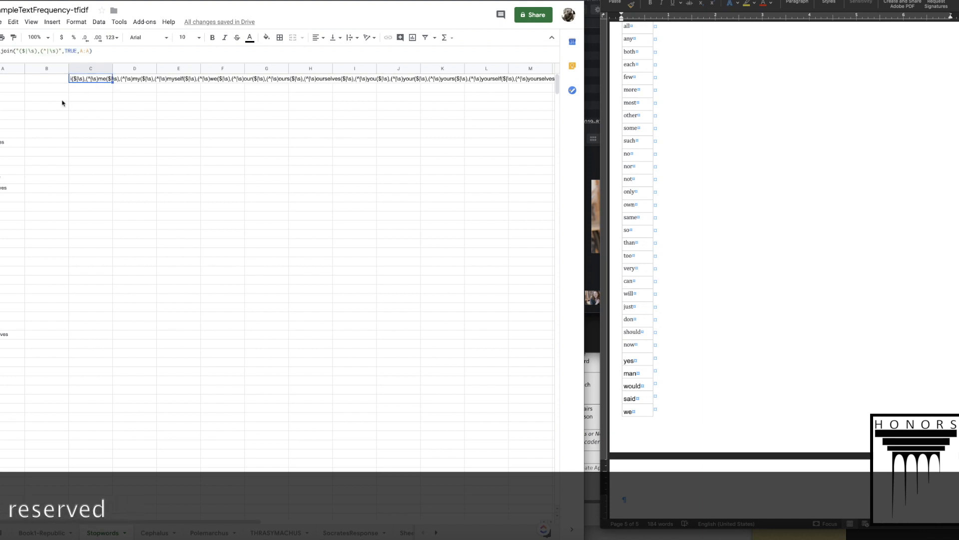
Step: In the Book1-Republic B1 formula, replace the word wait with a closing quotation mark and an ampersand after (^|\s)
{"action": "left_click", "coordinate": [52, 533]}
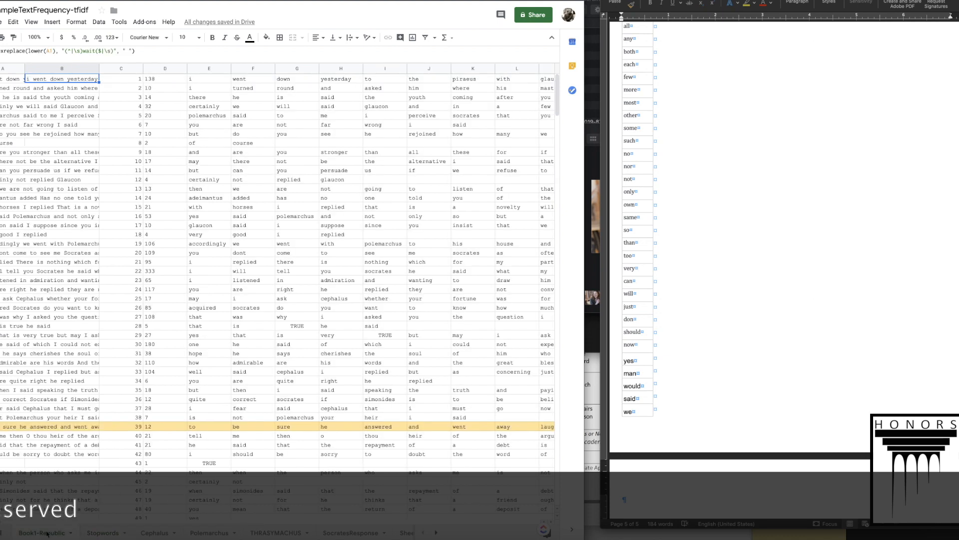
{"action": "left_click", "coordinate": [108, 53]}
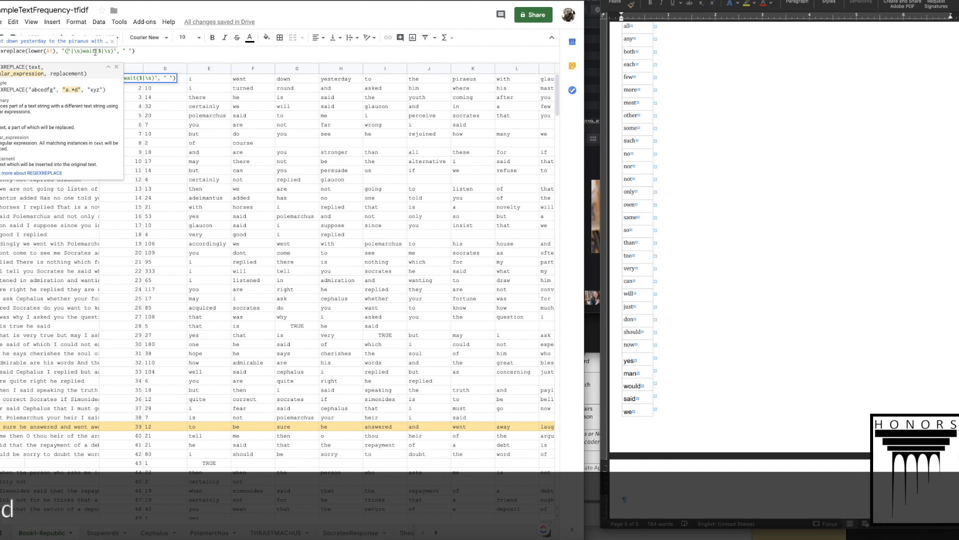
{"action": "left_click_drag", "start_coordinate": [95, 52], "coordinate": [83, 52]}
{"action": "key", "text": "BackSpace"}
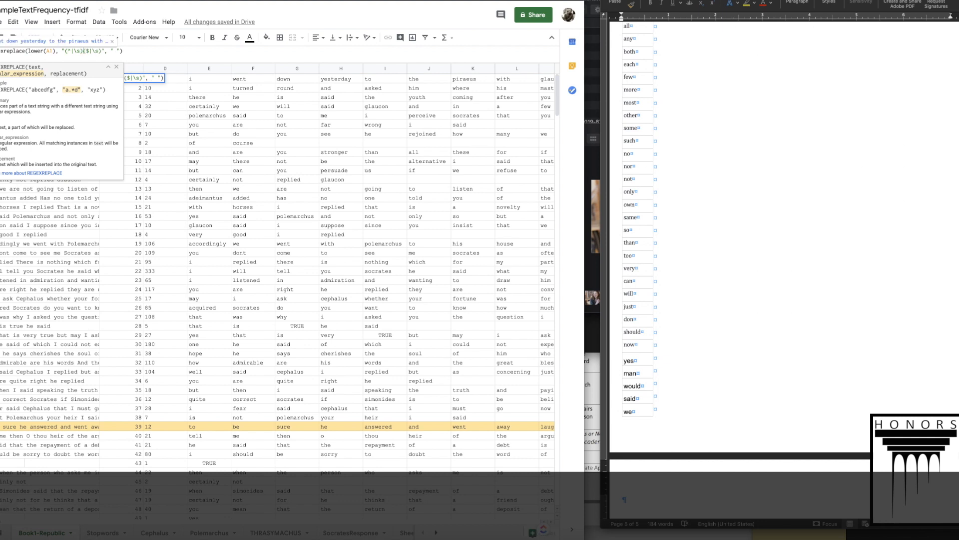
{"action": "type", "text": "\"&"}
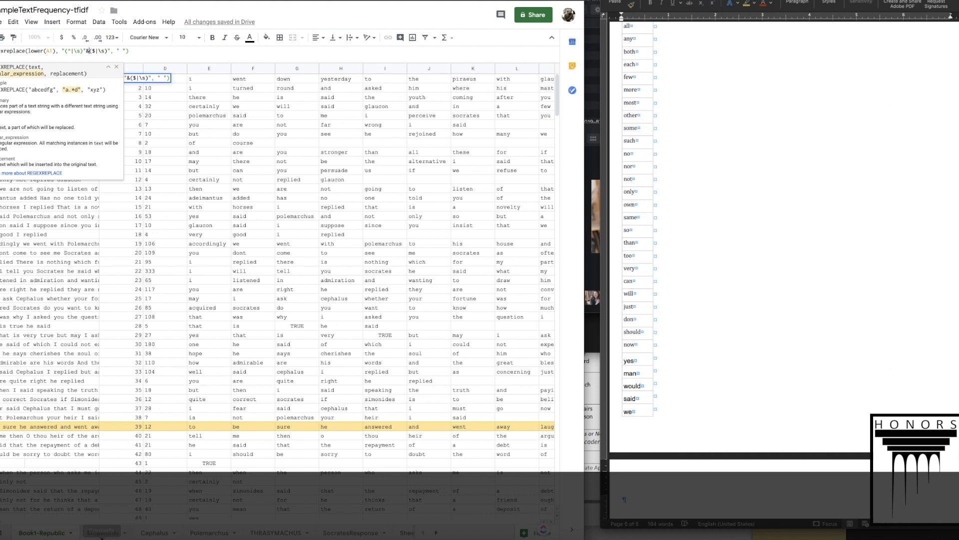
{"action": "left_click", "coordinate": [105, 532]}
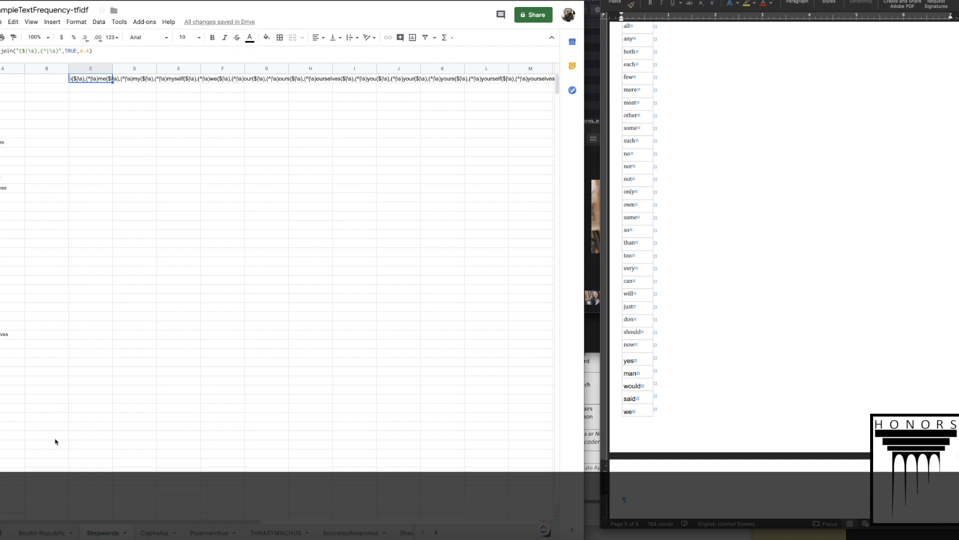
{"action": "left_click", "coordinate": [42, 533]}
Step: Insert the reference Stopword!C1& before ($|\s) in the Book1-Republic B1 formula
{"action": "left_click", "coordinate": [100, 52]}
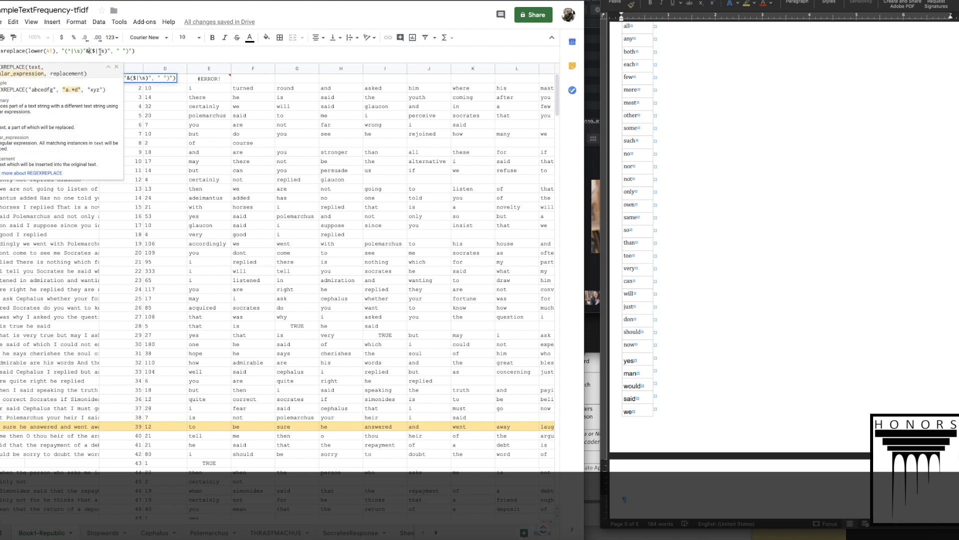
{"action": "type", "text": "So"}
{"action": "key", "text": "BackSpace"}
{"action": "type", "text": "topword!"}
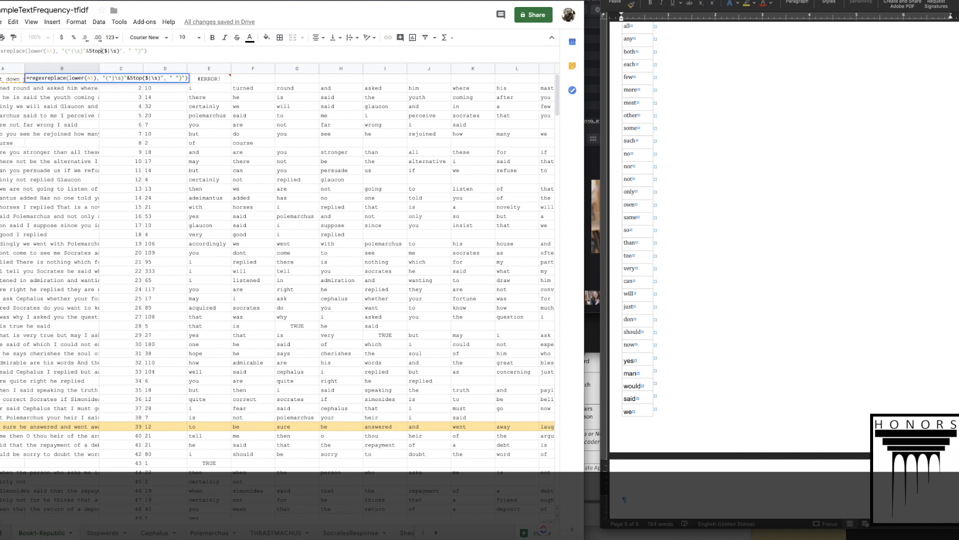
{"action": "type", "text": "C1"}
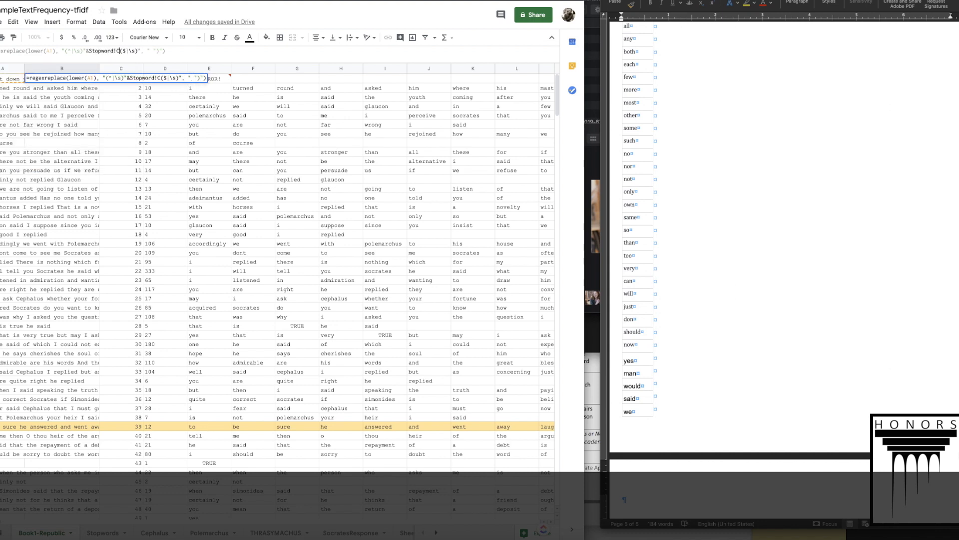
{"action": "type", "text": "&"}
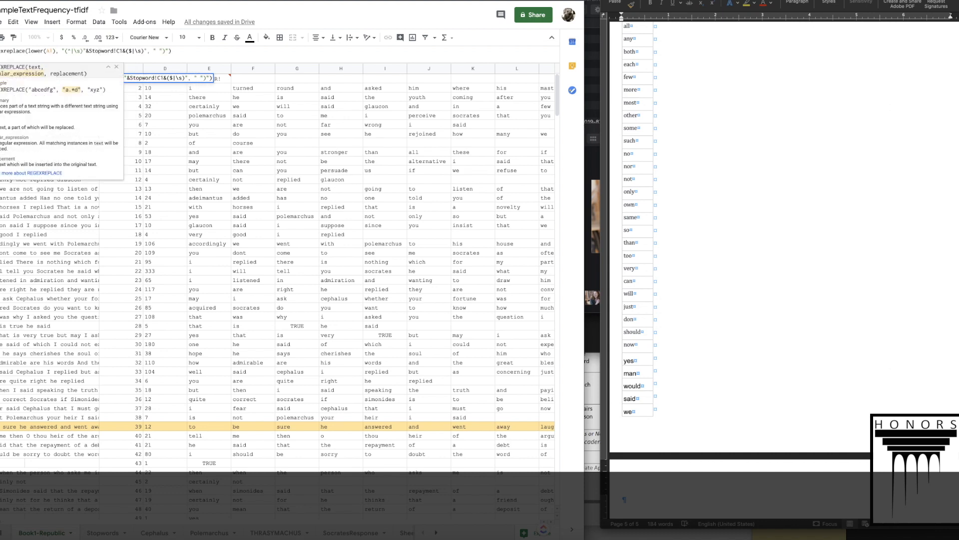
{"action": "left_click", "coordinate": [173, 51]}
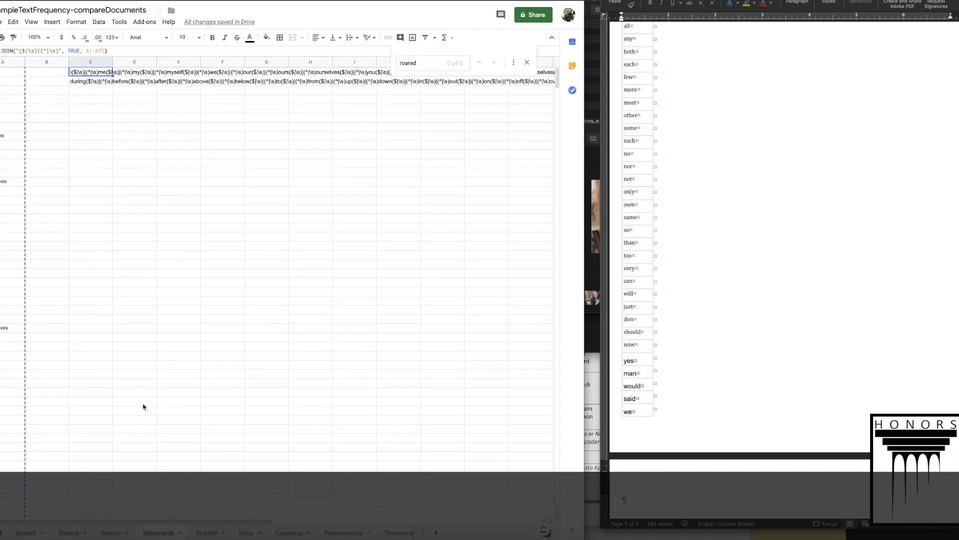
Step: Enclose the B1 formula's search pattern in parentheses, following the REGEXREPLACE formula in Sheet1 of the compareDocuments spreadsheet
{"action": "left_click", "coordinate": [114, 531]}
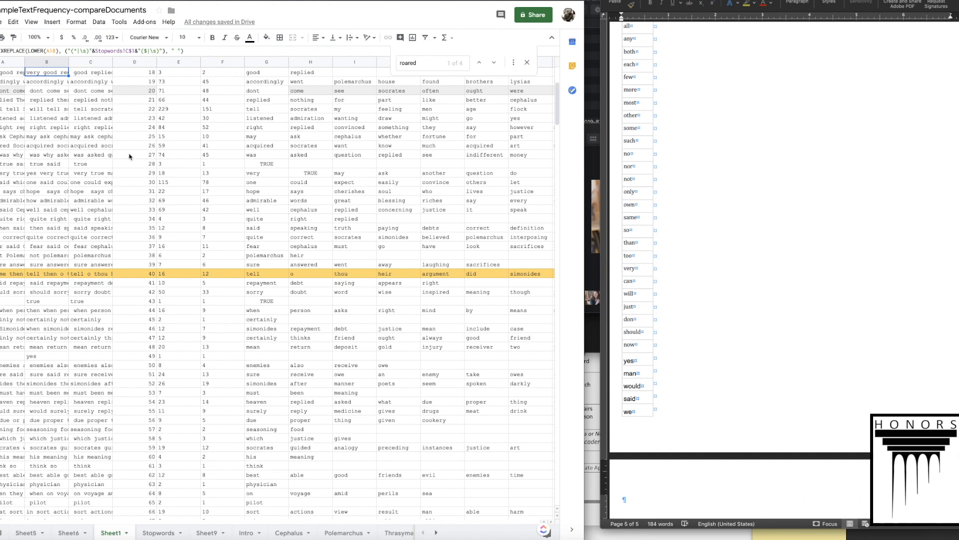
{"action": "left_click", "coordinate": [64, 51]}
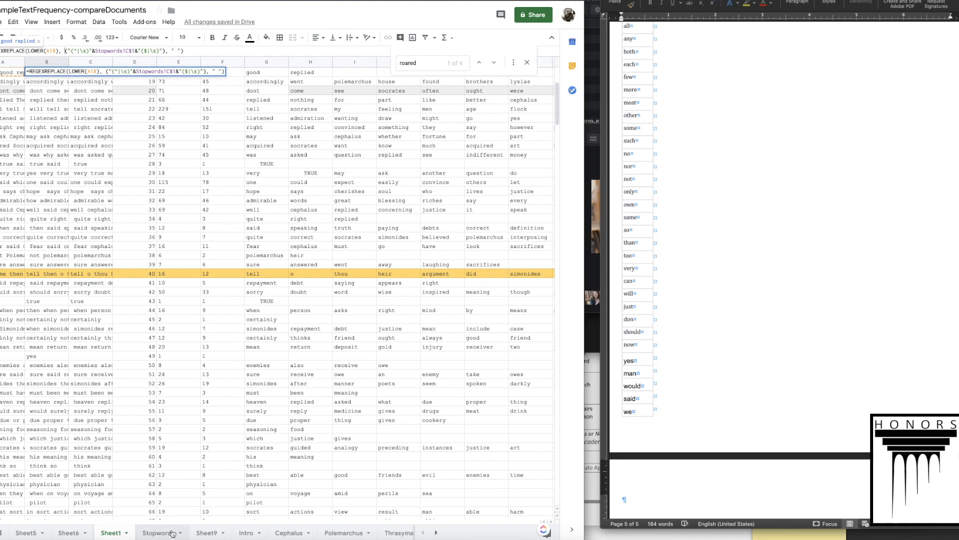
{"action": "key", "text": "ctrl+Tab"}
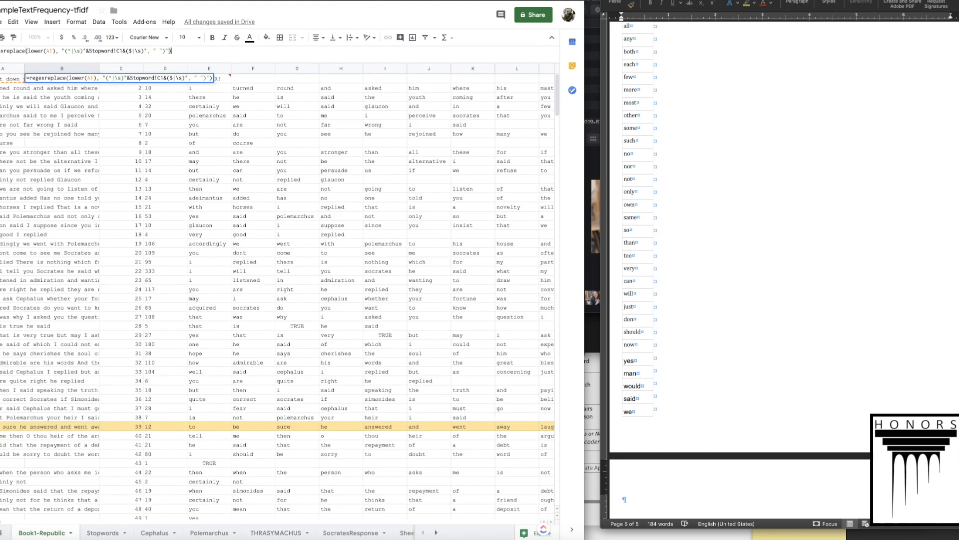
{"action": "left_click", "coordinate": [63, 51]}
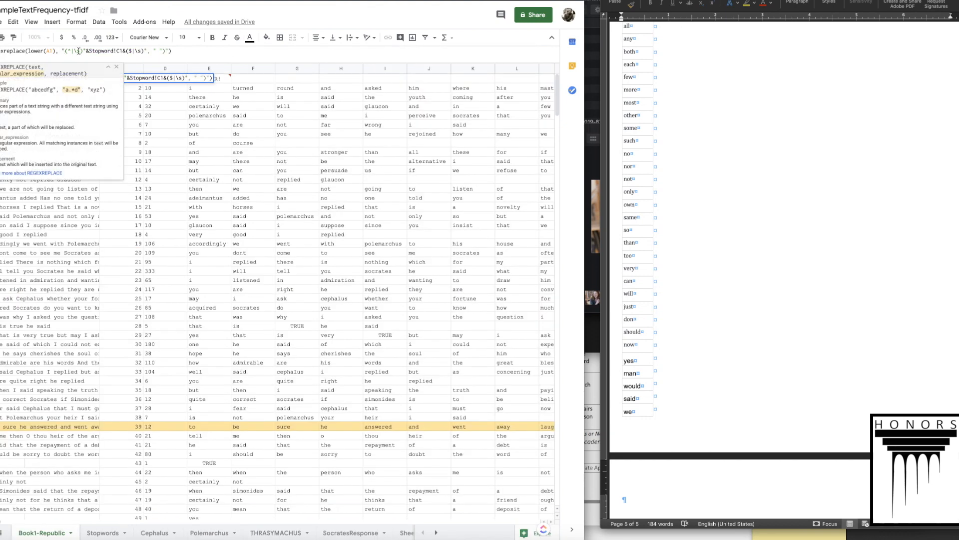
{"action": "type", "text": "(A1"}
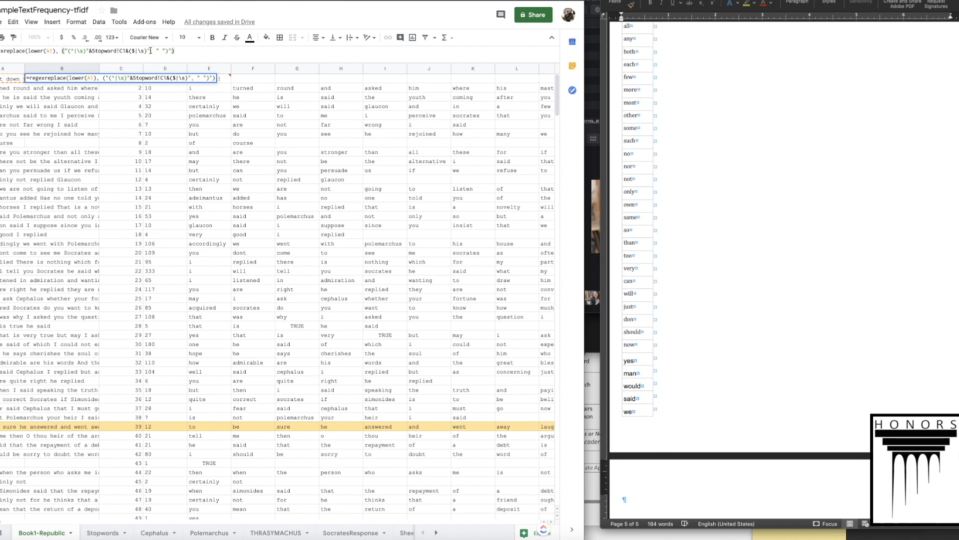
{"action": "type", "text": ")"}
{"action": "left_click", "coordinate": [196, 50]}
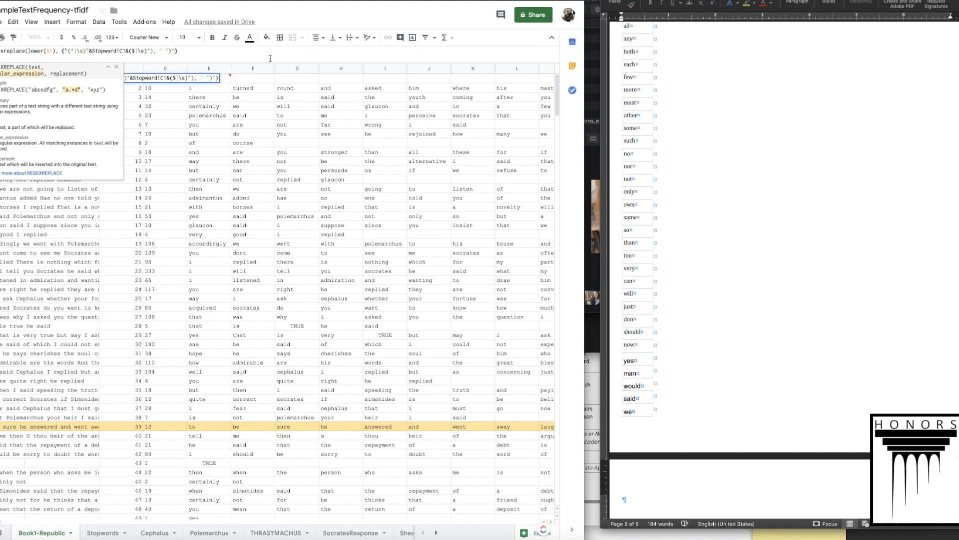
{"action": "left_click", "coordinate": [185, 51]}
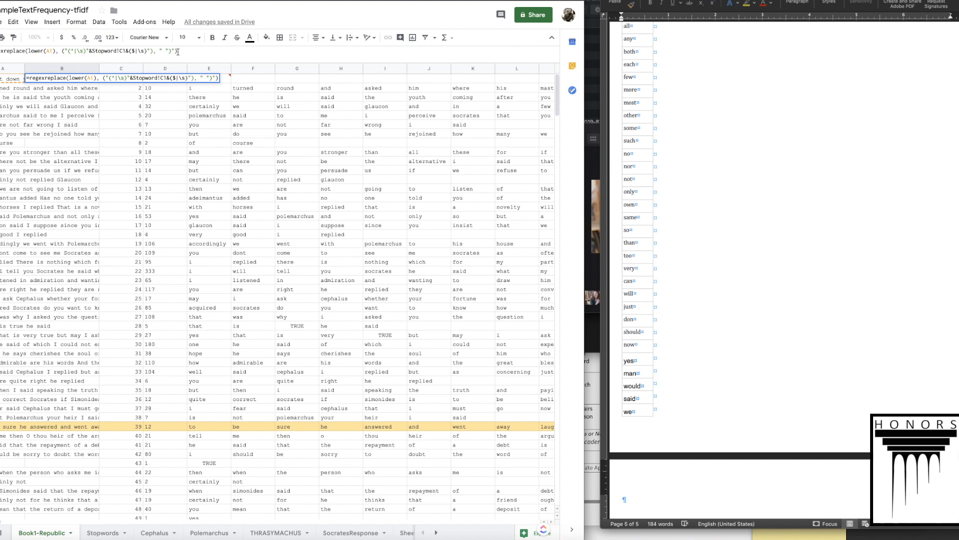
Step: Remove surplus characters from the B1 formula's replacement argument and add the missing quotation mark before ($|\s)
{"action": "left_click", "coordinate": [164, 51]}
{"action": "key", "text": "BackSpace"}
{"action": "key", "text": "BackSpace"}
{"action": "left_click", "coordinate": [126, 51]}
{"action": "type", "text": "\""}
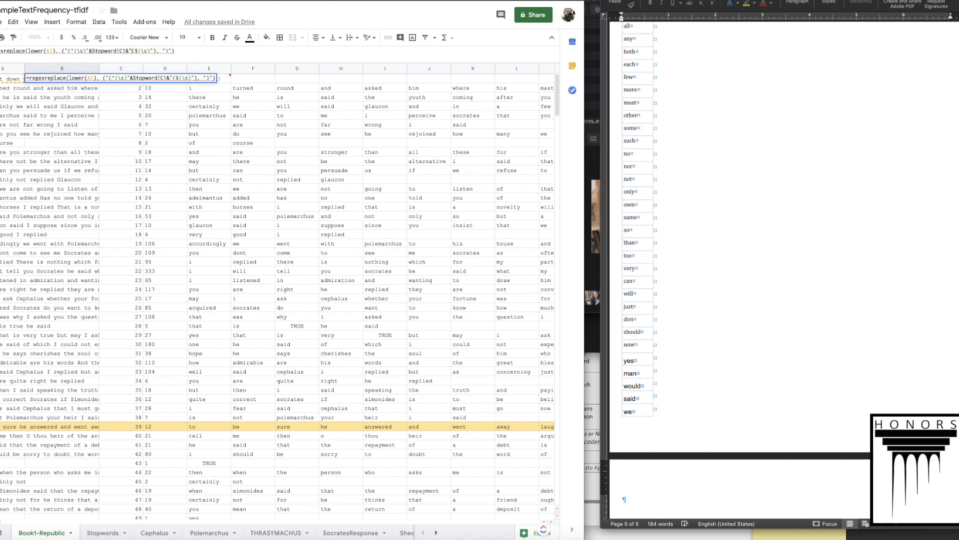
Step: Correct the sheet reference in the B1 formula to Stopwords!C1 and set the replacement text to a single space
{"action": "left_click", "coordinate": [155, 51]}
{"action": "left_click", "coordinate": [117, 51]}
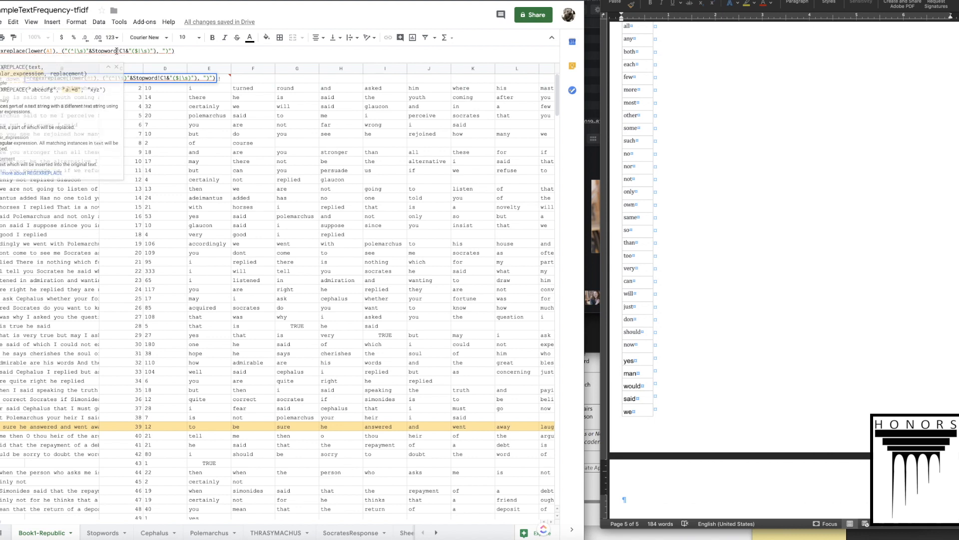
{"action": "type", "text": "s"}
{"action": "left_click", "coordinate": [213, 53]}
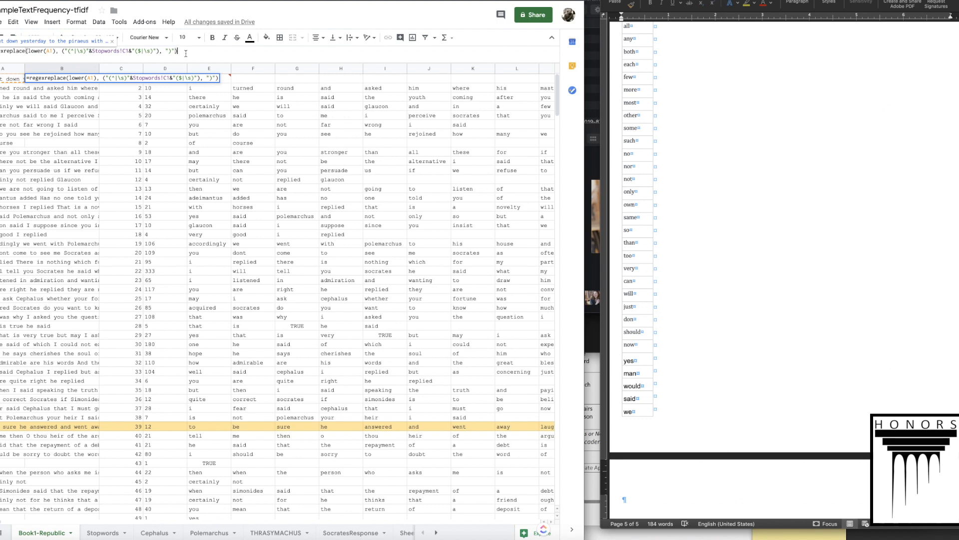
{"action": "left_click", "coordinate": [171, 51]}
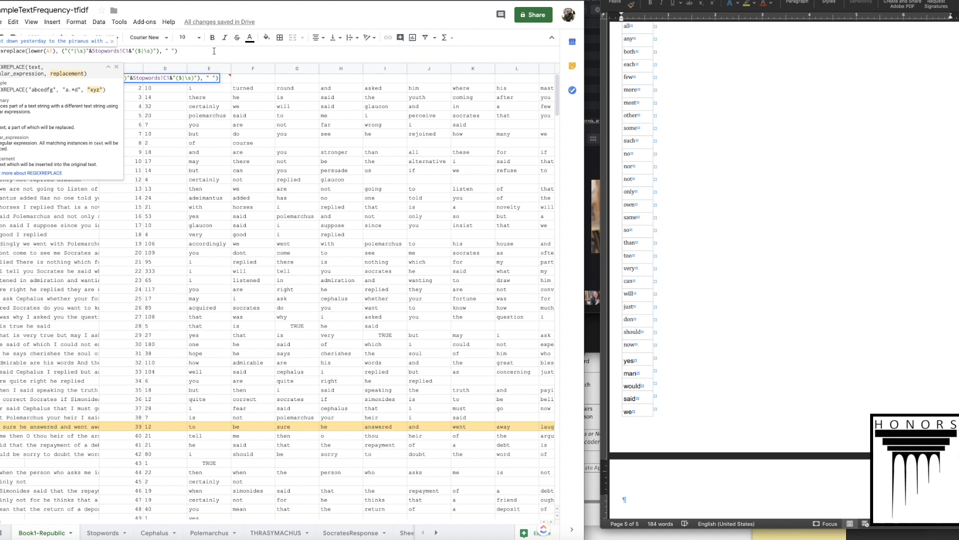
{"action": "left_click", "coordinate": [198, 57]}
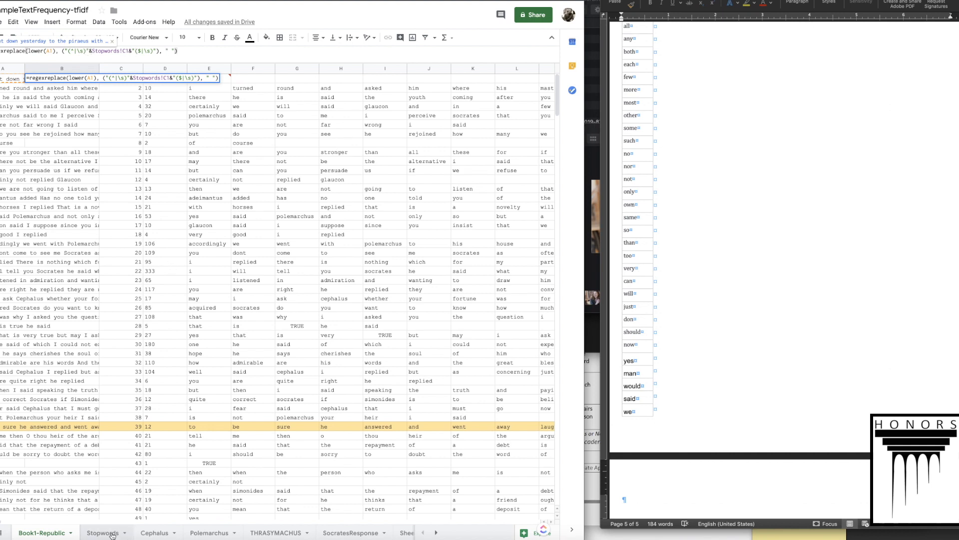
Step: Compare the joined pattern in Stopwords C1 with the REGEXREPLACE formula in Book1-Republic B1 and re-enter the B1 formula
{"action": "left_click", "coordinate": [112, 533]}
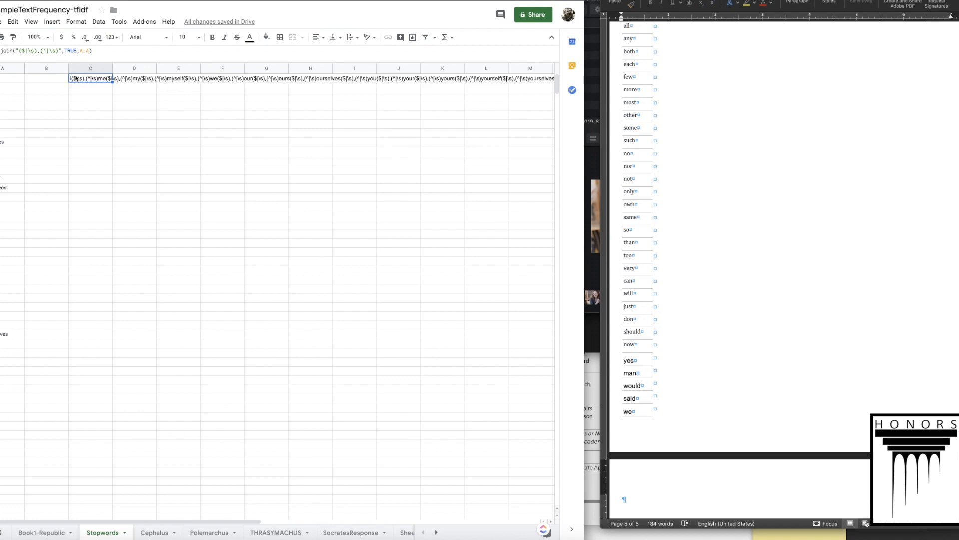
{"action": "left_click", "coordinate": [51, 536]}
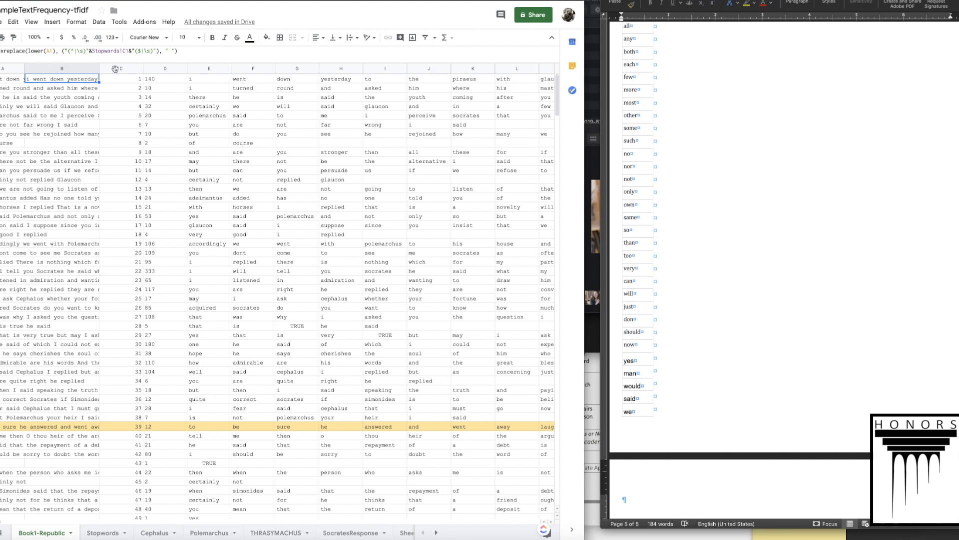
{"action": "left_click", "coordinate": [196, 51]}
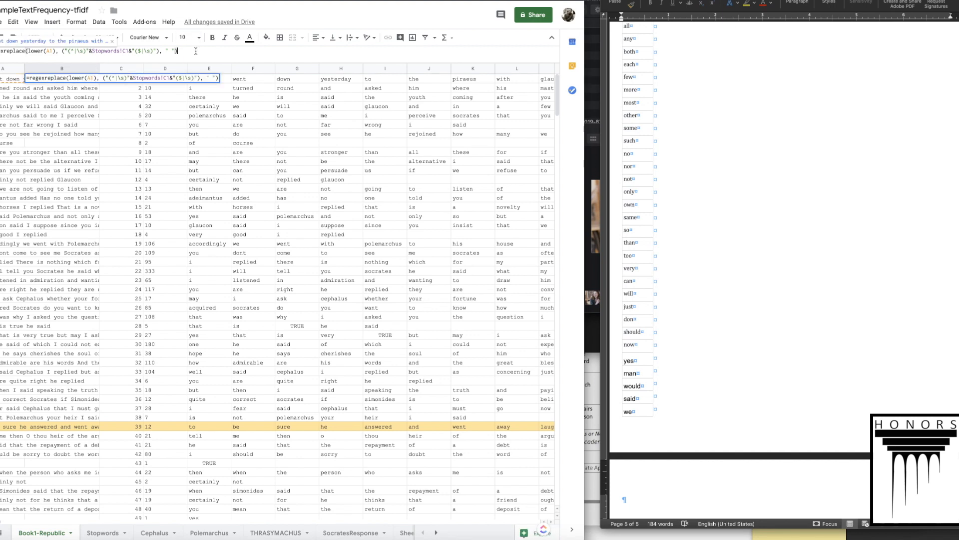
{"action": "key", "text": "Return"}
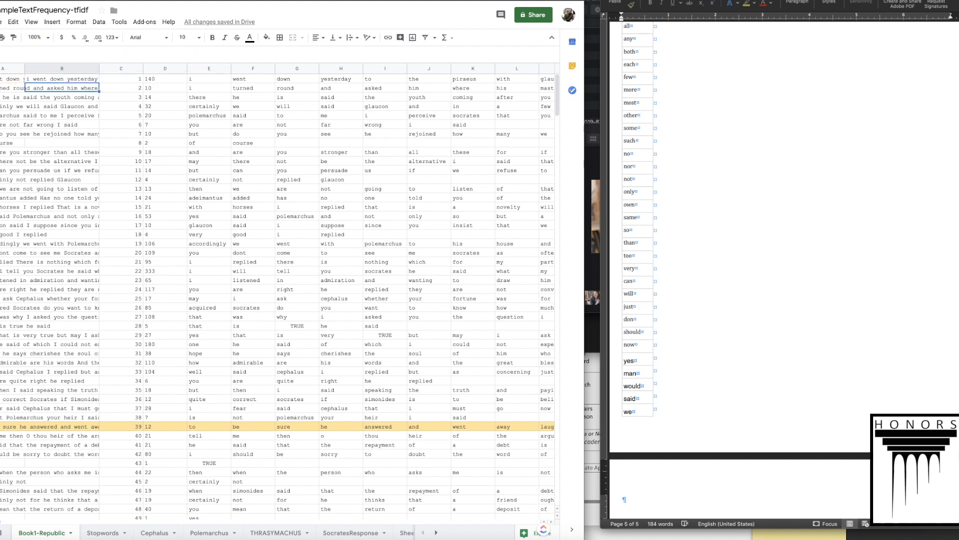
{"action": "key", "text": "Up"}
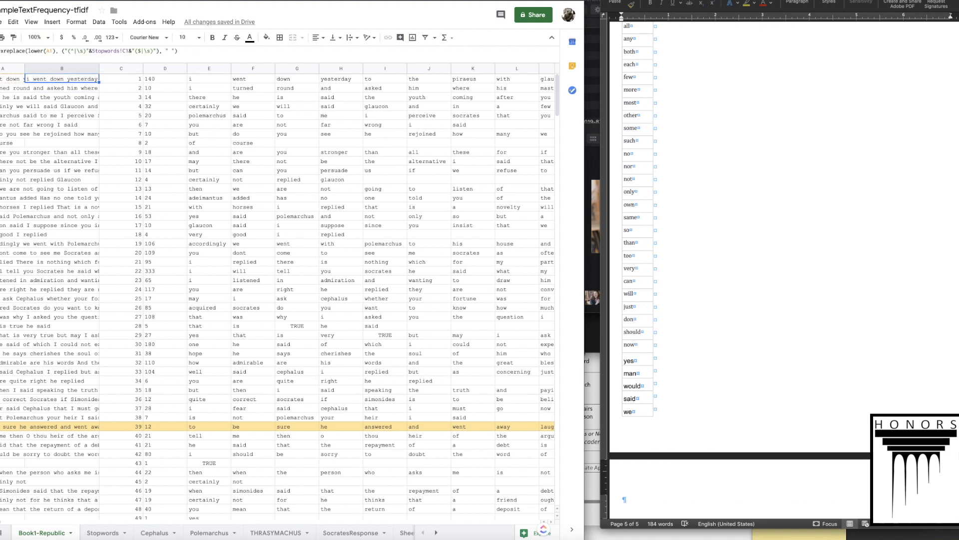
{"action": "key", "text": "Return"}
{"action": "key", "text": "Return"}
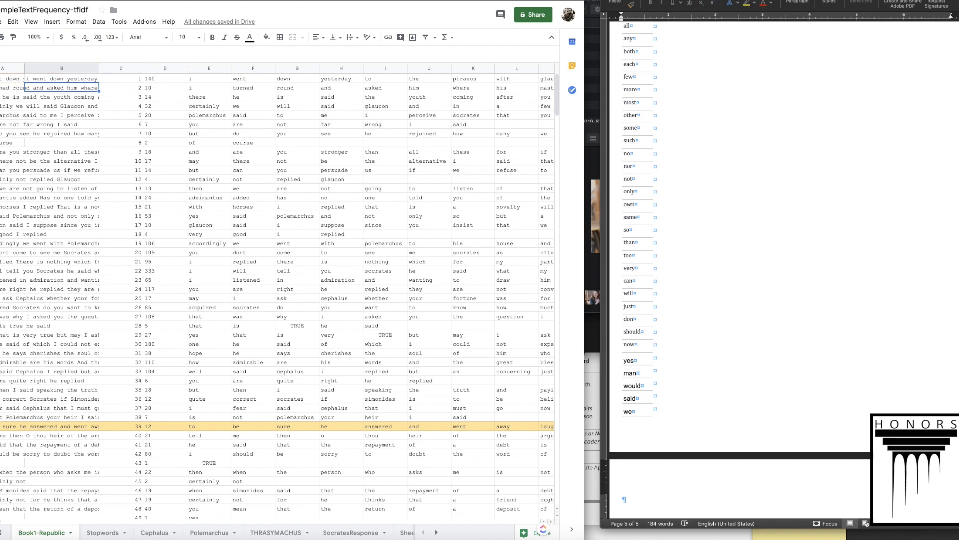
{"action": "left_click", "coordinate": [33, 81]}
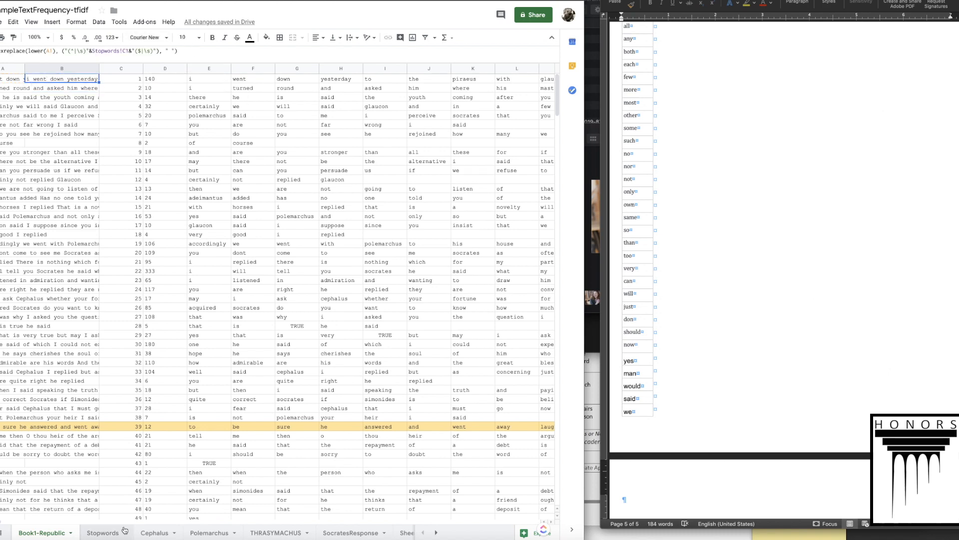
Step: Replace the comma in the TEXTJOIN delimiter of Stopwords C1 with a pipe so it reads ($|\s)|(^|\s)
{"action": "left_click", "coordinate": [103, 532]}
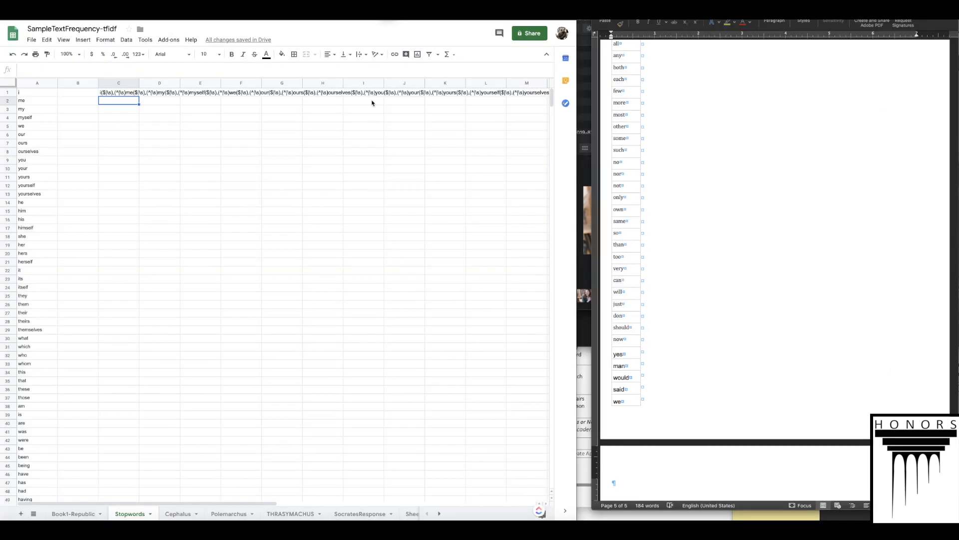
{"action": "left_click", "coordinate": [116, 94]}
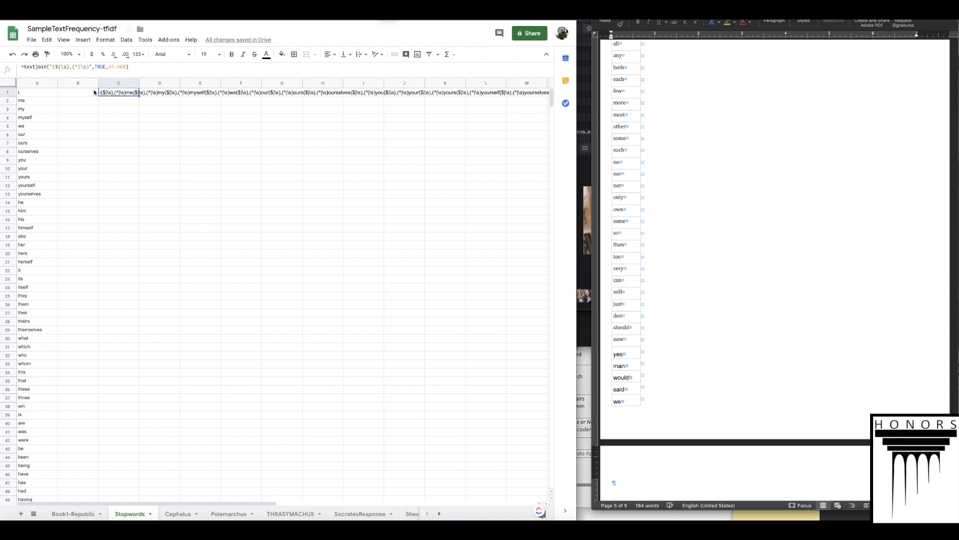
{"action": "left_click", "coordinate": [69, 67]}
{"action": "left_click_drag", "start_coordinate": [70, 68], "coordinate": [71, 68]}
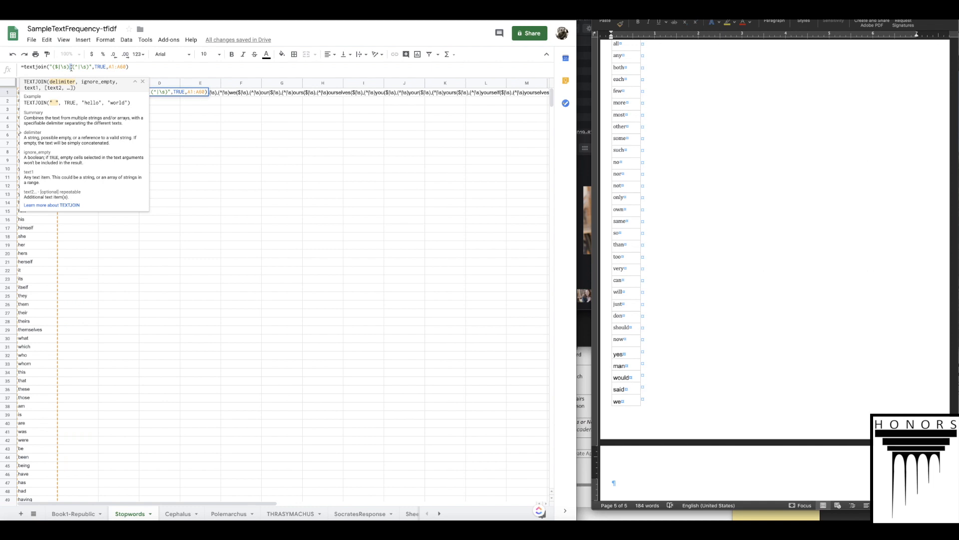
{"action": "type", "text": "|"}
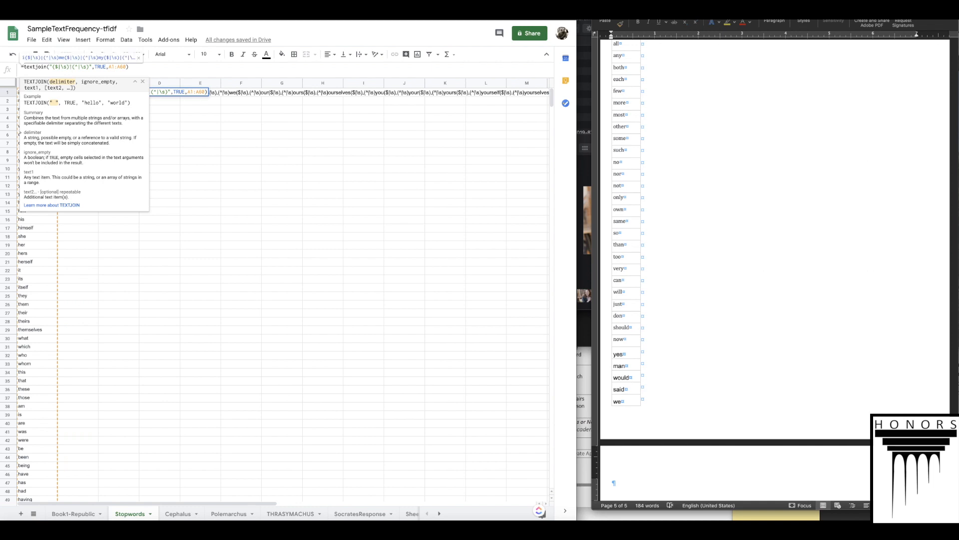
{"action": "key", "text": "Return"}
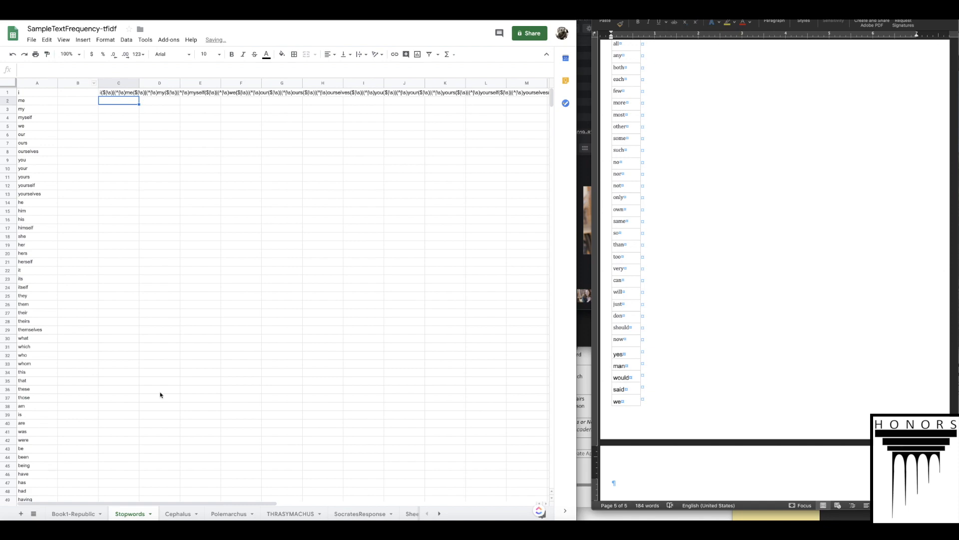
Step: Check the filtered text in Book1-Republic B1 and the split words starting at E1
{"action": "left_click", "coordinate": [73, 514]}
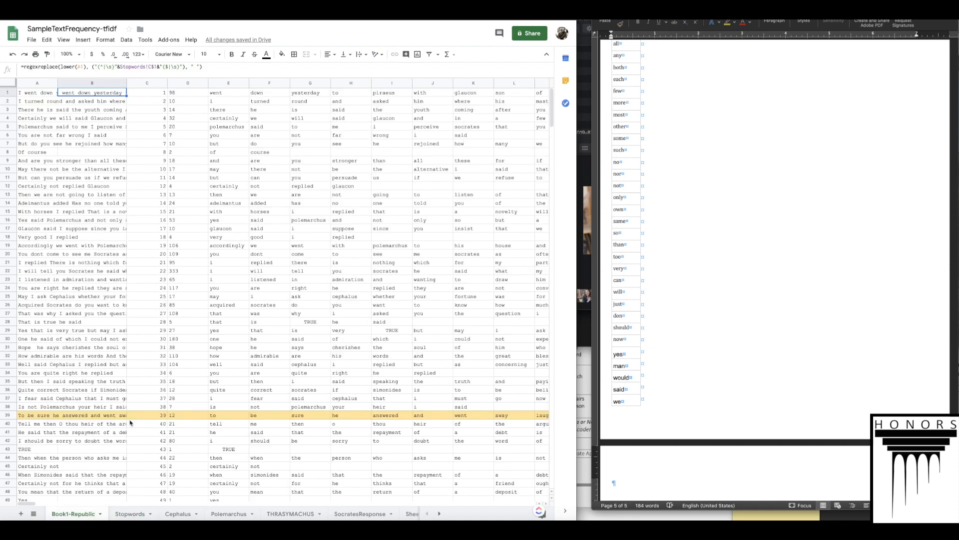
{"action": "left_click", "coordinate": [220, 94]}
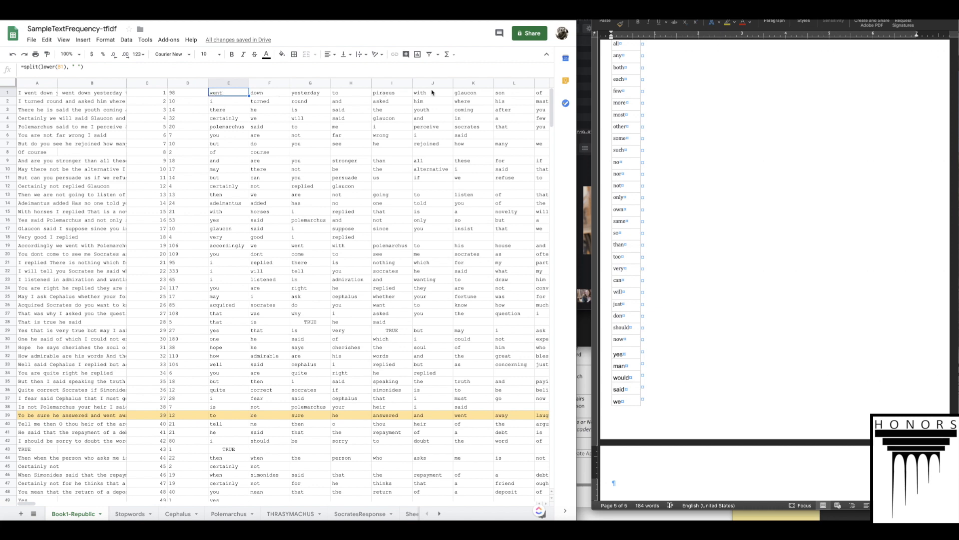
{"action": "left_click", "coordinate": [67, 94]}
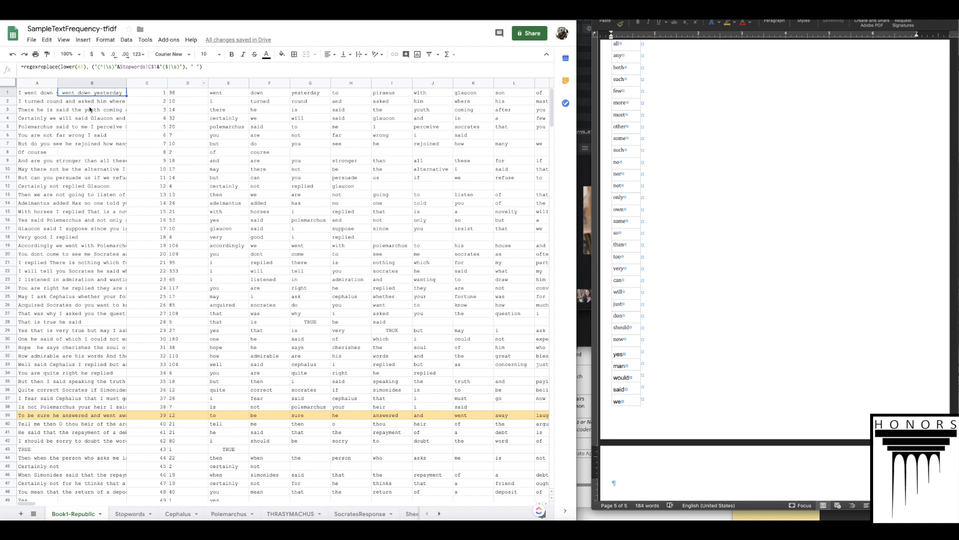
Step: Set the TEXTJOIN range in Stopwords C1 to A1:A131
{"action": "left_click", "coordinate": [129, 513]}
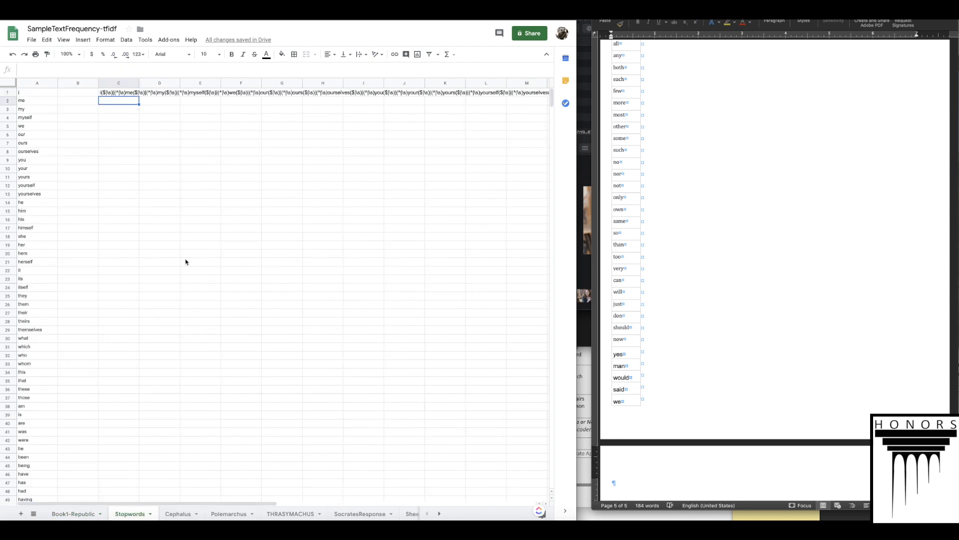
{"action": "left_click", "coordinate": [123, 95]}
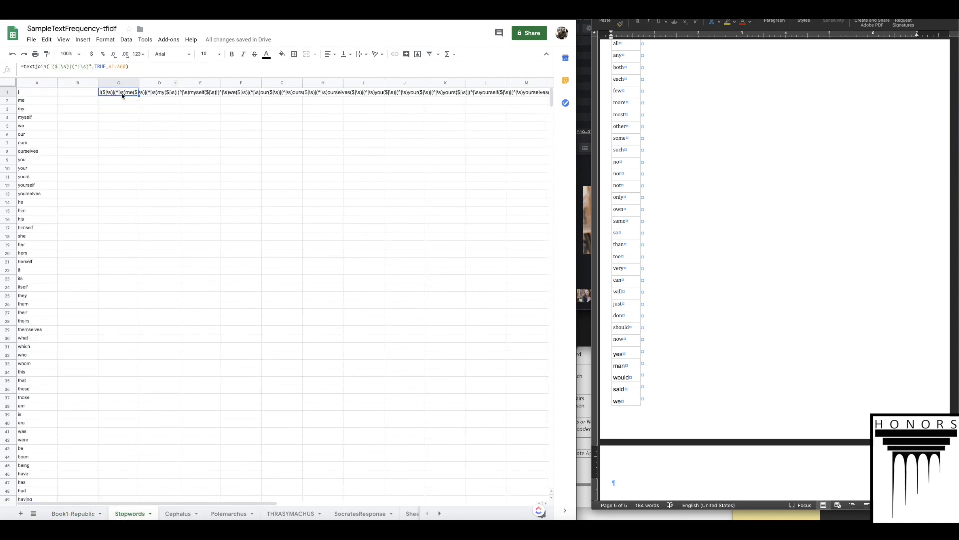
{"action": "left_click", "coordinate": [122, 66]}
{"action": "key", "text": "Left"}
{"action": "key", "text": "BackSpace"}
{"action": "type", "text": "13"}
{"action": "key", "text": "Return"}
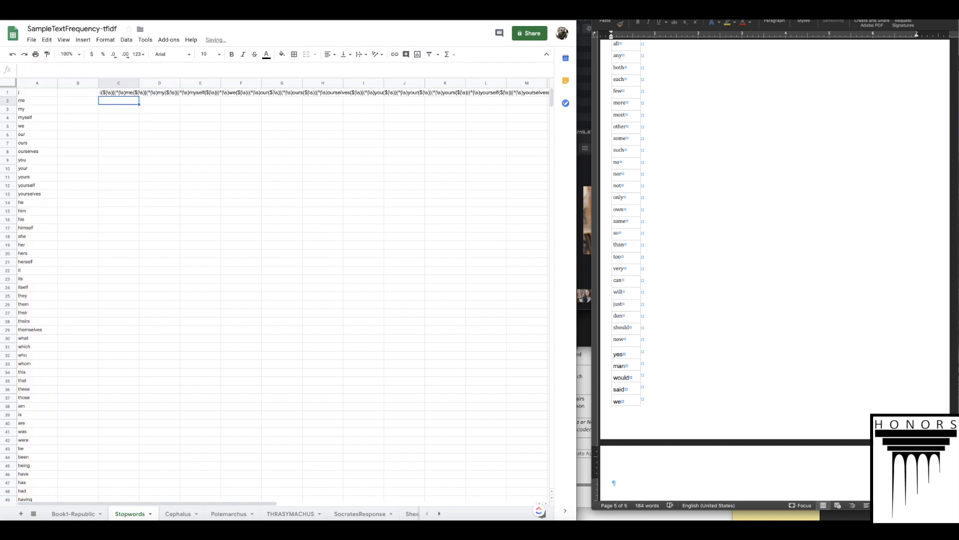
Step: Inspect the split words in row 1 of Book1-Republic for remaining stopwords such as "the" and "i"
{"action": "left_click", "coordinate": [74, 513]}
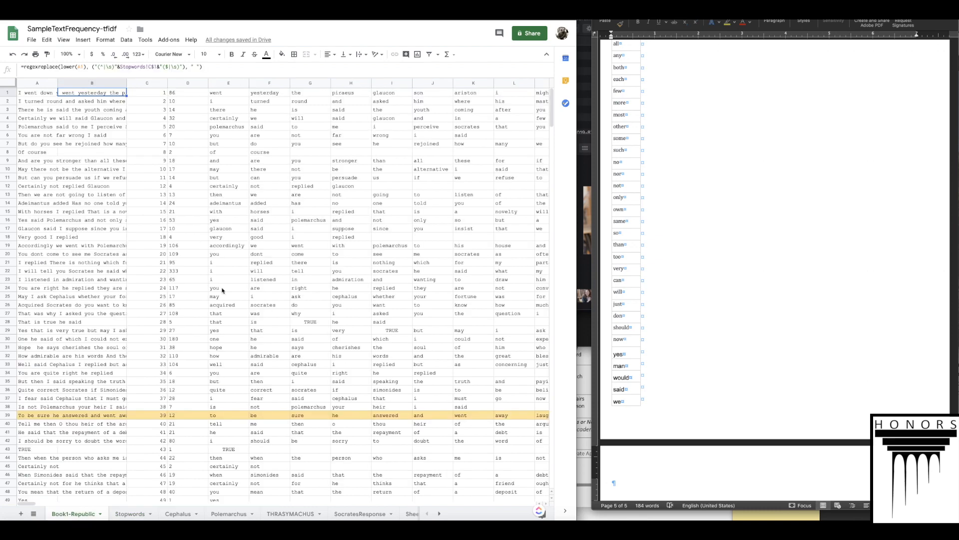
{"action": "left_click", "coordinate": [226, 94]}
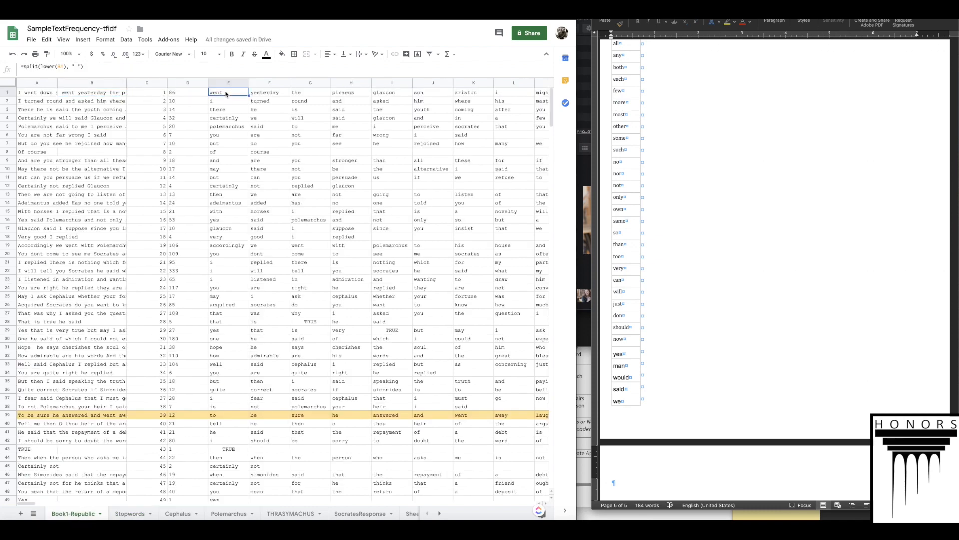
{"action": "left_click", "coordinate": [307, 94]}
{"action": "double_click", "coordinate": [509, 94]}
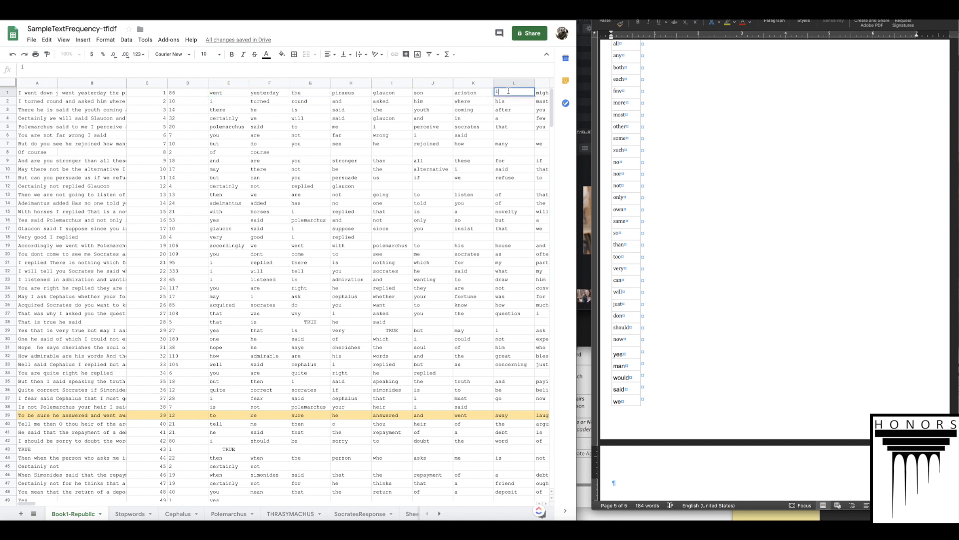
{"action": "left_click", "coordinate": [100, 94]}
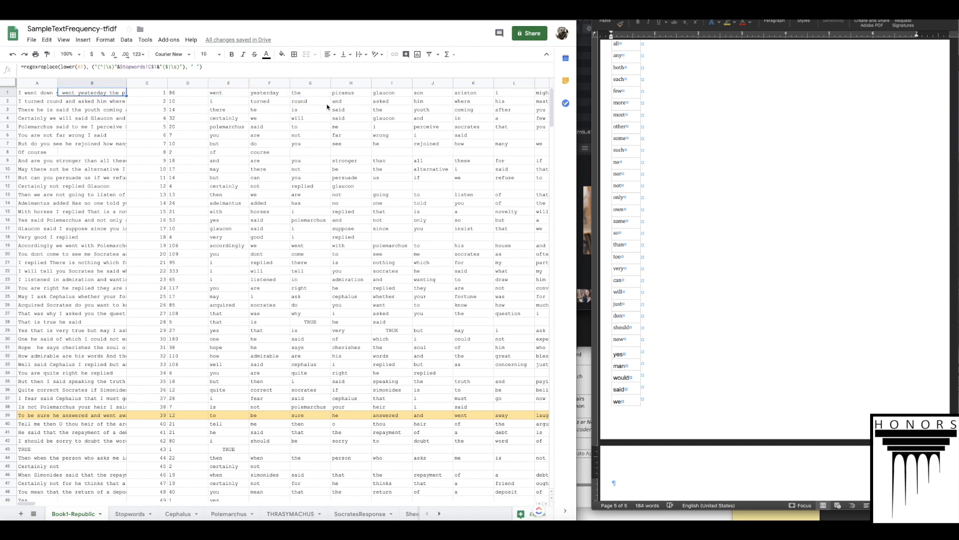
{"action": "double_click", "coordinate": [309, 91]}
Step: Search the Stopwords sheet for "the" and step through the matches to the word's own entry
{"action": "left_click", "coordinate": [130, 514]}
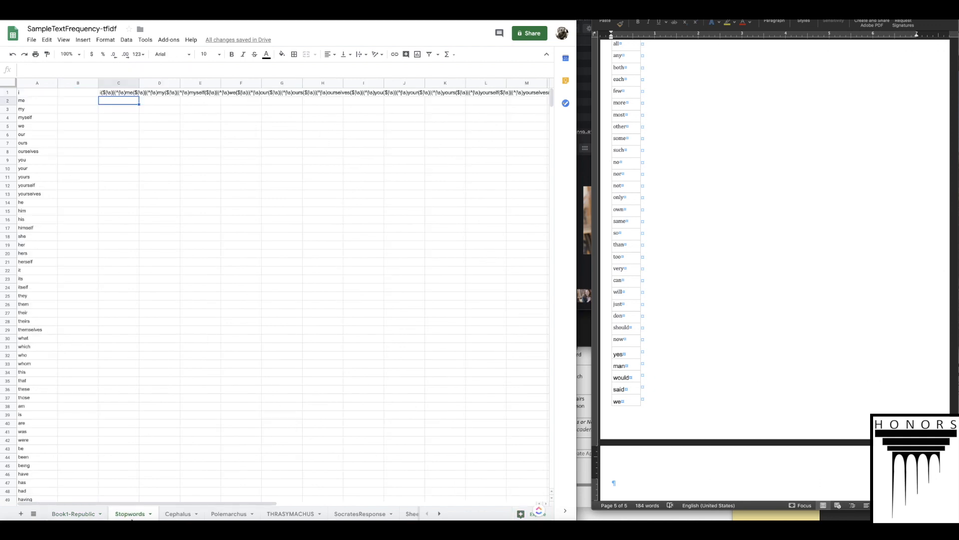
{"action": "left_click", "coordinate": [127, 262]}
{"action": "key", "text": "ctrl+f"}
{"action": "type", "text": "the"}
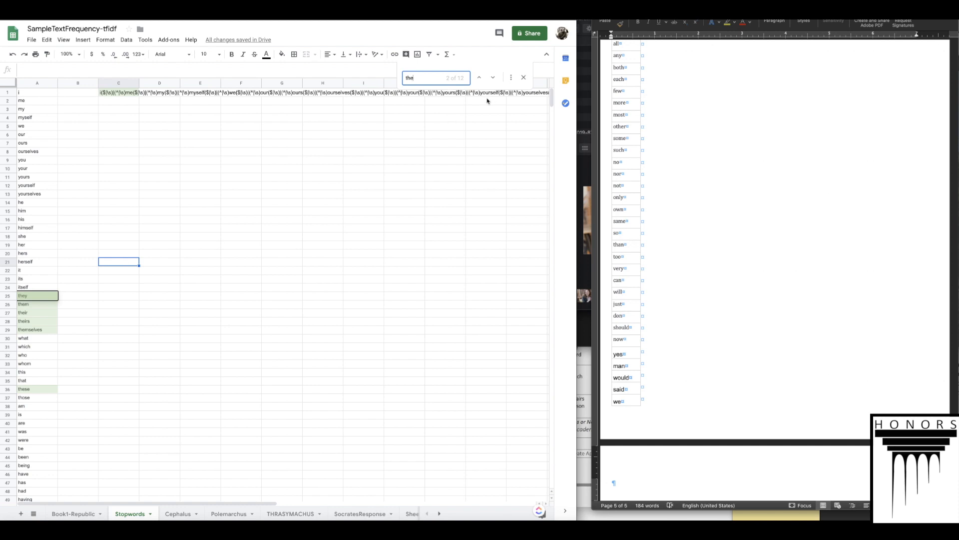
{"action": "left_click", "coordinate": [493, 78]}
{"action": "left_click", "coordinate": [493, 78]}
{"action": "left_click", "coordinate": [494, 79]}
{"action": "left_click", "coordinate": [493, 79]}
{"action": "left_click", "coordinate": [493, 78]}
{"action": "left_click", "coordinate": [493, 78]}
Step: Review the stopword list in column A down to its last entry
{"action": "left_click", "coordinate": [214, 228]}
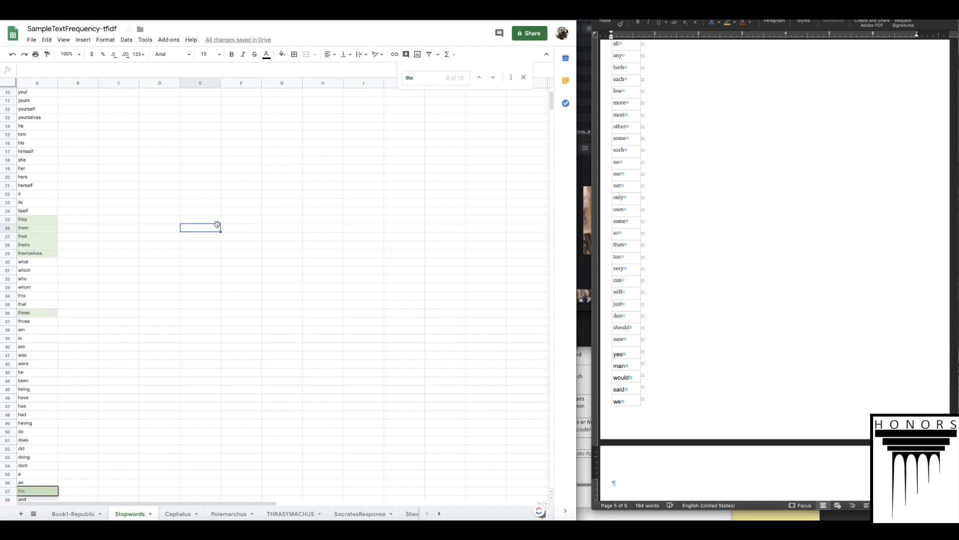
{"action": "scroll", "coordinate": [213, 229], "scroll_direction": "down", "scroll_amount": 5}
{"action": "scroll", "coordinate": [212, 230], "scroll_direction": "down", "scroll_amount": 4}
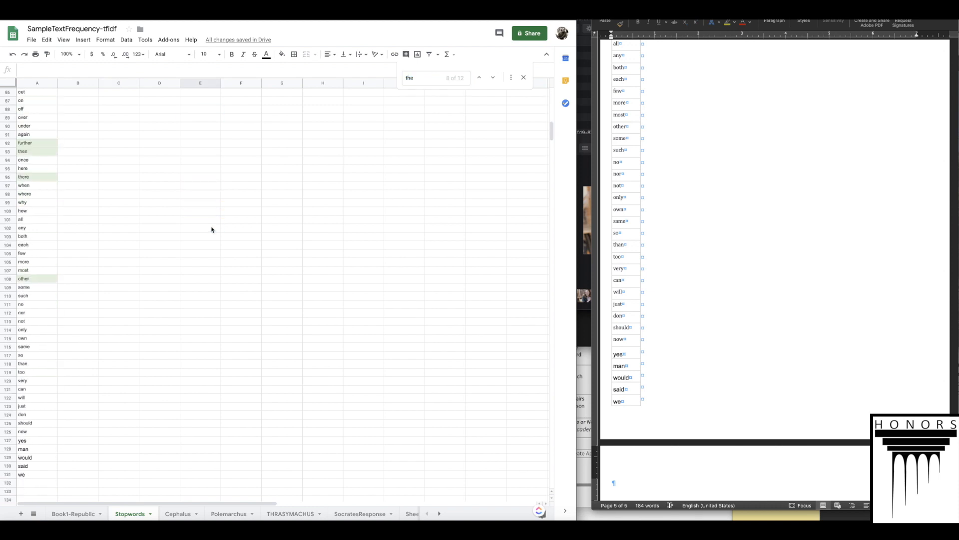
{"action": "scroll", "coordinate": [214, 230], "scroll_direction": "up", "scroll_amount": 12}
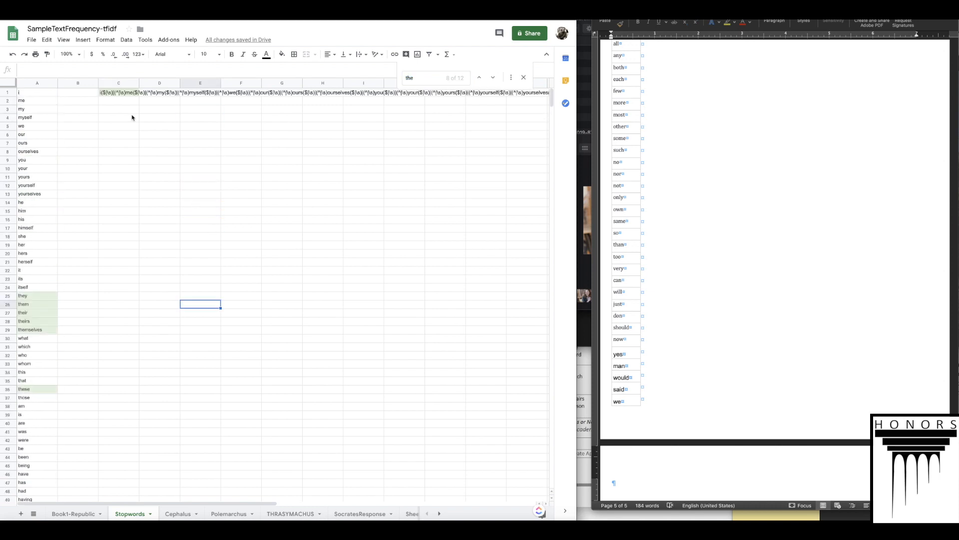
Step: Shorten the range in the Stopwords C1 TEXTJOIN formula by replacing its end row 131 with an earlier row
{"action": "left_click", "coordinate": [128, 97]}
{"action": "left_click_drag", "start_coordinate": [128, 66], "coordinate": [121, 67]}
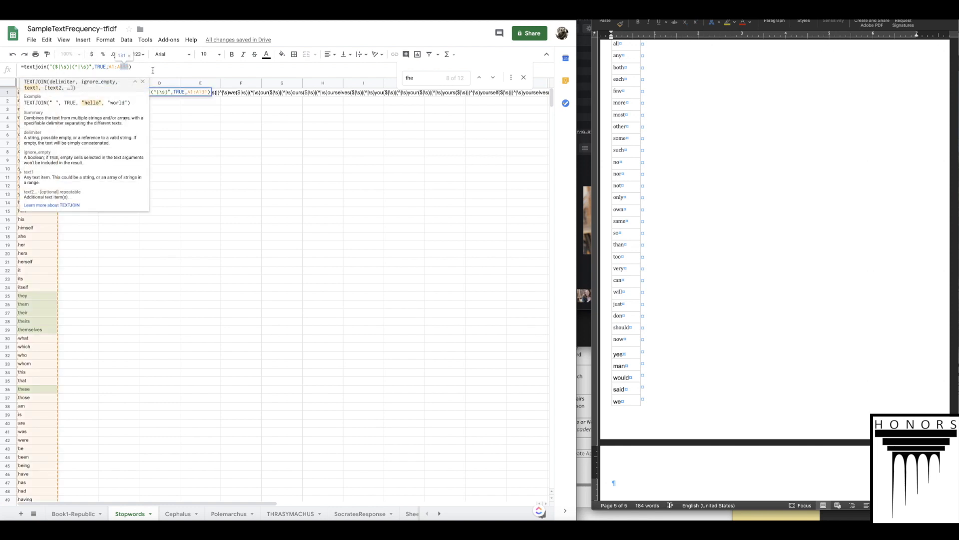
{"action": "key", "text": "Return"}
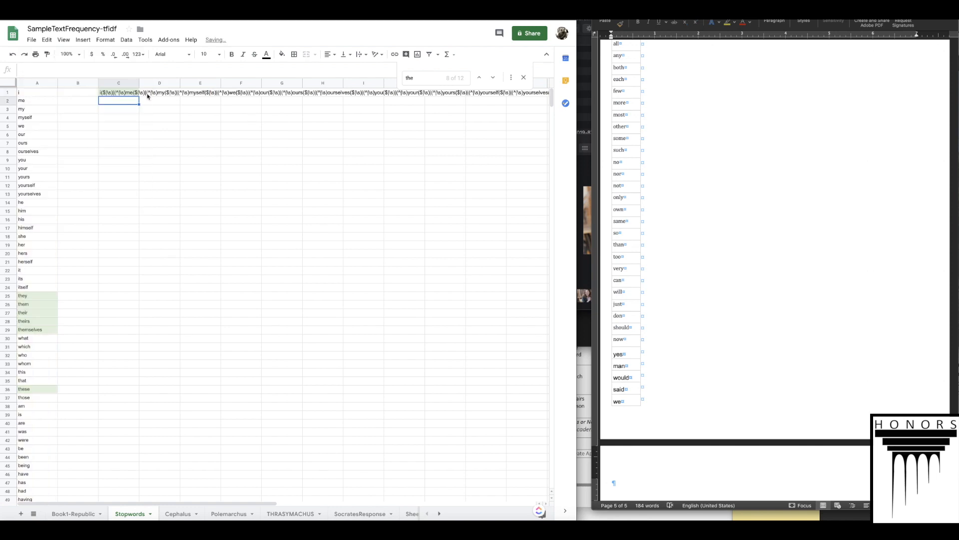
Step: Examine the split words across row 1 of Book1-Republic, close the search for "the", and check the B1 formula
{"action": "left_click", "coordinate": [74, 513]}
{"action": "left_click", "coordinate": [197, 93]}
{"action": "left_click", "coordinate": [342, 93]}
{"action": "scroll", "coordinate": [360, 94], "scroll_direction": "right", "scroll_amount": 5}
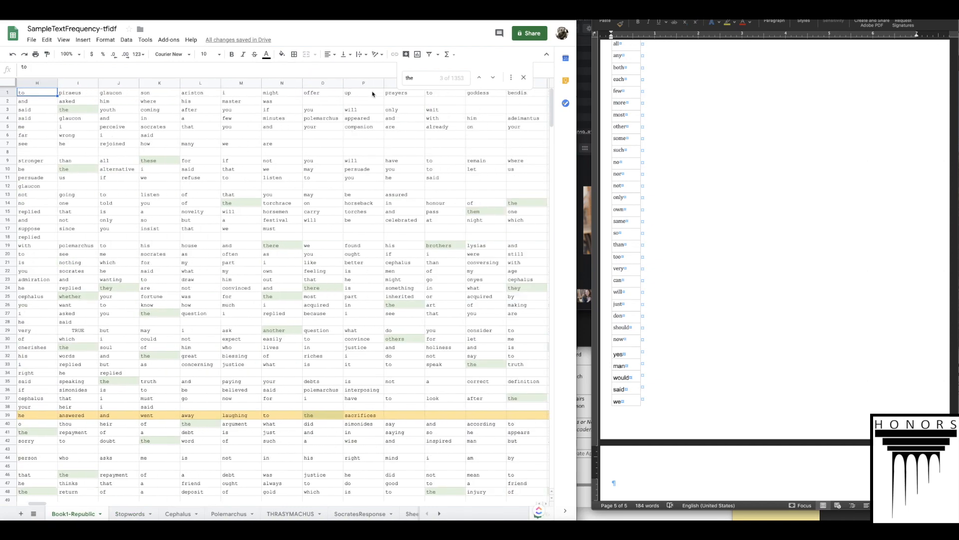
{"action": "left_click", "coordinate": [242, 94]}
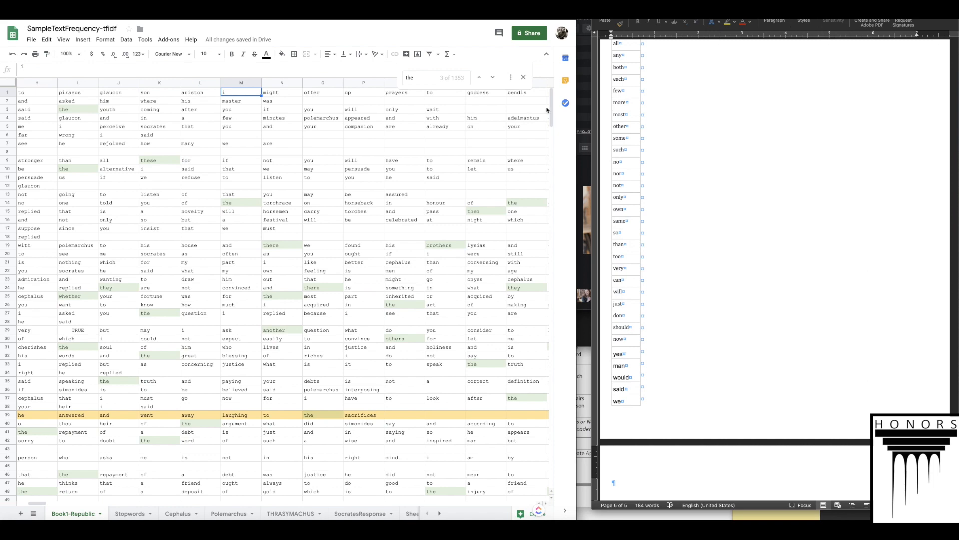
{"action": "left_click", "coordinate": [523, 78]}
{"action": "scroll", "coordinate": [375, 123], "scroll_direction": "left", "scroll_amount": 10}
{"action": "left_click", "coordinate": [105, 94]}
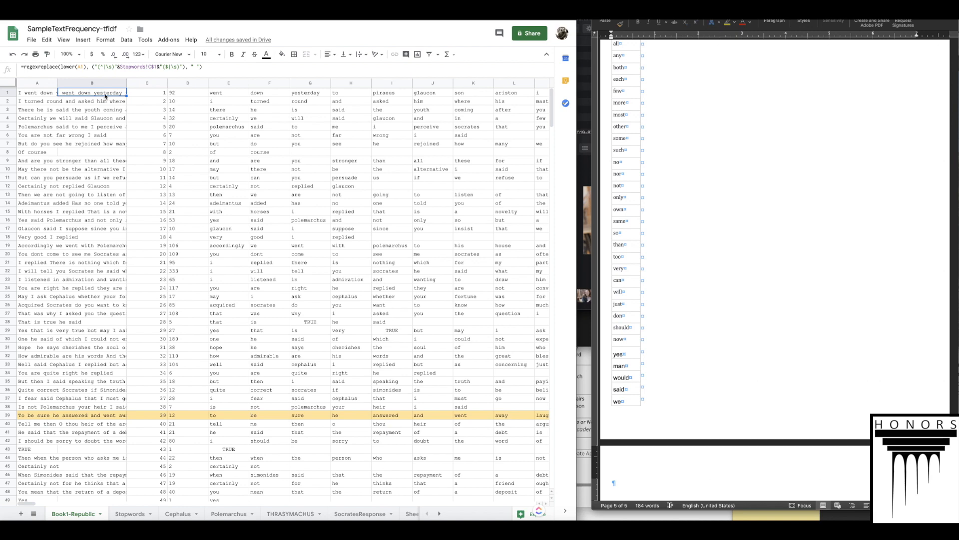
Step: Insert one column to the left of column C in Book1-Republic
{"action": "left_click", "coordinate": [140, 83]}
{"action": "right_click", "coordinate": [141, 83]}
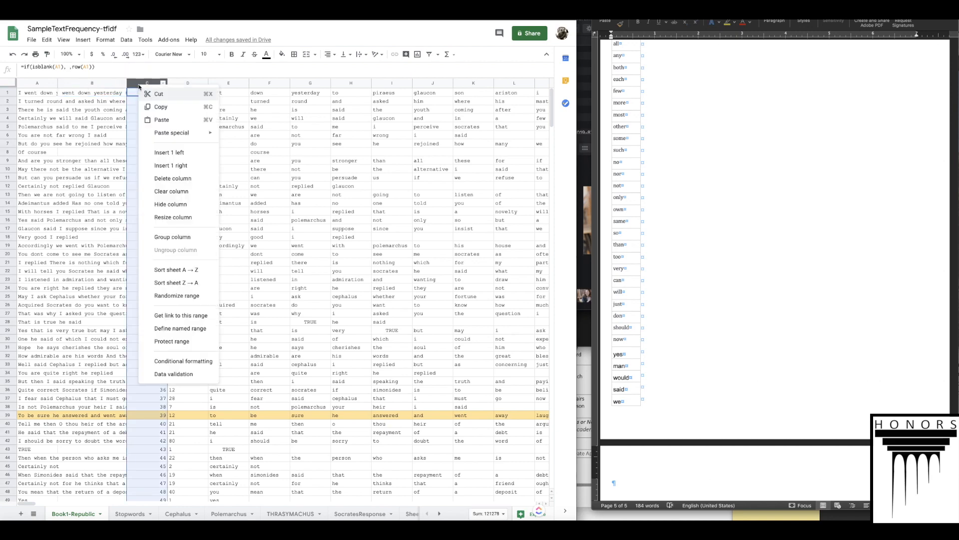
{"action": "left_click", "coordinate": [187, 156]}
Step: Copy the REGEXREPLACE formula from B1 into C1 of the new column
{"action": "left_click", "coordinate": [74, 93]}
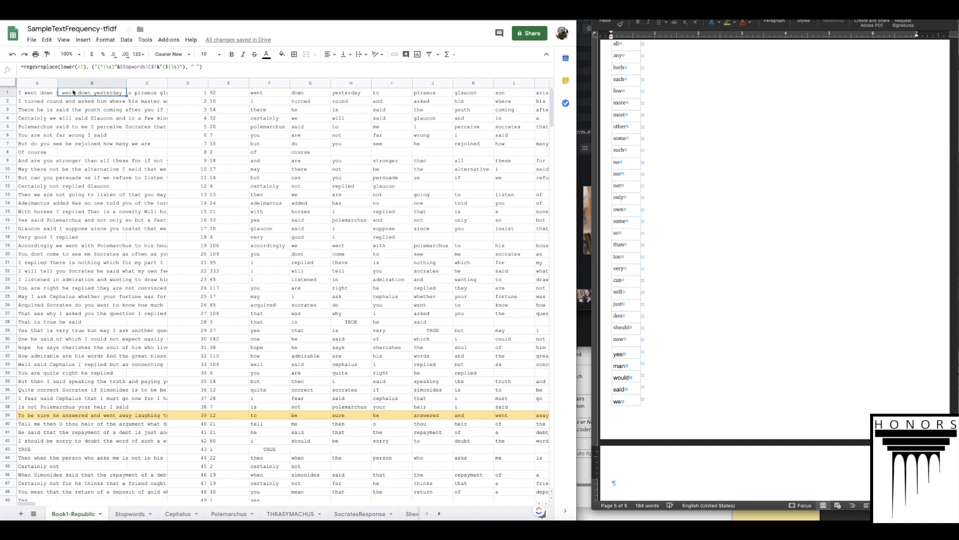
{"action": "key", "text": "ctrl+c"}
{"action": "left_click", "coordinate": [148, 94]}
{"action": "key", "text": "ctrl+v"}
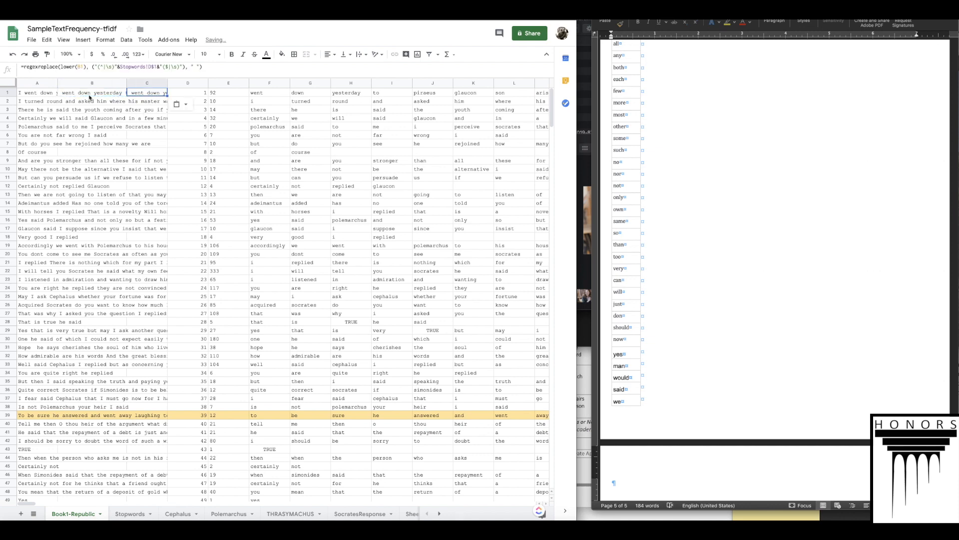
Step: Copy the TEXTJOIN formula from C1 of the Stopwords sheet into D1
{"action": "left_click", "coordinate": [107, 93]}
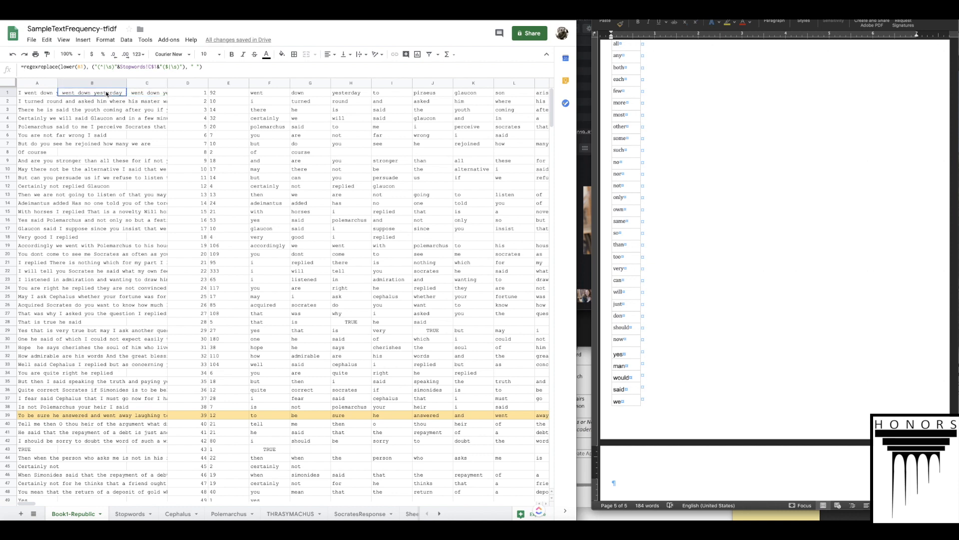
{"action": "left_click", "coordinate": [131, 513]}
{"action": "left_click", "coordinate": [115, 94]}
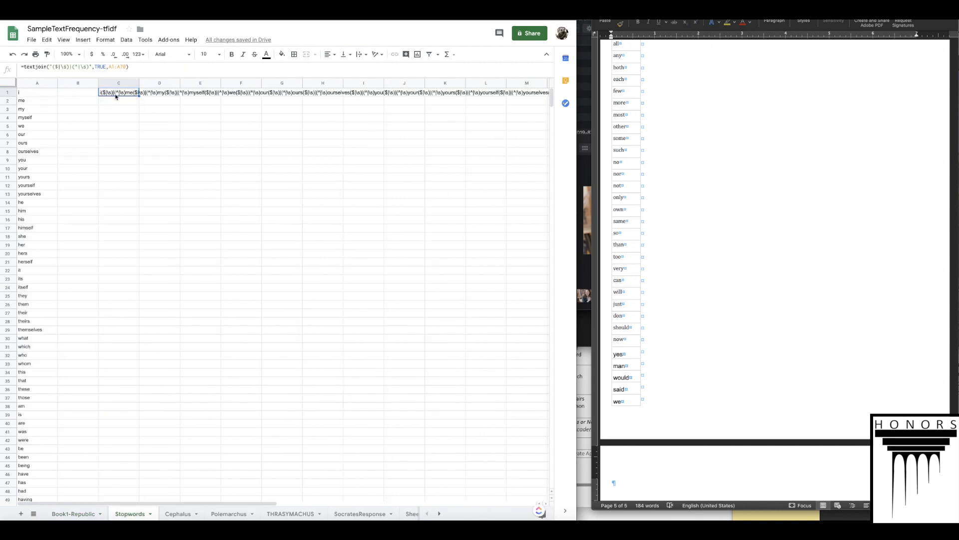
{"action": "left_click", "coordinate": [161, 108]}
{"action": "left_click", "coordinate": [162, 94]}
{"action": "key", "text": "super+v"}
{"action": "left_click", "coordinate": [118, 95]}
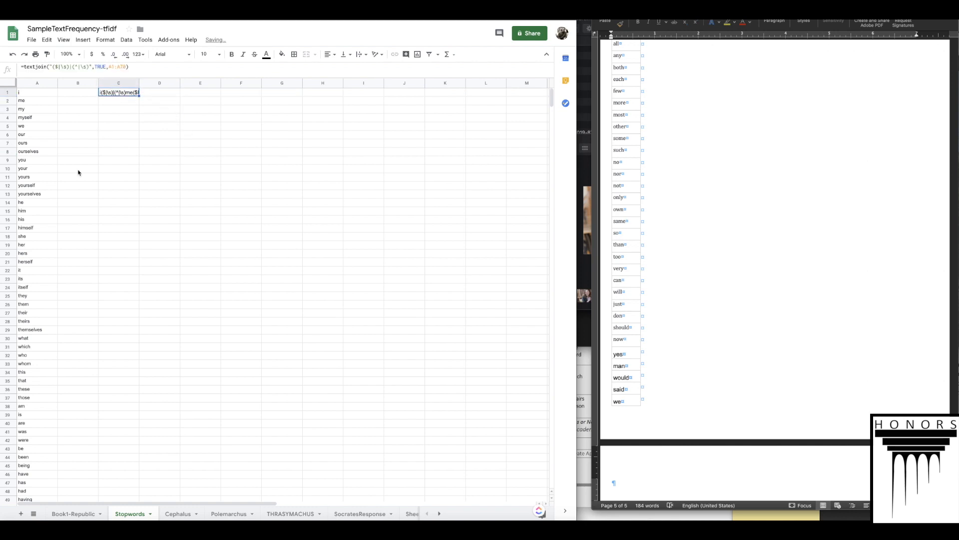
{"action": "left_click", "coordinate": [169, 93]}
Step: Set the range in the Stopwords D1 TEXTJOIN formula to A71:A131
{"action": "left_click", "coordinate": [110, 66]}
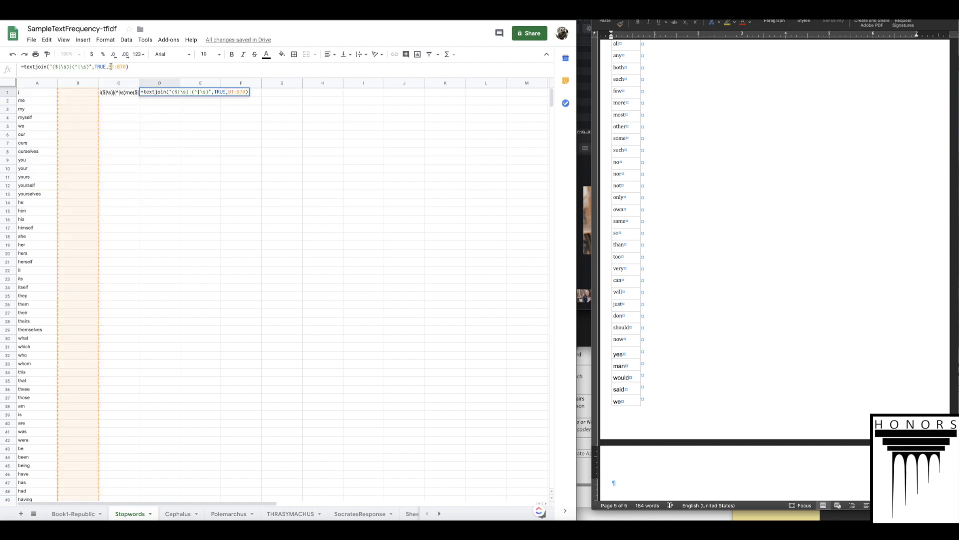
{"action": "key", "text": "BackSpace"}
{"action": "type", "text": "A"}
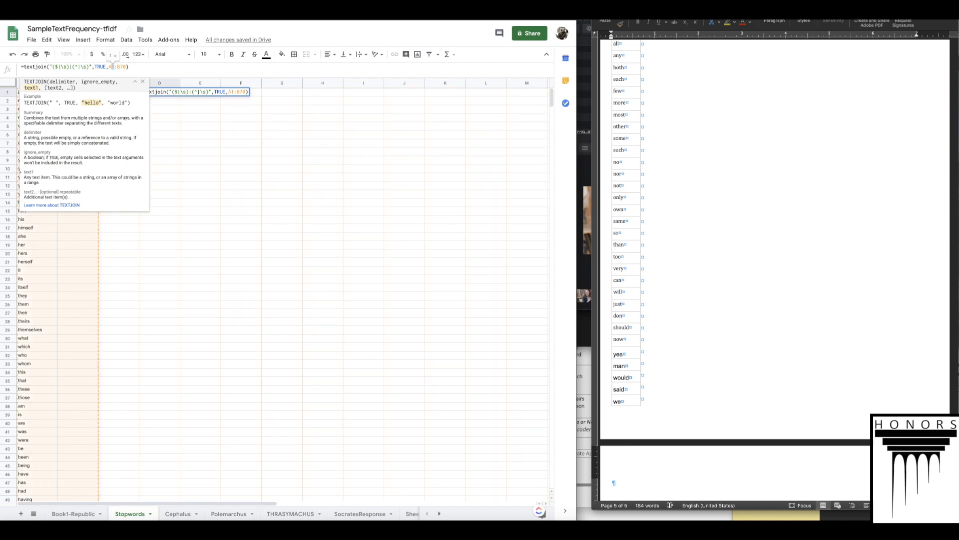
{"action": "type", "text": "71:"}
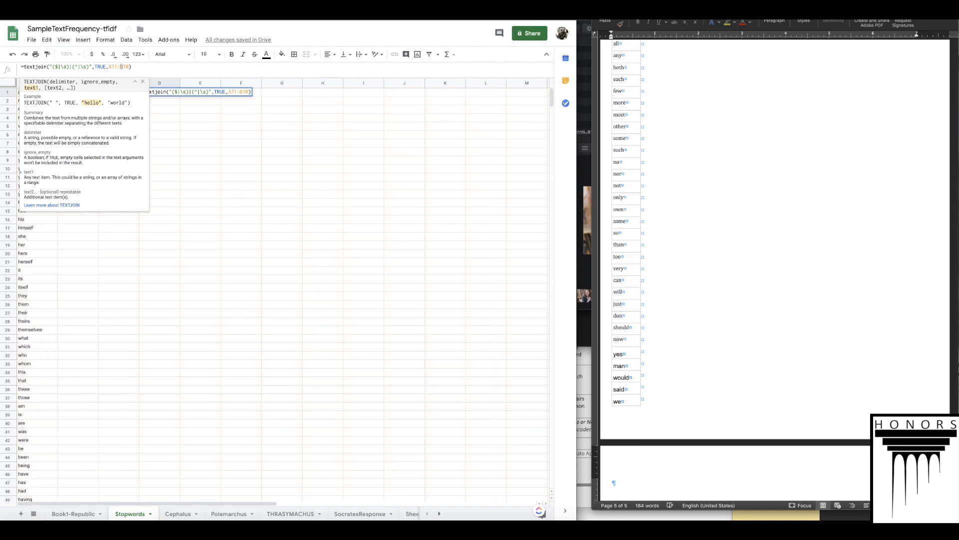
{"action": "type", "text": "A1"}
{"action": "key", "text": "Delete"}
{"action": "key", "text": "Delete"}
{"action": "type", "text": "31"}
{"action": "key", "text": "Return"}
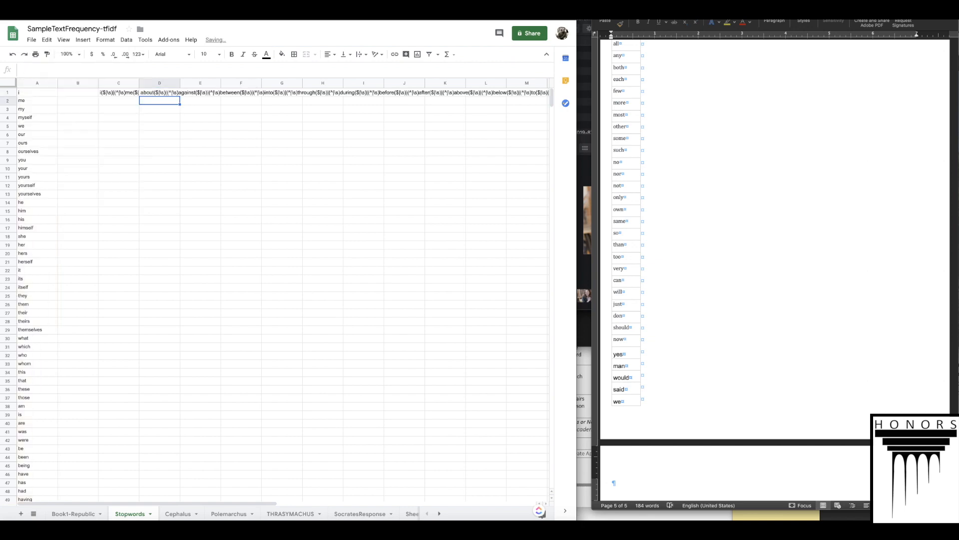
Step: Check which Stopwords cells the REGEXREPLACE formulas in B1 and C1 of Book1-Republic refer to
{"action": "left_click", "coordinate": [77, 513]}
{"action": "left_click", "coordinate": [76, 94]}
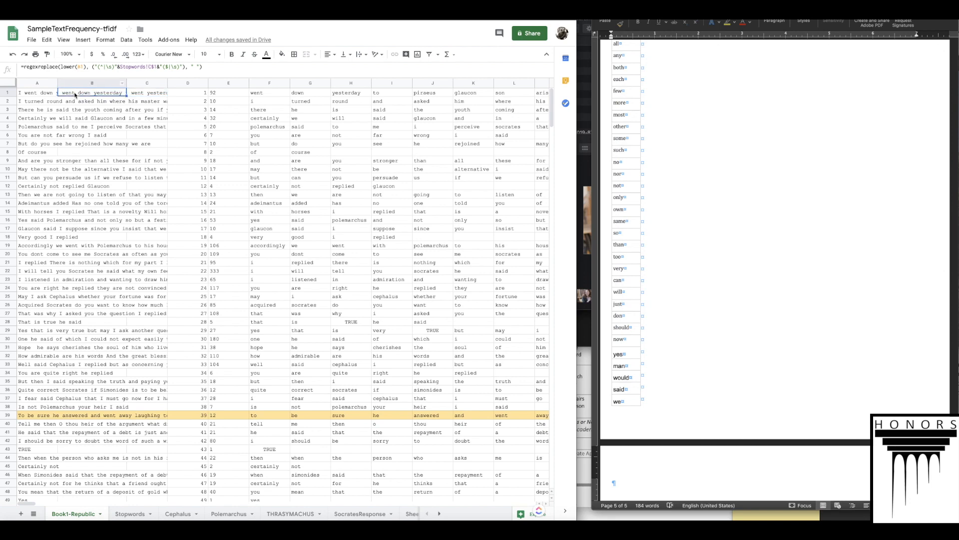
{"action": "left_click", "coordinate": [149, 93]}
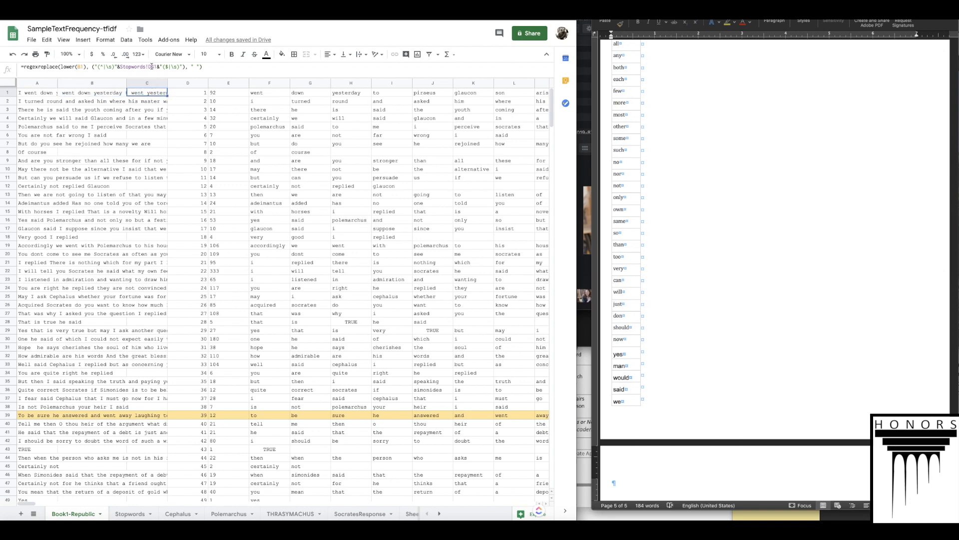
{"action": "left_click", "coordinate": [149, 66]}
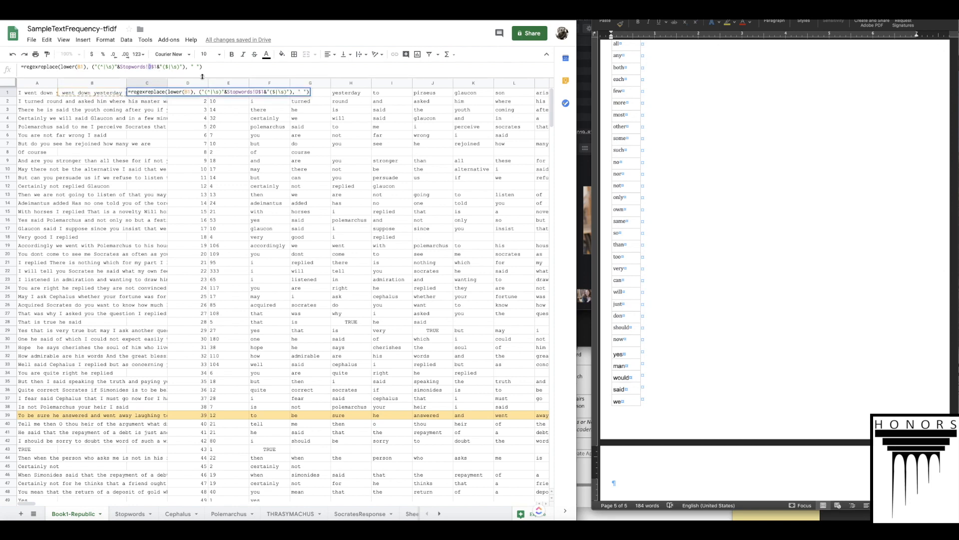
{"action": "key", "text": "Escape"}
Step: Change the COUNTA word-count formula in E1 so it splits the text in C1
{"action": "key", "text": "Right"}
{"action": "key", "text": "Right"}
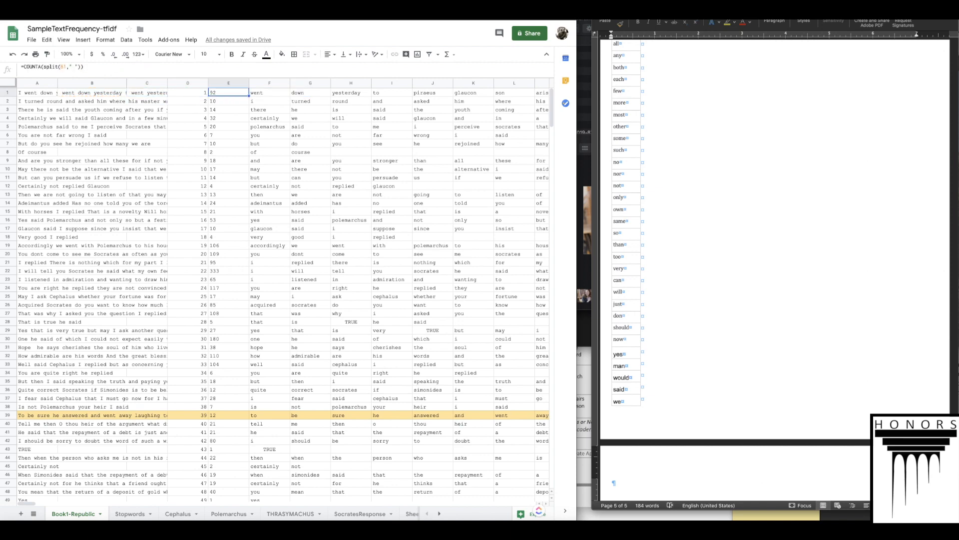
{"action": "left_click", "coordinate": [62, 66]}
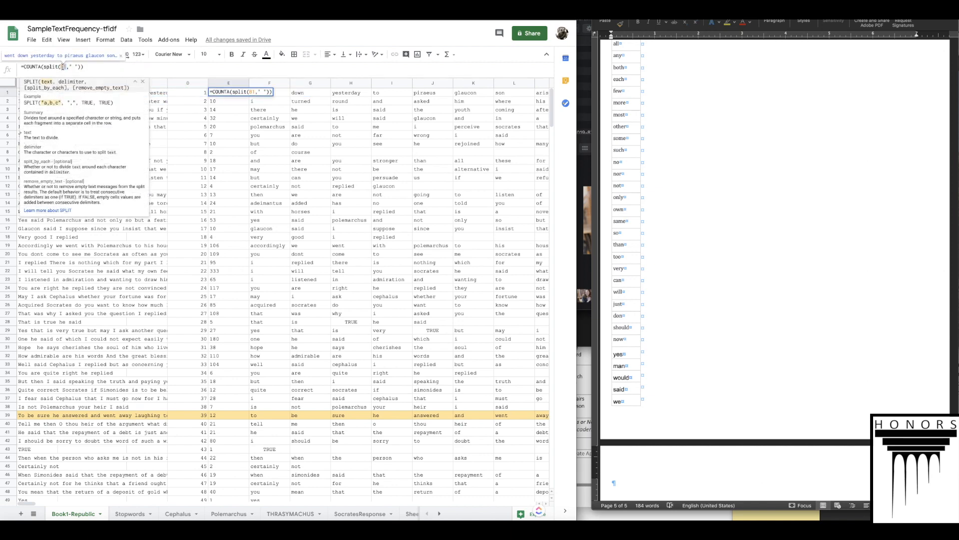
{"action": "key", "text": "Return"}
Step: Change the SPLIT formula in F1 so it takes its lowercase text from C1
{"action": "key", "text": "Up"}
{"action": "key", "text": "Right"}
{"action": "left_click", "coordinate": [60, 67]}
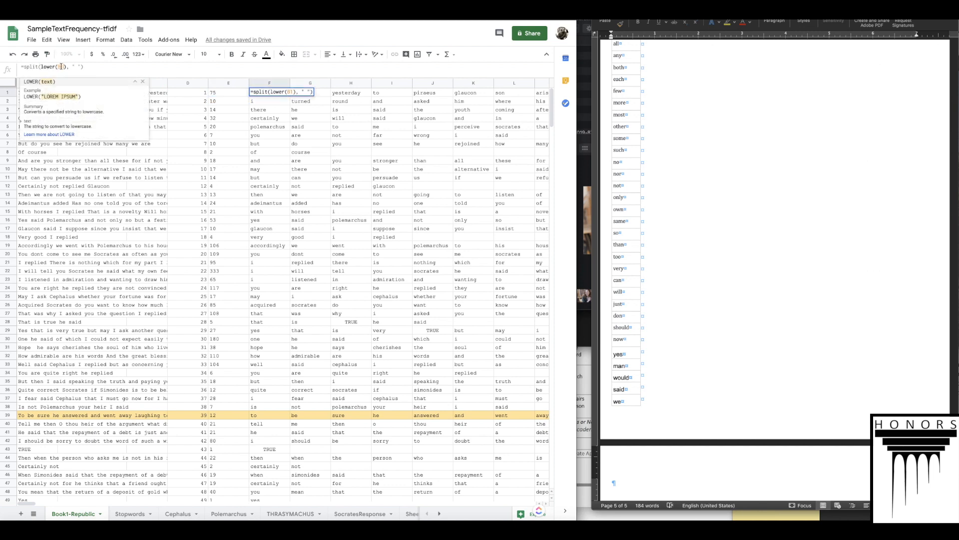
{"action": "key", "text": "Return"}
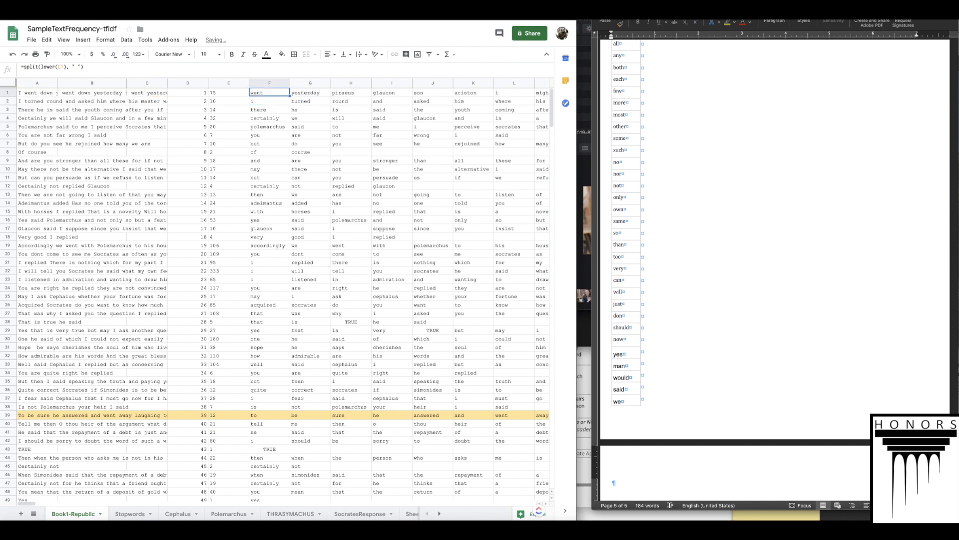
Step: Compare the original text in A1 with the formulas in B1 and C1, and check the joined patterns on the Stopwords sheet
{"action": "left_click", "coordinate": [31, 95]}
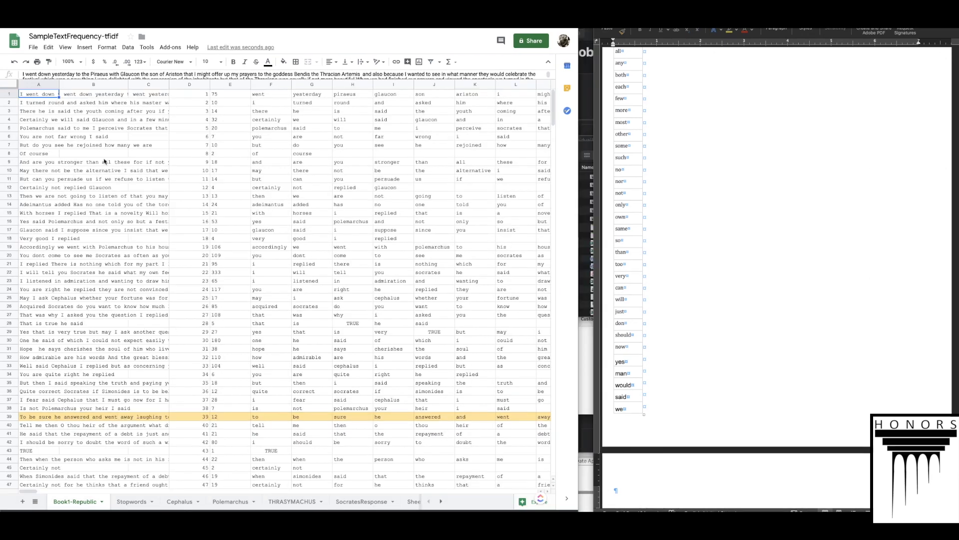
{"action": "left_click", "coordinate": [150, 95]}
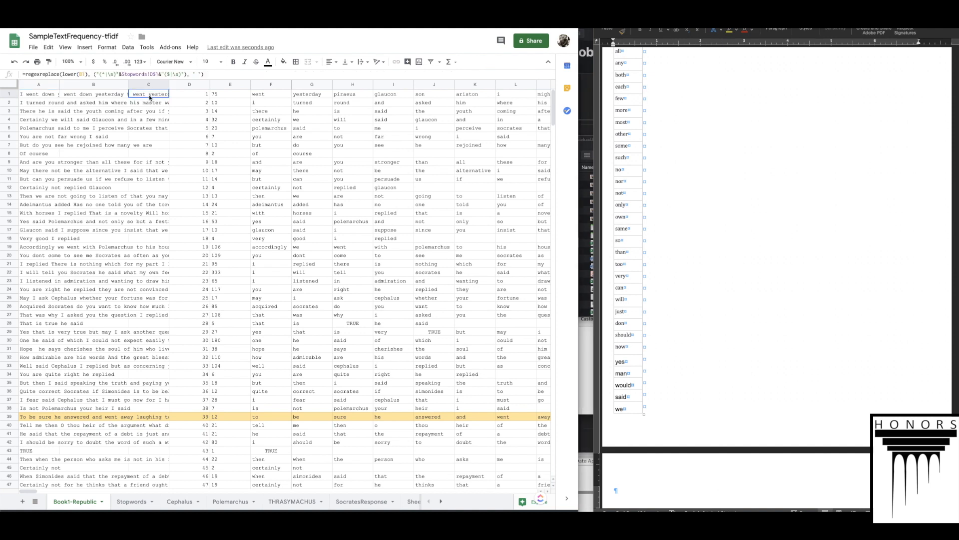
{"action": "left_click", "coordinate": [79, 96]}
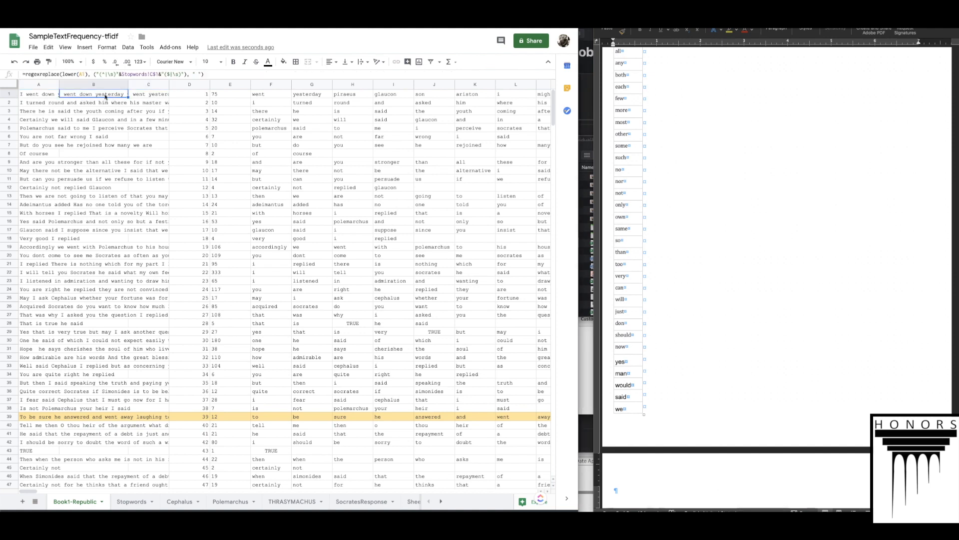
{"action": "left_click", "coordinate": [156, 97]}
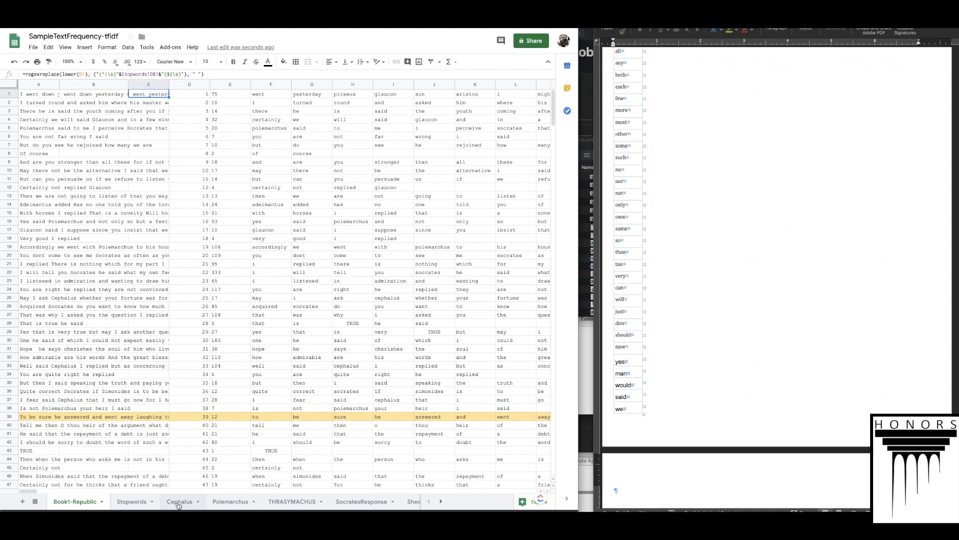
{"action": "left_click", "coordinate": [132, 501]}
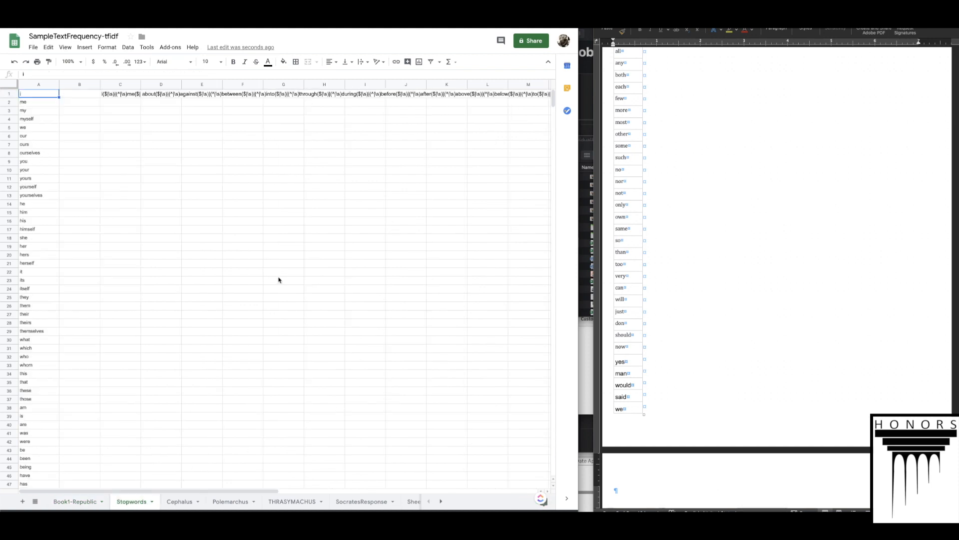
{"action": "left_click", "coordinate": [77, 502]}
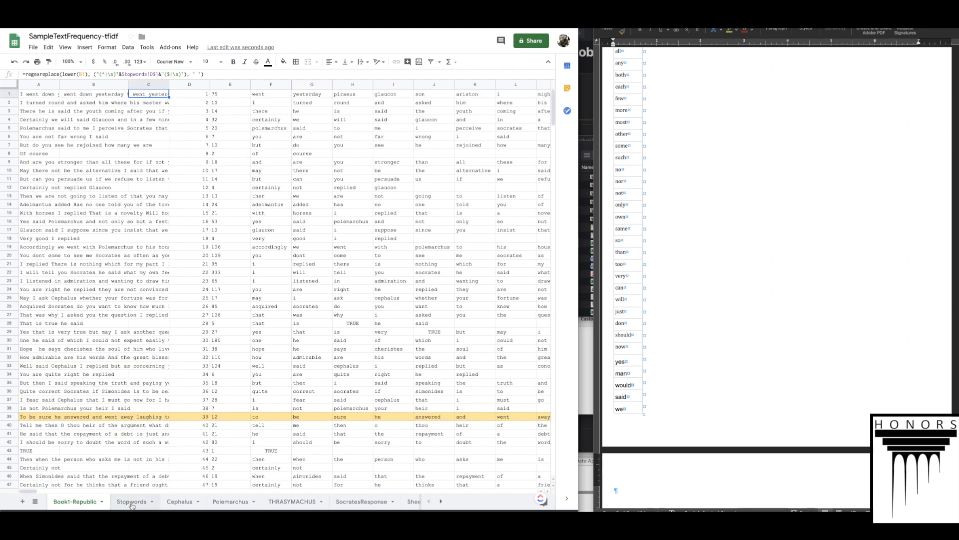
Step: Set the range in the Stopwords C1 TEXTJOIN formula to A1:A30
{"action": "left_click", "coordinate": [131, 502]}
{"action": "left_click", "coordinate": [119, 96]}
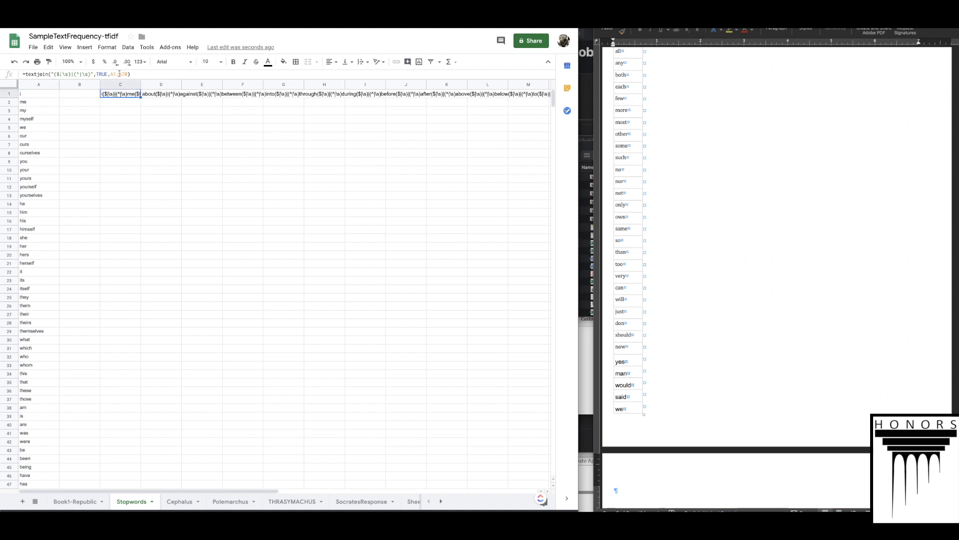
{"action": "left_click", "coordinate": [67, 74]}
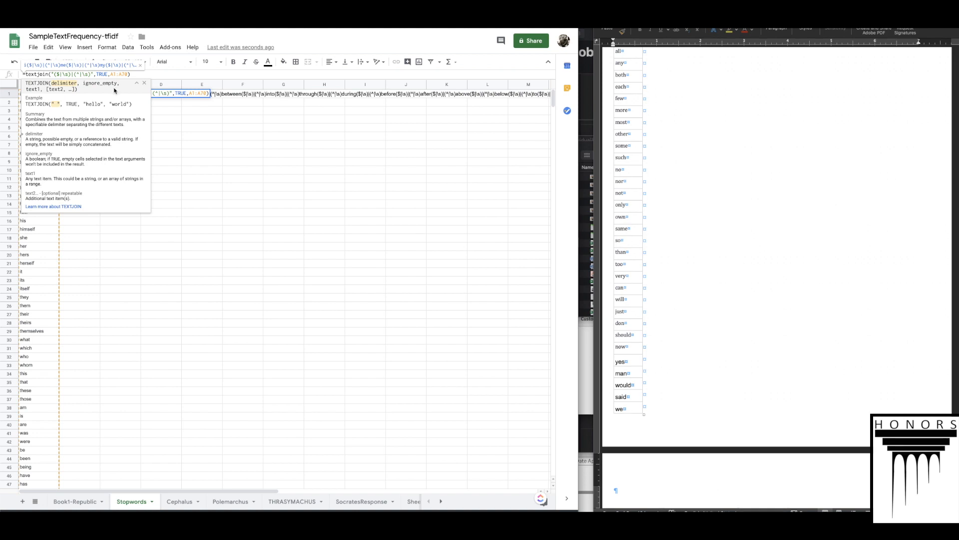
{"action": "key", "text": "Escape"}
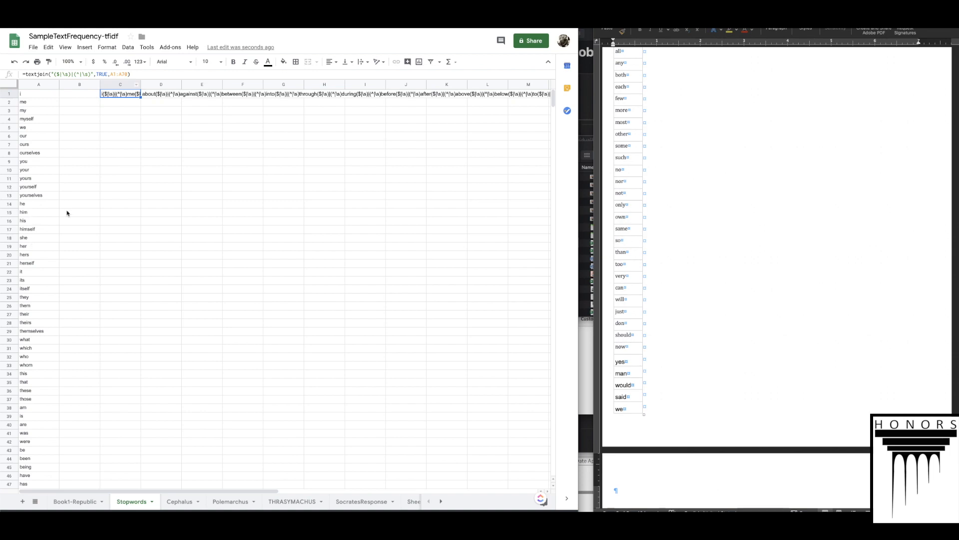
{"action": "left_click", "coordinate": [123, 75]}
{"action": "key", "text": "BackSpace"}
{"action": "type", "text": "3"}
{"action": "key", "text": "Return"}
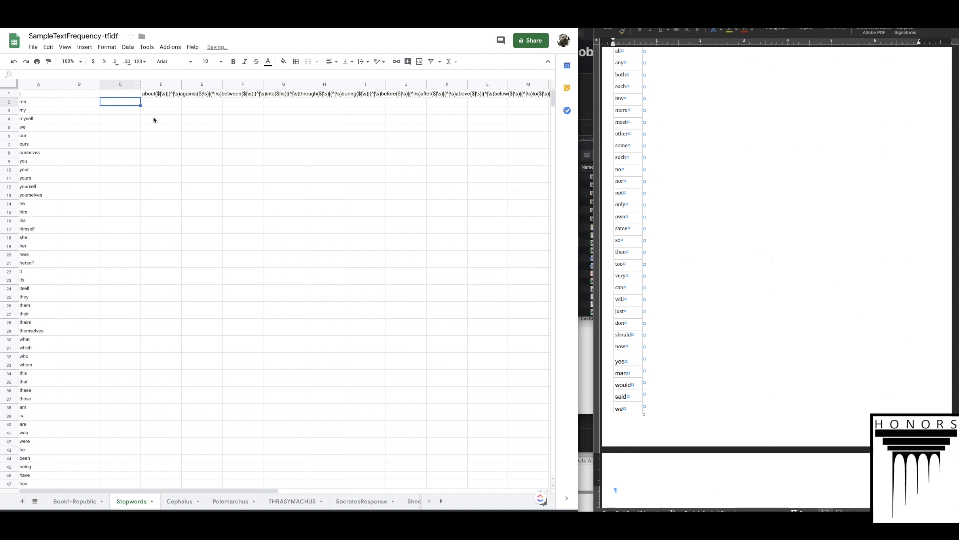
Step: Delete the second TEXTJOIN formula from D1 of the Stopwords sheet
{"action": "left_click", "coordinate": [163, 97]}
{"action": "key", "text": "Delete"}
{"action": "key", "text": "Down"}
{"action": "key", "text": "Up"}
{"action": "key", "text": "Down"}
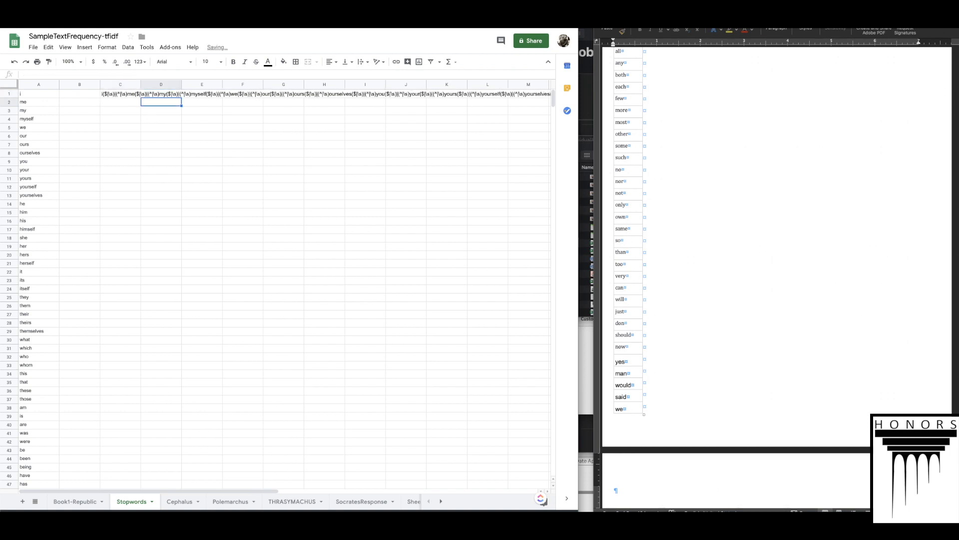
Step: Copy the TEXTJOIN formula from C1 of the Stopwords sheet into C2
{"action": "left_click", "coordinate": [120, 104]}
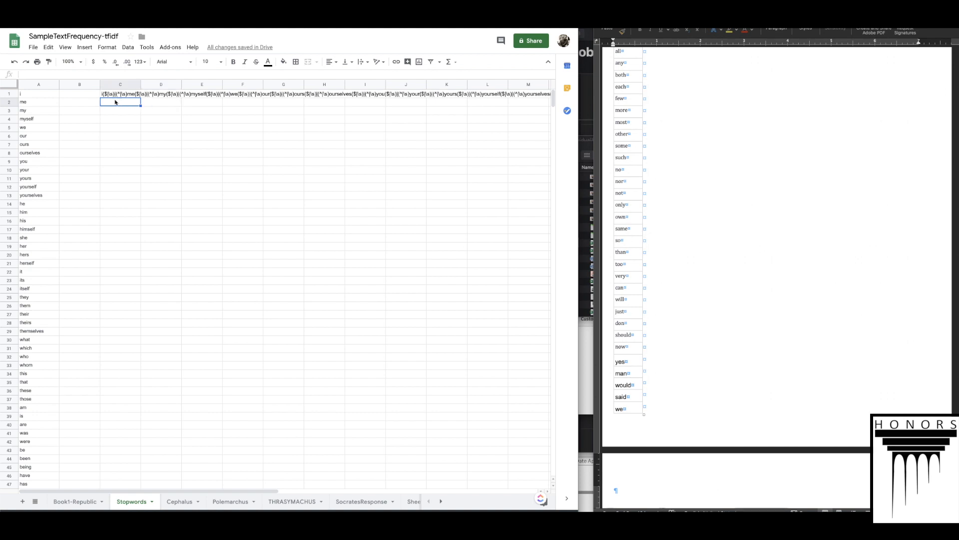
{"action": "left_click", "coordinate": [113, 94]}
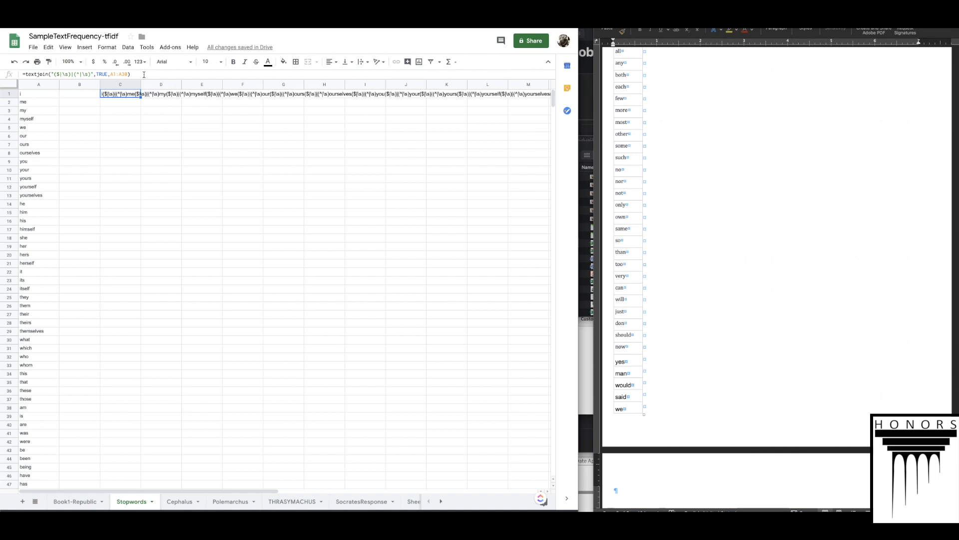
{"action": "key", "text": "ctrl+c"}
{"action": "key", "text": "Down"}
{"action": "key", "text": "ctrl+v"}
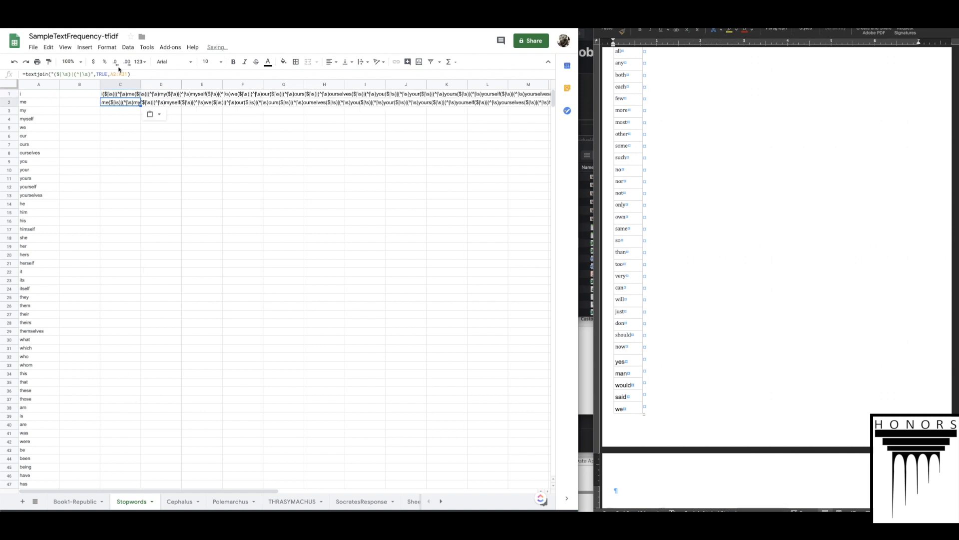
Step: Set the range in the Stopwords C2 TEXTJOIN formula to A31:A60
{"action": "left_click", "coordinate": [122, 74]}
{"action": "key", "text": "BackSpace"}
{"action": "type", "text": "31"}
{"action": "key", "text": "Right"}
{"action": "key", "text": "BackSpace"}
{"action": "key", "text": "BackSpace"}
{"action": "type", "text": "60"}
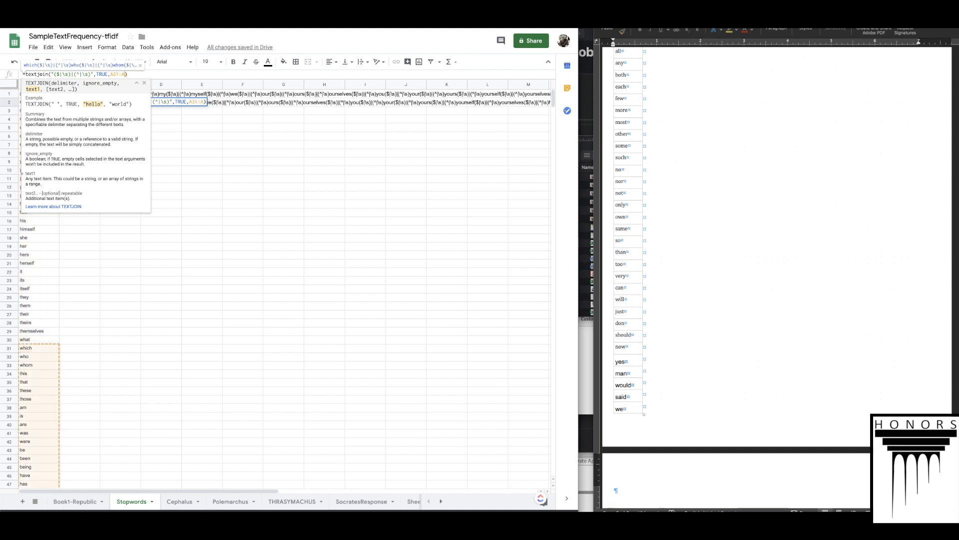
{"action": "key", "text": "Return"}
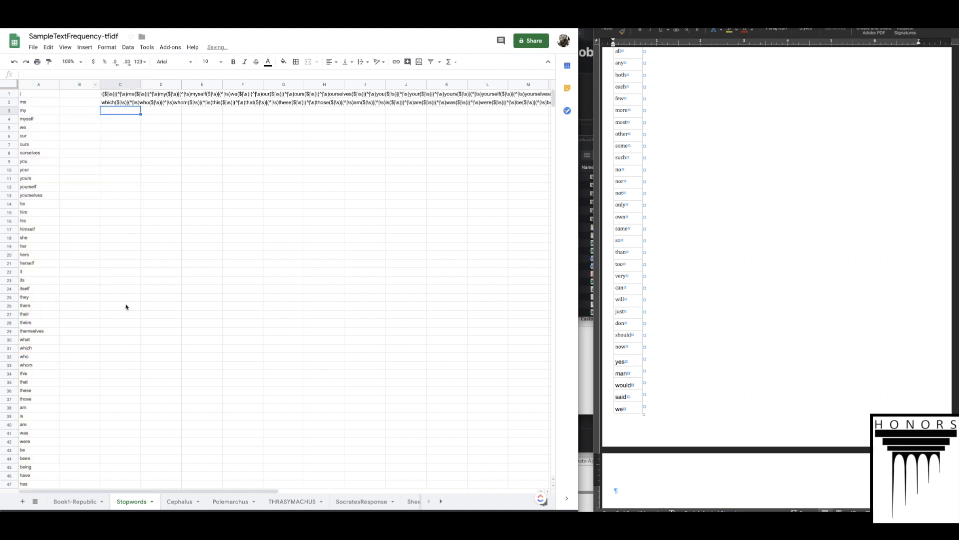
Step: Change the pattern reference in the Book1-Republic C1 REGEXREPLACE formula to Stopwords!C$2 and review the split words across row 1
{"action": "left_click", "coordinate": [75, 501]}
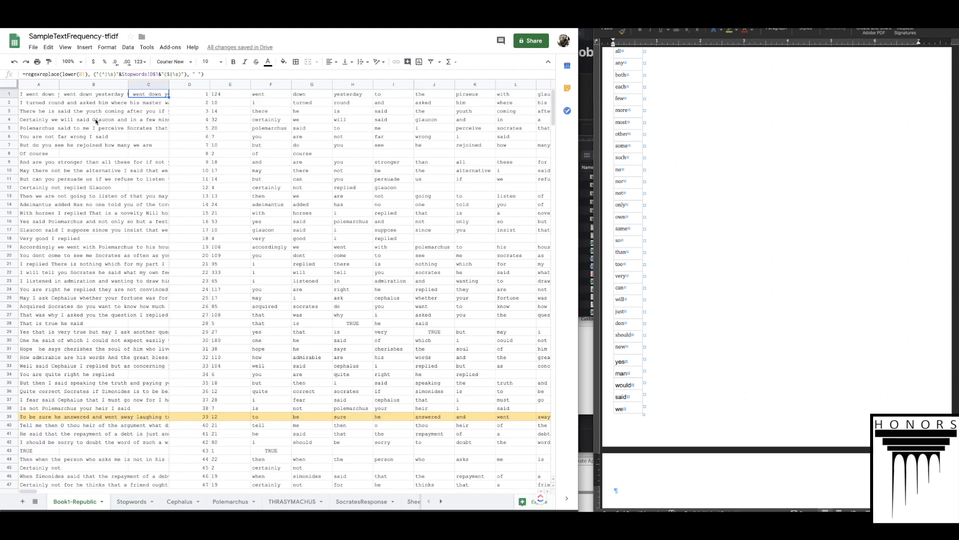
{"action": "left_click", "coordinate": [75, 95]}
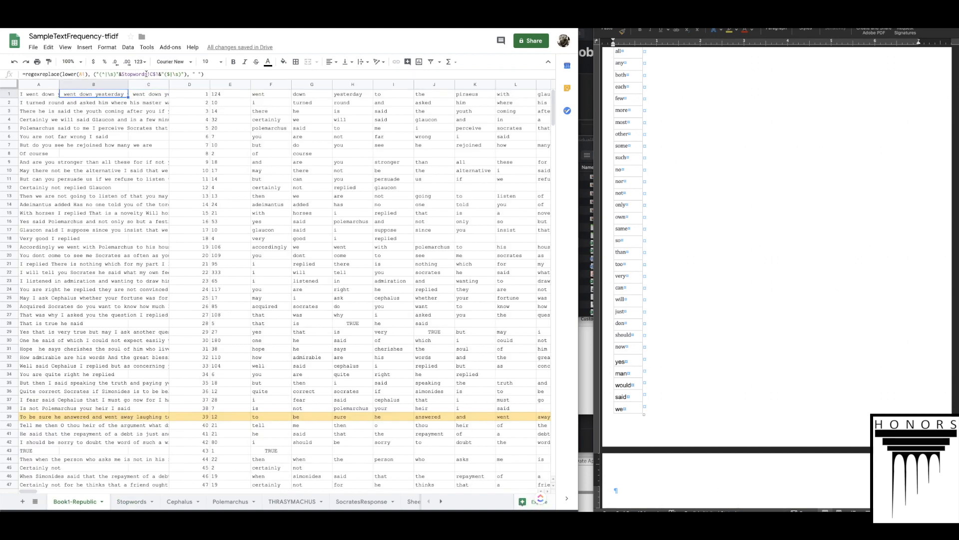
{"action": "left_click", "coordinate": [156, 94]}
{"action": "left_click", "coordinate": [154, 74]}
{"action": "key", "text": "BackSpace"}
{"action": "type", "text": "C"}
{"action": "key", "text": "Right"}
{"action": "key", "text": "Right"}
{"action": "key", "text": "BackSpace"}
{"action": "type", "text": "2"}
{"action": "key", "text": "Left"}
{"action": "key", "text": "Left"}
{"action": "key", "text": "Left"}
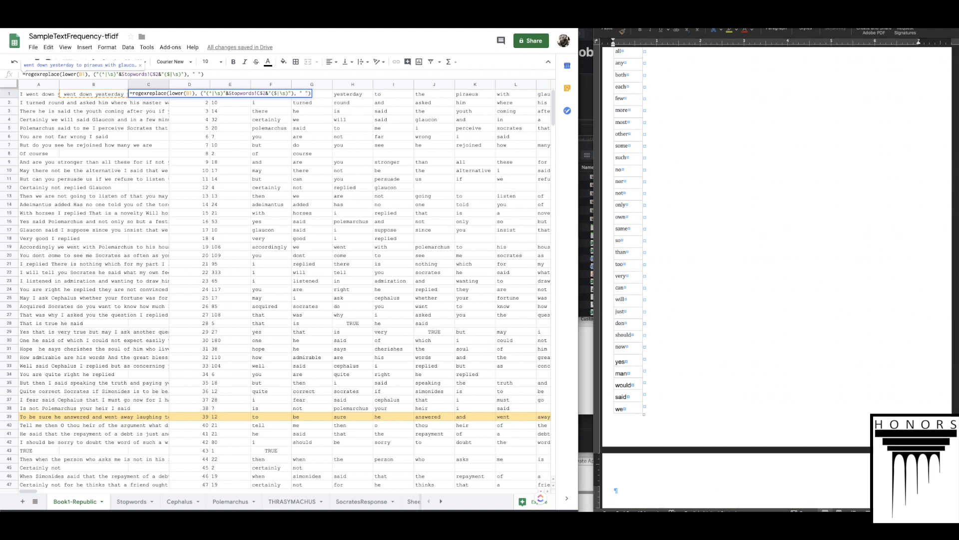
{"action": "key", "text": "Return"}
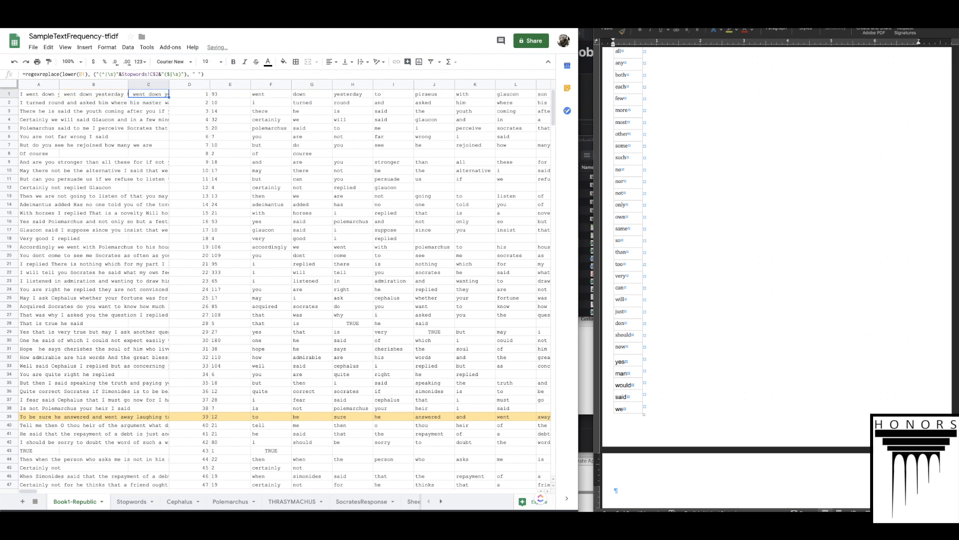
{"action": "scroll", "coordinate": [488, 97], "scroll_direction": "right", "scroll_amount": 3}
{"action": "scroll", "coordinate": [489, 98], "scroll_direction": "right", "scroll_amount": 8}
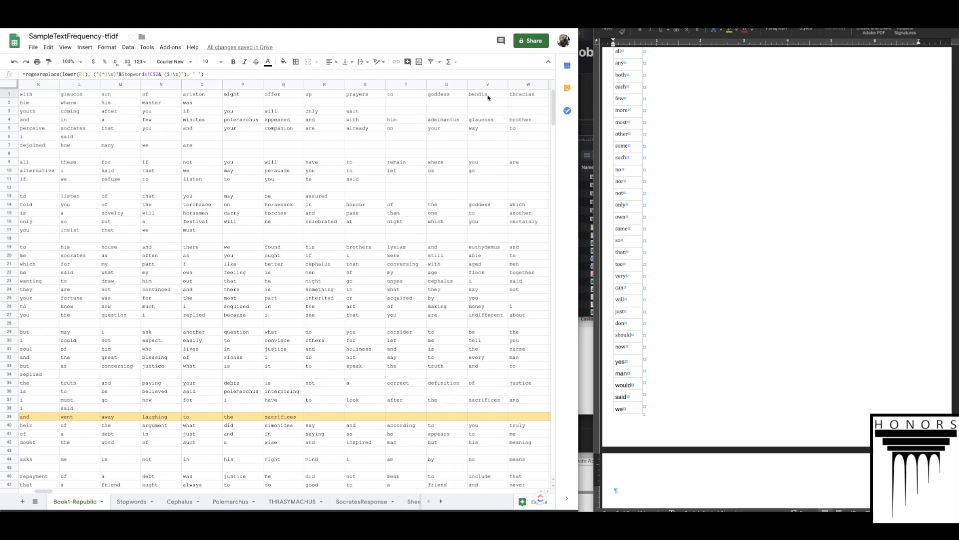
Step: Review the split words across Book1-Republic row 1 and check them against the first entries of the Stopwords list
{"action": "scroll", "coordinate": [488, 97], "scroll_direction": "right", "scroll_amount": 8}
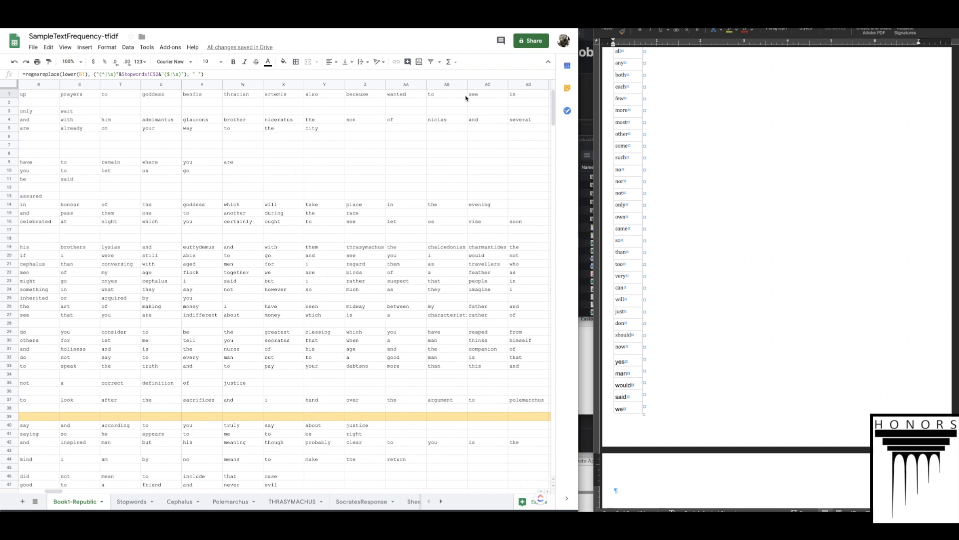
{"action": "scroll", "coordinate": [465, 98], "scroll_direction": "right", "scroll_amount": 8}
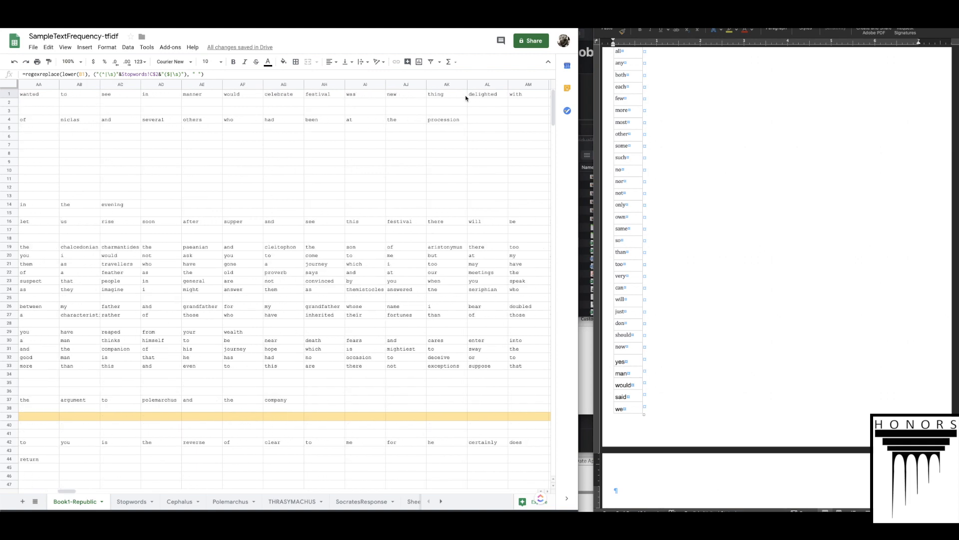
{"action": "scroll", "coordinate": [466, 98], "scroll_direction": "left", "scroll_amount": 17}
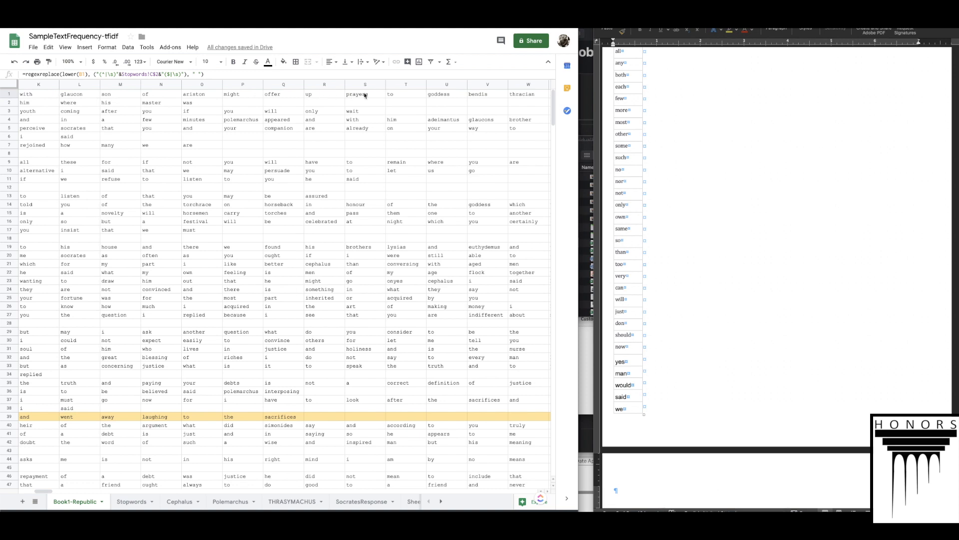
{"action": "left_click", "coordinate": [131, 501]}
{"action": "left_click", "coordinate": [29, 99]}
{"action": "left_click", "coordinate": [33, 111]}
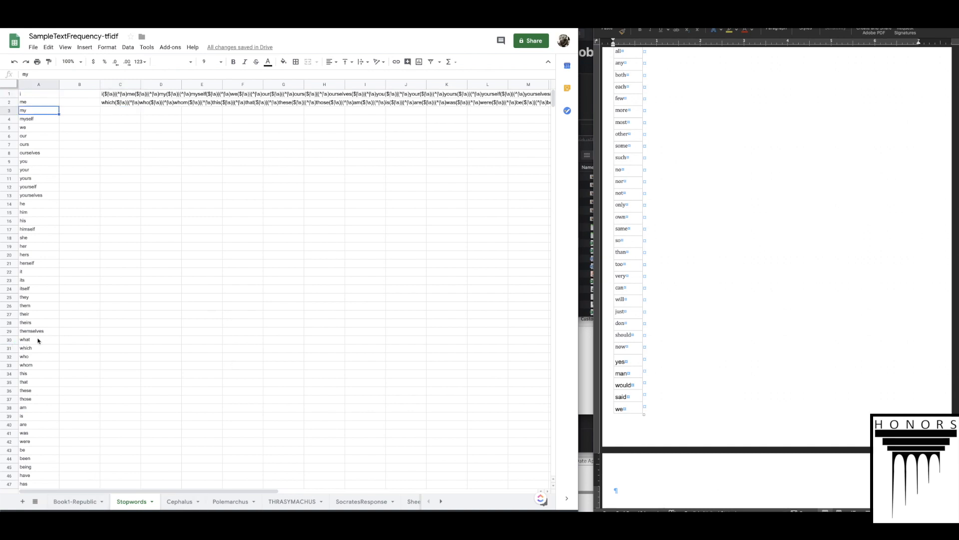
{"action": "left_click", "coordinate": [31, 306]}
{"action": "left_click", "coordinate": [81, 503]}
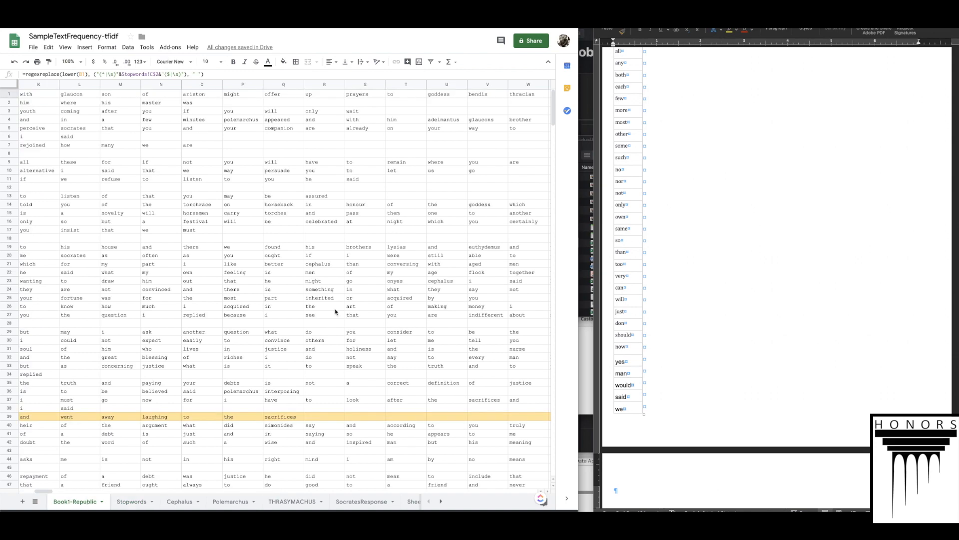
Step: Compare the phrase "manner they would" in the full A1 text with the split words in row 1 of Book1-Republic
{"action": "left_click", "coordinate": [29, 96]}
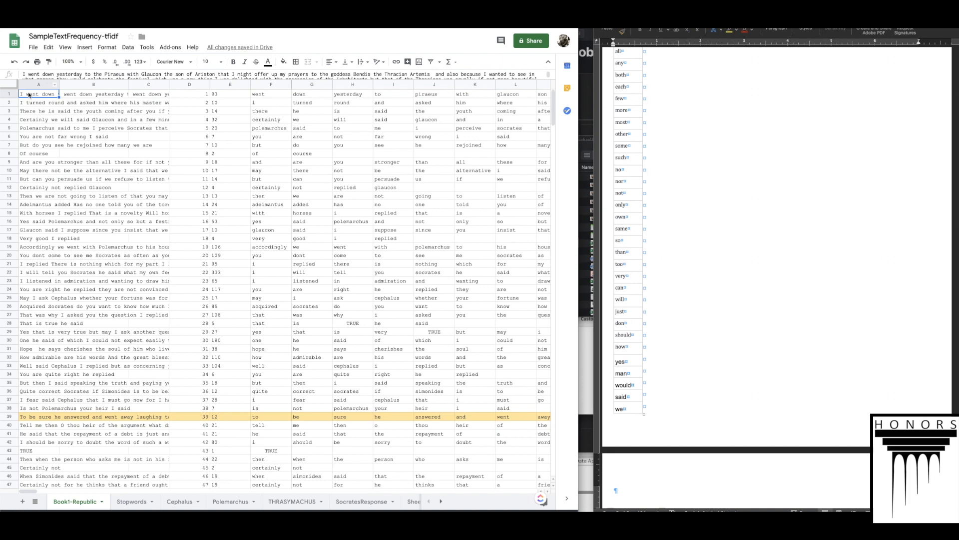
{"action": "left_click_drag", "start_coordinate": [279, 81], "coordinate": [294, 107]}
{"action": "double_click", "coordinate": [48, 79]}
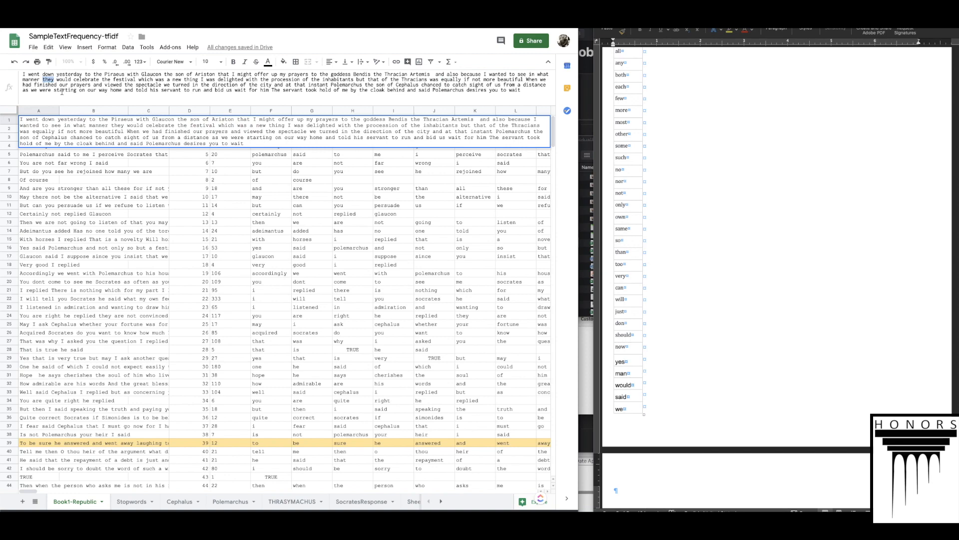
{"action": "left_click", "coordinate": [223, 242]}
{"action": "scroll", "coordinate": [444, 123], "scroll_direction": "right", "scroll_amount": 10}
{"action": "scroll", "coordinate": [465, 122], "scroll_direction": "right", "scroll_amount": 8}
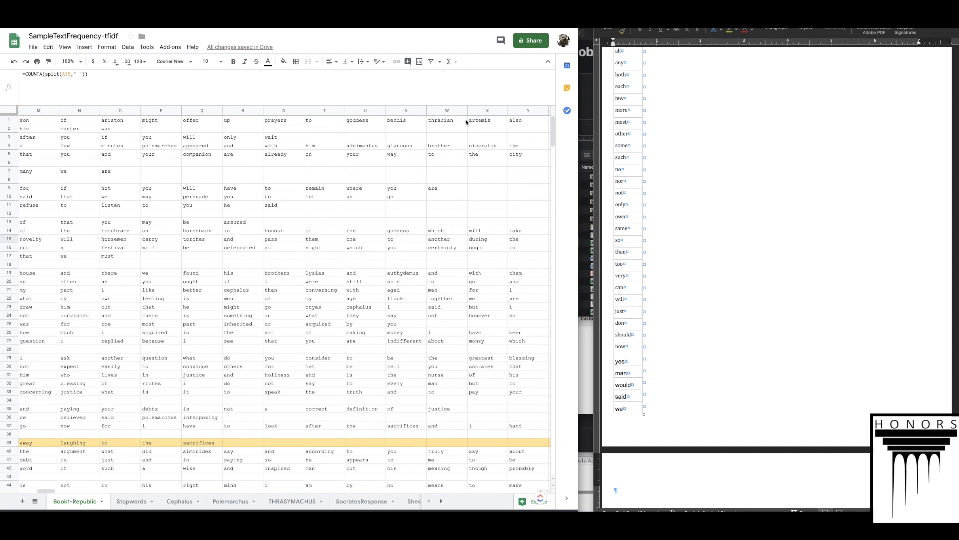
{"action": "scroll", "coordinate": [465, 122], "scroll_direction": "right", "scroll_amount": 3}
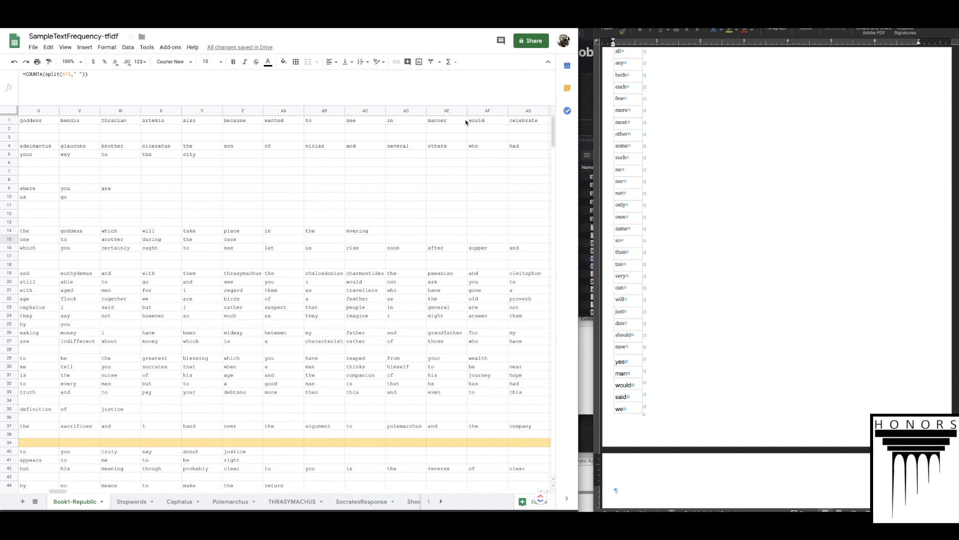
{"action": "left_click", "coordinate": [373, 122]}
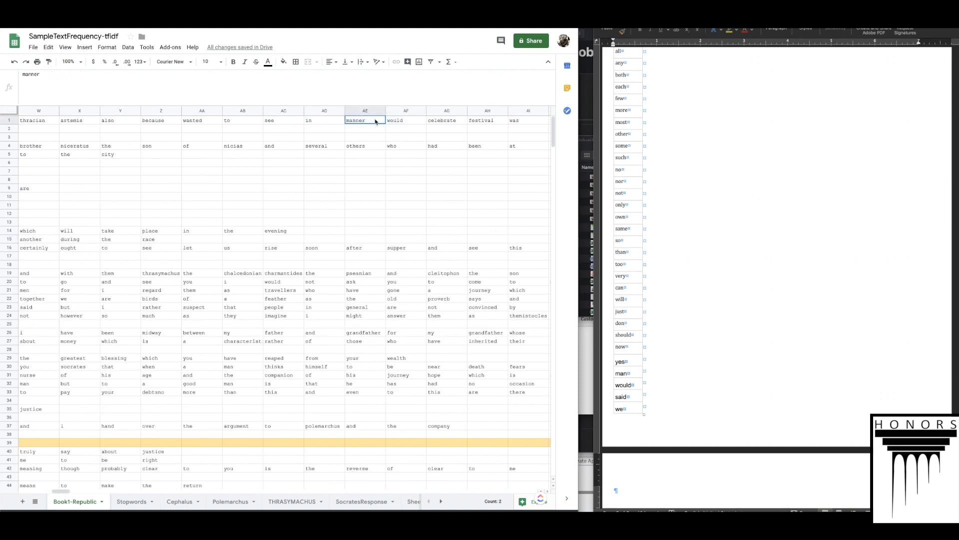
{"action": "left_click_drag", "start_coordinate": [361, 123], "coordinate": [388, 121]}
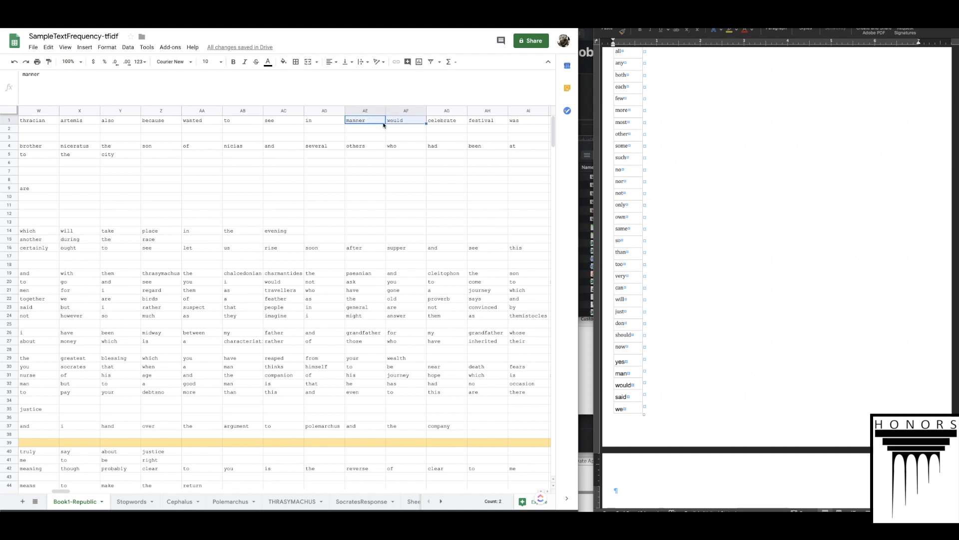
{"action": "scroll", "coordinate": [370, 127], "scroll_direction": "left", "scroll_amount": 10}
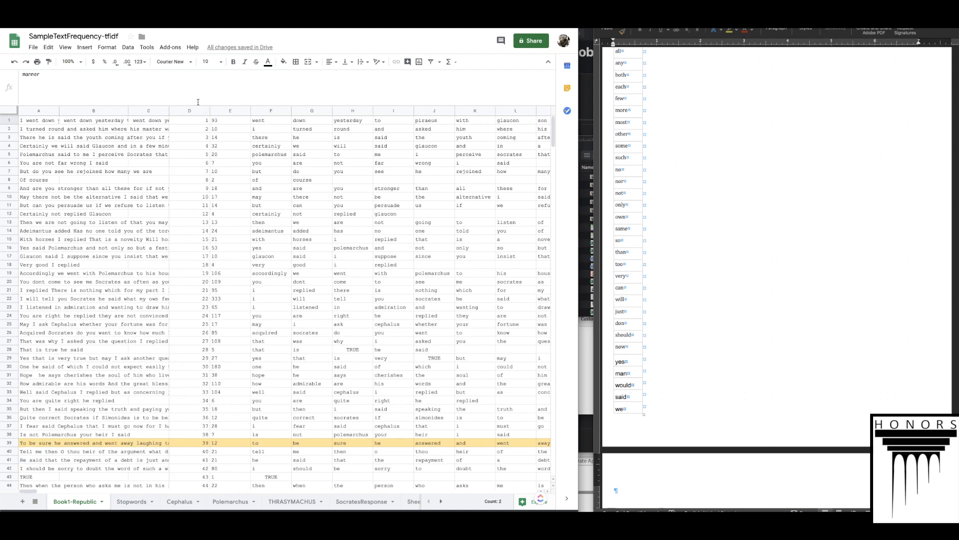
Step: Inspect the Stopwords C2 formula and look up "were" from the A1 phrase "as we were starting" in the stopword list
{"action": "left_click", "coordinate": [131, 501]}
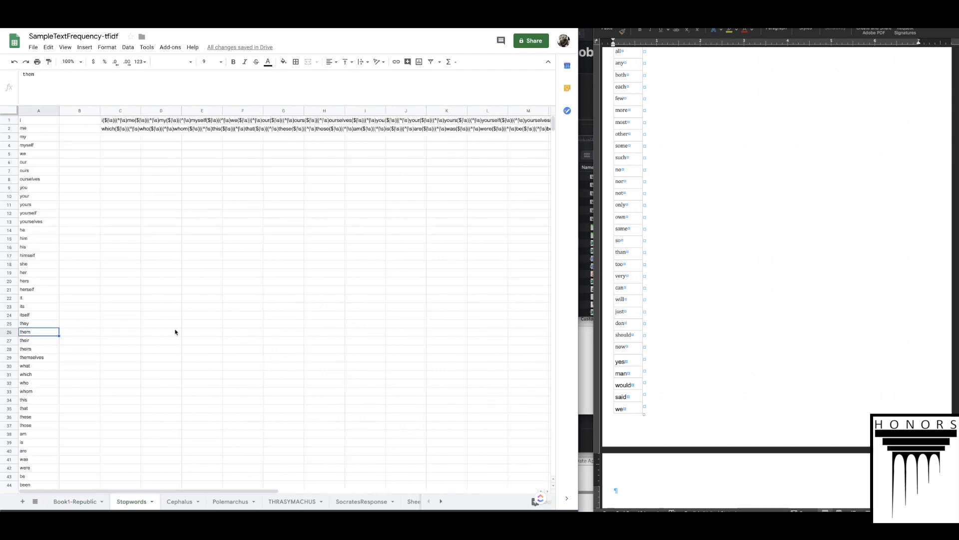
{"action": "left_click", "coordinate": [123, 129]}
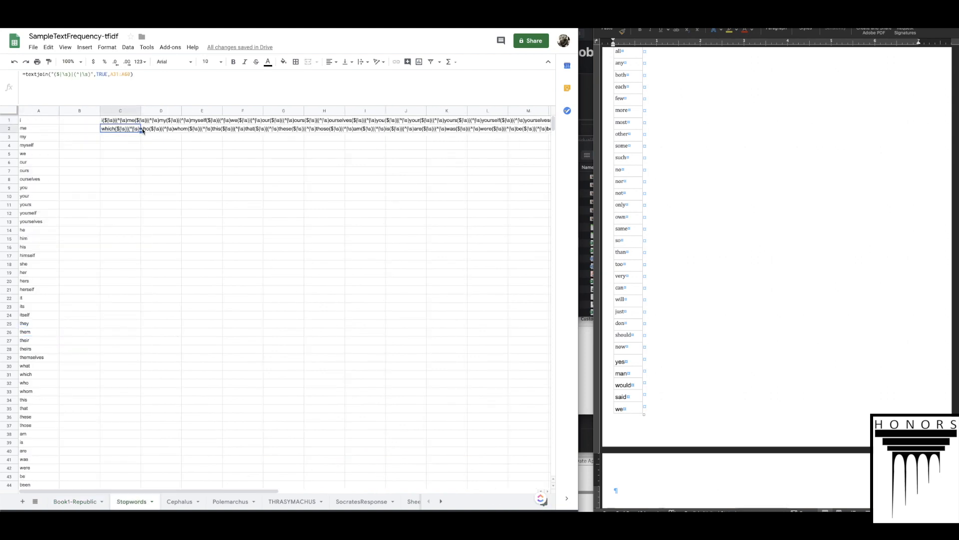
{"action": "left_click", "coordinate": [73, 505]}
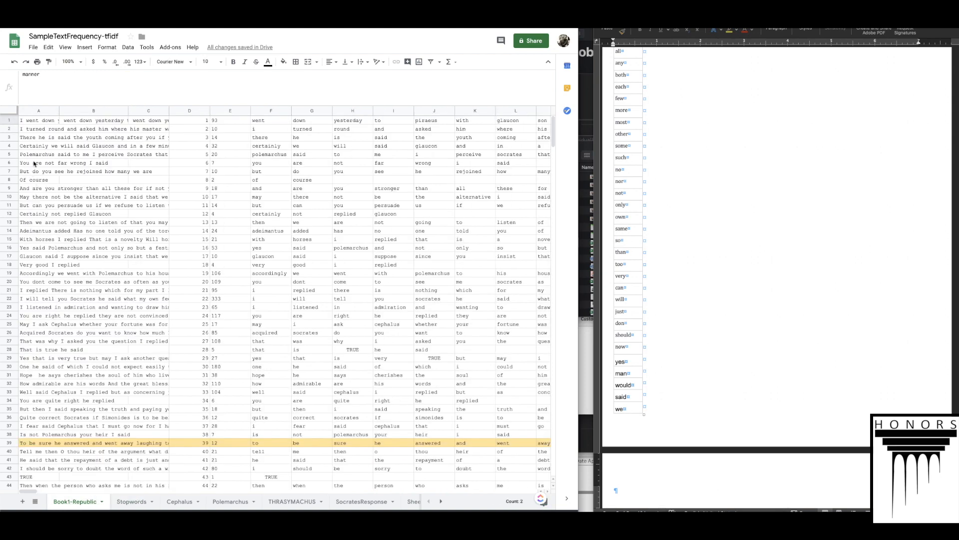
{"action": "left_click", "coordinate": [23, 121]}
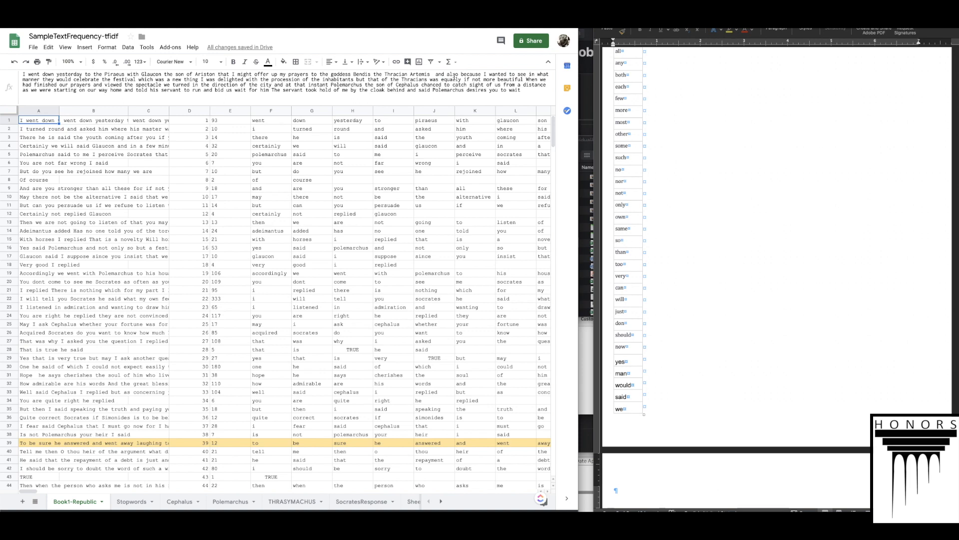
{"action": "left_click", "coordinate": [34, 90]}
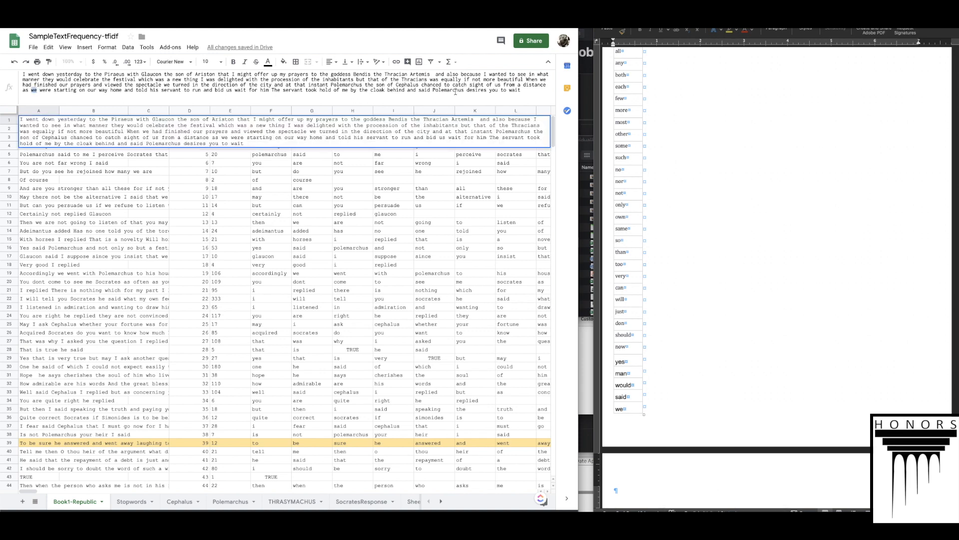
{"action": "left_click", "coordinate": [132, 501]}
{"action": "scroll", "coordinate": [35, 370], "scroll_direction": "down", "scroll_amount": 3}
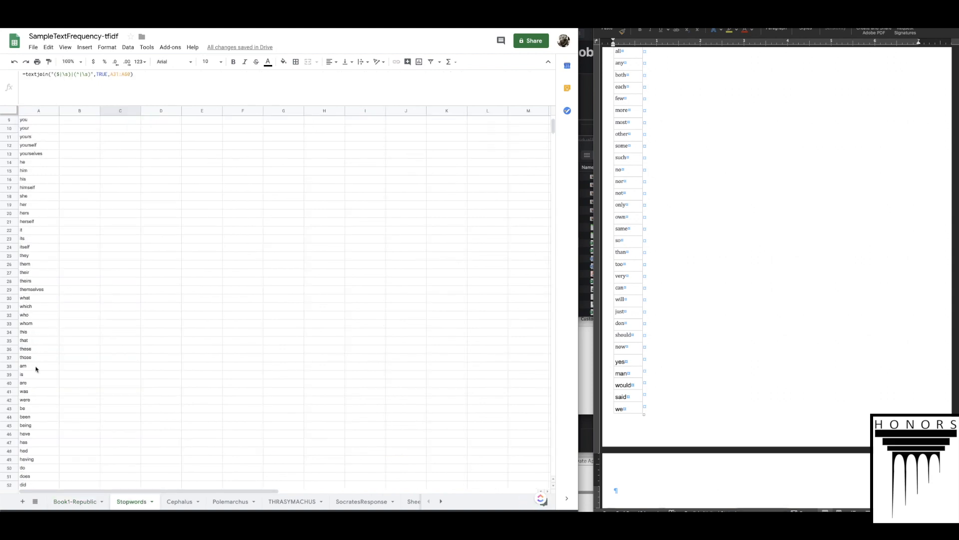
{"action": "left_click", "coordinate": [31, 392]}
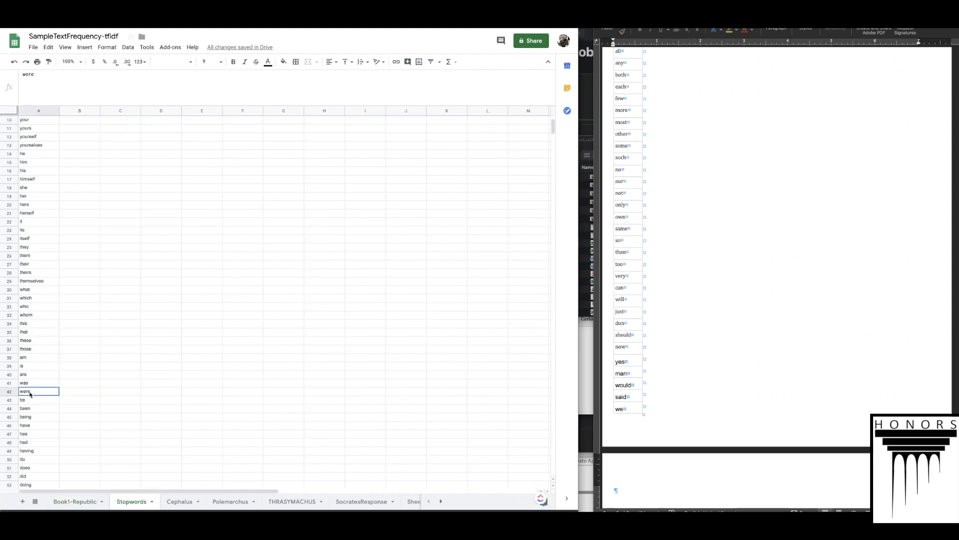
{"action": "scroll", "coordinate": [40, 397], "scroll_direction": "down", "scroll_amount": 2}
{"action": "scroll", "coordinate": [45, 399], "scroll_direction": "down", "scroll_amount": 1}
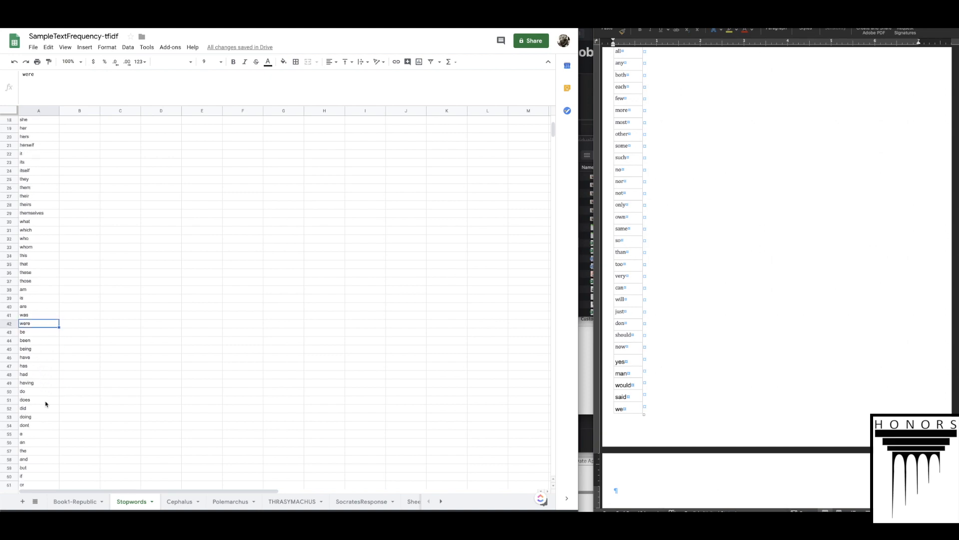
{"action": "left_click", "coordinate": [82, 502]}
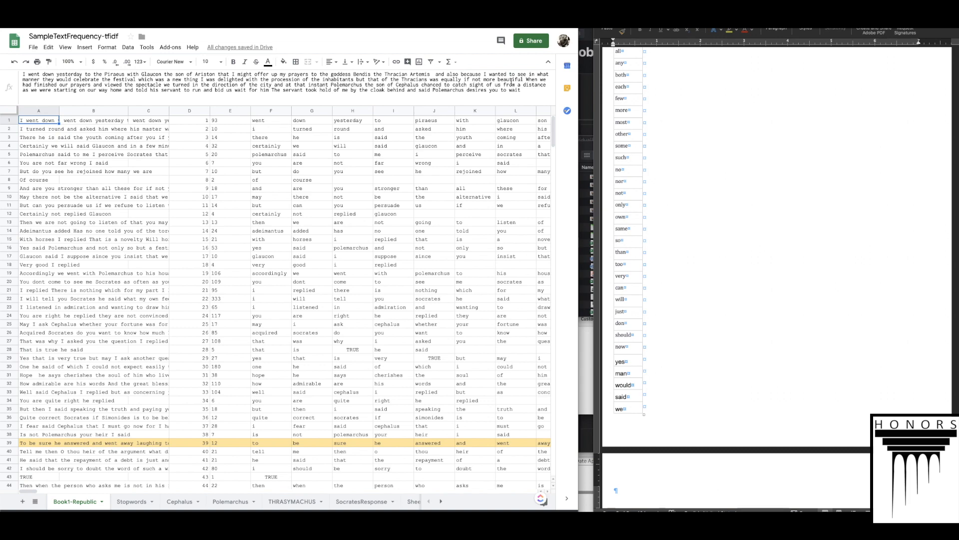
Step: Locate the "as we were starting" passage among Book1-Republic row 1's split words to check for the word "were"
{"action": "double_click", "coordinate": [44, 91]}
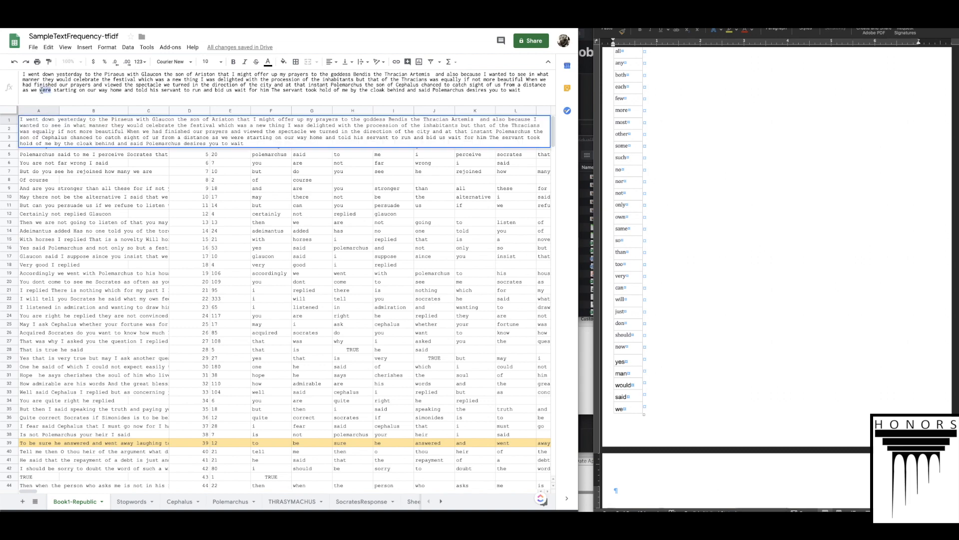
{"action": "left_click", "coordinate": [367, 269]}
{"action": "scroll", "coordinate": [392, 167], "scroll_direction": "right", "scroll_amount": 15}
{"action": "scroll", "coordinate": [499, 115], "scroll_direction": "right", "scroll_amount": 18}
{"action": "scroll", "coordinate": [503, 114], "scroll_direction": "left", "scroll_amount": 11}
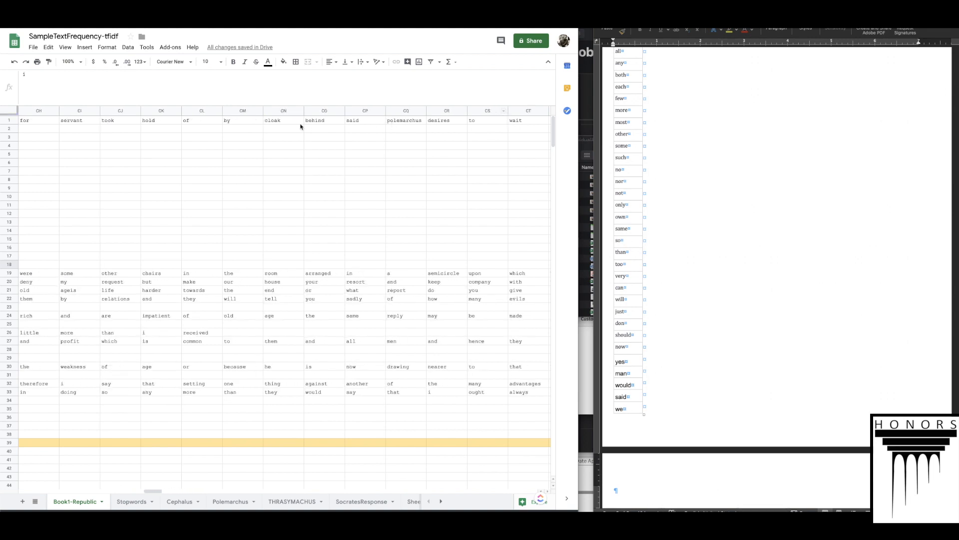
{"action": "scroll", "coordinate": [90, 127], "scroll_direction": "left", "scroll_amount": 3}
{"action": "scroll", "coordinate": [90, 126], "scroll_direction": "left", "scroll_amount": 6}
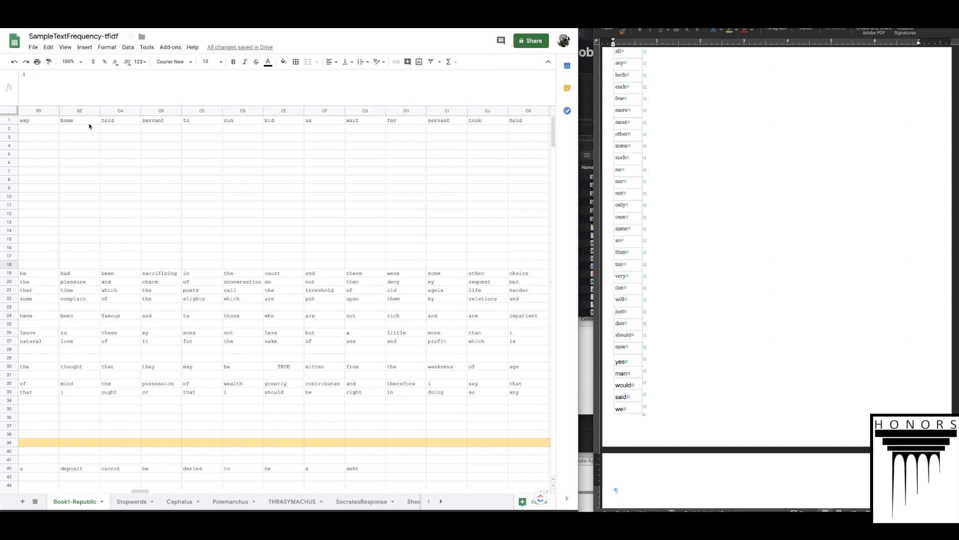
{"action": "scroll", "coordinate": [45, 124], "scroll_direction": "left", "scroll_amount": 5}
{"action": "scroll", "coordinate": [44, 125], "scroll_direction": "left", "scroll_amount": 1}
{"action": "scroll", "coordinate": [169, 126], "scroll_direction": "left", "scroll_amount": 2}
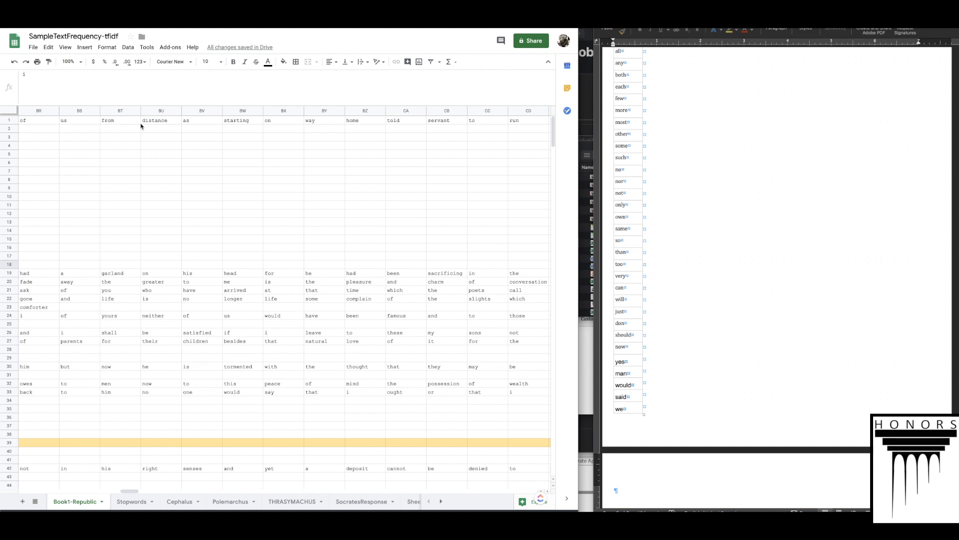
{"action": "scroll", "coordinate": [71, 122], "scroll_direction": "left", "scroll_amount": 2}
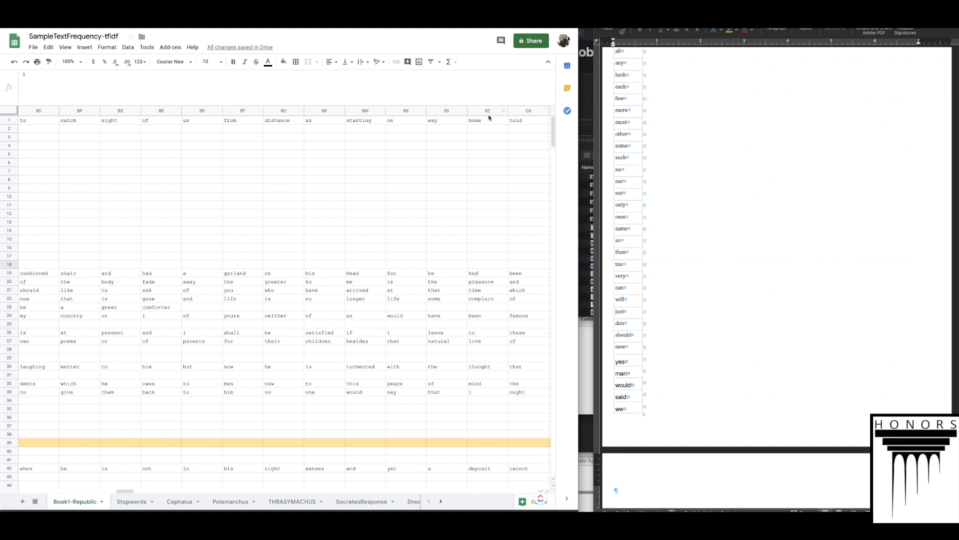
{"action": "scroll", "coordinate": [30, 123], "scroll_direction": "left", "scroll_amount": 1}
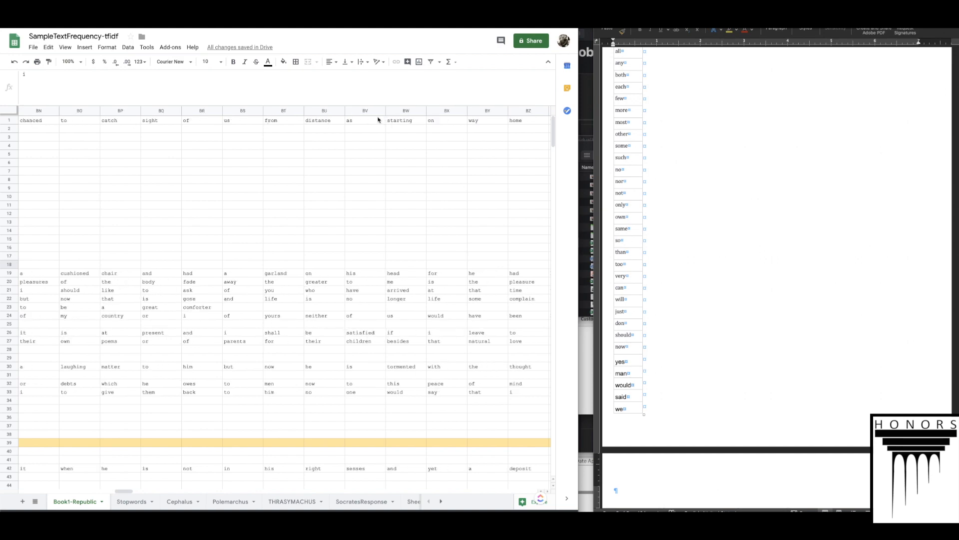
{"action": "scroll", "coordinate": [377, 118], "scroll_direction": "left", "scroll_amount": 15}
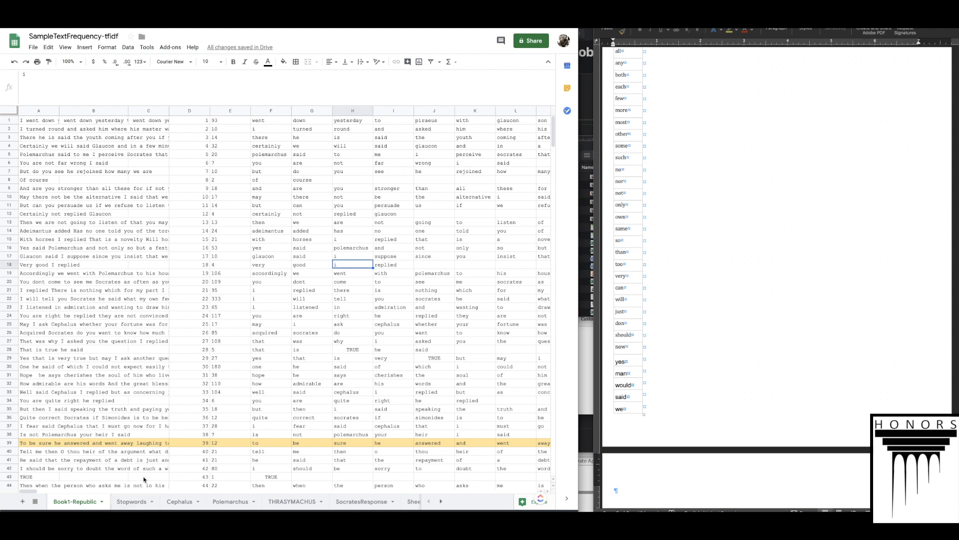
Step: Copy the TEXTJOIN formula from C2 of the Stopwords sheet into C3 through C6
{"action": "left_click", "coordinate": [131, 501]}
{"action": "scroll", "coordinate": [73, 320], "scroll_direction": "up", "scroll_amount": 6}
{"action": "left_click", "coordinate": [111, 129]}
{"action": "key", "text": "ctrl+c"}
{"action": "key", "text": "Down"}
{"action": "key", "text": "ctrl+v"}
{"action": "key", "text": "Down"}
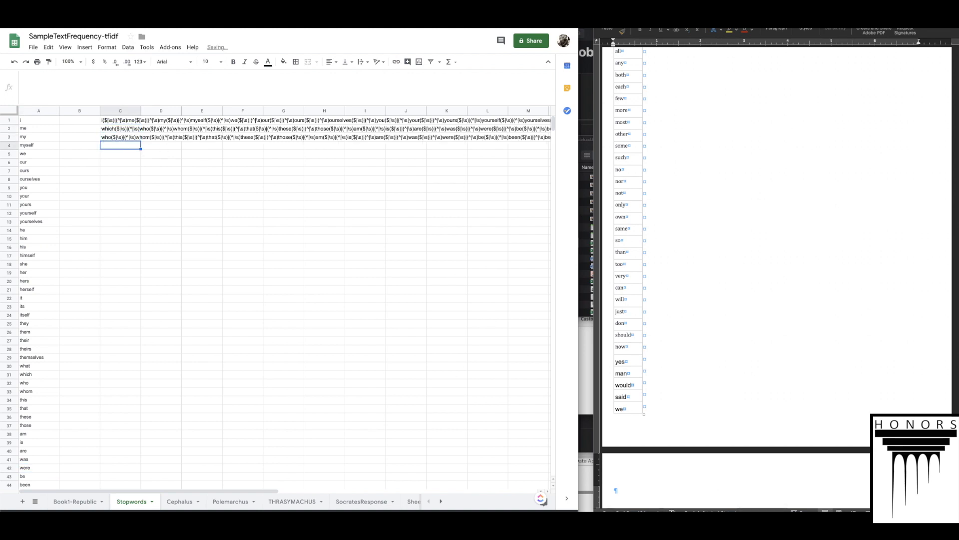
{"action": "key", "text": "ctrl+v"}
{"action": "key", "text": "Down"}
{"action": "key", "text": "ctrl+v"}
{"action": "key", "text": "Down"}
{"action": "key", "text": "ctrl+v"}
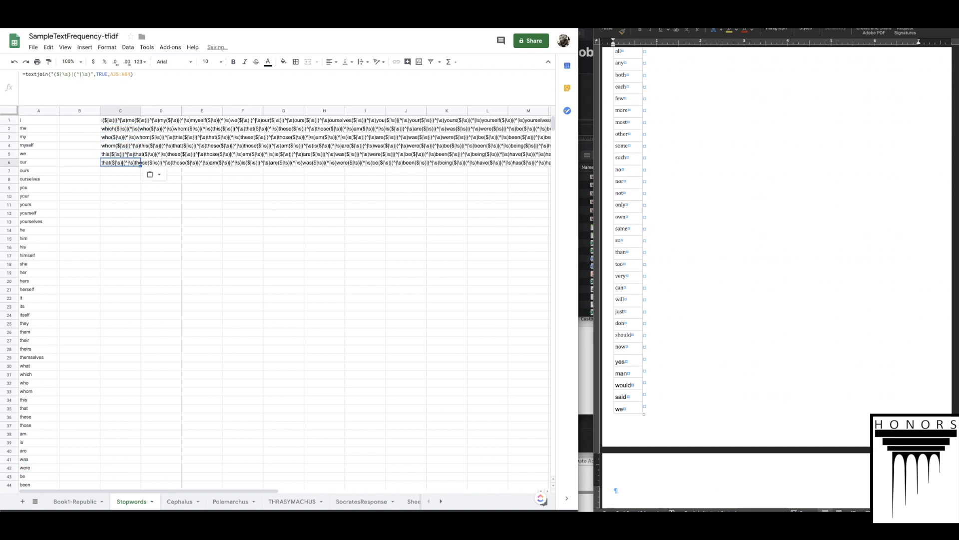
Step: Change the range in the Stopwords C3 TEXTJOIN formula to the third group of stopwords, starting at A61
{"action": "left_click", "coordinate": [112, 139]}
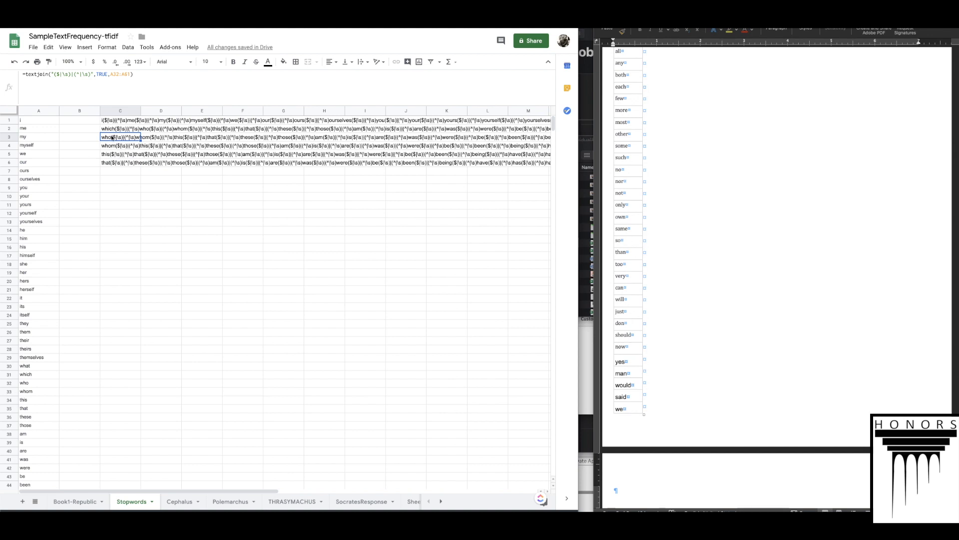
{"action": "left_click", "coordinate": [116, 74]}
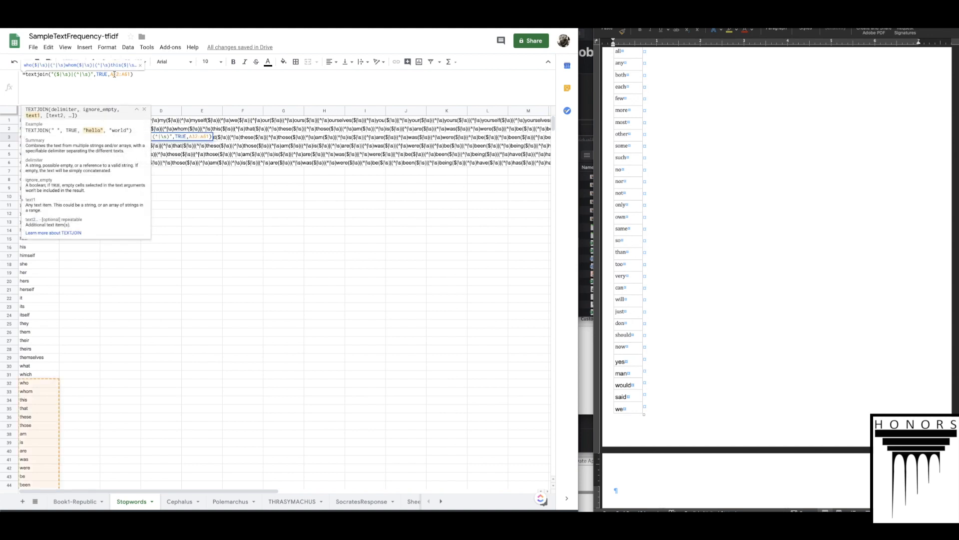
{"action": "key", "text": "BackSpace"}
{"action": "type", "text": "6"}
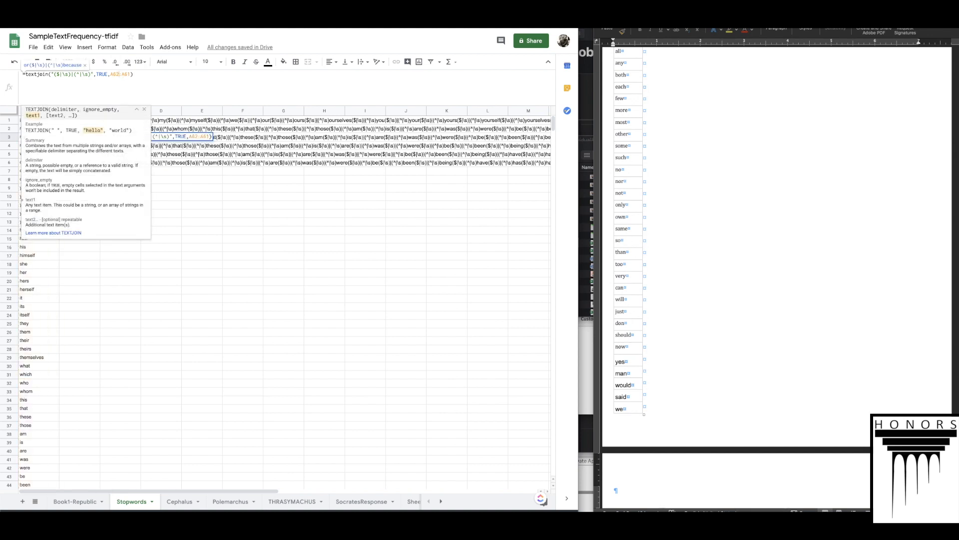
{"action": "key", "text": "BackSpace"}
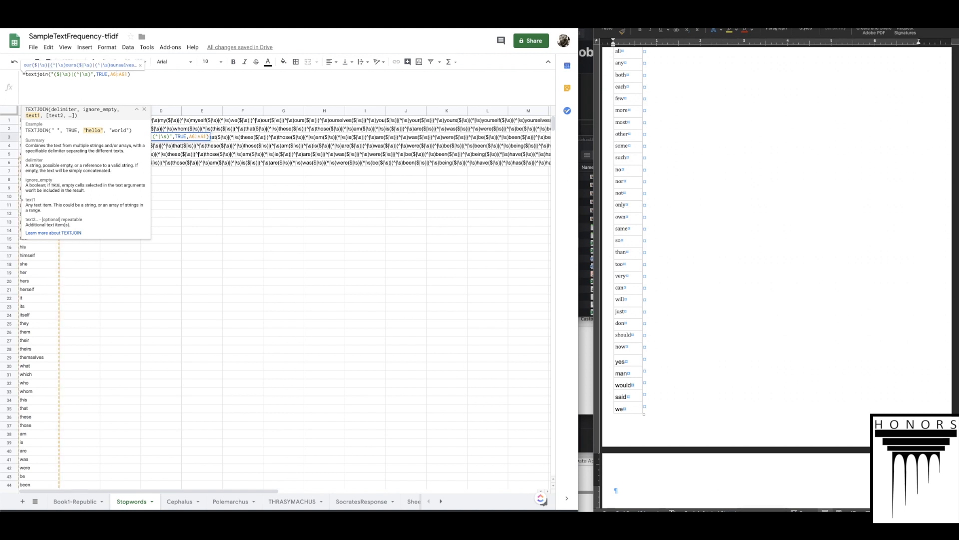
{"action": "type", "text": "1"}
{"action": "key", "text": "Right"}
{"action": "key", "text": "Right"}
{"action": "key", "text": "Right"}
{"action": "key", "text": "Right"}
{"action": "key", "text": "BackSpace"}
{"action": "key", "text": "BackSpace"}
{"action": "key", "text": "Return"}
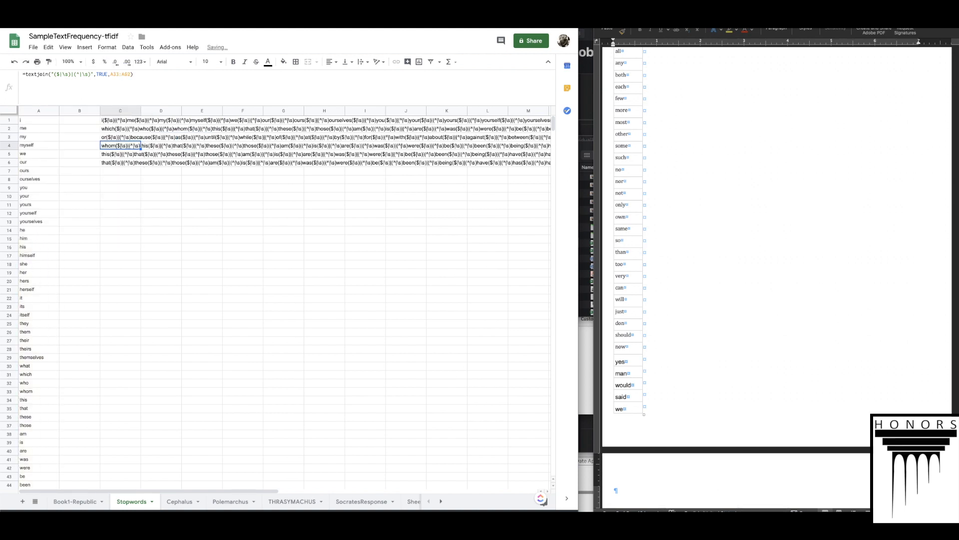
Step: Set the range in the Stopwords C4 TEXTJOIN formula to the fourth stopword group, A91:A120
{"action": "left_click", "coordinate": [114, 73]}
{"action": "type", "text": "91"}
{"action": "key", "text": "Right"}
{"action": "key", "text": "Right"}
{"action": "key", "text": "Delete"}
{"action": "key", "text": "Delete"}
{"action": "type", "text": "120"}
{"action": "key", "text": "Return"}
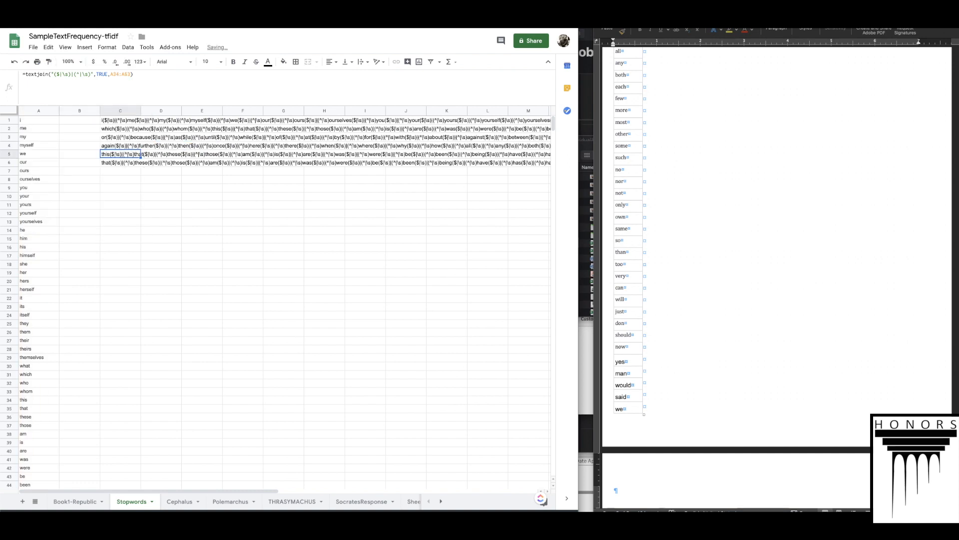
Step: Check the ranges used in C3 and C4, and set the C5 TEXTJOIN range to A121:A135
{"action": "left_click", "coordinate": [118, 122]}
{"action": "key", "text": "Down"}
{"action": "key", "text": "Down"}
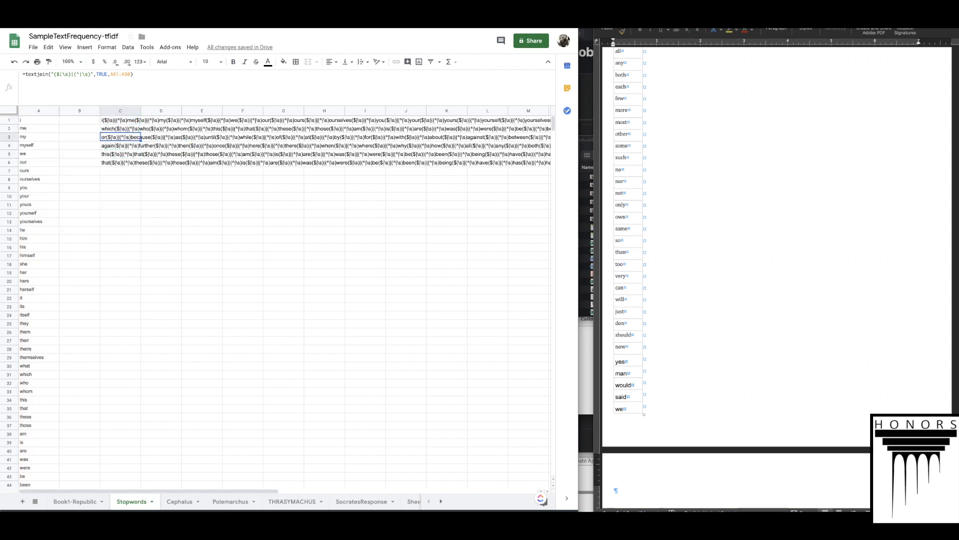
{"action": "key", "text": "Down"}
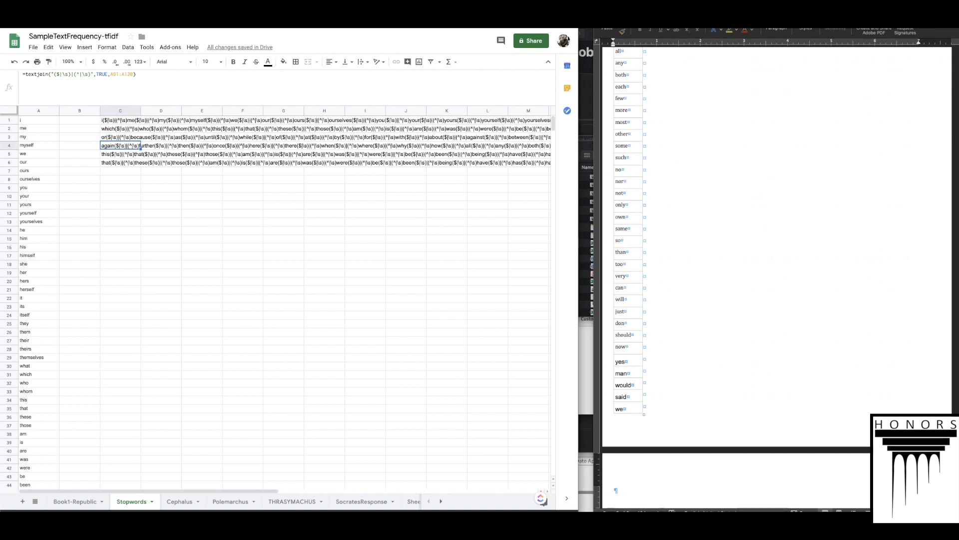
{"action": "key", "text": "Down"}
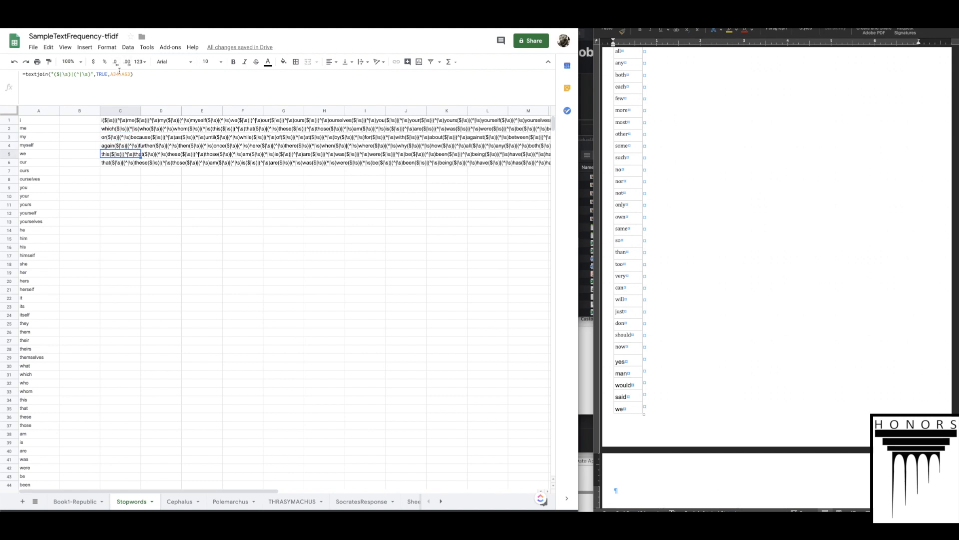
{"action": "left_click", "coordinate": [117, 74]}
{"action": "left_click_drag", "start_coordinate": [117, 74], "coordinate": [113, 74]}
{"action": "type", "text": "121"}
{"action": "key", "text": "Right"}
{"action": "key", "text": "Right"}
{"action": "key", "text": "Delete"}
{"action": "key", "text": "Delete"}
{"action": "type", "text": "135"}
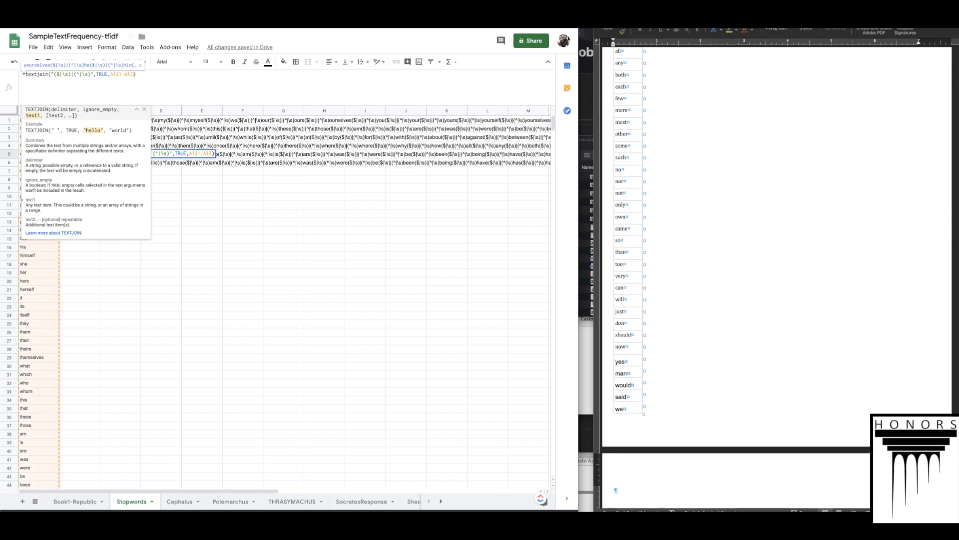
{"action": "key", "text": "Return"}
Step: Clear the surplus TEXTJOIN formula from C6 and check where the stopword list in column A ends
{"action": "key", "text": "Delete"}
{"action": "key", "text": "Left"}
{"action": "key", "text": "Left"}
{"action": "key", "text": "ctrl+Down"}
{"action": "key", "text": "Down"}
{"action": "key", "text": "Right"}
{"action": "key", "text": "ctrl+Up"}
{"action": "key", "text": "Right"}
{"action": "key", "text": "Down"}
{"action": "key", "text": "Down"}
{"action": "key", "text": "Down"}
{"action": "key", "text": "Down"}
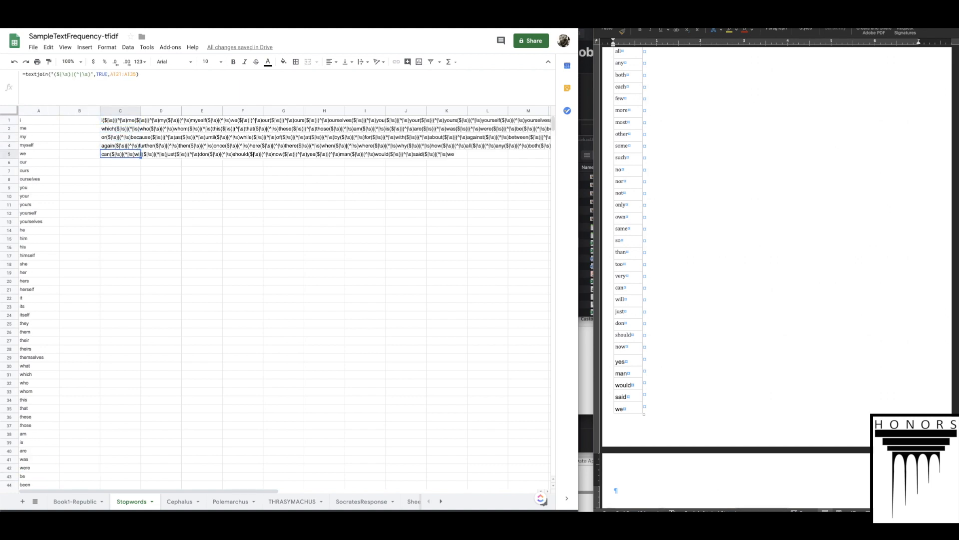
Step: Review the ranges of the TEXTJOIN formulas in Stopwords C1 through C5
{"action": "left_click", "coordinate": [125, 123]}
{"action": "key", "text": "Down"}
{"action": "key", "text": "Down"}
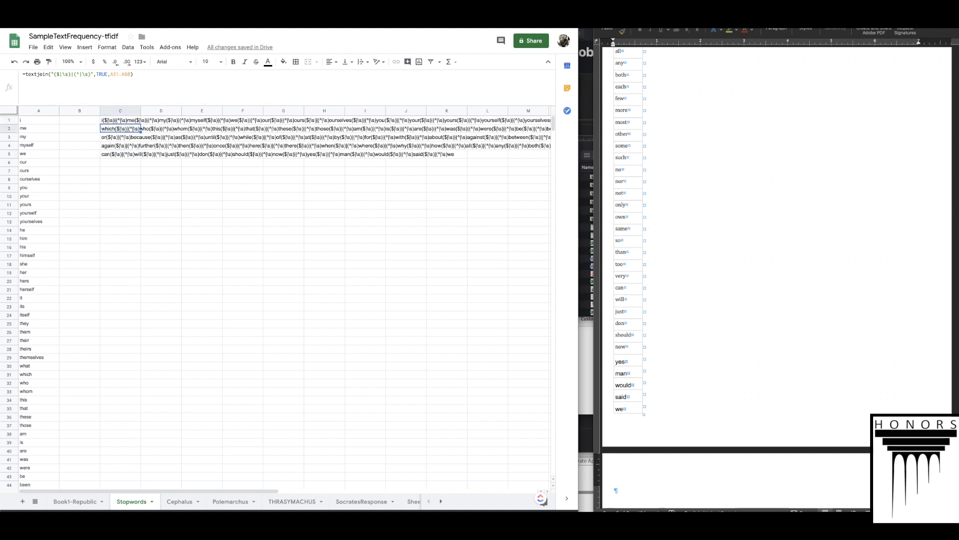
{"action": "key", "text": "Down"}
{"action": "key", "text": "Down"}
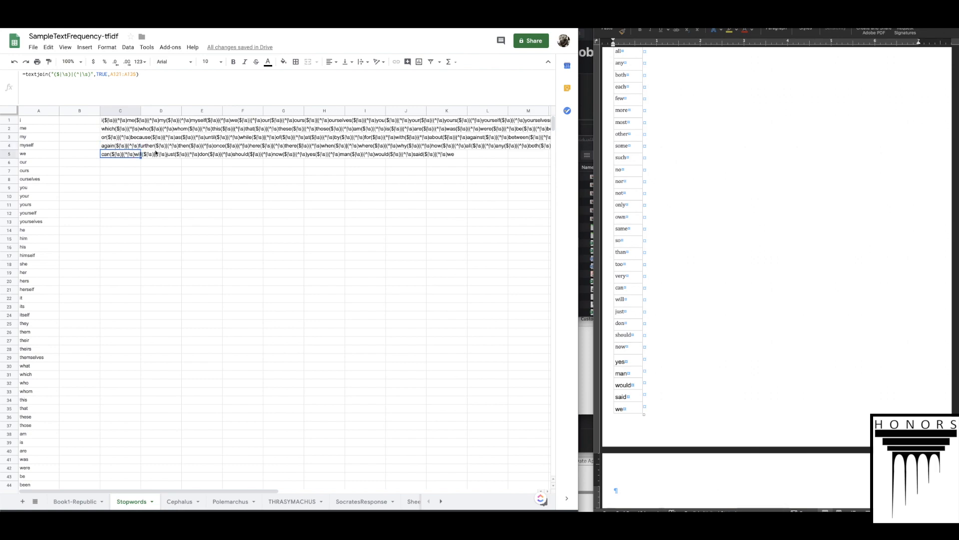
Step: Examine the REGEXREPLACE formulas in B1 and C1 of the Book1-Republic sheet
{"action": "left_click", "coordinate": [91, 501]}
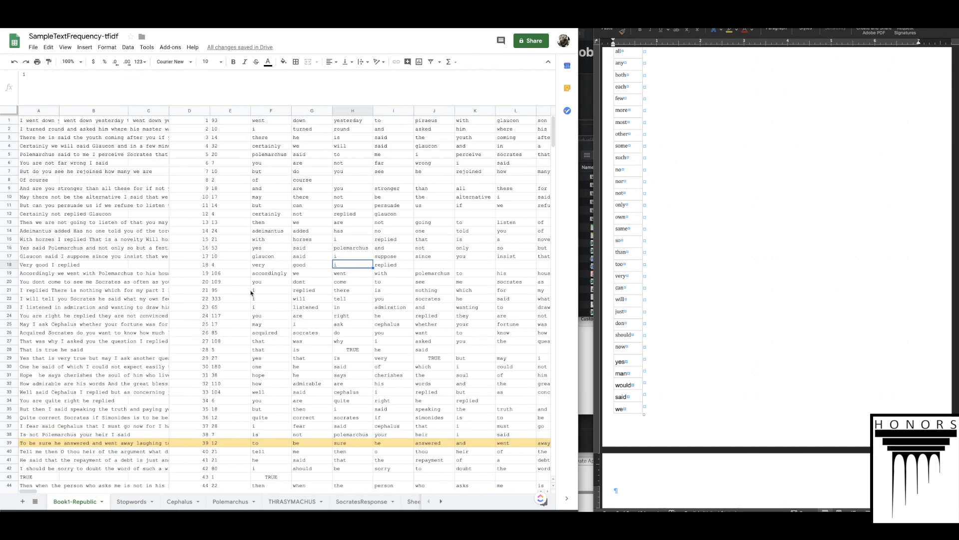
{"action": "left_click", "coordinate": [94, 122]}
{"action": "left_click_drag", "start_coordinate": [26, 77], "coordinate": [257, 79]}
{"action": "left_click", "coordinate": [181, 95]}
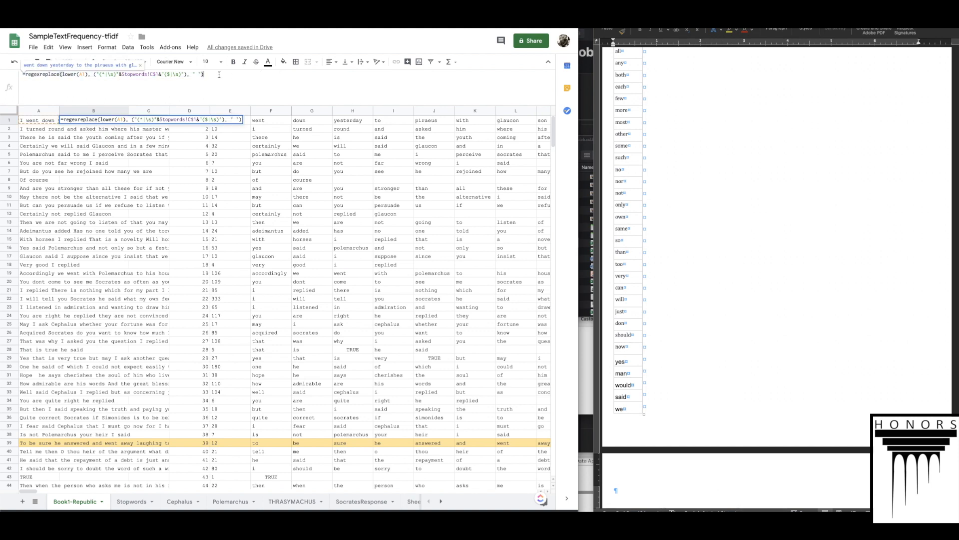
{"action": "key", "text": "Escape"}
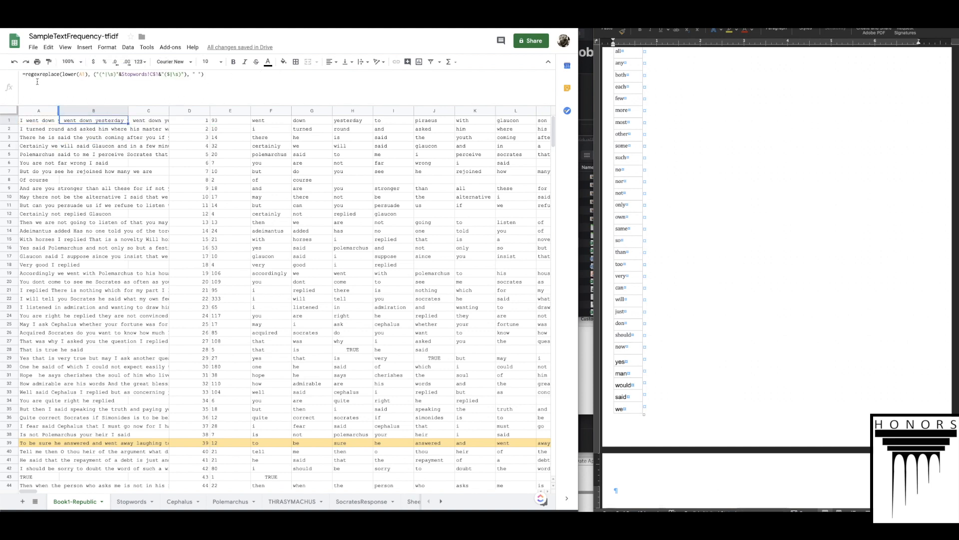
{"action": "left_click", "coordinate": [158, 75]}
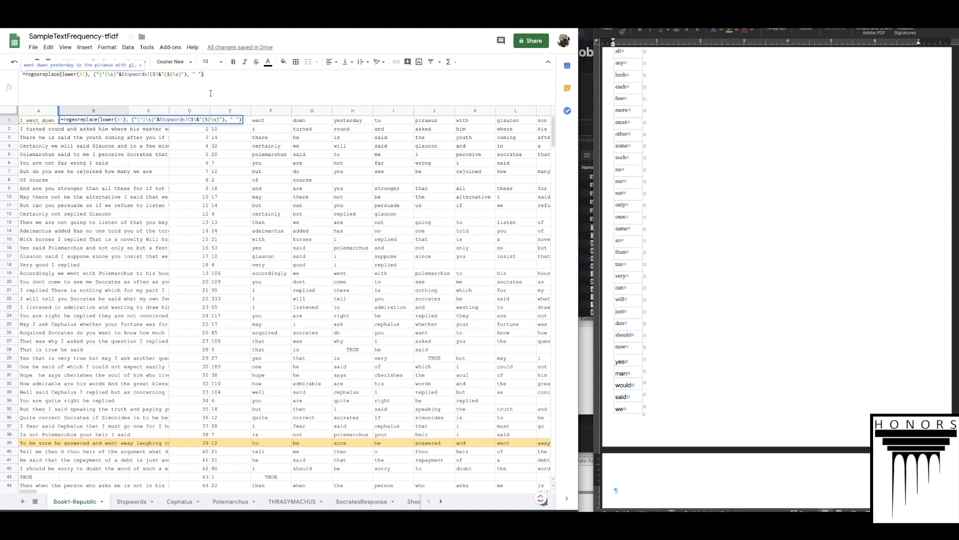
{"action": "key", "text": "Tab"}
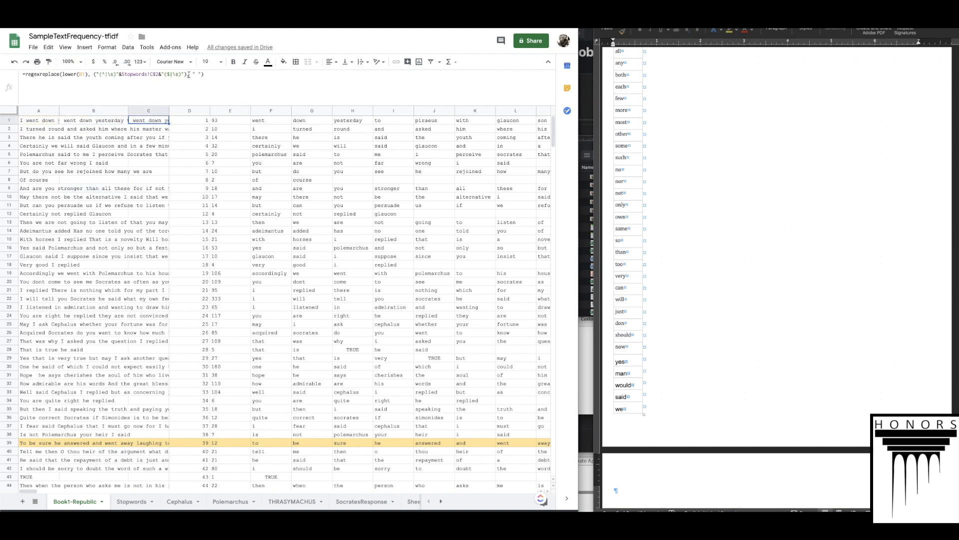
{"action": "left_click", "coordinate": [84, 123]}
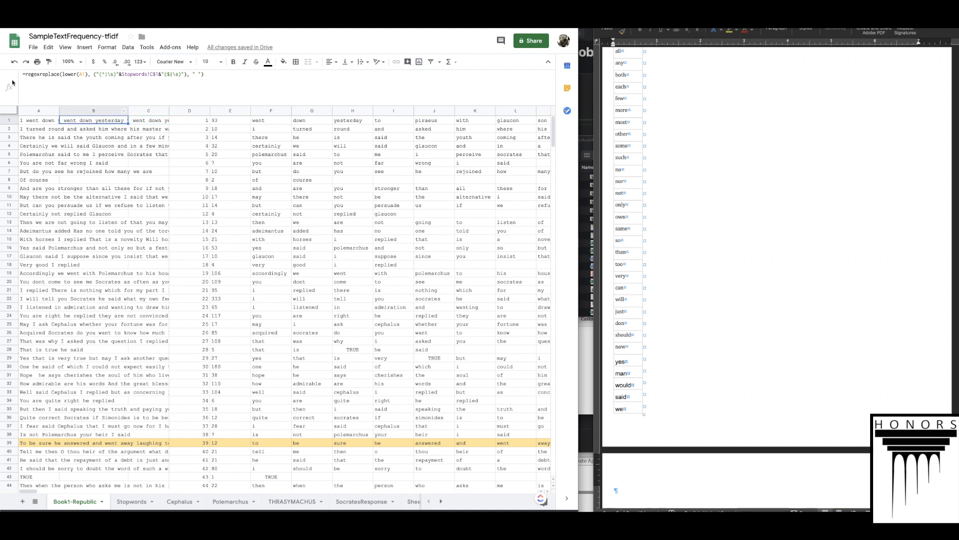
Step: Wrap the B1 formula in an outer REGEXREPLACE and give it a copy of the inner pattern and space-replacement arguments
{"action": "left_click", "coordinate": [29, 74]}
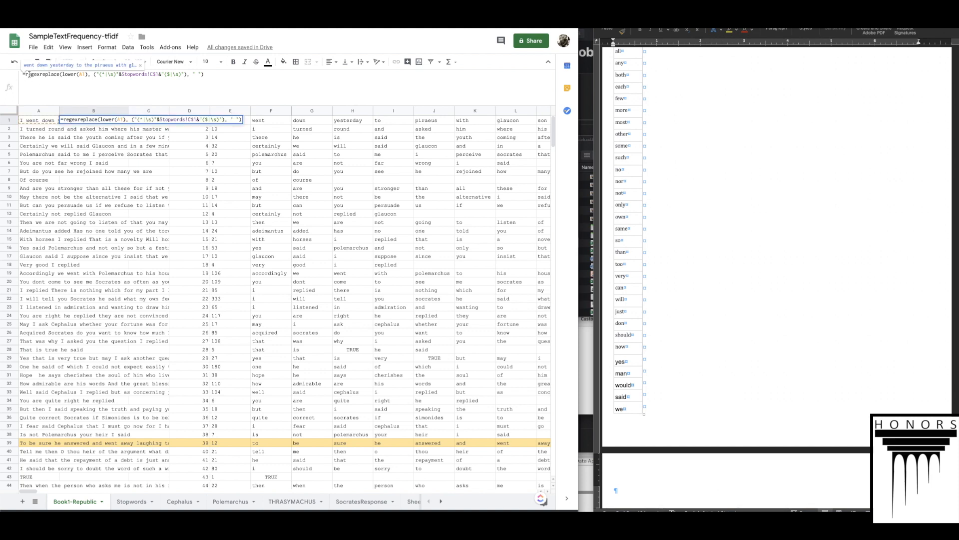
{"action": "type", "text": "re"}
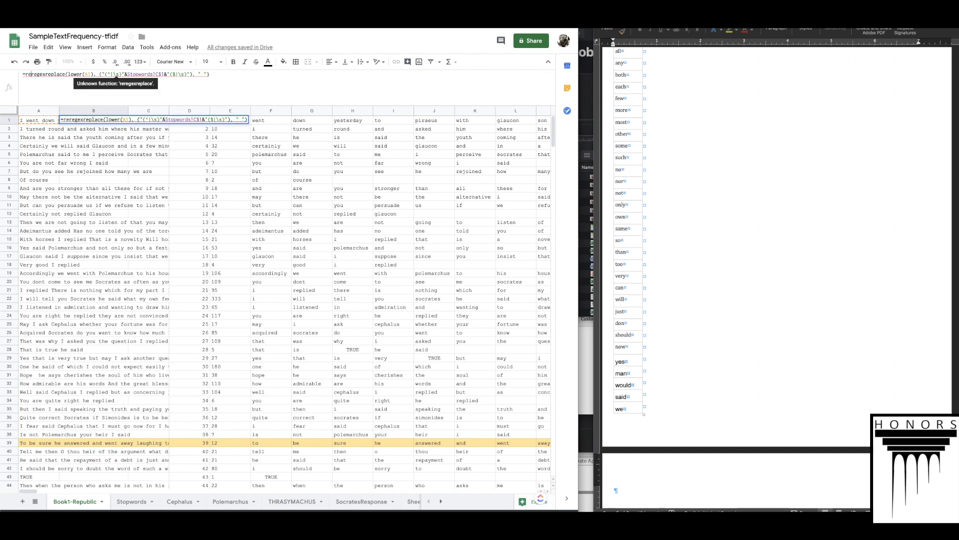
{"action": "type", "text": "gexreplace(lower(A1)"}
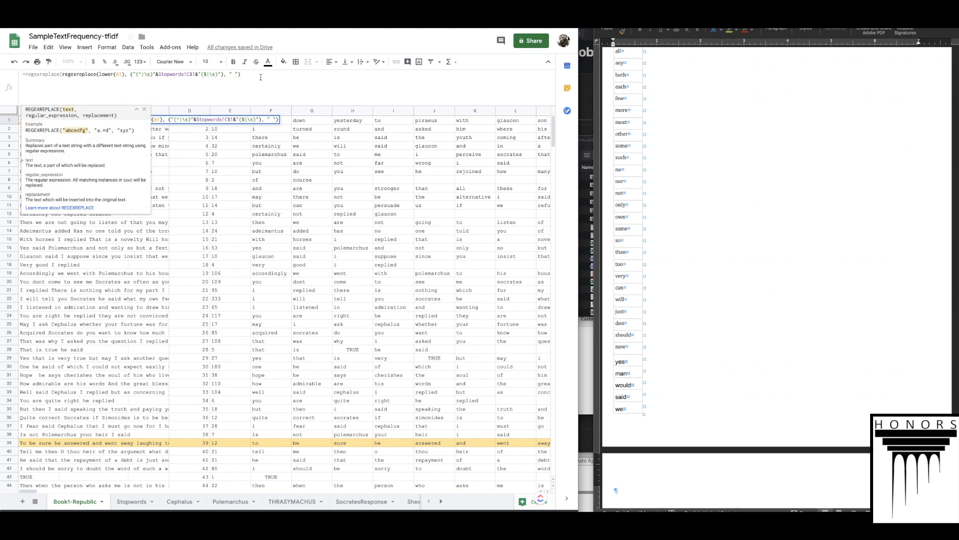
{"action": "type", "text": ","}
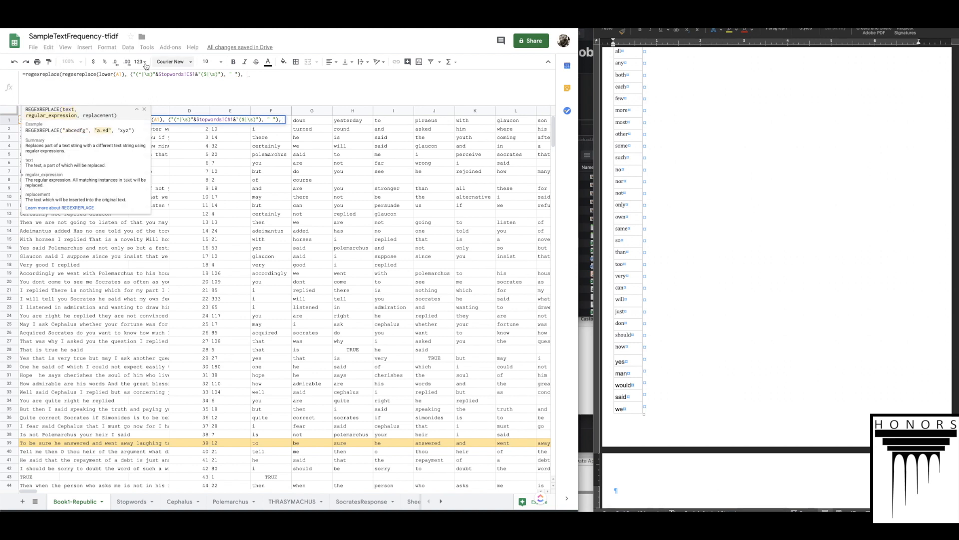
{"action": "left_click_drag", "start_coordinate": [130, 72], "coordinate": [239, 73]}
{"action": "key", "text": "ctrl+c"}
{"action": "left_click", "coordinate": [257, 75]}
{"action": "key", "text": "ctrl+v"}
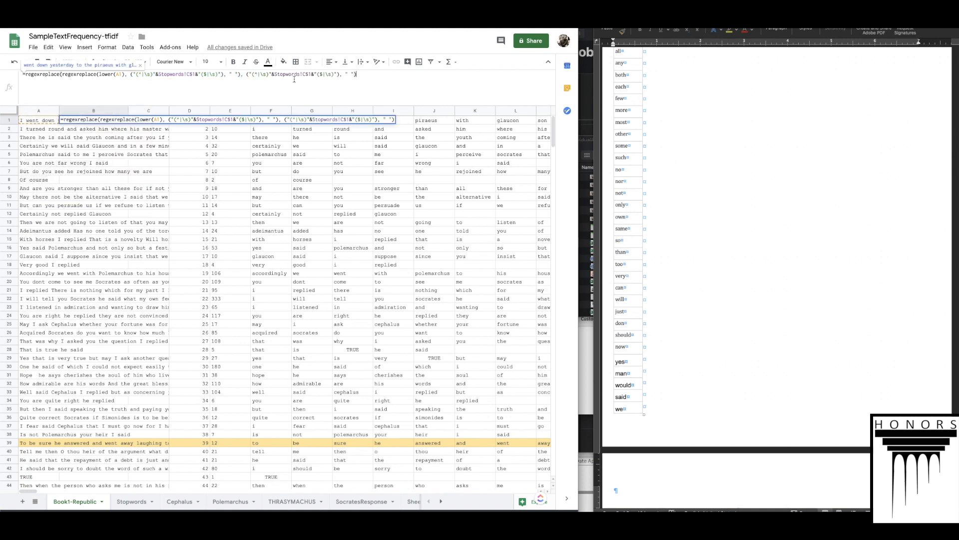
Step: Point the outer REGEXREPLACE in B1 to the second stopword group, Stopwords!C$2
{"action": "left_click", "coordinate": [309, 74]}
{"action": "key", "text": "BackSpace"}
{"action": "type", "text": "2"}
{"action": "key", "text": "Delete"}
{"action": "key", "text": "Return"}
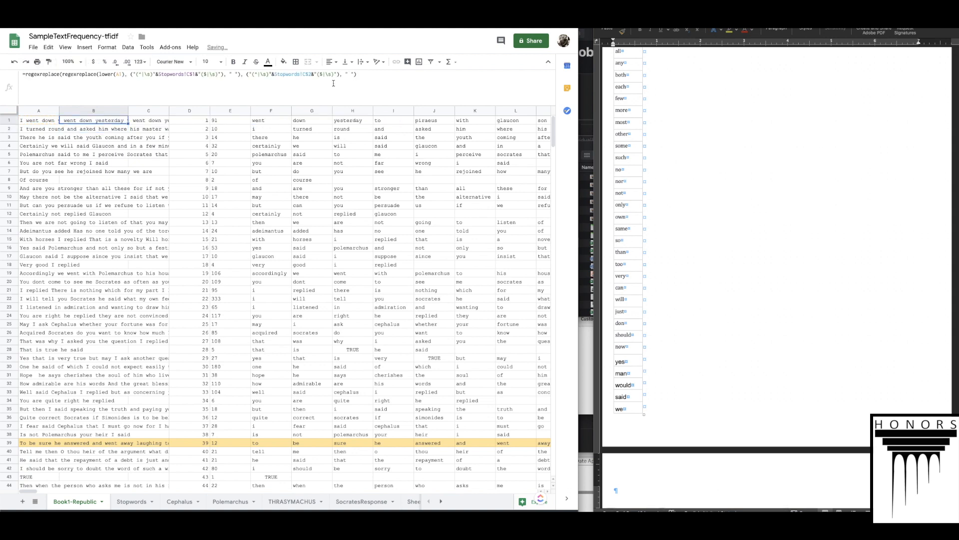
Step: Wrap the B1 formula in a third REGEXREPLACE that uses the pattern group in Stopwords!C$3
{"action": "left_click", "coordinate": [26, 74]}
{"action": "type", "text": "regexreplace("}
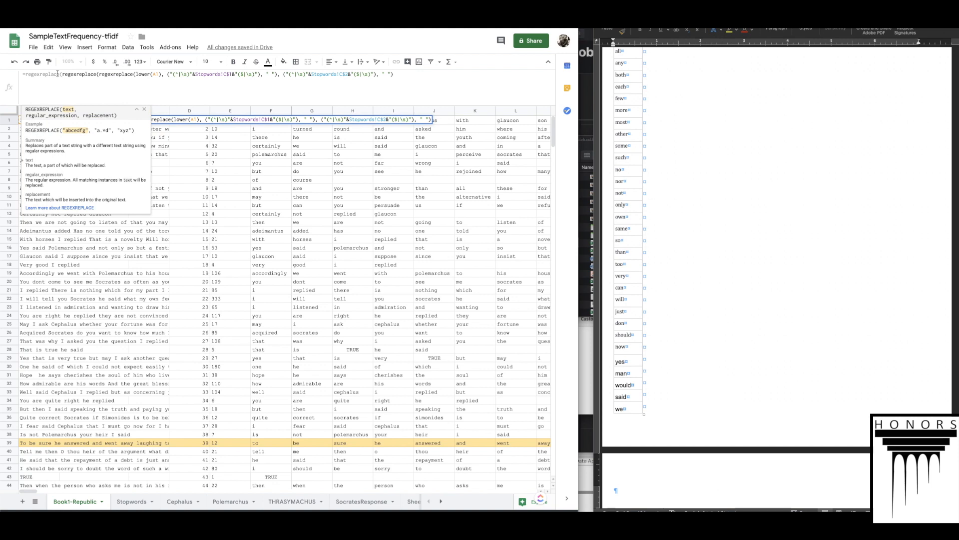
{"action": "left_click", "coordinate": [431, 71]}
{"action": "key", "text": "ctrl+v"}
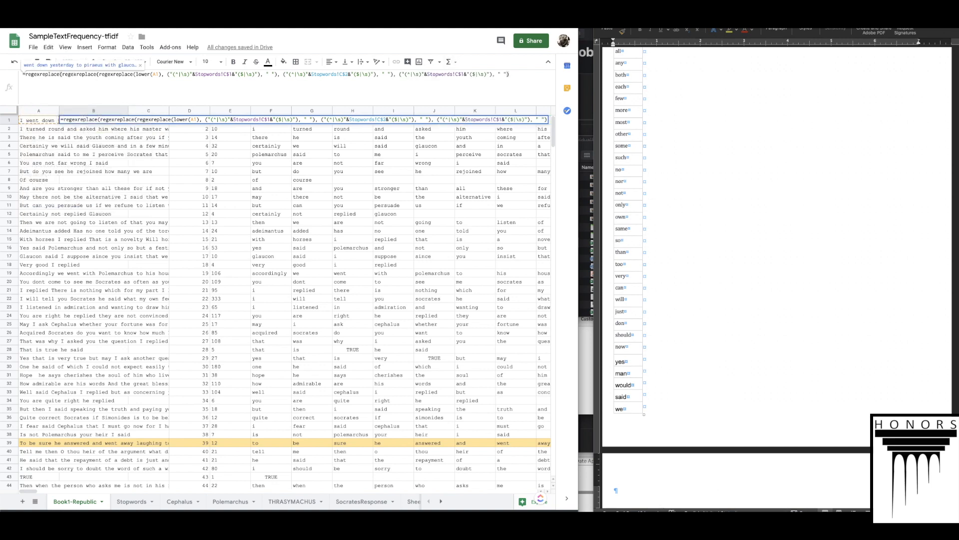
{"action": "double_click", "coordinate": [463, 73]}
{"action": "type", "text": "3"}
{"action": "key", "text": "Return"}
Step: Change the stopword reference in the C1 REGEXREPLACE formula to Stopwords!C$4
{"action": "key", "text": "Up"}
{"action": "key", "text": "Right"}
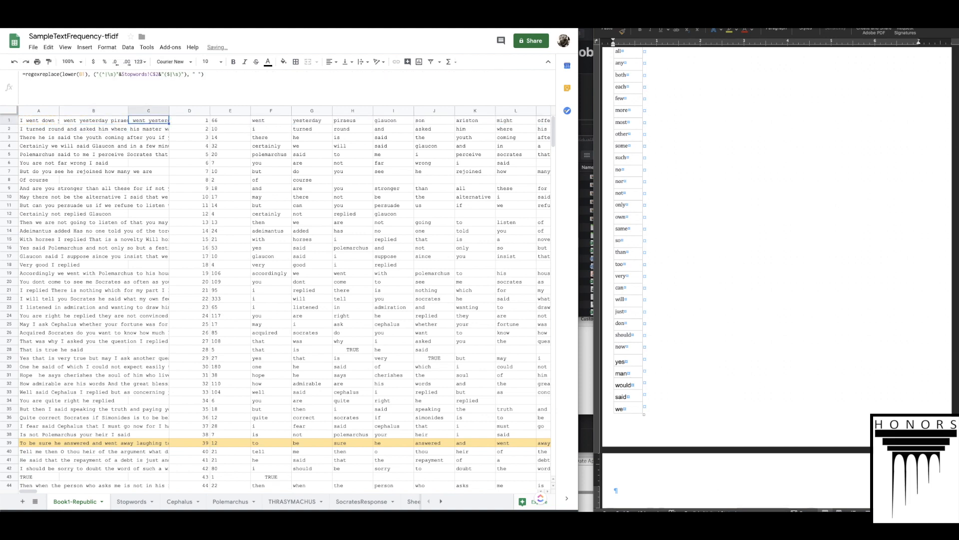
{"action": "double_click", "coordinate": [156, 74]}
{"action": "type", "text": "4"}
{"action": "key", "text": "Return"}
Step: Wrap the C1 formula in an outer REGEXREPLACE that uses the pattern group in Stopwords!C$5
{"action": "key", "text": "Up"}
{"action": "left_click", "coordinate": [33, 74]}
{"action": "type", "text": "gexreplace(regexreplace("}
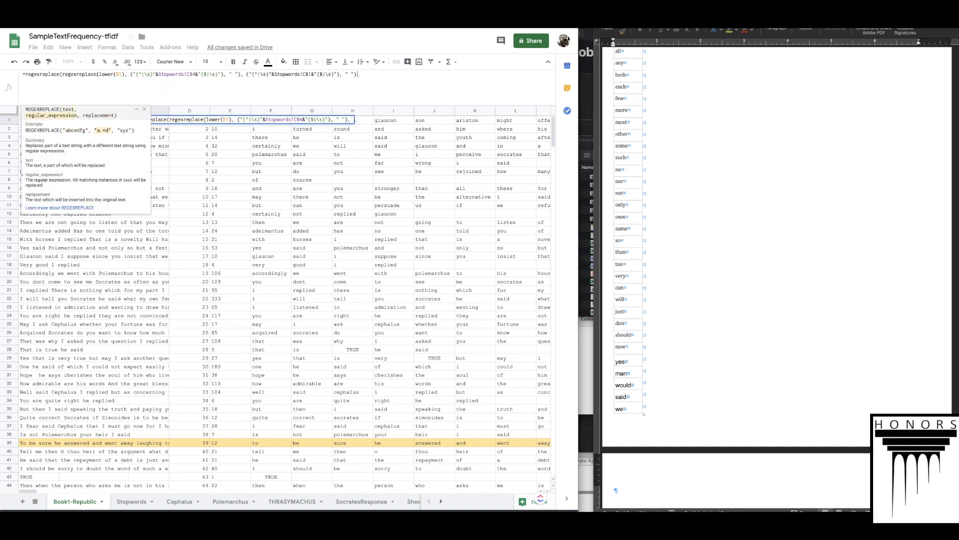
{"action": "key", "text": "ctrl+v"}
{"action": "left_click", "coordinate": [310, 74]}
{"action": "key", "text": "BackSpace"}
{"action": "type", "text": "5"}
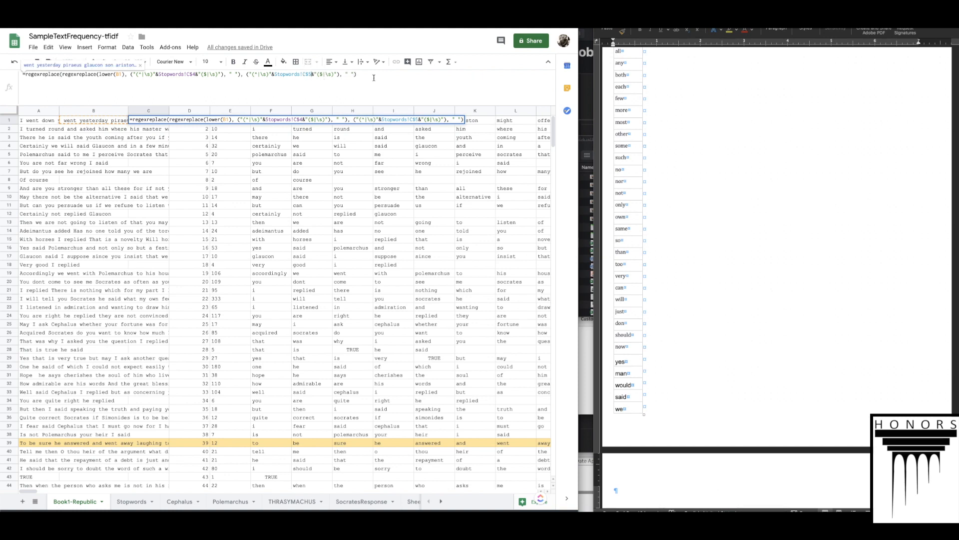
{"action": "key", "text": "Return"}
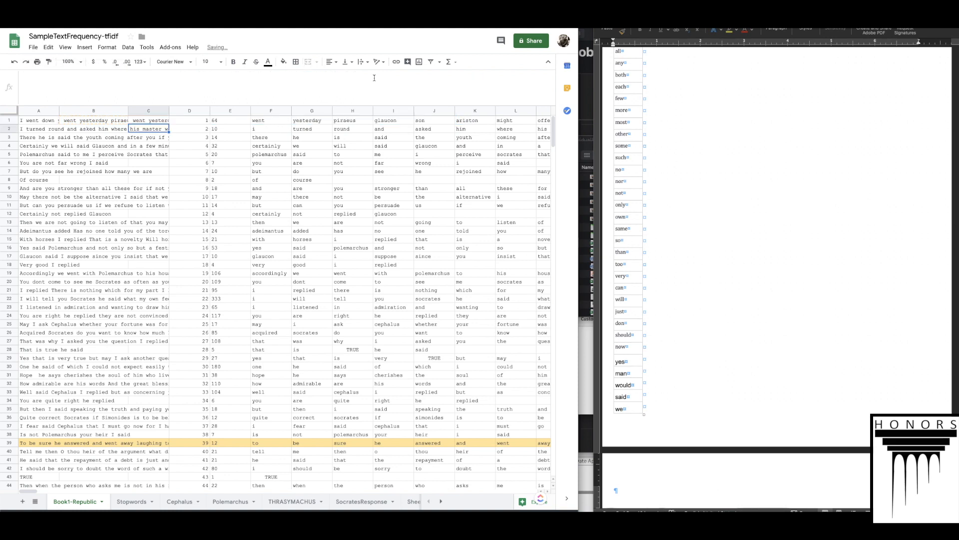
Step: Look through the five joined stopword groups in column C of the Stopwords sheet one by one
{"action": "left_click", "coordinate": [131, 501]}
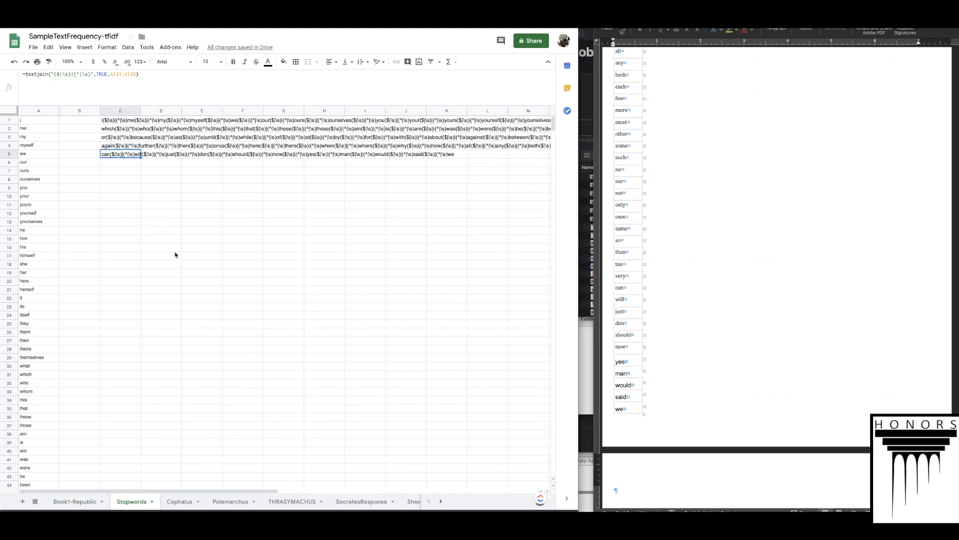
{"action": "left_click", "coordinate": [112, 122]}
{"action": "left_click", "coordinate": [121, 128]}
{"action": "left_click", "coordinate": [118, 138]}
{"action": "left_click", "coordinate": [119, 146]}
{"action": "left_click", "coordinate": [119, 155]}
Step: Insert an empty column immediately before the word-count column E in the Book1-Republic sheet
{"action": "left_click", "coordinate": [67, 502]}
{"action": "left_click", "coordinate": [239, 120]}
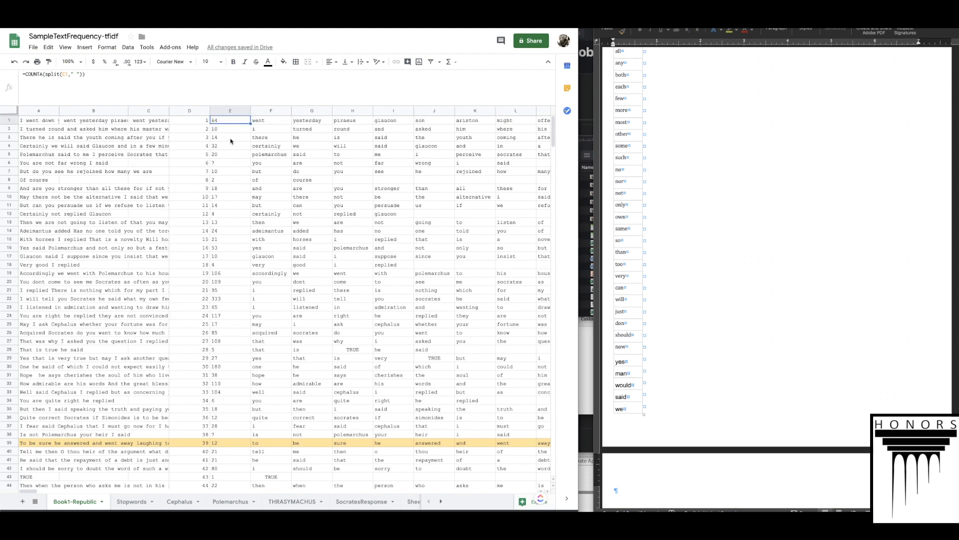
{"action": "left_click", "coordinate": [223, 110]}
{"action": "right_click", "coordinate": [223, 111]}
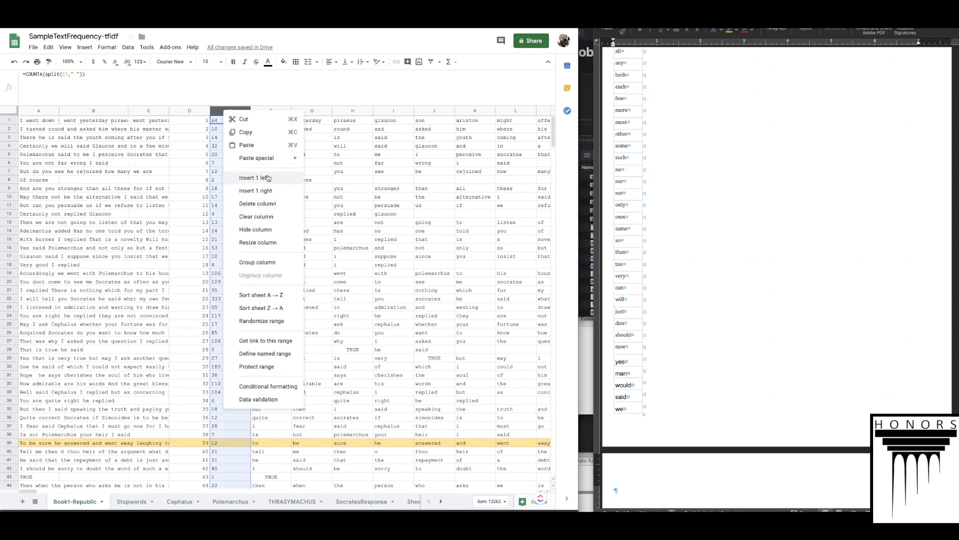
{"action": "left_click", "coordinate": [266, 180]}
{"action": "left_click", "coordinate": [223, 121]}
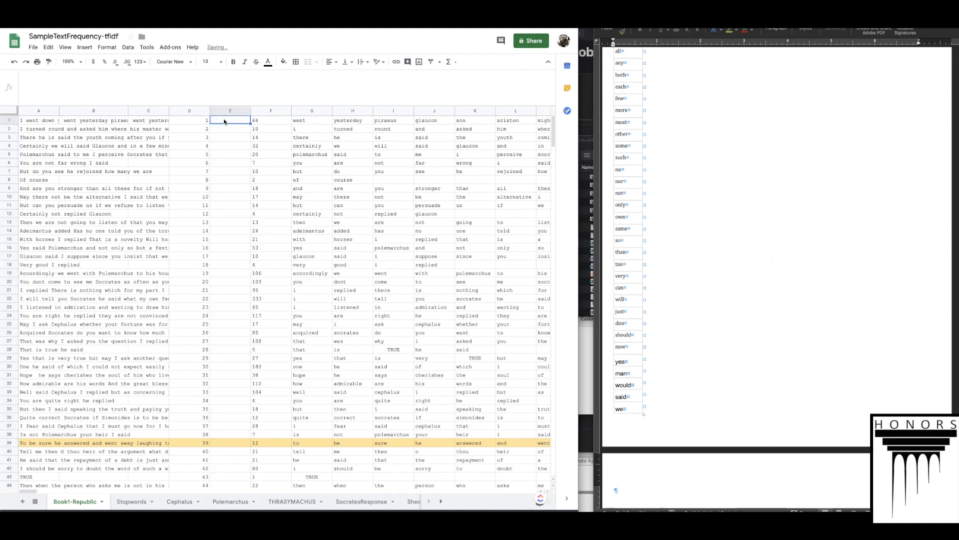
{"action": "type", "text": "="}
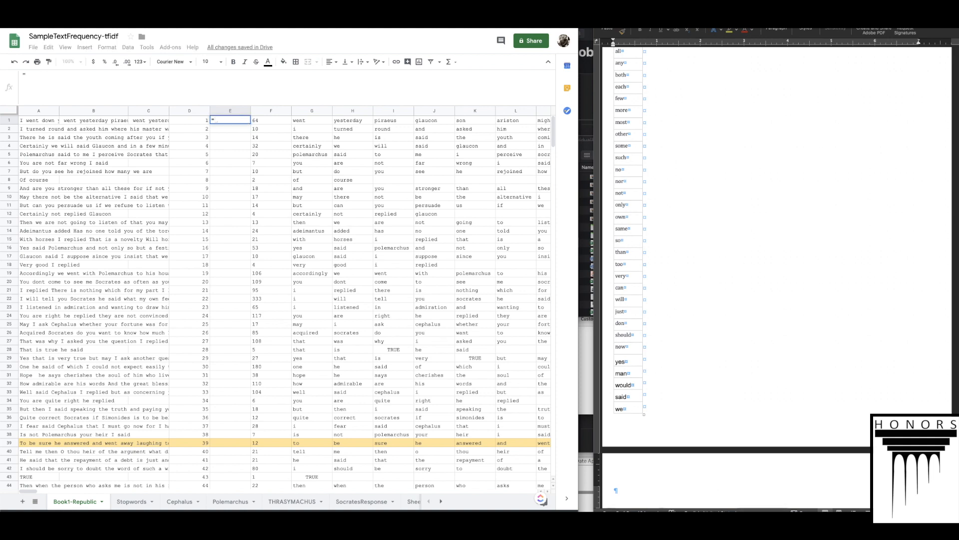
{"action": "type", "text": "count"}
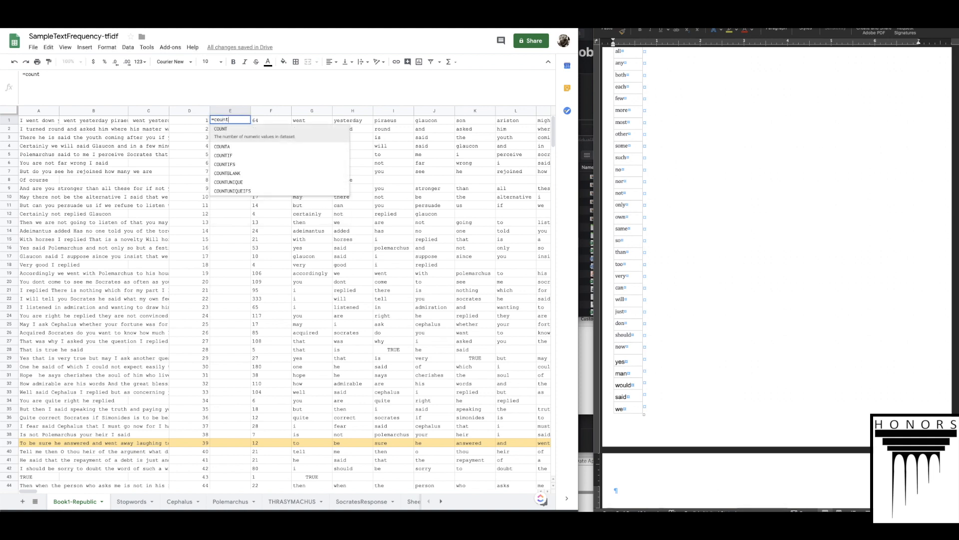
{"action": "type", "text": "a"}
{"action": "left_click", "coordinate": [40, 123]}
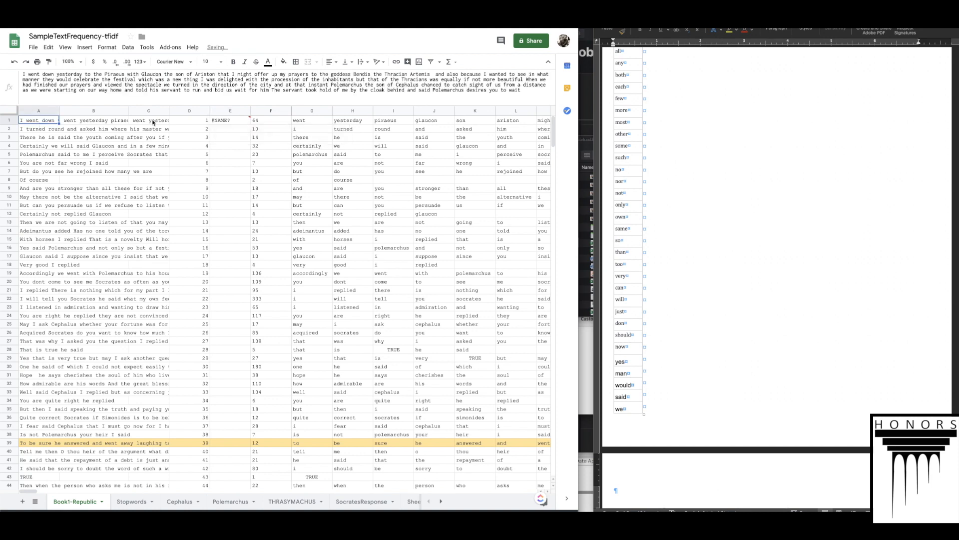
Step: Reuse the F1 word-count formula in E1, pointing it at A1: =COUNTA(split(A1," "))
{"action": "left_click", "coordinate": [265, 123]}
{"action": "left_click", "coordinate": [85, 73]}
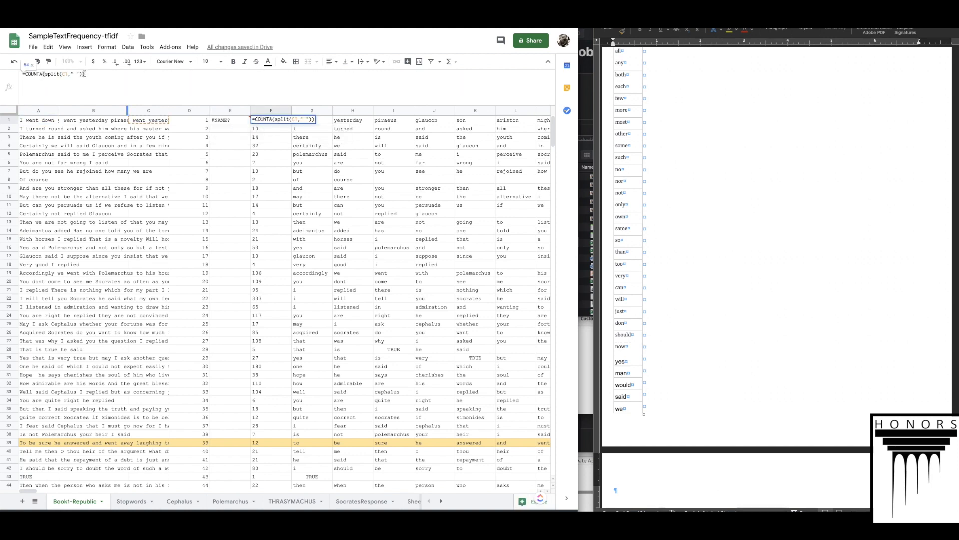
{"action": "left_click_drag", "start_coordinate": [85, 74], "coordinate": [63, 74]}
{"action": "left_click", "coordinate": [238, 123]}
{"action": "key", "text": "super+v"}
{"action": "type", "text": "A"}
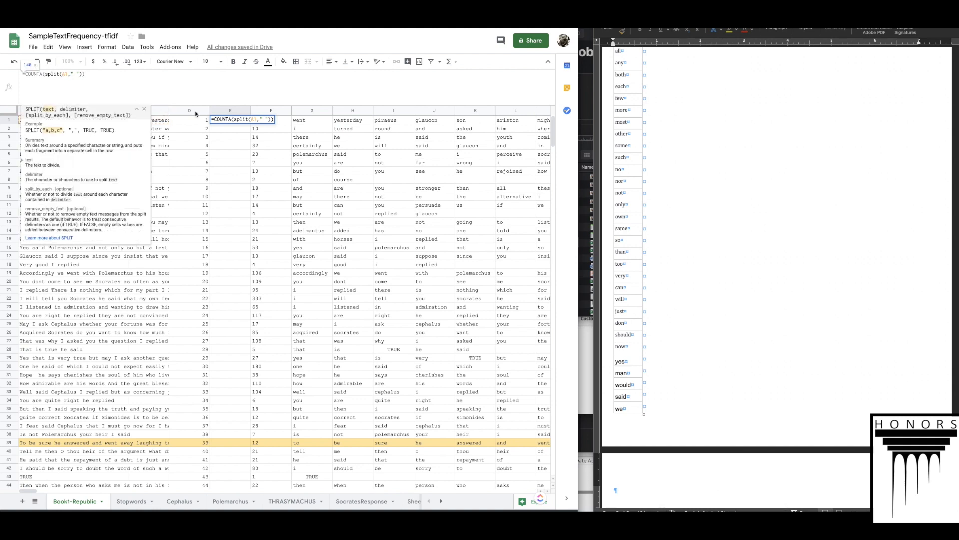
{"action": "key", "text": "Return"}
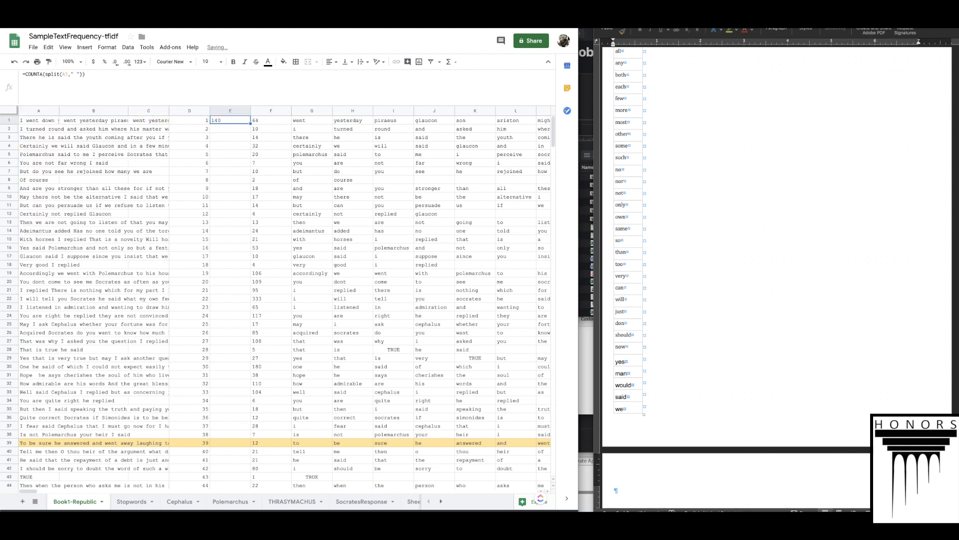
Step: Check the F1 count formula and look along the split words in row 1 for stopwords that remain
{"action": "left_click", "coordinate": [271, 121]}
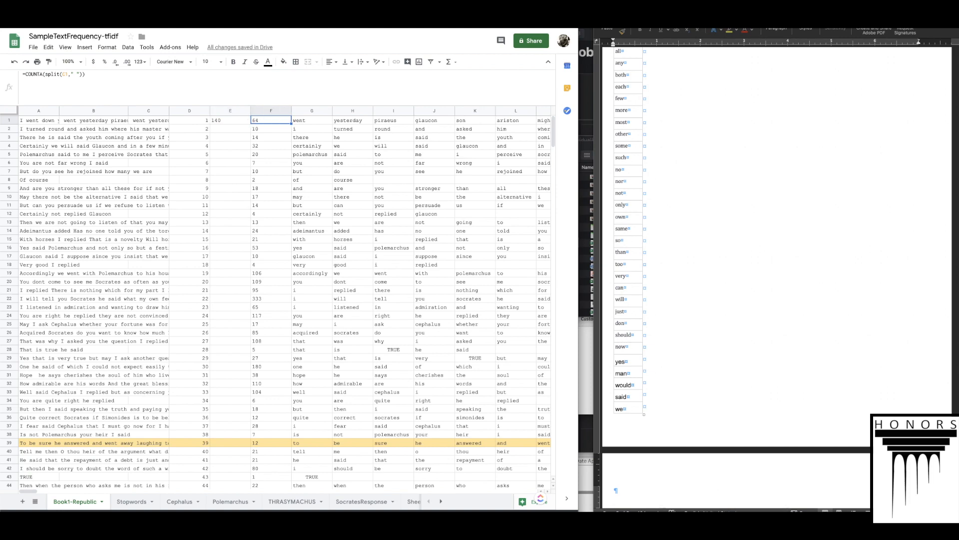
{"action": "scroll", "coordinate": [392, 138], "scroll_direction": "right", "scroll_amount": 6}
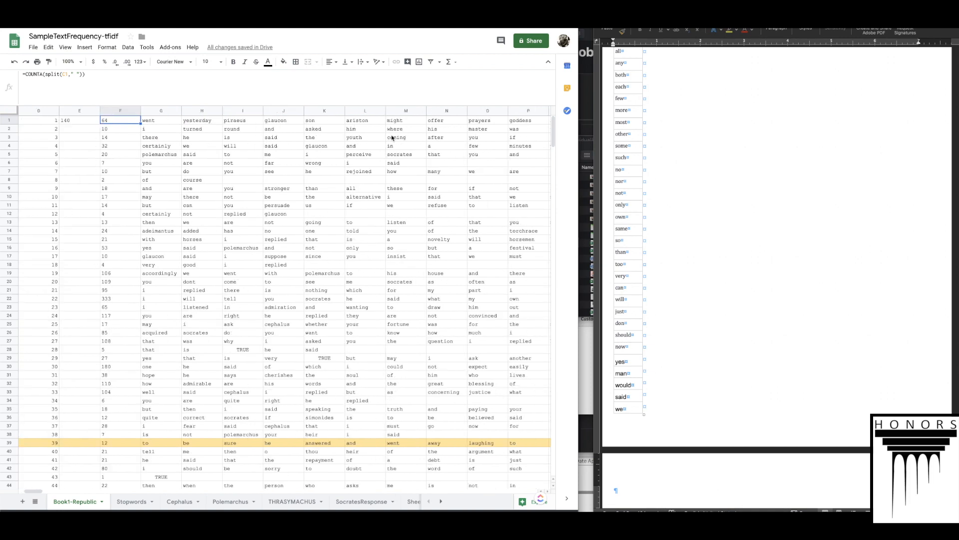
{"action": "scroll", "coordinate": [392, 137], "scroll_direction": "right", "scroll_amount": 11}
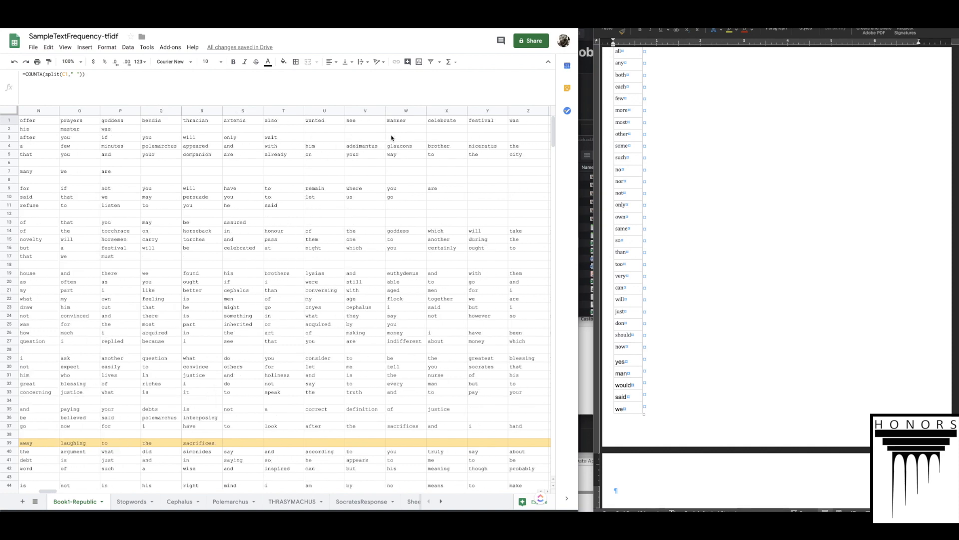
{"action": "left_click", "coordinate": [361, 123]}
{"action": "scroll", "coordinate": [365, 125], "scroll_direction": "right", "scroll_amount": 13}
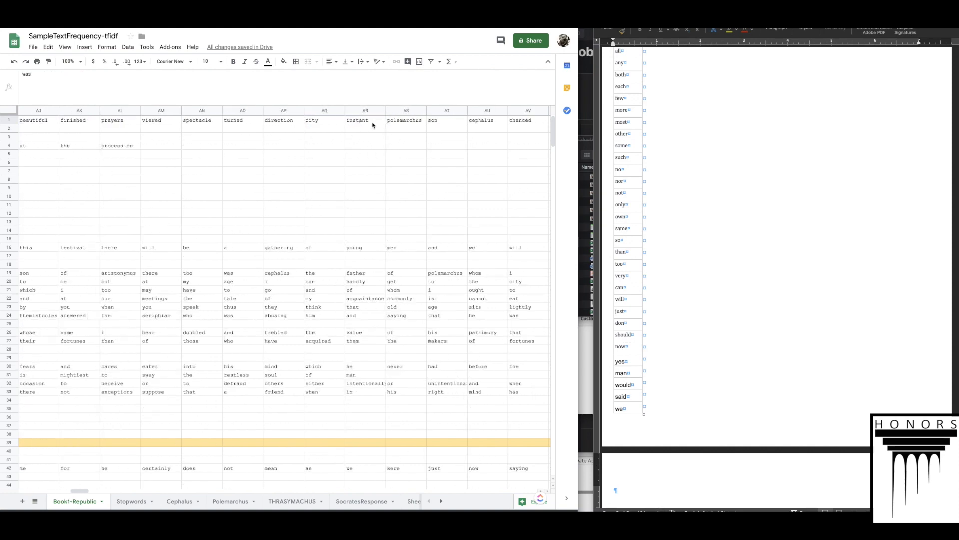
{"action": "scroll", "coordinate": [372, 126], "scroll_direction": "right", "scroll_amount": 3}
{"action": "scroll", "coordinate": [373, 125], "scroll_direction": "left", "scroll_amount": 20}
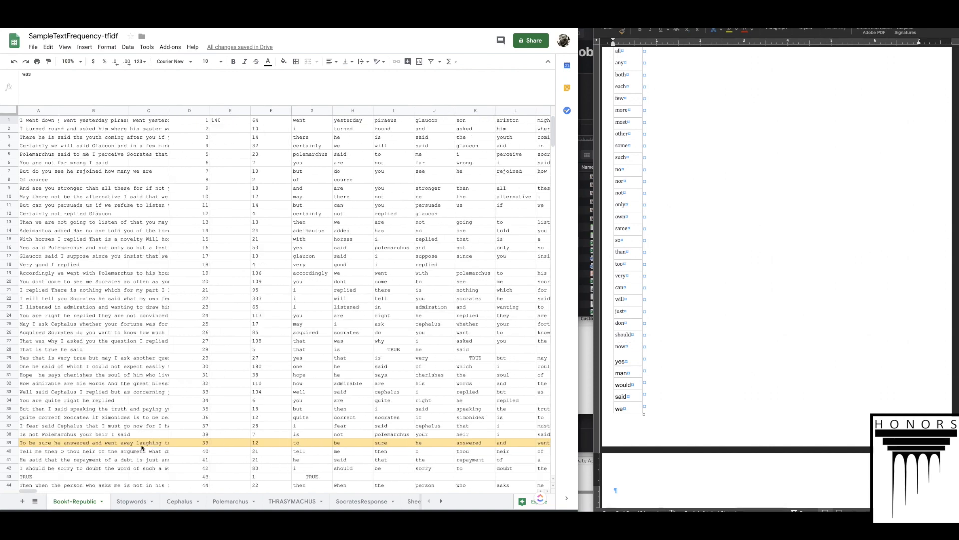
Step: Search the Stopwords sheet for "was" and inspect the joined group in C2
{"action": "left_click", "coordinate": [136, 501]}
{"action": "key", "text": "ctrl+f"}
{"action": "type", "text": "was"}
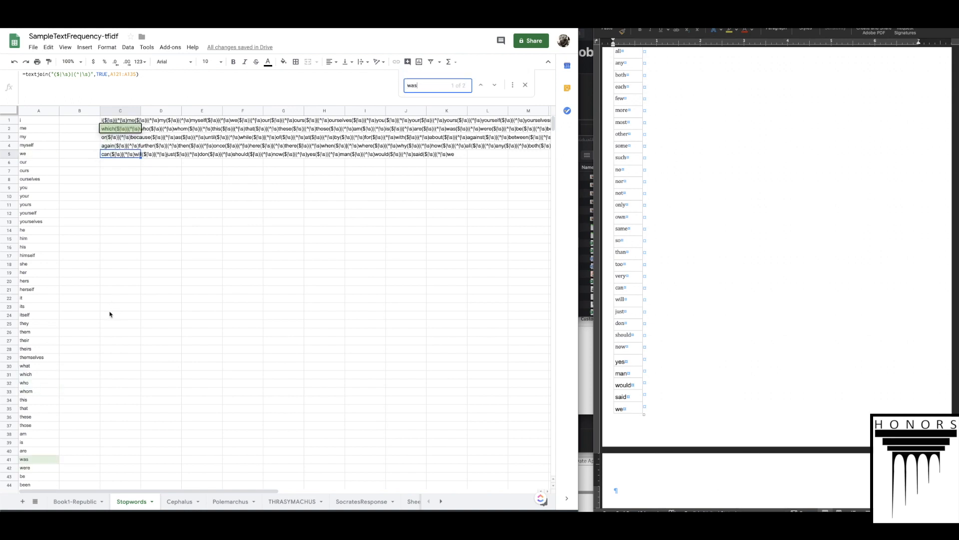
{"action": "left_click", "coordinate": [113, 131]}
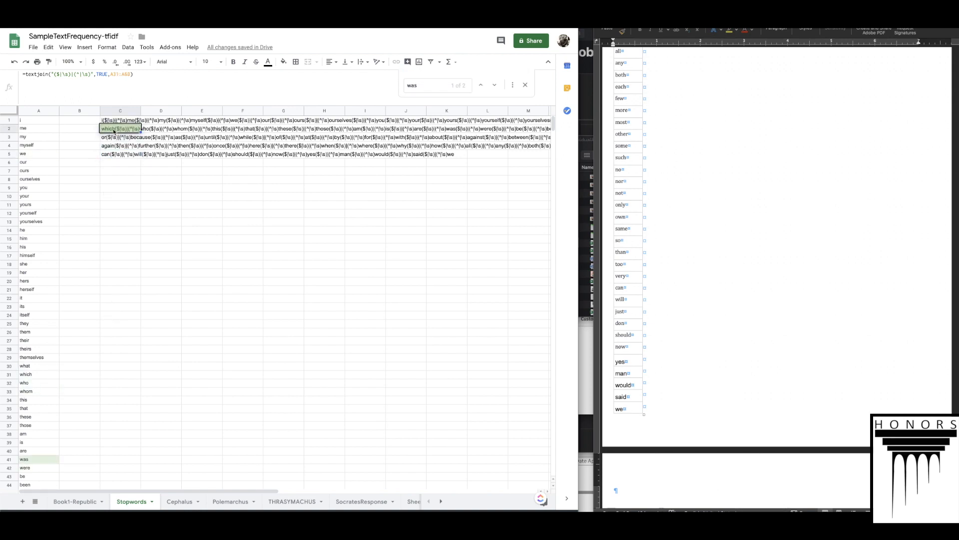
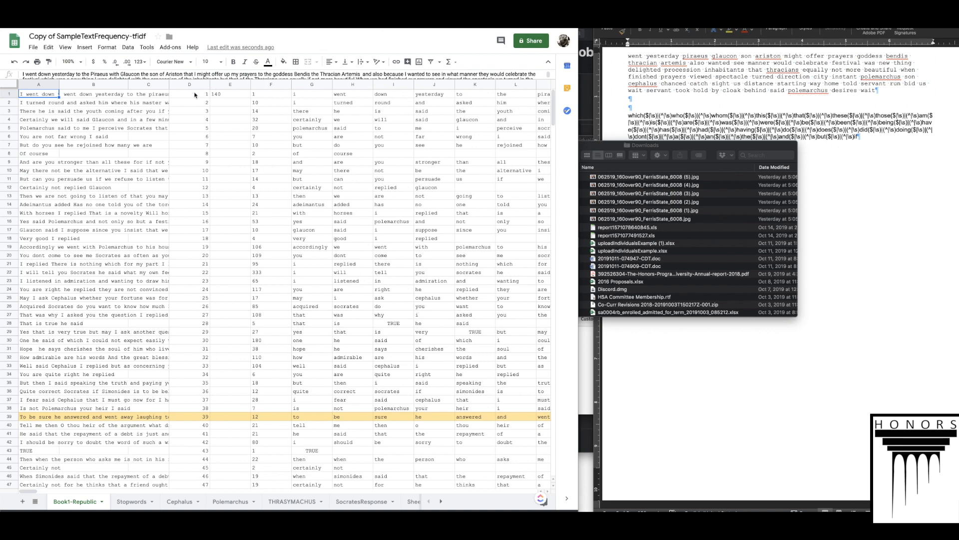
Step: Copy the B1 triple REGEXREPLACE formula from the SampleTextFrequency-tfidf workbook into B1 of Copy of SampleTextFrequency-tfidf
{"action": "left_click", "coordinate": [83, 96]}
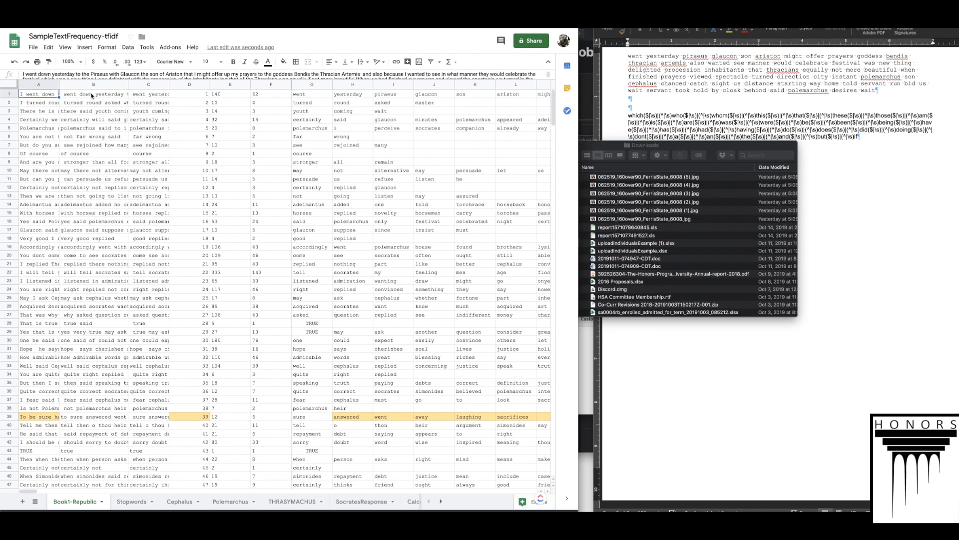
{"action": "left_click", "coordinate": [93, 96]}
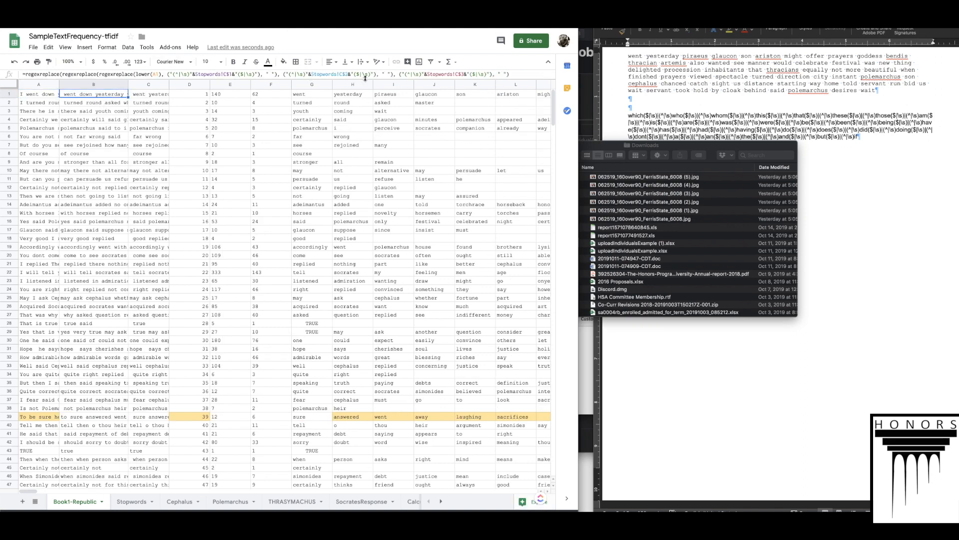
{"action": "left_click", "coordinate": [524, 74]}
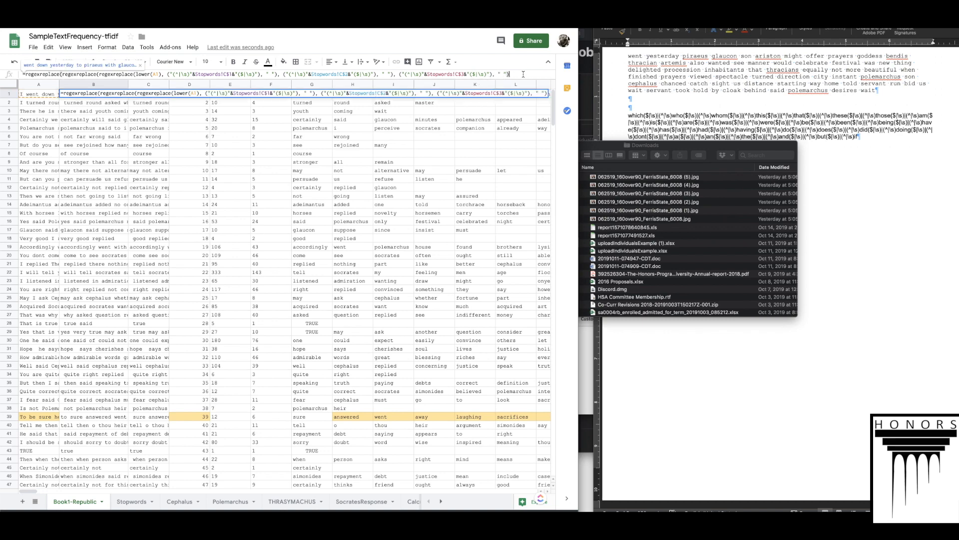
{"action": "key", "text": "super+a"}
{"action": "key", "text": "super+c"}
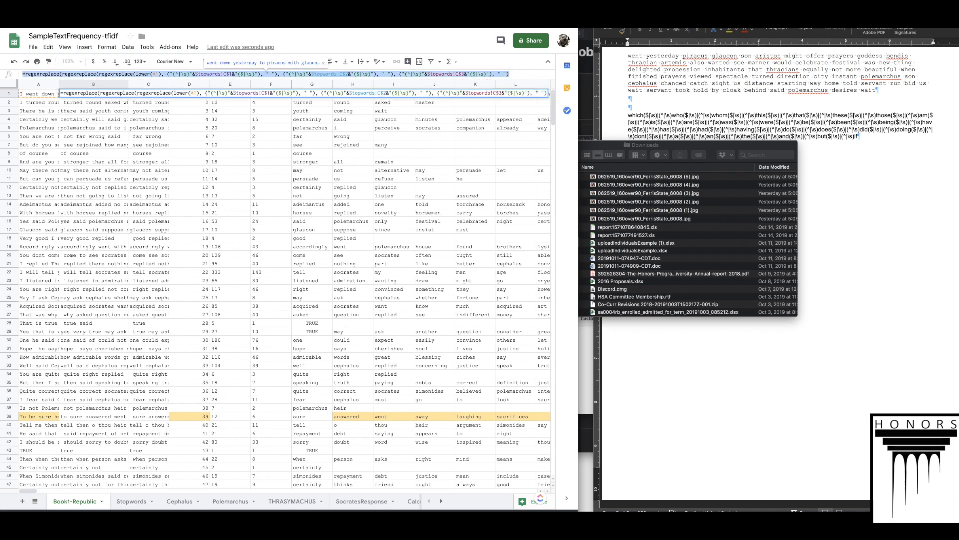
{"action": "left_click", "coordinate": [300, 15]}
{"action": "left_click", "coordinate": [389, 75]}
{"action": "key", "text": "super+a"}
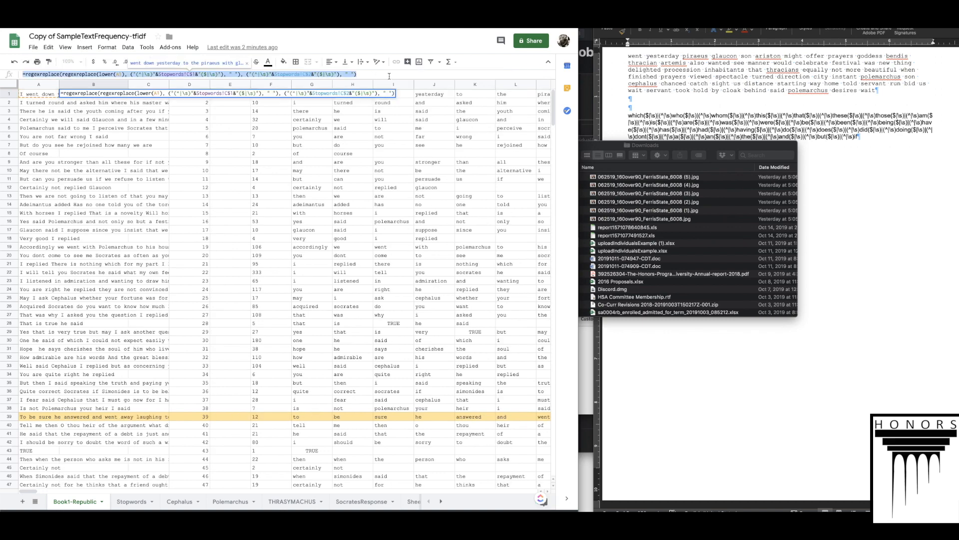
{"action": "key", "text": "super+v"}
Step: Switch to the Word document and insert blank lines above the "went yesterday piraeus" paragraph
{"action": "left_click", "coordinate": [796, 135]}
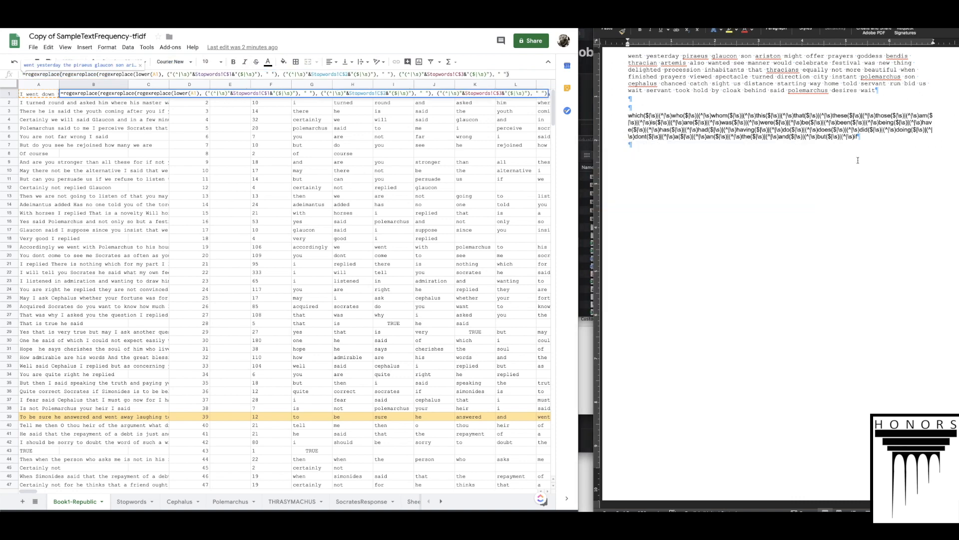
{"action": "scroll", "coordinate": [796, 135], "scroll_direction": "up", "scroll_amount": 5}
{"action": "scroll", "coordinate": [615, 255], "scroll_direction": "down", "scroll_amount": 1}
{"action": "left_click", "coordinate": [620, 226]}
{"action": "left_click", "coordinate": [630, 226]}
{"action": "key", "text": "Return"}
{"action": "key", "text": "Return"}
{"action": "key", "text": "Return"}
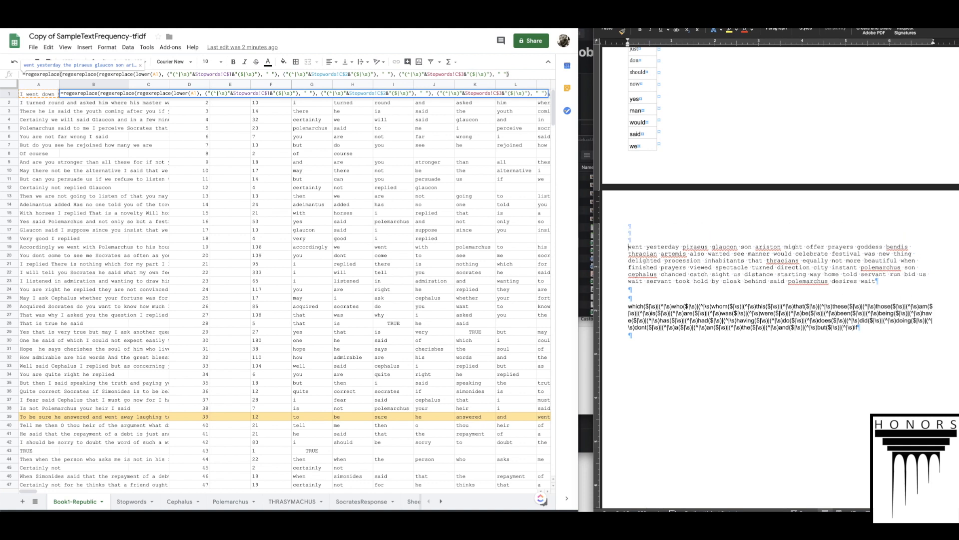
{"action": "key", "text": "Up"}
{"action": "key", "text": "Up"}
Step: Paste the copied formula under the heading "Regexreplace function for Column B of 'Book1-Republic':" and add the line "And for Column C:" below
{"action": "type", "text": "Regexreplace function for Column B "}
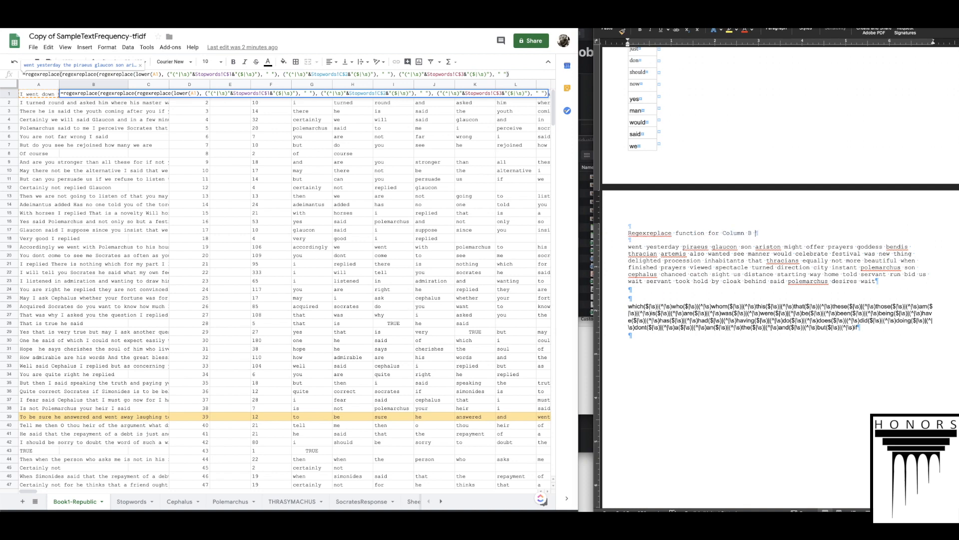
{"action": "type", "text": "of 'Book1-Republic':"}
{"action": "key", "text": "Return"}
{"action": "key", "text": "super+v"}
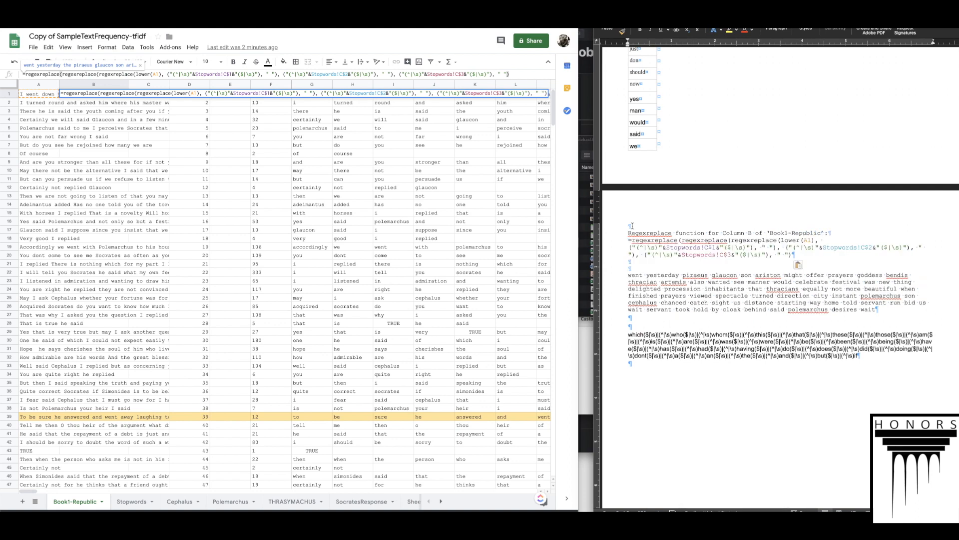
{"action": "key", "text": "Return"}
{"action": "type", "text": "And for Column C:"}
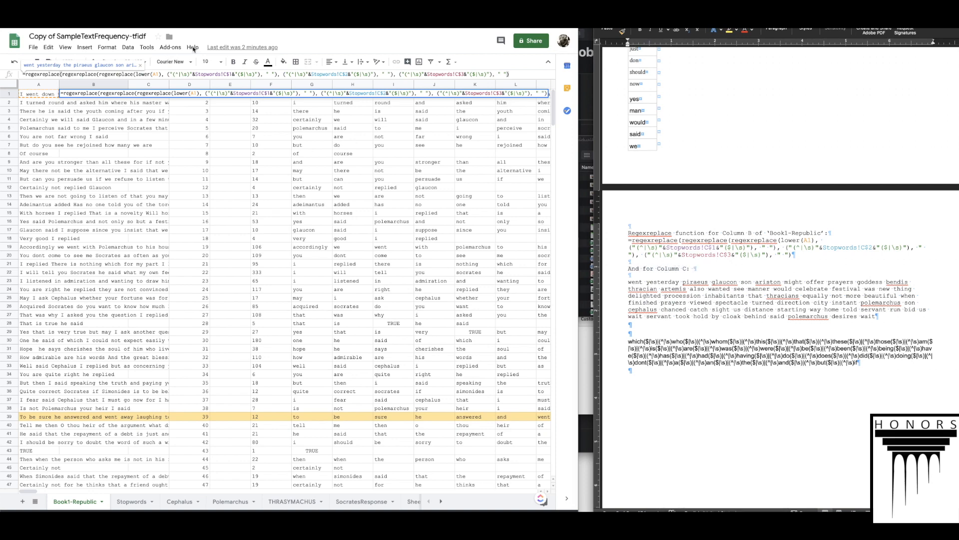
Step: Copy the C1 REGEXREPLACE formula from the SampleTextFrequency-tfidf workbook into the Word document beneath "And for Column C:"
{"action": "left_click", "coordinate": [212, 15]}
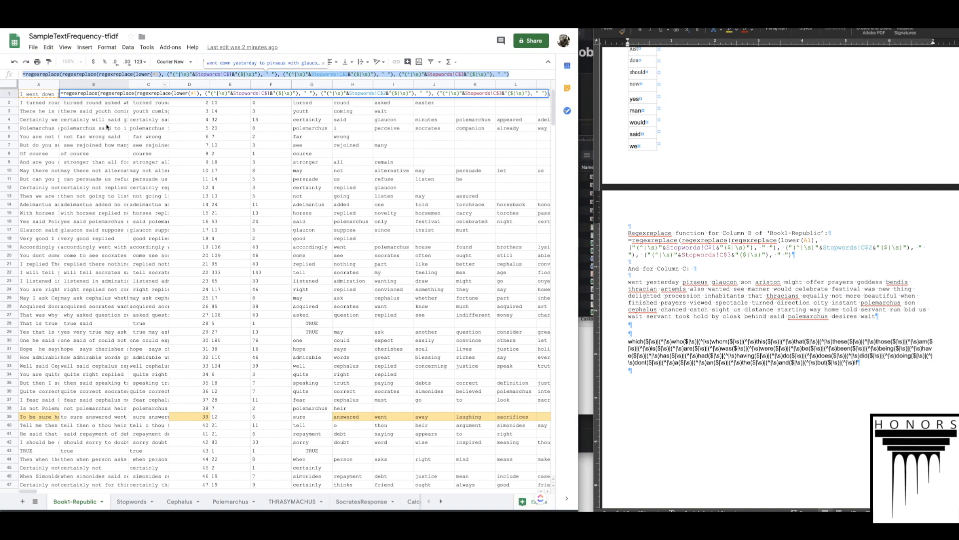
{"action": "key", "text": "Escape"}
{"action": "left_click", "coordinate": [150, 93]}
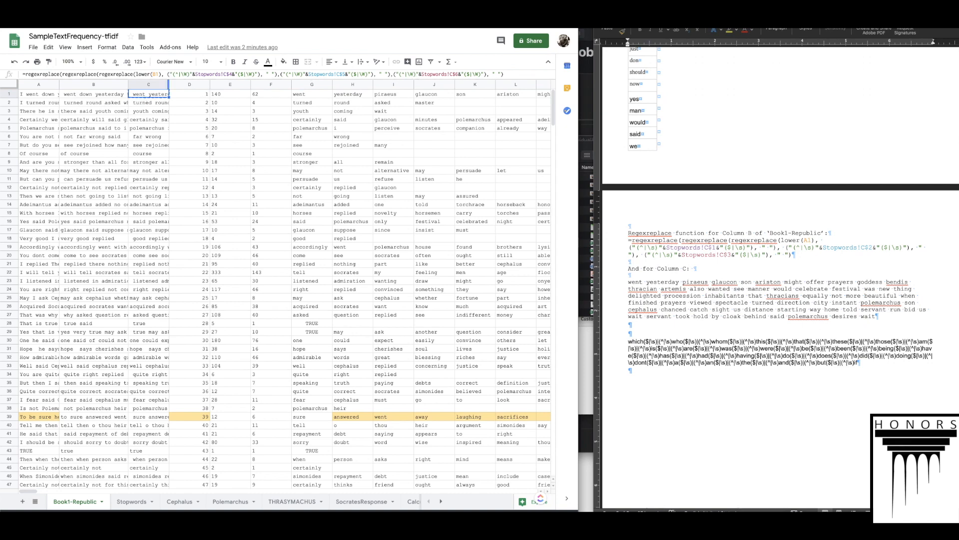
{"action": "left_click", "coordinate": [709, 268]}
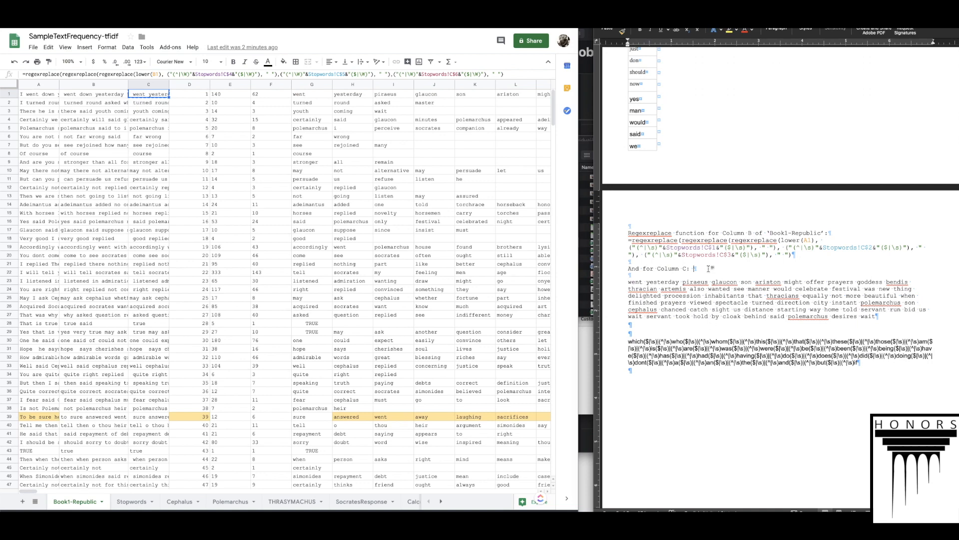
{"action": "key", "text": "Return"}
{"action": "key", "text": "Return"}
{"action": "key", "text": "super+v"}
{"action": "key", "text": "super+z"}
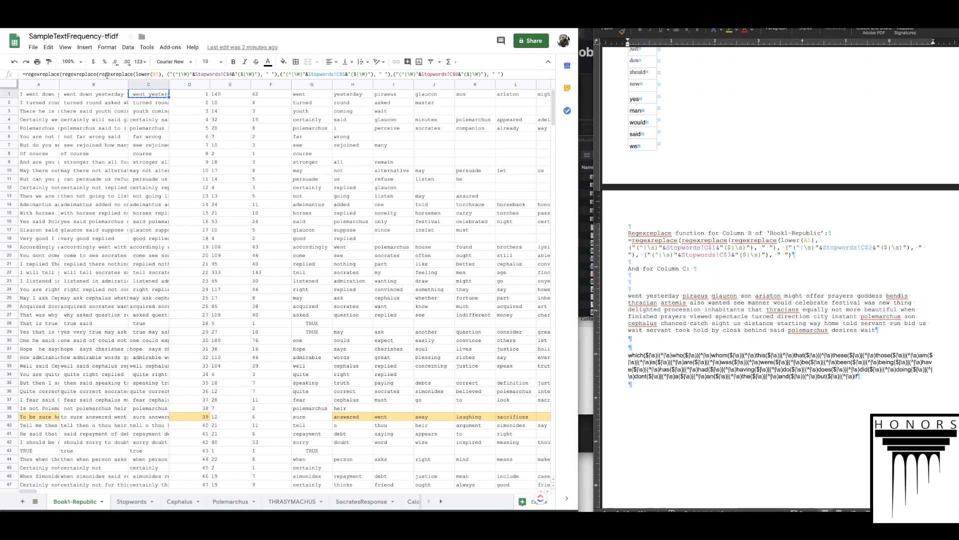
{"action": "left_click", "coordinate": [107, 75]}
{"action": "key", "text": "super+a"}
{"action": "key", "text": "super+c"}
{"action": "left_click", "coordinate": [652, 276]}
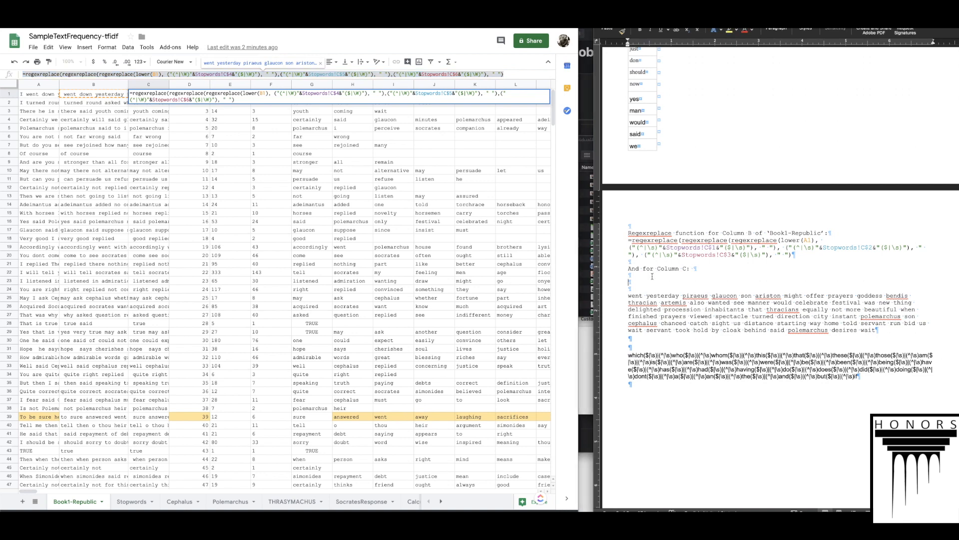
{"action": "key", "text": "super+v"}
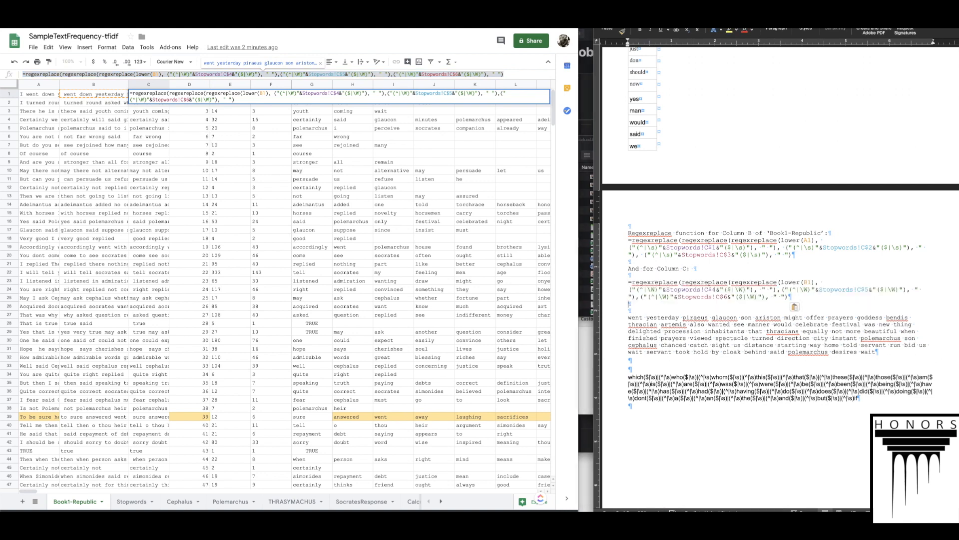
Step: Return to Copy of SampleTextFrequency-tfidf, commit the B1 formula and paste the copied column C formula into C1
{"action": "left_click", "coordinate": [200, 23]}
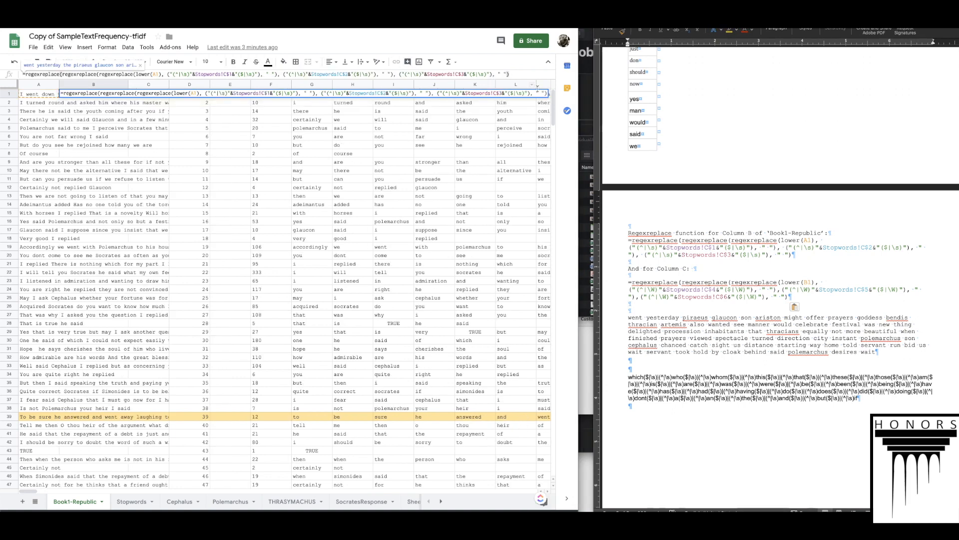
{"action": "key", "text": "Tab"}
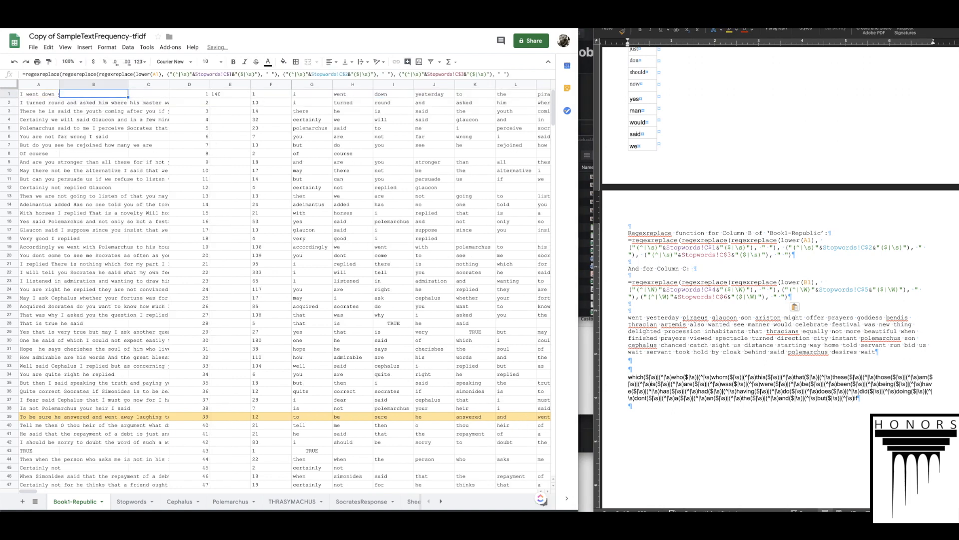
{"action": "left_click", "coordinate": [169, 74]}
{"action": "key", "text": "ctrl+v"}
{"action": "key", "text": "Return"}
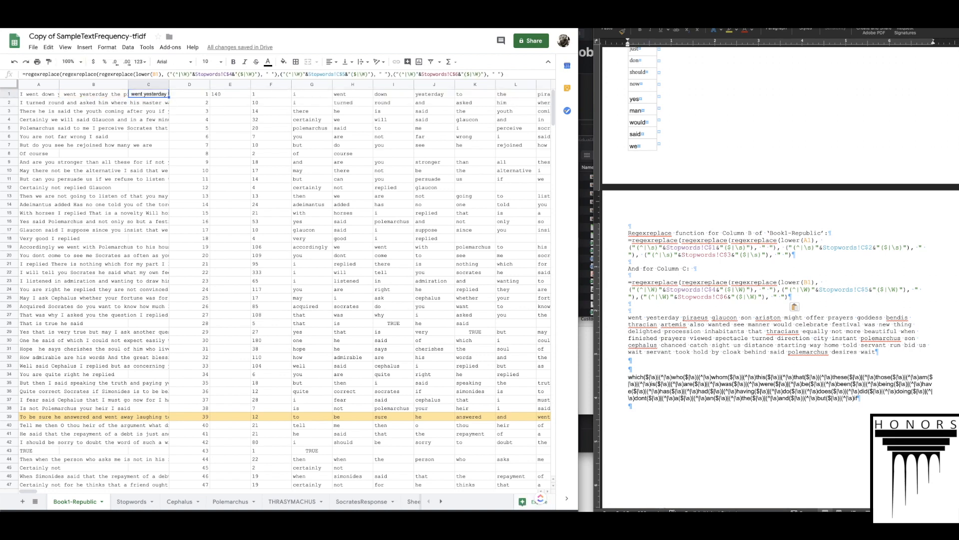
Step: Change the G1 split formula to reference C1: =split(lower(C1), " ")
{"action": "left_click", "coordinate": [320, 120]}
{"action": "left_click", "coordinate": [317, 97]}
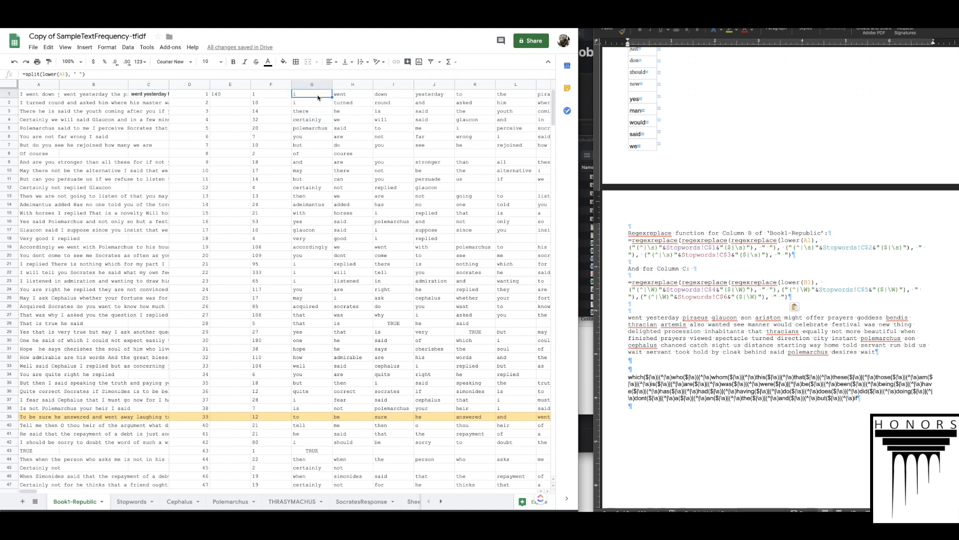
{"action": "left_click", "coordinate": [62, 74]}
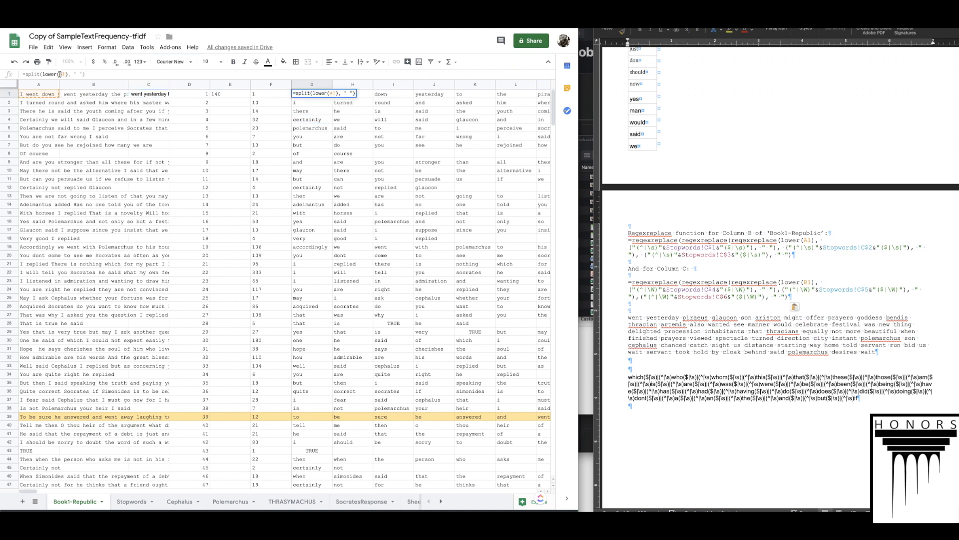
{"action": "key", "text": "BackSpace"}
{"action": "type", "text": "C"}
{"action": "key", "text": "Return"}
{"action": "key", "text": "Up"}
Step: Change the F1 word-count formula to reference C1: =COUNTA(split(C1," "))
{"action": "left_click", "coordinate": [263, 98]}
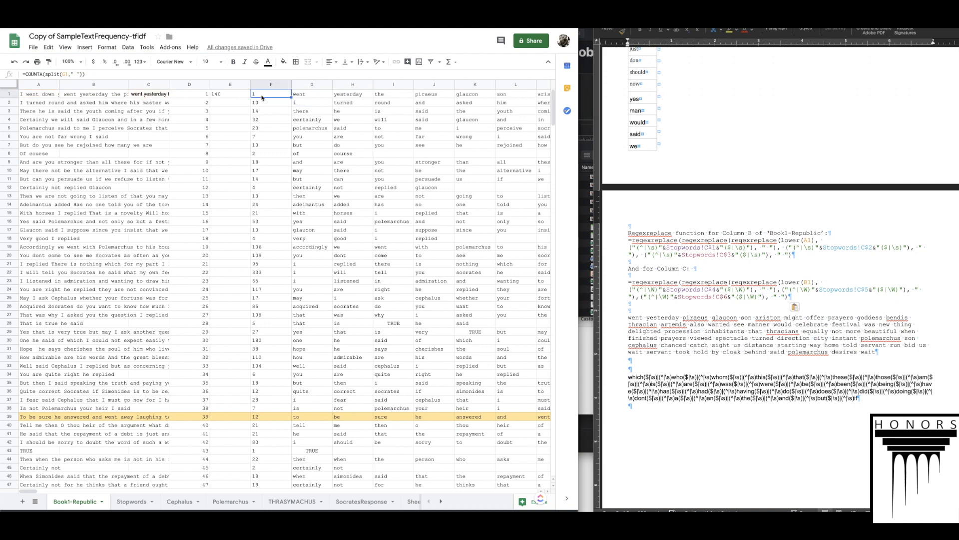
{"action": "left_click", "coordinate": [156, 94]}
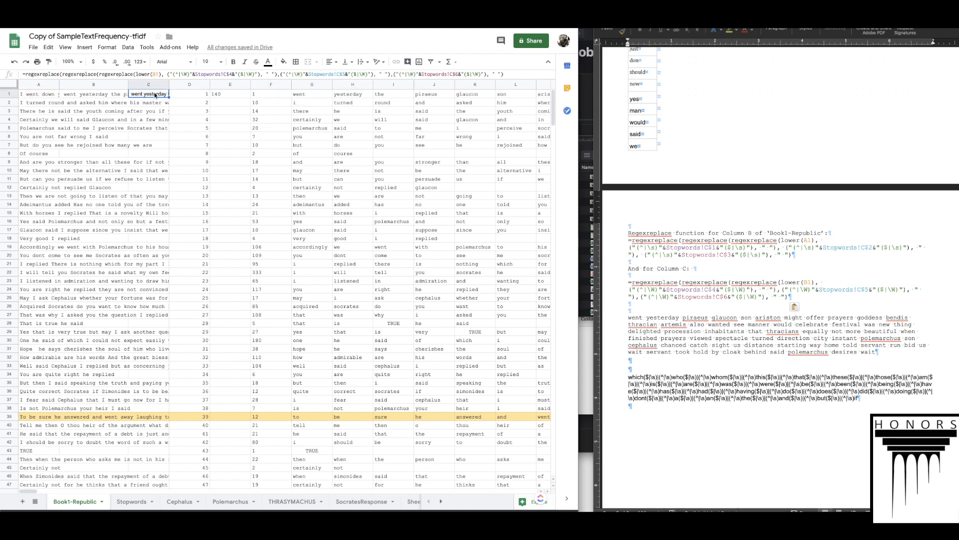
{"action": "left_click", "coordinate": [267, 95]}
{"action": "left_click", "coordinate": [63, 74]}
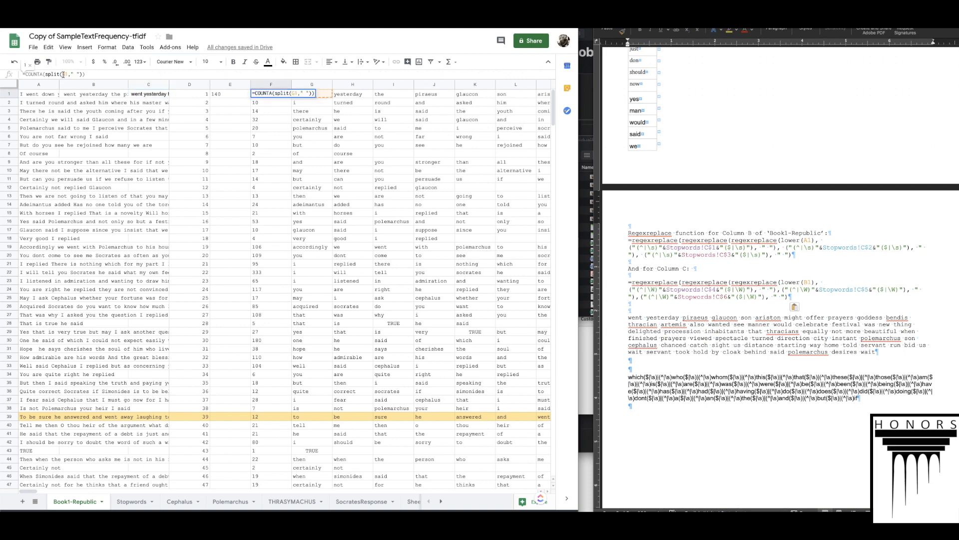
{"action": "key", "text": "BackSpace"}
{"action": "type", "text": "c"}
{"action": "key", "text": "Return"}
{"action": "key", "text": "Up"}
{"action": "key", "text": "Left"}
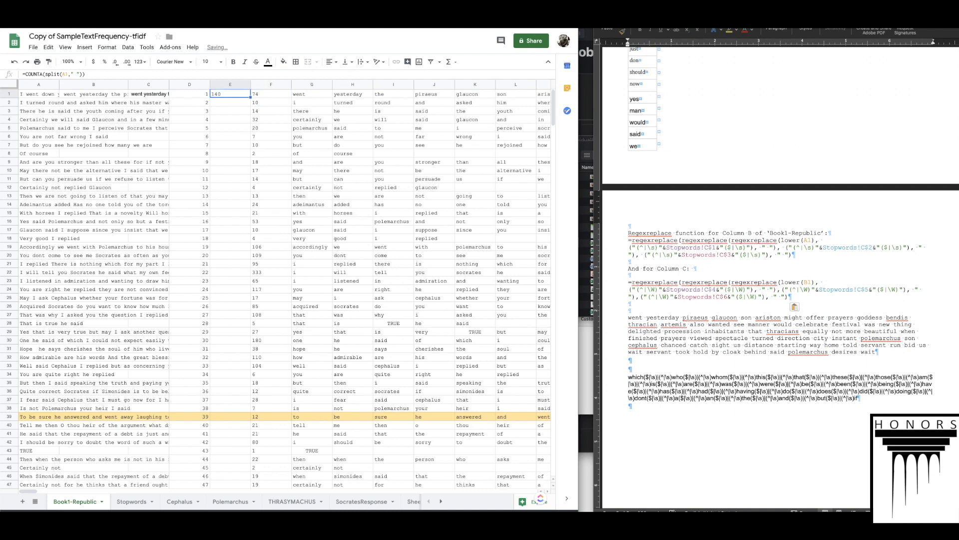
{"action": "key", "text": "Right"}
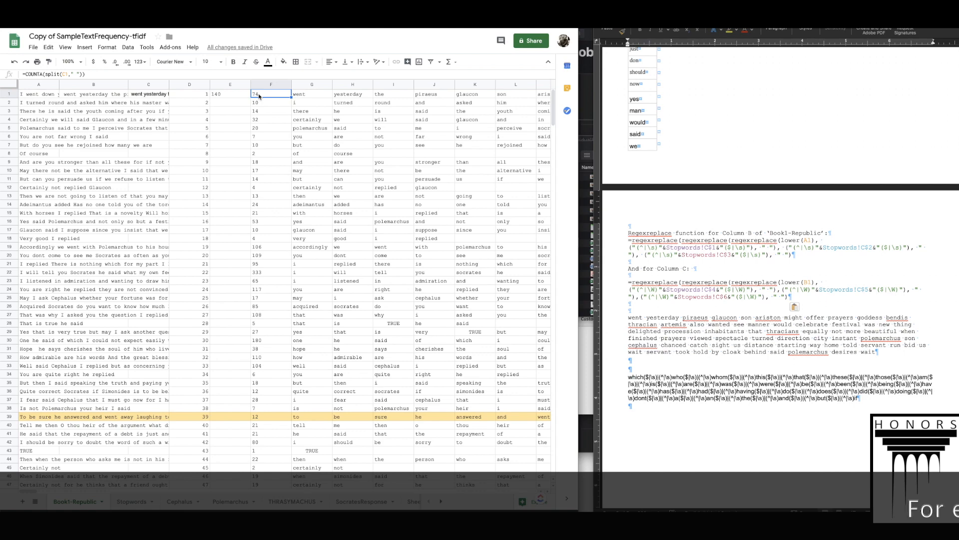
Step: Examine the split words across row 1 for leftover stopwords and compare the formulas in B1 and C1
{"action": "scroll", "coordinate": [353, 102], "scroll_direction": "right", "scroll_amount": 8}
{"action": "scroll", "coordinate": [353, 101], "scroll_direction": "right", "scroll_amount": 9}
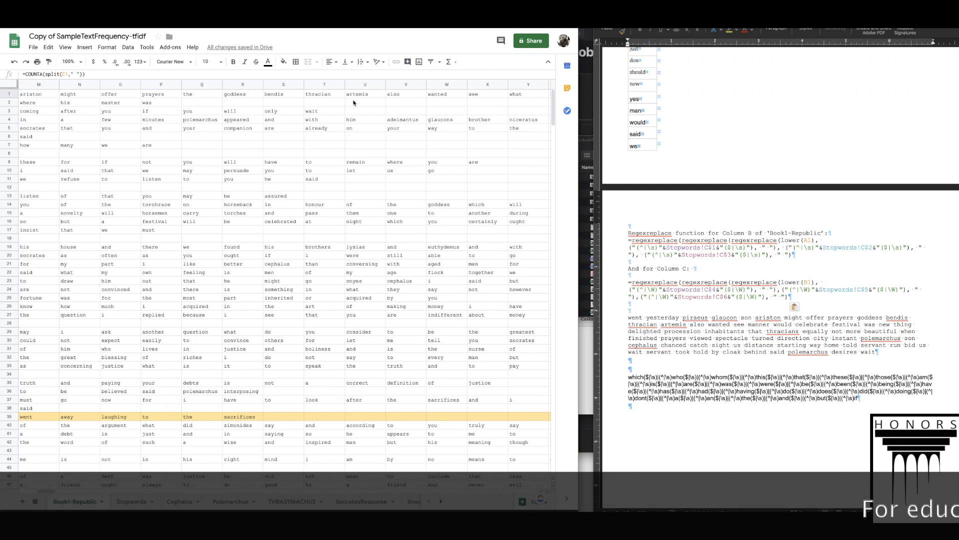
{"action": "left_click", "coordinate": [474, 94]}
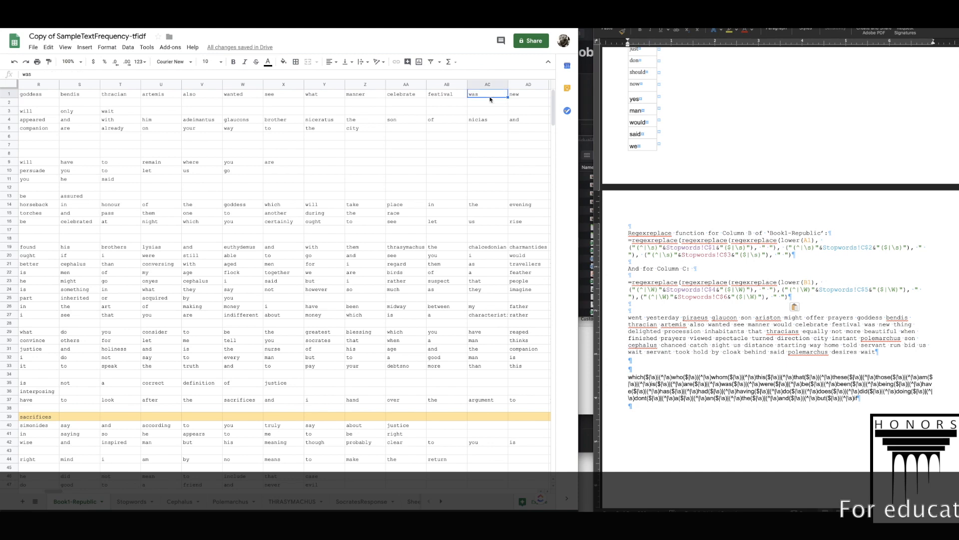
{"action": "scroll", "coordinate": [181, 116], "scroll_direction": "left", "scroll_amount": 17}
{"action": "left_click", "coordinate": [98, 95]}
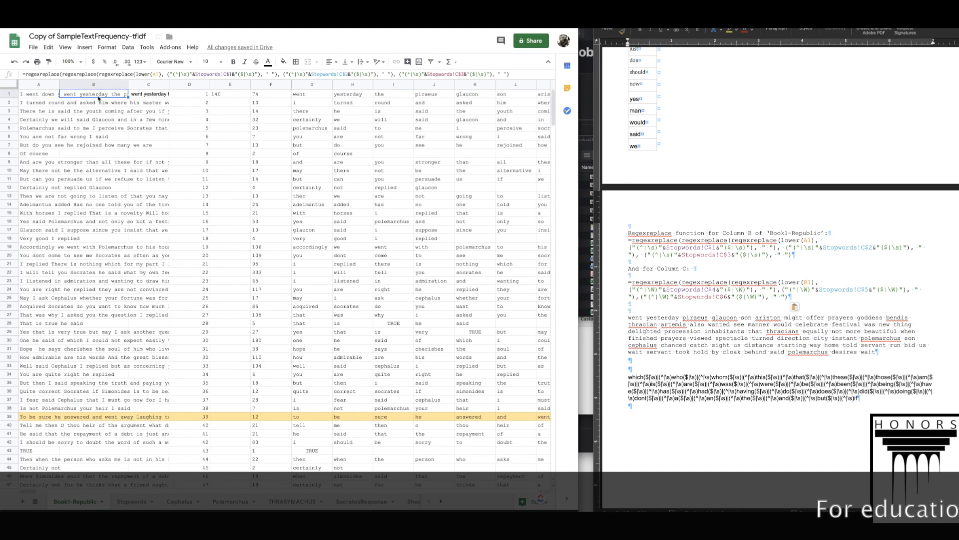
{"action": "left_click", "coordinate": [164, 93]}
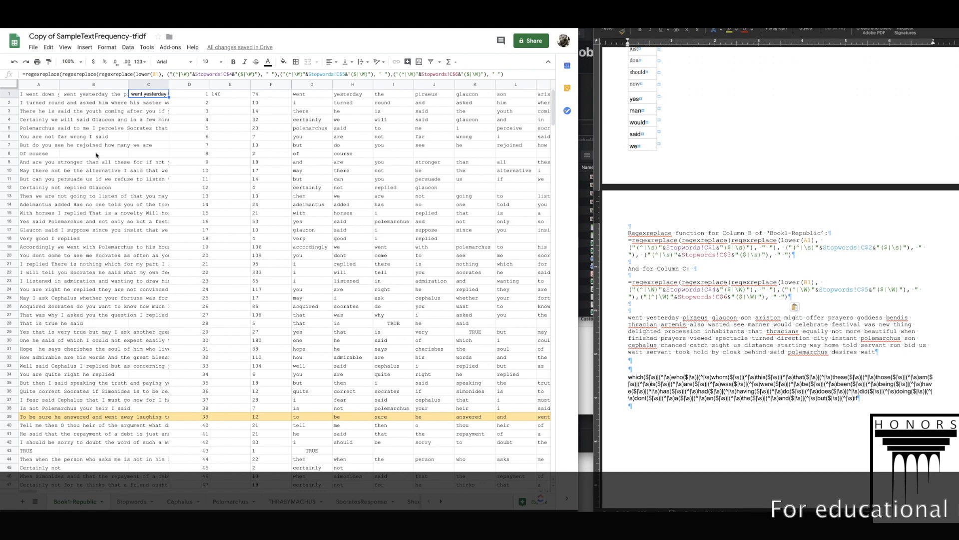
{"action": "left_click", "coordinate": [88, 95]}
{"action": "left_click", "coordinate": [147, 94]}
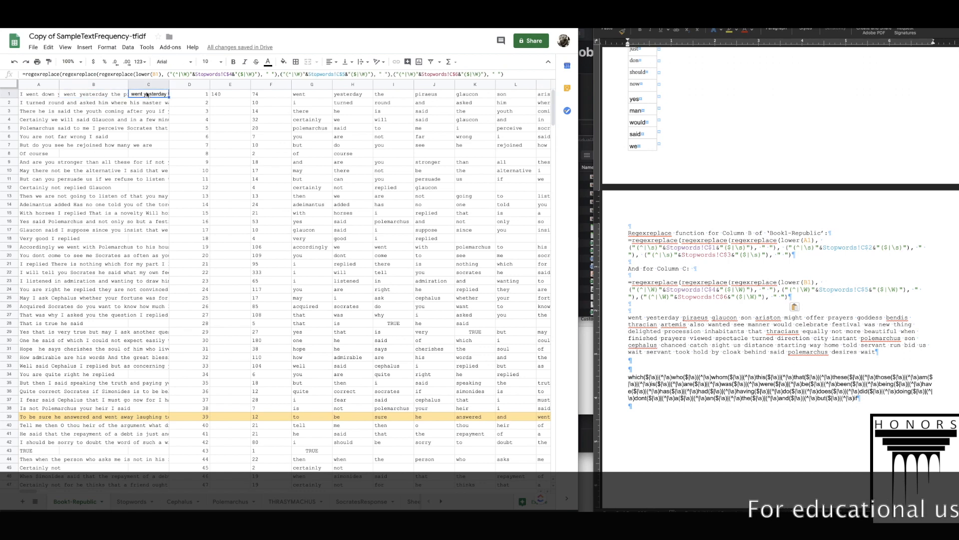
Step: Replace every \s with \W in the B1 REGEXREPLACE formula, around the Stopwords!C$1, C$2 and C$3 references
{"action": "left_click", "coordinate": [106, 97]}
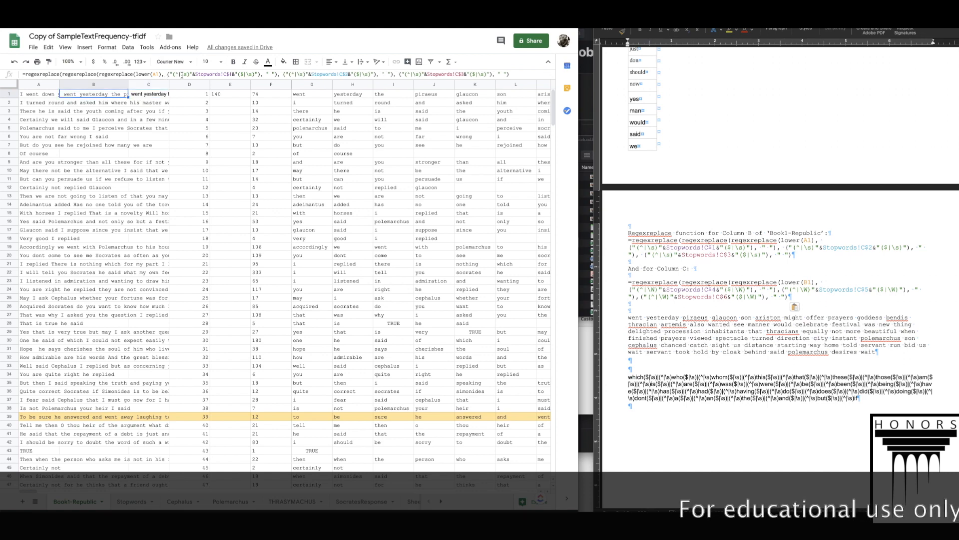
{"action": "left_click", "coordinate": [184, 75]}
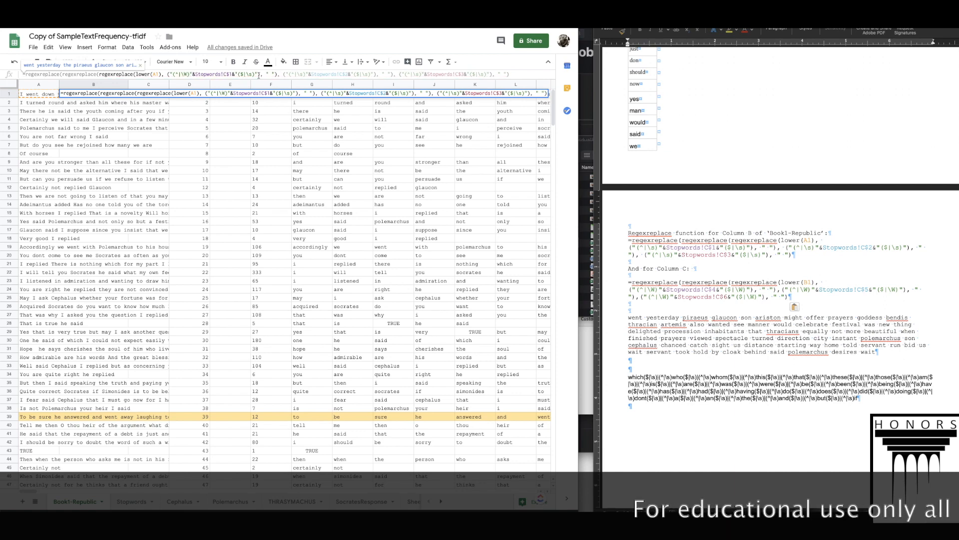
{"action": "type", "text": "W"}
{"action": "left_click_drag", "start_coordinate": [303, 74], "coordinate": [300, 75]}
{"action": "type", "text": "W"}
{"action": "type", "text": "W"}
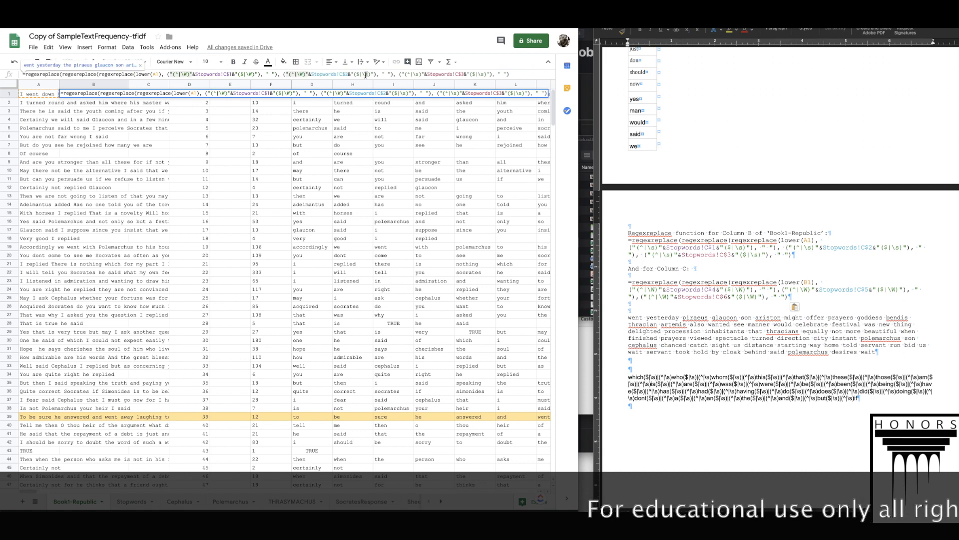
{"action": "left_click_drag", "start_coordinate": [419, 75], "coordinate": [416, 74]}
{"action": "type", "text": "W"}
{"action": "left_click_drag", "start_coordinate": [485, 75], "coordinate": [483, 74]}
{"action": "type", "text": "W"}
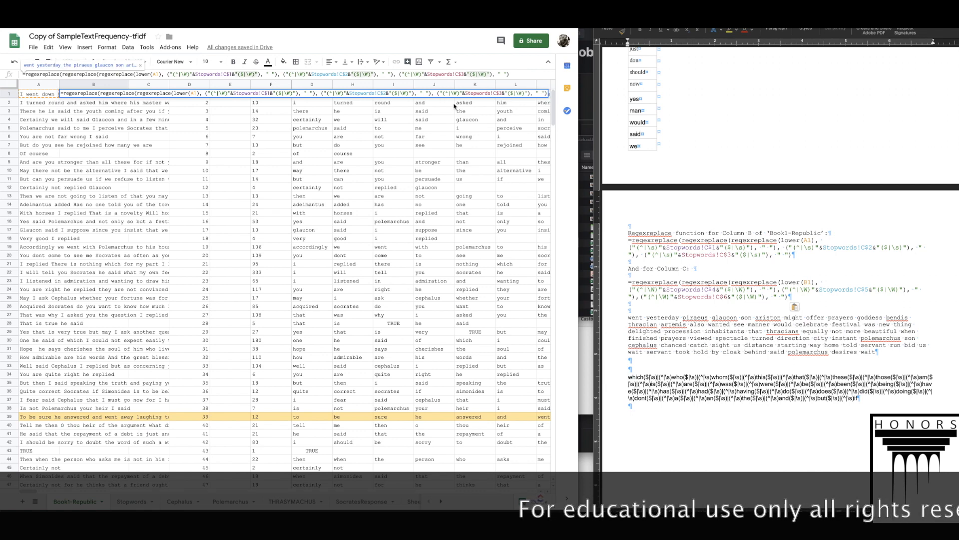
{"action": "key", "text": "Return"}
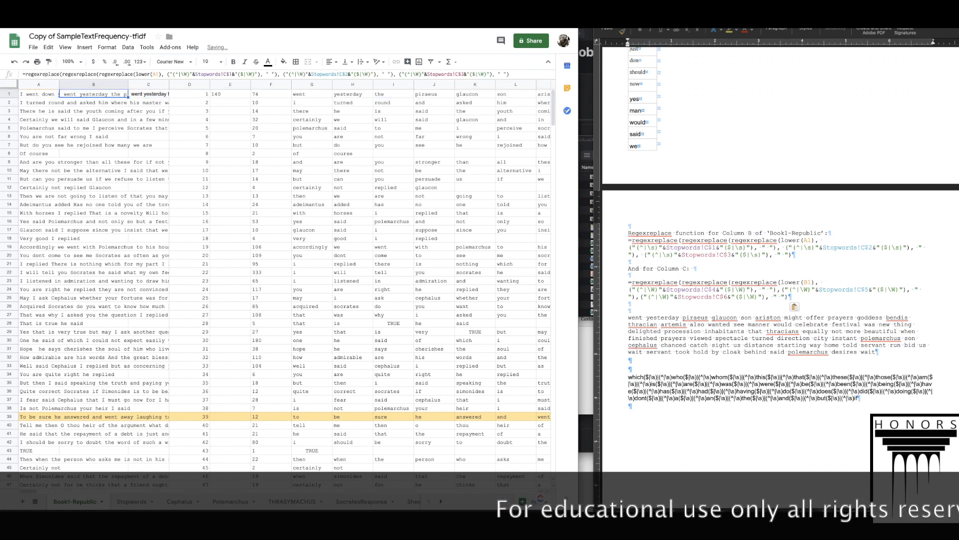
Step: Compare the updated B1 formula with the C1 formula and check the word count in F1, leaving the cells unedited
{"action": "key", "text": "Right"}
{"action": "key", "text": "Left"}
{"action": "key", "text": "Right"}
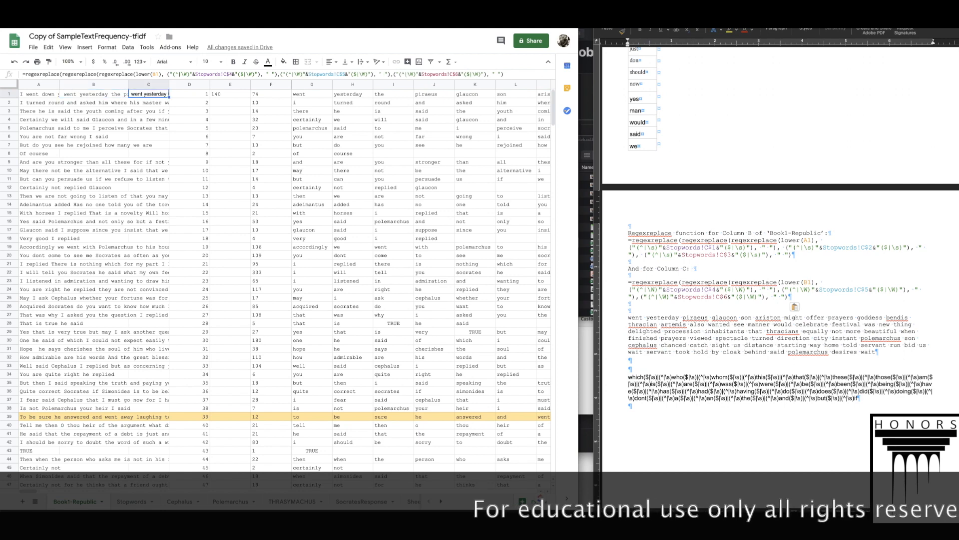
{"action": "key", "text": "Left"}
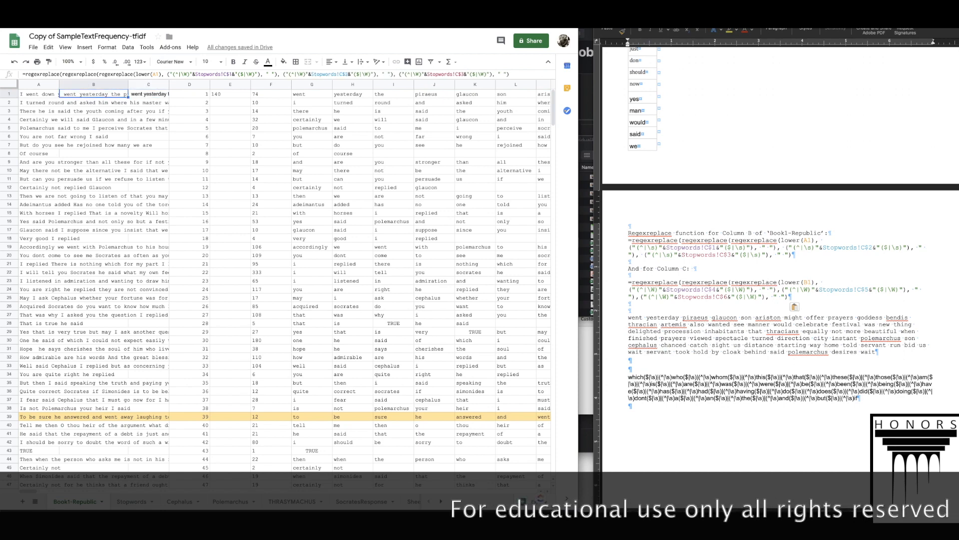
{"action": "key", "text": "Right"}
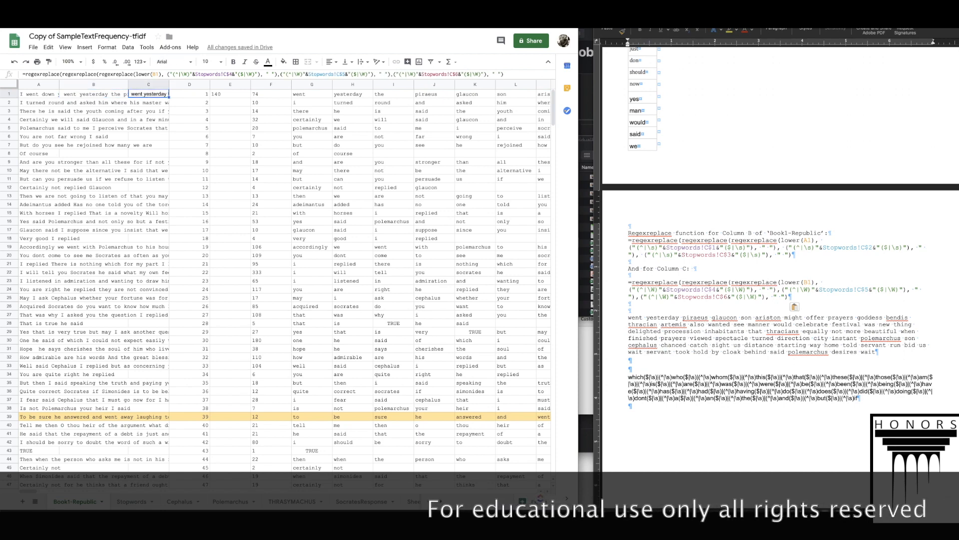
{"action": "key", "text": "Left"}
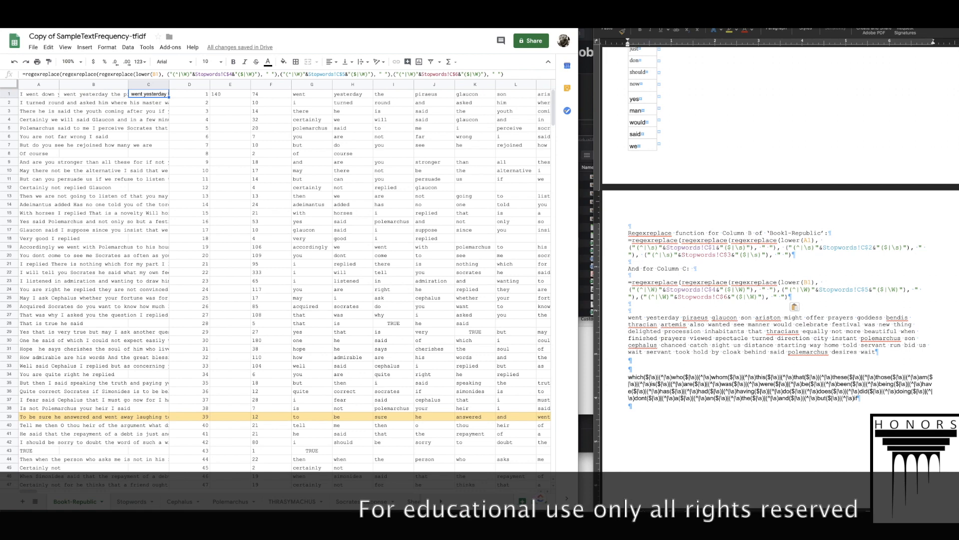
{"action": "key", "text": "Right"}
{"action": "key", "text": "Right"}
{"action": "key", "text": "Right"}
{"action": "key", "text": "Right"}
{"action": "key", "text": "Return"}
{"action": "key", "text": "Return"}
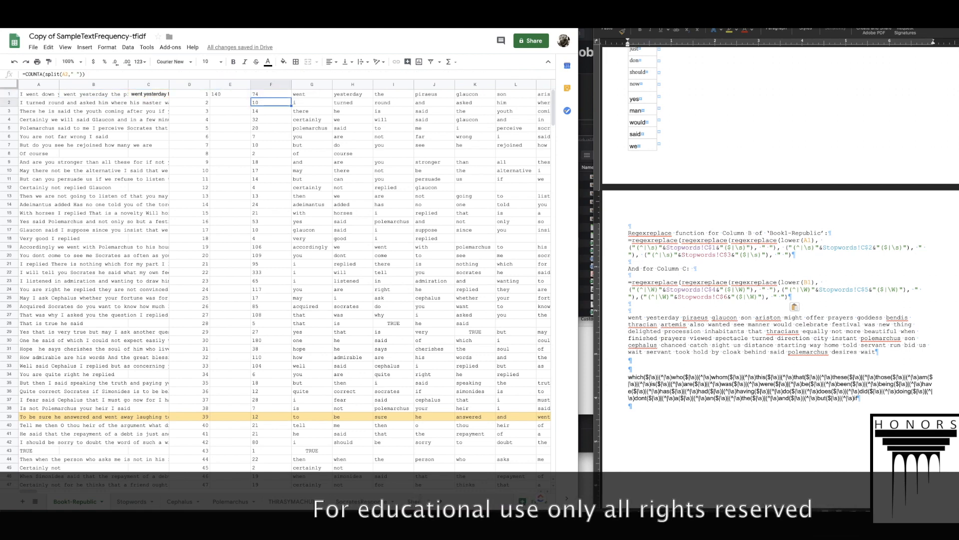
{"action": "key", "text": "Up"}
{"action": "key", "text": "Left"}
{"action": "key", "text": "Left"}
{"action": "key", "text": "Left"}
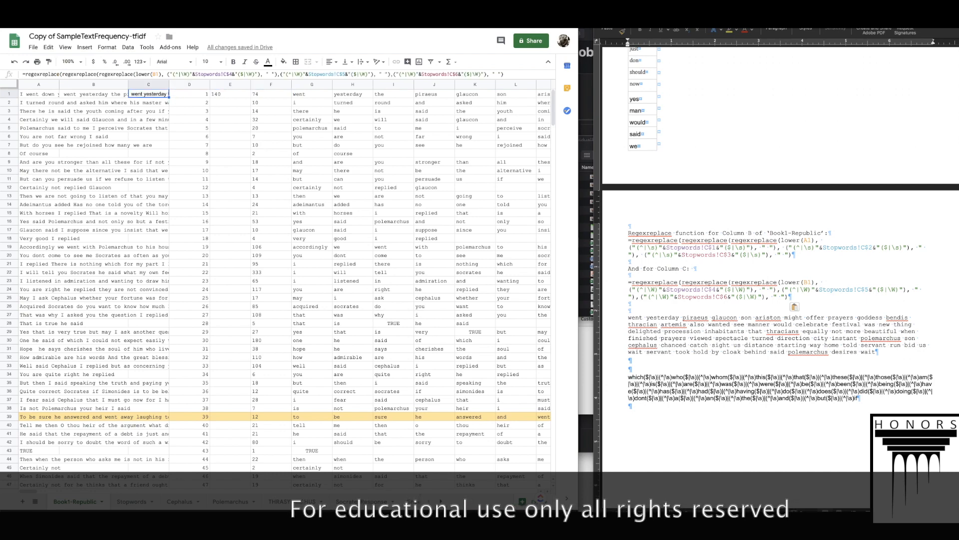
{"action": "left_click", "coordinate": [522, 73]}
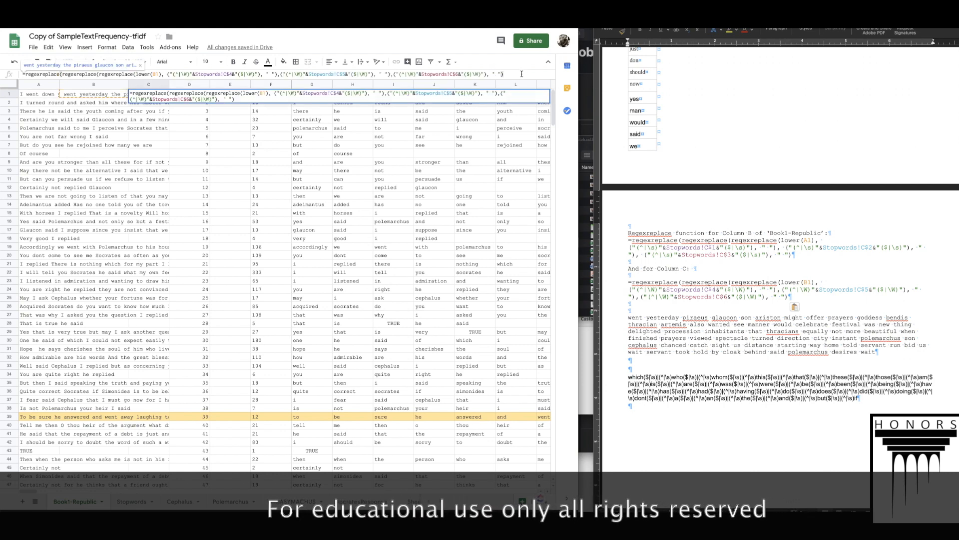
{"action": "key", "text": "Escape"}
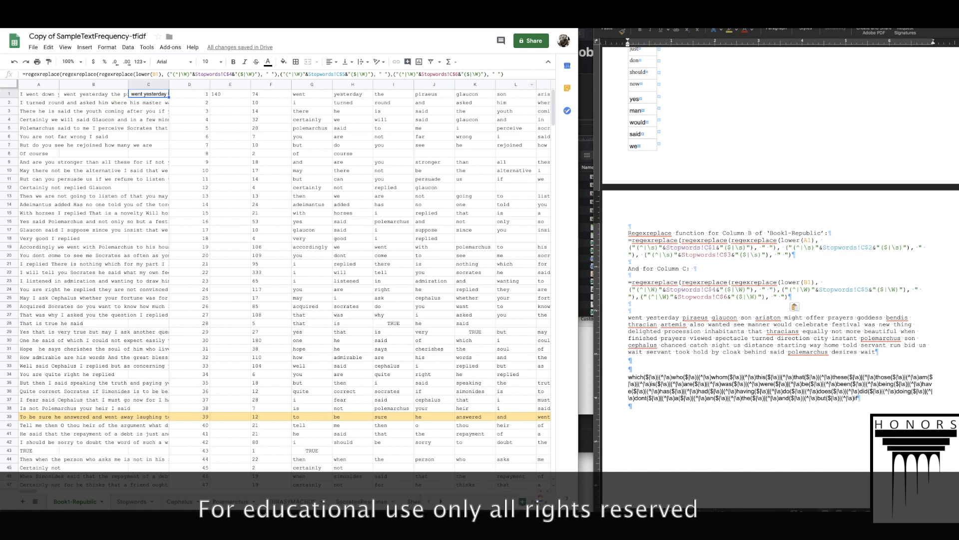
Step: On the Stopwords sheet, copy the textjoin formulas in C2:C5 and paste them one row lower, starting at C3
{"action": "left_click", "coordinate": [138, 502]}
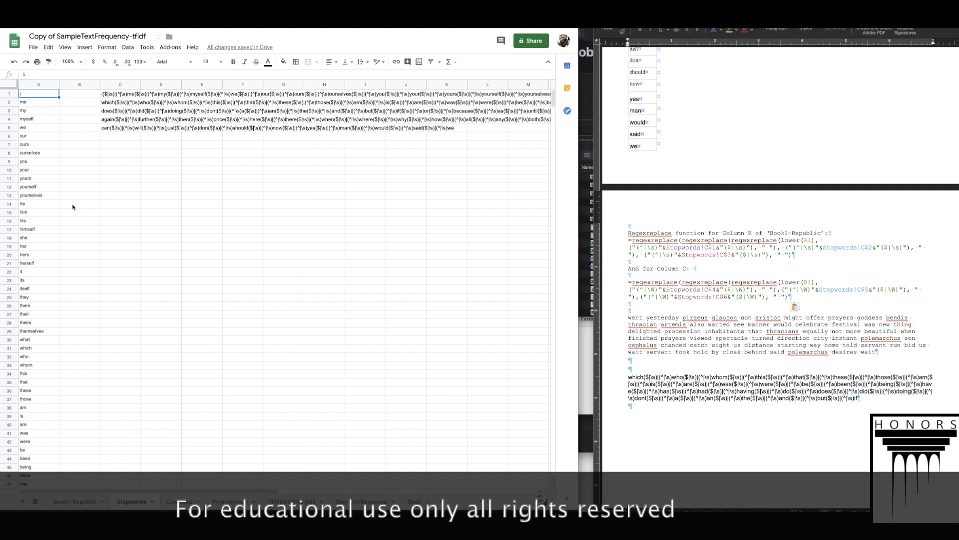
{"action": "left_click", "coordinate": [110, 104]}
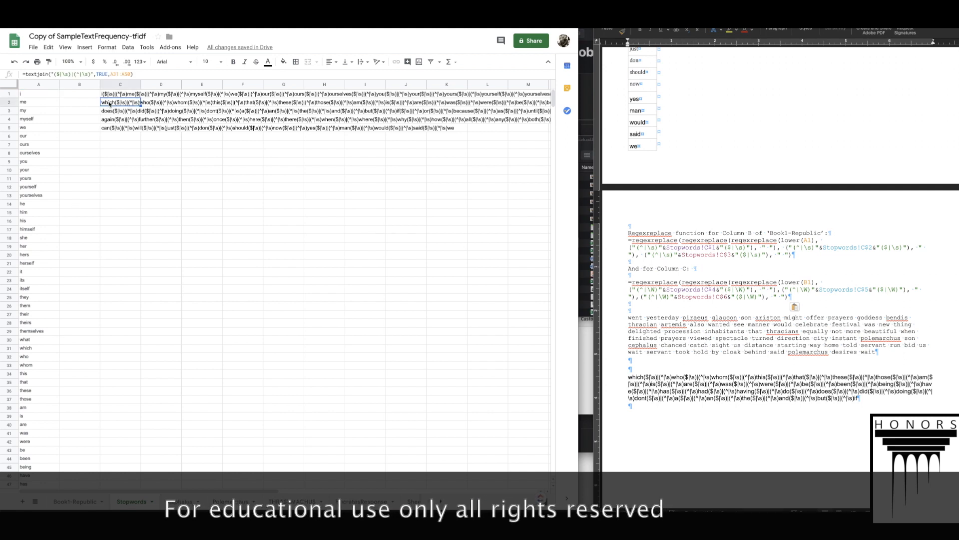
{"action": "left_click", "coordinate": [123, 129], "text": "shift"}
{"action": "key", "text": "ctrl+c"}
{"action": "left_click", "coordinate": [123, 139]}
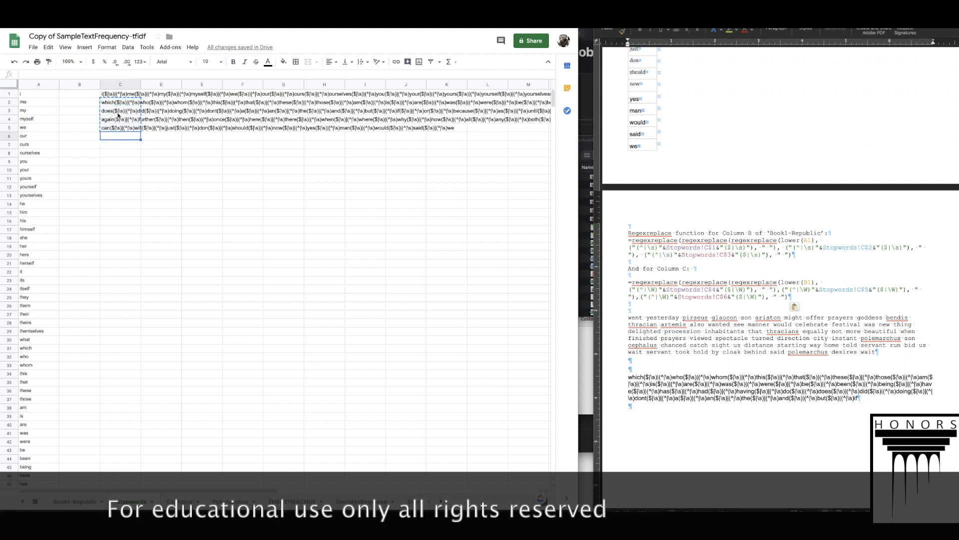
{"action": "left_click", "coordinate": [120, 109]}
{"action": "key", "text": "ctrl+v"}
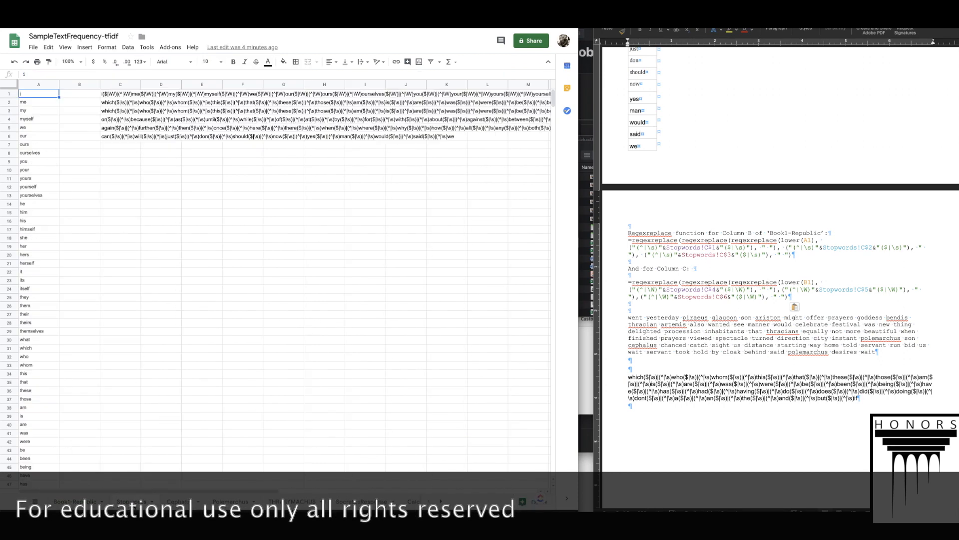
Step: In the SampleTextFrequency-tfidf workbook, examine the patterns and ranges of the textjoin formulas in column C of the Stopwords sheet
{"action": "left_click", "coordinate": [113, 96]}
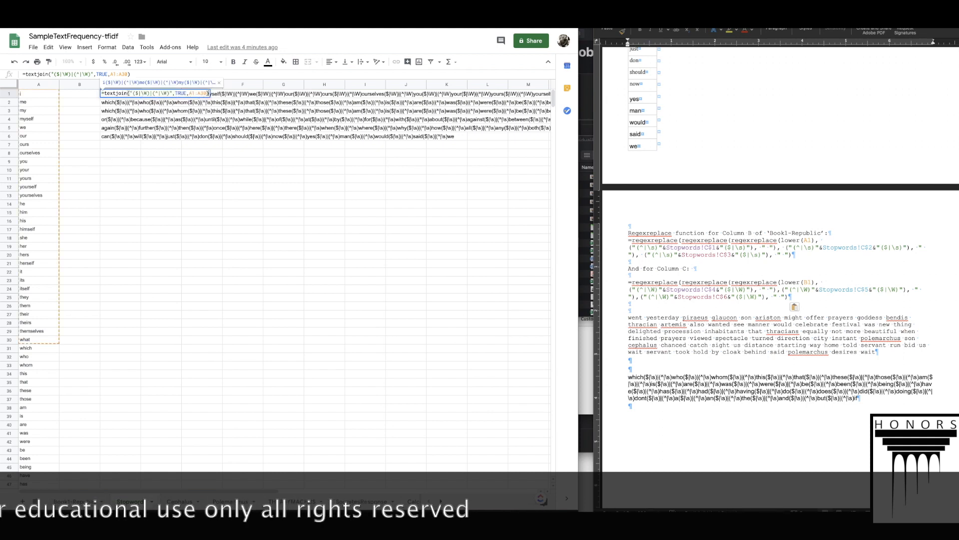
{"action": "key", "text": "Down"}
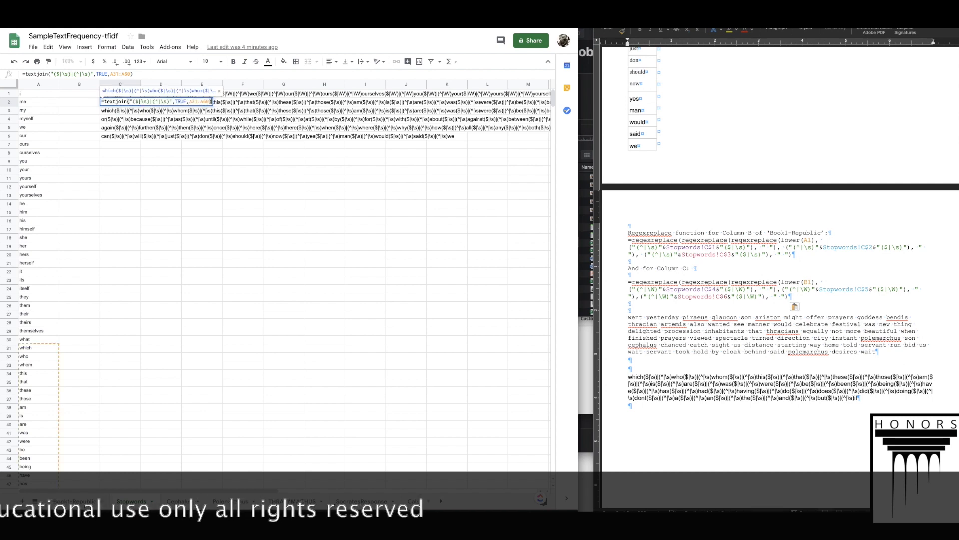
{"action": "key", "text": "Down"}
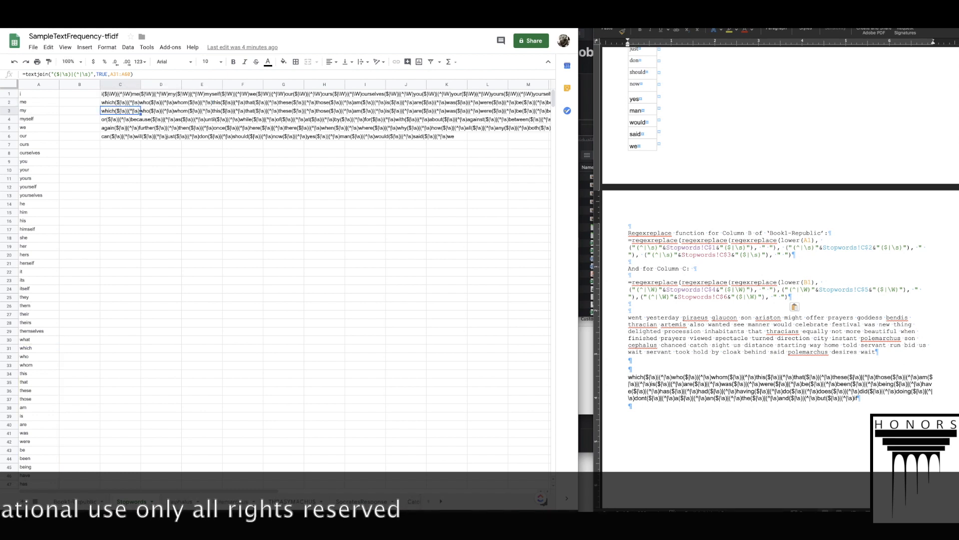
{"action": "key", "text": "Down"}
{"action": "key", "text": "Down"}
{"action": "key", "text": "Down"}
{"action": "key", "text": "Up"}
{"action": "key", "text": "Up"}
{"action": "key", "text": "Up"}
{"action": "key", "text": "Up"}
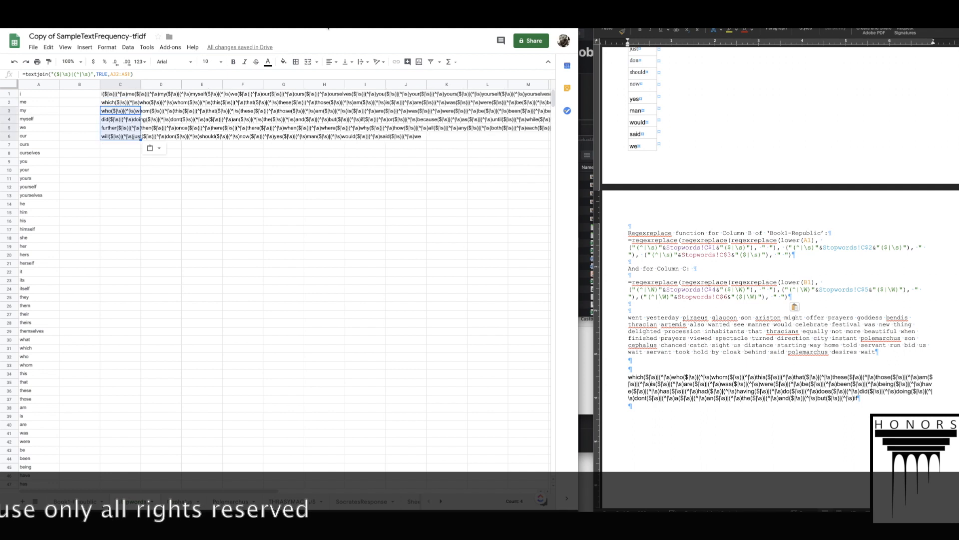
Step: Back in Copy of SampleTextFrequency-tfidf, set the range of the textjoin formula in Stopwords C3 to A31:A60
{"action": "left_click", "coordinate": [119, 111]}
{"action": "left_click", "coordinate": [118, 74]}
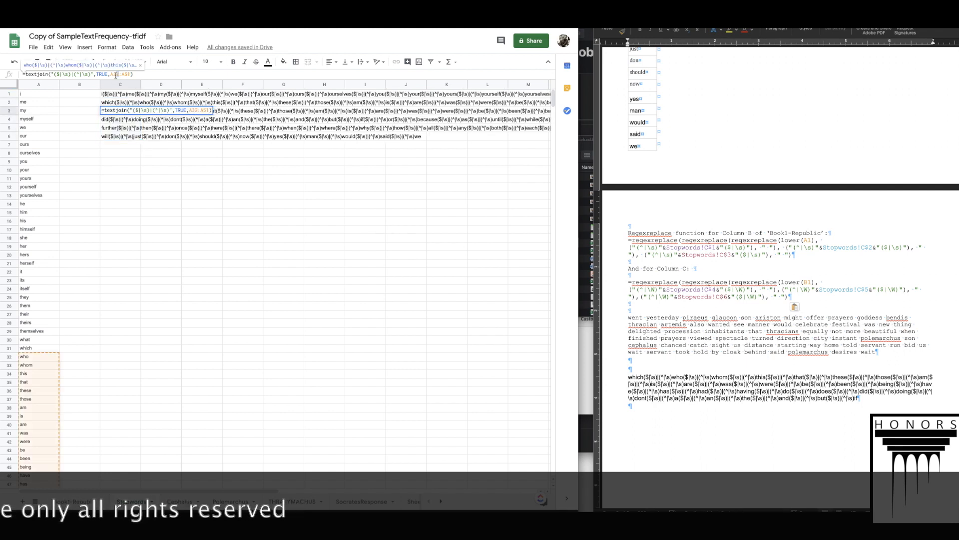
{"action": "key", "text": "BackSpace"}
{"action": "type", "text": "1"}
{"action": "key", "text": "BackSpace"}
{"action": "key", "text": "BackSpace"}
{"action": "type", "text": "60"}
{"action": "key", "text": "Return"}
Step: Copy the textjoin formula from Stopwords C3 into C2 and set its range to A31:A60
{"action": "key", "text": "Up"}
{"action": "key", "text": "super+c"}
{"action": "key", "text": "Up"}
{"action": "key", "text": "super+v"}
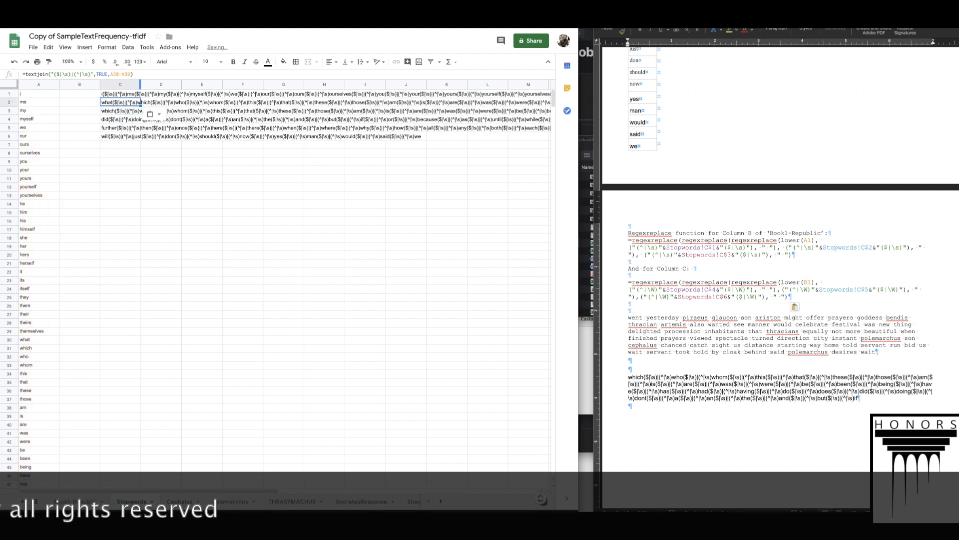
{"action": "left_click", "coordinate": [115, 75]}
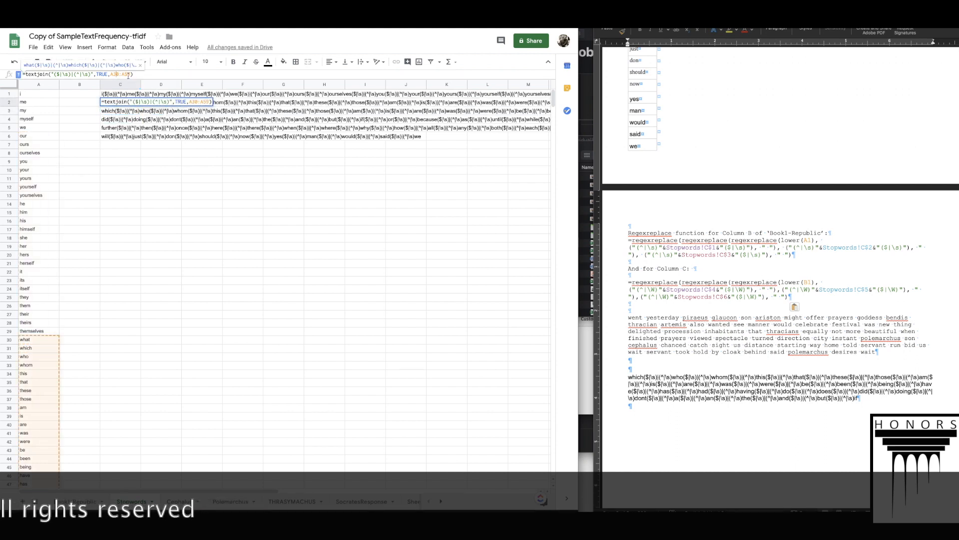
{"action": "type", "text": "1"}
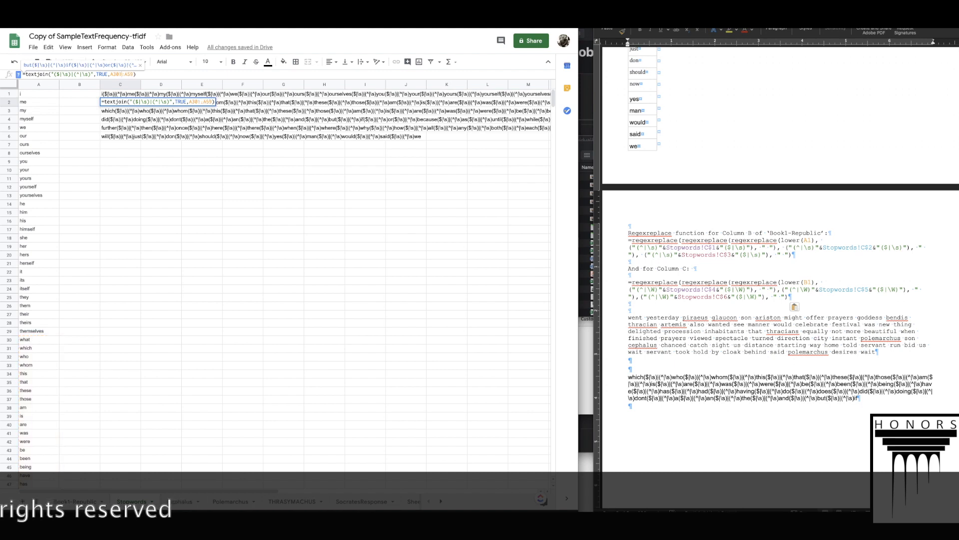
{"action": "key", "text": "BackSpace"}
{"action": "key", "text": "BackSpace"}
{"action": "type", "text": "1"}
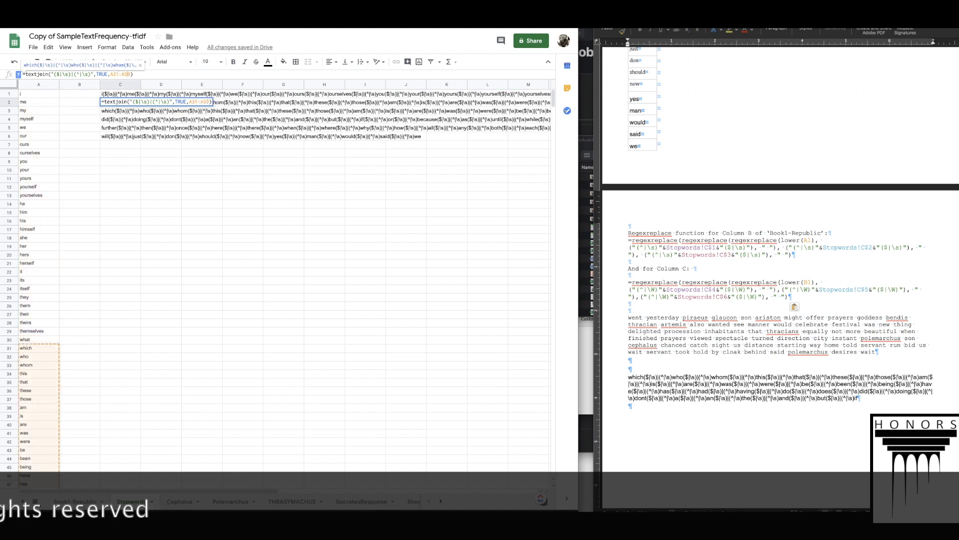
{"action": "key", "text": "BackSpace"}
{"action": "key", "text": "BackSpace"}
{"action": "type", "text": "69"}
{"action": "key", "text": "Return"}
Step: Set the range of the textjoin formula in Stopwords C1 to A1:A39
{"action": "key", "text": "Up"}
{"action": "key", "text": "Up"}
{"action": "left_click", "coordinate": [129, 73]}
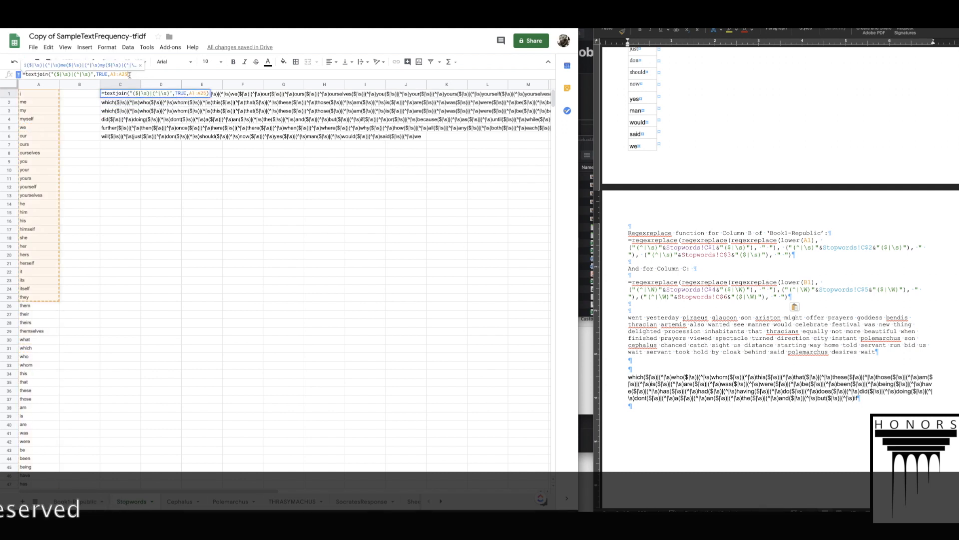
{"action": "key", "text": "BackSpace"}
{"action": "key", "text": "BackSpace"}
{"action": "type", "text": "9"}
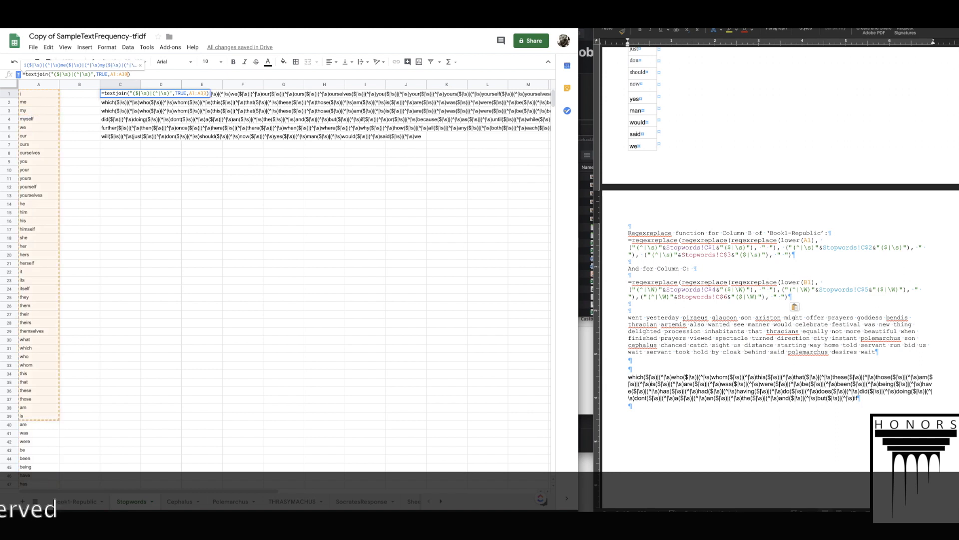
{"action": "key", "text": "Return"}
Step: Set the range of the textjoin formula in Stopwords C4 to A61:A90
{"action": "key", "text": "Down"}
{"action": "key", "text": "Down"}
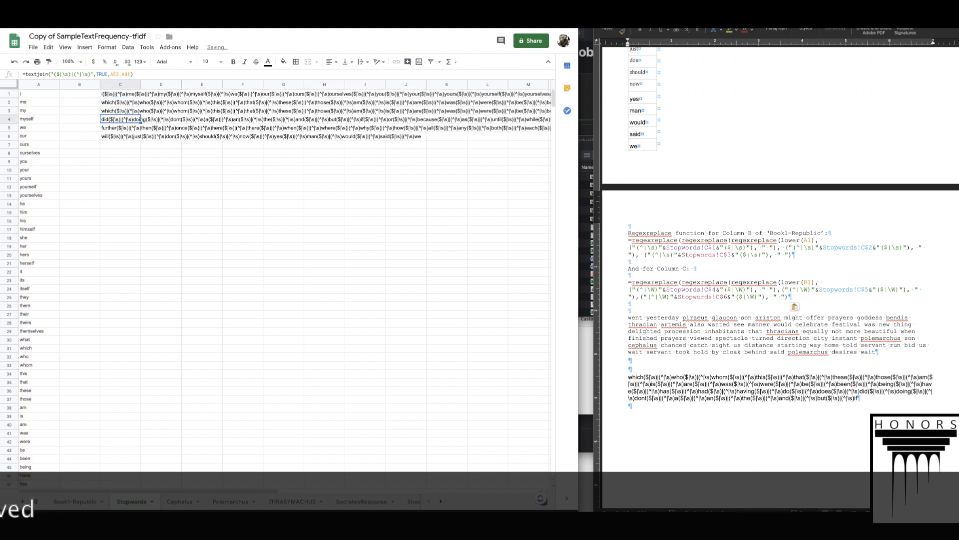
{"action": "double_click", "coordinate": [117, 74]}
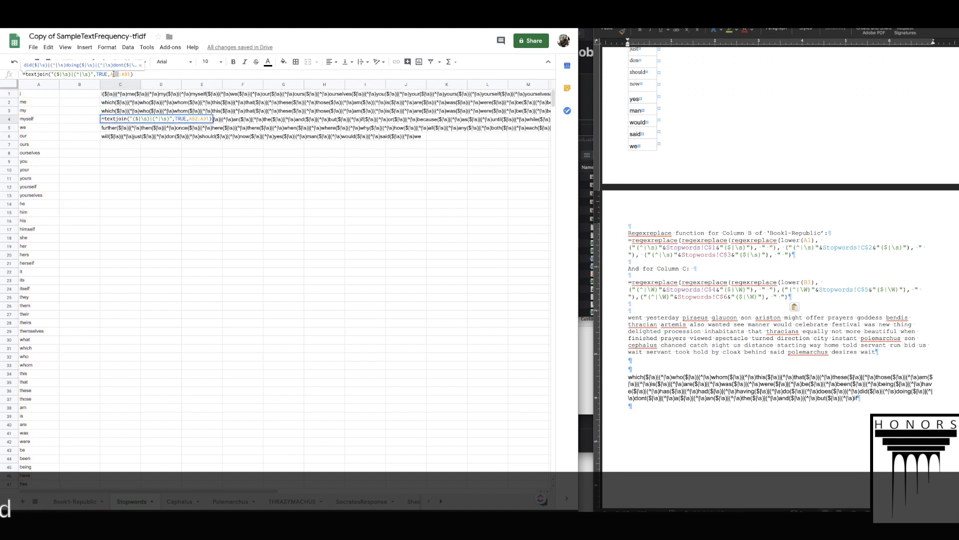
{"action": "type", "text": "61"}
{"action": "left_click_drag", "start_coordinate": [131, 74], "coordinate": [128, 74]}
{"action": "key", "text": "Return"}
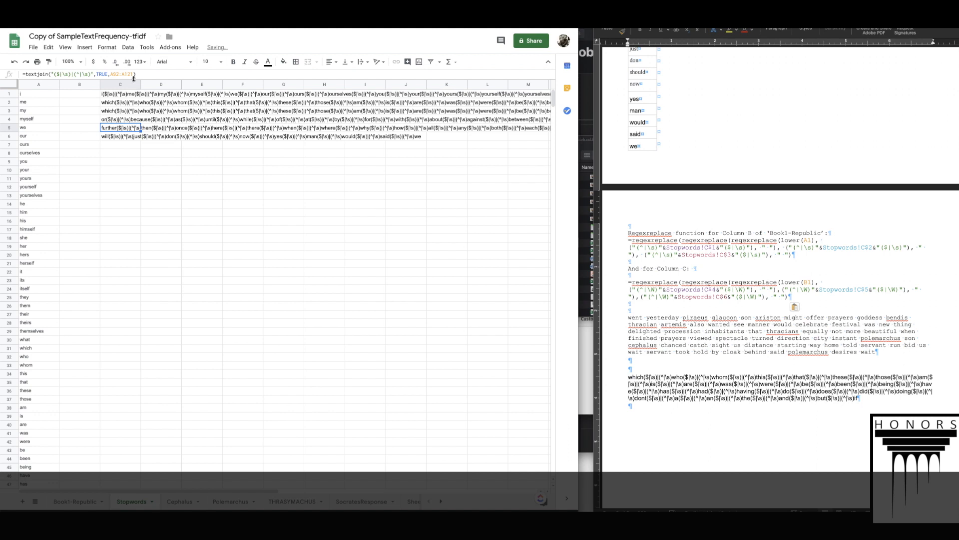
Step: Set the range of the textjoin formula in Stopwords C5 to A91:A120
{"action": "left_click", "coordinate": [118, 74]}
{"action": "key", "text": "BackSpace"}
{"action": "type", "text": "1"}
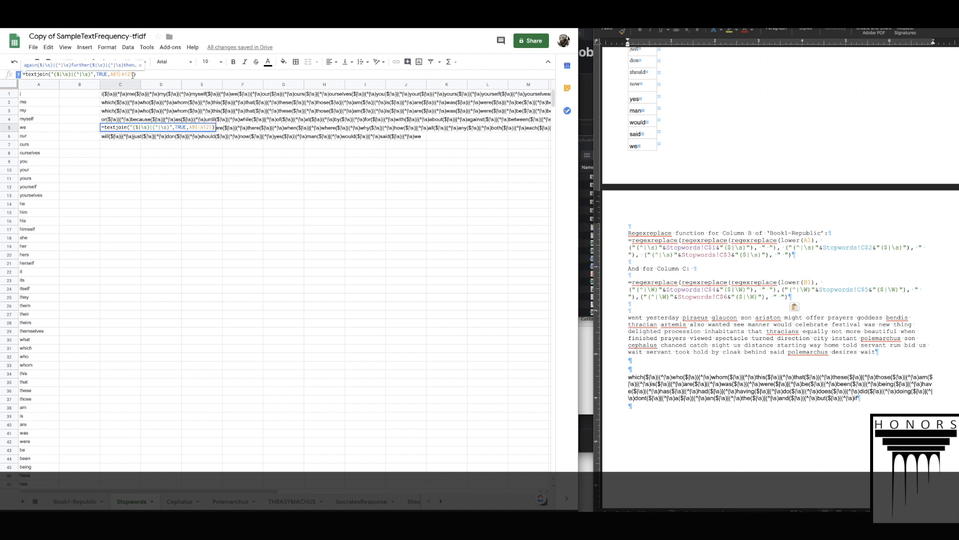
{"action": "key", "text": "Return"}
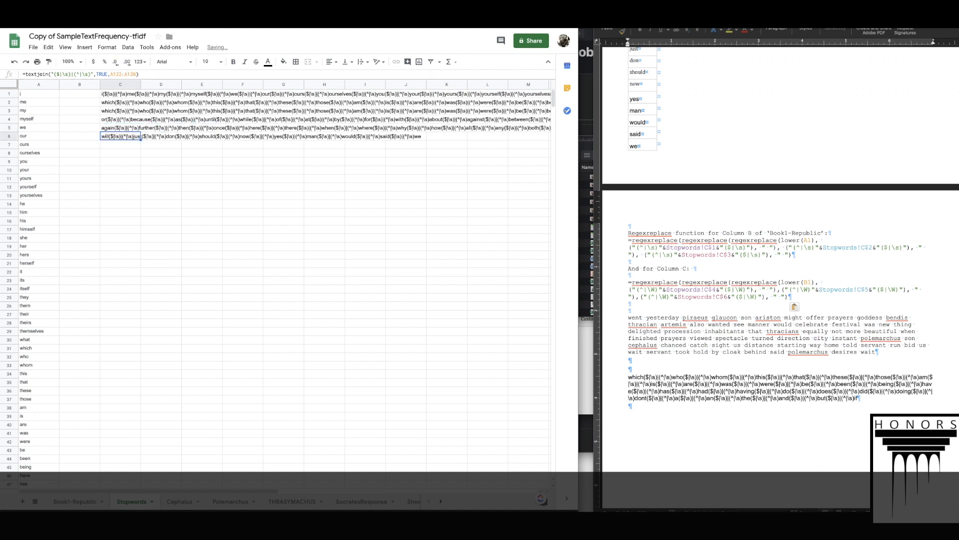
Step: Set the start of the textjoin range in Stopwords C6 to A121
{"action": "left_click", "coordinate": [123, 74]}
{"action": "key", "text": "BackSpace"}
{"action": "type", "text": "1"}
{"action": "key", "text": "Return"}
{"action": "key", "text": "Up"}
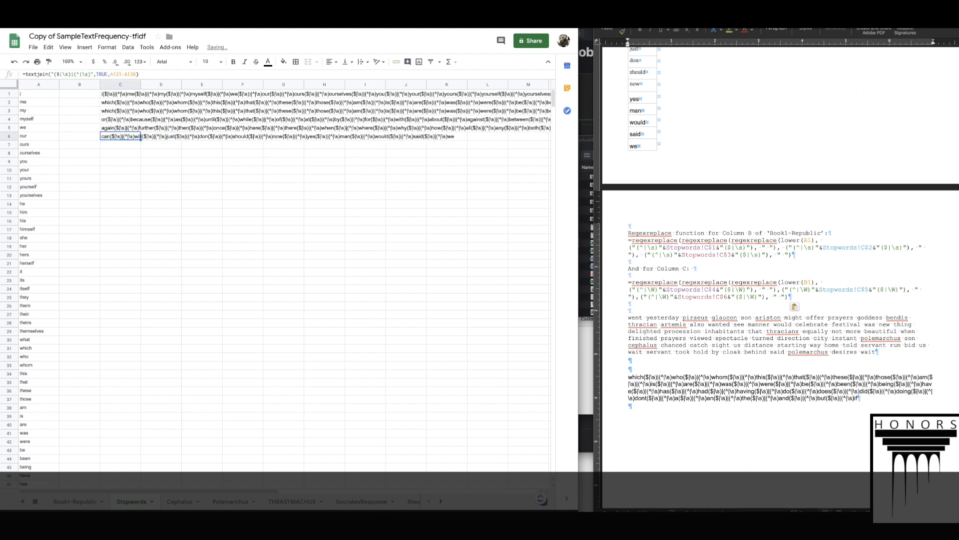
Step: Locate the last stopword in column A and end the textjoin range in C6 at A131
{"action": "left_click", "coordinate": [36, 237]}
{"action": "key", "text": "ctrl+Down"}
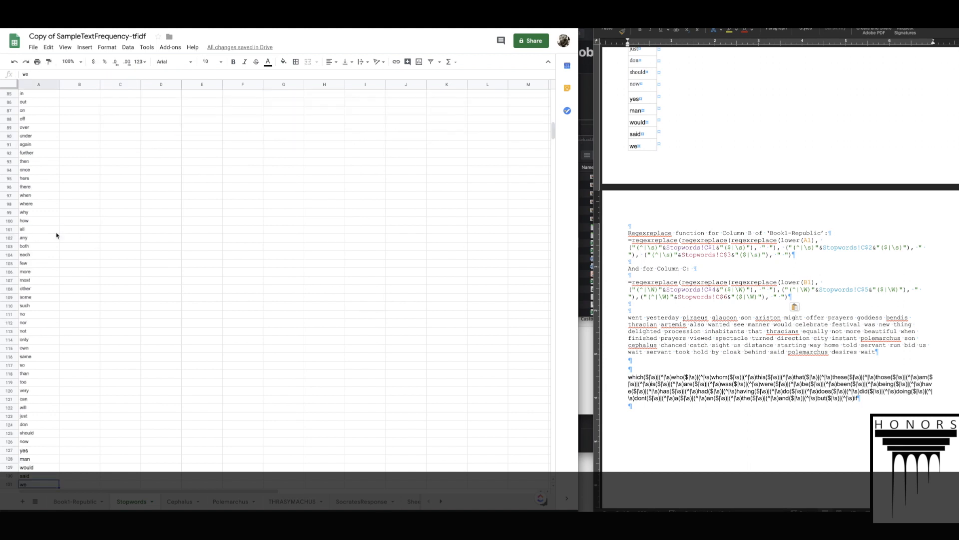
{"action": "key", "text": "Right"}
{"action": "key", "text": "Right"}
{"action": "key", "text": "ctrl+Up"}
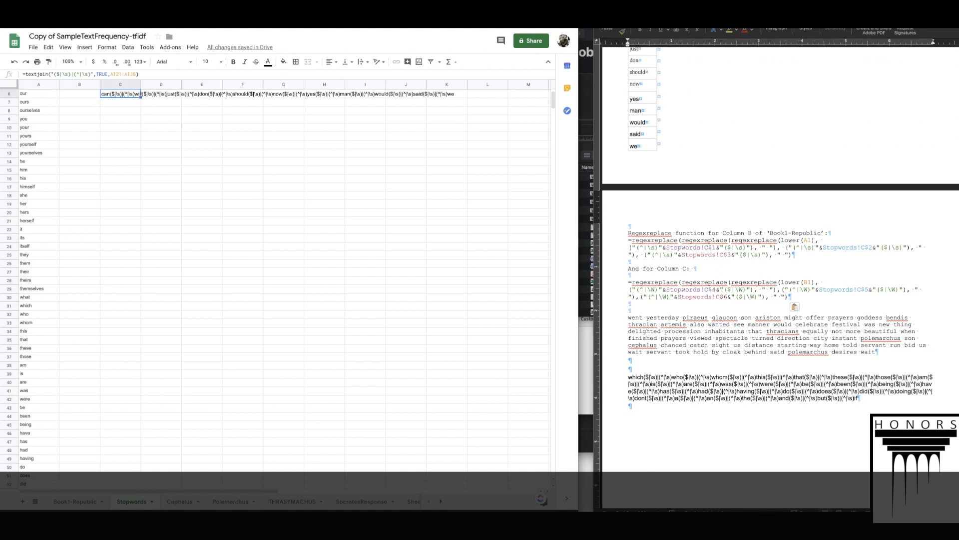
{"action": "left_click", "coordinate": [135, 74]}
{"action": "key", "text": "BackSpace"}
{"action": "type", "text": "1"}
{"action": "key", "text": "Return"}
{"action": "scroll", "coordinate": [177, 125], "scroll_direction": "up", "scroll_amount": 2}
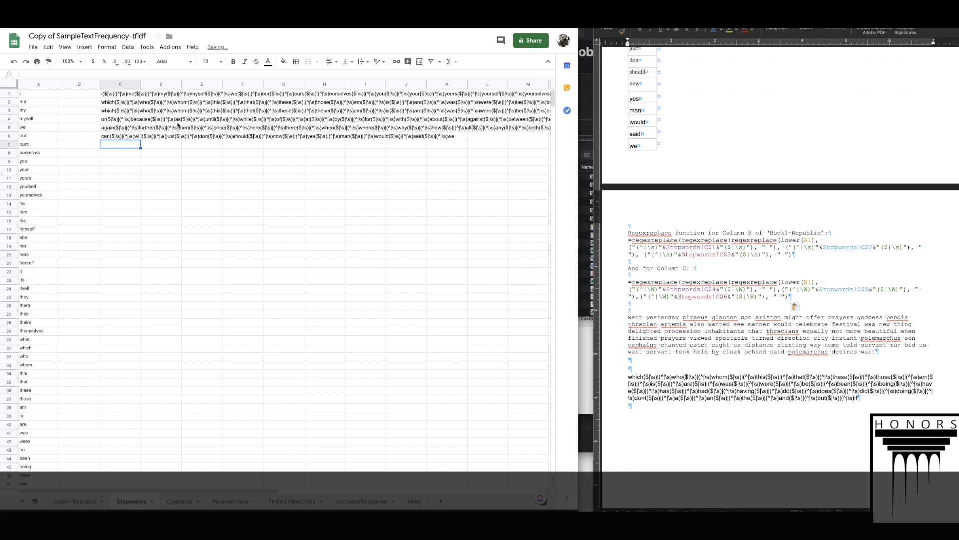
Step: Check the word count in F1 and the split words along row 1 of Book1-Republic, and return to Stopwords
{"action": "left_click", "coordinate": [81, 504]}
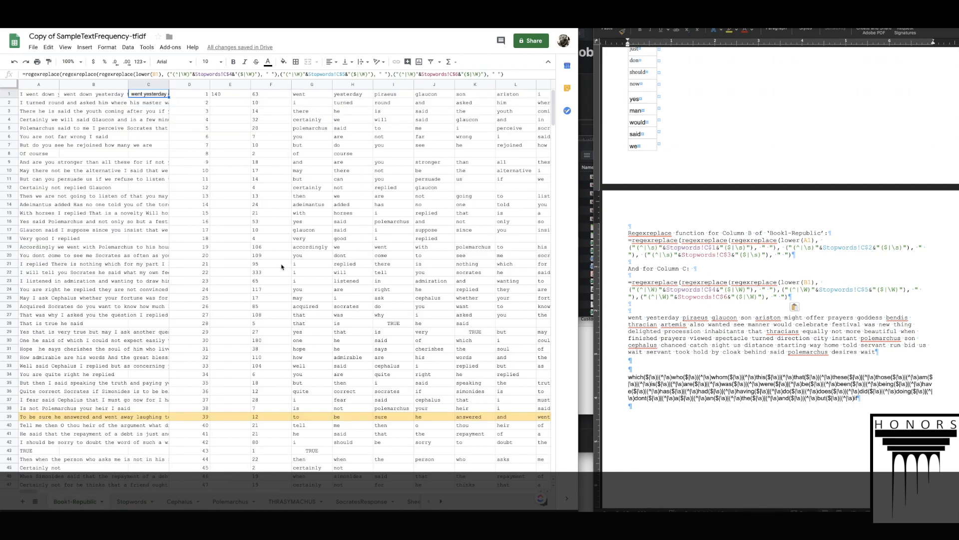
{"action": "left_click", "coordinate": [274, 95]}
{"action": "scroll", "coordinate": [435, 102], "scroll_direction": "right", "scroll_amount": 15}
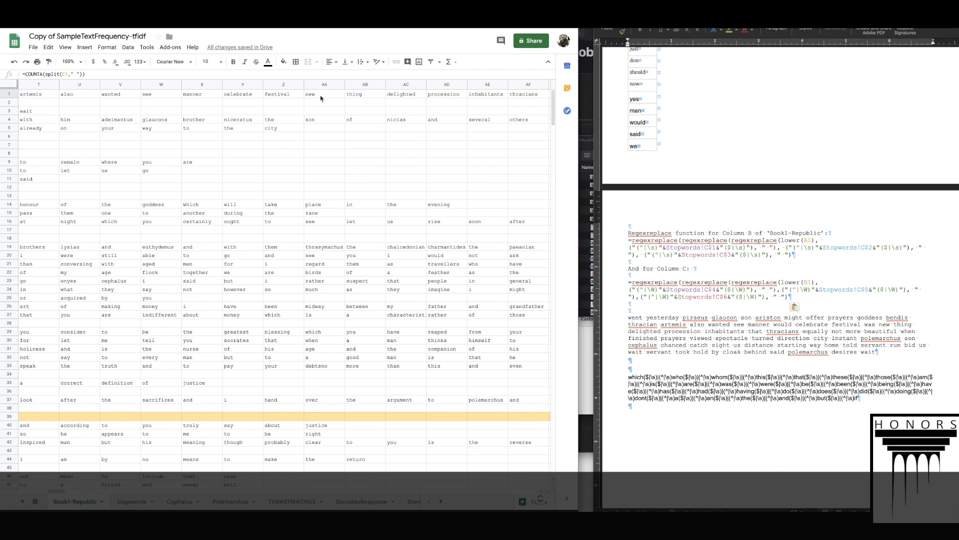
{"action": "scroll", "coordinate": [322, 98], "scroll_direction": "left", "scroll_amount": 15}
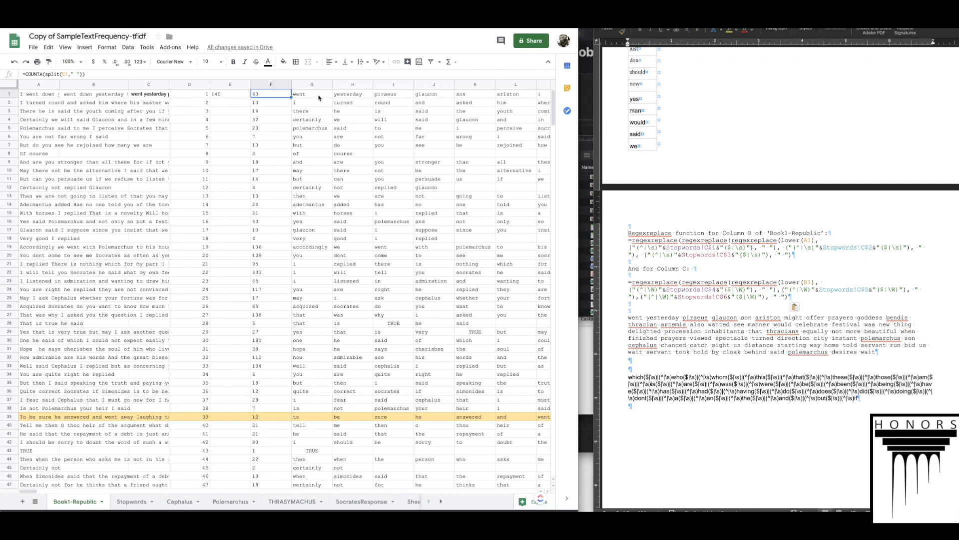
{"action": "left_click", "coordinate": [131, 501]}
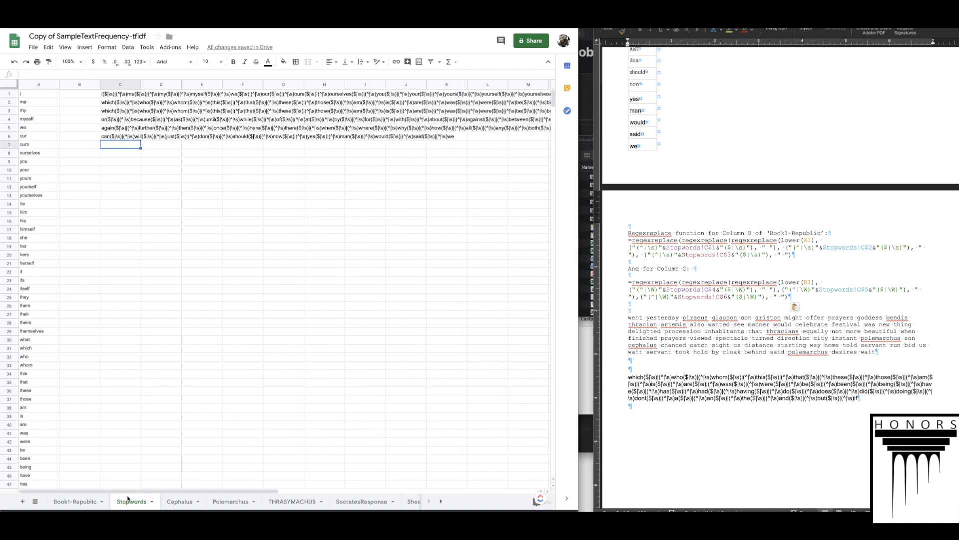
Step: Switch to the Word document, add two blank lines below the column C formula, and delete the sample text and stopword pattern beneath
{"action": "key", "text": "Return"}
{"action": "key", "text": "Return"}
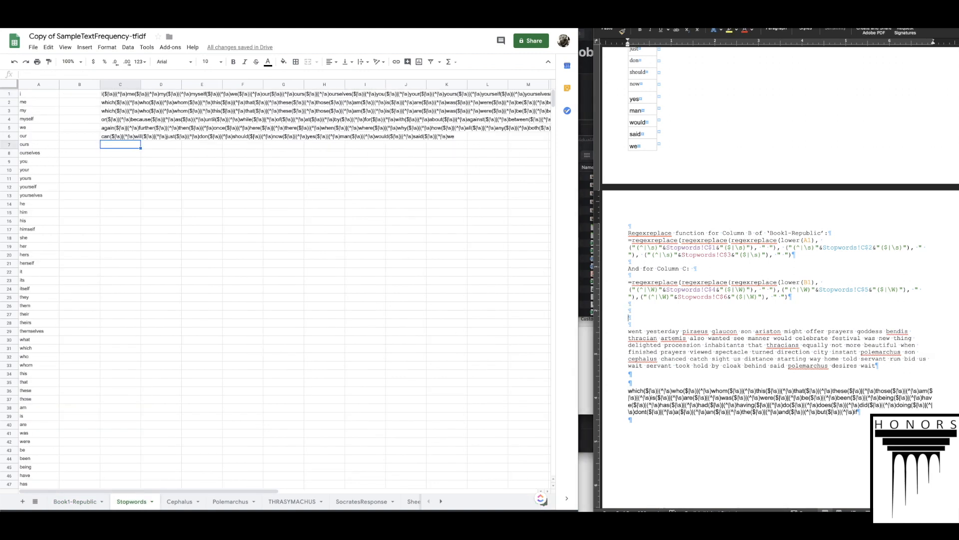
{"action": "key", "text": "shift+Down"}
{"action": "key", "text": "shift+Down"}
{"action": "key", "text": "shift+Down"}
{"action": "key", "text": "shift+Down"}
{"action": "key", "text": "shift+Down"}
{"action": "key", "text": "shift+Down"}
{"action": "key", "text": "shift+Down"}
{"action": "key", "text": "shift+Down"}
{"action": "key", "text": "shift+Down"}
{"action": "key", "text": "shift+Down"}
{"action": "key", "text": "shift+Down"}
{"action": "key", "text": "shift+Down"}
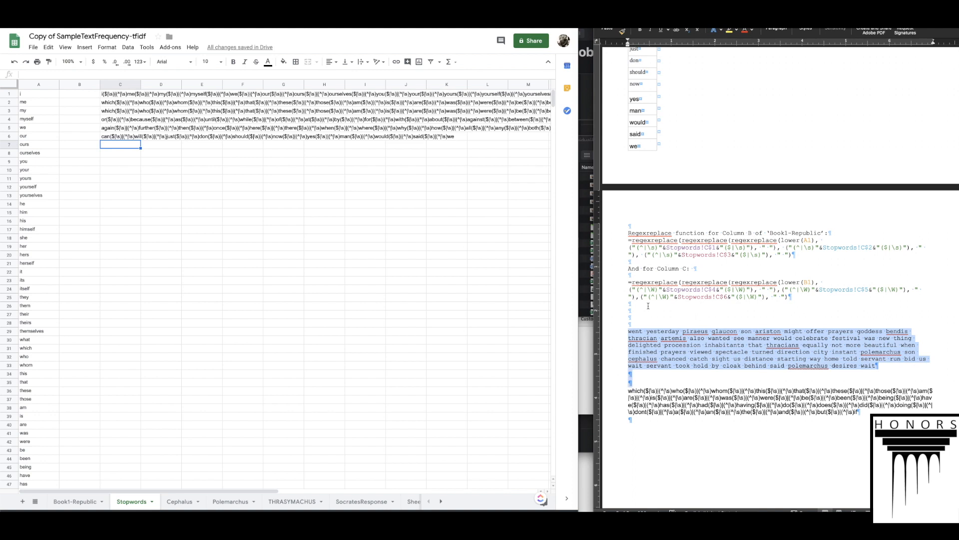
{"action": "key", "text": "BackSpace"}
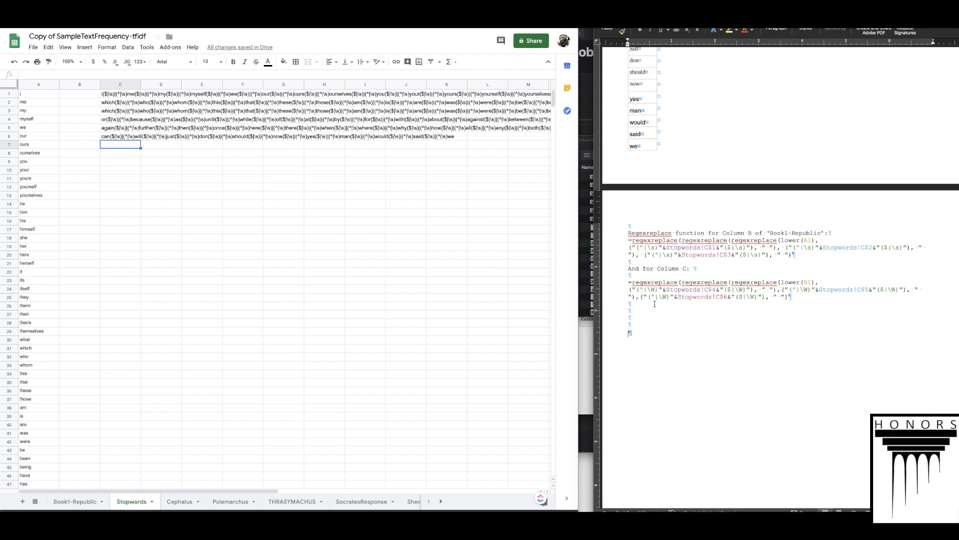
Step: Try to transfer the textjoin formulas in Stopwords C1:C6 into the Word document by pasting them as unformatted text
{"action": "left_click", "coordinate": [118, 99]}
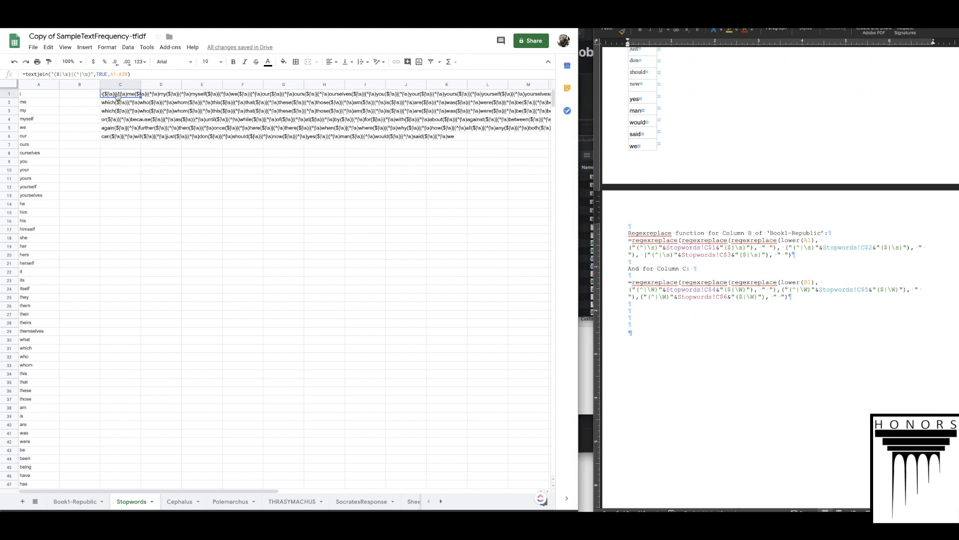
{"action": "left_click", "coordinate": [22, 74]}
{"action": "left_click_drag", "start_coordinate": [22, 74], "coordinate": [134, 74]}
{"action": "left_click", "coordinate": [658, 308]}
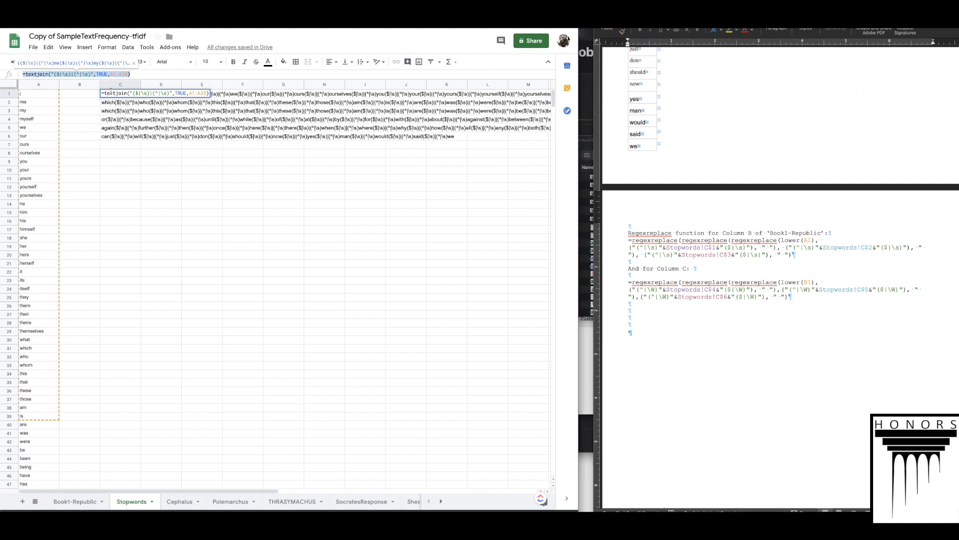
{"action": "left_click", "coordinate": [120, 161]}
{"action": "left_click_drag", "start_coordinate": [110, 95], "coordinate": [111, 137]}
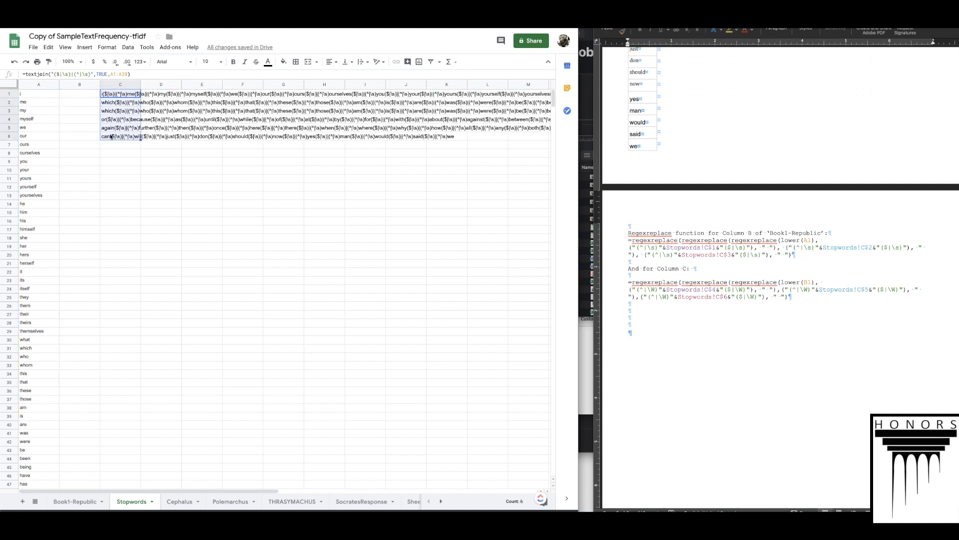
{"action": "right_click", "coordinate": [645, 319]}
{"action": "left_click", "coordinate": [679, 346]}
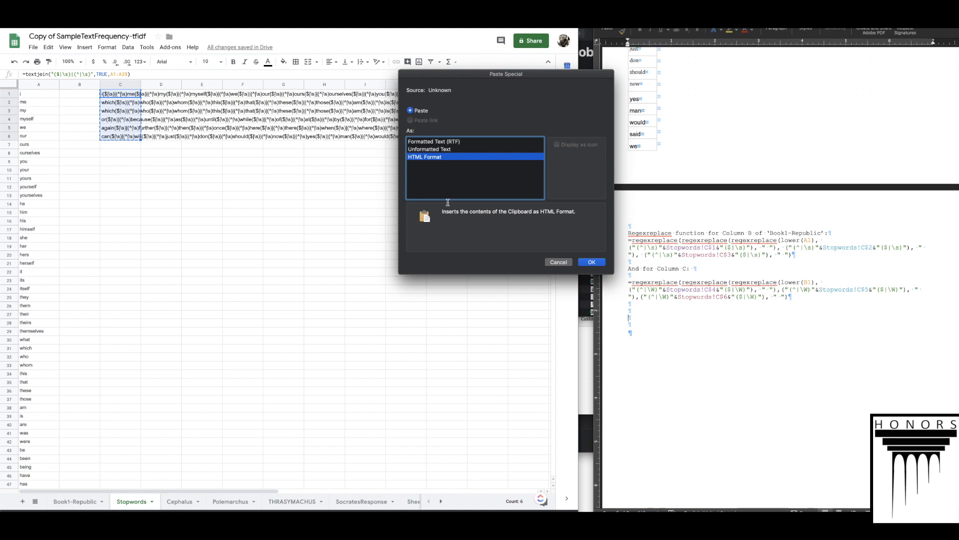
{"action": "left_click", "coordinate": [434, 149]}
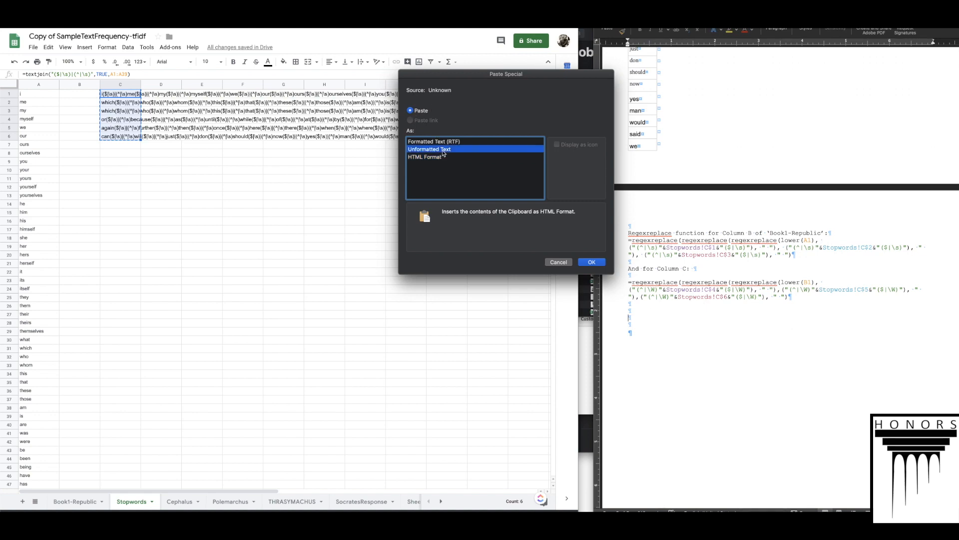
{"action": "left_click", "coordinate": [593, 263]}
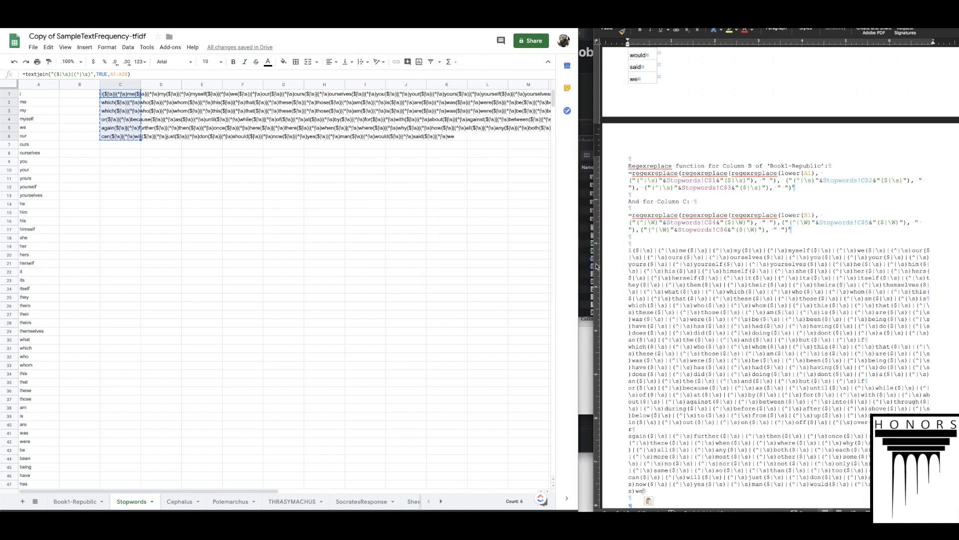
Step: Delete the pasted stopword patterns below the column C formula in the Word document
{"action": "key", "text": "ctrl+a"}
{"action": "left_click", "coordinate": [692, 294]}
{"action": "left_click_drag", "start_coordinate": [622, 250], "coordinate": [669, 356]}
{"action": "scroll", "coordinate": [669, 449], "scroll_direction": "down", "scroll_amount": 3}
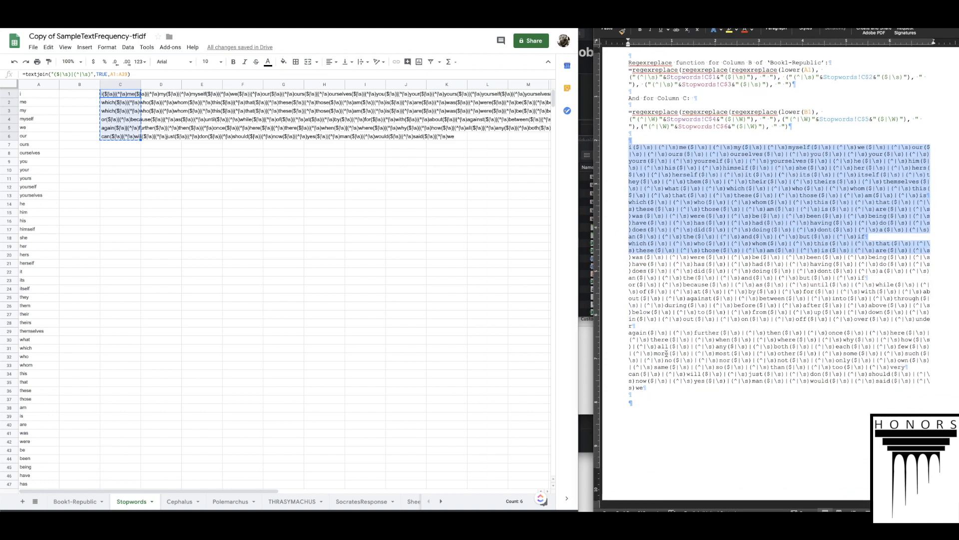
{"action": "left_click", "coordinate": [669, 449], "text": "shift"}
{"action": "key", "text": "BackSpace"}
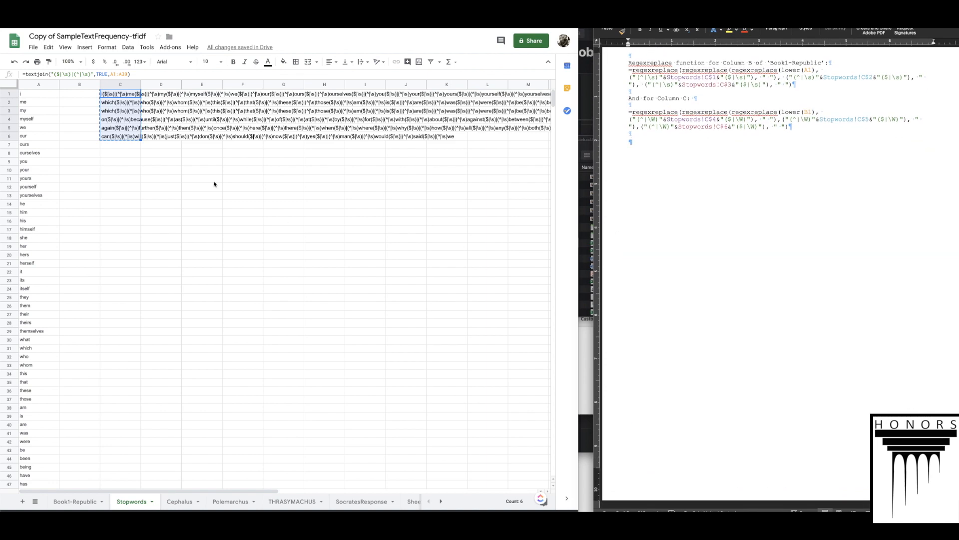
Step: Copy the textjoin formula text from Stopwords C1 and paste five copies below the column C formula in the Word document
{"action": "left_click_drag", "start_coordinate": [138, 74], "coordinate": [23, 73]}
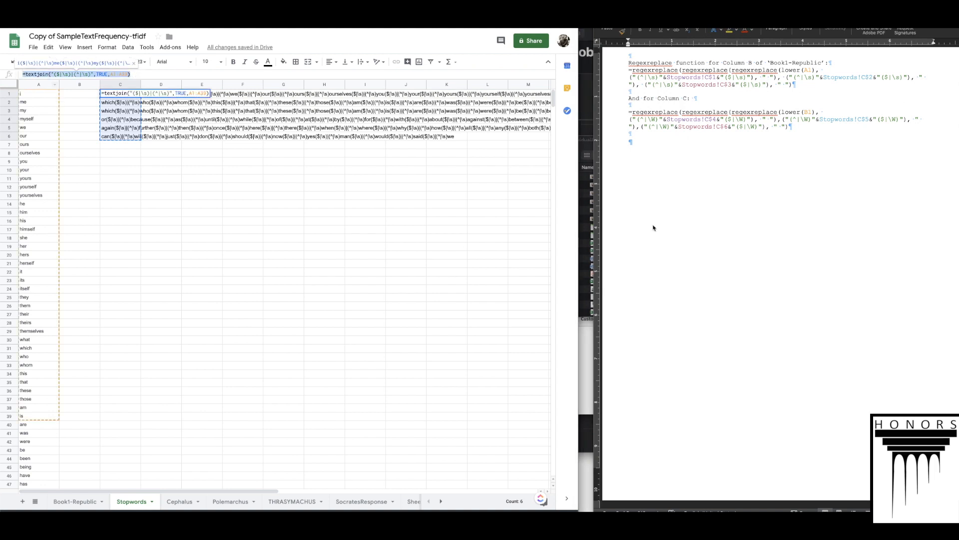
{"action": "key", "text": "super+c"}
{"action": "left_click", "coordinate": [666, 167]}
{"action": "key", "text": "super+v"}
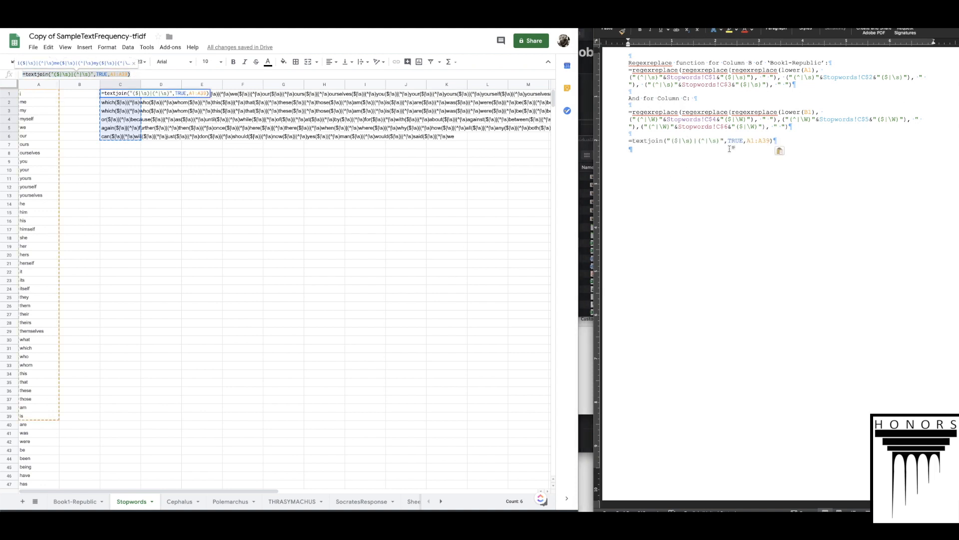
{"action": "key", "text": "super+v"}
{"action": "key", "text": "super+v"}
{"action": "key", "text": "super+v"}
{"action": "key", "text": "super+v"}
{"action": "key", "text": "super+v"}
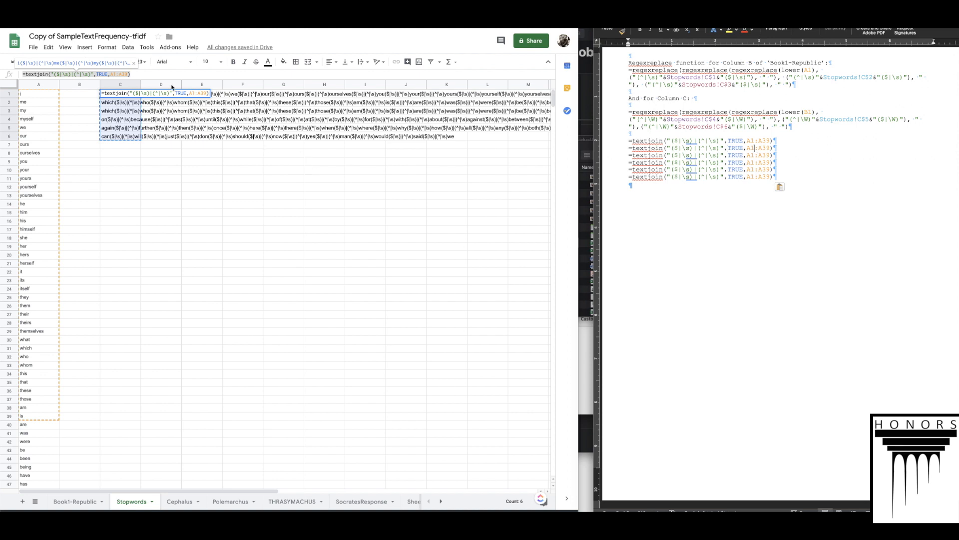
{"action": "left_click", "coordinate": [135, 74]}
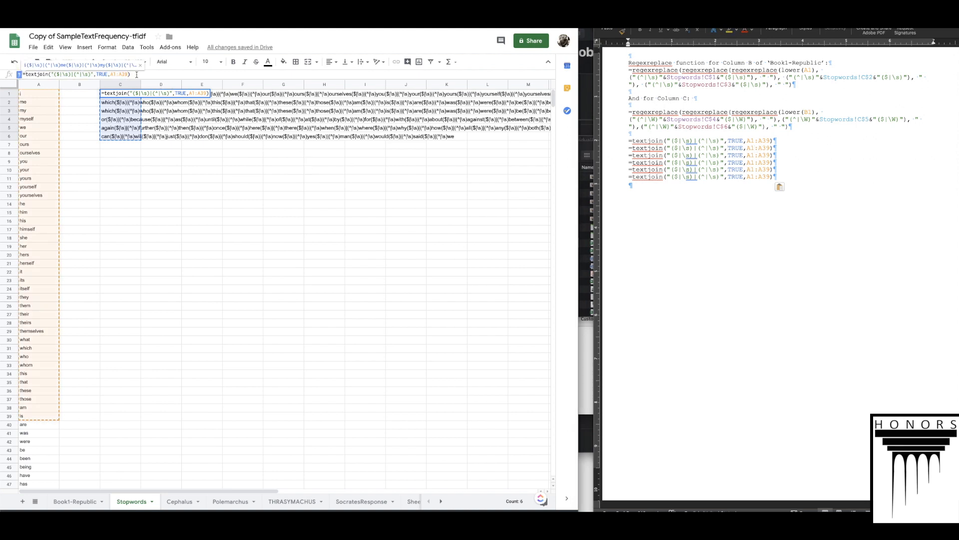
{"action": "key", "text": "Return"}
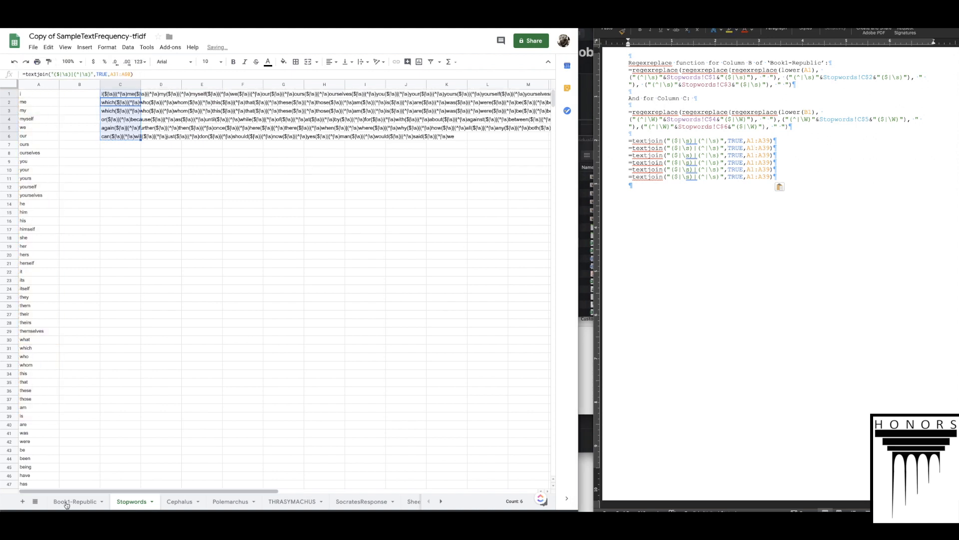
Step: In the Word document, end the first textjoin range at A30 and the second at A60
{"action": "left_click", "coordinate": [69, 499]}
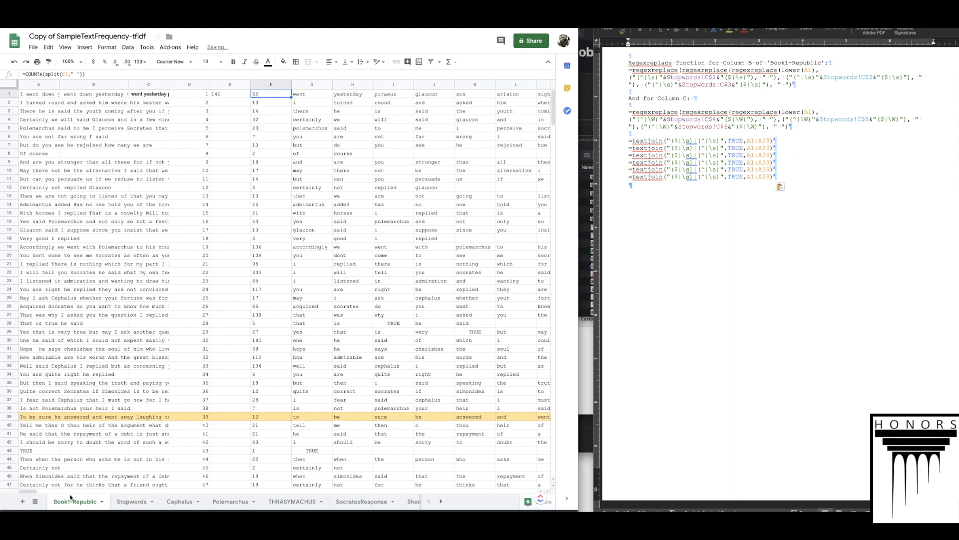
{"action": "left_click", "coordinate": [129, 501]}
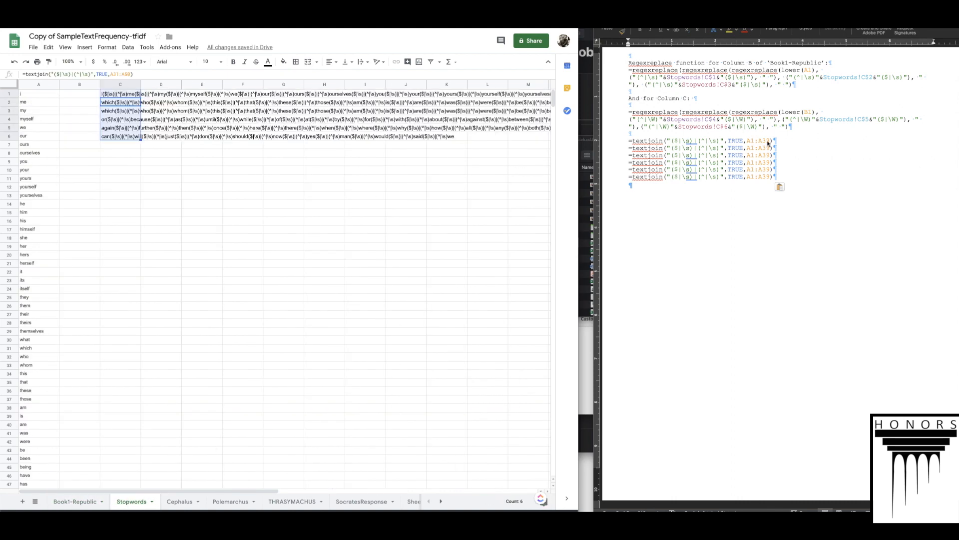
{"action": "type", "text": "0"}
{"action": "key", "text": "Down"}
{"action": "key", "text": "Right"}
{"action": "key", "text": "BackSpace"}
{"action": "key", "text": "BackSpace"}
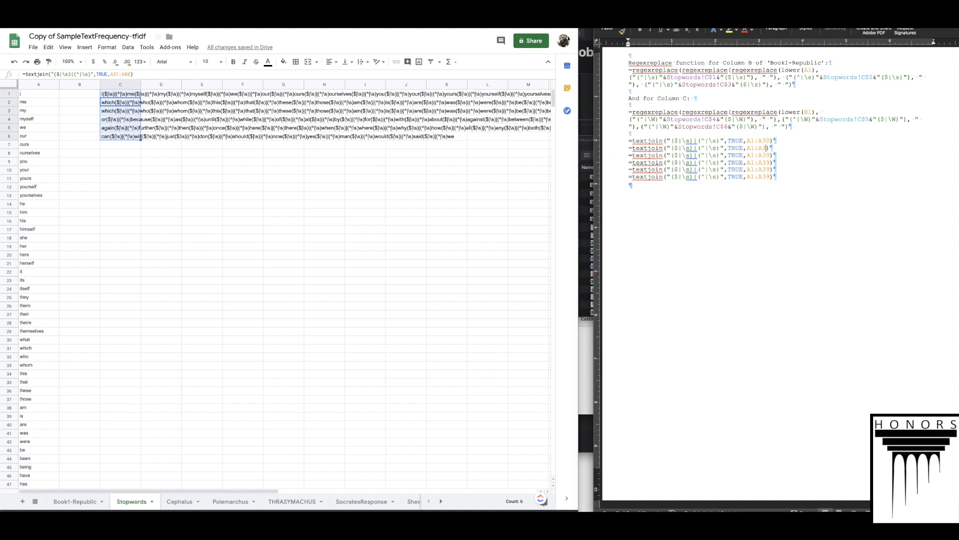
{"action": "type", "text": "60"}
Step: End the third textjoin range in the Word document at A60 and the fourth at A90
{"action": "key", "text": "Down"}
{"action": "key", "text": "BackSpace"}
{"action": "key", "text": "BackSpace"}
{"action": "type", "text": "90"}
{"action": "key", "text": "BackSpace"}
{"action": "key", "text": "BackSpace"}
{"action": "type", "text": "60"}
{"action": "key", "text": "BackSpace"}
{"action": "key", "text": "BackSpace"}
{"action": "type", "text": "9-"}
{"action": "key", "text": "BackSpace"}
{"action": "type", "text": "0"}
Step: End the fifth textjoin range in the Word document at A120 and the sixth at A131
{"action": "key", "text": "Down"}
{"action": "key", "text": "Left"}
{"action": "key", "text": "BackSpace"}
{"action": "key", "text": "BackSpace"}
{"action": "type", "text": "120"}
{"action": "key", "text": "Down"}
{"action": "key", "text": "BackSpace"}
{"action": "key", "text": "BackSpace"}
{"action": "type", "text": "13"}
{"action": "key", "text": "Left"}
{"action": "type", "text": "20"}
Step: Start the second and third textjoin ranges at A31, the fourth at A61, the fifth at A91 and the sixth at A121
{"action": "left_click", "coordinate": [751, 170]}
{"action": "type", "text": "9"}
{"action": "key", "text": "BackSpace"}
{"action": "type", "text": "1:A6"}
{"action": "left_click", "coordinate": [750, 155]}
{"action": "type", "text": "3"}
{"action": "left_click", "coordinate": [751, 148]}
{"action": "type", "text": "3"}
{"action": "left_click", "coordinate": [754, 155]}
Step: Review the documented regexreplace formulas in Word and the row 1 text and COUNTA word-count formulas in E1 and F1 of Book1-Republic
{"action": "scroll", "coordinate": [706, 85], "scroll_direction": "up", "scroll_amount": 2}
{"action": "left_click_drag", "start_coordinate": [793, 170], "coordinate": [629, 113]}
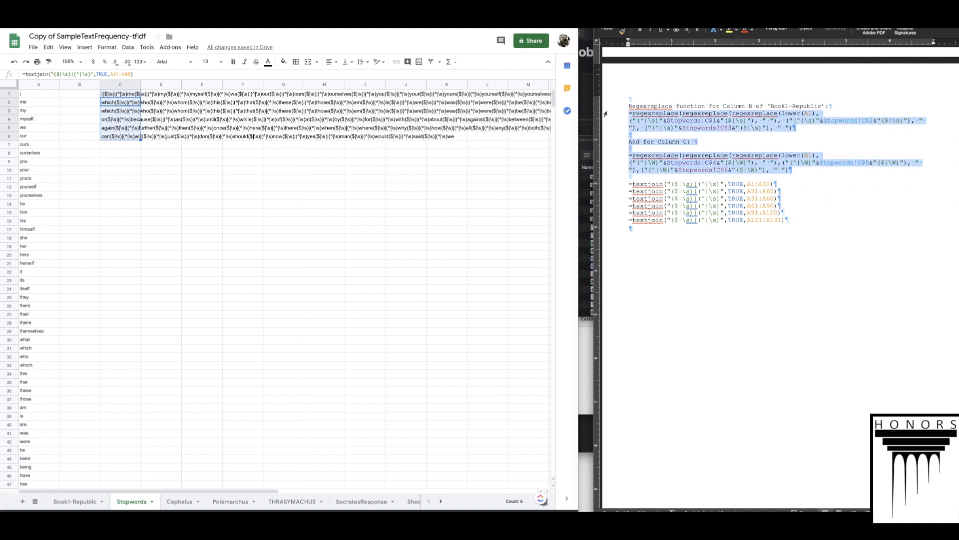
{"action": "left_click", "coordinate": [60, 505]}
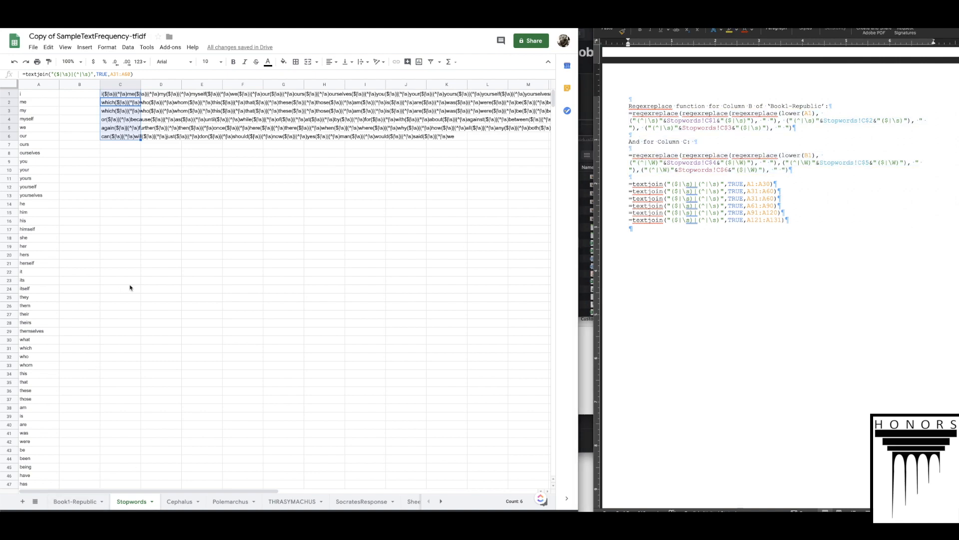
{"action": "left_click", "coordinate": [74, 501]}
{"action": "left_click", "coordinate": [94, 92]}
{"action": "left_click", "coordinate": [153, 95]}
{"action": "left_click", "coordinate": [223, 96]}
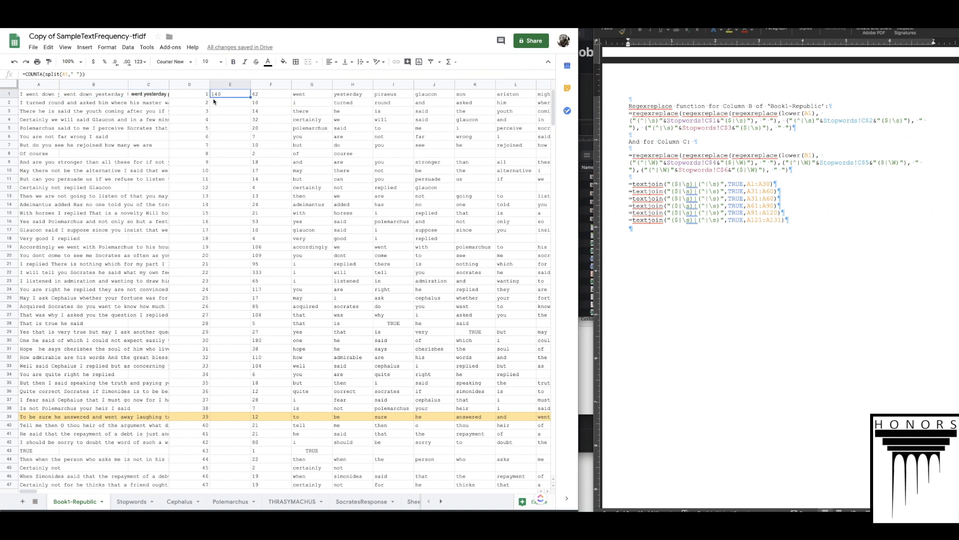
{"action": "left_click", "coordinate": [36, 97]}
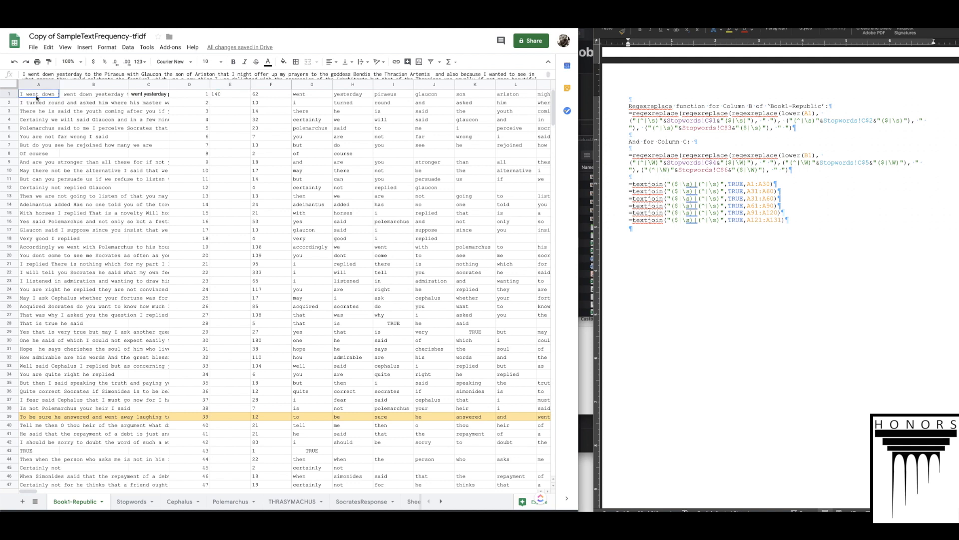
{"action": "left_click", "coordinate": [237, 94]}
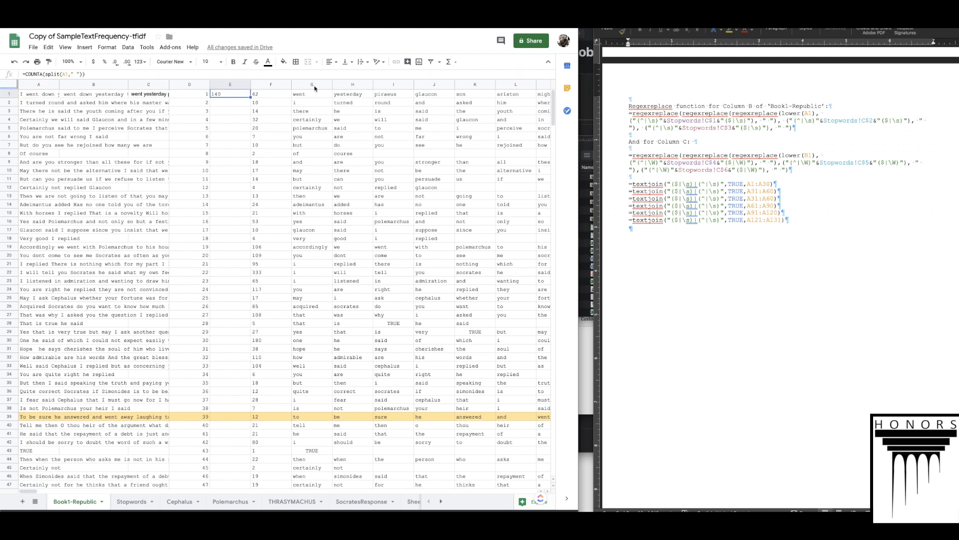
{"action": "left_click", "coordinate": [267, 94]}
{"action": "left_click", "coordinate": [99, 75]}
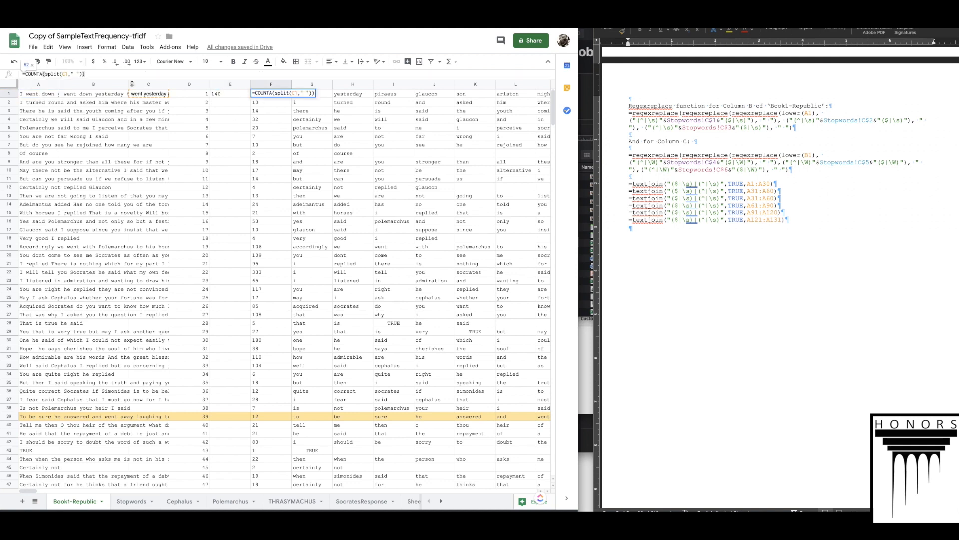
Step: Select the regexreplace cells B1:C1 in Book1-Republic and extend the selection down to the last text row, 492
{"action": "left_click", "coordinate": [125, 96]}
{"action": "left_click", "coordinate": [158, 96], "text": "shift"}
{"action": "scroll", "coordinate": [131, 187], "scroll_direction": "down", "scroll_amount": 20}
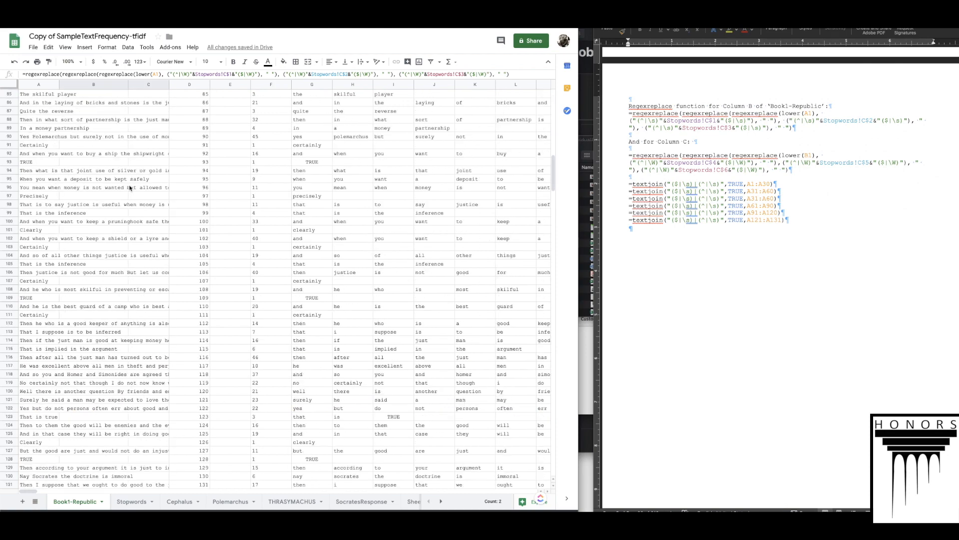
{"action": "scroll", "coordinate": [131, 187], "scroll_direction": "down", "scroll_amount": 20}
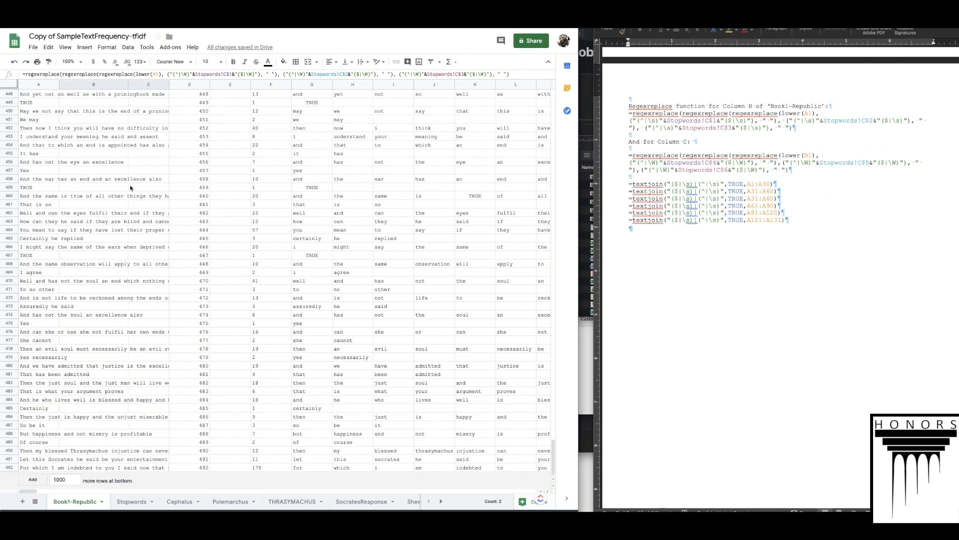
Step: Fill columns B and C down through row 492 with the copied stopword-removing regexreplace formulas, and return to row 1
{"action": "left_click", "coordinate": [152, 469], "text": "shift"}
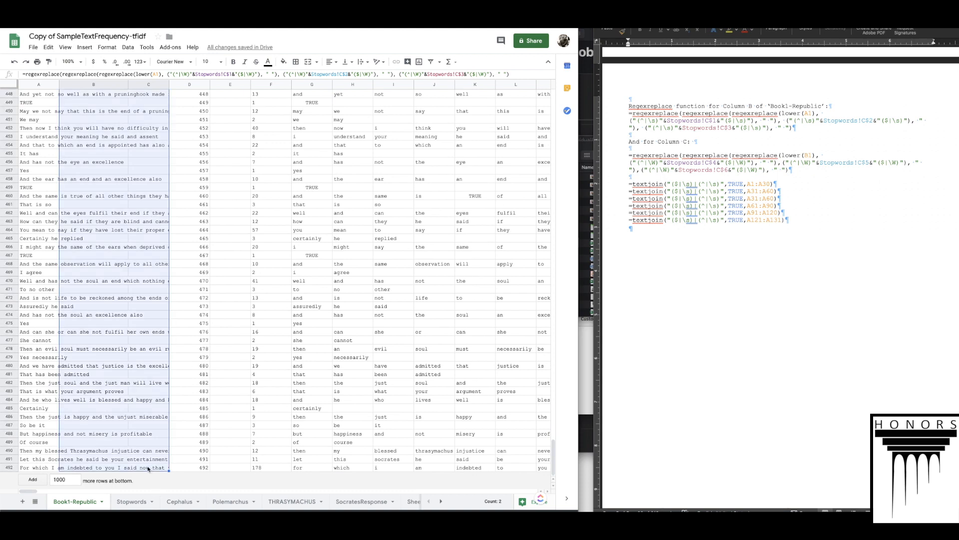
{"action": "key", "text": "ctrl+v"}
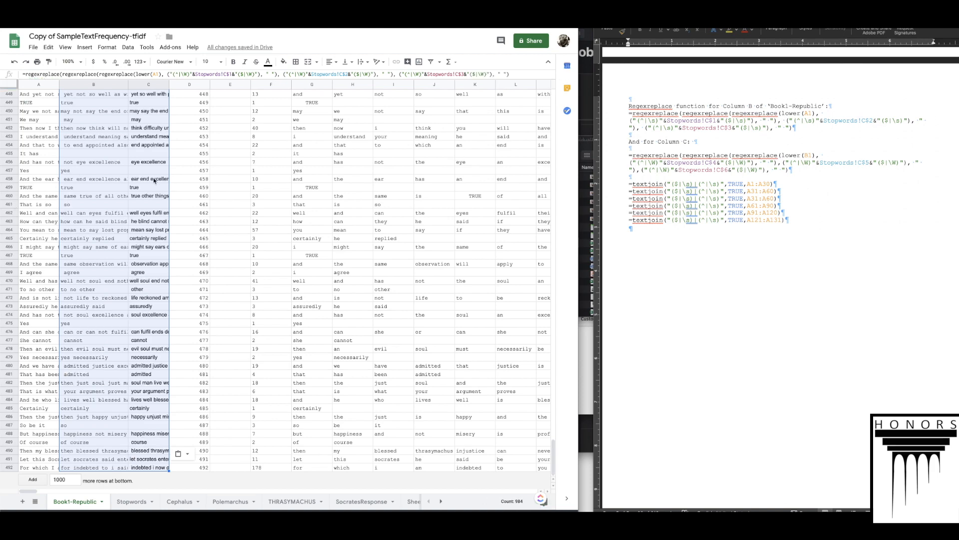
{"action": "left_click", "coordinate": [155, 180]}
{"action": "key", "text": "ctrl+Up"}
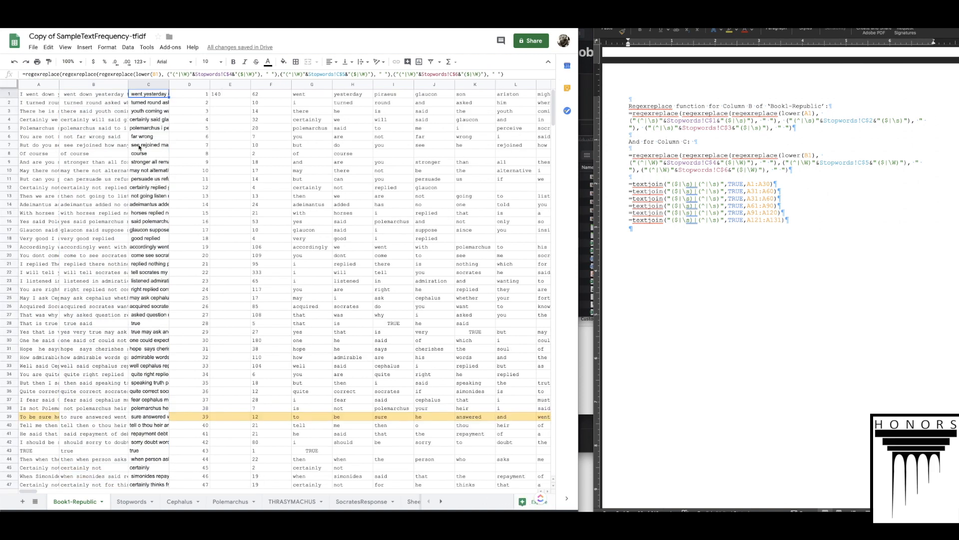
Step: Set the font of all cells on the Book1-Republic sheet to Arial
{"action": "left_click", "coordinate": [145, 84]}
{"action": "left_click", "coordinate": [105, 48]}
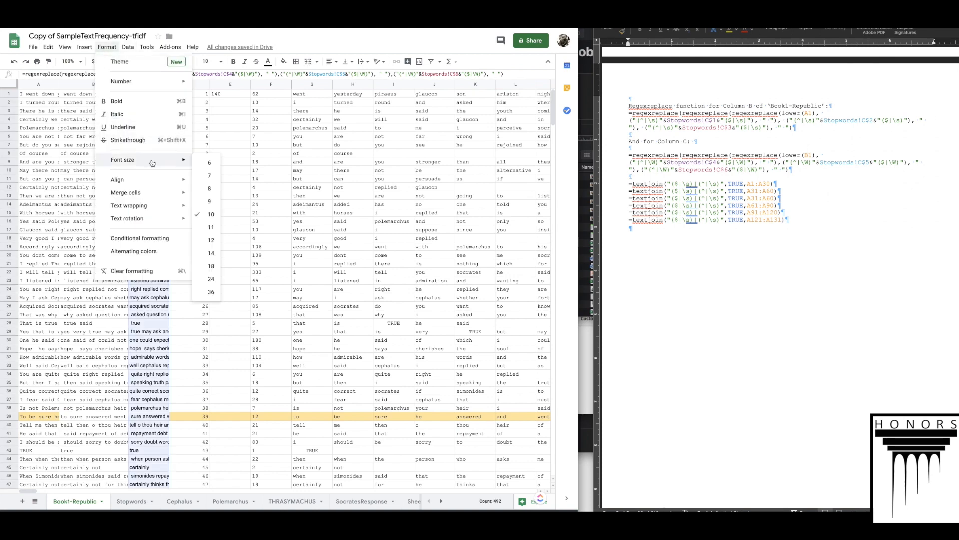
{"action": "left_click", "coordinate": [40, 84]}
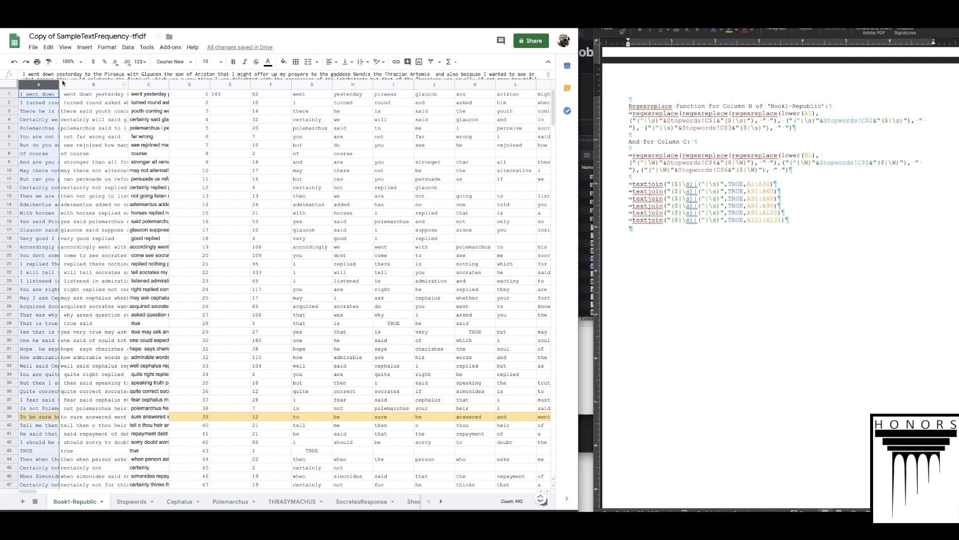
{"action": "key", "text": "super+a"}
{"action": "left_click", "coordinate": [107, 47]}
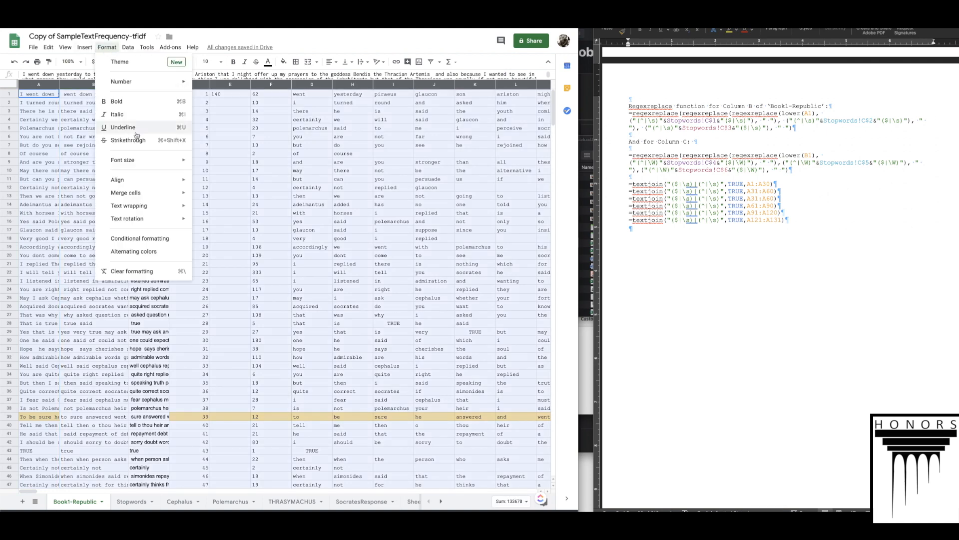
{"action": "mouse_move", "coordinate": [160, 192]}
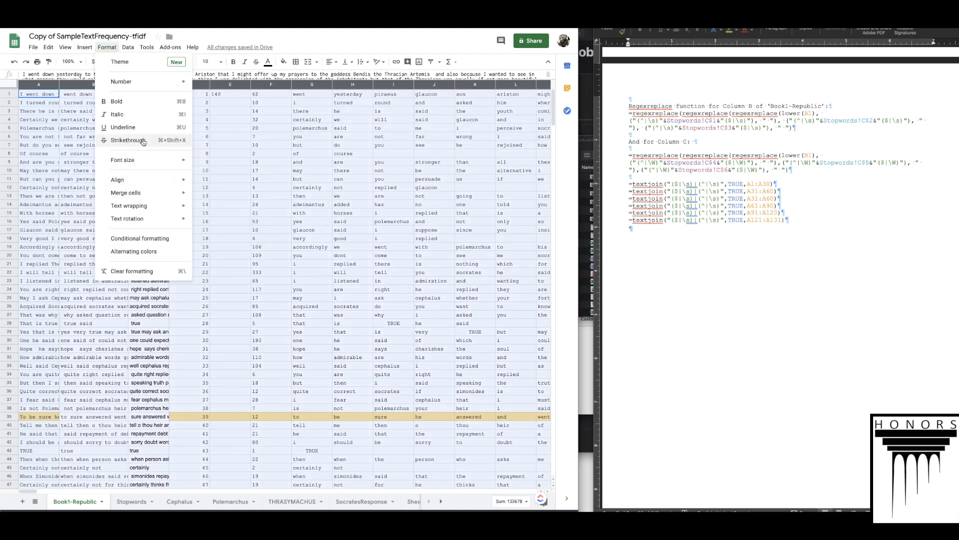
{"action": "left_click", "coordinate": [308, 40]}
{"action": "left_click", "coordinate": [173, 61]}
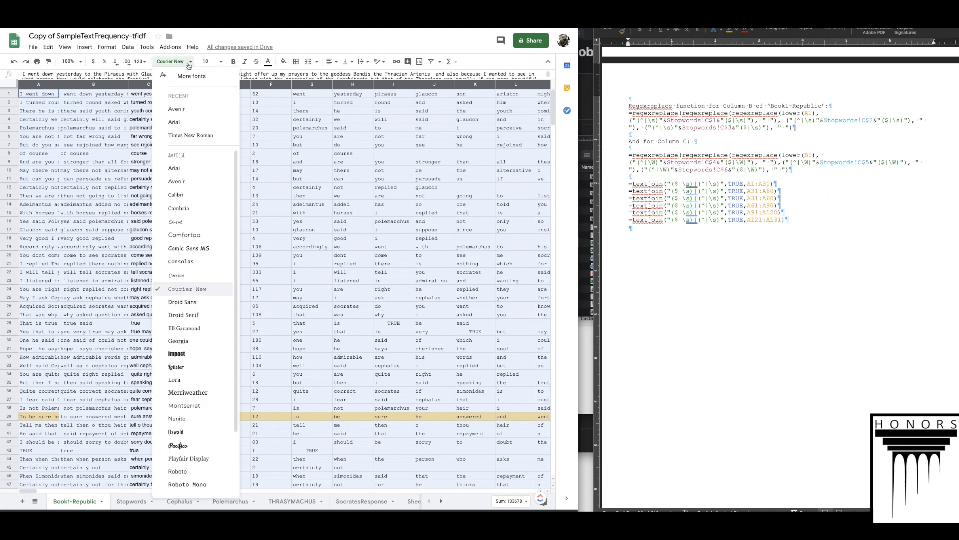
{"action": "left_click", "coordinate": [181, 123]}
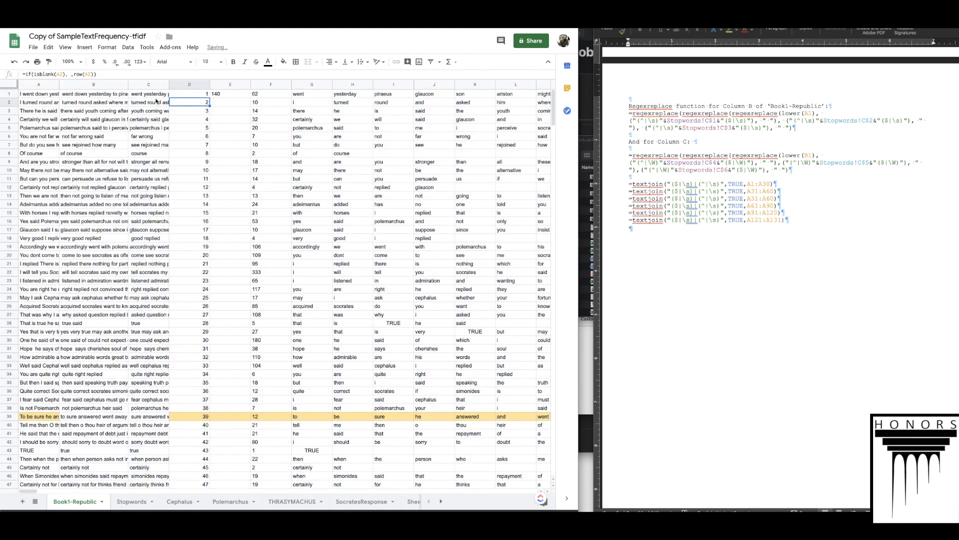
Step: Copy the word-count and split formulas from E1:G1 down columns E to G through row 492
{"action": "left_click", "coordinate": [153, 93]}
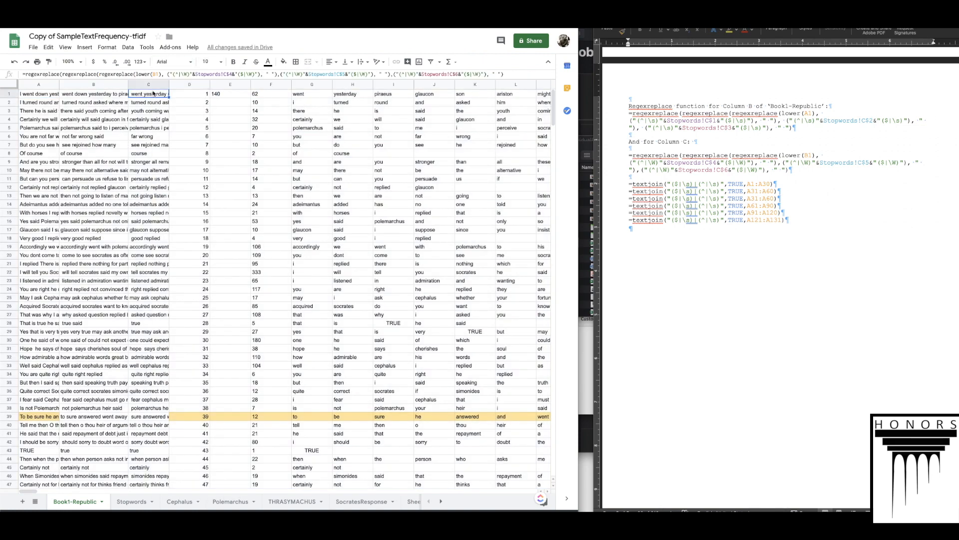
{"action": "left_click", "coordinate": [228, 95]}
{"action": "left_click", "coordinate": [271, 97], "text": "shift"}
{"action": "key", "text": "ctrl+c"}
{"action": "left_click", "coordinate": [312, 97]}
{"action": "left_click", "coordinate": [313, 103]}
{"action": "left_click", "coordinate": [313, 114]}
{"action": "left_click", "coordinate": [301, 96]}
{"action": "left_click", "coordinate": [221, 98]}
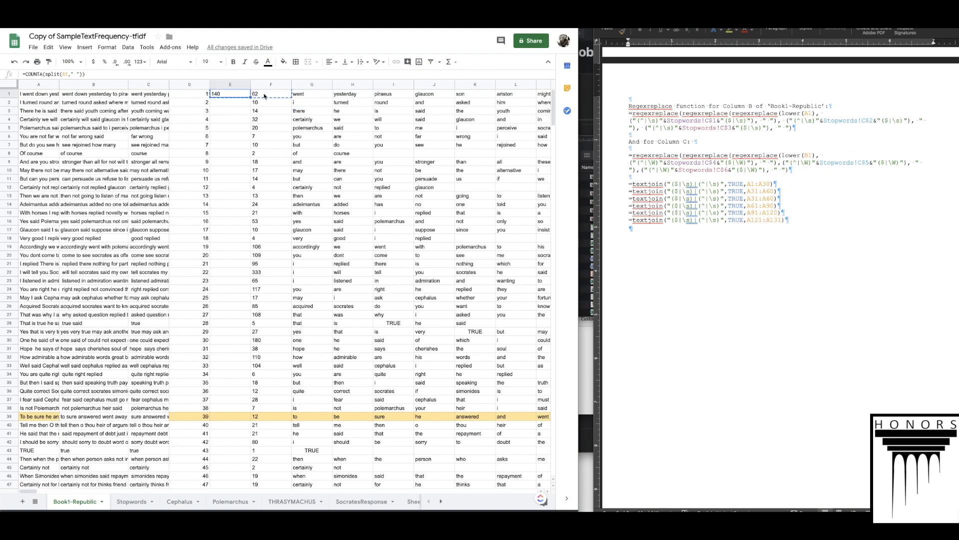
{"action": "left_click", "coordinate": [298, 97], "text": "shift"}
{"action": "scroll", "coordinate": [239, 172], "scroll_direction": "down", "scroll_amount": 20}
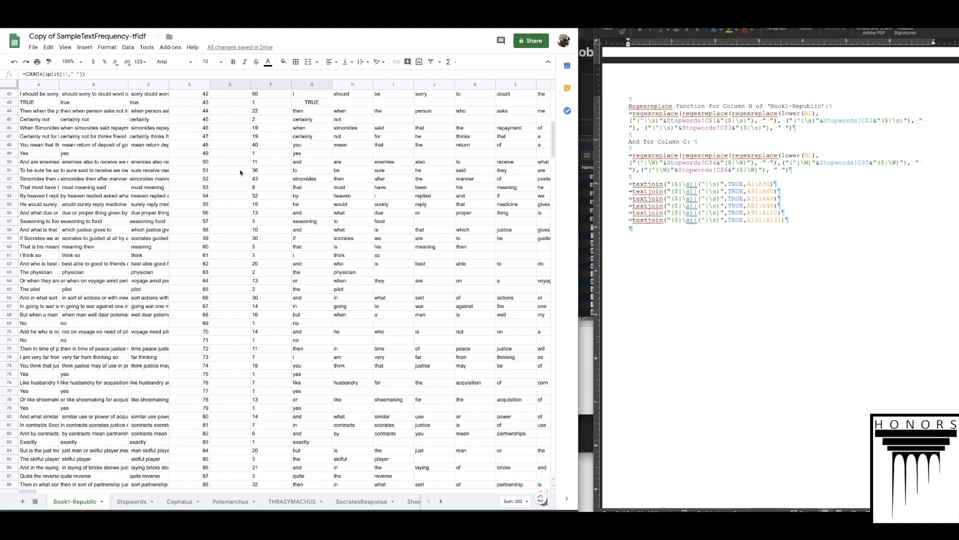
{"action": "scroll", "coordinate": [239, 172], "scroll_direction": "down", "scroll_amount": 20}
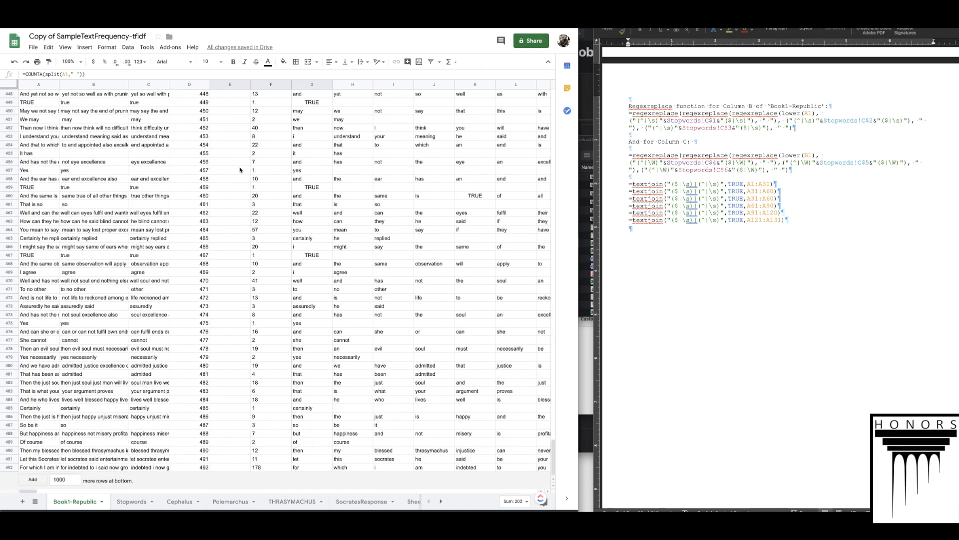
{"action": "left_click", "coordinate": [316, 468], "text": "shift"}
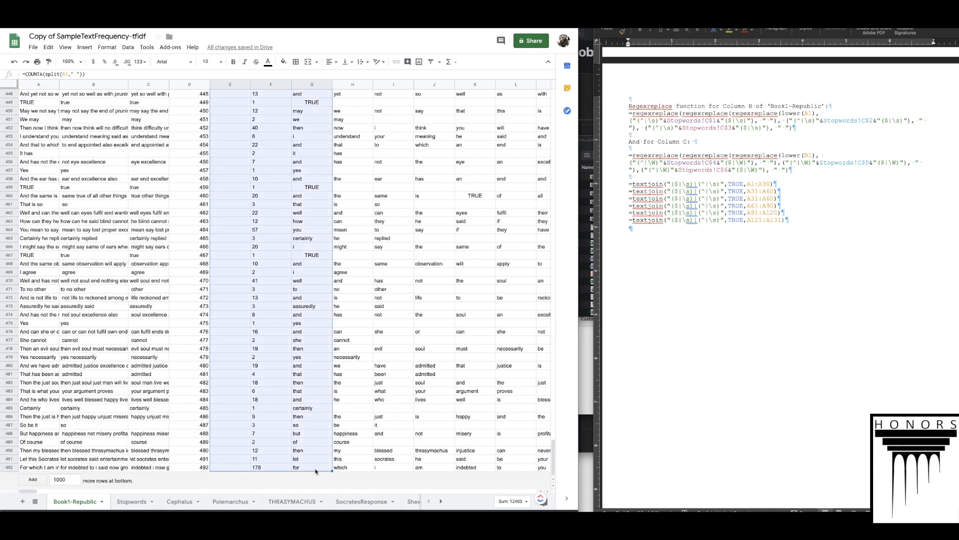
{"action": "key", "text": "super+v"}
Step: Examine the word counts and split words in columns E onward throughout the Book1-Republic sheet
{"action": "scroll", "coordinate": [298, 260], "scroll_direction": "up", "scroll_amount": 20}
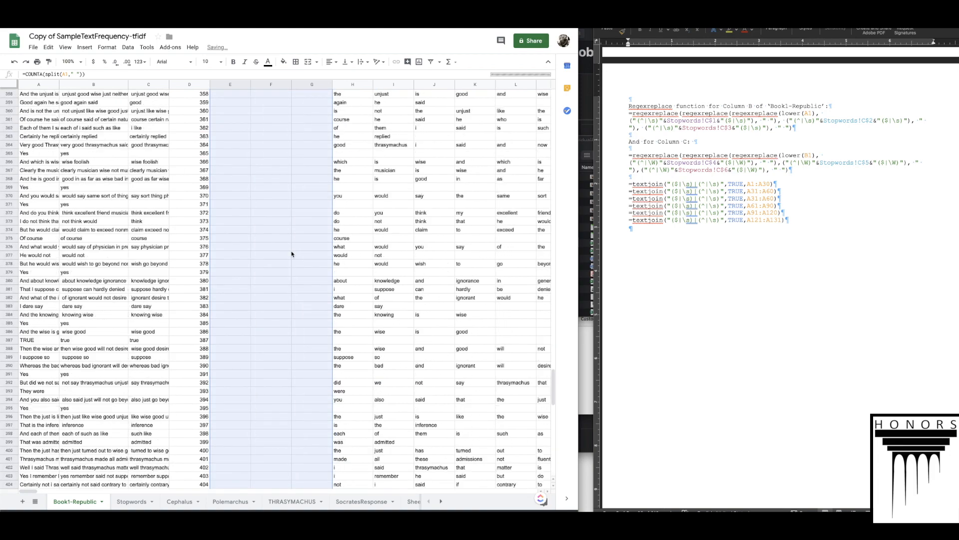
{"action": "scroll", "coordinate": [288, 262], "scroll_direction": "up", "scroll_amount": 10}
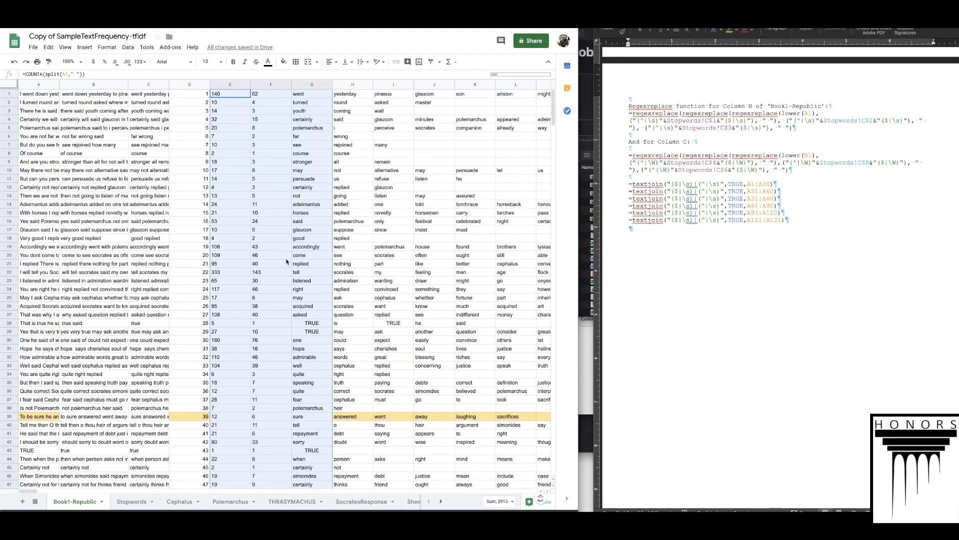
{"action": "scroll", "coordinate": [292, 224], "scroll_direction": "down", "scroll_amount": 10}
{"action": "scroll", "coordinate": [292, 223], "scroll_direction": "down", "scroll_amount": 9}
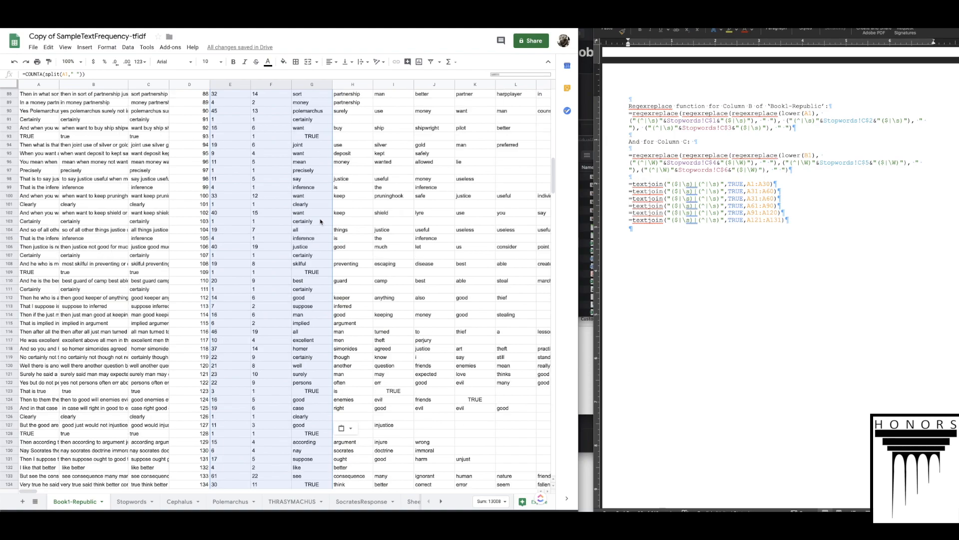
{"action": "scroll", "coordinate": [320, 221], "scroll_direction": "down", "scroll_amount": 5}
{"action": "scroll", "coordinate": [320, 221], "scroll_direction": "down", "scroll_amount": 4}
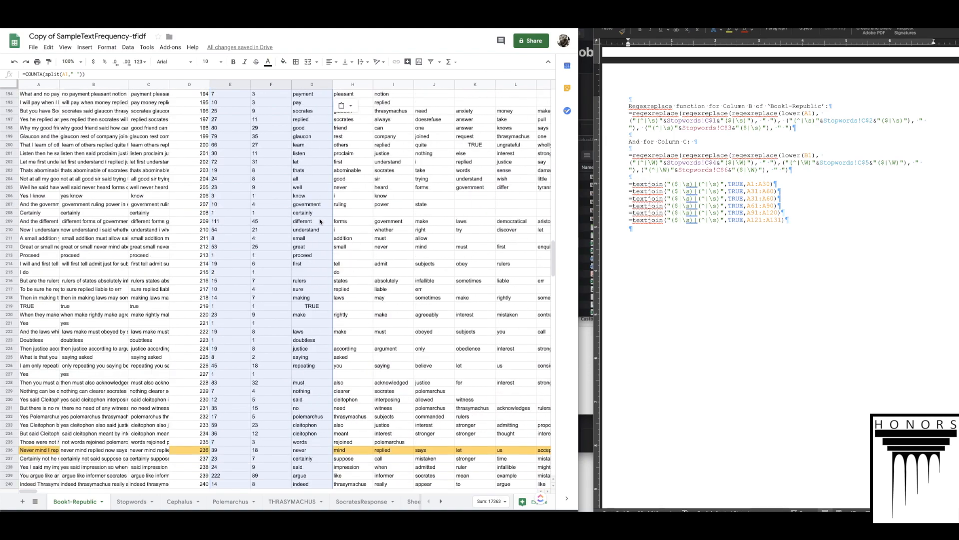
{"action": "scroll", "coordinate": [321, 221], "scroll_direction": "down", "scroll_amount": 5}
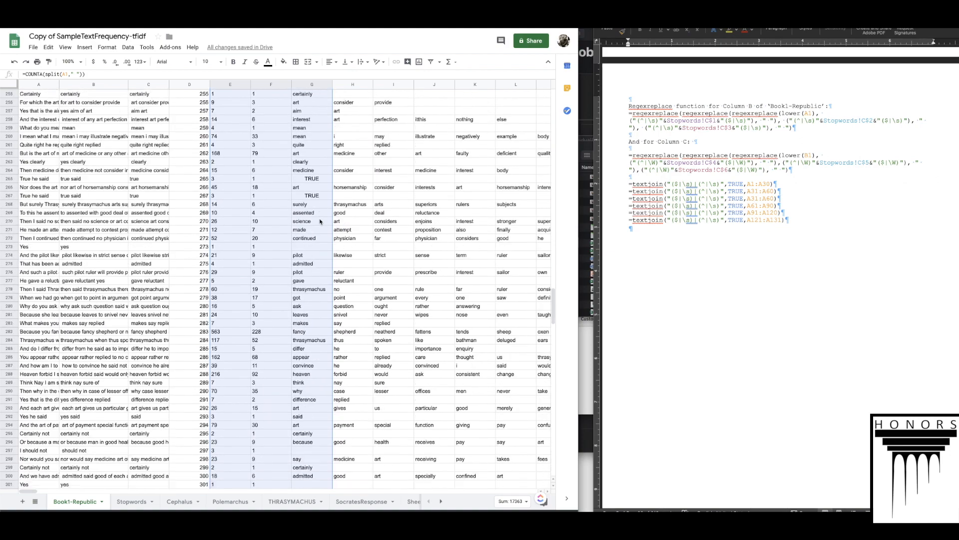
{"action": "scroll", "coordinate": [320, 222], "scroll_direction": "down", "scroll_amount": 6}
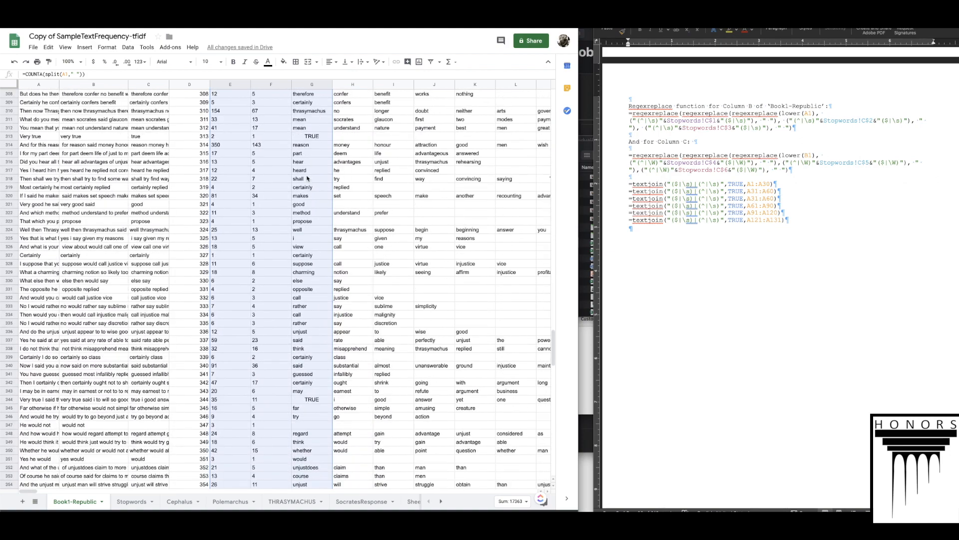
{"action": "scroll", "coordinate": [310, 324], "scroll_direction": "down", "scroll_amount": 5}
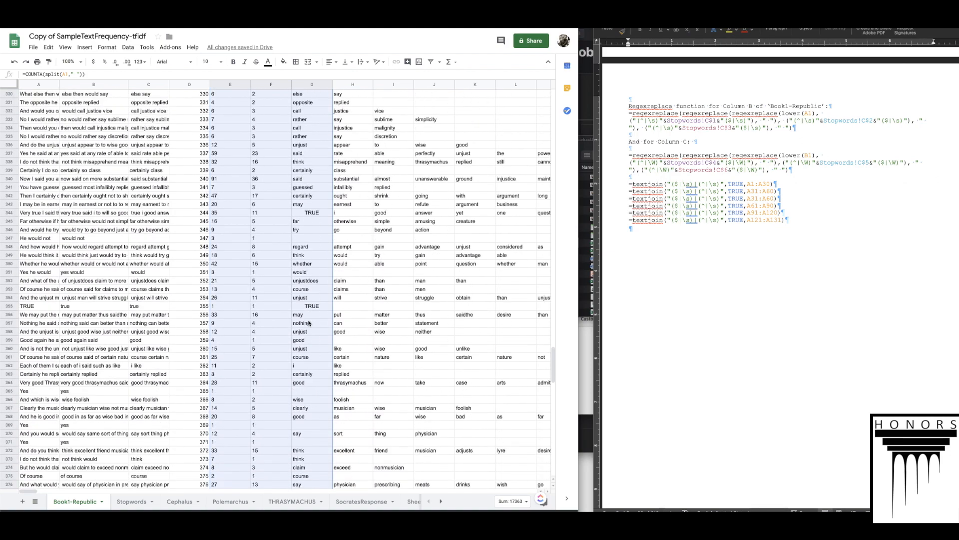
{"action": "scroll", "coordinate": [310, 324], "scroll_direction": "down", "scroll_amount": 3}
{"action": "scroll", "coordinate": [310, 324], "scroll_direction": "down", "scroll_amount": 15}
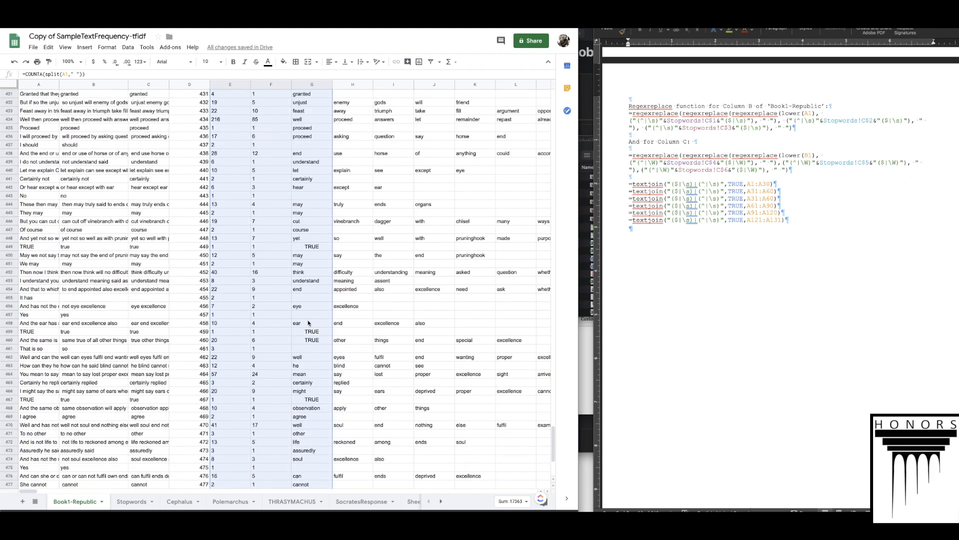
{"action": "scroll", "coordinate": [310, 323], "scroll_direction": "down", "scroll_amount": 2}
{"action": "scroll", "coordinate": [309, 324], "scroll_direction": "up", "scroll_amount": 20}
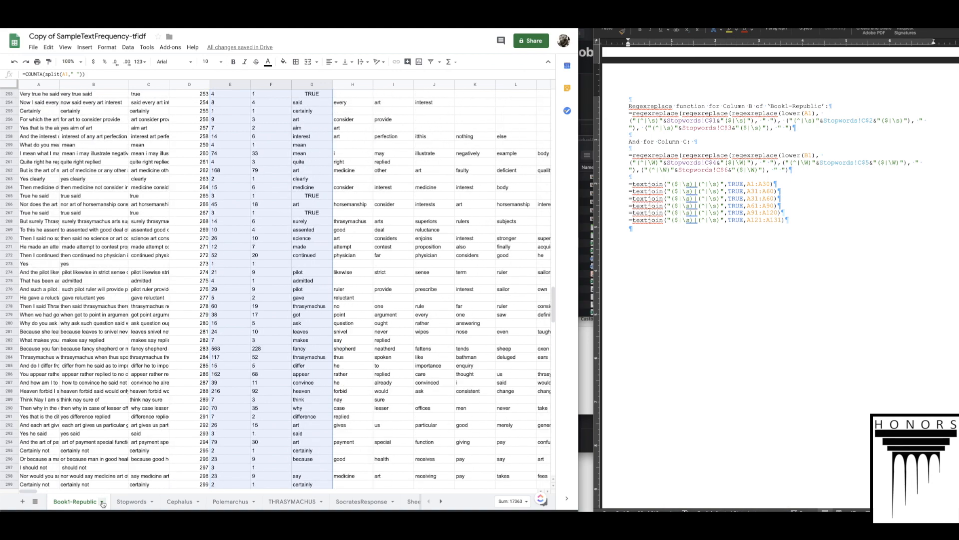
Step: Switch to the Cephalus sheet and examine its Unigram and Unique word lists, the n counts and the source formula in A2
{"action": "left_click", "coordinate": [179, 502]}
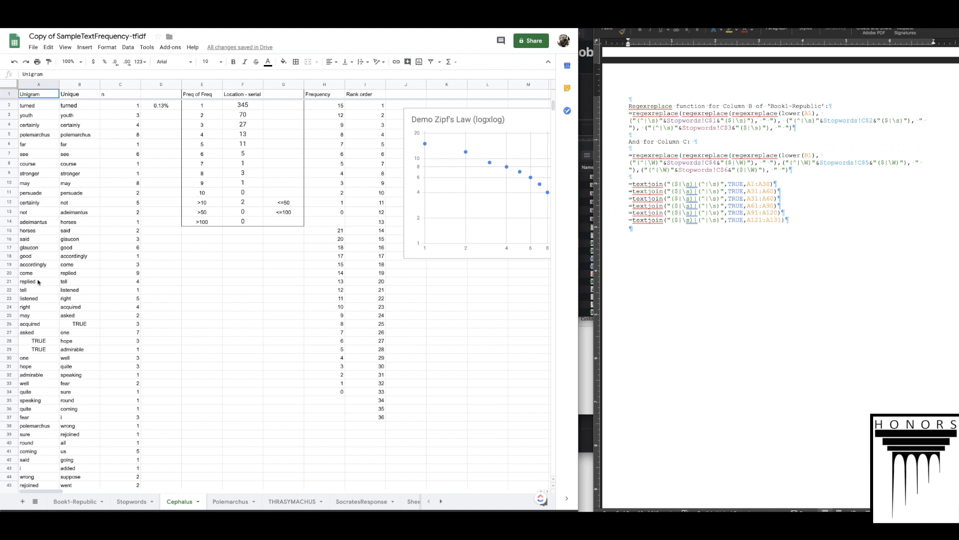
{"action": "scroll", "coordinate": [37, 279], "scroll_direction": "down", "scroll_amount": 1}
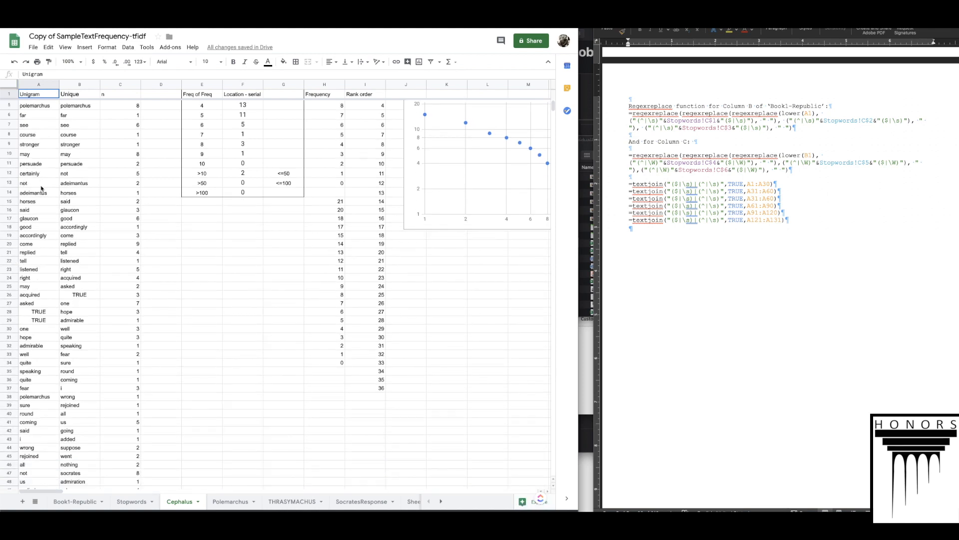
{"action": "scroll", "coordinate": [33, 193], "scroll_direction": "down", "scroll_amount": 2}
{"action": "scroll", "coordinate": [35, 198], "scroll_direction": "down", "scroll_amount": 1}
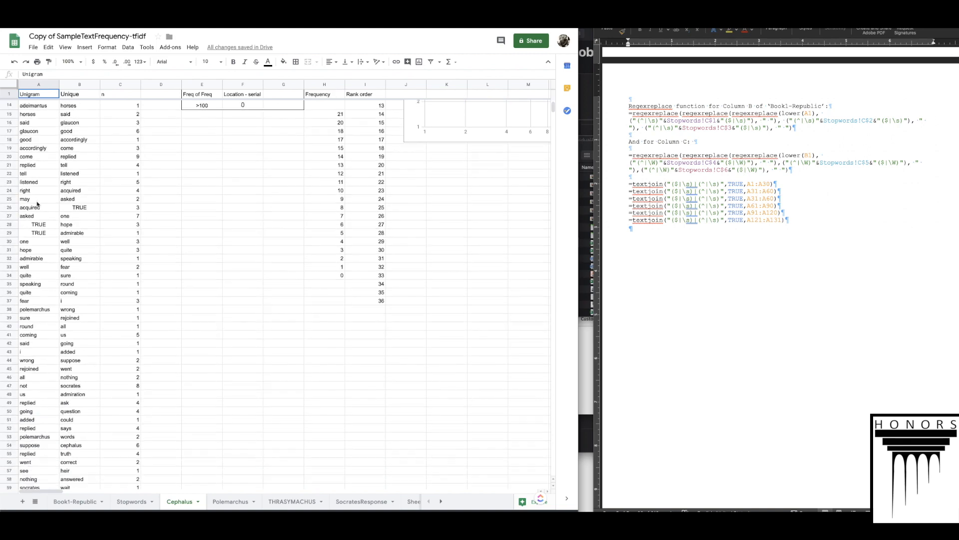
{"action": "left_click", "coordinate": [30, 352]}
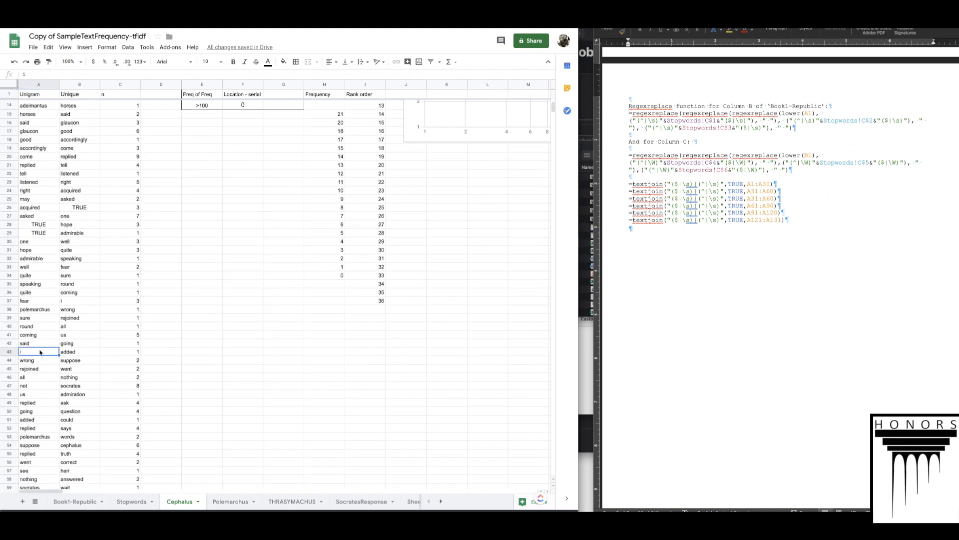
{"action": "scroll", "coordinate": [30, 338], "scroll_direction": "up", "scroll_amount": 1}
{"action": "scroll", "coordinate": [30, 338], "scroll_direction": "up", "scroll_amount": 2}
{"action": "left_click", "coordinate": [43, 108]}
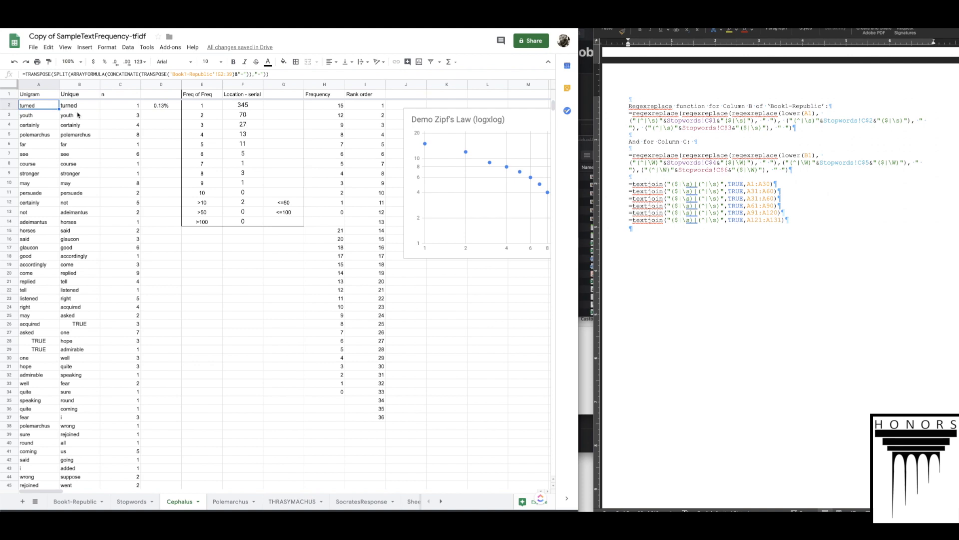
{"action": "scroll", "coordinate": [78, 208], "scroll_direction": "down", "scroll_amount": 20}
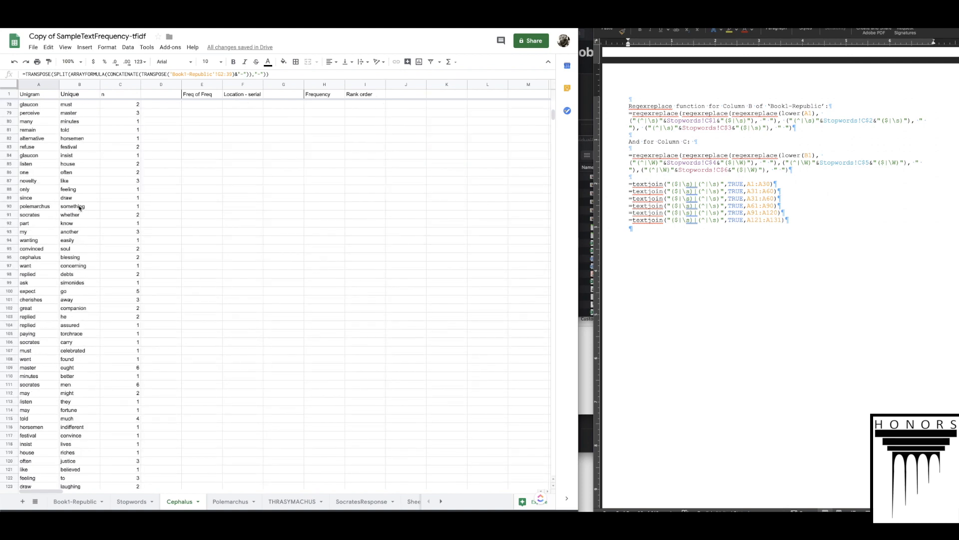
{"action": "scroll", "coordinate": [78, 208], "scroll_direction": "down", "scroll_amount": 20}
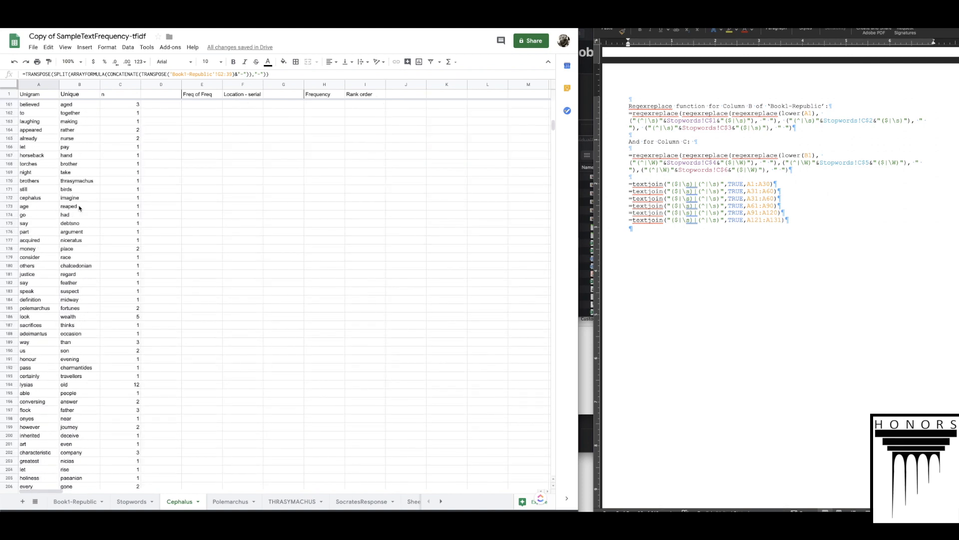
{"action": "scroll", "coordinate": [79, 207], "scroll_direction": "up", "scroll_amount": 9}
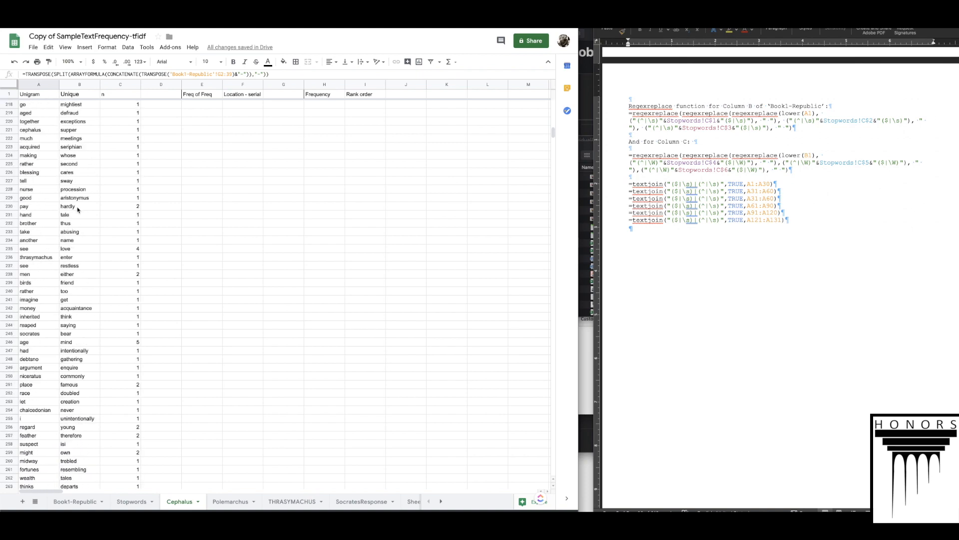
{"action": "scroll", "coordinate": [77, 212], "scroll_direction": "up", "scroll_amount": 20}
{"action": "left_click", "coordinate": [76, 212]}
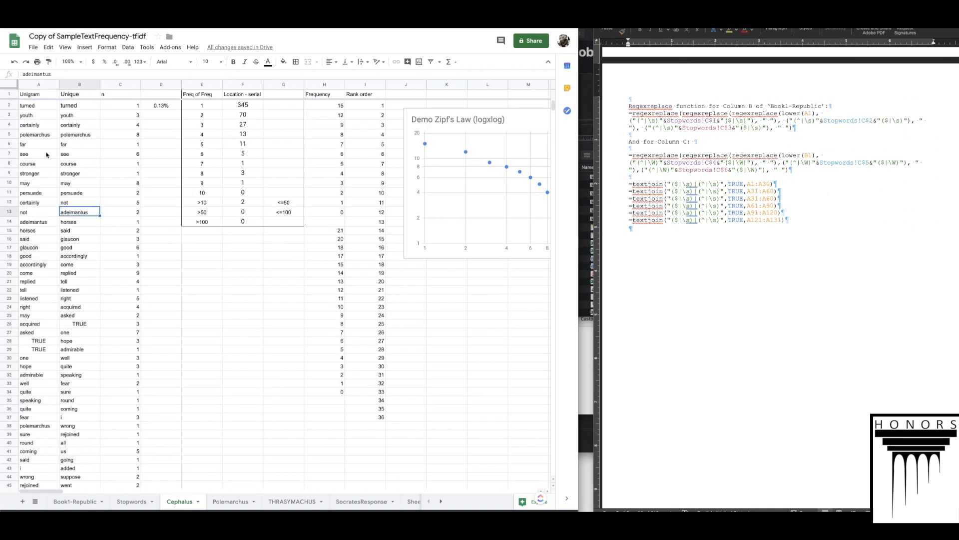
Step: Review the full Unigram formula in A2 of the Cephalus sheet without changing it, and switch to the Polemarchus sheet
{"action": "left_click", "coordinate": [29, 103]}
{"action": "left_click", "coordinate": [295, 76]}
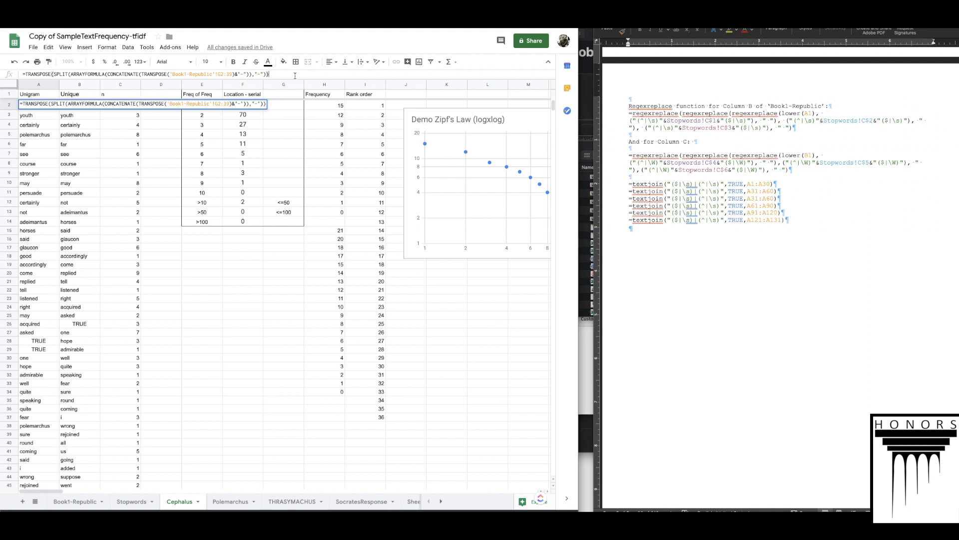
{"action": "key", "text": "Return"}
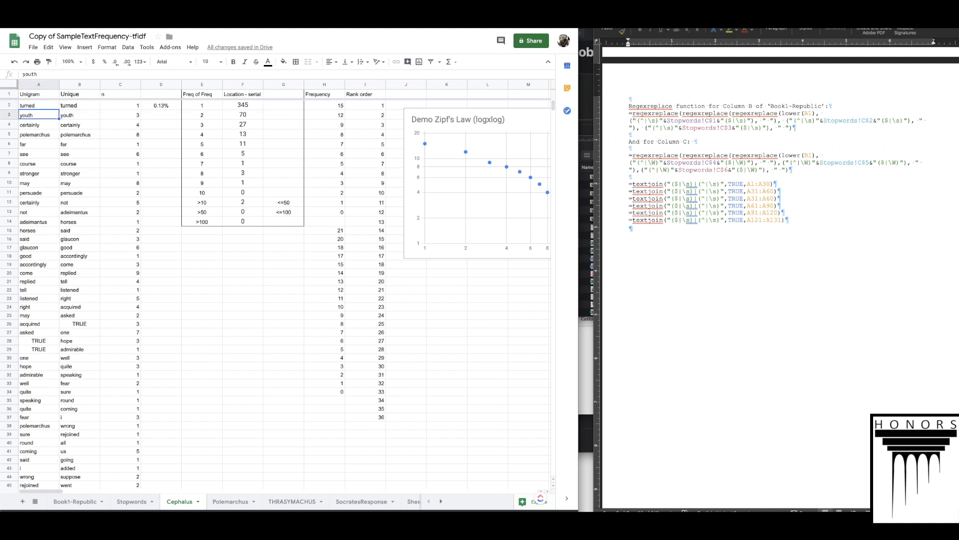
{"action": "left_click", "coordinate": [230, 501]}
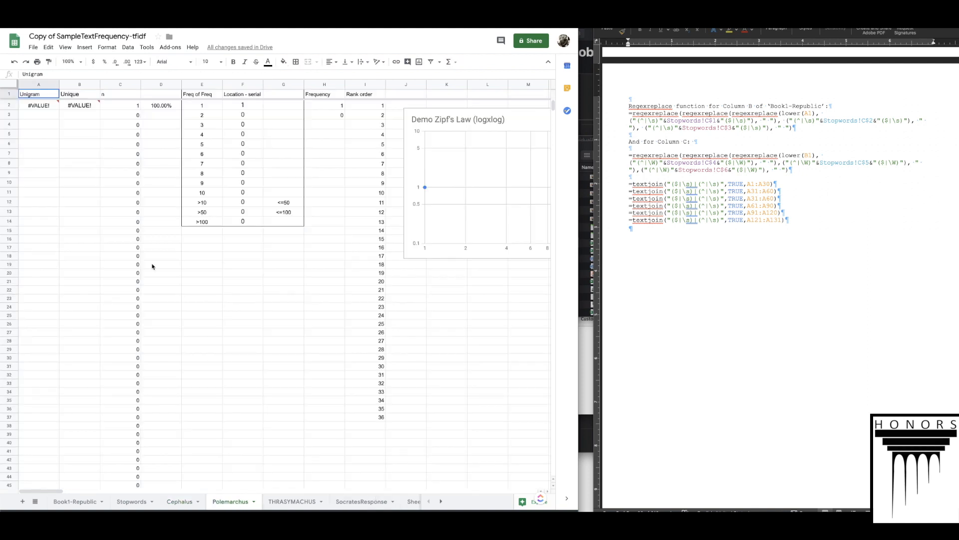
Step: Check the Unigram formula in A2 on the Polemarchus, THRASYMACHUS and SocratesResponse sheets
{"action": "left_click", "coordinate": [48, 106]}
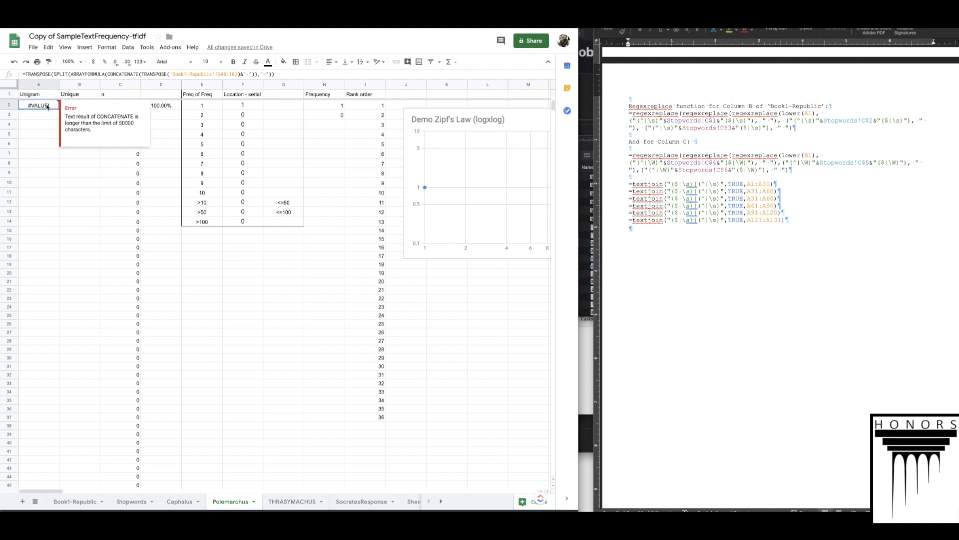
{"action": "left_click", "coordinate": [293, 501]}
{"action": "left_click", "coordinate": [30, 105]}
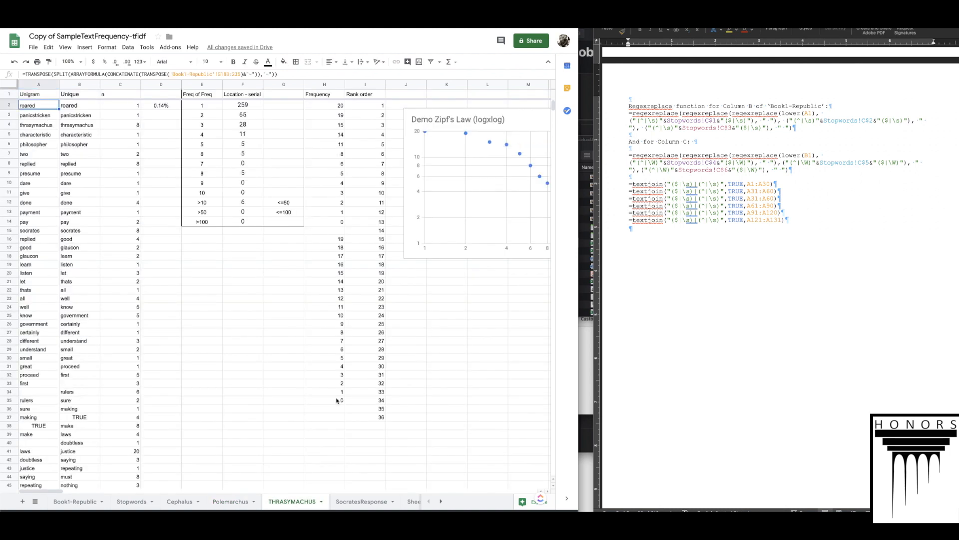
{"action": "left_click", "coordinate": [364, 503]}
{"action": "left_click", "coordinate": [50, 106]}
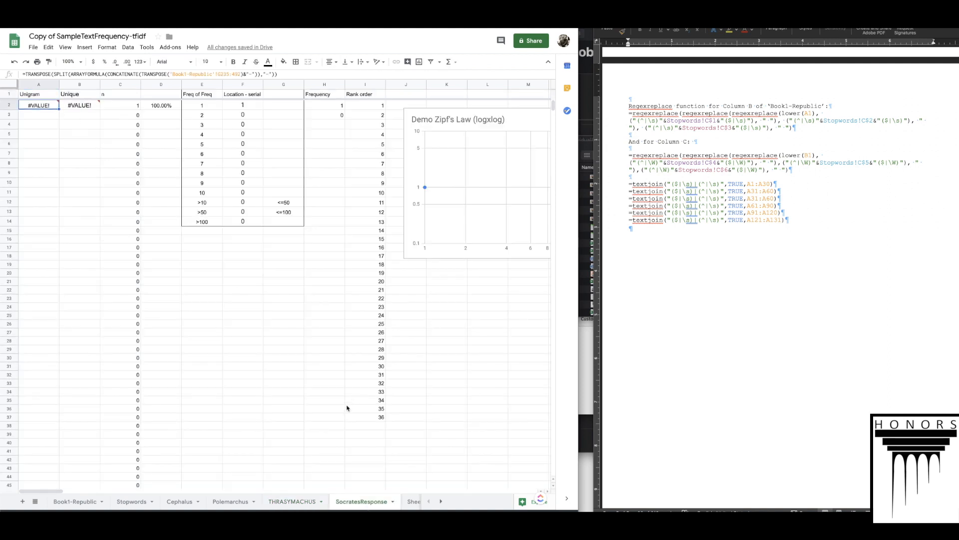
Step: Shorten the Book1-Republic source range in the Polemarchus sheet's A2 Unigram formula to G40:162
{"action": "left_click", "coordinate": [244, 505]}
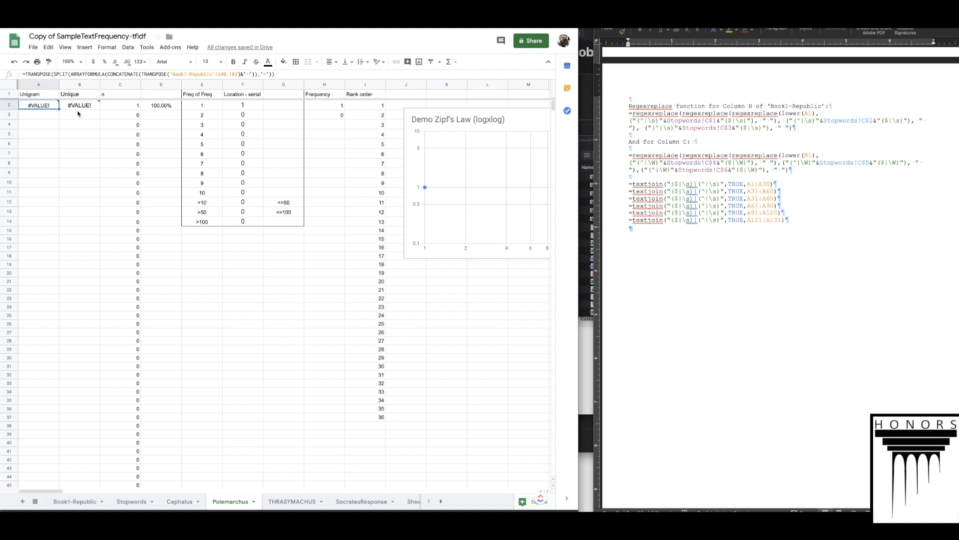
{"action": "left_click", "coordinate": [235, 75]}
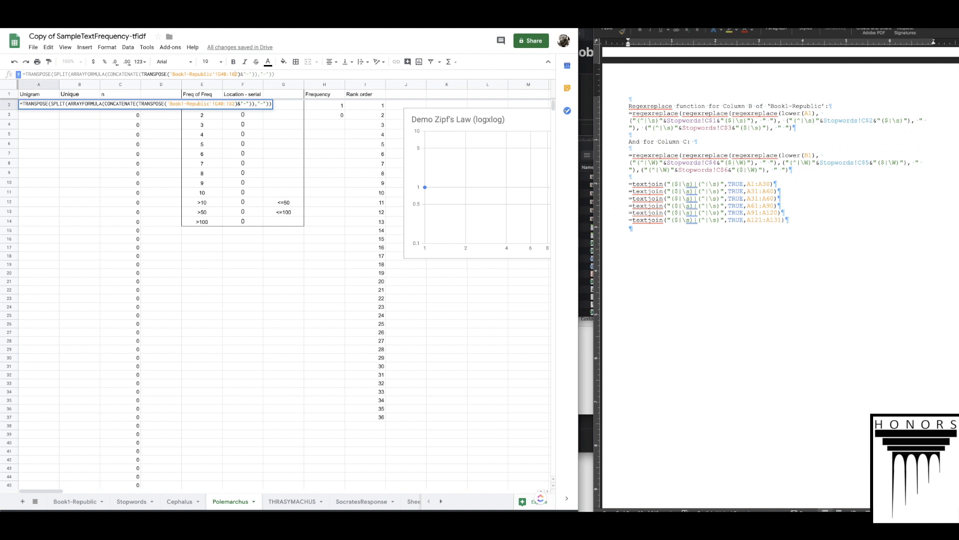
{"action": "key", "text": "Return"}
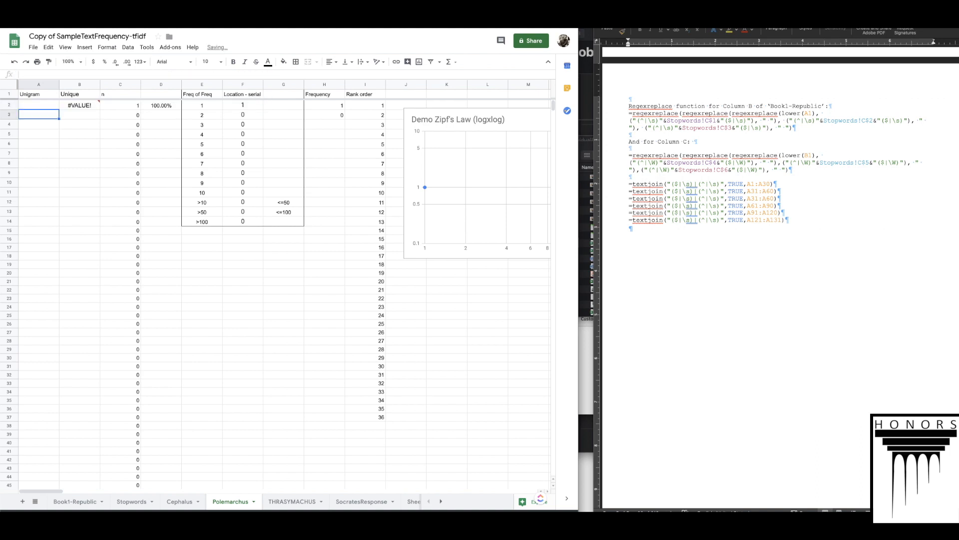
Step: Set the end row of the source range in the SocratesResponse sheet's A2 Unigram formula to 300
{"action": "left_click", "coordinate": [360, 503]}
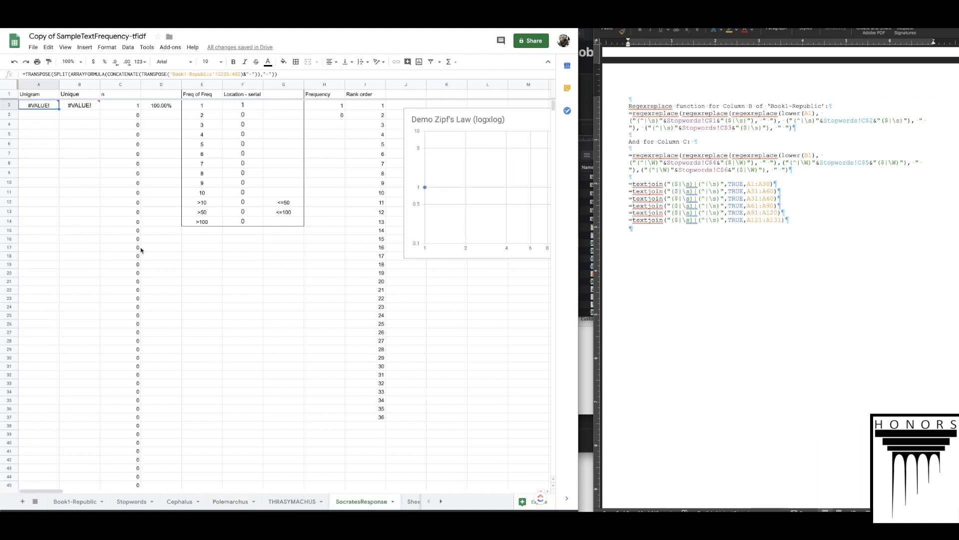
{"action": "left_click", "coordinate": [239, 75]}
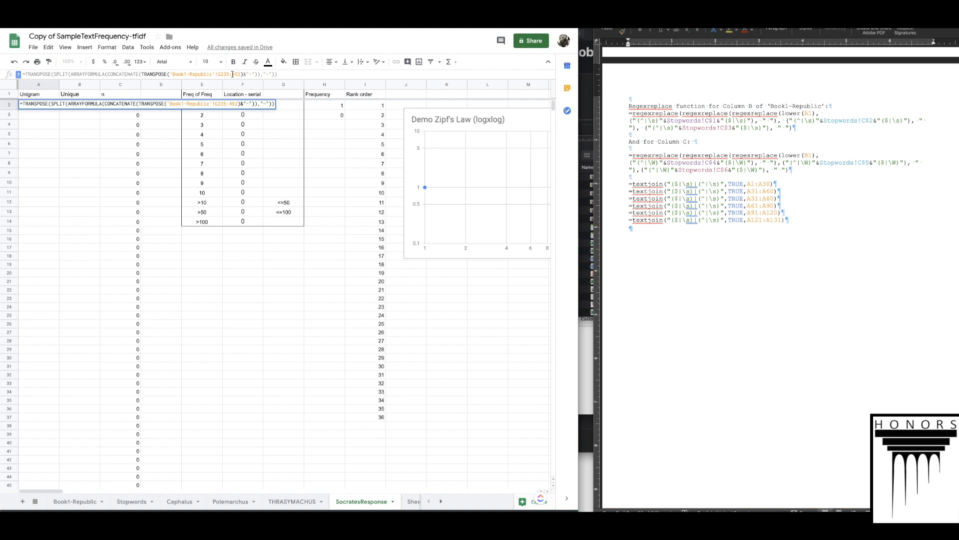
{"action": "double_click", "coordinate": [238, 74]}
{"action": "key", "text": "BackSpace"}
{"action": "key", "text": "Return"}
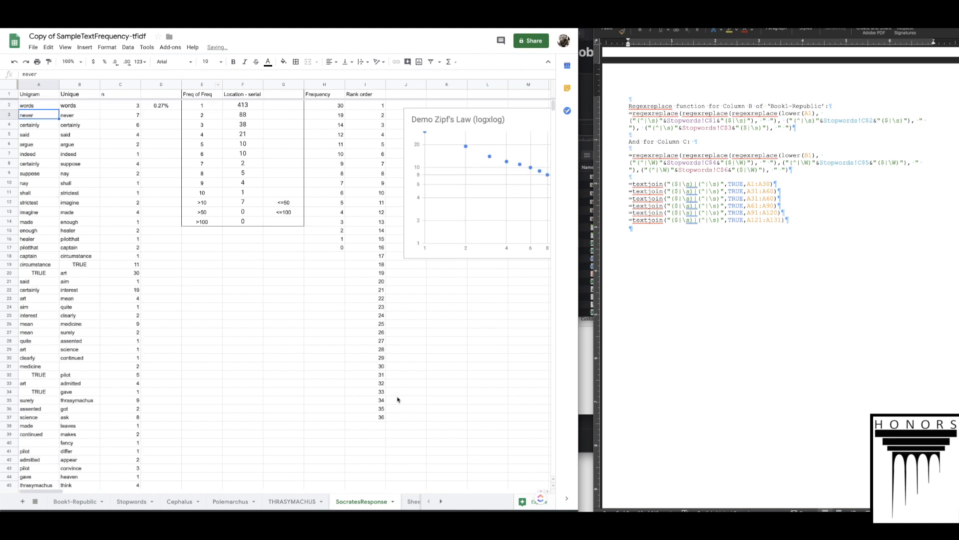
Step: Duplicate the SocratesResponse sheet and set the start row of the copy's A2 source range to 301
{"action": "left_click", "coordinate": [393, 502]}
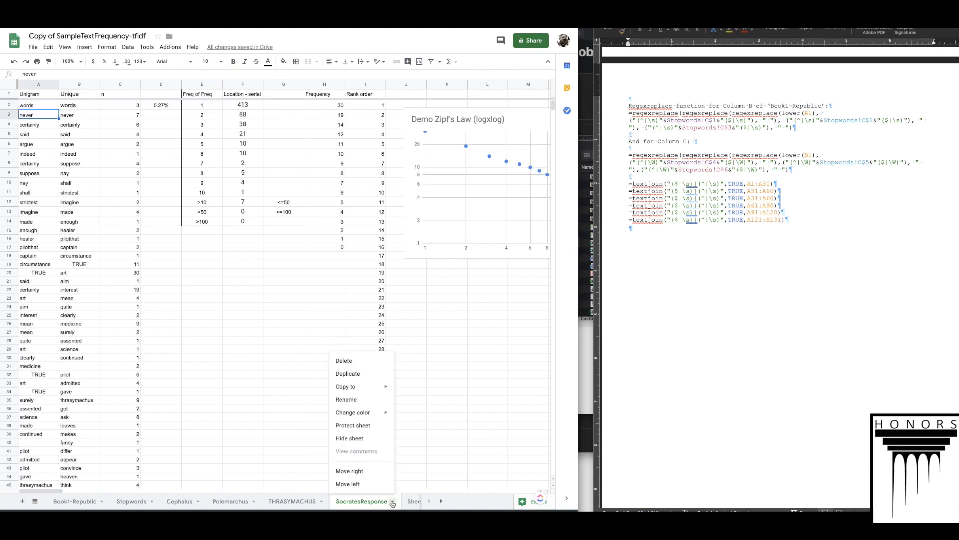
{"action": "left_click", "coordinate": [370, 375]}
{"action": "left_click", "coordinate": [31, 109]}
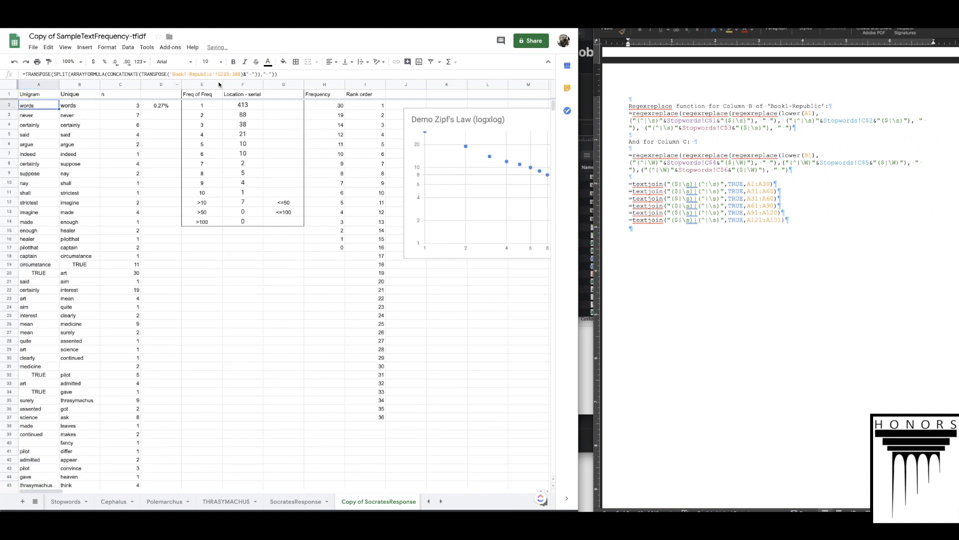
{"action": "left_click", "coordinate": [224, 74]}
{"action": "left_click_drag", "start_coordinate": [229, 74], "coordinate": [220, 73]}
{"action": "type", "text": "301"}
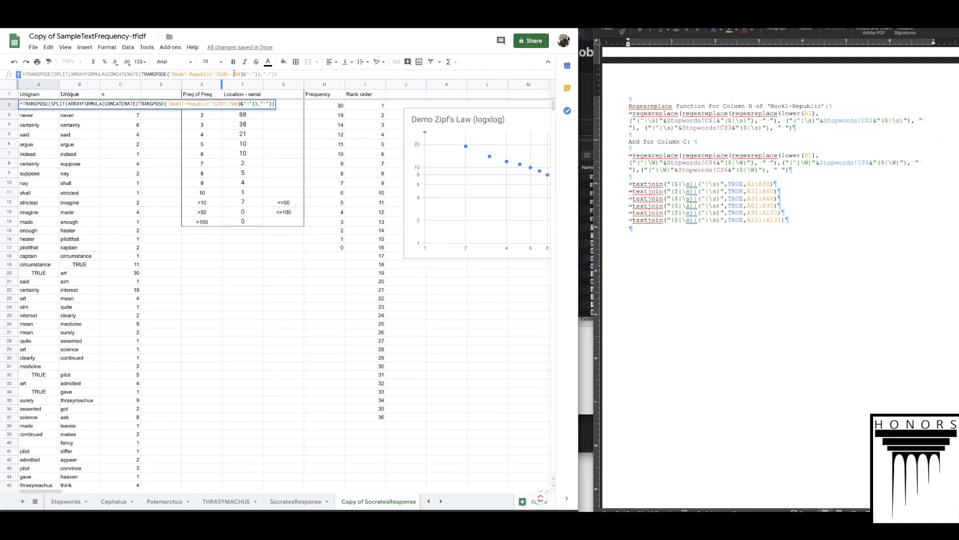
Step: Set the end row of the source range in the copied sheet's A2 formula to 493
{"action": "double_click", "coordinate": [238, 74]}
{"action": "left_click", "coordinate": [237, 74]}
{"action": "double_click", "coordinate": [236, 75]}
{"action": "key", "text": "Right"}
{"action": "key", "text": "BackSpace"}
{"action": "key", "text": "BackSpace"}
{"action": "key", "text": "BackSpace"}
{"action": "type", "text": "49"}
{"action": "key", "text": "Return"}
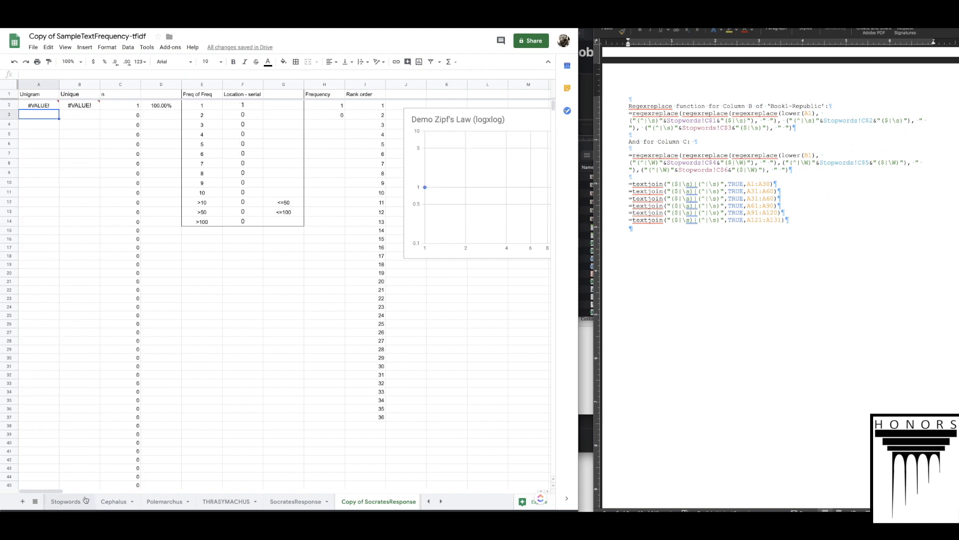
Step: Find the last filled row of column A in Book1-Republic and return to the Copy of SocratesResponse sheet
{"action": "left_click", "coordinate": [429, 505]}
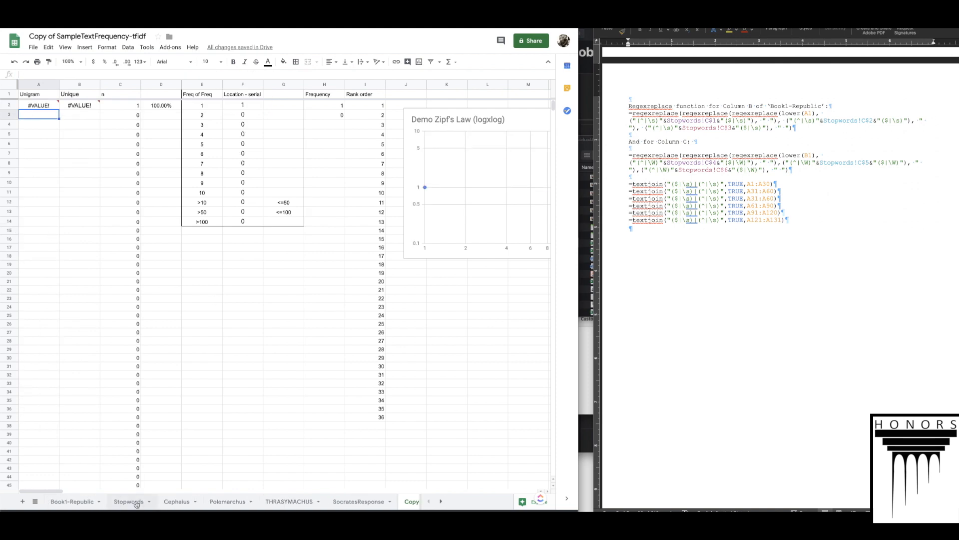
{"action": "left_click", "coordinate": [73, 501]}
{"action": "left_click", "coordinate": [35, 208]}
{"action": "key", "text": "ctrl+Down"}
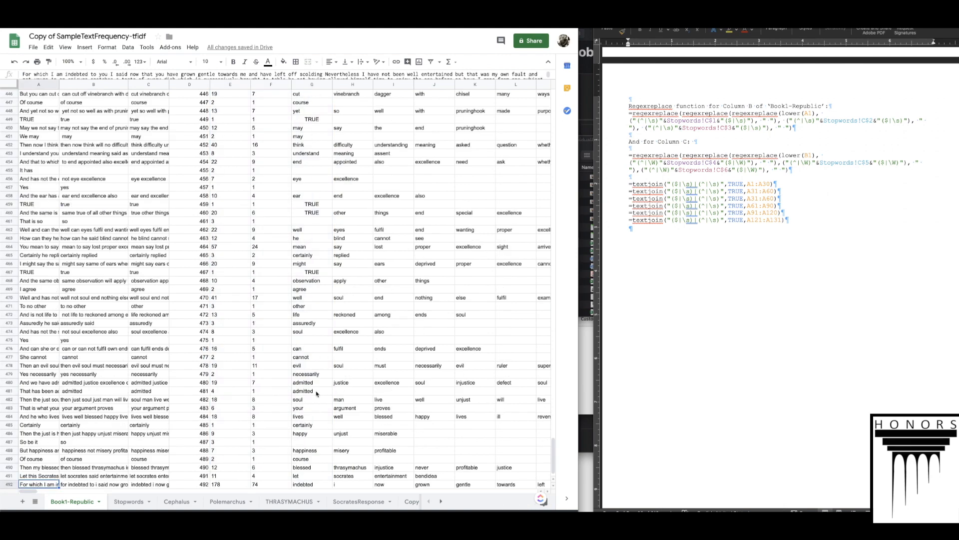
{"action": "left_click", "coordinate": [362, 501]}
{"action": "left_click", "coordinate": [411, 501]}
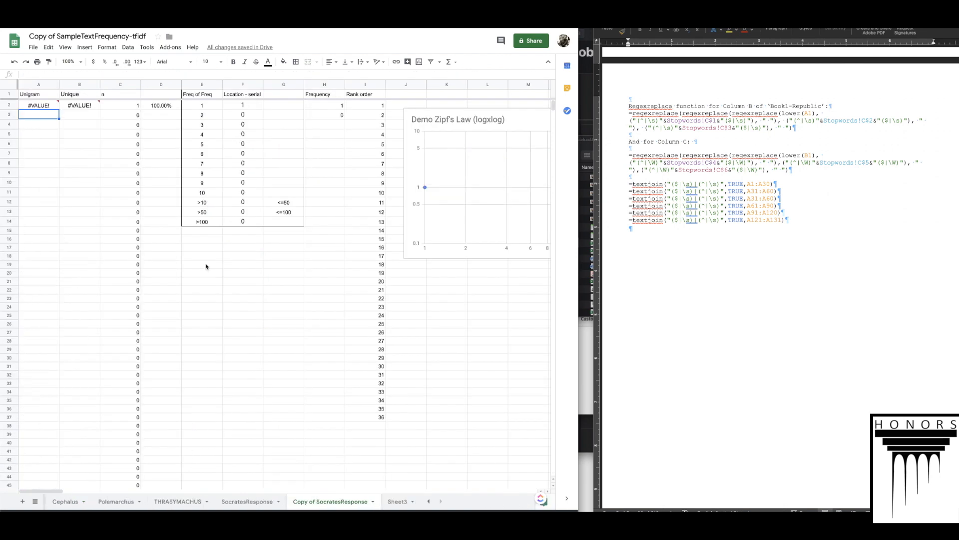
Step: Correct the end row of the A2 source range on the copied sheet to 492
{"action": "left_click", "coordinate": [49, 107]}
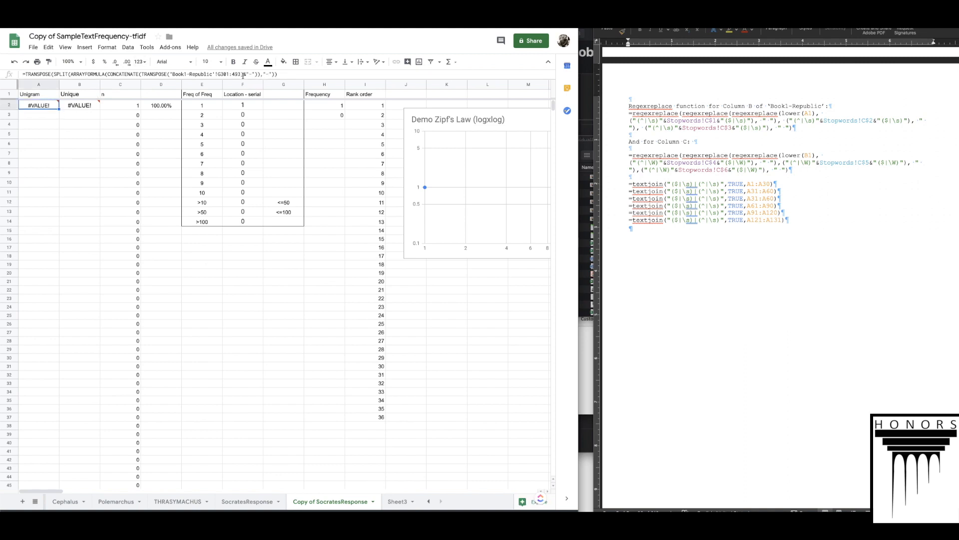
{"action": "left_click", "coordinate": [240, 75]}
{"action": "key", "text": "BackSpace"}
{"action": "type", "text": "2"}
{"action": "key", "text": "Return"}
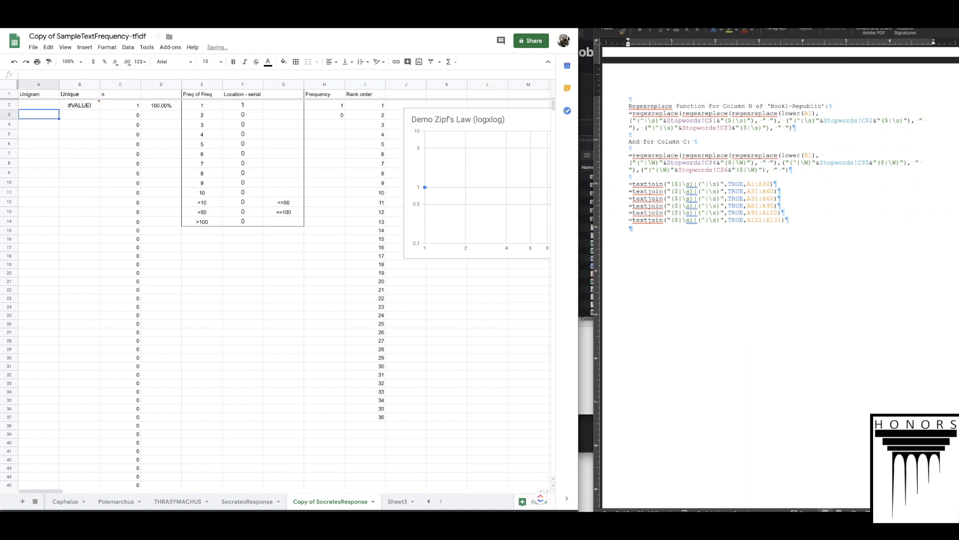
{"action": "key", "text": "Up"}
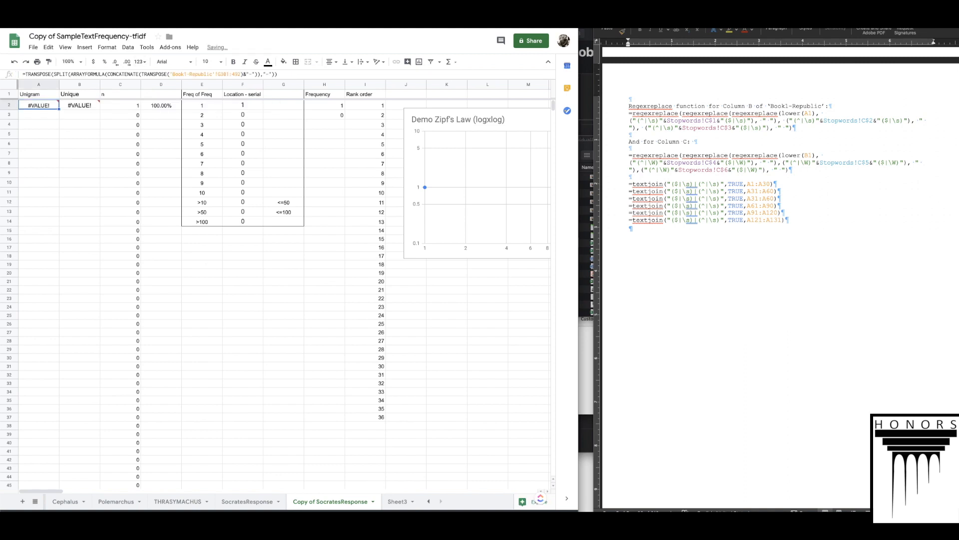
Step: Try 402 as the end row of the copied sheet's A2 source range and check the first Unigram entries
{"action": "left_click", "coordinate": [244, 74]}
{"action": "key", "text": "BackSpace"}
{"action": "type", "text": "1"}
{"action": "key", "text": "Return"}
{"action": "key", "text": "Up"}
{"action": "left_click", "coordinate": [235, 74]}
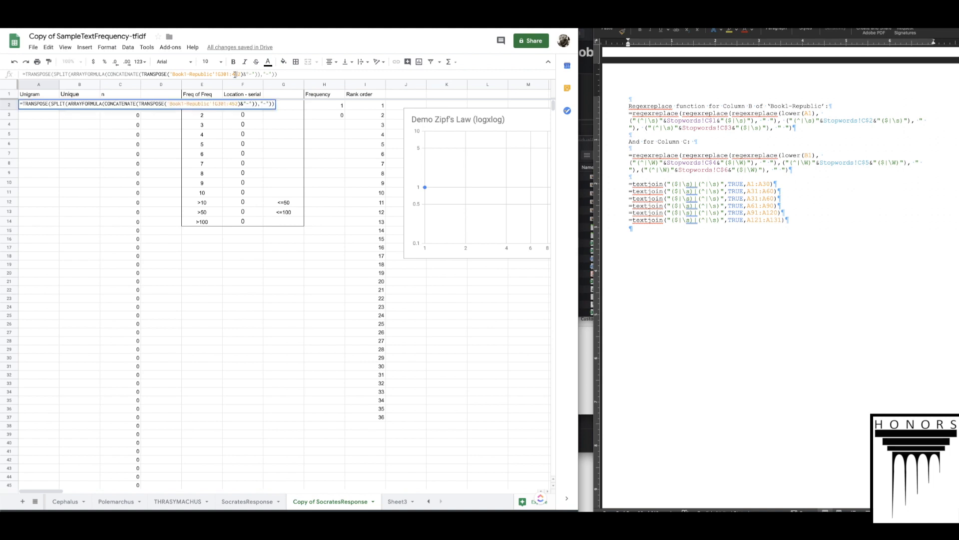
{"action": "left_click", "coordinate": [35, 113]}
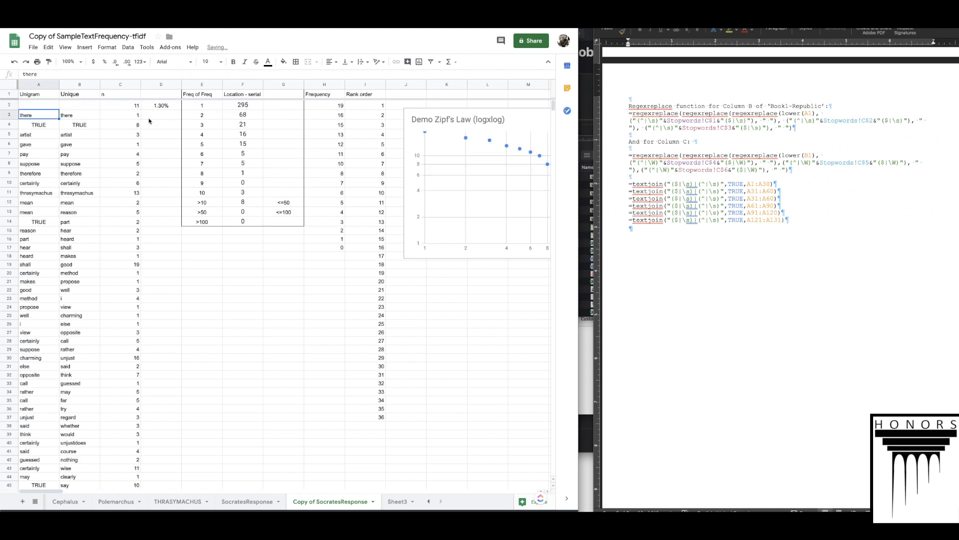
{"action": "left_click", "coordinate": [38, 106]}
{"action": "left_click", "coordinate": [42, 115]}
{"action": "left_click", "coordinate": [45, 105]}
Step: Try extending the source range in A2 of the copied sheet to row 442
{"action": "left_click", "coordinate": [236, 74]}
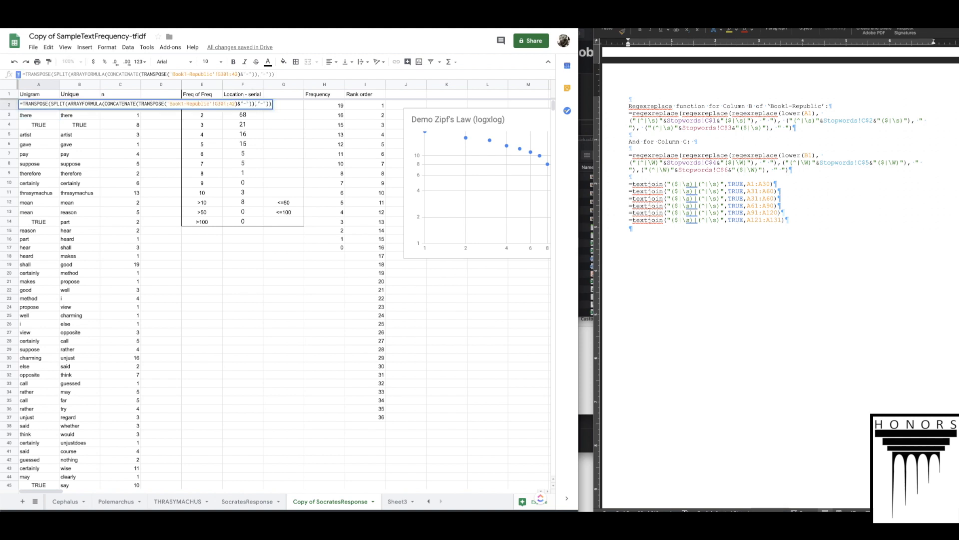
{"action": "key", "text": "Return"}
{"action": "left_click", "coordinate": [30, 107]}
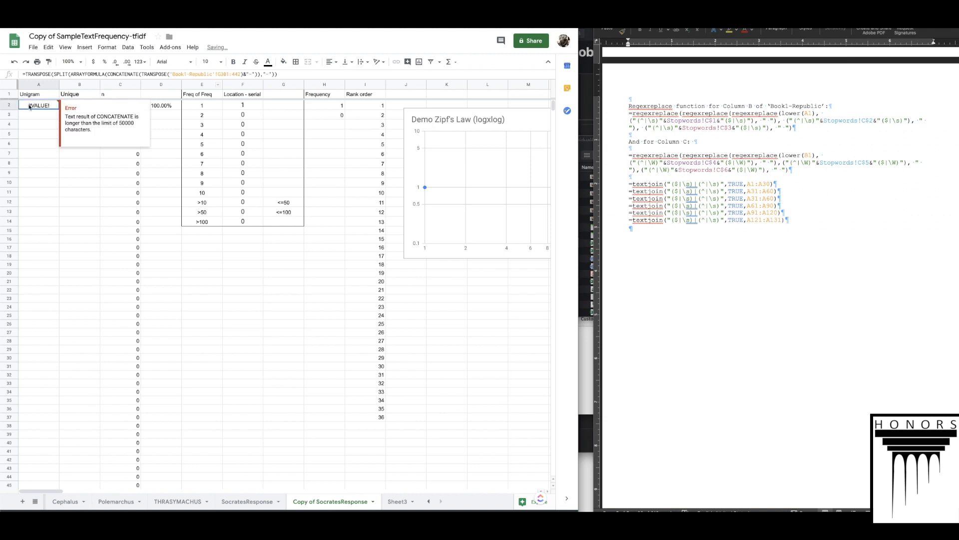
Step: Lower the end row of the copied sheet's A2 source range to 432, and reduce it further until the Unigram list fills
{"action": "left_click", "coordinate": [236, 74]}
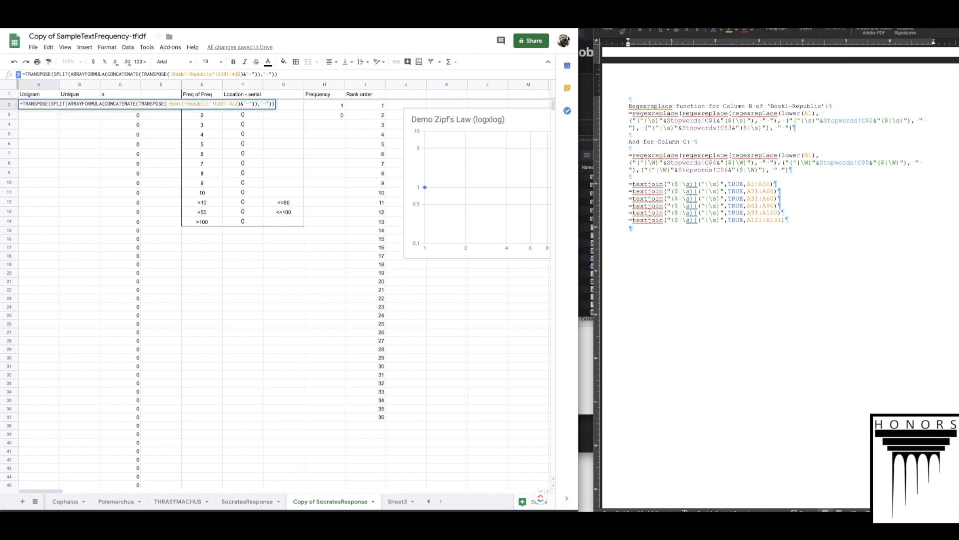
{"action": "key", "text": "Return"}
{"action": "left_click", "coordinate": [44, 106]}
{"action": "left_click", "coordinate": [238, 74]}
{"action": "key", "text": "Return"}
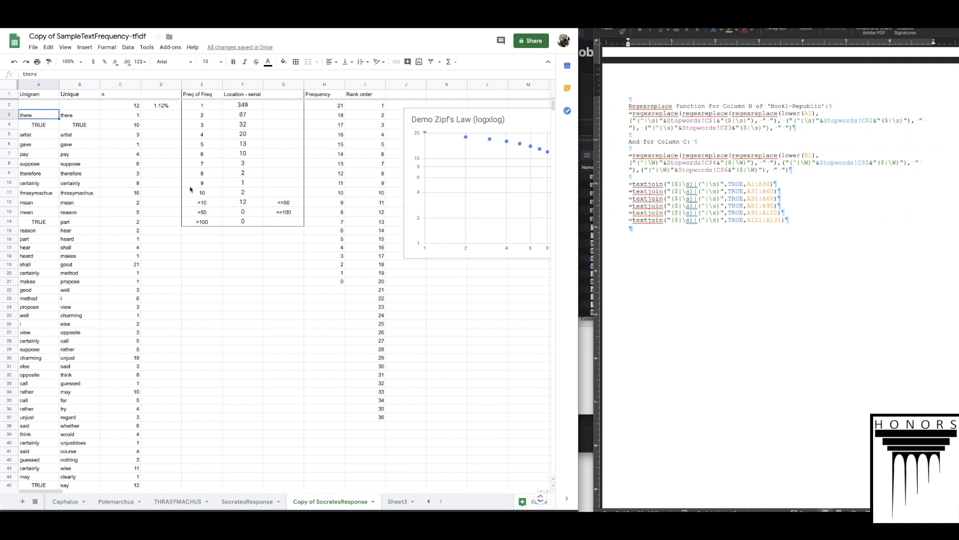
Step: Examine the Unigram and Unique words on the copied sheet, including the entry in B23
{"action": "left_click", "coordinate": [68, 299]}
{"action": "left_click", "coordinate": [37, 323]}
{"action": "left_click", "coordinate": [74, 300]}
{"action": "scroll", "coordinate": [84, 374], "scroll_direction": "down", "scroll_amount": 1}
{"action": "scroll", "coordinate": [84, 373], "scroll_direction": "up", "scroll_amount": 1}
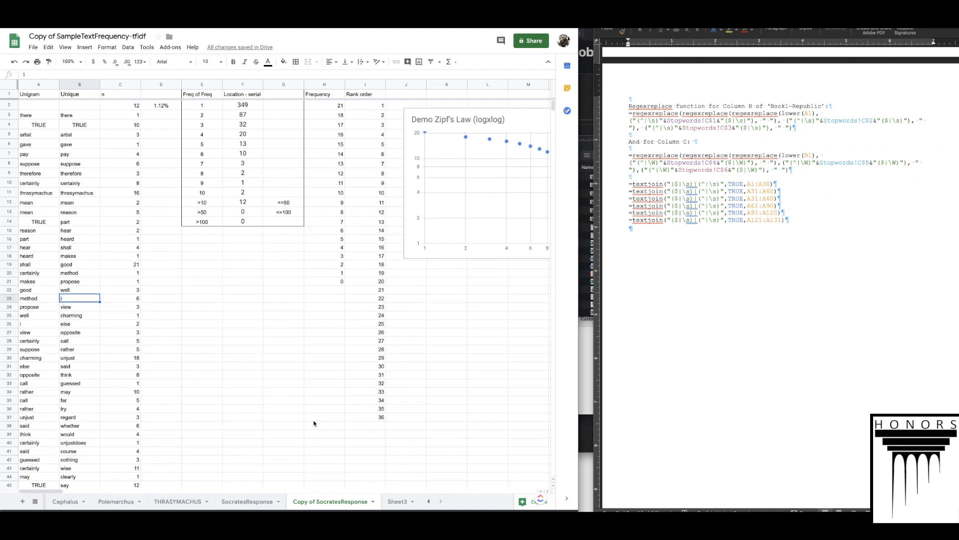
Step: Look through the word lists on the SocratesResponse, THRASYMACHUS, Cephalus and Polemarchus sheets
{"action": "left_click", "coordinate": [263, 504]}
{"action": "left_click", "coordinate": [176, 504]}
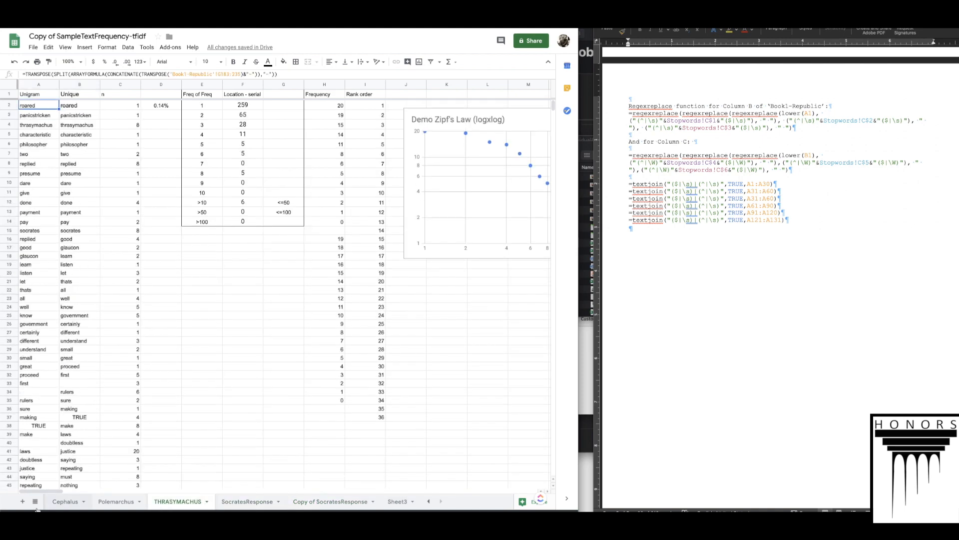
{"action": "left_click", "coordinate": [52, 504]}
{"action": "left_click", "coordinate": [113, 504]}
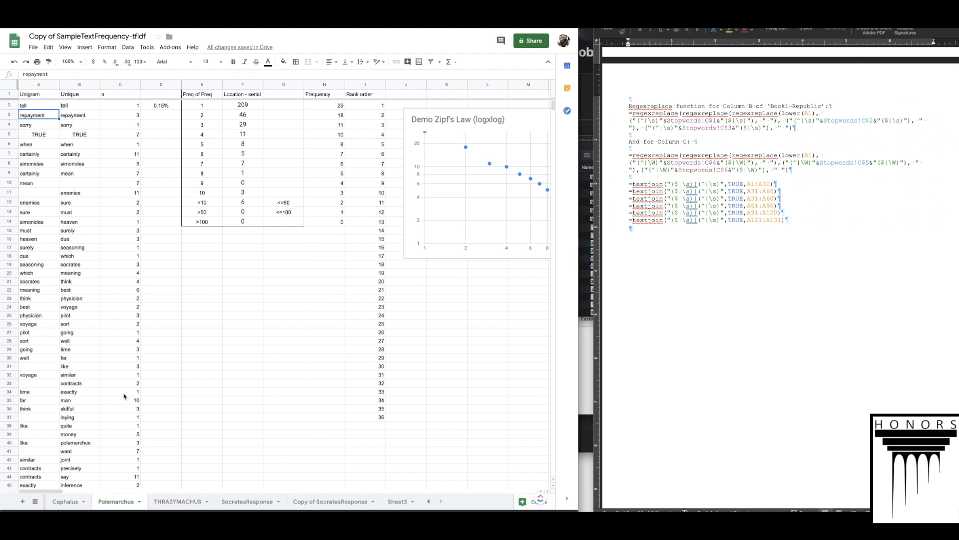
Step: Check the entry counts of the Unigram and Unique columns and the sum of n on the Polemarchus and Cephalus sheets
{"action": "left_click", "coordinate": [39, 84]}
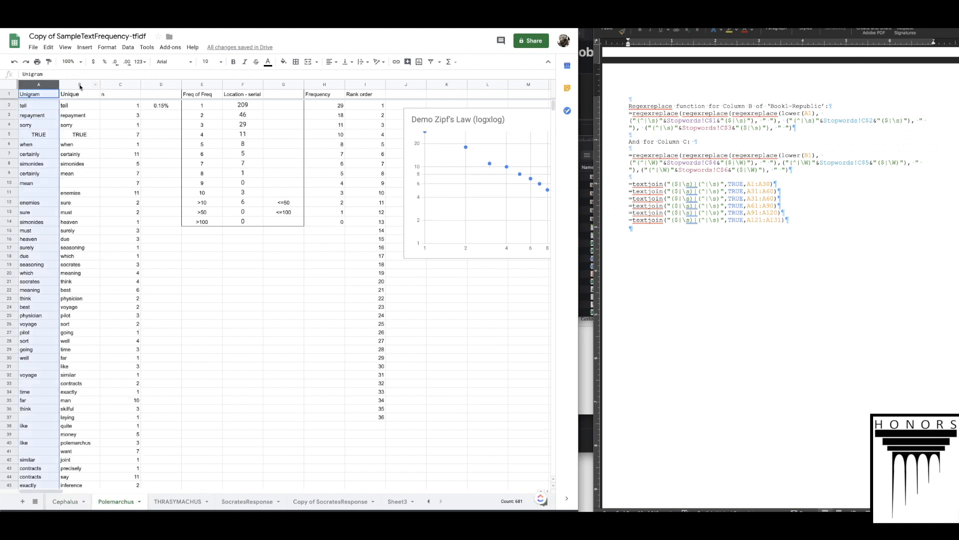
{"action": "left_click", "coordinate": [80, 85]}
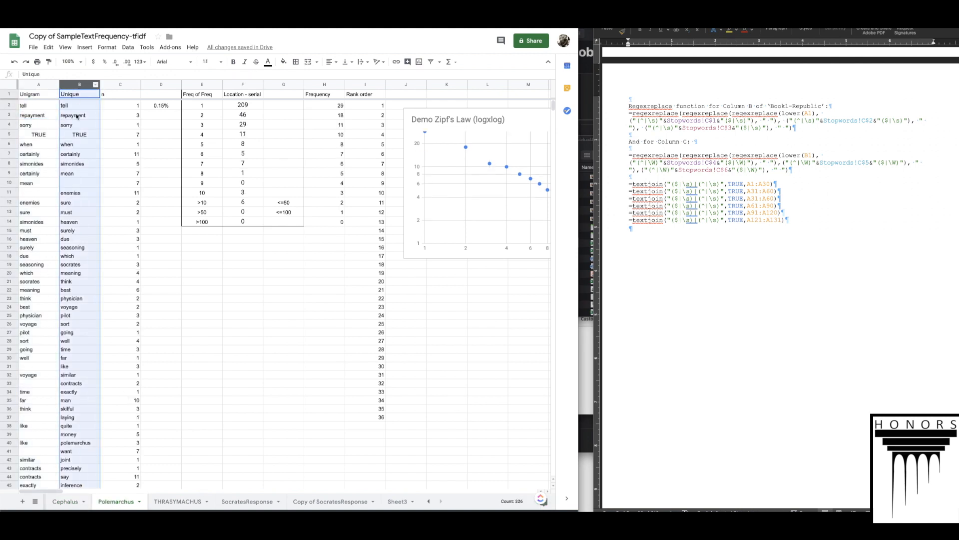
{"action": "left_click", "coordinate": [115, 85]}
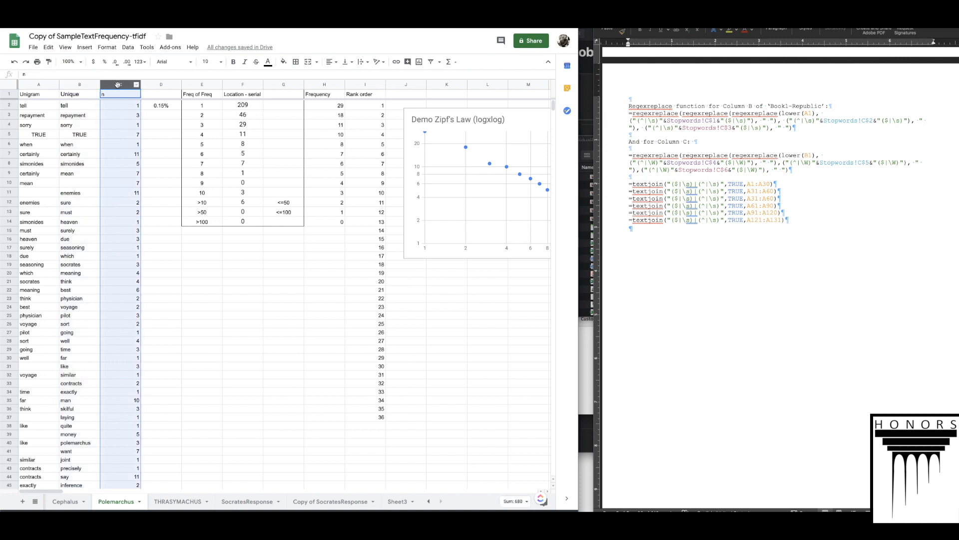
{"action": "left_click", "coordinate": [69, 503]}
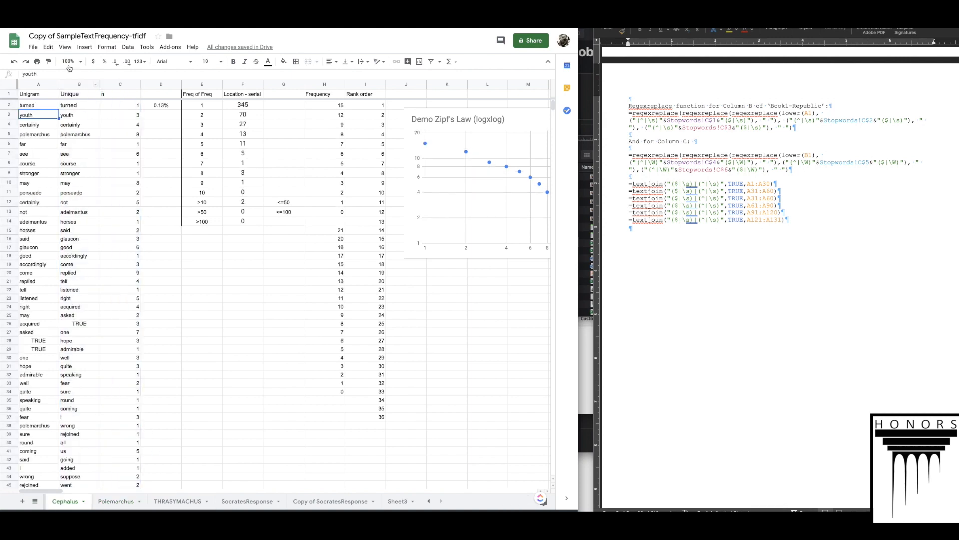
{"action": "left_click", "coordinate": [83, 85]}
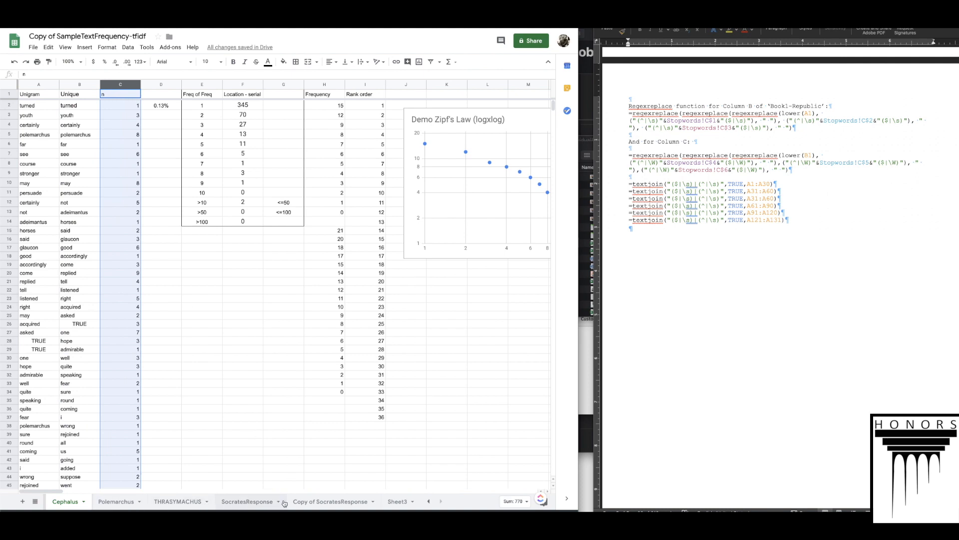
Step: Delete Sheet3 from the workbook
{"action": "left_click", "coordinate": [399, 502]}
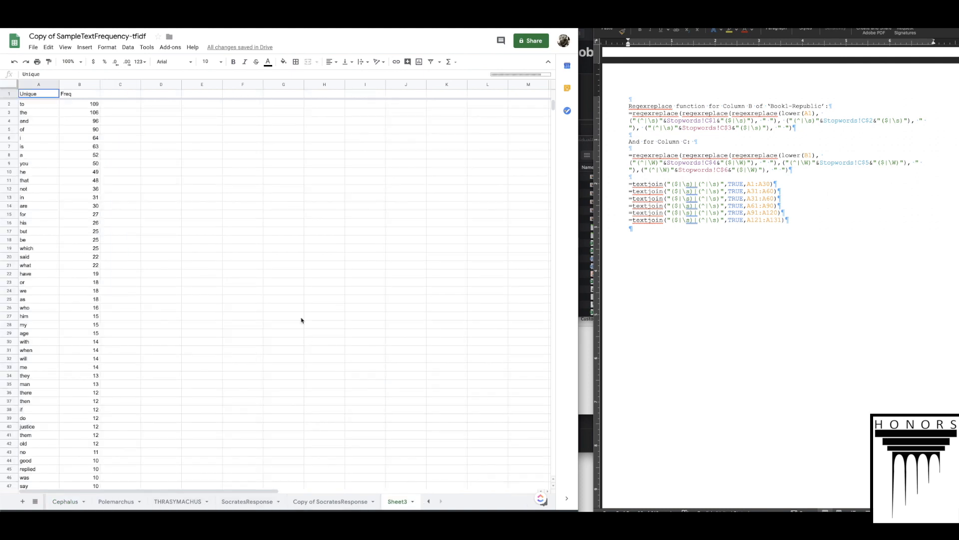
{"action": "left_click", "coordinate": [413, 501]}
{"action": "left_click", "coordinate": [398, 360]}
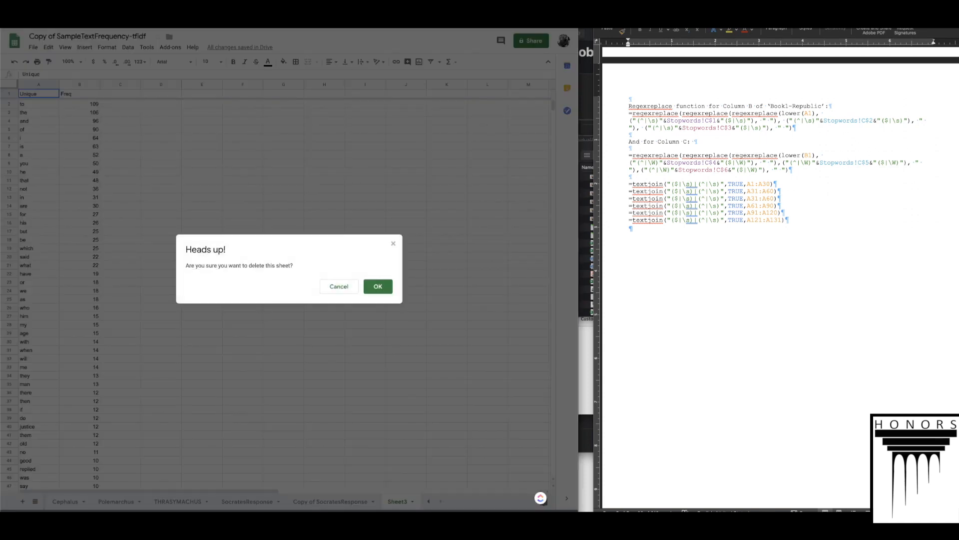
{"action": "left_click", "coordinate": [380, 286]}
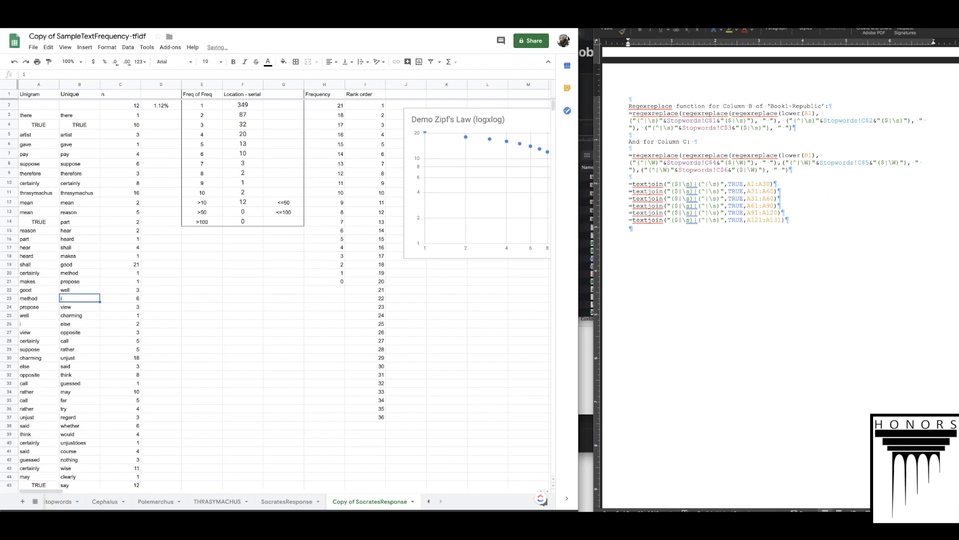
Step: Add a blank sheet to the workbook and name it Calculations
{"action": "left_click", "coordinate": [20, 501]}
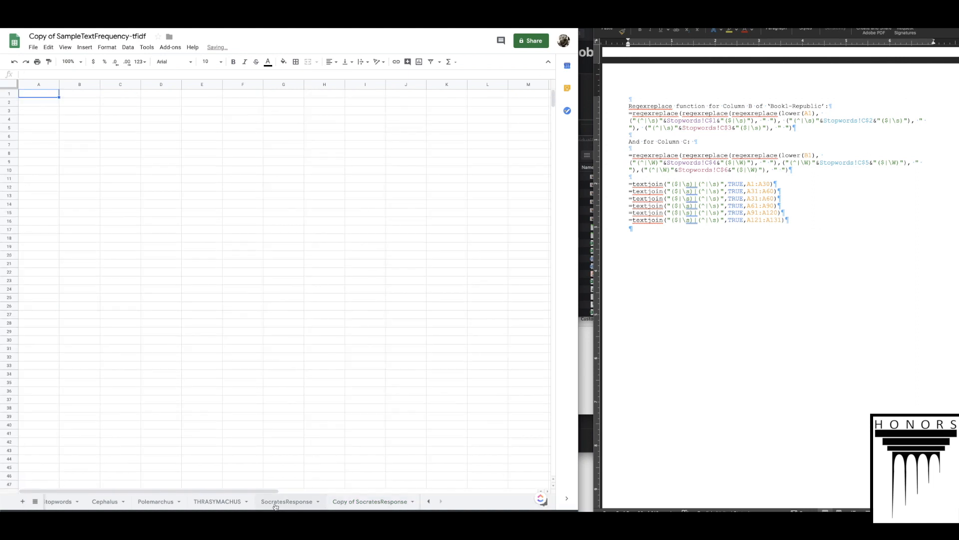
{"action": "left_click", "coordinate": [429, 502]}
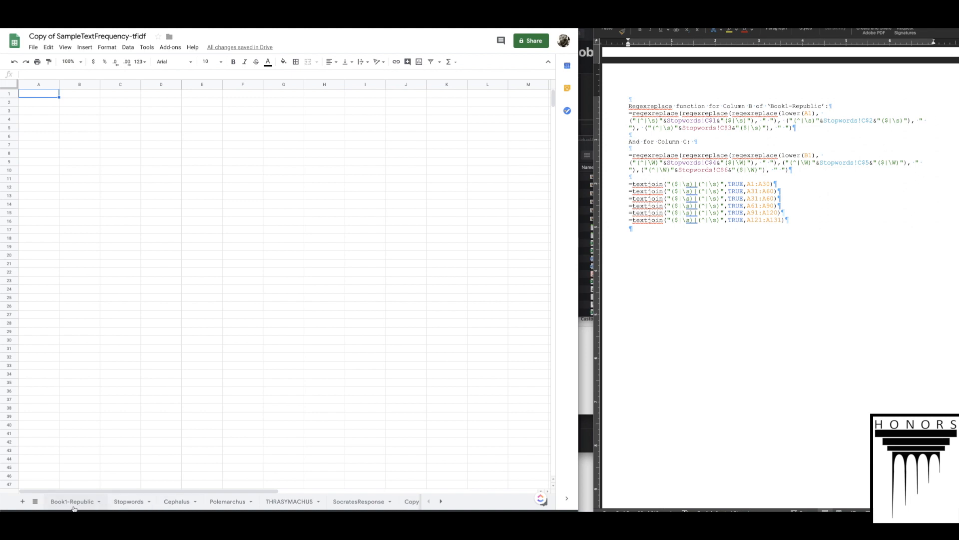
{"action": "left_click", "coordinate": [441, 501]}
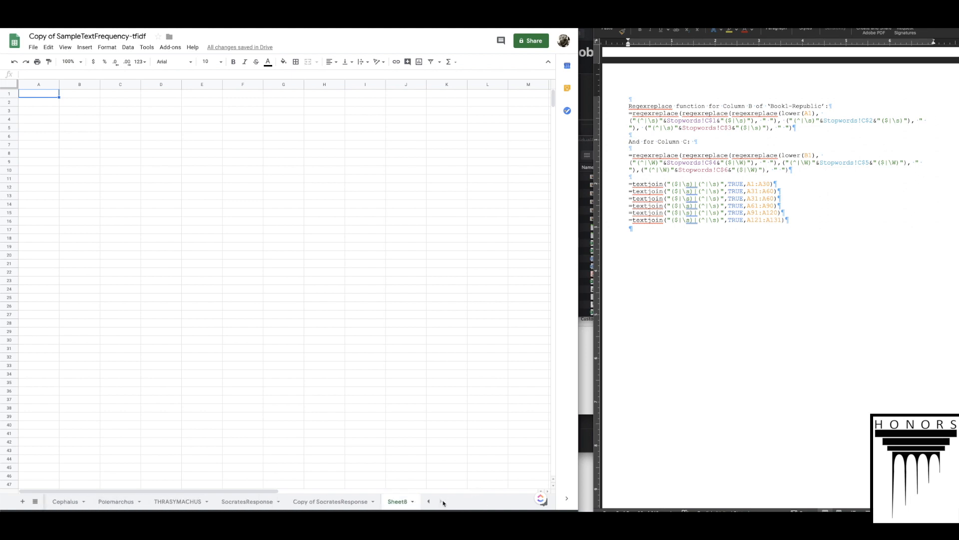
{"action": "double_click", "coordinate": [395, 502]}
{"action": "type", "text": "Calculations"}
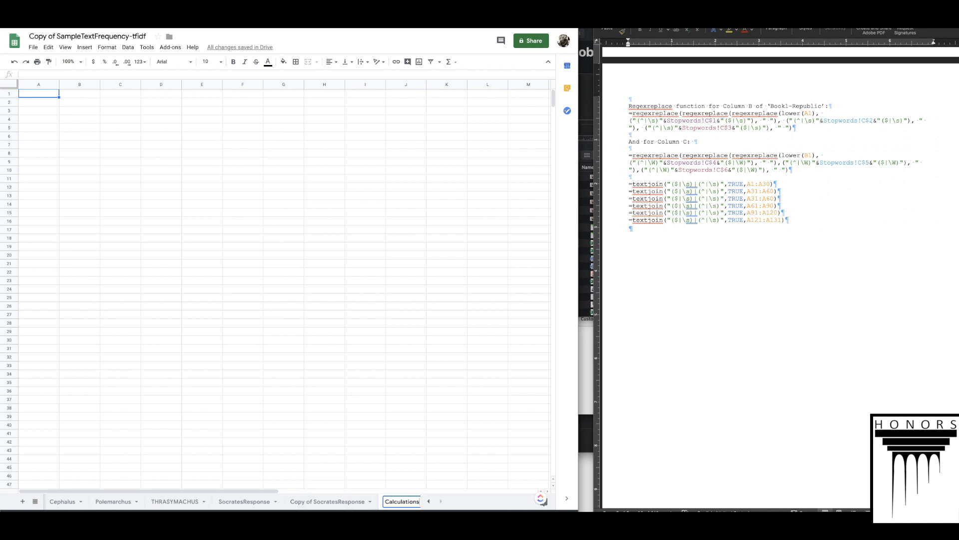
{"action": "key", "text": "Return"}
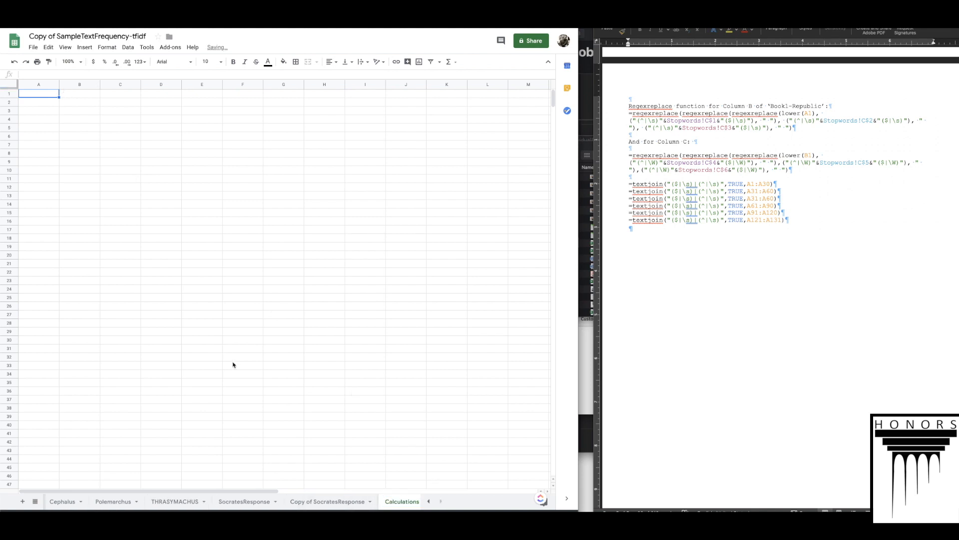
Step: In A1 of the Calculations sheet, enter =INDEX(Cephalus!A:B, , 1) to pull in the first column of that range
{"action": "left_click", "coordinate": [63, 501]}
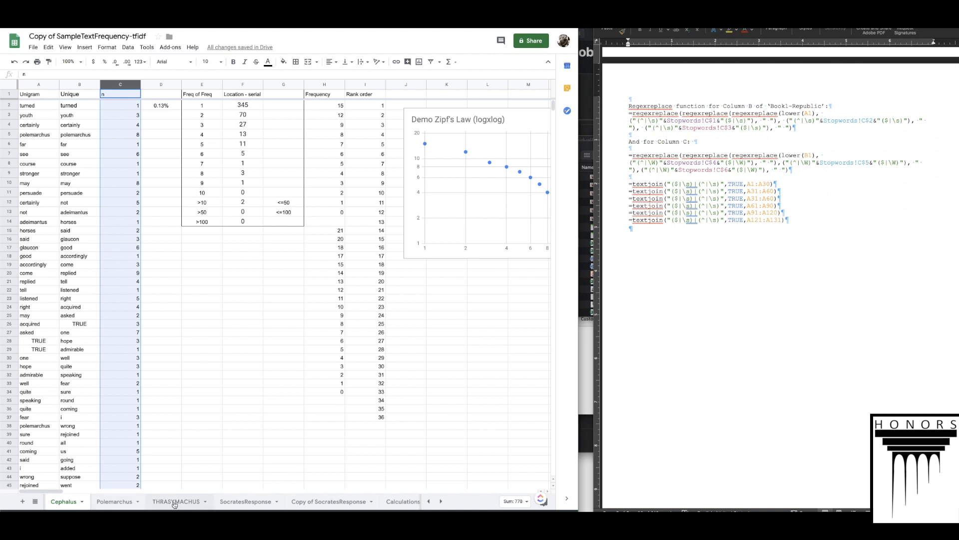
{"action": "left_click", "coordinate": [417, 505]}
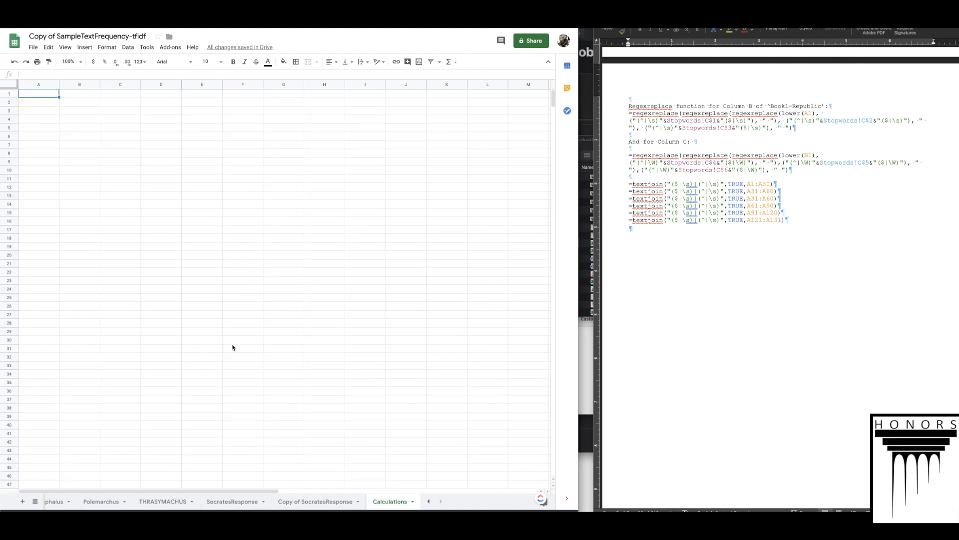
{"action": "type", "text": "=I"}
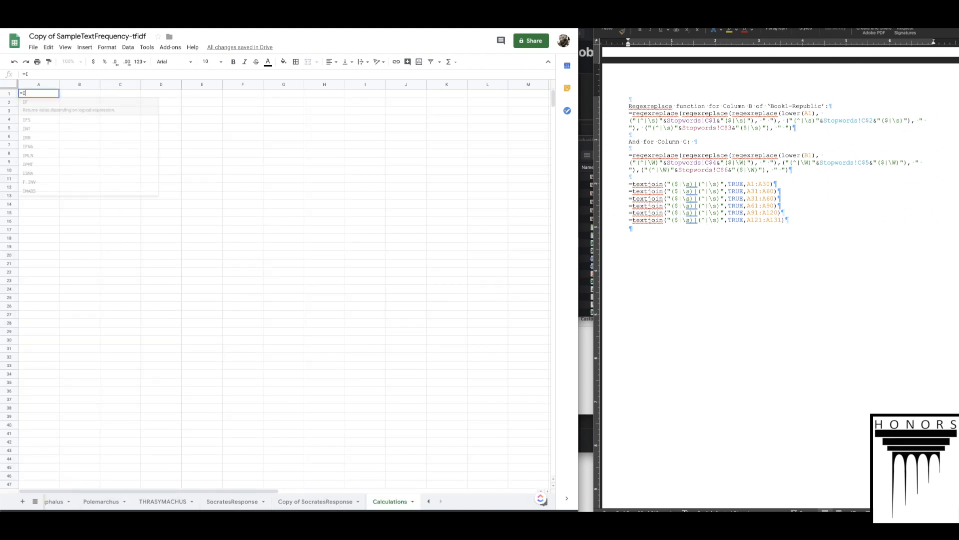
{"action": "type", "text": "NDEX("}
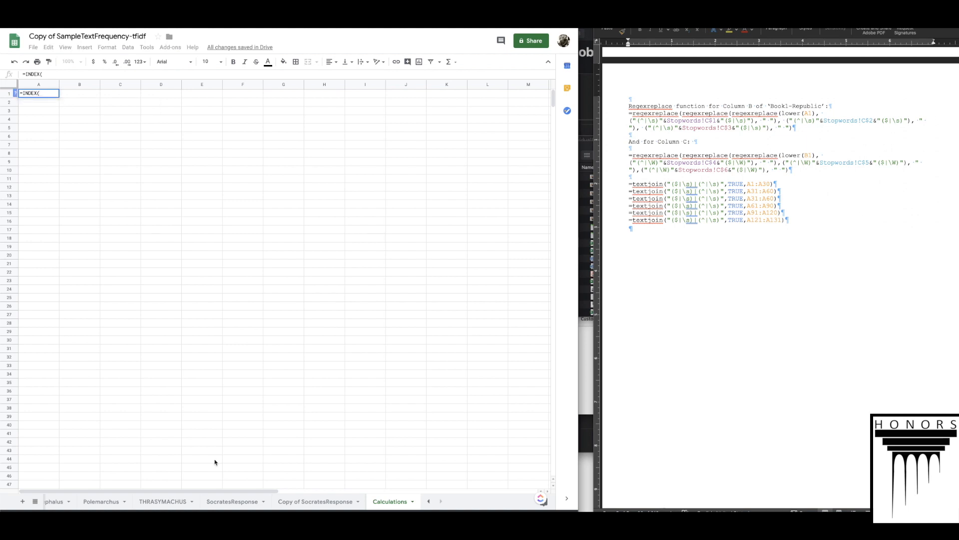
{"action": "left_click", "coordinate": [50, 502]}
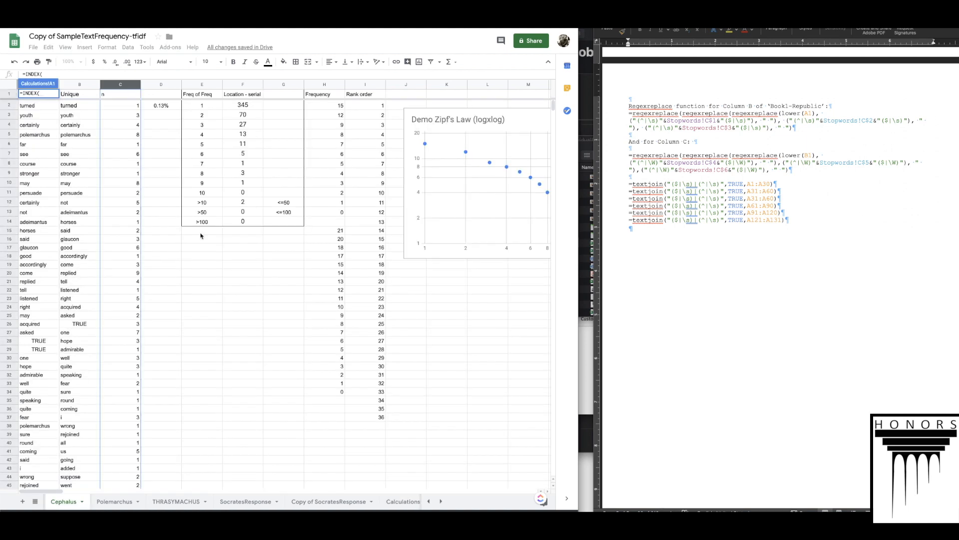
{"action": "left_click_drag", "start_coordinate": [70, 85], "coordinate": [44, 89]}
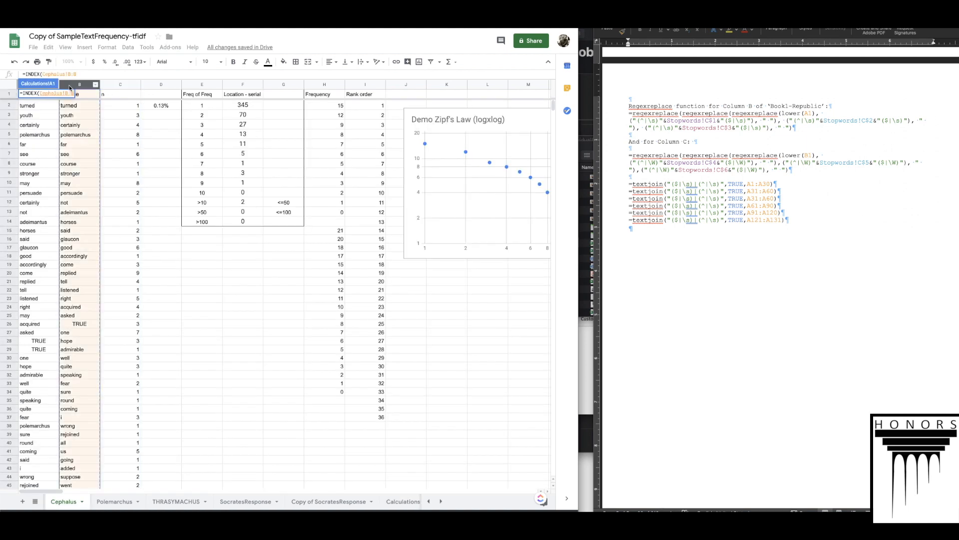
{"action": "type", "text": ", ,"}
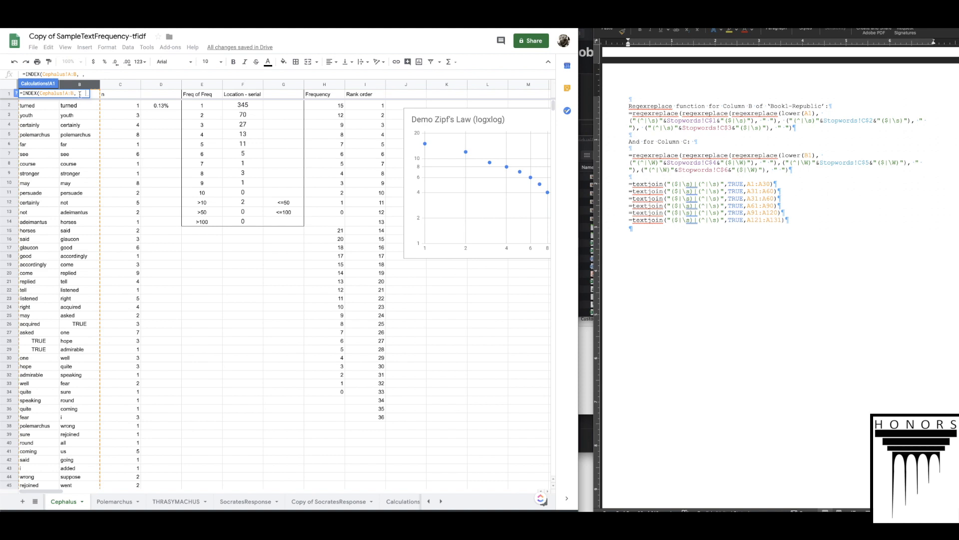
{"action": "type", "text": "1)"}
{"action": "key", "text": "Return"}
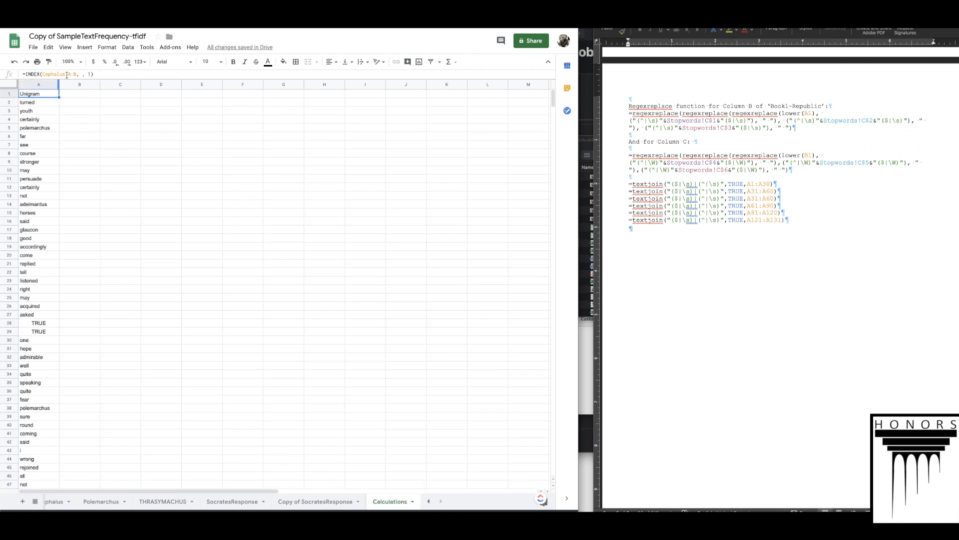
Step: Change the source range in A1's INDEX formula to Cephalus!B:C
{"action": "left_click", "coordinate": [70, 74]}
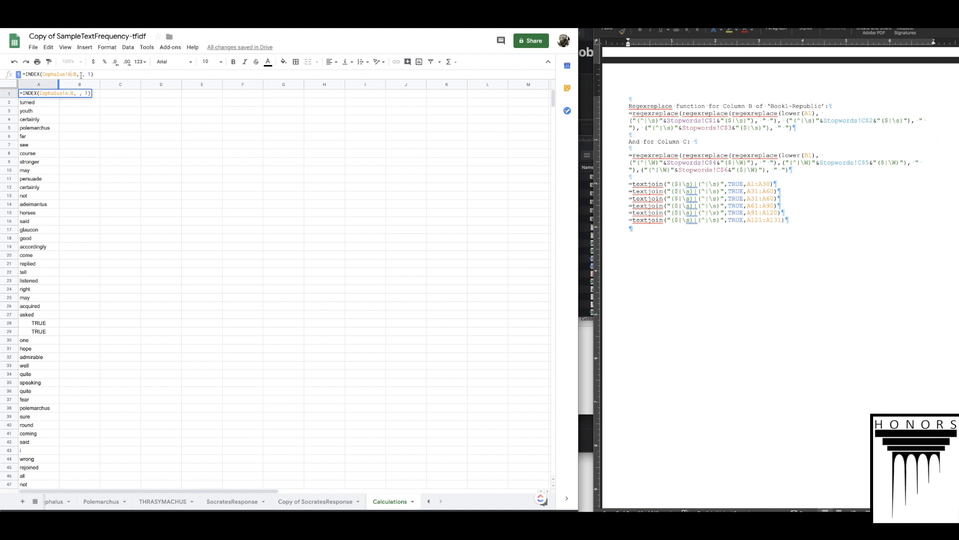
{"action": "key", "text": "BackSpace"}
{"action": "type", "text": "C"}
{"action": "key", "text": "BackSpace"}
{"action": "type", "text": "B"}
{"action": "key", "text": "Right"}
{"action": "key", "text": "Right"}
{"action": "key", "text": "BackSpace"}
{"action": "type", "text": "C"}
{"action": "key", "text": "Return"}
{"action": "key", "text": "Up"}
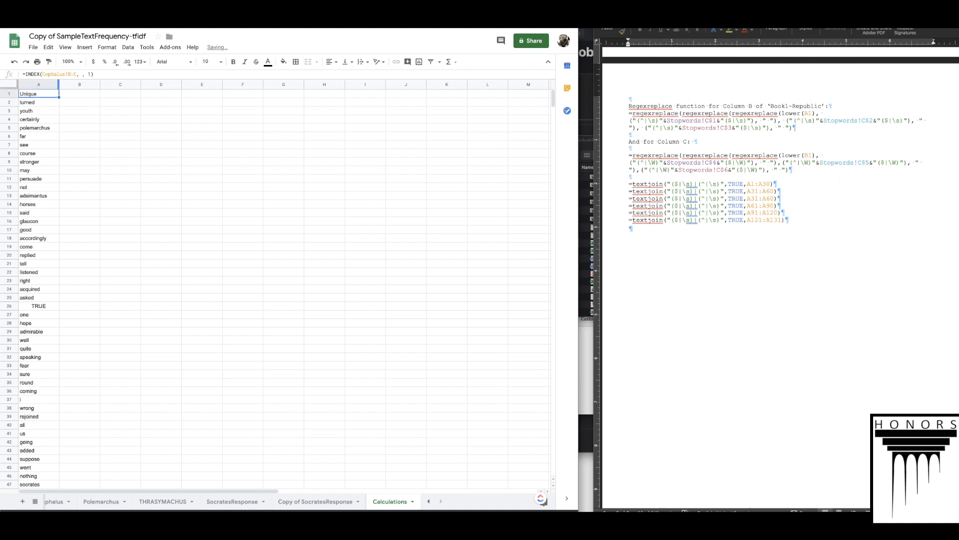
Step: Make A1's source range absolute as Cephalus!$B:$C, and copy the formula to B1 with column index 2
{"action": "left_click", "coordinate": [69, 74]}
{"action": "key", "text": "F4"}
{"action": "key", "text": "Return"}
{"action": "key", "text": "Right"}
{"action": "key", "text": "ctrl+v"}
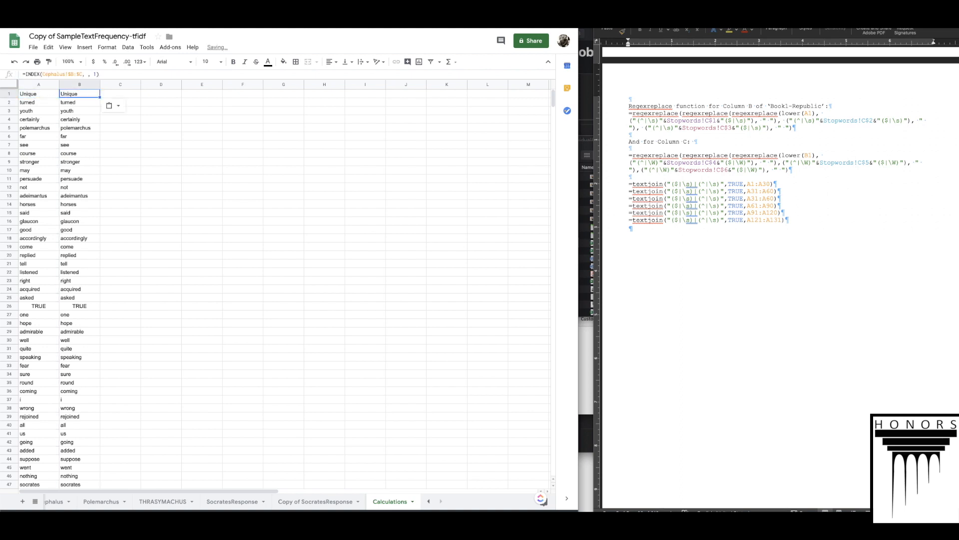
{"action": "left_click", "coordinate": [96, 73]}
{"action": "key", "text": "BackSpace"}
{"action": "type", "text": "2"}
{"action": "key", "text": "Return"}
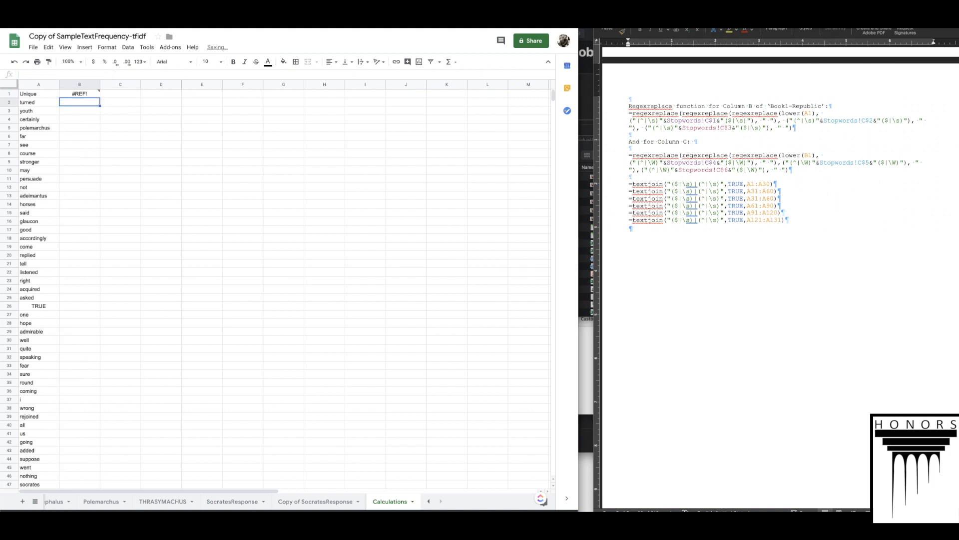
Step: Copy the pair of Cephalus INDEX formulas from A1:B1 into C1:D1
{"action": "key", "text": "Up"}
{"action": "key", "text": "Left"}
{"action": "key", "text": "shift+Right"}
{"action": "key", "text": "shift+Right"}
{"action": "key", "text": "shift+Left"}
{"action": "key", "text": "ctrl+c"}
{"action": "key", "text": "Right"}
{"action": "key", "text": "Right"}
{"action": "key", "text": "ctrl+v"}
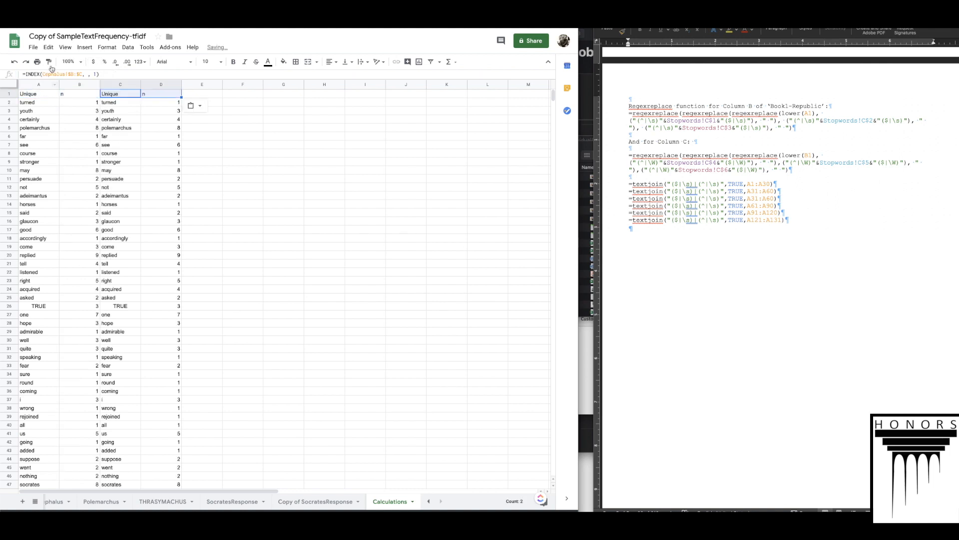
Step: Replace the sheet name in C1's INDEX formula with Polemarchus
{"action": "left_click", "coordinate": [51, 73]}
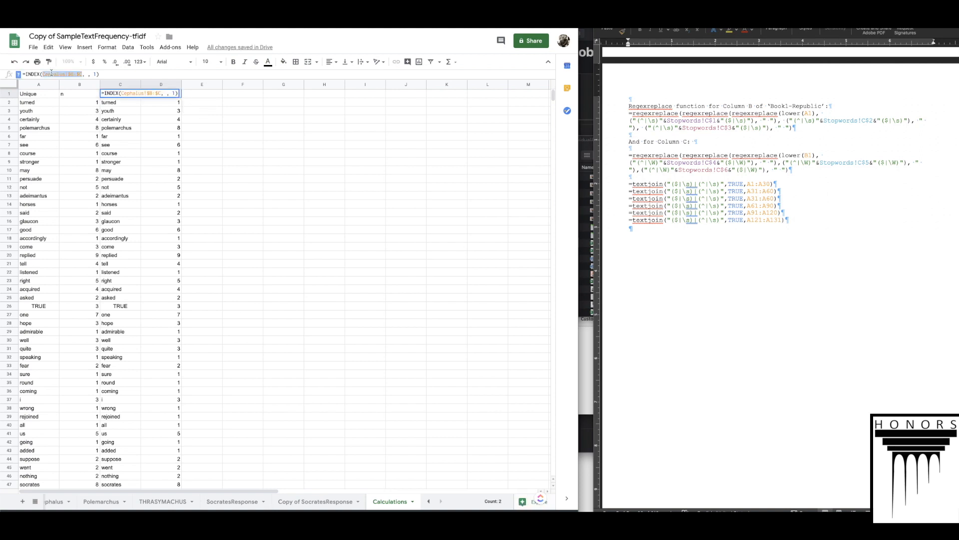
{"action": "triple_click", "coordinate": [51, 73]}
{"action": "left_click", "coordinate": [70, 74]}
{"action": "key", "text": "BackSpace"}
{"action": "key", "text": "BackSpace"}
{"action": "key", "text": "BackSpace"}
{"action": "key", "text": "BackSpace"}
{"action": "key", "text": "BackSpace"}
{"action": "key", "text": "BackSpace"}
{"action": "key", "text": "BackSpace"}
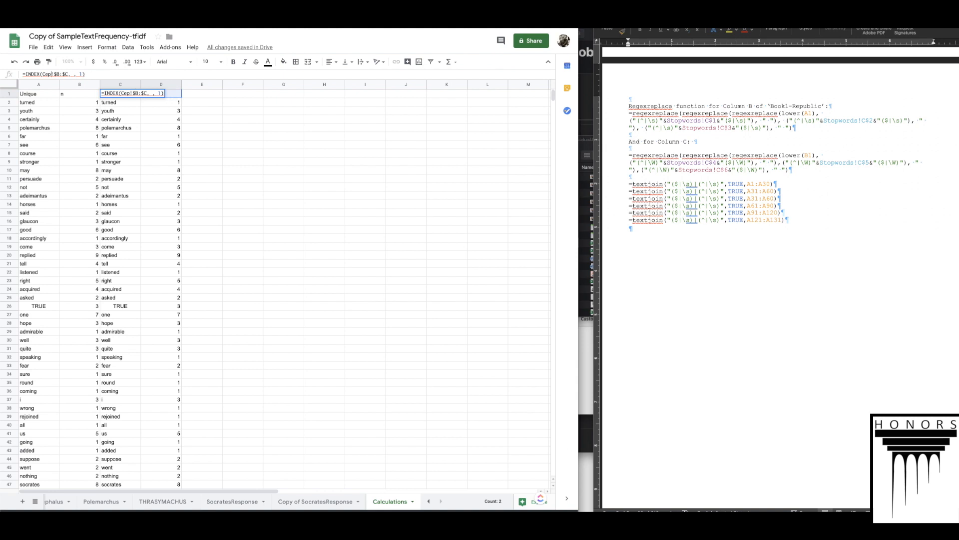
{"action": "key", "text": "BackSpace"}
{"action": "type", "text": "Polemarchus"}
{"action": "key", "text": "Return"}
Step: Copy the Polemarchus formula from C1 to D1 and set its column index to 2
{"action": "key", "text": "ctrl+v"}
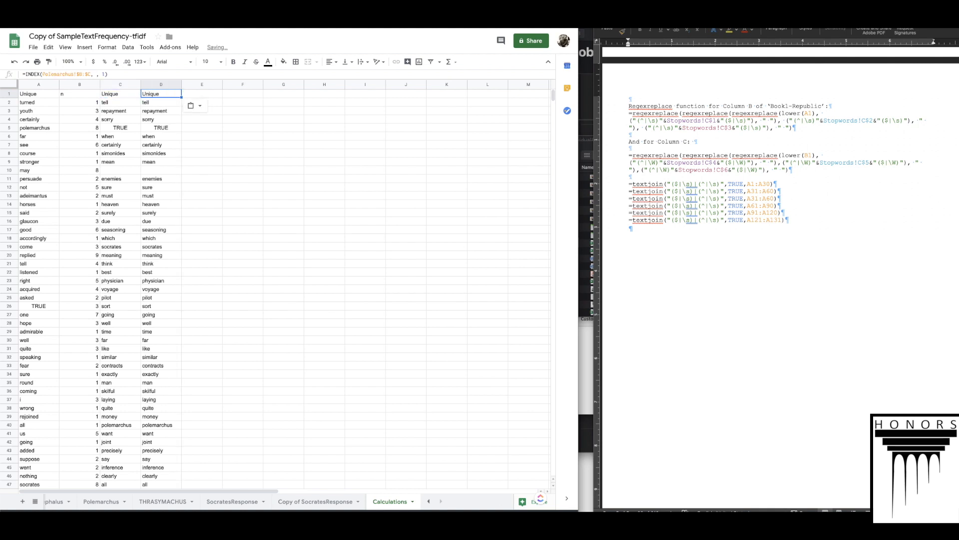
{"action": "left_click", "coordinate": [105, 74]}
{"action": "key", "text": "Return"}
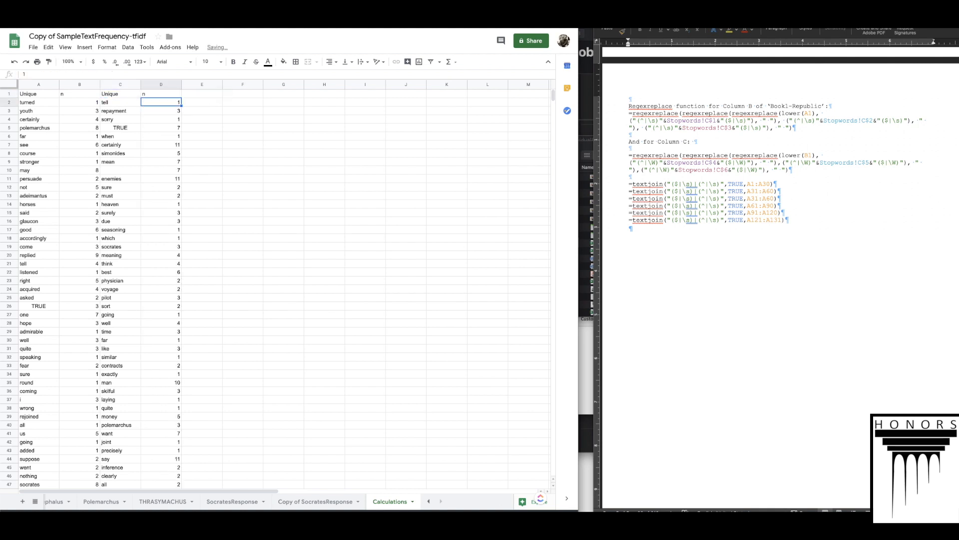
Step: Copy the pair of Polemarchus formulas from C1:D1 into E1:F1
{"action": "key", "text": "ctrl+v"}
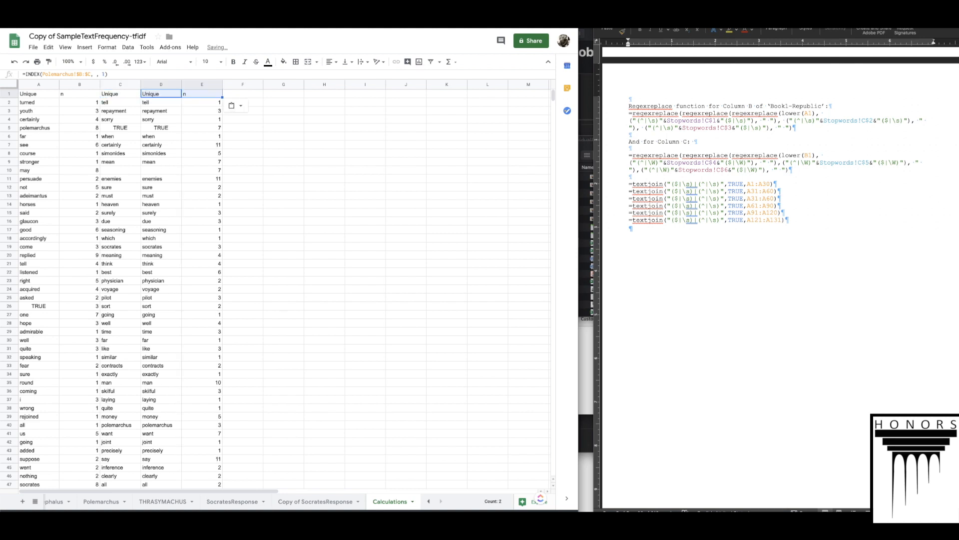
{"action": "key", "text": "ctrl+z"}
{"action": "key", "text": "Right"}
{"action": "key", "text": "ctrl+v"}
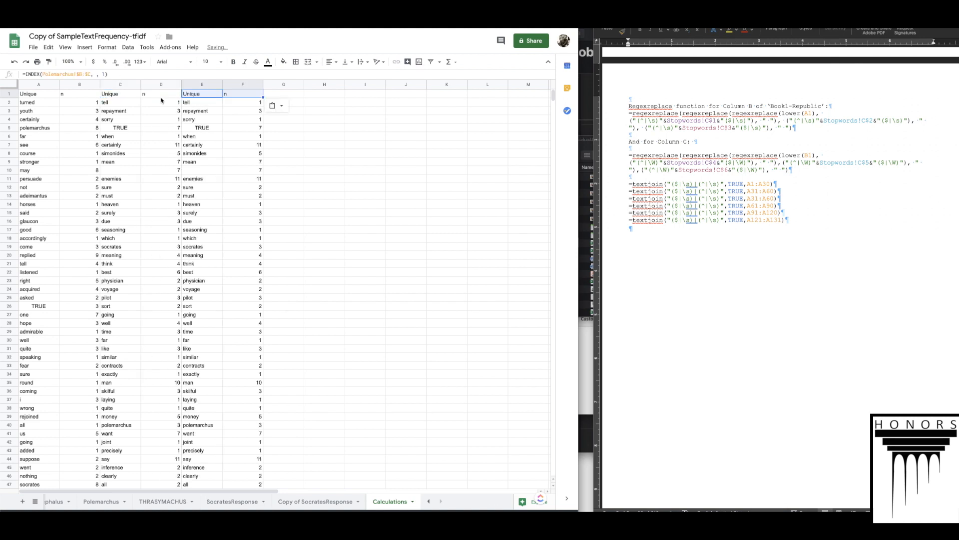
Step: Replace the sheet name in E1's INDEX formula with THRASYMACHUS
{"action": "double_click", "coordinate": [65, 73]}
{"action": "double_click", "coordinate": [67, 74]}
{"action": "double_click", "coordinate": [67, 74]}
{"action": "left_click", "coordinate": [73, 75]}
{"action": "left_click_drag", "start_coordinate": [72, 75], "coordinate": [43, 74]}
{"action": "key", "text": "BackSpace"}
{"action": "type", "text": "T"}
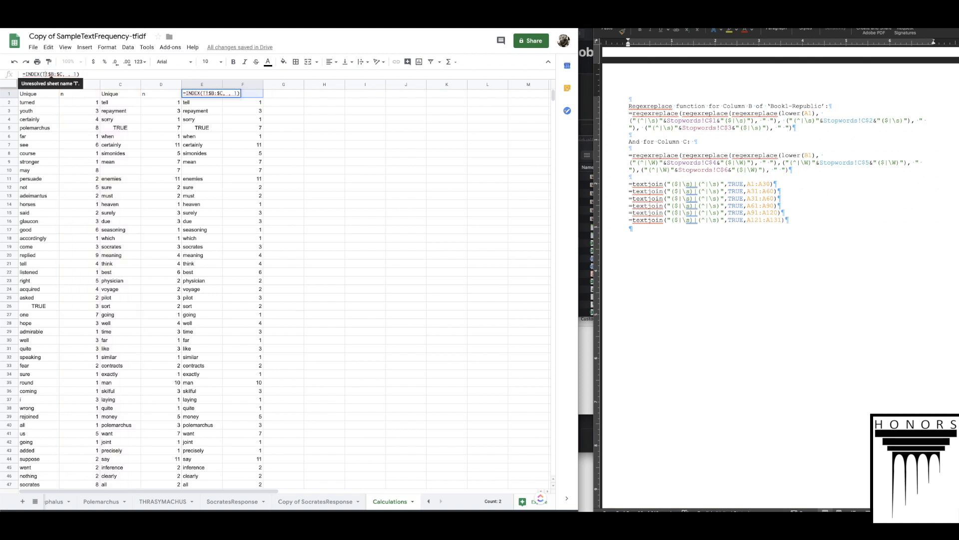
{"action": "type", "text": "HRASY"}
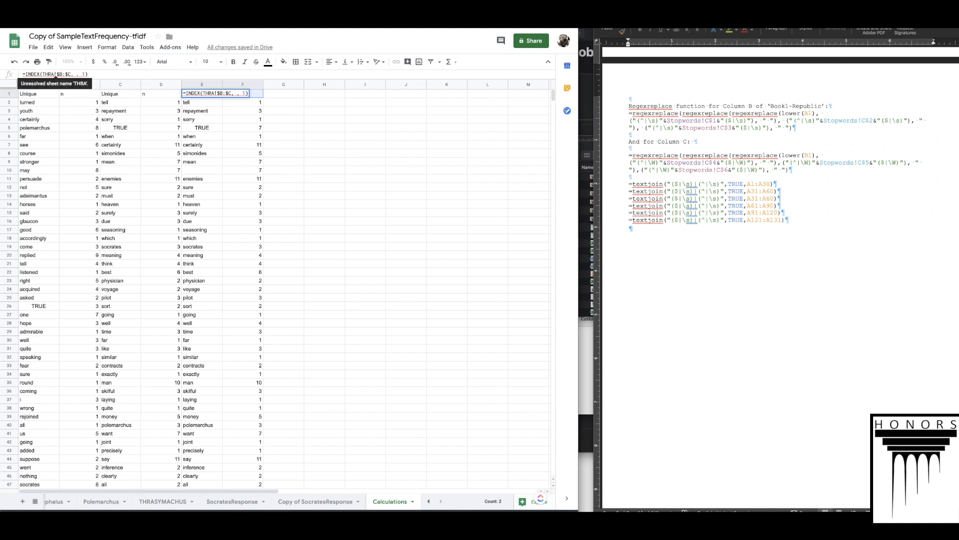
{"action": "type", "text": "MACHUS"}
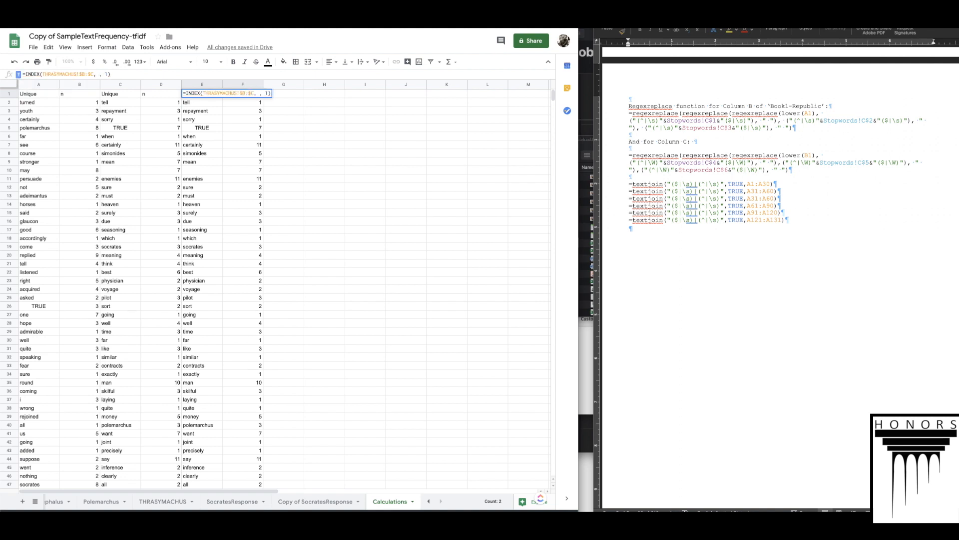
{"action": "key", "text": "Return"}
Step: Copy the THRASYMACHUS formula from E1 to F1 and set its column index to 2
{"action": "key", "text": "Up"}
{"action": "key", "text": "Left"}
{"action": "key", "text": "super+c"}
{"action": "key", "text": "Right"}
{"action": "key", "text": "super+v"}
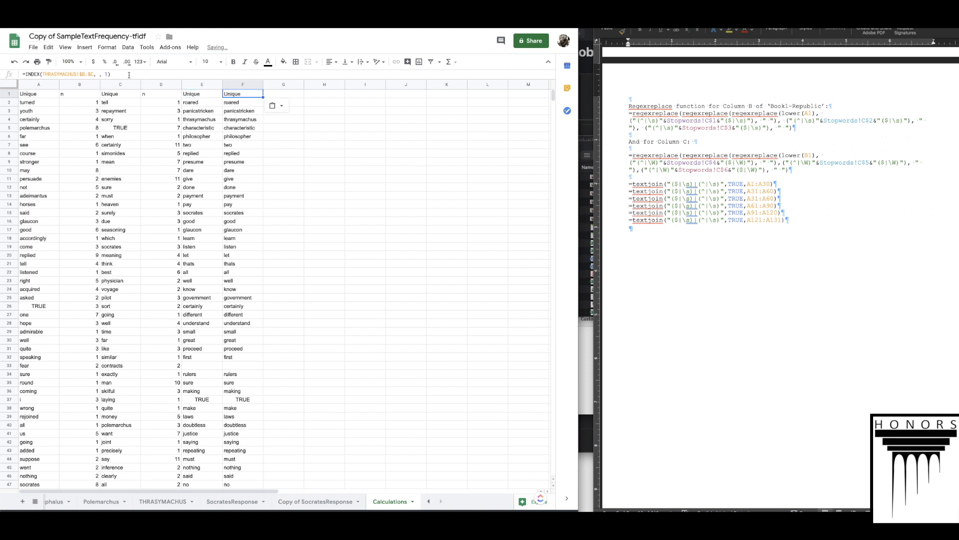
{"action": "left_click", "coordinate": [115, 75]}
{"action": "key", "text": "Left"}
{"action": "key", "text": "BackSpace"}
{"action": "type", "text": "2"}
{"action": "key", "text": "Return"}
Step: Copy the pair of THRASYMACHUS formulas from E1:F1 into G1:H1
{"action": "key", "text": "Up"}
{"action": "key", "text": "Right"}
{"action": "key", "text": "super+v"}
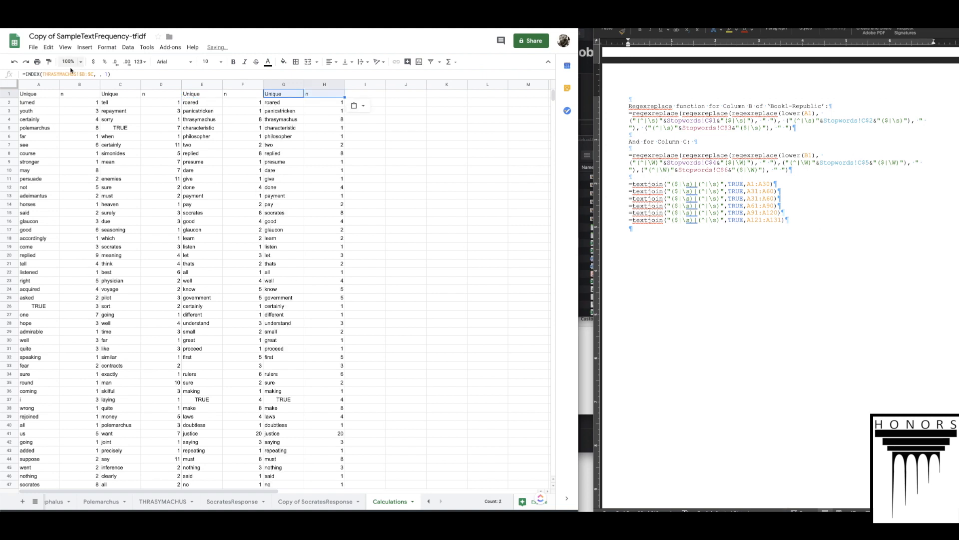
Step: Replace the sheet name in G1's INDEX formula with SocratesResponse
{"action": "left_click_drag", "start_coordinate": [76, 75], "coordinate": [44, 75]}
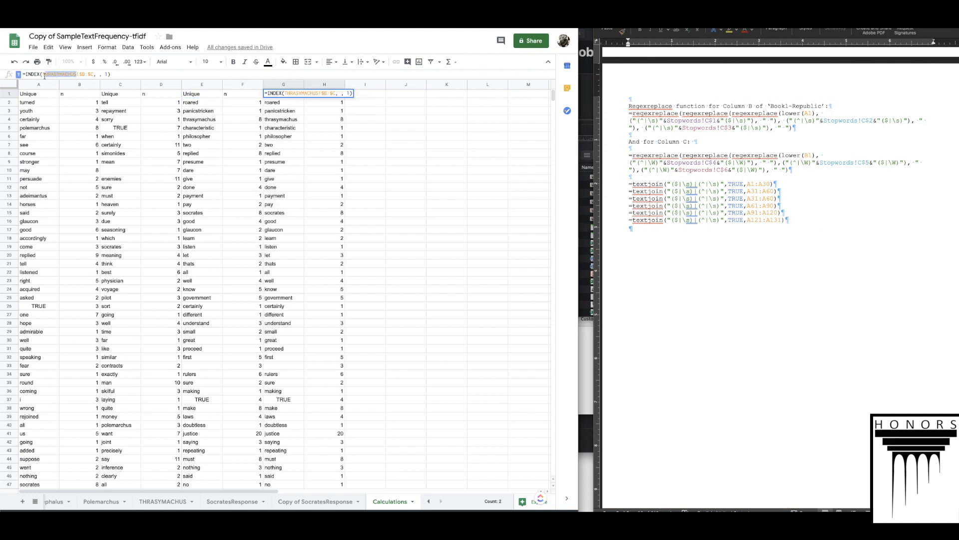
{"action": "type", "text": "Soc"}
{"action": "type", "text": "ratesRespo"}
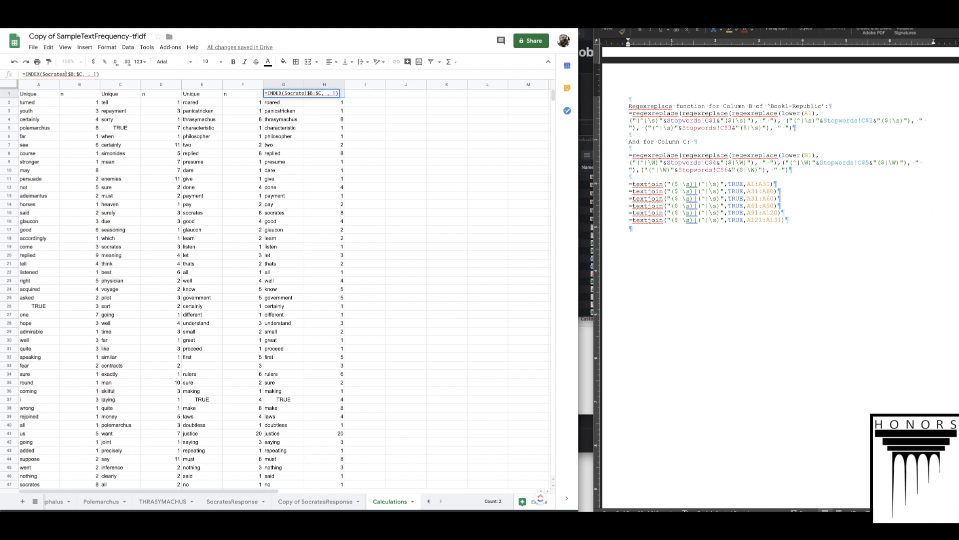
{"action": "type", "text": "nse"}
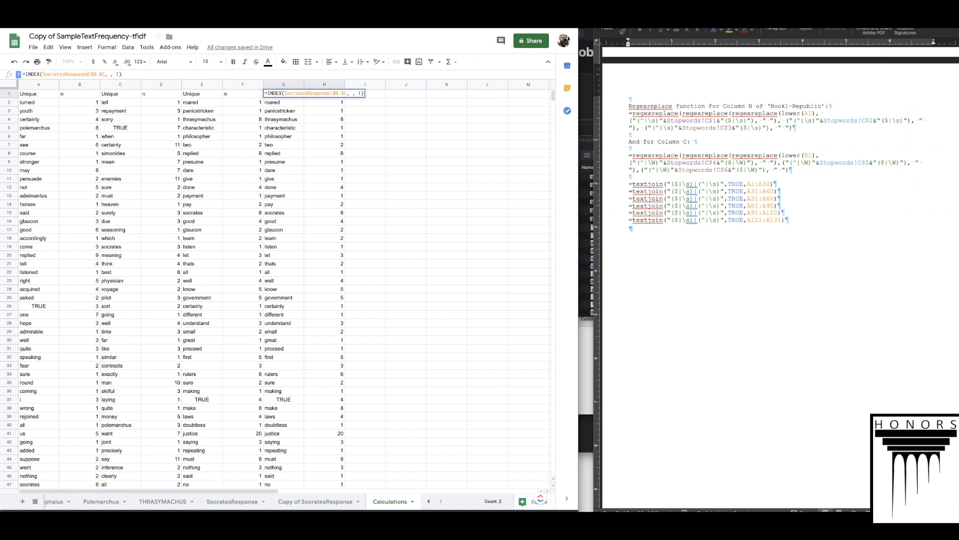
{"action": "key", "text": "Tab"}
Step: Copy the SocratesResponse formula from G1 to H1 and set its column index to 2
{"action": "key", "text": "ctrl+v"}
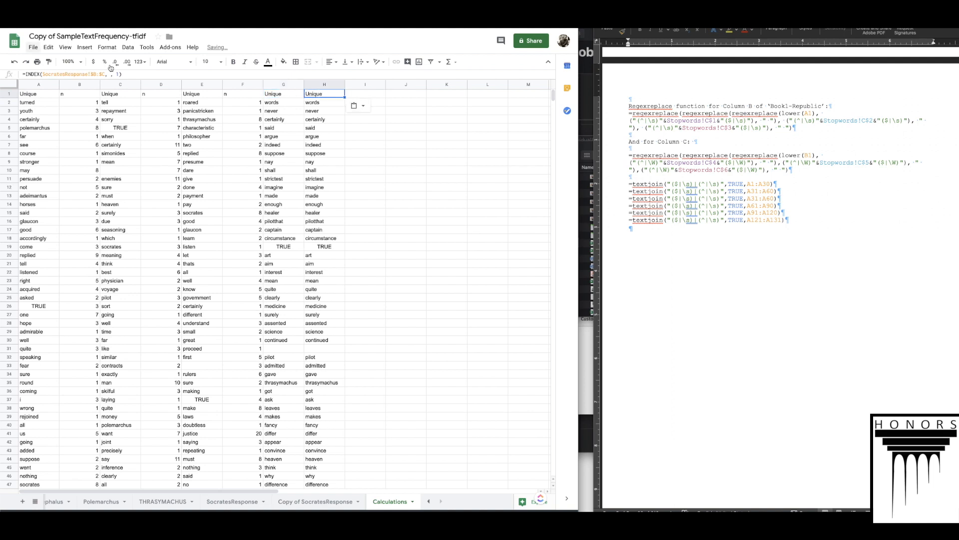
{"action": "double_click", "coordinate": [119, 74]}
{"action": "type", "text": "2"}
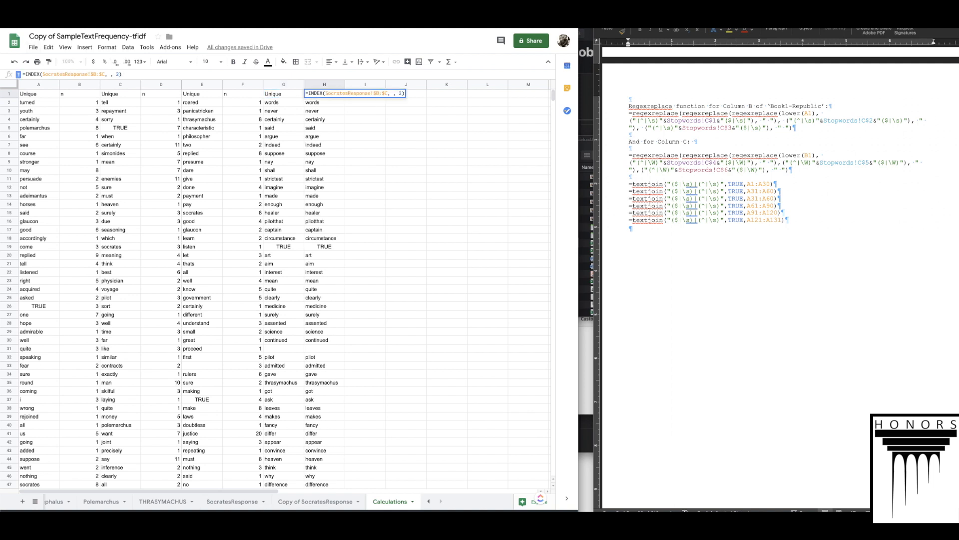
{"action": "key", "text": "Return"}
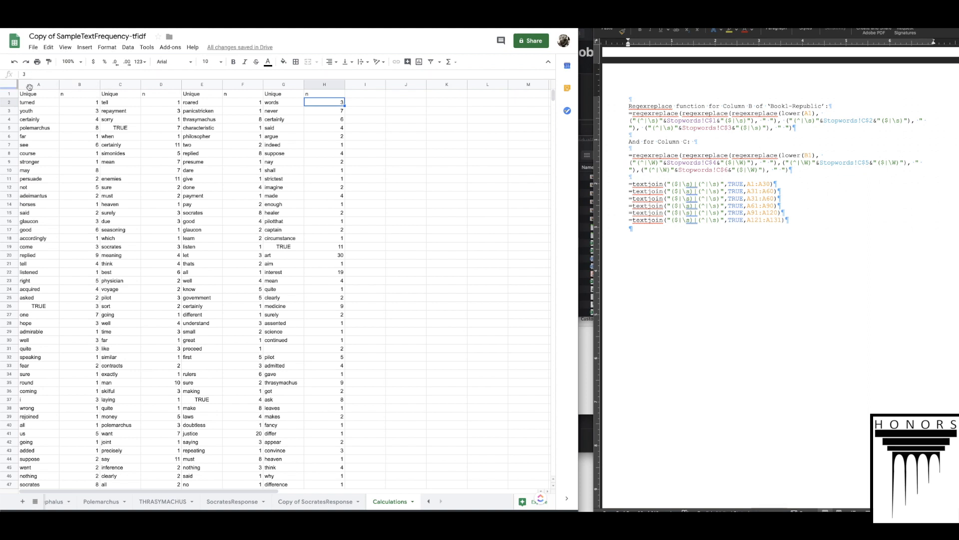
Step: Insert an empty row above the Unique and n headings in row 1
{"action": "left_click", "coordinate": [7, 93]}
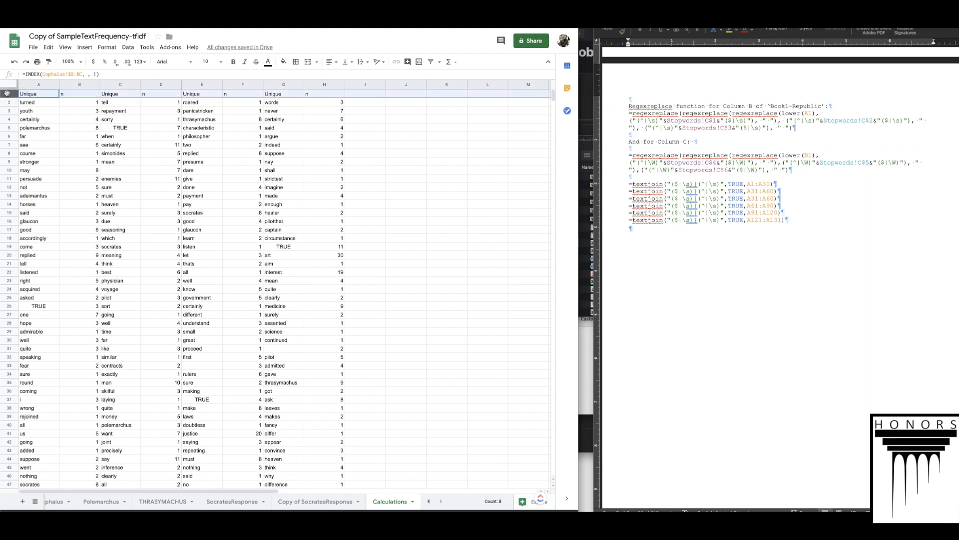
{"action": "right_click", "coordinate": [7, 93]}
{"action": "left_click", "coordinate": [65, 161]}
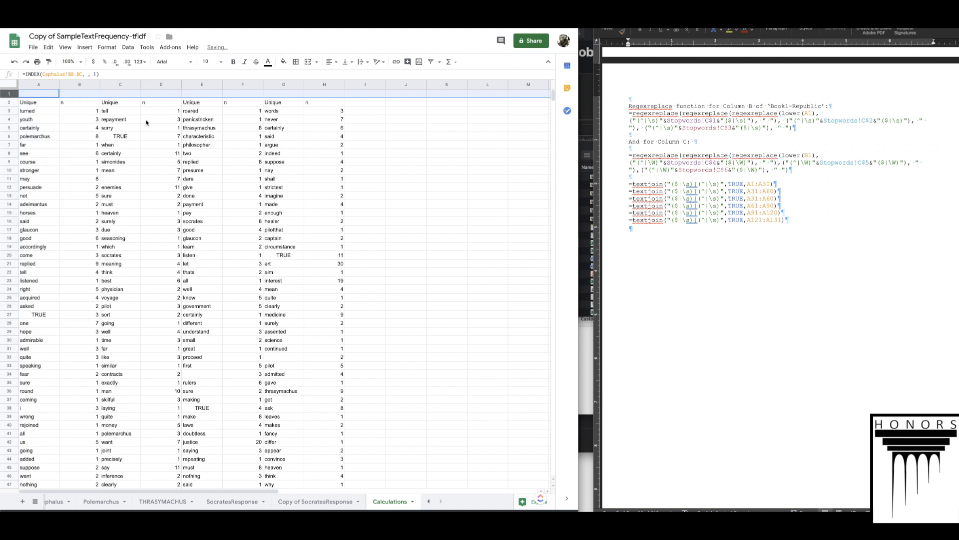
{"action": "left_click", "coordinate": [175, 101]}
{"action": "left_click", "coordinate": [41, 86]}
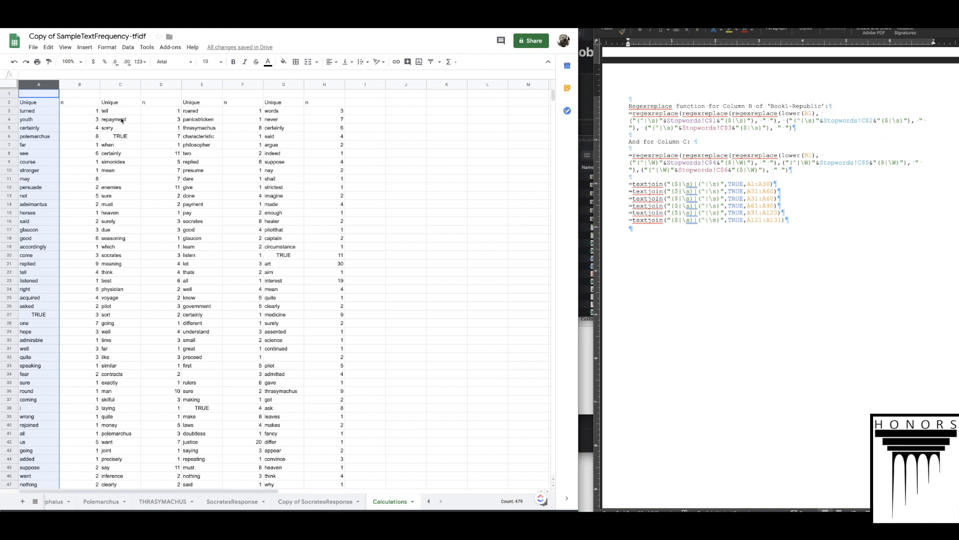
{"action": "left_click", "coordinate": [120, 84]}
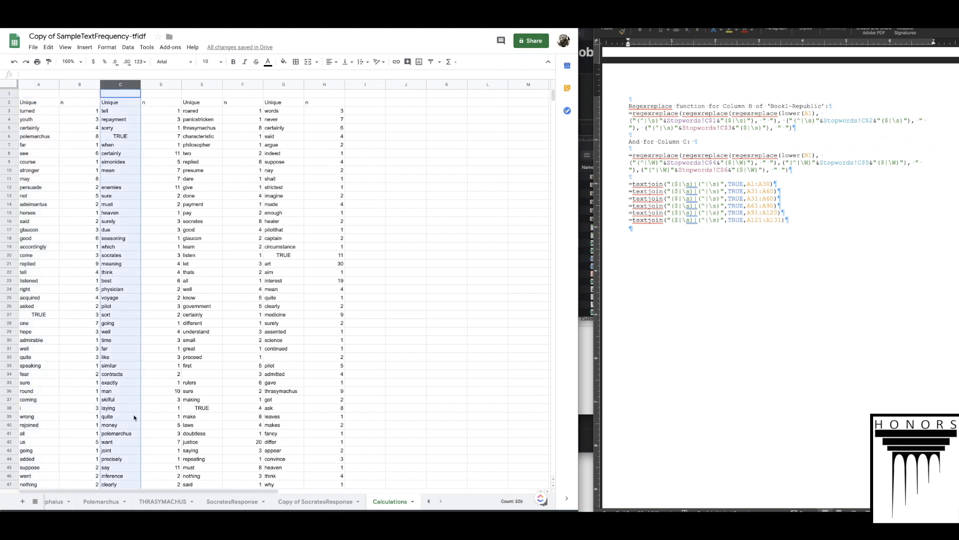
Step: Narrow the four count columns B, D, F and H together to fit their short numbers
{"action": "left_click", "coordinate": [84, 85]}
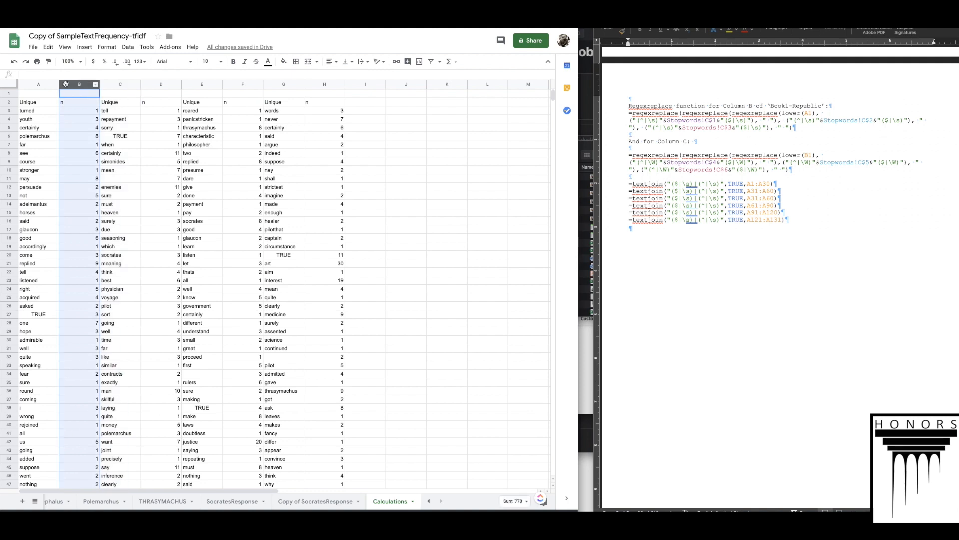
{"action": "left_click", "coordinate": [161, 84], "text": "ctrl"}
{"action": "left_click", "coordinate": [242, 84], "text": "ctrl"}
{"action": "left_click", "coordinate": [324, 84], "text": "ctrl"}
{"action": "left_click_drag", "start_coordinate": [263, 88], "coordinate": [244, 91]}
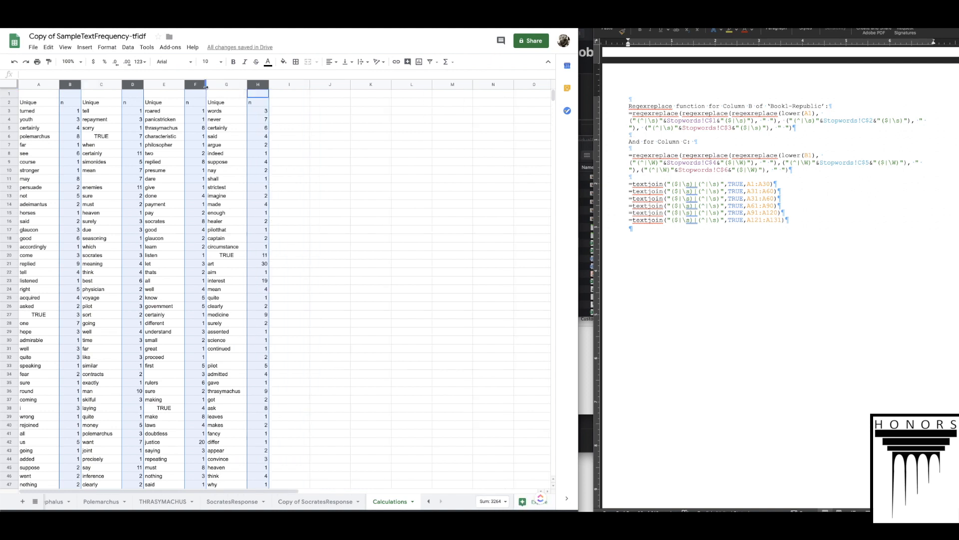
{"action": "left_click_drag", "start_coordinate": [206, 88], "coordinate": [200, 87]}
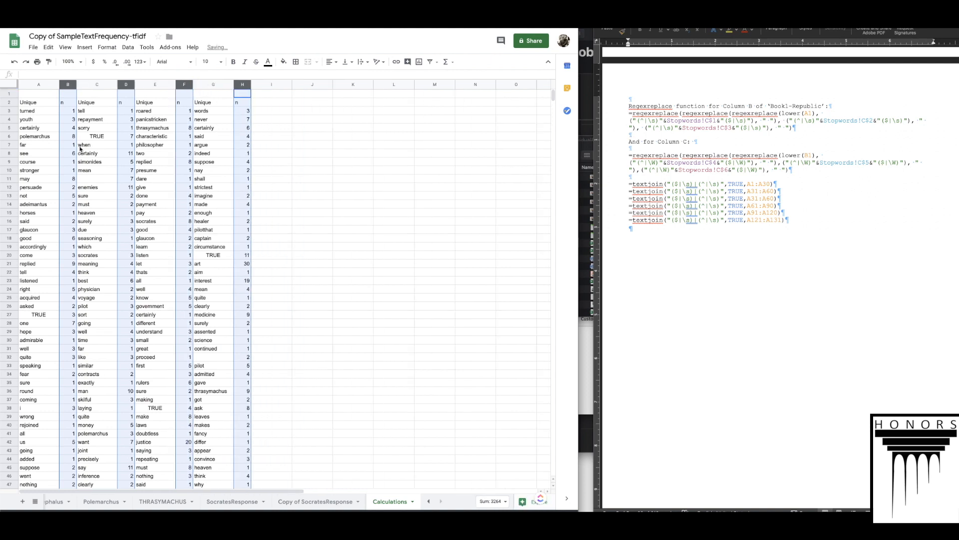
Step: Label A1 as Cephalus and B1 as Cephalus-n in the new top row
{"action": "left_click", "coordinate": [34, 96]}
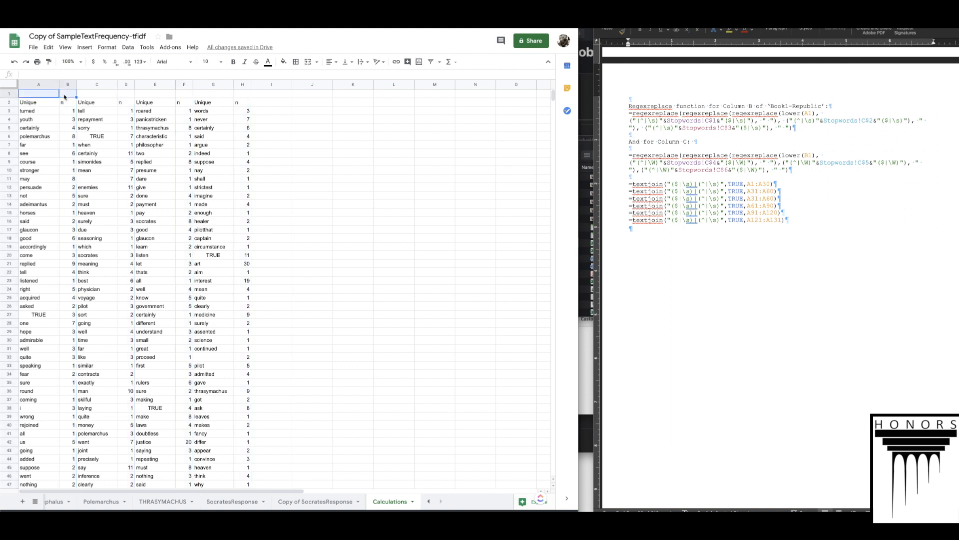
{"action": "type", "text": "Cephalus"}
{"action": "key", "text": "Tab"}
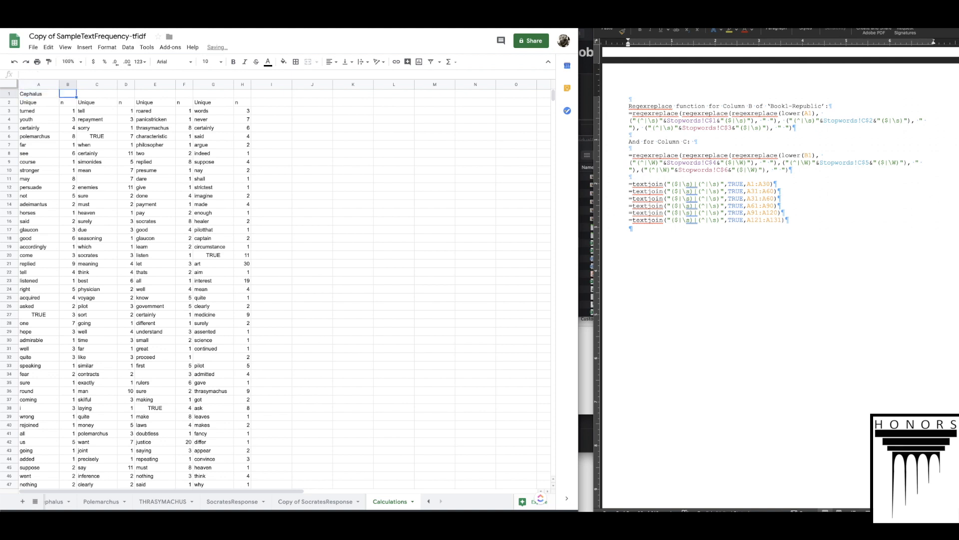
{"action": "type", "text": "Cephalus-n"}
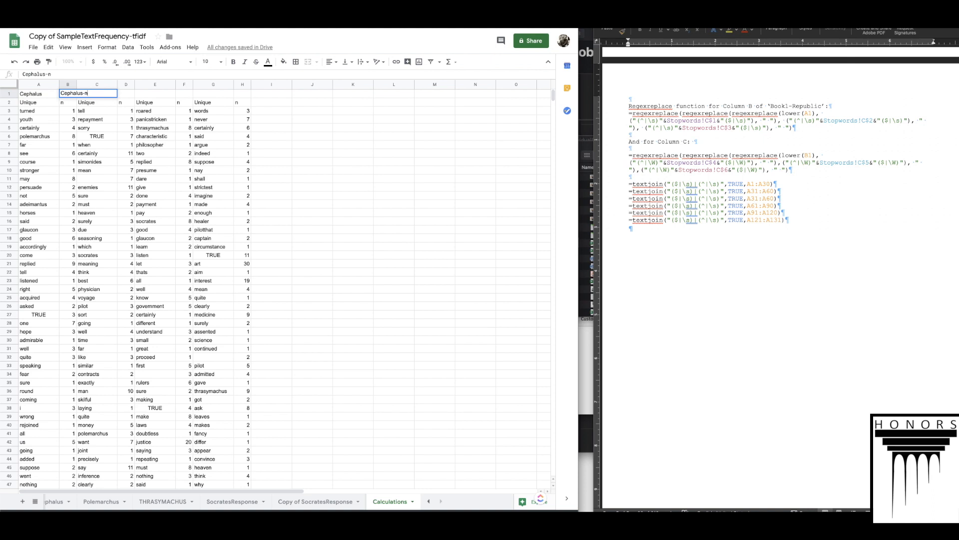
{"action": "key", "text": "Tab"}
Step: Label the Polemarchus columns in C1 and D1 as P and P-n
{"action": "type", "text": "Po"}
{"action": "key", "text": "BackSpace"}
{"action": "key", "text": "Tab"}
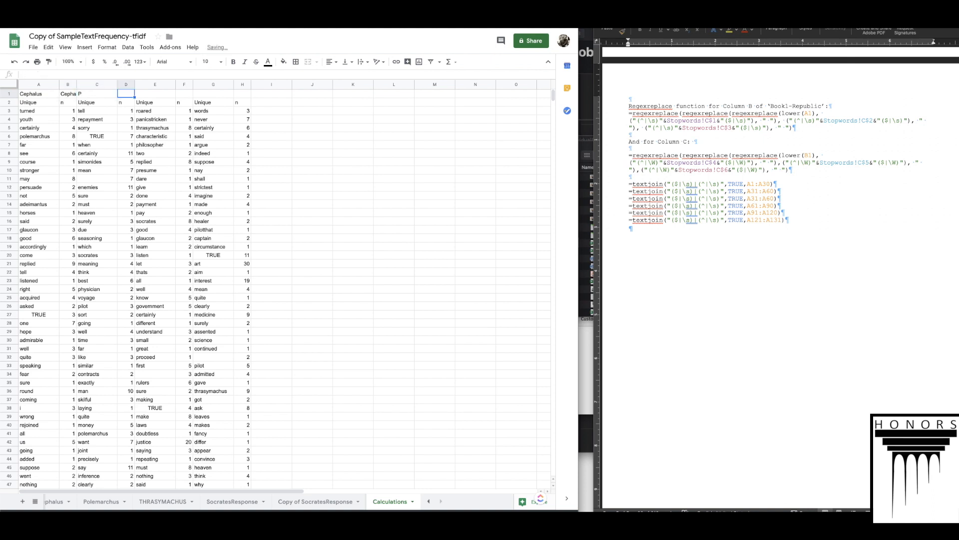
{"action": "type", "text": "P-n"}
{"action": "key", "text": "Tab"}
Step: Label the Thrasymachus columns in E1:F1 as T and T-n and the Socrates columns in G1:H1 as S and S-n
{"action": "type", "text": "Y"}
{"action": "key", "text": "Tab"}
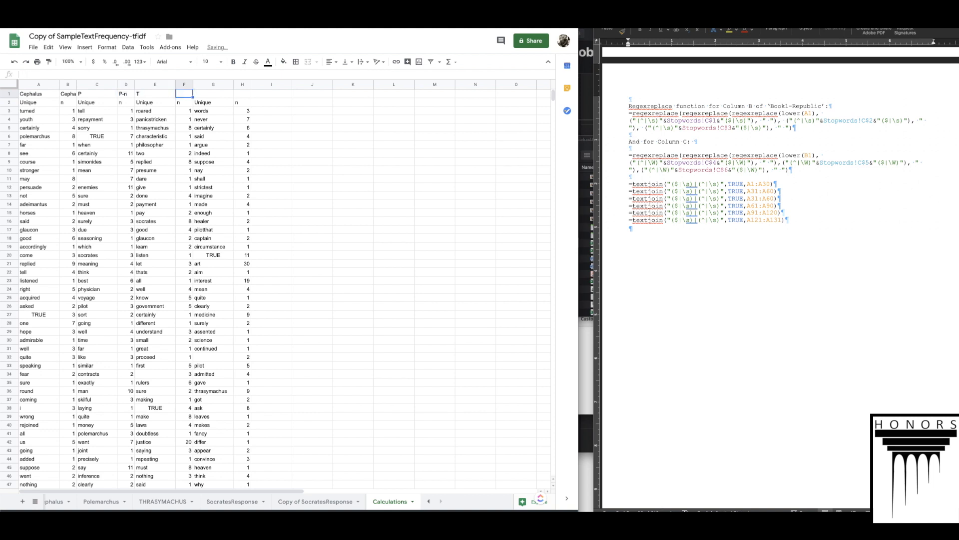
{"action": "type", "text": "T-n"}
{"action": "key", "text": "Tab"}
{"action": "type", "text": "S"}
{"action": "key", "text": "Tab"}
{"action": "type", "text": "S-"}
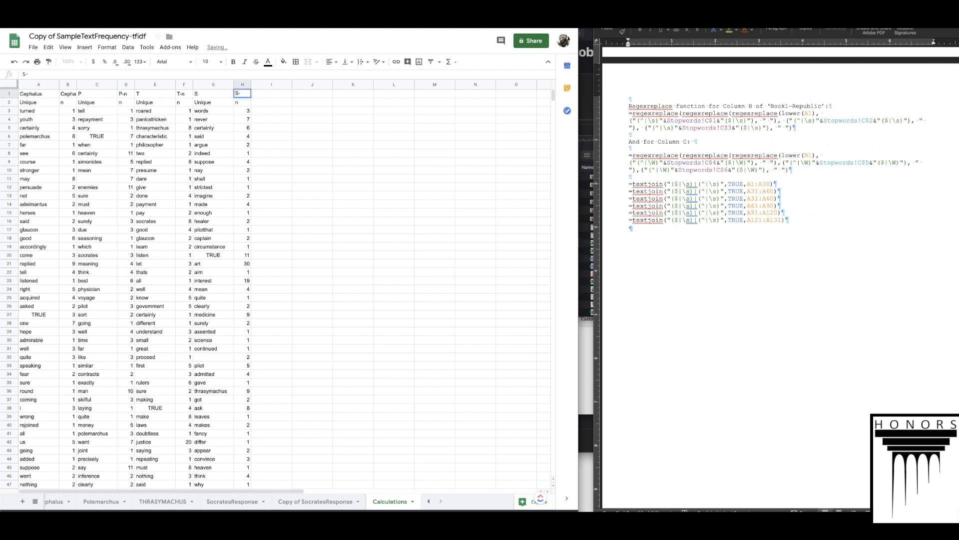
{"action": "type", "text": "n"}
Step: Shorten the Cephalus column labels in A1 and B1 to C and C-n
{"action": "key", "text": "Left"}
{"action": "key", "text": "Left"}
{"action": "key", "text": "Left"}
{"action": "key", "text": "Left"}
{"action": "key", "text": "Left"}
{"action": "key", "text": "Left"}
{"action": "key", "text": "Left"}
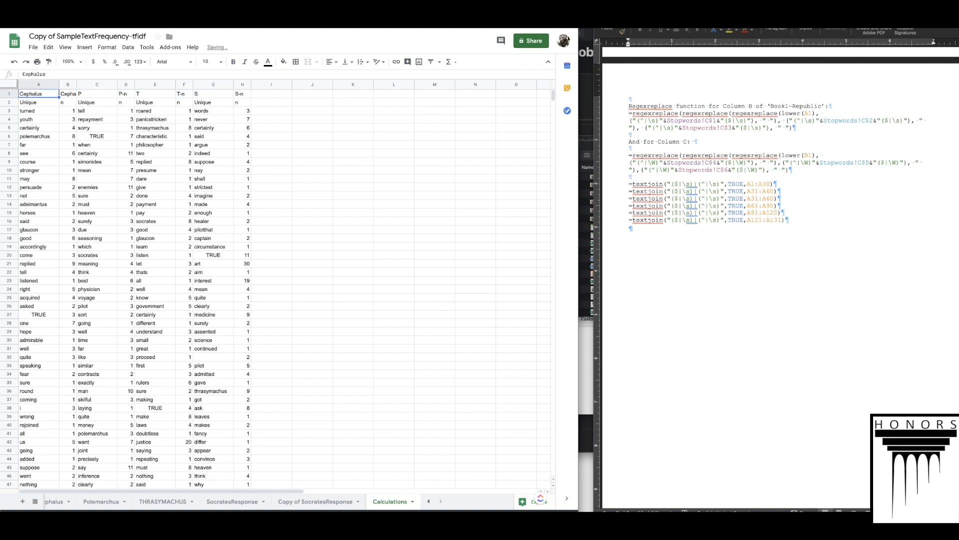
{"action": "type", "text": "C"}
{"action": "key", "text": "Tab"}
{"action": "type", "text": "C-n"}
{"action": "key", "text": "Return"}
Step: Copy the eight speaker labels in A1:H1 and select J1 as the destination
{"action": "key", "text": "Up"}
{"action": "key", "text": "Right"}
{"action": "key", "text": "Right"}
{"action": "key", "text": "Right"}
{"action": "key", "text": "Right"}
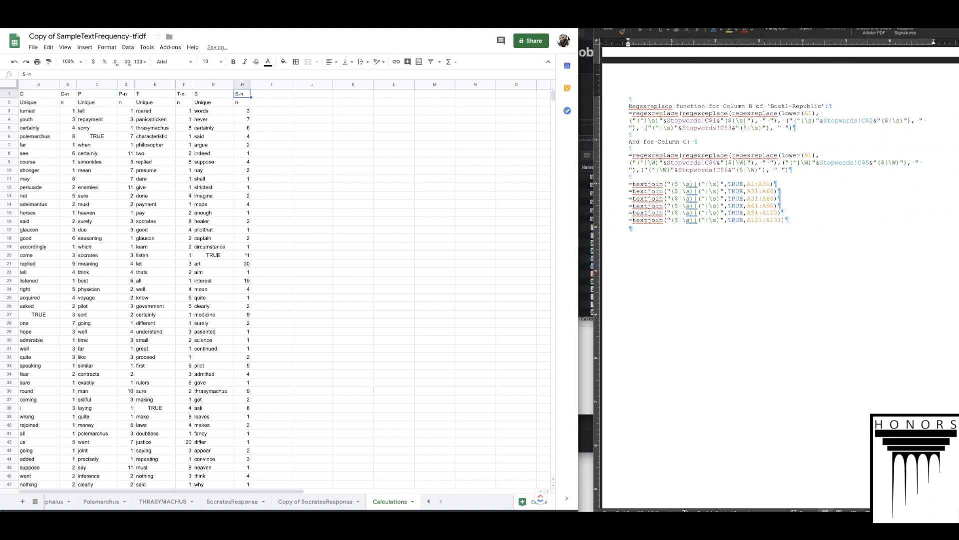
{"action": "left_click_drag", "start_coordinate": [31, 94], "coordinate": [240, 94]}
{"action": "key", "text": "ctrl+c"}
{"action": "left_click", "coordinate": [315, 94]}
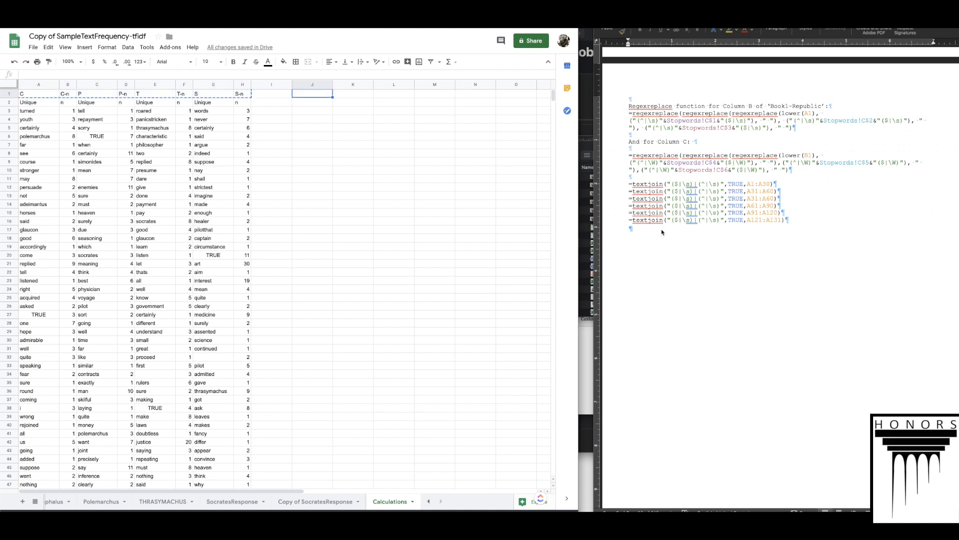
Step: Review the Word outline's numbered steps on splitting the text, term frequency and document frequency against the sheet's count columns
{"action": "scroll", "coordinate": [691, 138], "scroll_direction": "up", "scroll_amount": 15}
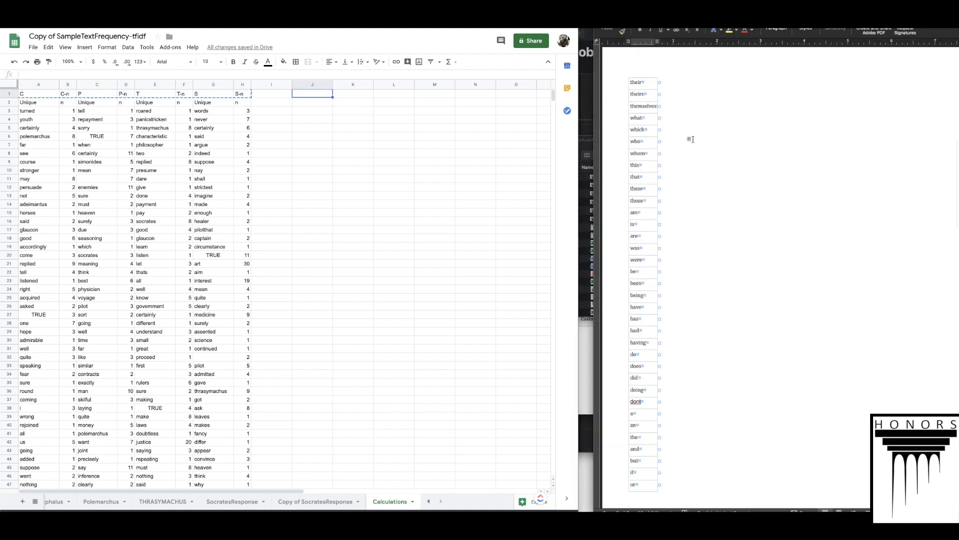
{"action": "left_click", "coordinate": [649, 148]}
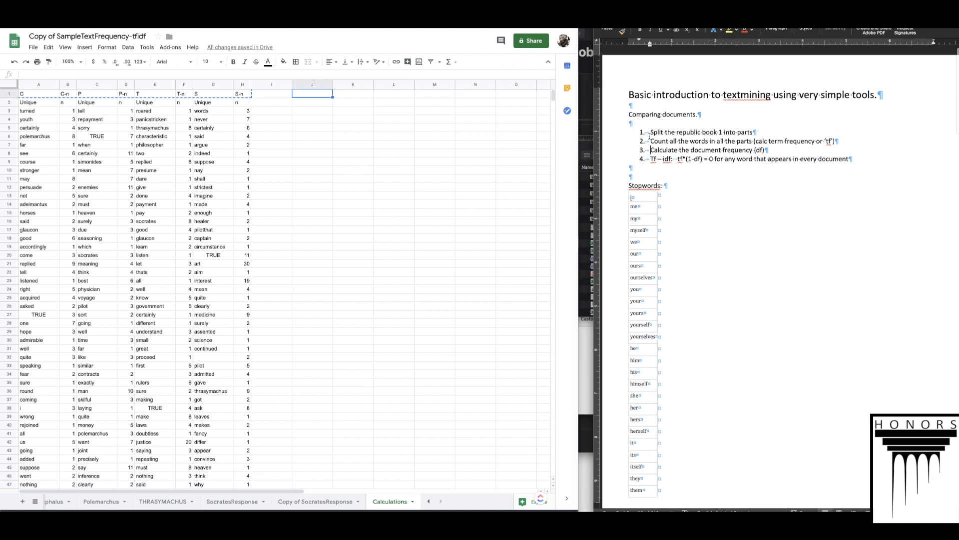
{"action": "left_click_drag", "start_coordinate": [768, 131], "coordinate": [650, 131]}
{"action": "left_click_drag", "start_coordinate": [838, 141], "coordinate": [641, 143]}
{"action": "left_click", "coordinate": [59, 105]}
{"action": "left_click", "coordinate": [66, 84]}
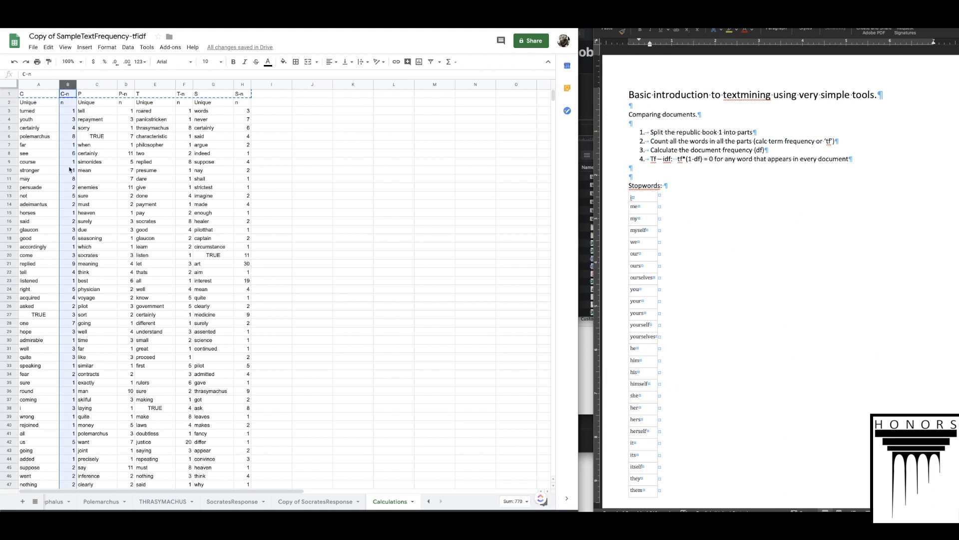
{"action": "left_click", "coordinate": [665, 150]}
{"action": "left_click_drag", "start_coordinate": [655, 150], "coordinate": [817, 151]}
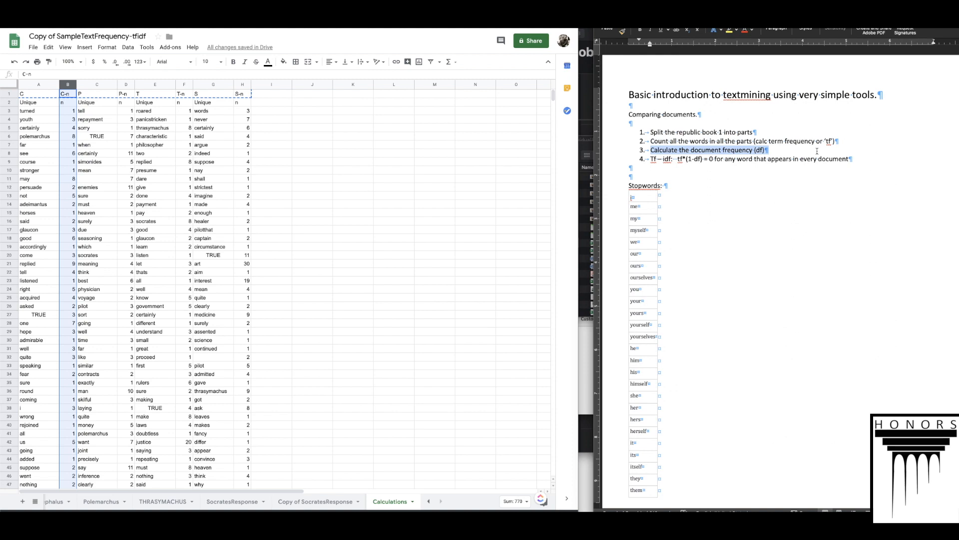
Step: Paste the copied speaker labels into row 1 starting at J1
{"action": "left_click", "coordinate": [309, 110]}
{"action": "left_click", "coordinate": [38, 113]}
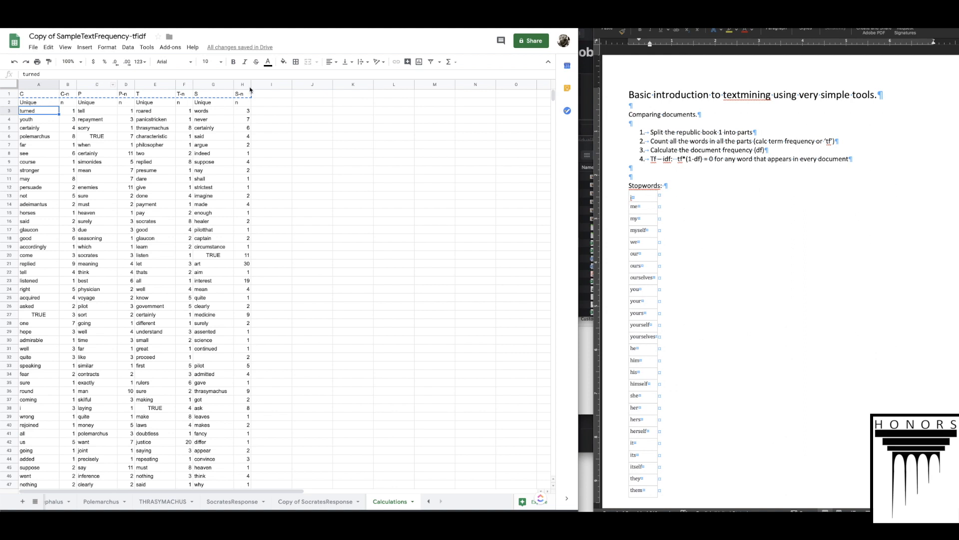
{"action": "left_click", "coordinate": [323, 95]}
{"action": "key", "text": "ctrl+v"}
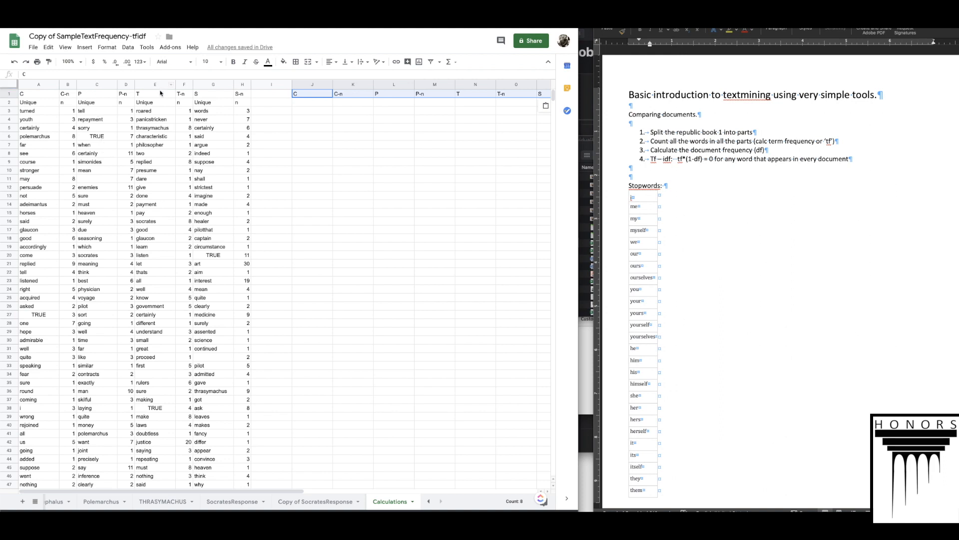
Step: Begin a COUNTIF formula in J3 under the copied C label
{"action": "left_click", "coordinate": [321, 105]}
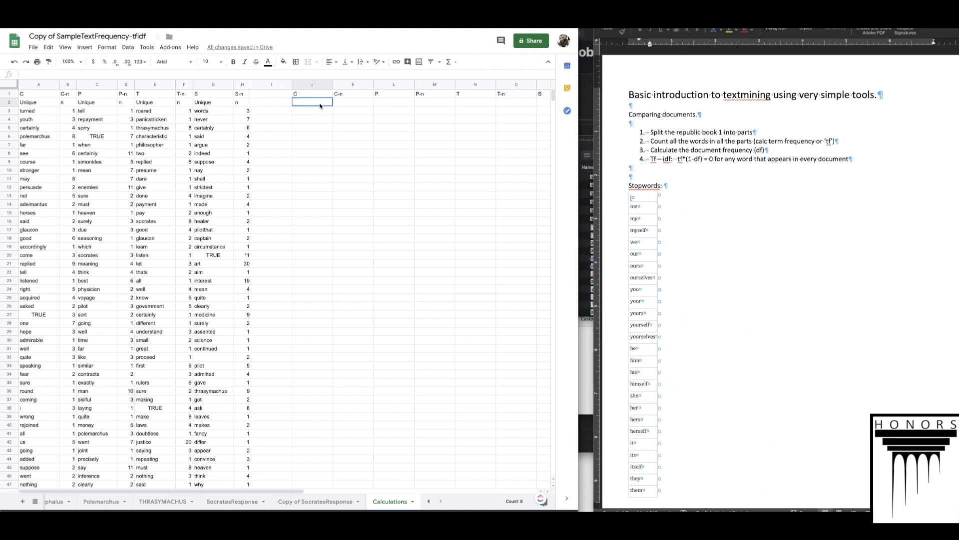
{"action": "key", "text": "Down"}
{"action": "type", "text": "=cou"}
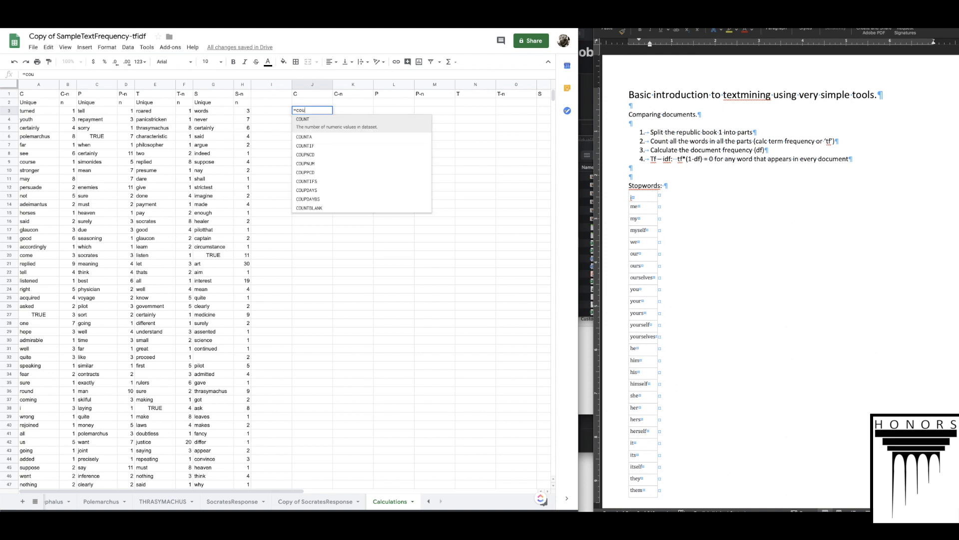
{"action": "type", "text": "ntif("}
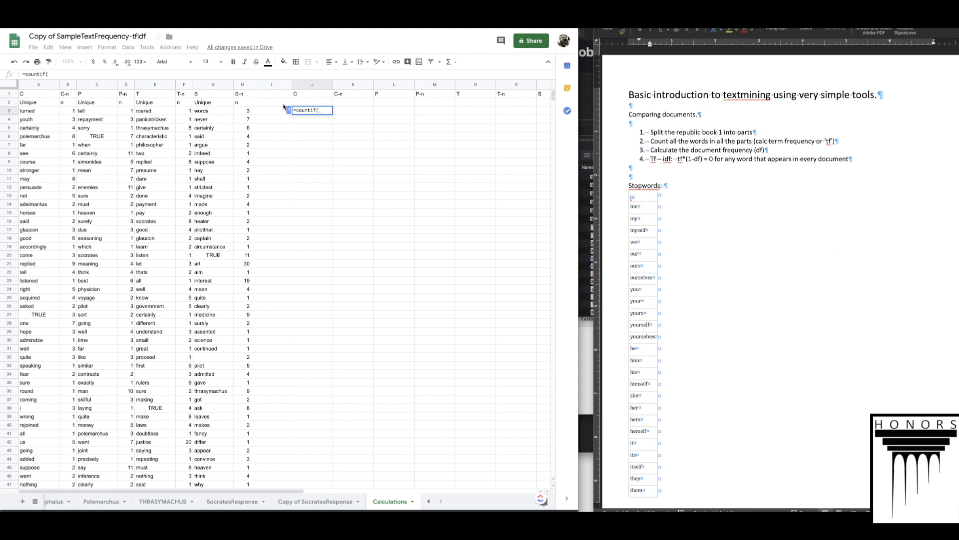
{"action": "left_click", "coordinate": [289, 110]}
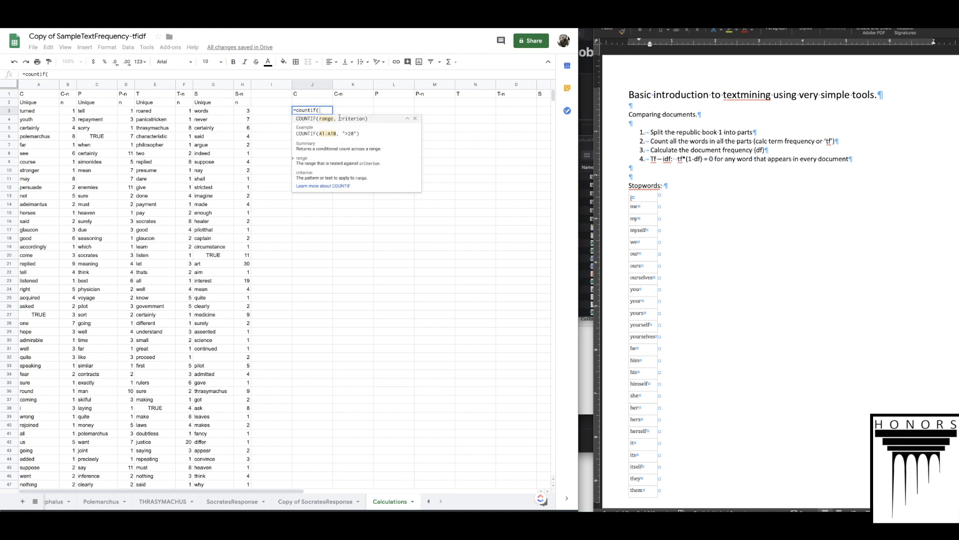
{"action": "left_click", "coordinate": [322, 110]}
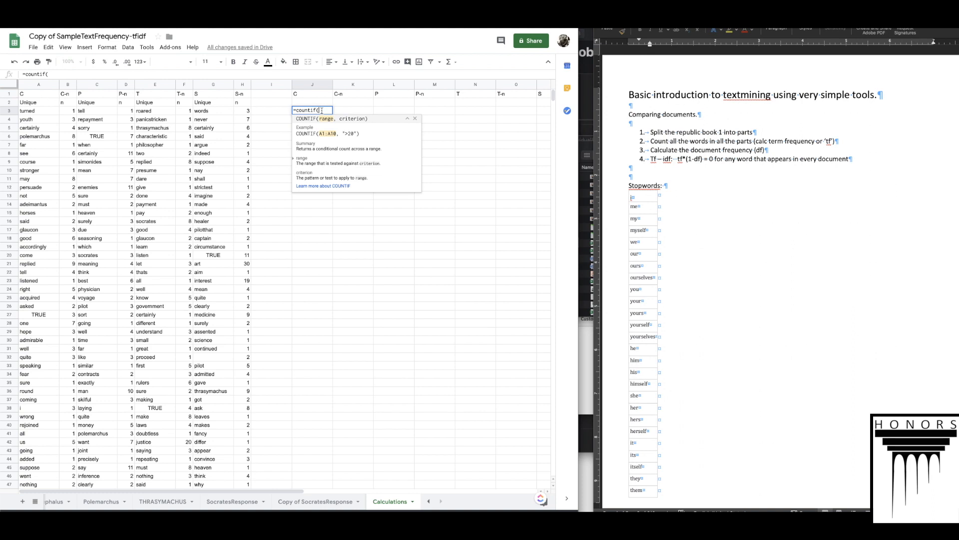
Step: Set the range of the COUNTIF in J3 to A3:H, checking that it covers the full length of all four speakers' word lists
{"action": "left_click_drag", "start_coordinate": [41, 86], "coordinate": [240, 87]}
{"action": "left_click", "coordinate": [322, 110]}
{"action": "type", "text": "3:H"}
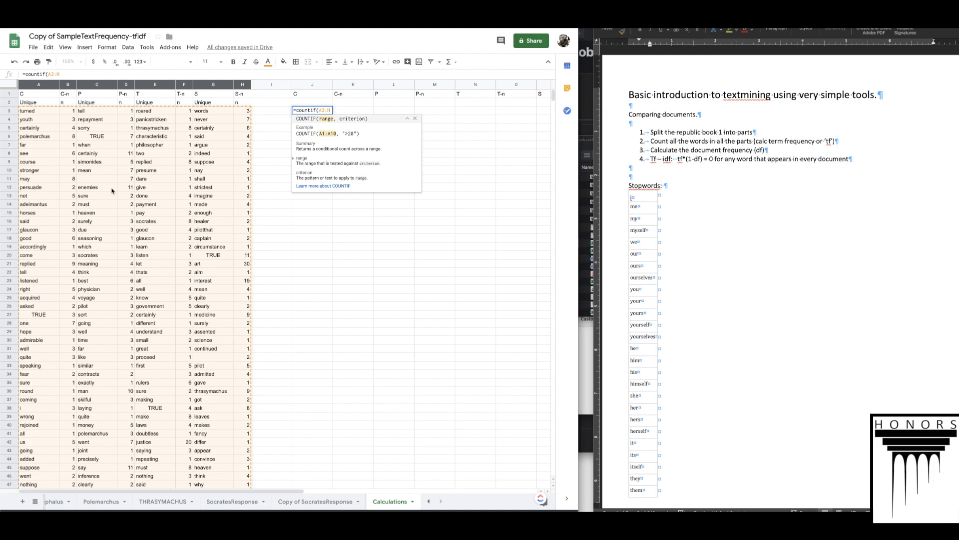
{"action": "scroll", "coordinate": [112, 190], "scroll_direction": "down", "scroll_amount": 20}
{"action": "scroll", "coordinate": [112, 190], "scroll_direction": "down", "scroll_amount": 20}
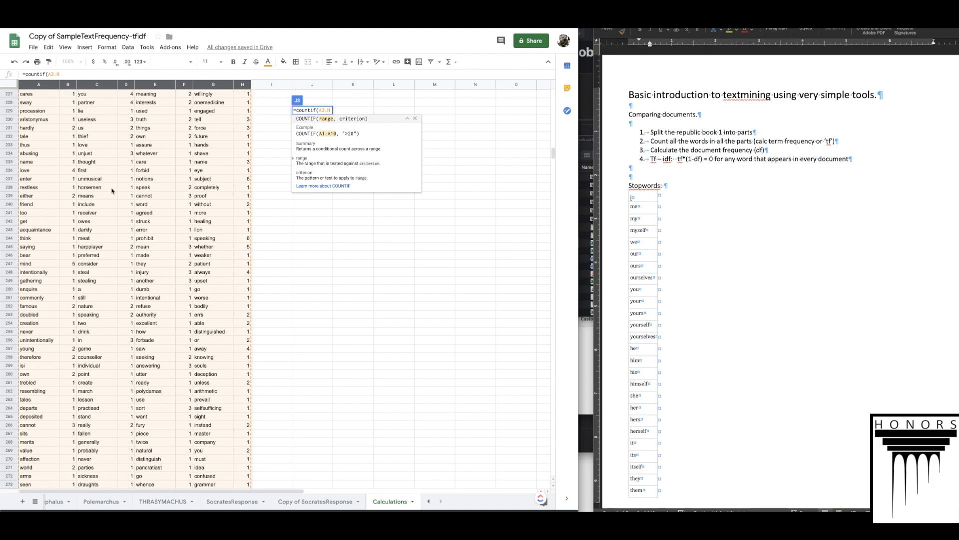
{"action": "scroll", "coordinate": [112, 190], "scroll_direction": "down", "scroll_amount": 13}
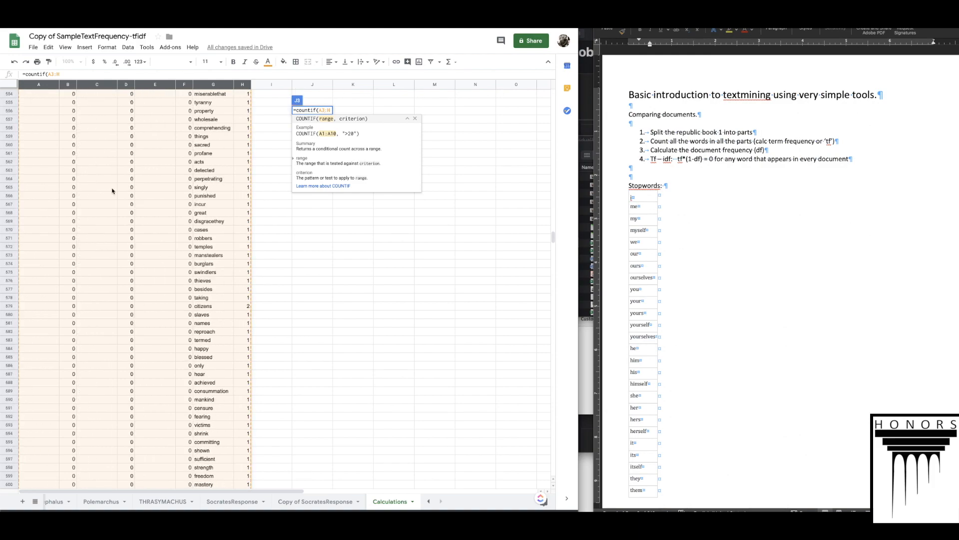
{"action": "scroll", "coordinate": [112, 190], "scroll_direction": "up", "scroll_amount": 20}
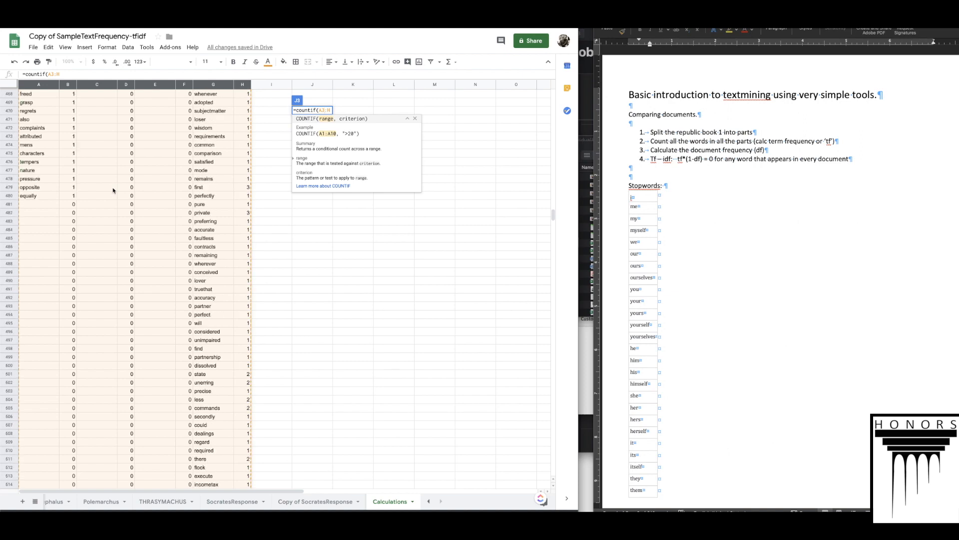
{"action": "scroll", "coordinate": [113, 191], "scroll_direction": "up", "scroll_amount": 20}
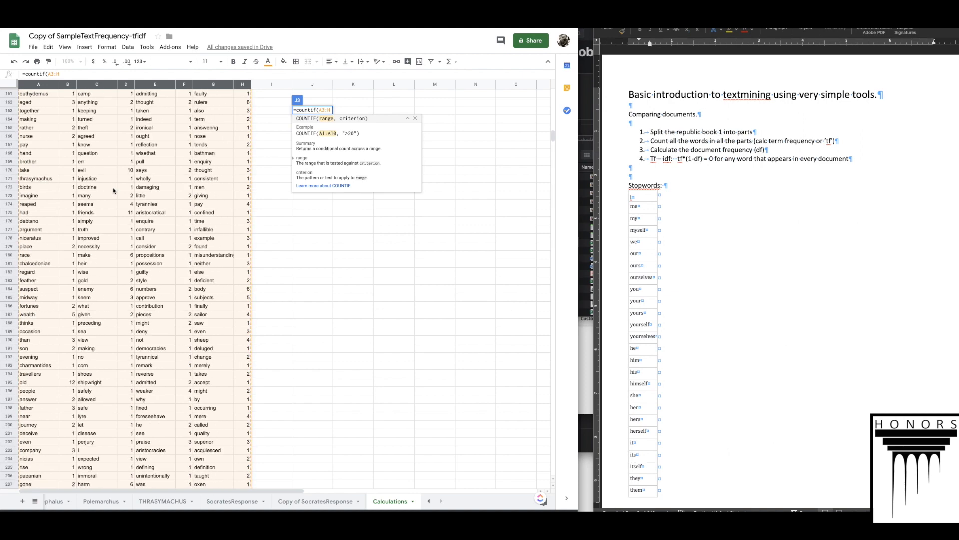
{"action": "scroll", "coordinate": [113, 192], "scroll_direction": "up", "scroll_amount": 2}
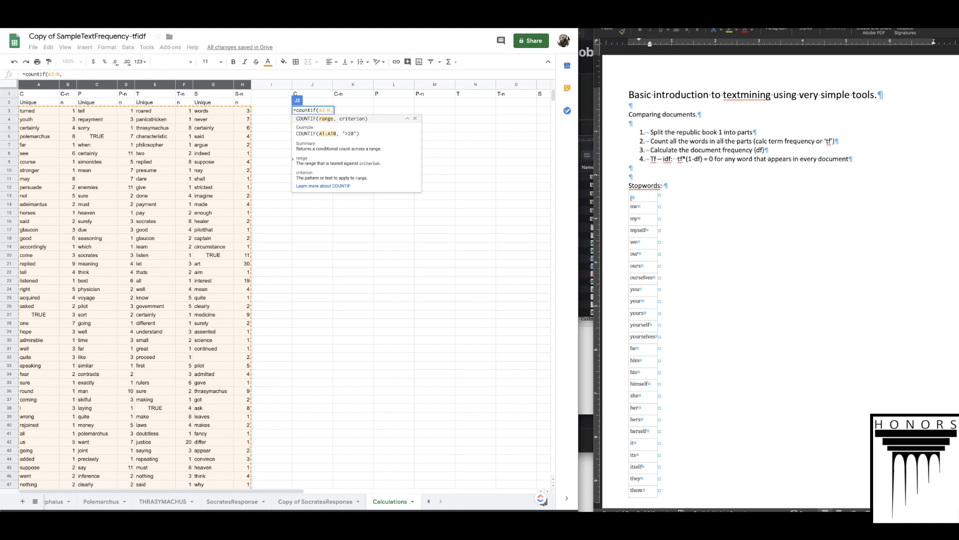
Step: Finish the COUNTIF formula in J3 with A3 as its criterion and enter it
{"action": "type", "text": ","}
{"action": "left_click", "coordinate": [31, 114]}
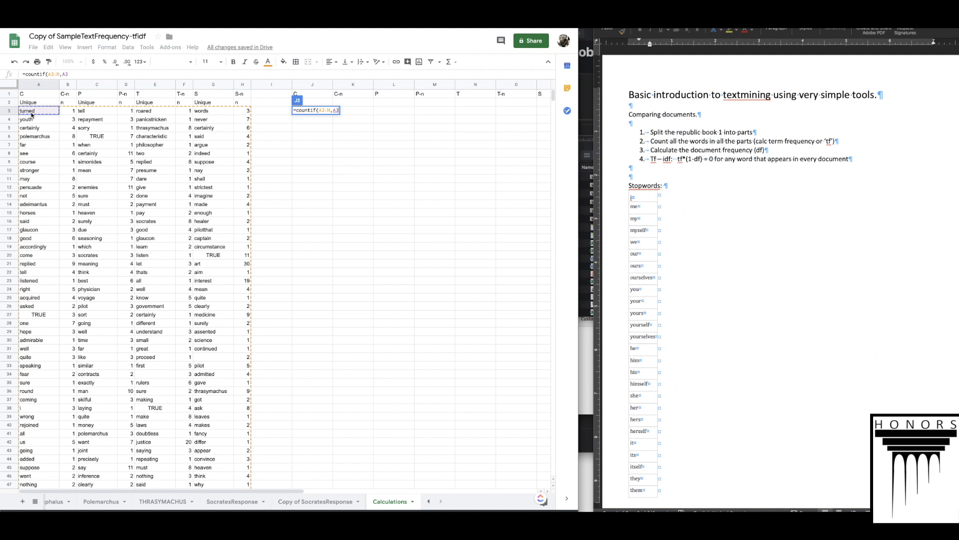
{"action": "type", "text": ")"}
{"action": "key", "text": "Return"}
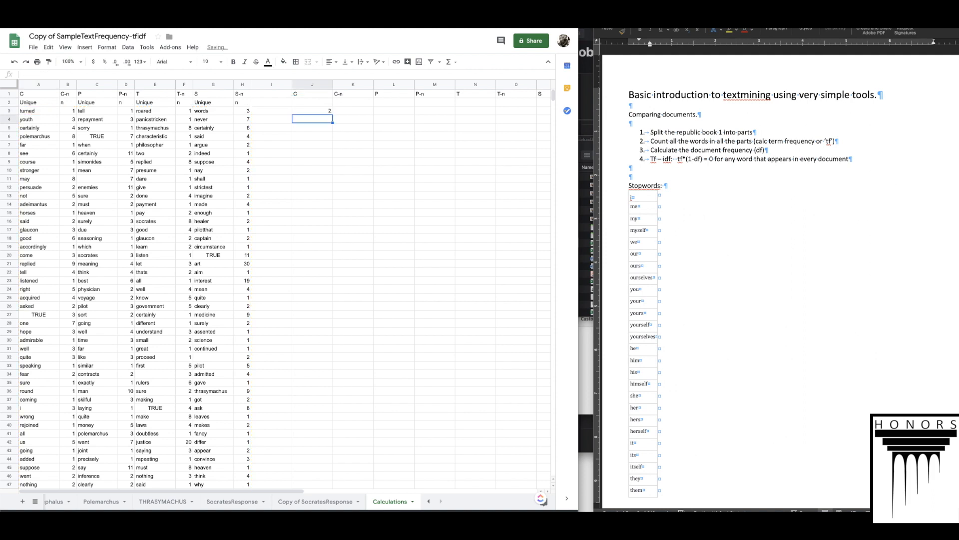
Step: Subtract 1 from the COUNTIF result in J3 so the word's own occurrence is excluded
{"action": "left_click", "coordinate": [39, 113]}
{"action": "left_click", "coordinate": [315, 94]}
{"action": "left_click", "coordinate": [322, 110]}
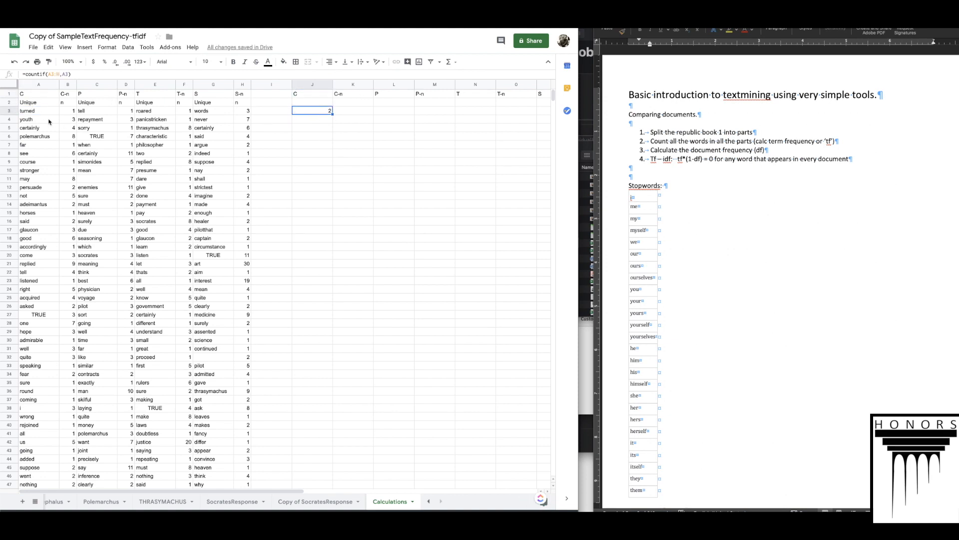
{"action": "left_click", "coordinate": [47, 113]}
{"action": "left_click", "coordinate": [306, 111]}
{"action": "left_click", "coordinate": [82, 74]}
{"action": "type", "text": "-1"}
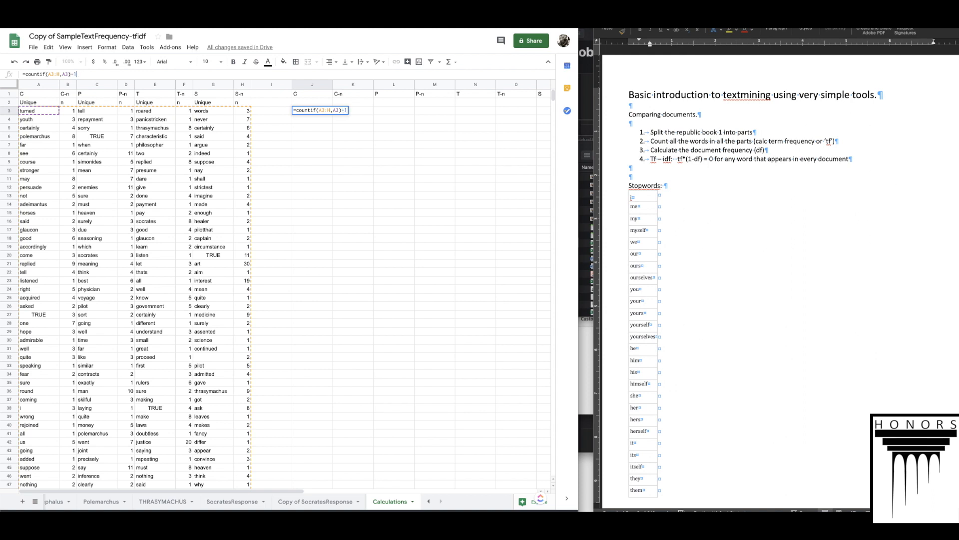
{"action": "key", "text": "Return"}
Step: Anchor the COUNTIF range in J3 as $A$3:$H, keeping the A3 criterion relative
{"action": "key", "text": "Up"}
{"action": "left_click", "coordinate": [52, 74]}
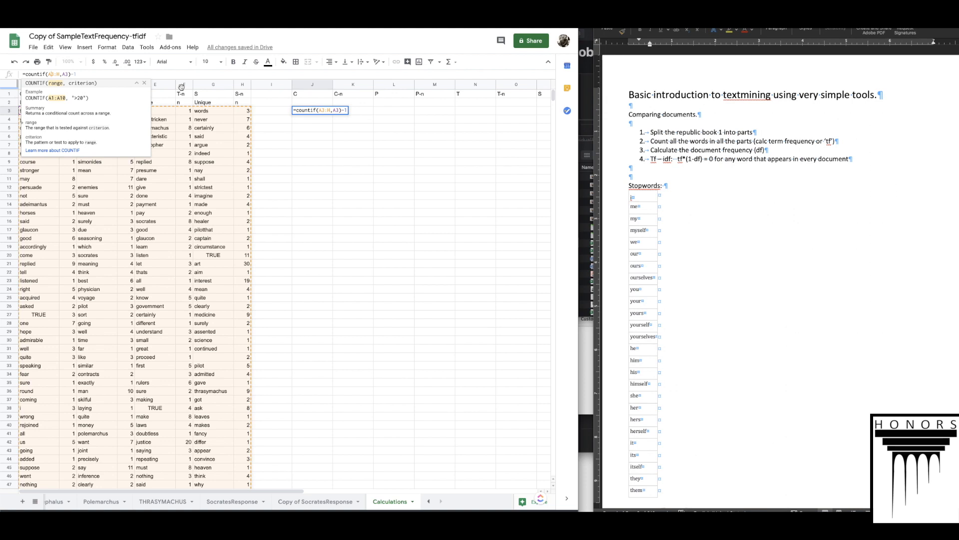
{"action": "type", "text": "$A$"}
{"action": "key", "text": "Left"}
{"action": "key", "text": "Left"}
{"action": "key", "text": "Left"}
{"action": "type", "text": "$"}
{"action": "key", "text": "Right"}
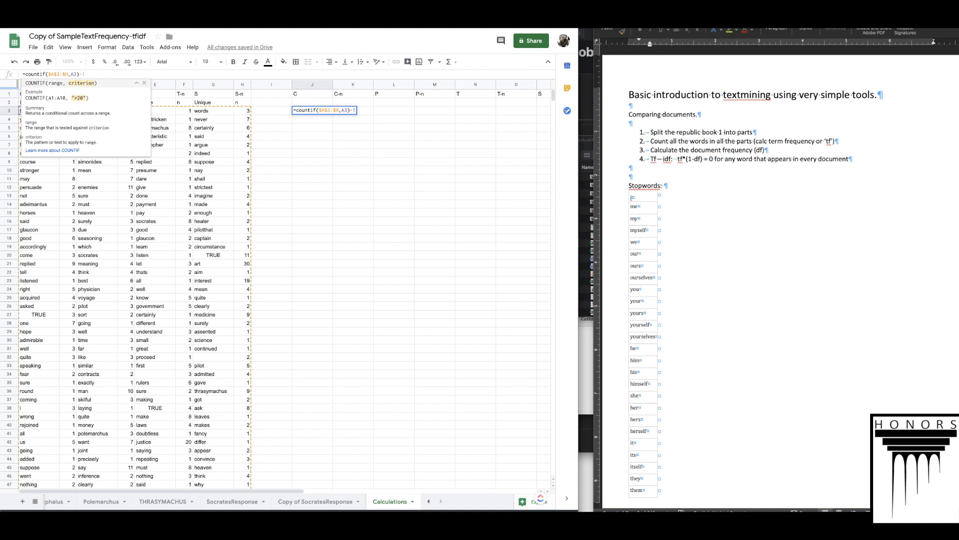
{"action": "key", "text": "Return"}
{"action": "key", "text": "Up"}
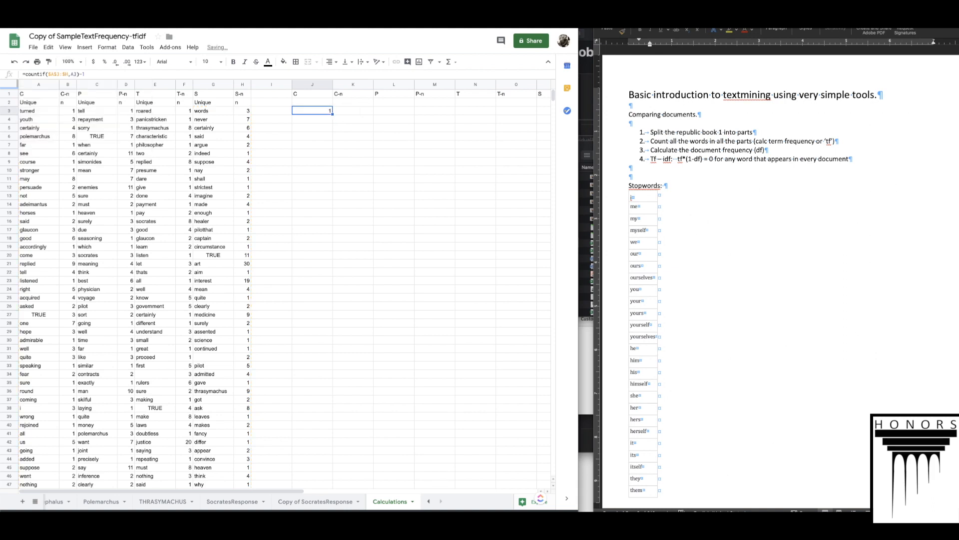
Step: Copy the COUNTIF formula from J3 into L3, N3 and P3 for the P, T and S word columns
{"action": "key", "text": "ctrl+c"}
{"action": "left_click", "coordinate": [396, 111]}
{"action": "key", "text": "ctrl+v"}
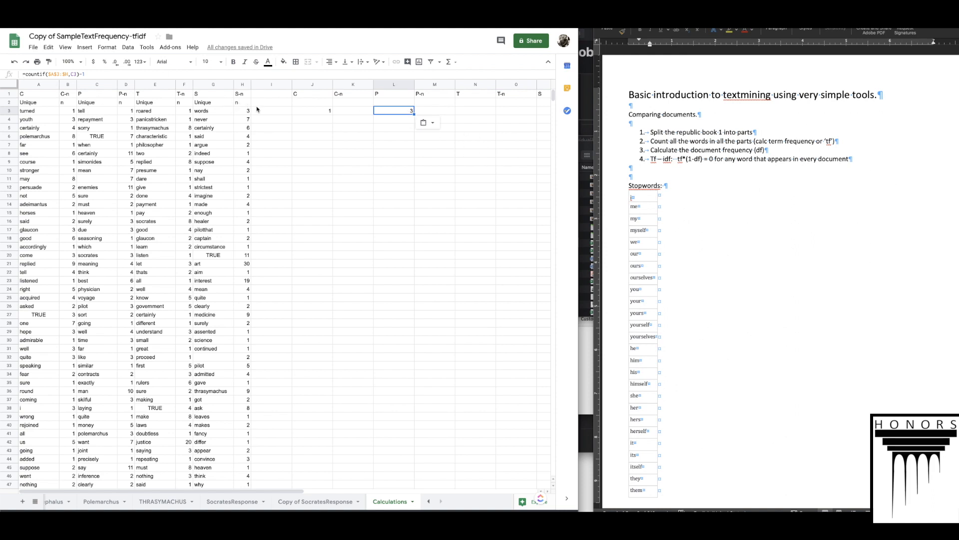
{"action": "left_click", "coordinate": [391, 116]}
{"action": "key", "text": "Right"}
{"action": "key", "text": "Right"}
{"action": "key", "text": "ctrl+v"}
{"action": "key", "text": "Right"}
{"action": "key", "text": "Right"}
{"action": "key", "text": "ctrl+v"}
Step: Enter the heading tf in K2 under C-n and check the count column B that it draws on
{"action": "key", "text": "Left"}
{"action": "key", "text": "Left"}
{"action": "key", "text": "Left"}
{"action": "key", "text": "Left"}
{"action": "key", "text": "Left"}
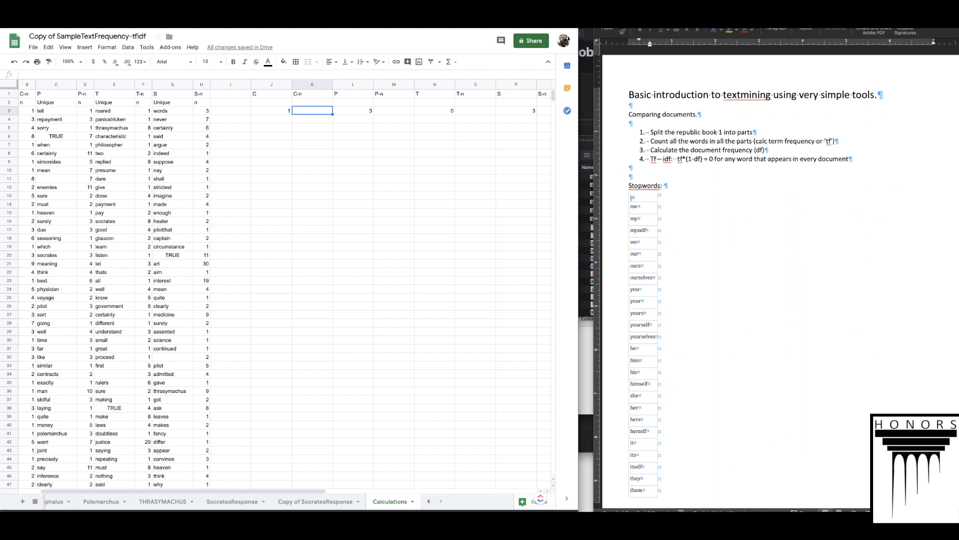
{"action": "key", "text": "Left"}
{"action": "key", "text": "Left"}
{"action": "key", "text": "Left"}
{"action": "key", "text": "Left"}
{"action": "key", "text": "Left"}
{"action": "key", "text": "Left"}
{"action": "key", "text": "Left"}
{"action": "key", "text": "Left"}
{"action": "key", "text": "Left"}
{"action": "left_click", "coordinate": [361, 113]}
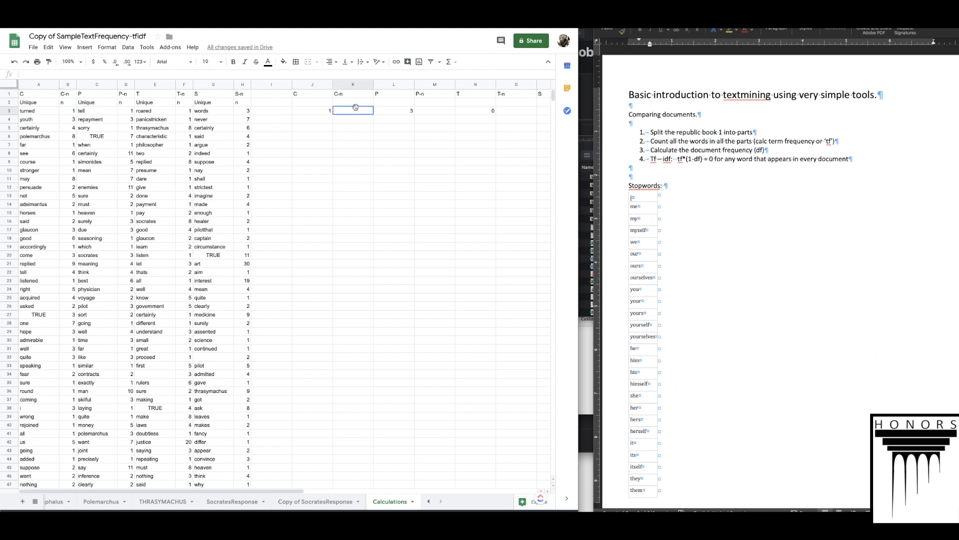
{"action": "left_click", "coordinate": [353, 101]}
{"action": "type", "text": "tf"}
{"action": "left_click_drag", "start_coordinate": [60, 84], "coordinate": [61, 85]}
{"action": "left_click", "coordinate": [69, 86]}
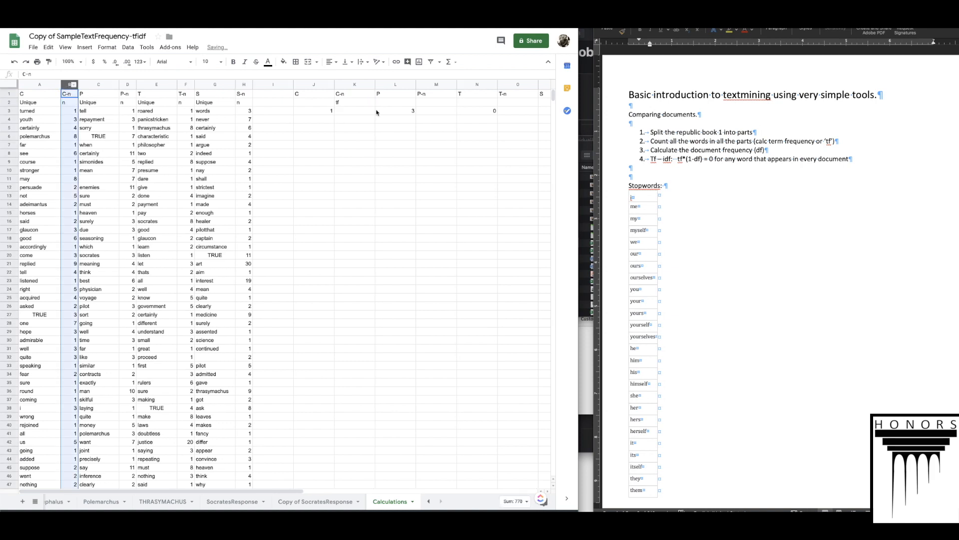
Step: Copy the tf heading from K2 into M2, O2 and Q2 under the P-n, T-n and S-n labels
{"action": "left_click", "coordinate": [357, 103]}
{"action": "key", "text": "ctrl+c"}
{"action": "key", "text": "Right"}
{"action": "key", "text": "Right"}
{"action": "key", "text": "ctrl+v"}
{"action": "key", "text": "Right"}
{"action": "key", "text": "Right"}
{"action": "key", "text": "ctrl+v"}
{"action": "key", "text": "Right"}
{"action": "key", "text": "Right"}
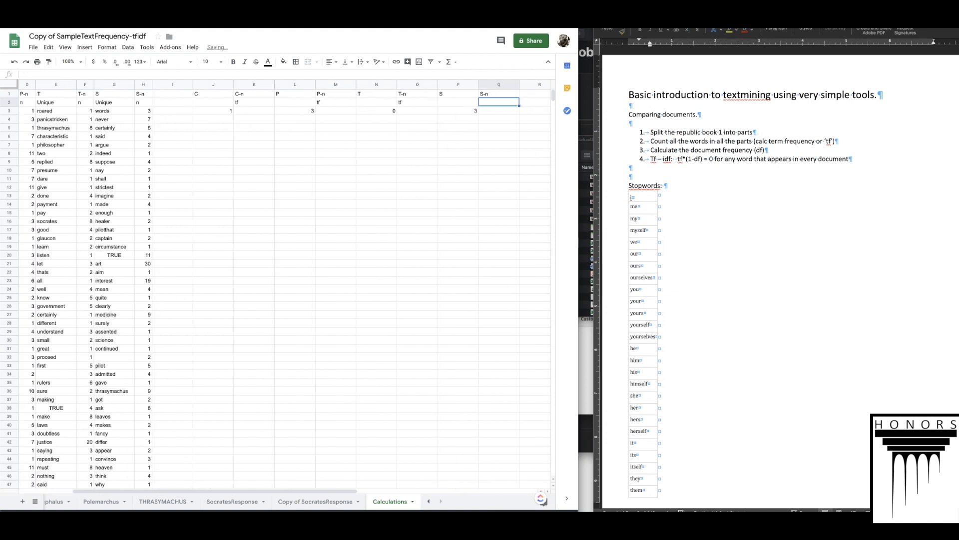
{"action": "key", "text": "ctrl+v"}
Step: Make the two heading rows bold and center their text horizontally
{"action": "key", "text": "Left"}
{"action": "key", "text": "Left"}
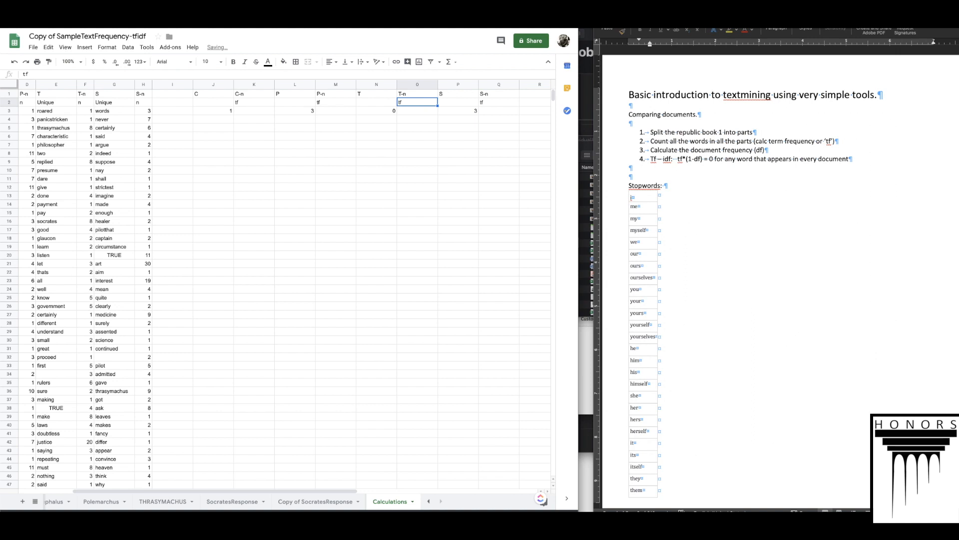
{"action": "left_click_drag", "start_coordinate": [495, 101], "coordinate": [17, 92]}
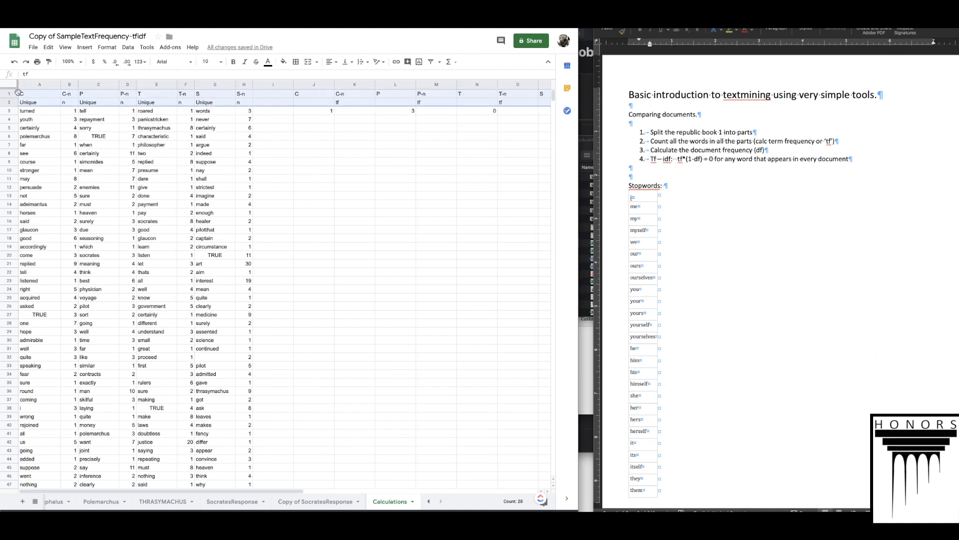
{"action": "left_click", "coordinate": [234, 61]}
{"action": "left_click", "coordinate": [331, 62]}
{"action": "left_click", "coordinate": [340, 75]}
Step: Write a term frequency formula in K3 that divides B3 by the sum of column B
{"action": "double_click", "coordinate": [367, 109]}
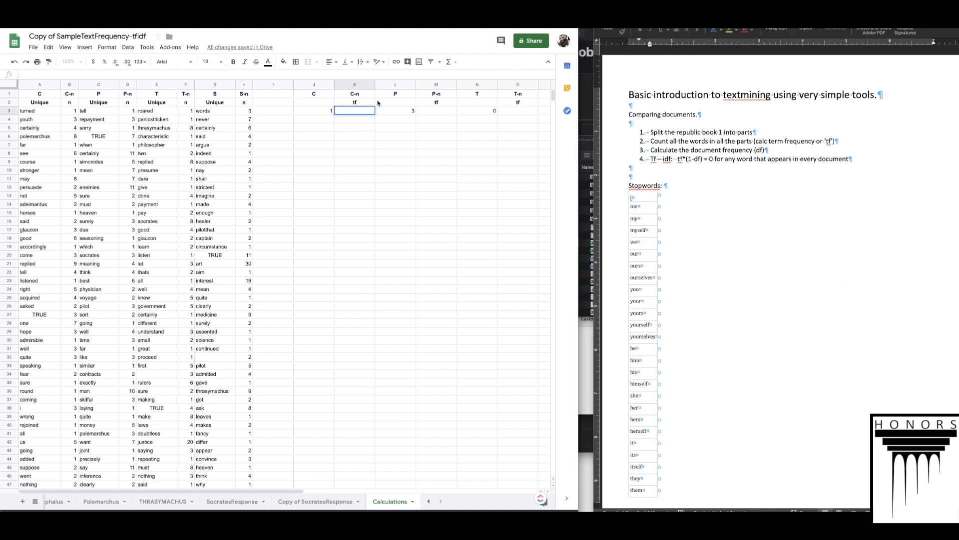
{"action": "type", "text": "="}
{"action": "left_click", "coordinate": [71, 112]}
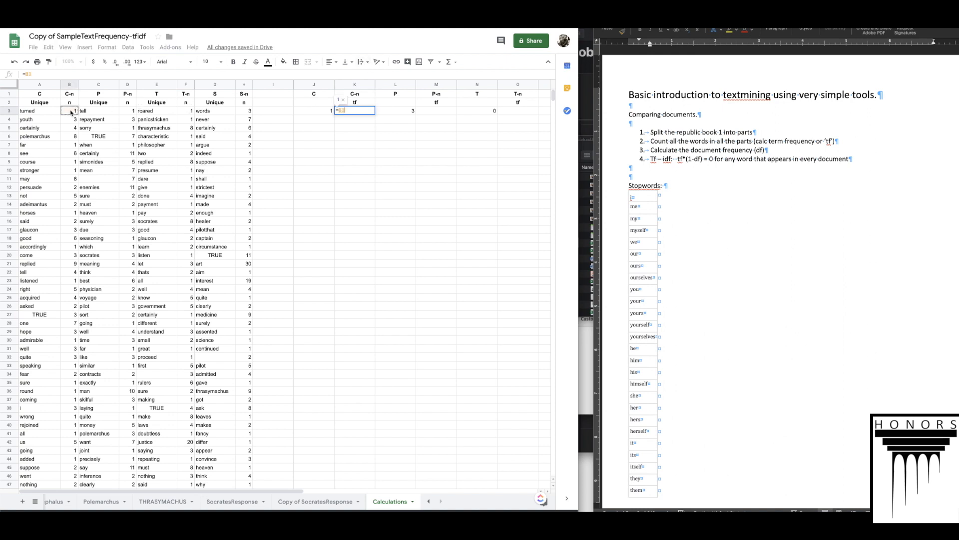
{"action": "type", "text": "/"}
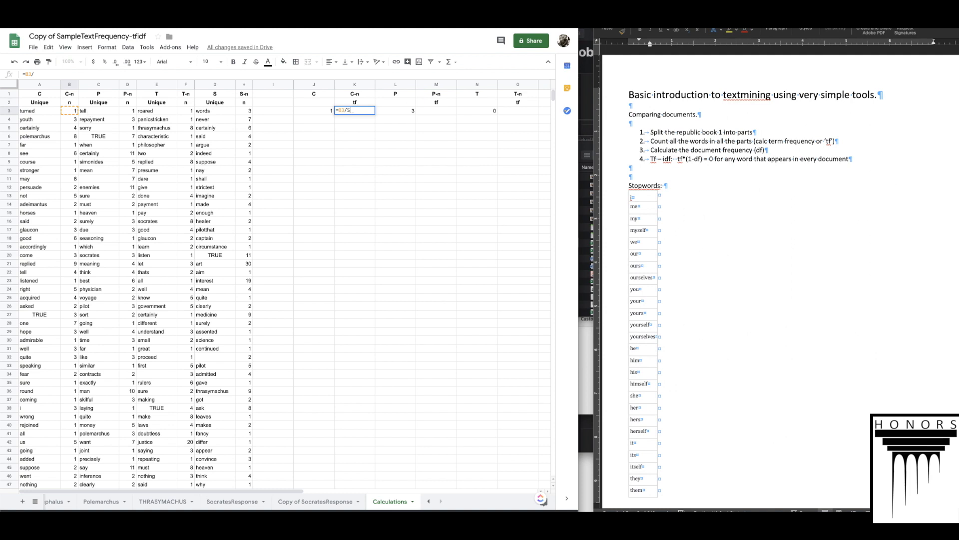
{"action": "type", "text": "SUM("}
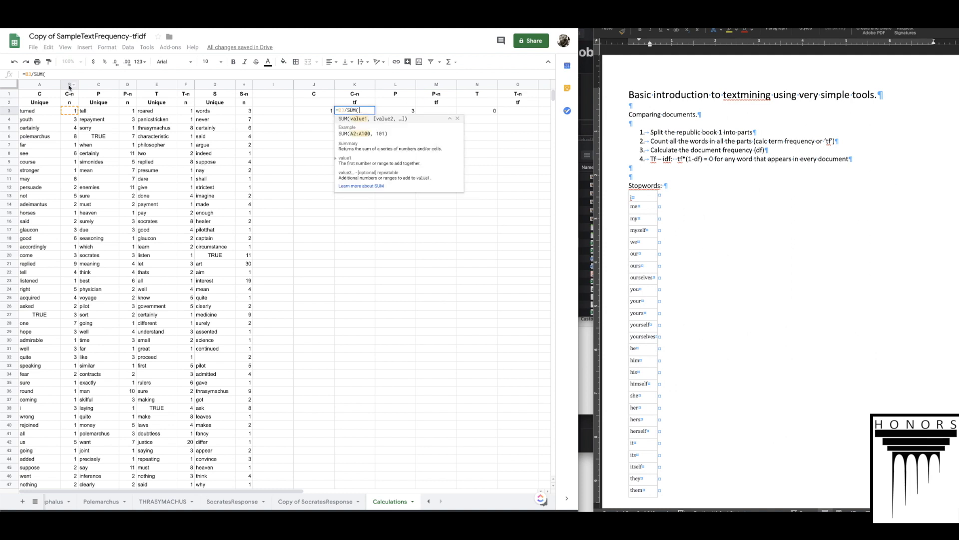
{"action": "left_click", "coordinate": [70, 84]}
{"action": "left_click", "coordinate": [39, 93]}
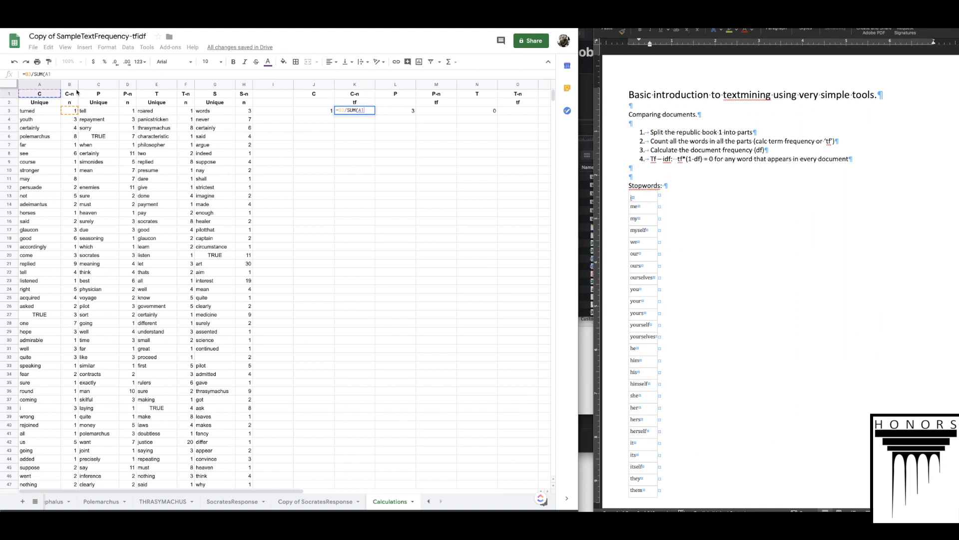
{"action": "key", "text": "BackSpace"}
{"action": "key", "text": "BackSpace"}
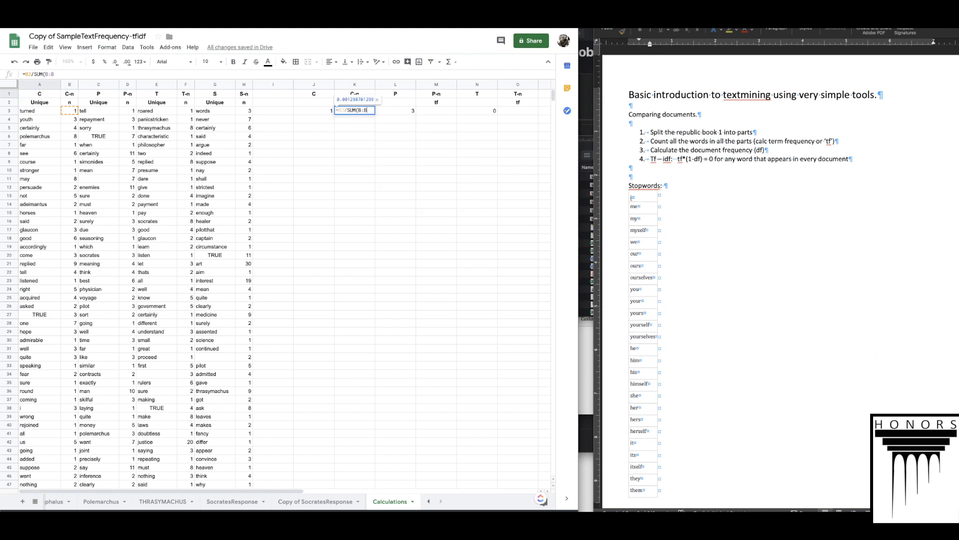
{"action": "left_click", "coordinate": [69, 84]}
{"action": "type", "text": ")"}
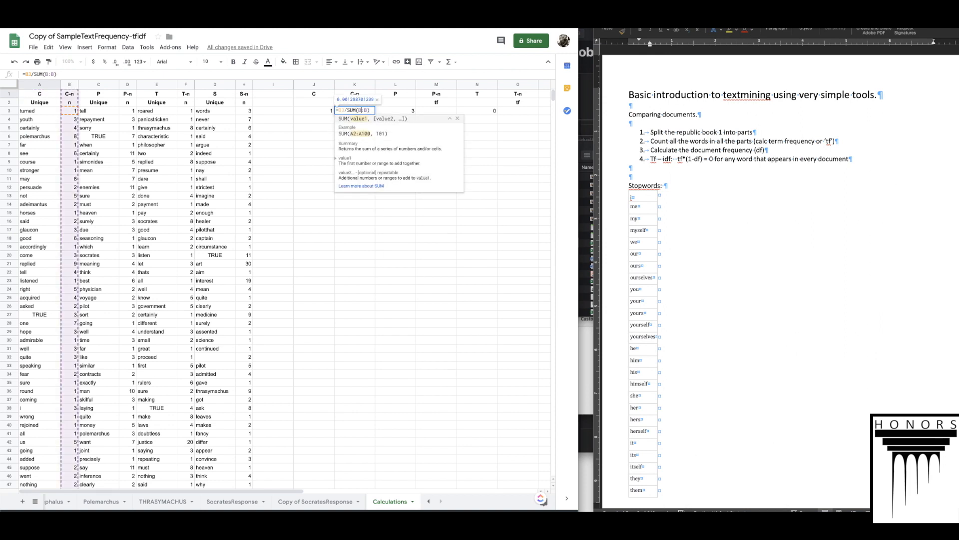
Step: Make the SUM range in K3 start at row 3, giving =B3/SUM(B3:B), and enter the formula
{"action": "key", "text": "Left"}
{"action": "key", "text": "Left"}
{"action": "key", "text": "Left"}
{"action": "type", "text": "3"}
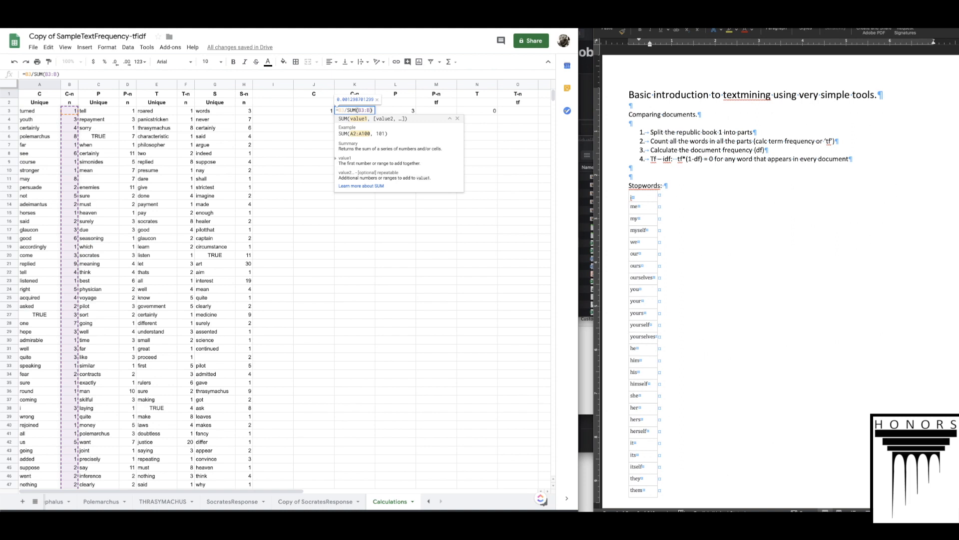
{"action": "key", "text": "ctrl+Return"}
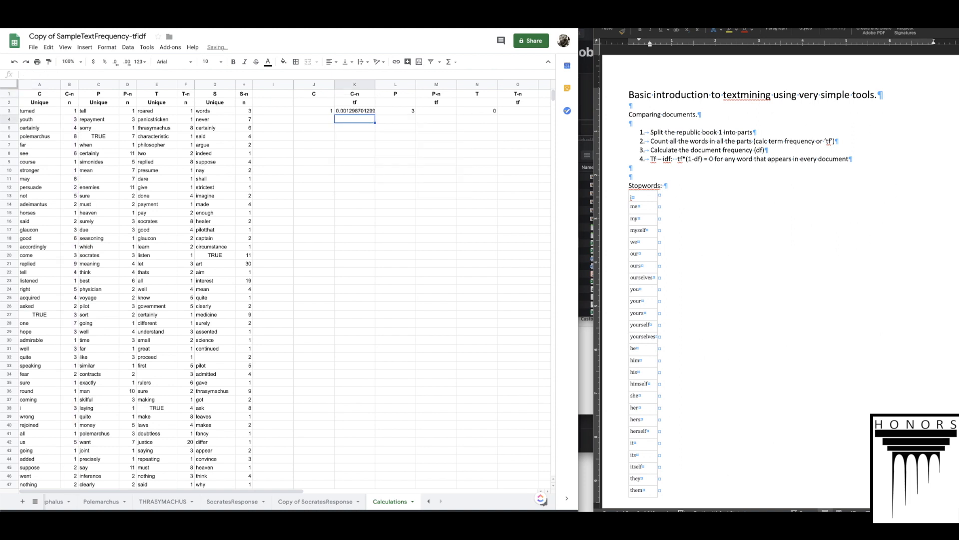
Step: Format the term frequency in K3 as a percentage
{"action": "left_click", "coordinate": [128, 47]}
{"action": "mouse_move", "coordinate": [101, 50]}
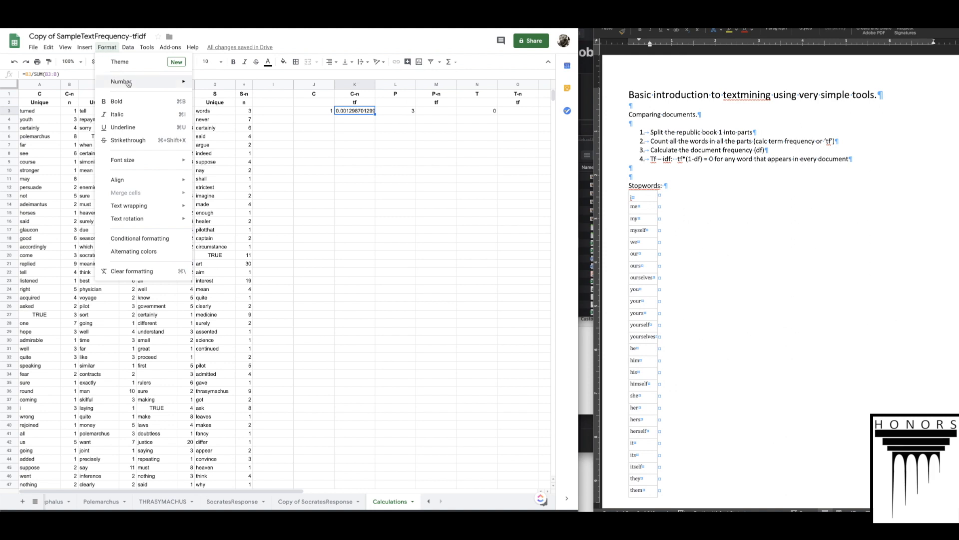
{"action": "mouse_move", "coordinate": [125, 82]}
{"action": "left_click", "coordinate": [239, 134]}
{"action": "key", "text": "ctrl+c"}
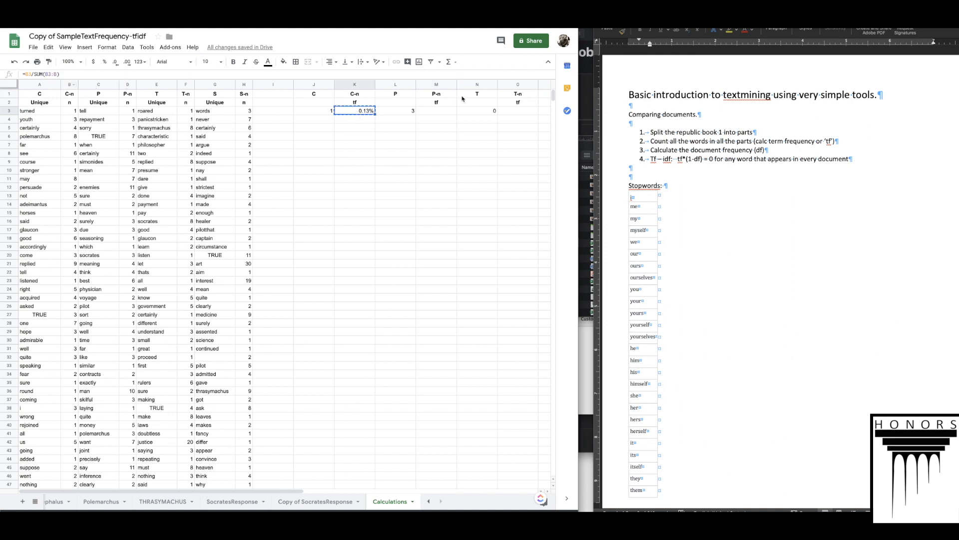
Step: Anchor the starting row of the SUM range in K3 so the formula reads =B3/SUM(B$3:B)
{"action": "left_click", "coordinate": [47, 74]}
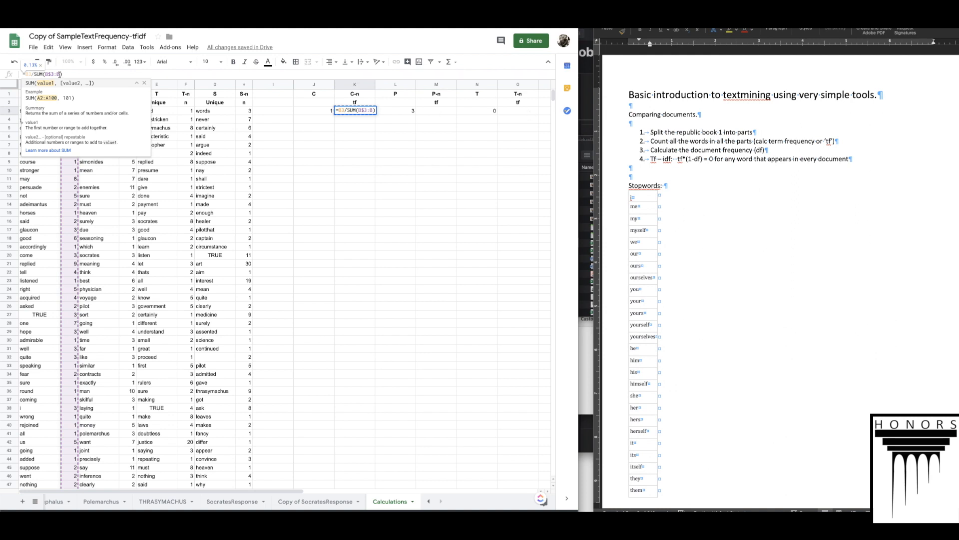
{"action": "left_click_drag", "start_coordinate": [58, 74], "coordinate": [46, 74]}
{"action": "key", "text": "Return"}
{"action": "key", "text": "Up"}
Step: Copy the term frequency formula from K3 into M3, O3 and Q3 for the other three speakers
{"action": "key", "text": "super+c"}
{"action": "key", "text": "Right"}
{"action": "key", "text": "Right"}
{"action": "key", "text": "super+v"}
{"action": "key", "text": "Right"}
{"action": "key", "text": "Right"}
{"action": "key", "text": "super+v"}
{"action": "key", "text": "Right"}
{"action": "key", "text": "Right"}
{"action": "key", "text": "super+v"}
Step: Check that the pasted tf formulas in M3 and O3 reference their own speakers' count columns
{"action": "left_click", "coordinate": [330, 114]}
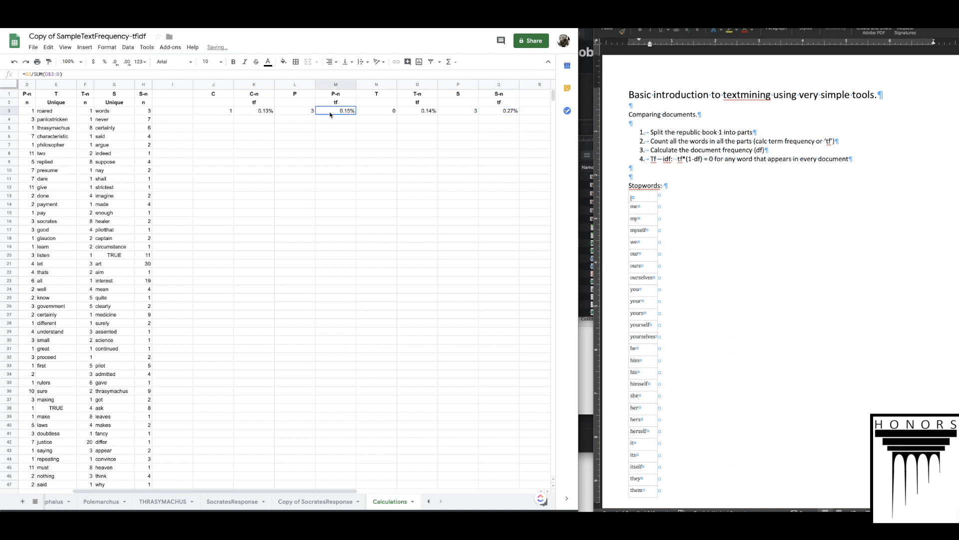
{"action": "left_click", "coordinate": [75, 72]}
{"action": "scroll", "coordinate": [151, 127], "scroll_direction": "left", "scroll_amount": 3}
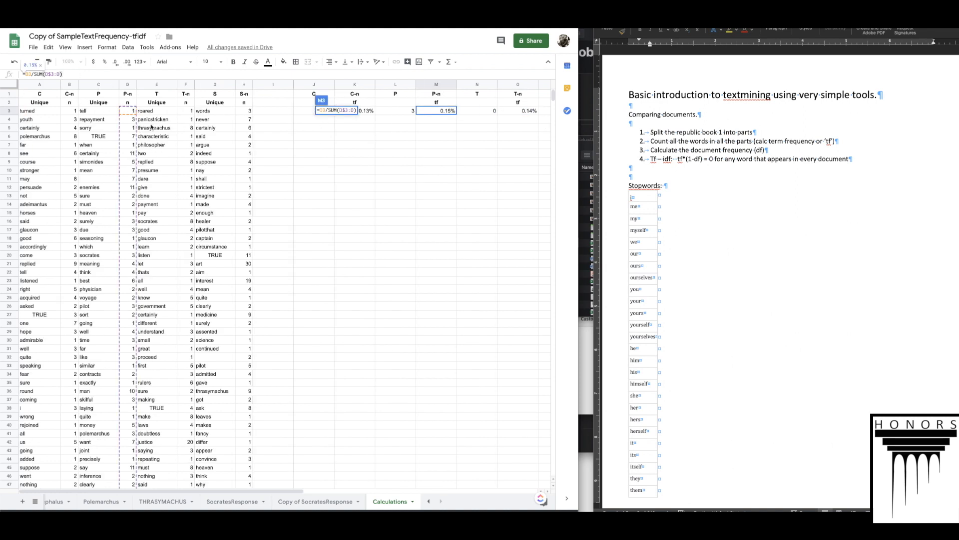
{"action": "left_click", "coordinate": [519, 111]}
{"action": "left_click", "coordinate": [108, 78]}
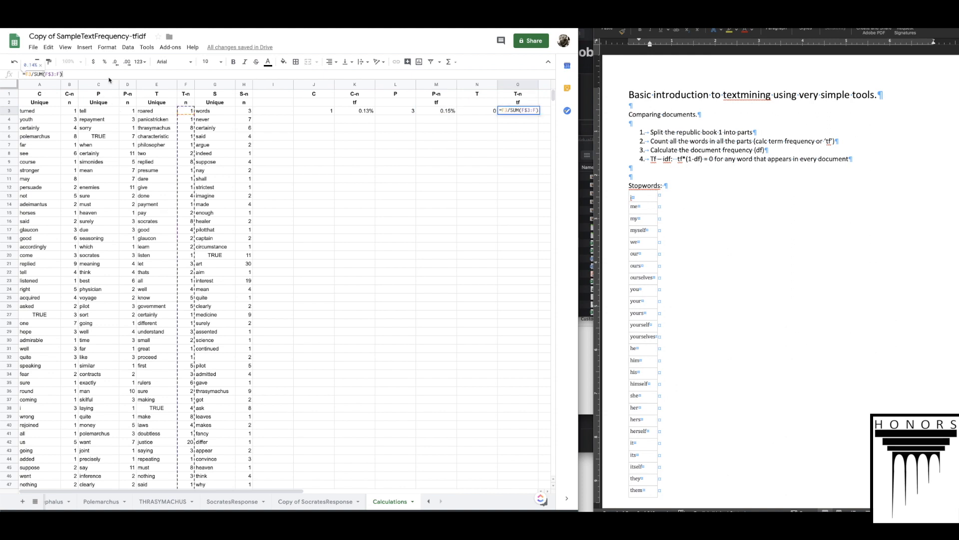
Step: Check that the tf formula in Q3 references its own speaker's count column
{"action": "key", "text": "Escape"}
{"action": "scroll", "coordinate": [450, 109], "scroll_direction": "right", "scroll_amount": 3}
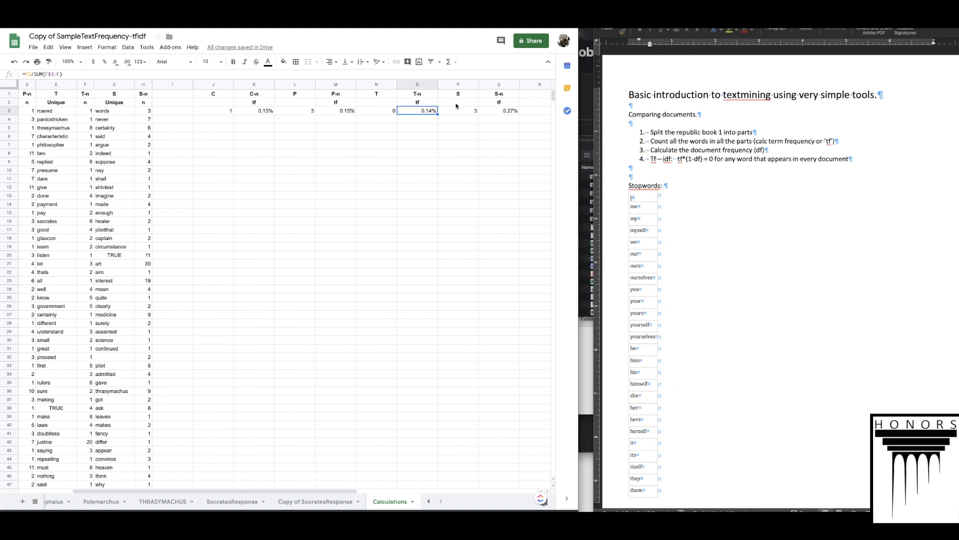
{"action": "left_click", "coordinate": [492, 112]}
{"action": "left_click", "coordinate": [80, 75]}
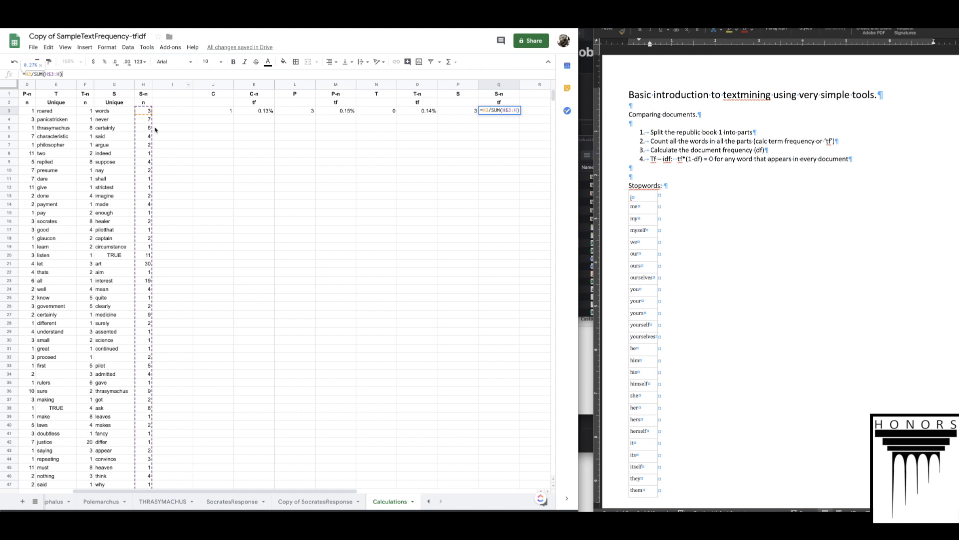
{"action": "key", "text": "Escape"}
Step: Copy the document count and term frequency formulas in J3:Q3 down through row 601
{"action": "key", "text": "Left"}
{"action": "key", "text": "Left"}
{"action": "key", "text": "Left"}
{"action": "key", "text": "Left"}
{"action": "key", "text": "Left"}
{"action": "key", "text": "Left"}
{"action": "key", "text": "Left"}
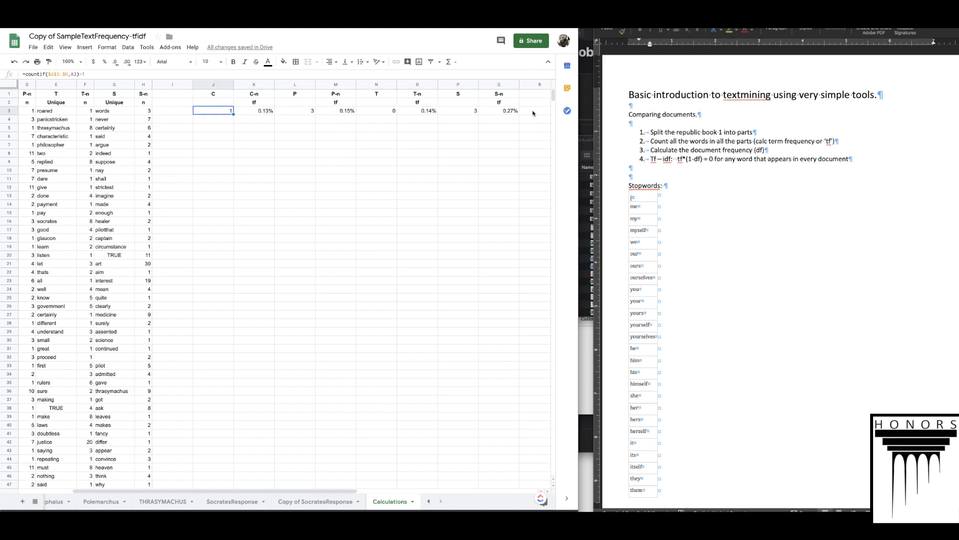
{"action": "key", "text": "ctrl+shift+Right"}
{"action": "key", "text": "ctrl+c"}
{"action": "scroll", "coordinate": [278, 151], "scroll_direction": "down", "scroll_amount": 20}
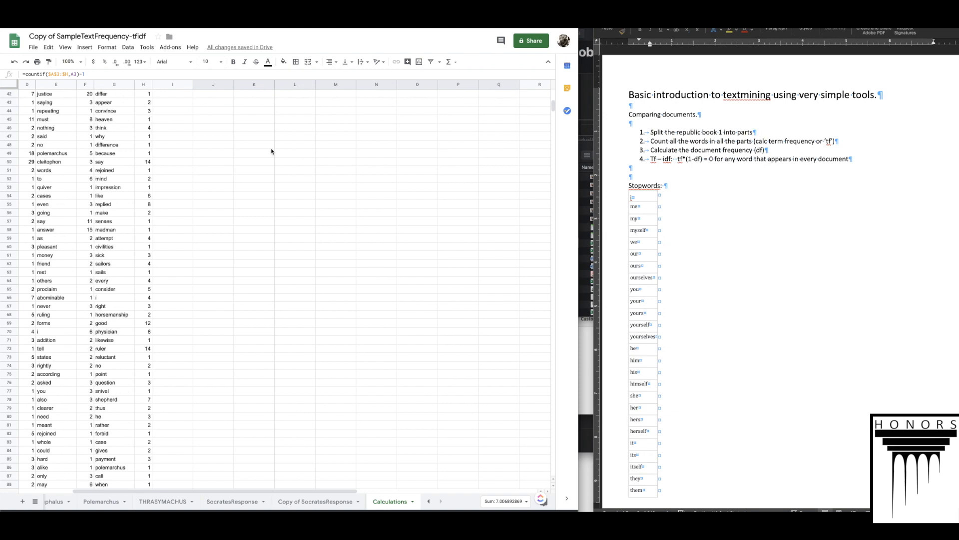
{"action": "scroll", "coordinate": [272, 150], "scroll_direction": "down", "scroll_amount": 20}
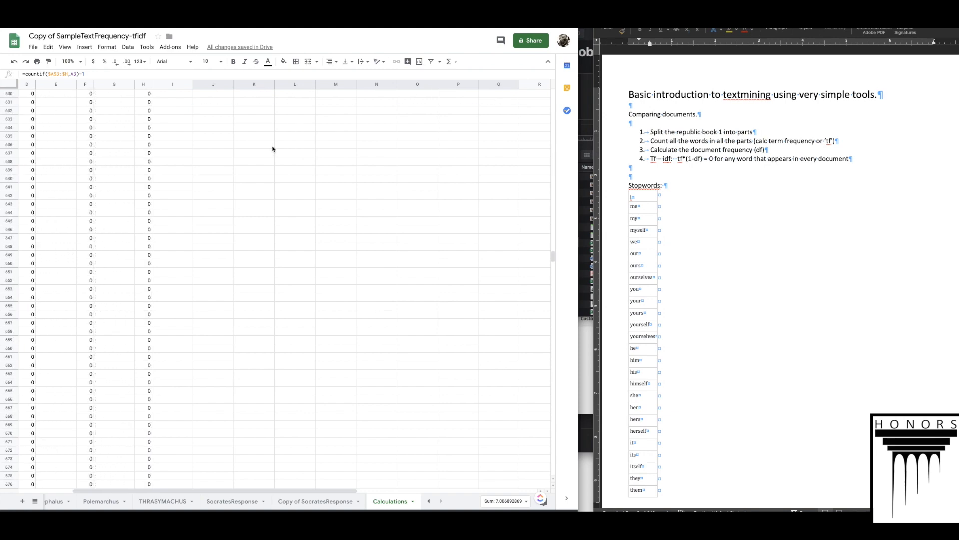
{"action": "scroll", "coordinate": [273, 149], "scroll_direction": "up", "scroll_amount": 5}
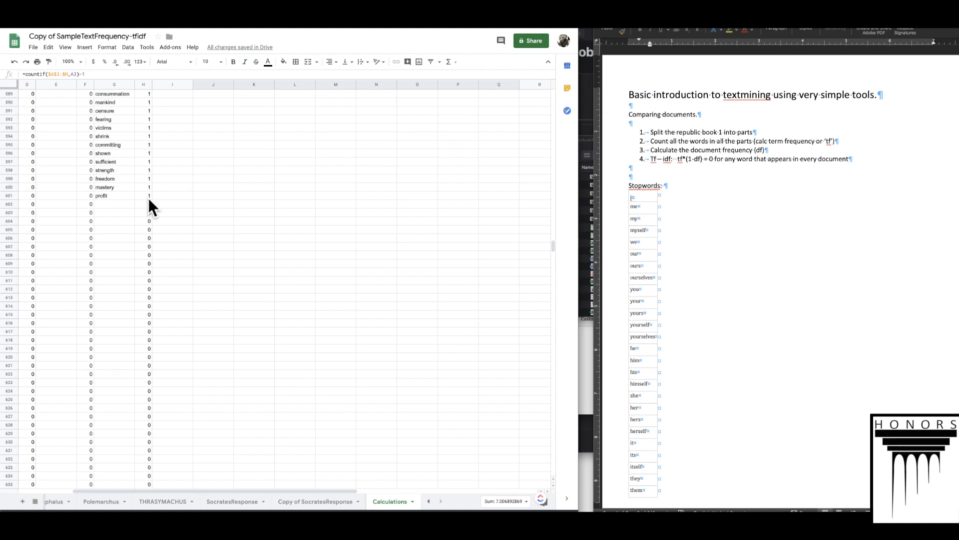
{"action": "left_click", "coordinate": [224, 199], "text": "shift"}
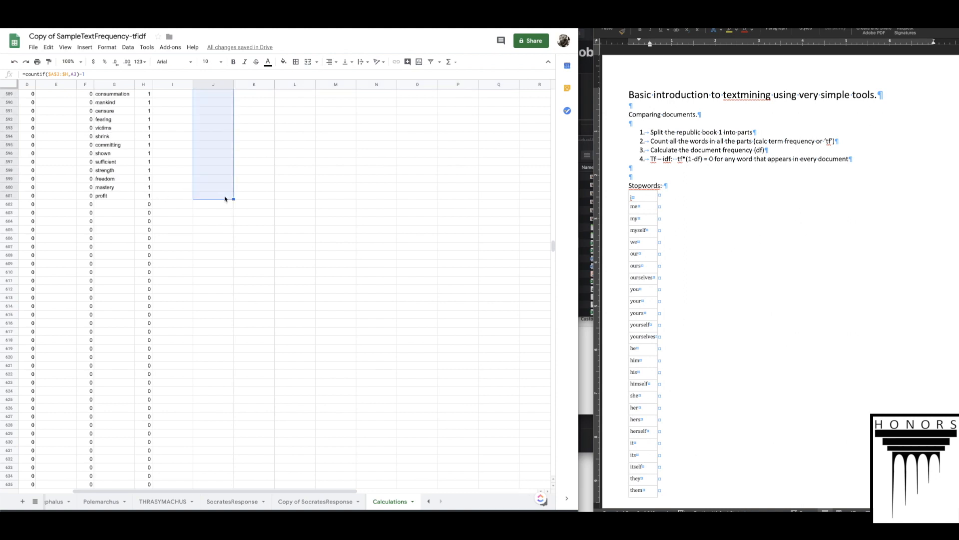
{"action": "key", "text": "ctrl+v"}
{"action": "scroll", "coordinate": [398, 230], "scroll_direction": "up", "scroll_amount": 20}
{"action": "scroll", "coordinate": [398, 230], "scroll_direction": "up", "scroll_amount": 20}
{"action": "scroll", "coordinate": [235, 312], "scroll_direction": "up", "scroll_amount": 18}
{"action": "scroll", "coordinate": [315, 270], "scroll_direction": "up", "scroll_amount": 20}
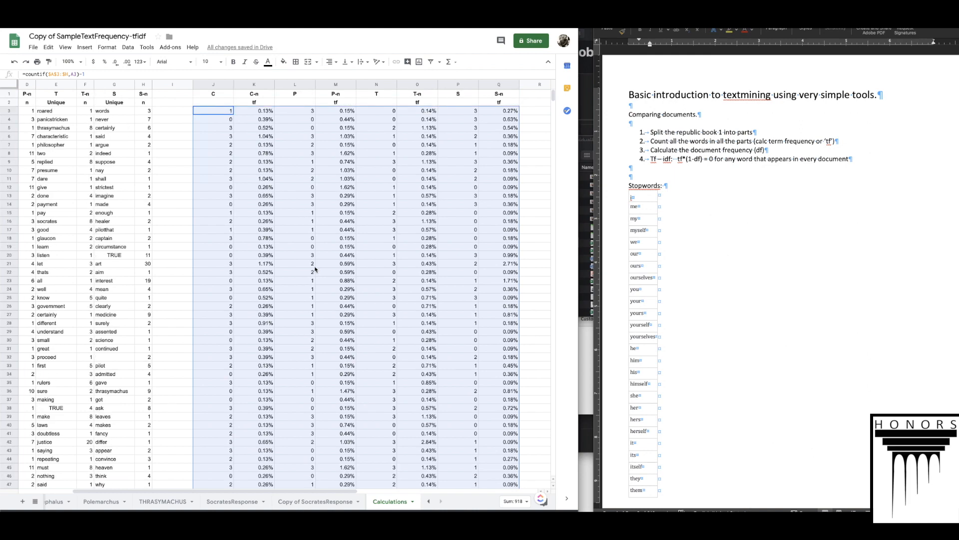
Step: Narrow columns J through Q together and center their contents horizontally
{"action": "left_click_drag", "start_coordinate": [211, 84], "coordinate": [503, 81]}
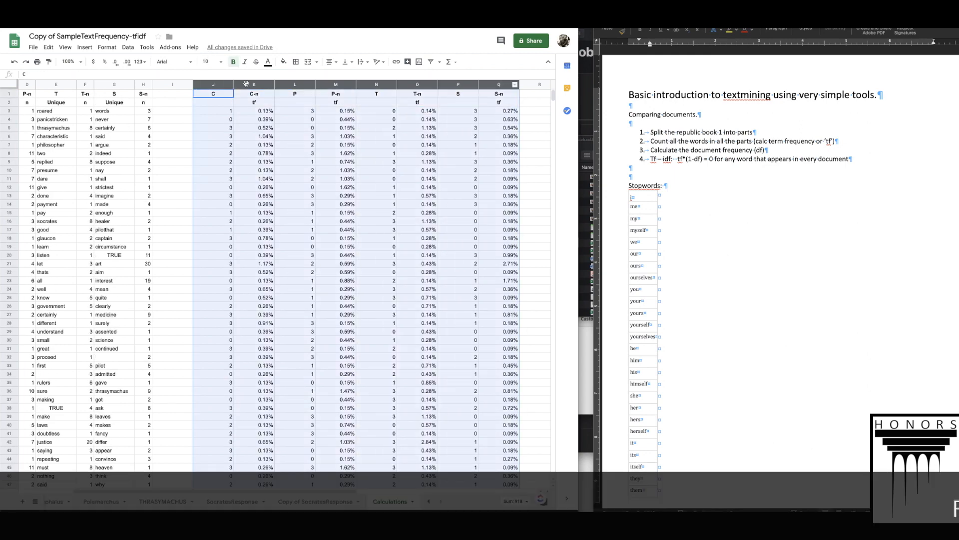
{"action": "left_click_drag", "start_coordinate": [233, 84], "coordinate": [214, 84]}
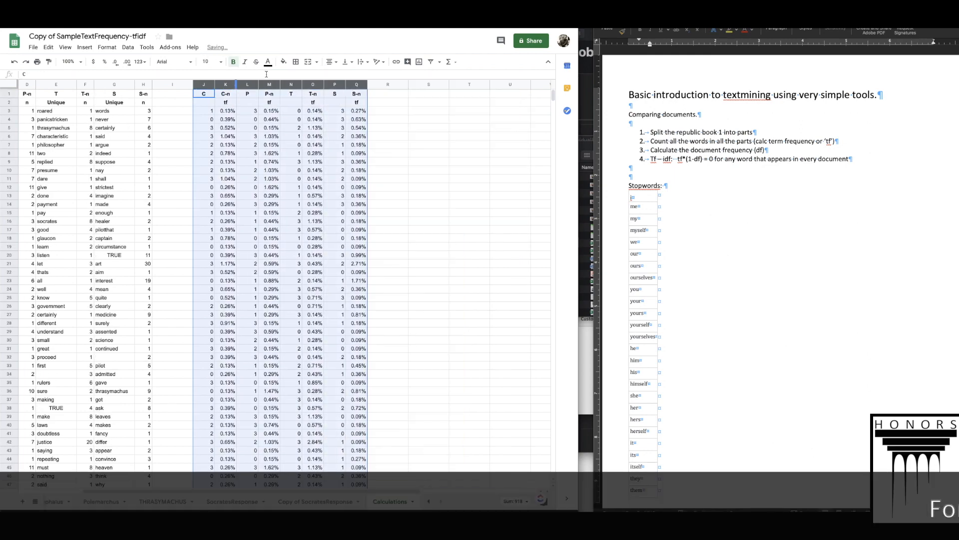
{"action": "left_click", "coordinate": [331, 62]}
{"action": "left_click", "coordinate": [342, 78]}
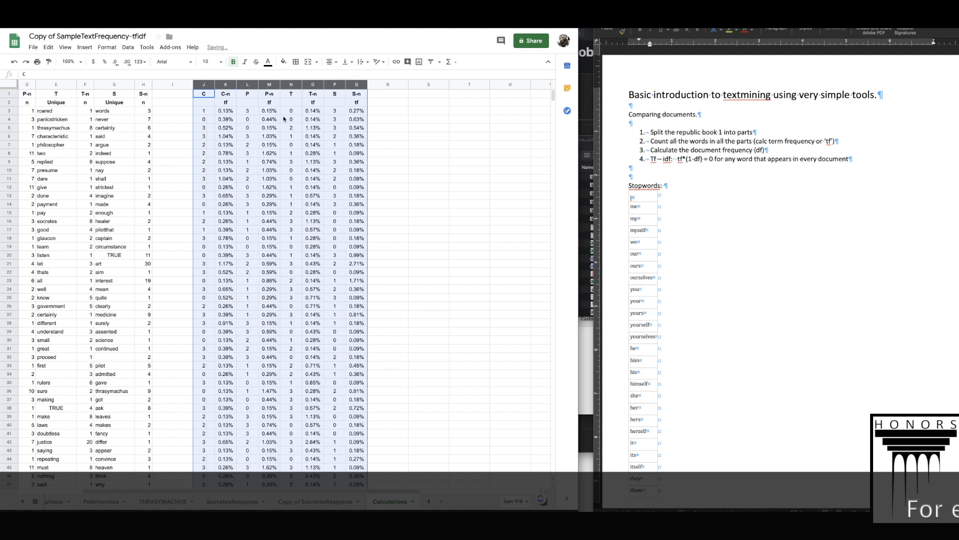
Step: Label the document count columns D-n in J2, L2, N2 and P2
{"action": "left_click", "coordinate": [207, 96]}
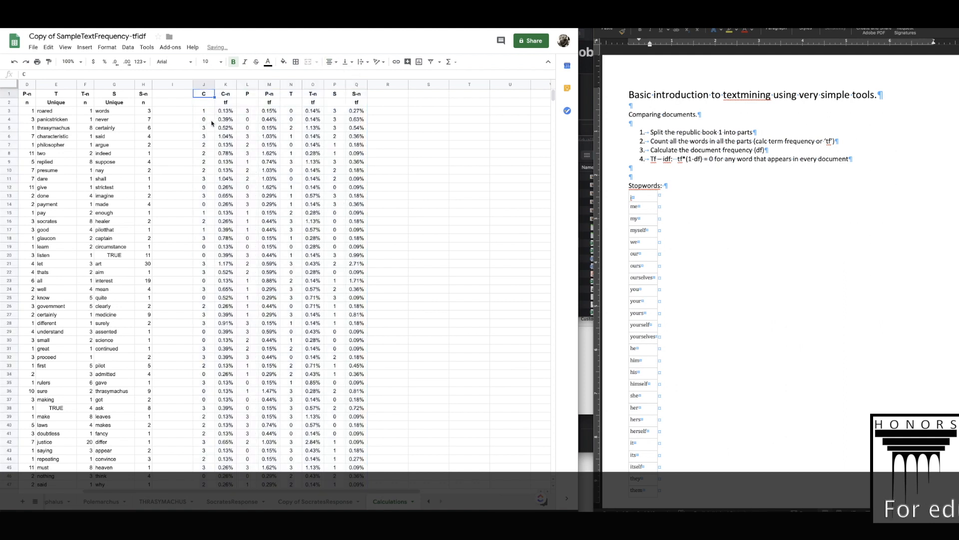
{"action": "key", "text": "Down"}
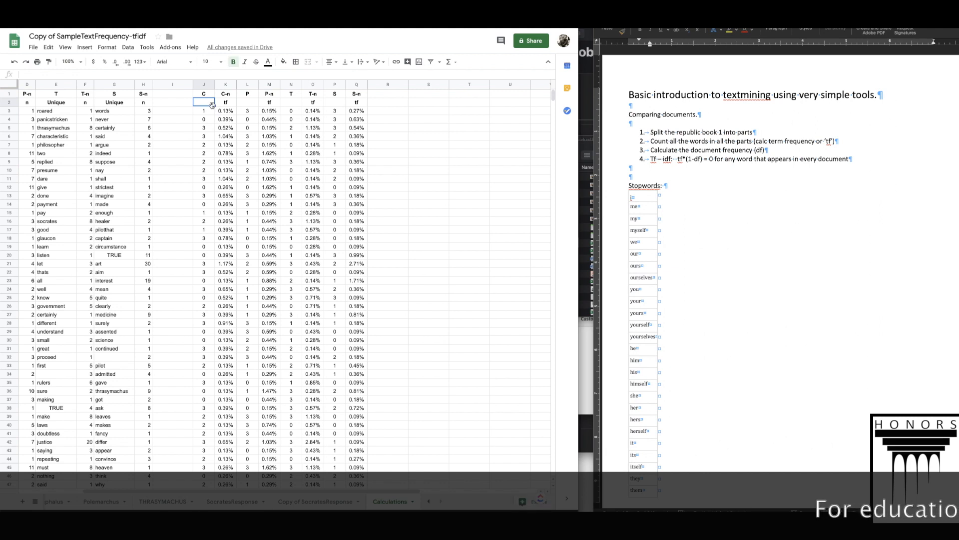
{"action": "type", "text": "D-n"}
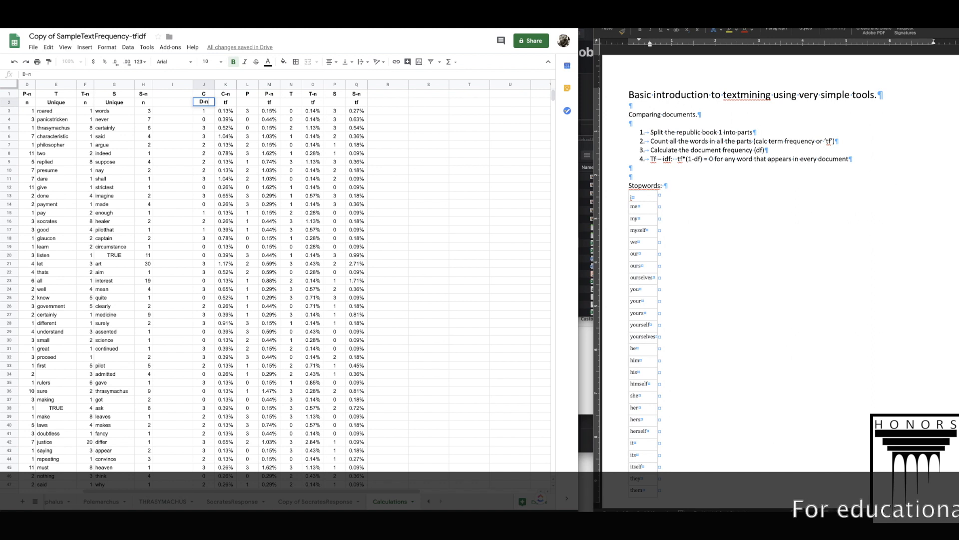
{"action": "key", "text": "Return"}
{"action": "key", "text": "Up"}
{"action": "key", "text": "super+c"}
{"action": "key", "text": "Right"}
{"action": "key", "text": "Right"}
{"action": "key", "text": "super+v"}
{"action": "key", "text": "Right"}
{"action": "key", "text": "Right"}
{"action": "key", "text": "super+v"}
{"action": "key", "text": "Right"}
{"action": "key", "text": "Right"}
{"action": "key", "text": "super+v"}
{"action": "key", "text": "Right"}
{"action": "key", "text": "Right"}
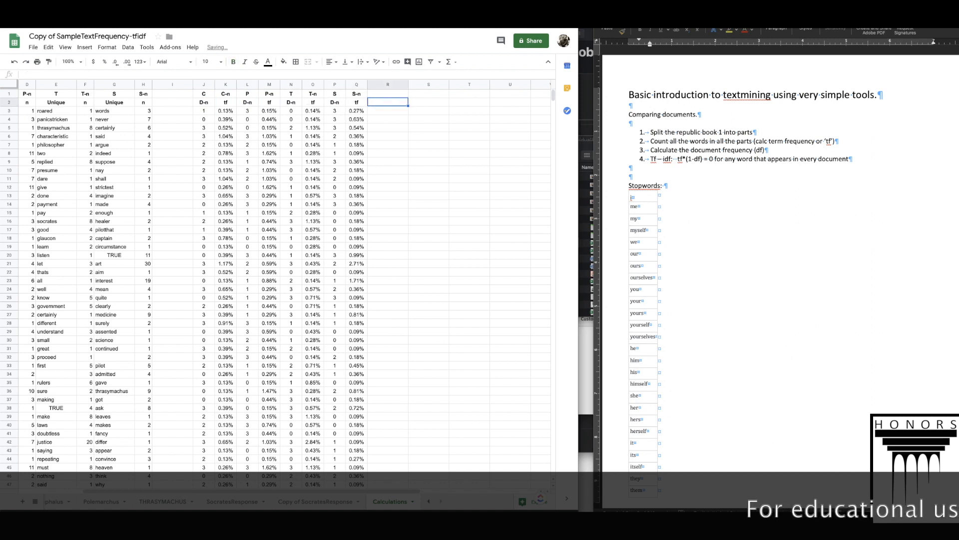
{"action": "key", "text": "Right"}
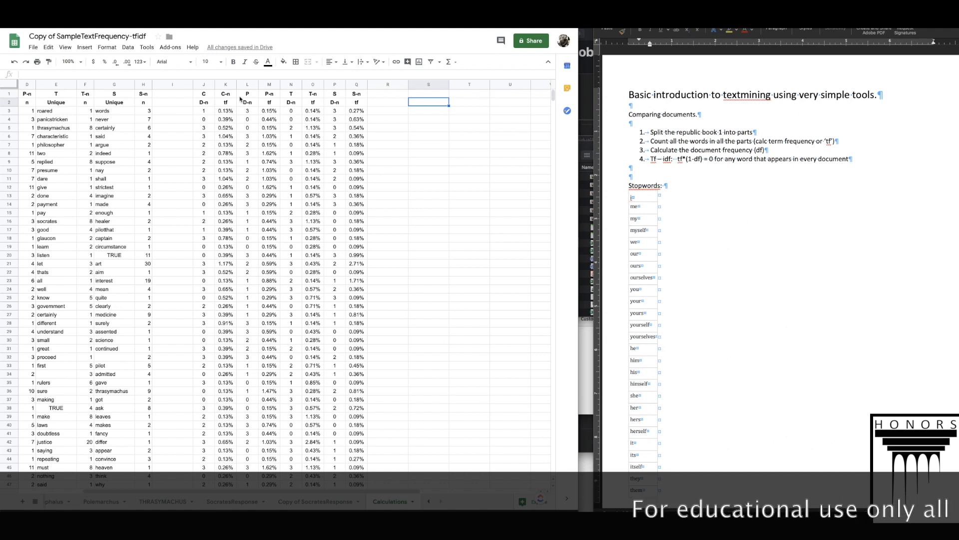
Step: Copy the two header rows in J1:Q2 to a new block starting at S1
{"action": "left_click_drag", "start_coordinate": [208, 95], "coordinate": [361, 103]}
{"action": "key", "text": "ctrl+c"}
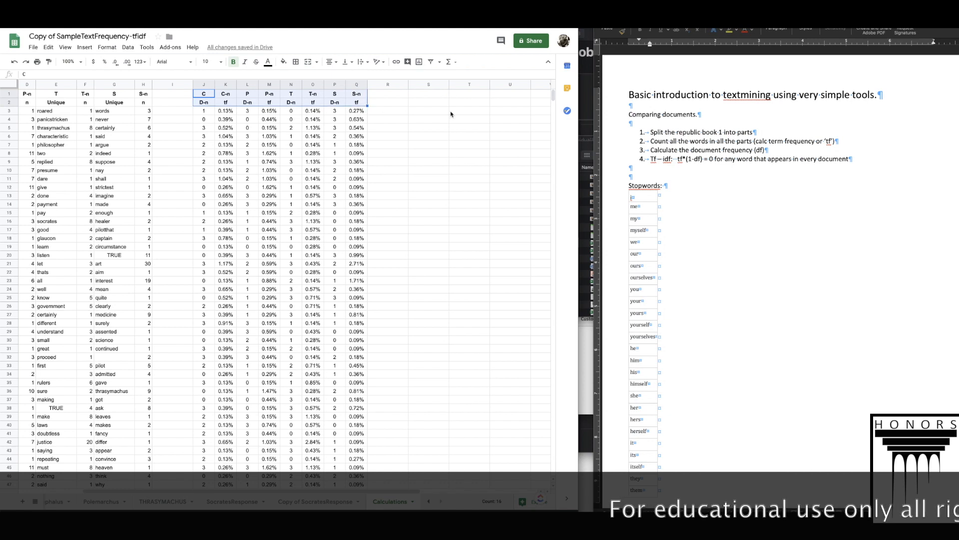
{"action": "left_click", "coordinate": [429, 95]}
{"action": "key", "text": "ctrl+v"}
Step: Change the heading in S2 to df
{"action": "key", "text": "Down"}
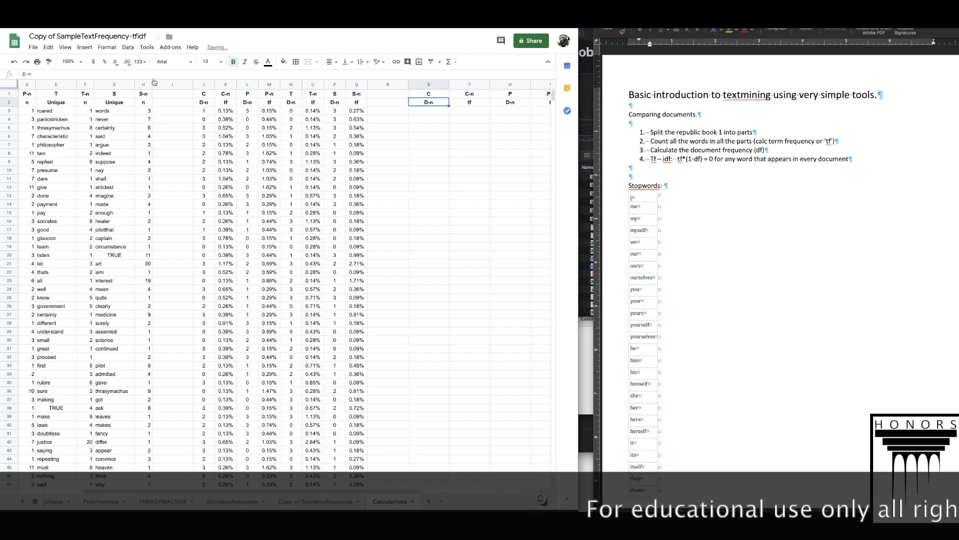
{"action": "left_click_drag", "start_coordinate": [35, 73], "coordinate": [25, 74]}
{"action": "key", "text": "BackSpace"}
{"action": "type", "text": "df"}
{"action": "key", "text": "Return"}
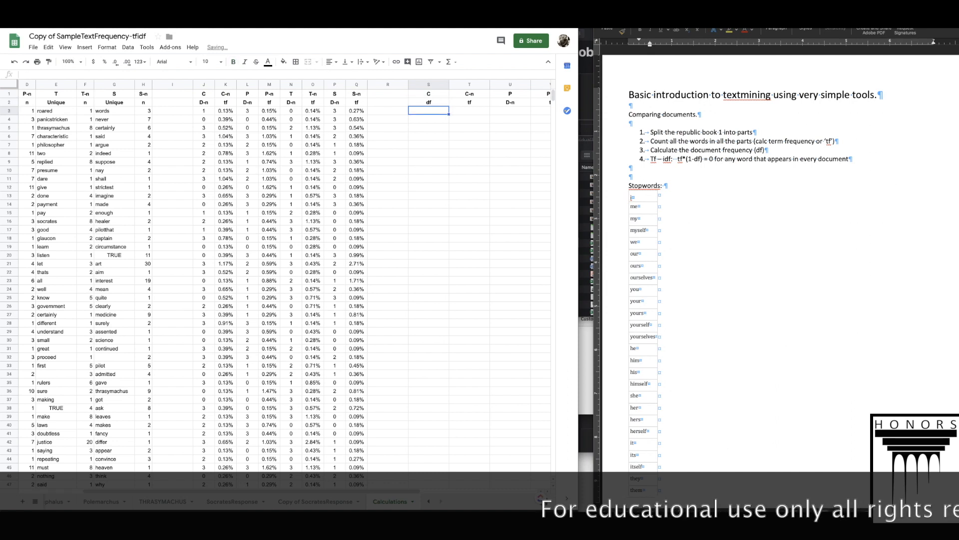
Step: Calculate the first document frequency in S3 with the formula =J3/4
{"action": "type", "text": "="}
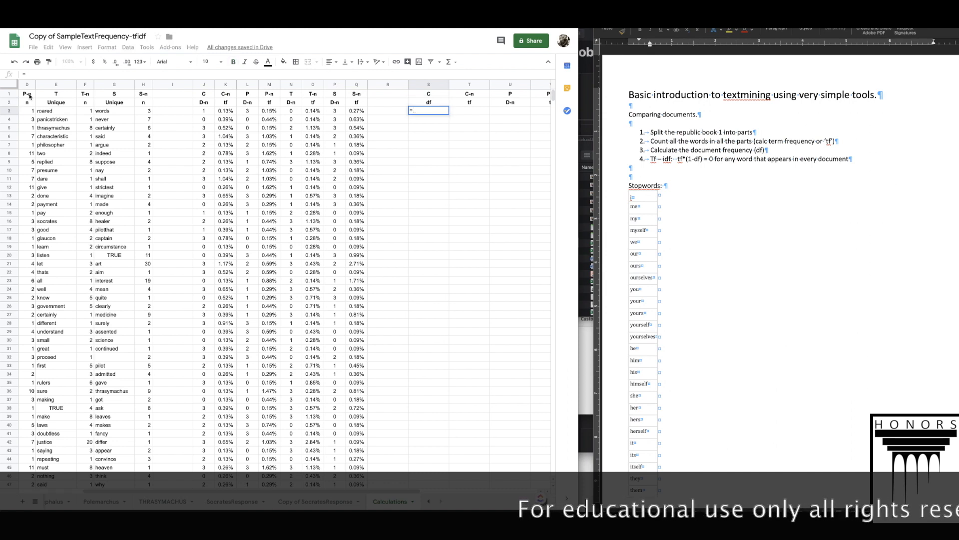
{"action": "left_click", "coordinate": [210, 114]}
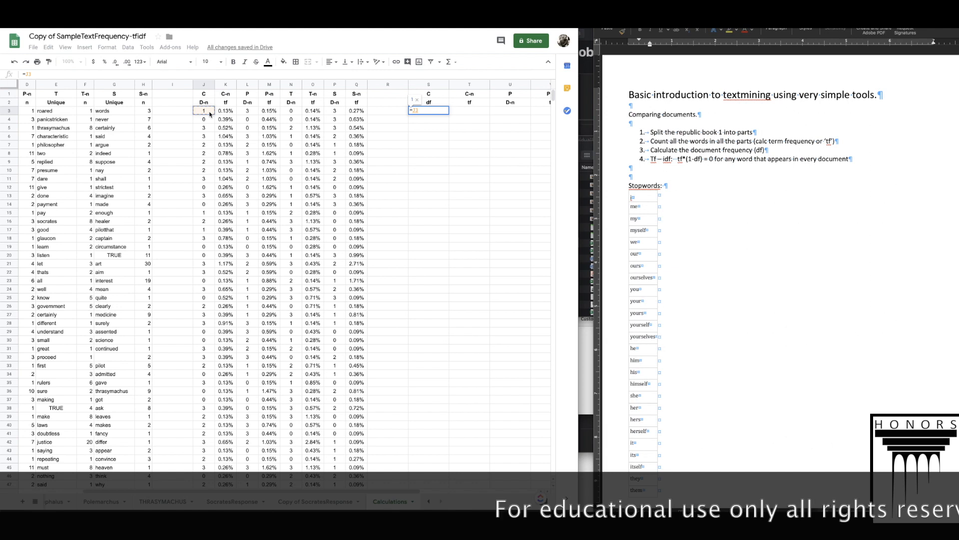
{"action": "type", "text": "/4"}
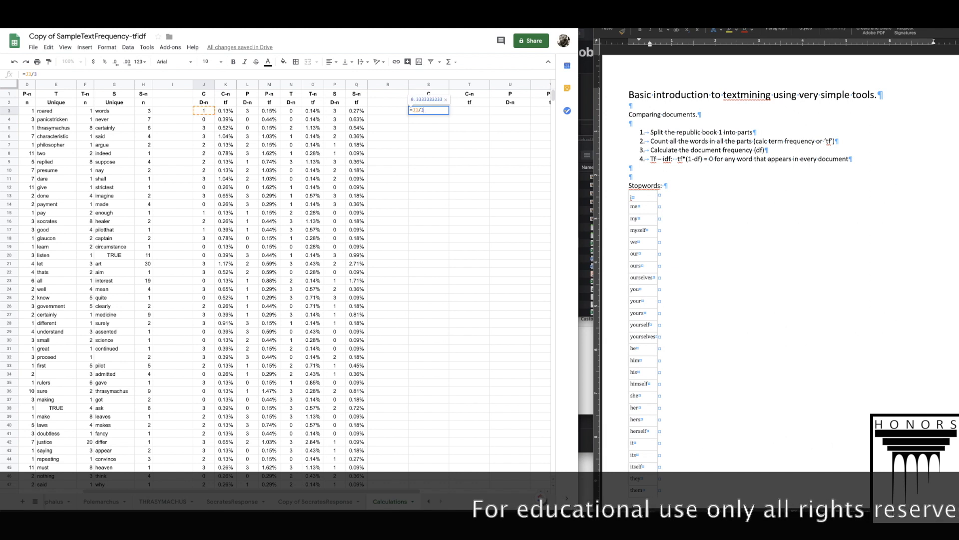
{"action": "key", "text": "Return"}
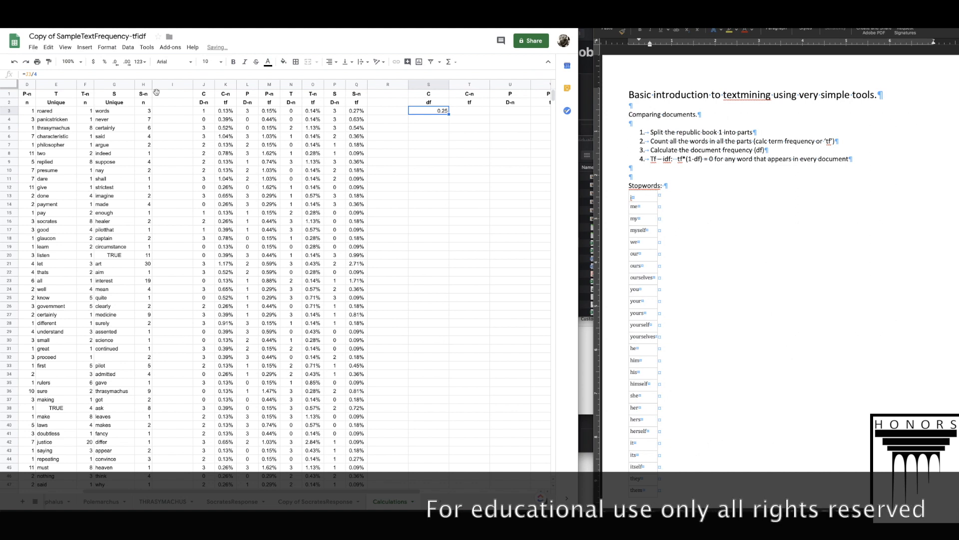
Step: Format the document frequency in S3 as a percentage and center it
{"action": "left_click", "coordinate": [107, 47]}
{"action": "mouse_move", "coordinate": [149, 83]}
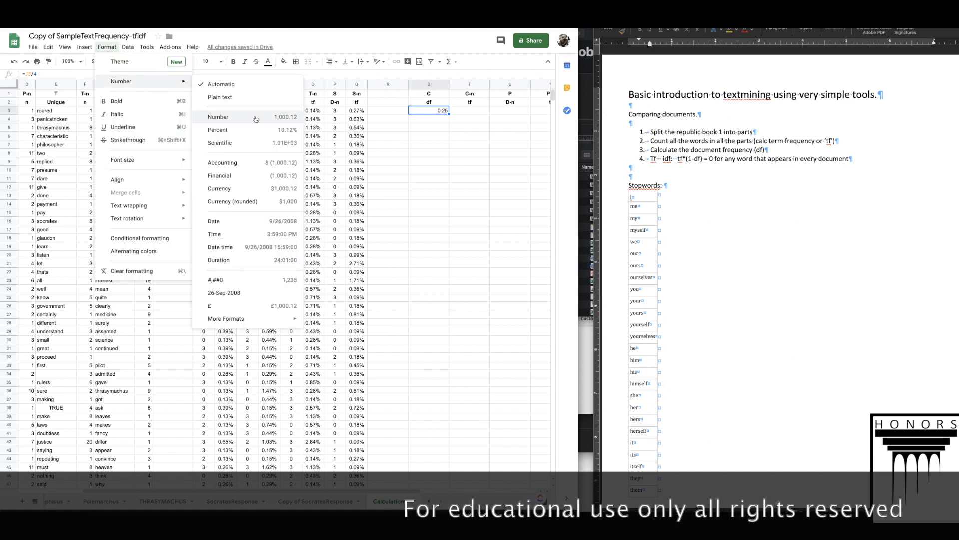
{"action": "left_click", "coordinate": [220, 130]}
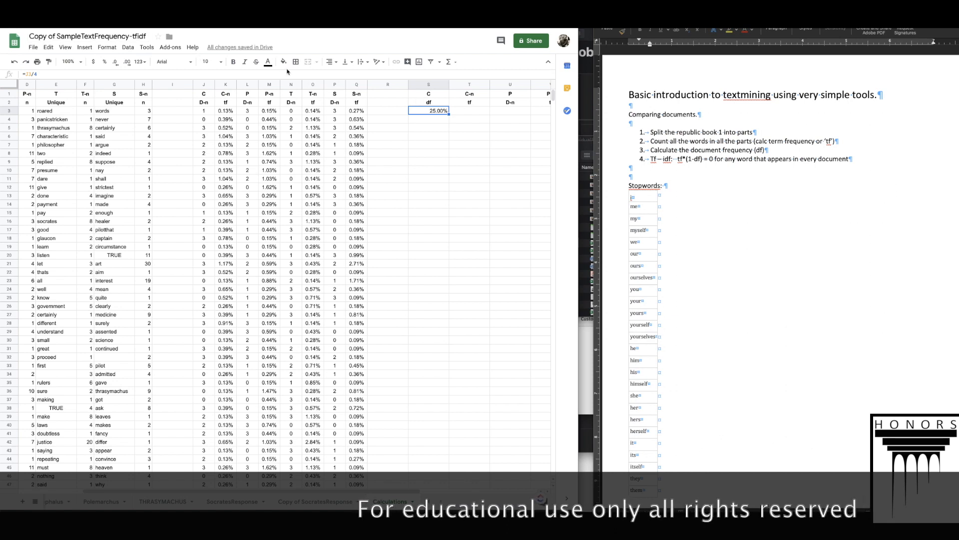
{"action": "left_click", "coordinate": [330, 61]}
{"action": "left_click", "coordinate": [341, 79]}
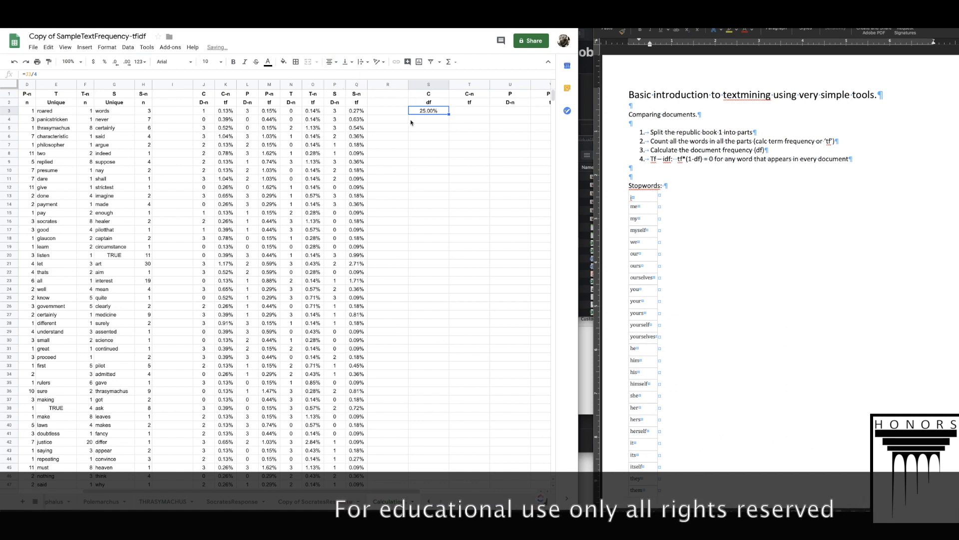
Step: Carry the first speaker's term frequency into T3 with the formula =K3
{"action": "scroll", "coordinate": [382, 104], "scroll_direction": "right", "scroll_amount": 2}
{"action": "left_click", "coordinate": [52, 74]}
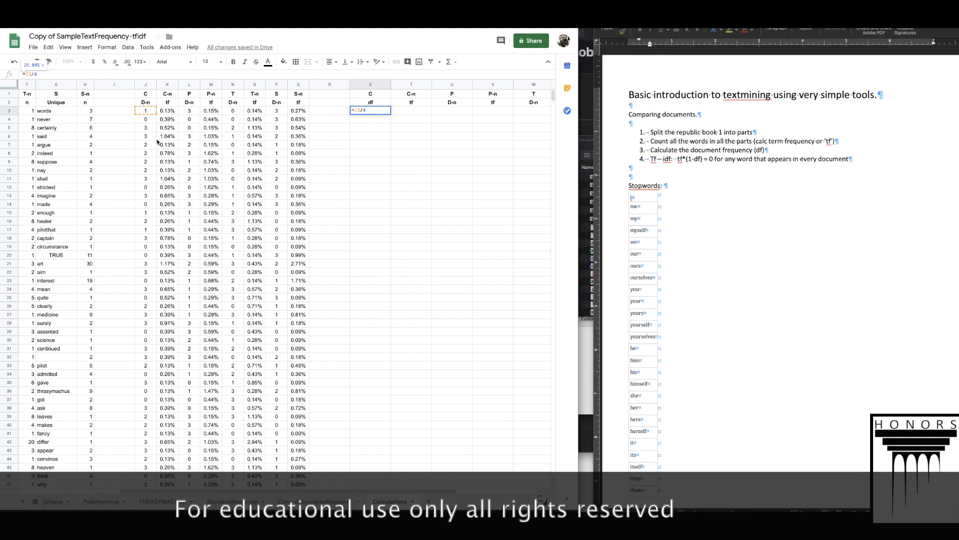
{"action": "left_click", "coordinate": [415, 111]}
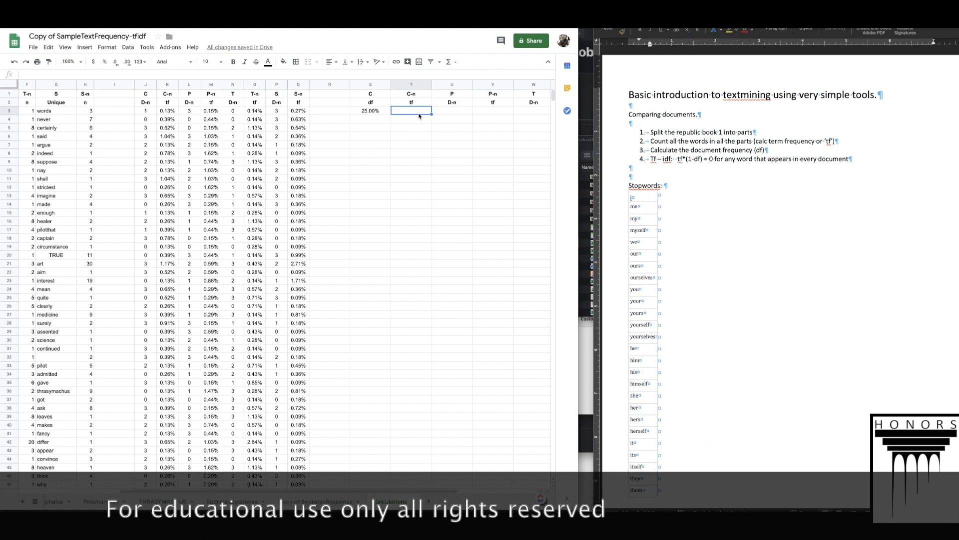
{"action": "type", "text": "="}
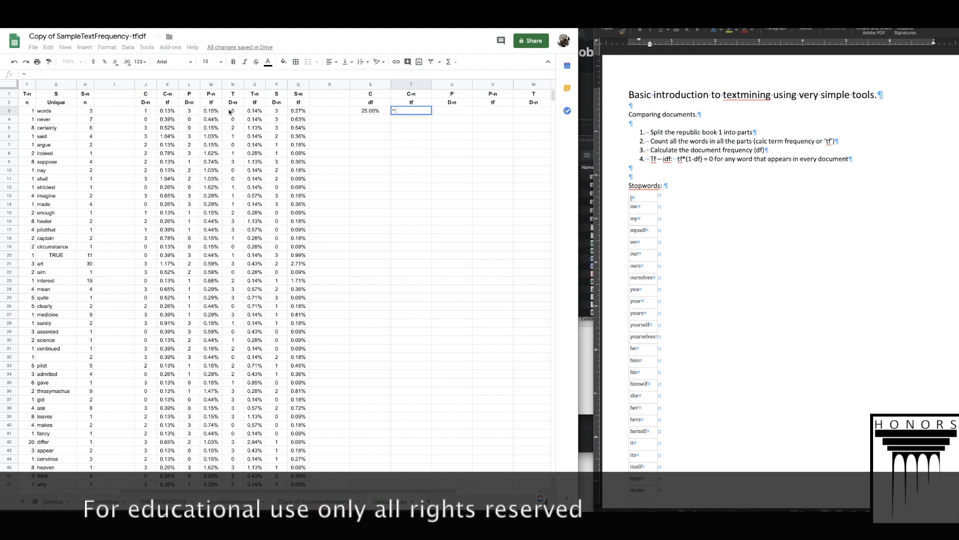
{"action": "left_click", "coordinate": [168, 113]}
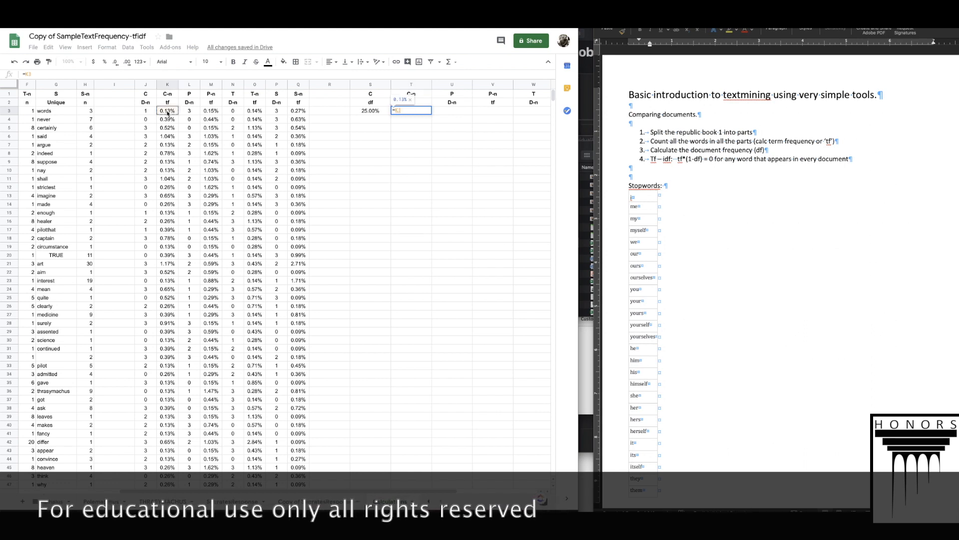
{"action": "key", "text": "Return"}
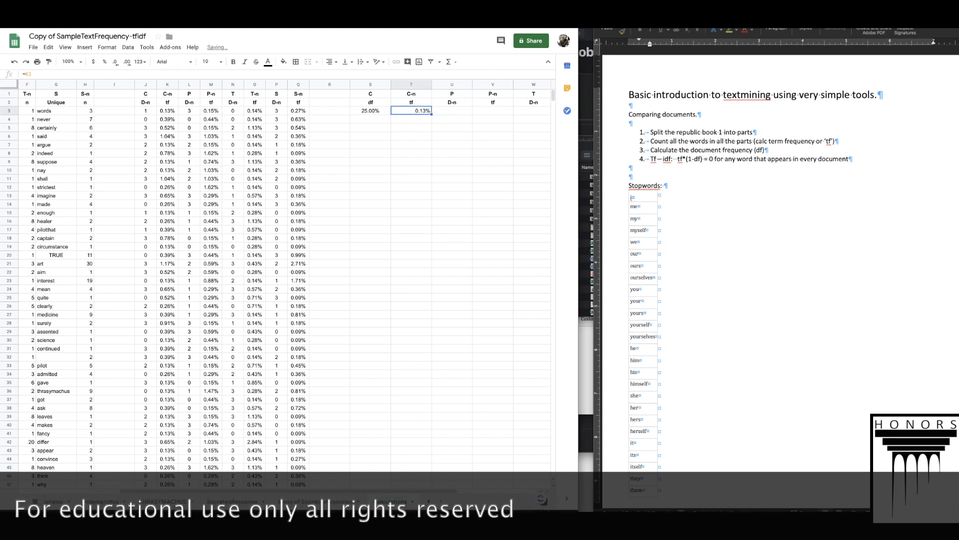
Step: Copy the df and tf formulas from S3:T3 into U3, W3 and Y3 for the other three speakers
{"action": "left_click_drag", "start_coordinate": [380, 111], "coordinate": [521, 115]}
{"action": "left_click", "coordinate": [474, 111]}
{"action": "key", "text": "super+v"}
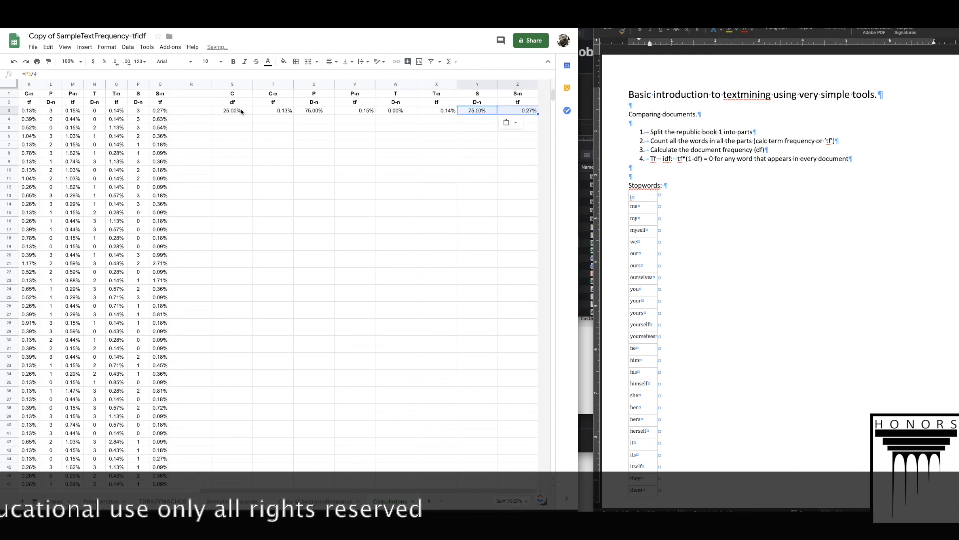
Step: Copy the df and tf formulas in S3:Z3 down through row 601
{"action": "left_click_drag", "start_coordinate": [244, 111], "coordinate": [530, 120]}
{"action": "left_click", "coordinate": [231, 122]}
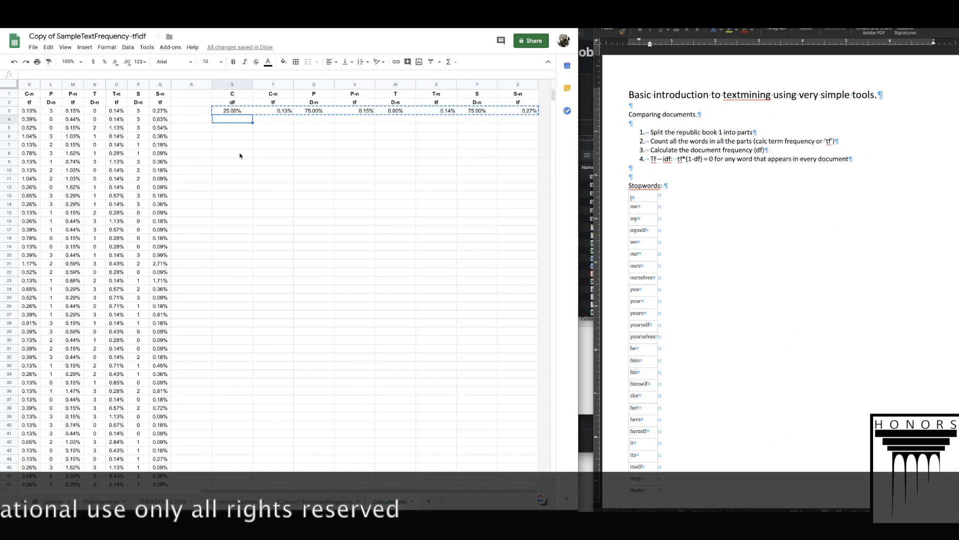
{"action": "scroll", "coordinate": [239, 155], "scroll_direction": "down", "scroll_amount": 10}
{"action": "scroll", "coordinate": [239, 155], "scroll_direction": "down", "scroll_amount": 20}
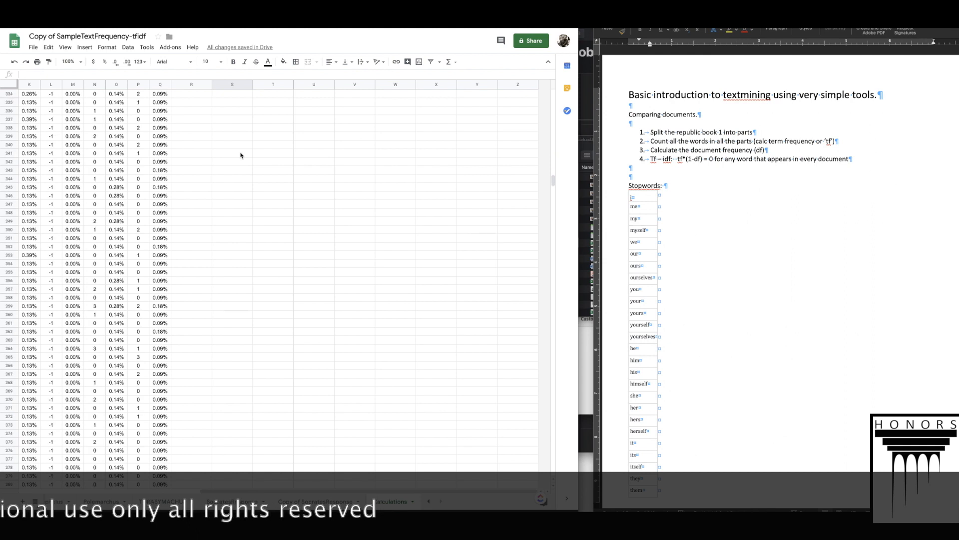
{"action": "scroll", "coordinate": [241, 155], "scroll_direction": "down", "scroll_amount": 20}
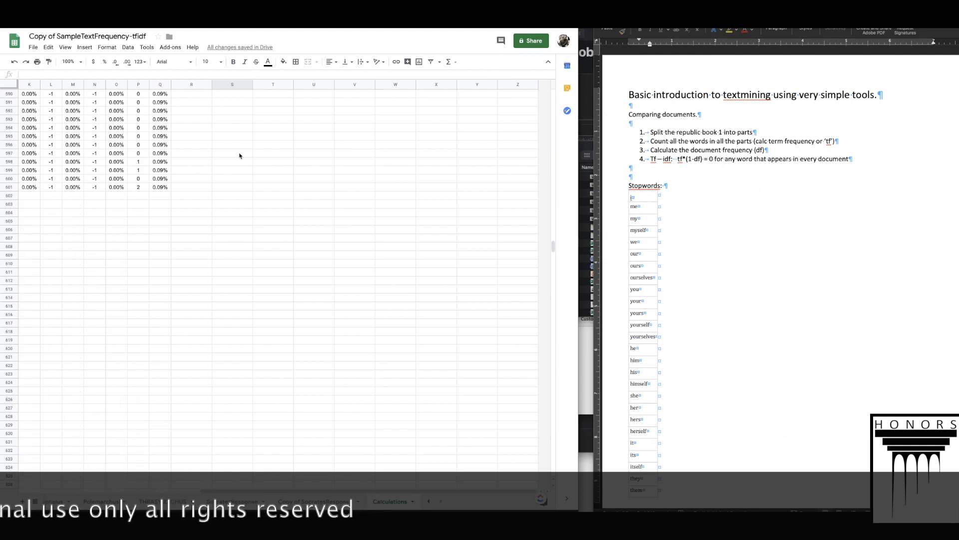
{"action": "left_click", "coordinate": [237, 173], "text": "shift"}
{"action": "key", "text": "ctrl+v"}
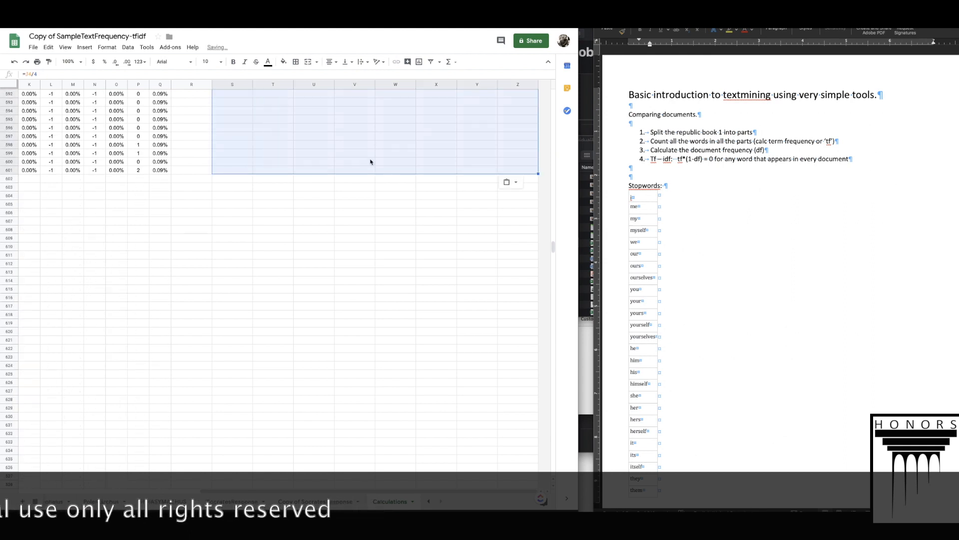
{"action": "scroll", "coordinate": [370, 155], "scroll_direction": "up", "scroll_amount": 20}
{"action": "scroll", "coordinate": [364, 149], "scroll_direction": "up", "scroll_amount": 20}
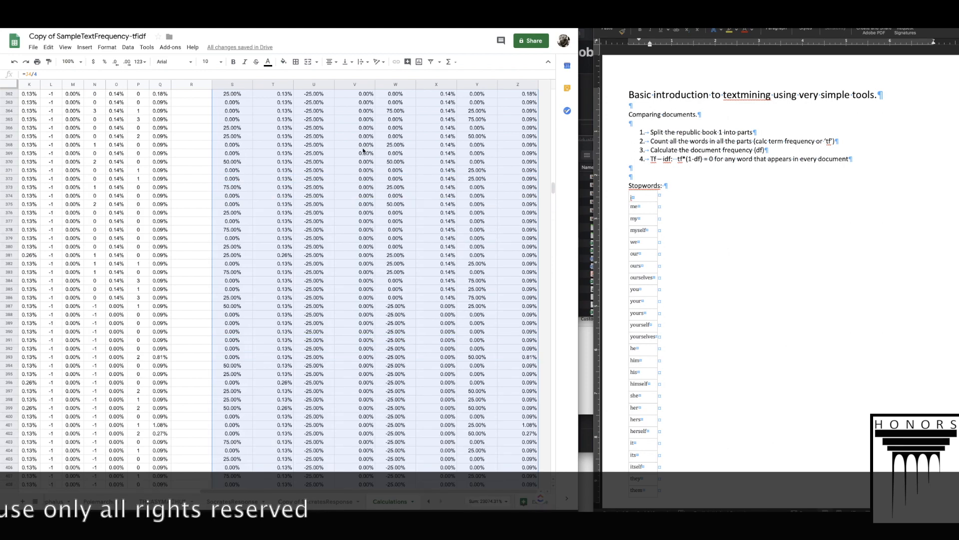
{"action": "scroll", "coordinate": [362, 152], "scroll_direction": "up", "scroll_amount": 20}
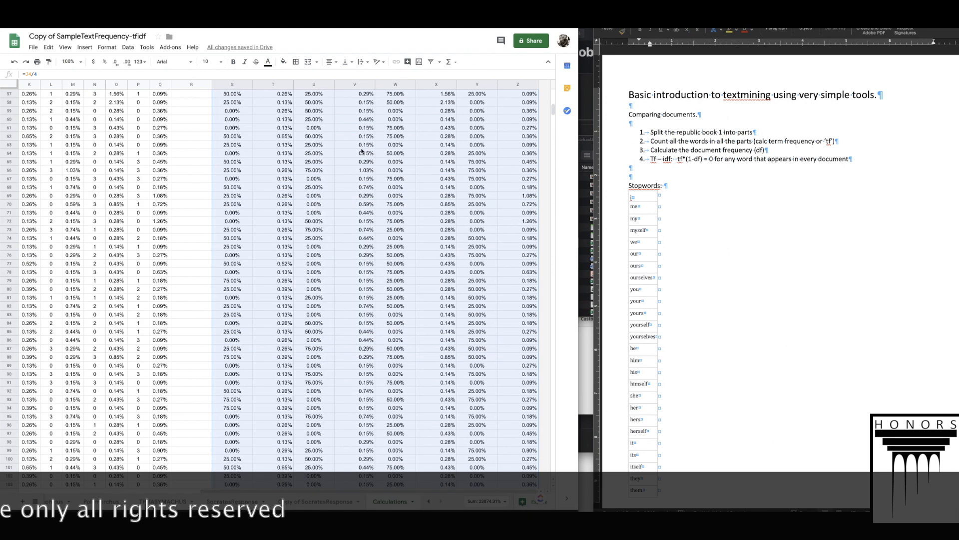
{"action": "left_click", "coordinate": [240, 113]}
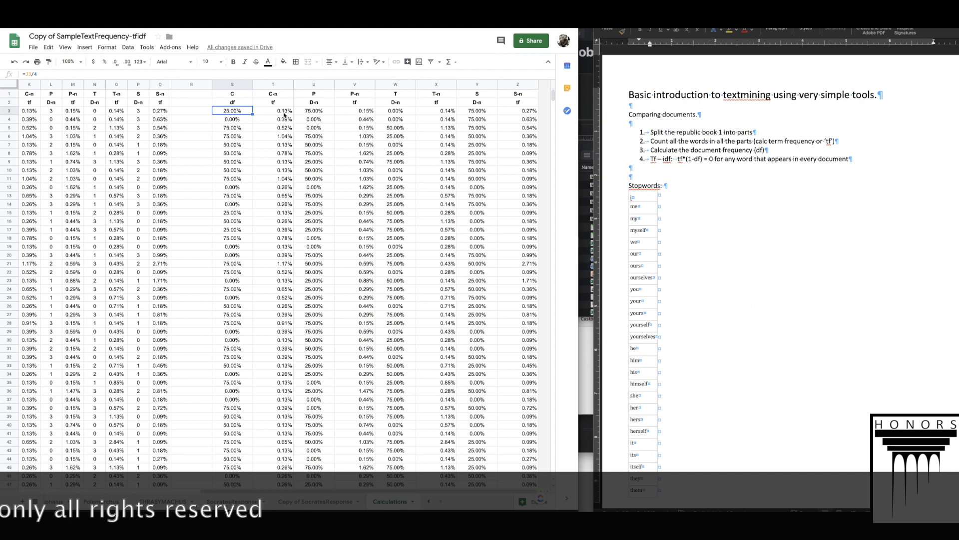
Step: Narrow columns S through Z so they take up less width
{"action": "left_click_drag", "start_coordinate": [236, 84], "coordinate": [519, 84]}
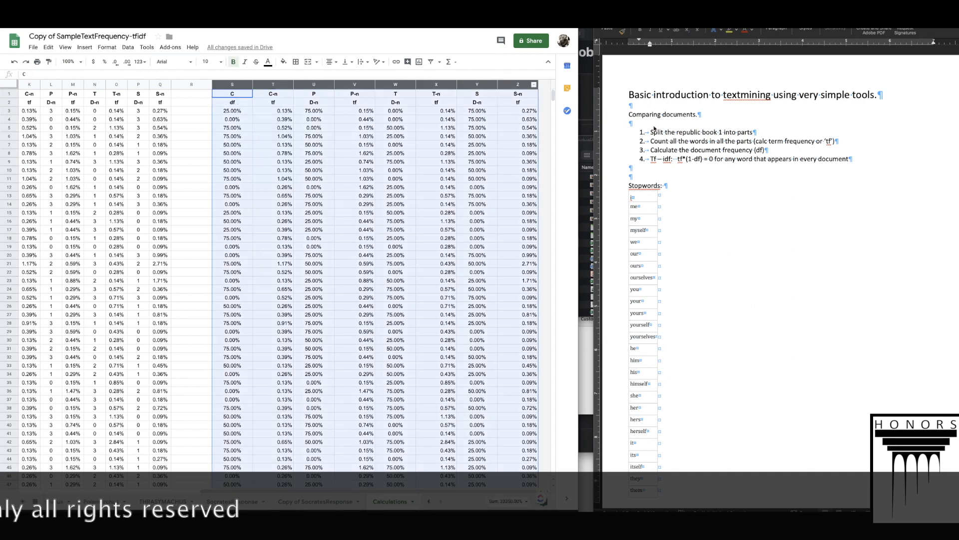
{"action": "left_click_drag", "start_coordinate": [651, 151], "coordinate": [765, 151]}
{"action": "left_click", "coordinate": [757, 151]}
{"action": "double_click", "coordinate": [757, 151]}
{"action": "double_click", "coordinate": [828, 142]}
{"action": "left_click_drag", "start_coordinate": [651, 159], "coordinate": [684, 160]}
{"action": "left_click", "coordinate": [715, 208]}
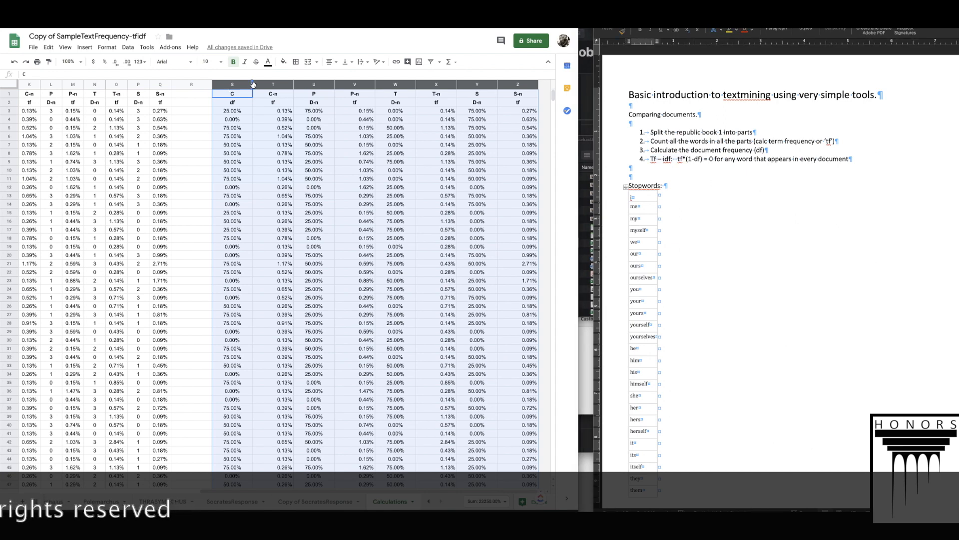
{"action": "left_click_drag", "start_coordinate": [253, 85], "coordinate": [232, 85]}
{"action": "left_click", "coordinate": [496, 86]}
{"action": "left_click", "coordinate": [480, 111]}
Step: Insert eleven empty columns after column Z, extending the sheet to column AK
{"action": "left_click", "coordinate": [498, 86]}
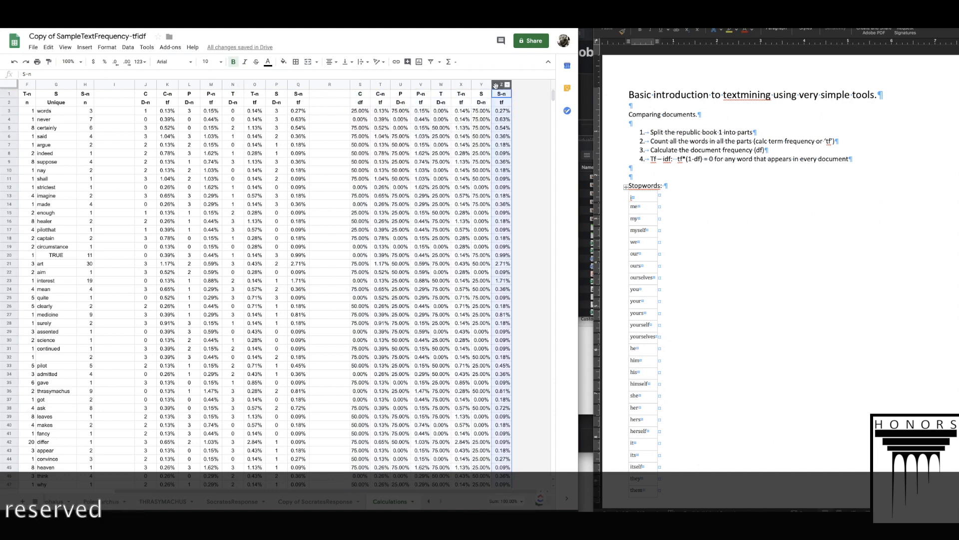
{"action": "right_click", "coordinate": [497, 86]}
{"action": "left_click", "coordinate": [452, 168]}
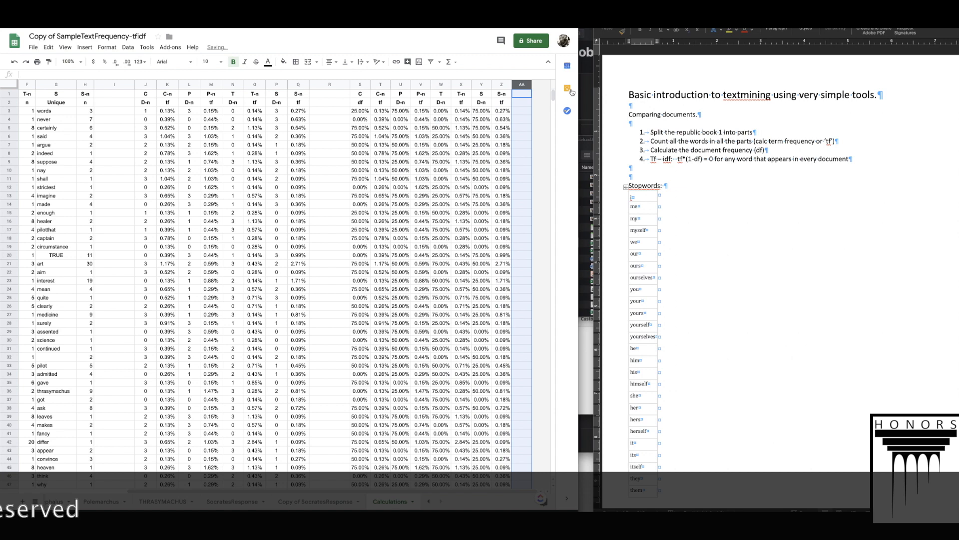
{"action": "key", "text": "super+y"}
{"action": "key", "text": "super+y"}
{"action": "key", "text": "super+y"}
{"action": "key", "text": "super+y"}
{"action": "key", "text": "super+y"}
{"action": "key", "text": "super+y"}
{"action": "key", "text": "super+y"}
{"action": "key", "text": "super+y"}
{"action": "key", "text": "super+y"}
{"action": "key", "text": "super+y"}
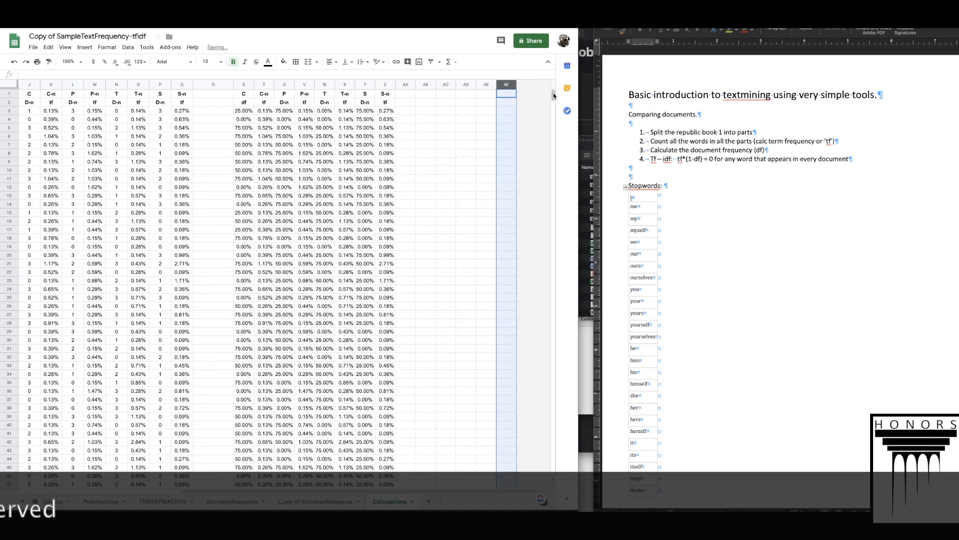
Step: Copy the two header rows in S1:Z2 to AB1:AI2
{"action": "left_click_drag", "start_coordinate": [298, 102], "coordinate": [157, 93]}
{"action": "left_click", "coordinate": [338, 94]}
{"action": "key", "text": "ctrl+v"}
Step: Relabel the first speaker's second-row headers as tf-idf in AB2 and term in AC2
{"action": "left_click", "coordinate": [342, 104]}
{"action": "type", "text": "t"}
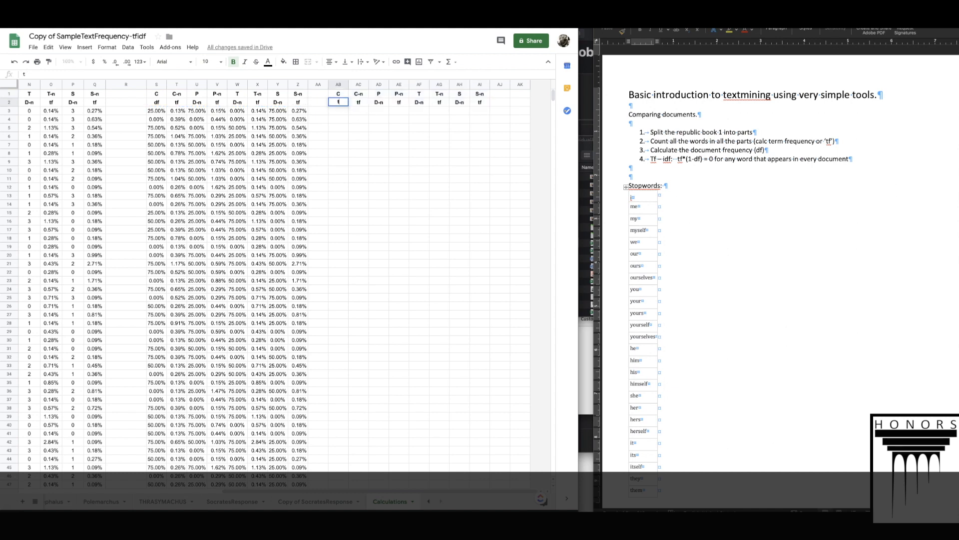
{"action": "type", "text": "f-idf"}
{"action": "key", "text": "Tab"}
{"action": "type", "text": "term"}
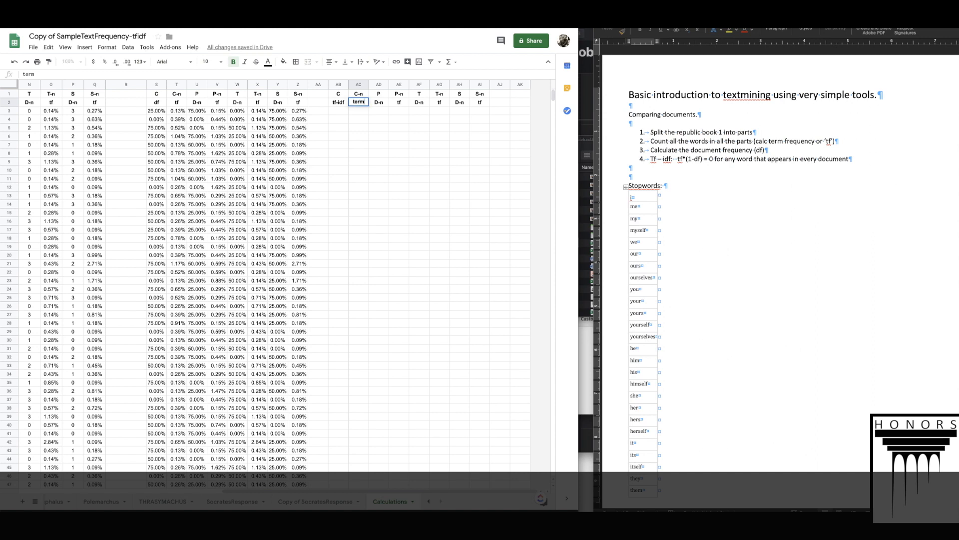
Step: Copy the tf-idf and term labels across AD2:AI2 for the other three speakers
{"action": "key", "text": "shift+Tab"}
{"action": "key", "text": "super+c"}
{"action": "key", "text": "Right"}
{"action": "key", "text": "Right"}
{"action": "key", "text": "super+v"}
{"action": "key", "text": "Right"}
{"action": "key", "text": "Left"}
{"action": "key", "text": "Left"}
{"action": "key", "text": "super+c"}
{"action": "key", "text": "Right"}
{"action": "key", "text": "Right"}
{"action": "key", "text": "super+v"}
{"action": "key", "text": "Left"}
{"action": "key", "text": "shift+Right"}
{"action": "key", "text": "super+c"}
{"action": "key", "text": "Right"}
{"action": "key", "text": "Right"}
{"action": "key", "text": "super+v"}
{"action": "key", "text": "Right"}
{"action": "key", "text": "Right"}
{"action": "key", "text": "super+v"}
{"action": "key", "text": "Right"}
Step: Calculate the first speaker's tf-idf in AB3 with the formula =T3*(1-S3)
{"action": "key", "text": "Down"}
{"action": "key", "text": "Left"}
{"action": "key", "text": "Left"}
{"action": "key", "text": "Left"}
{"action": "key", "text": "Left"}
{"action": "key", "text": "Left"}
{"action": "key", "text": "Left"}
{"action": "key", "text": "Left"}
{"action": "key", "text": "Left"}
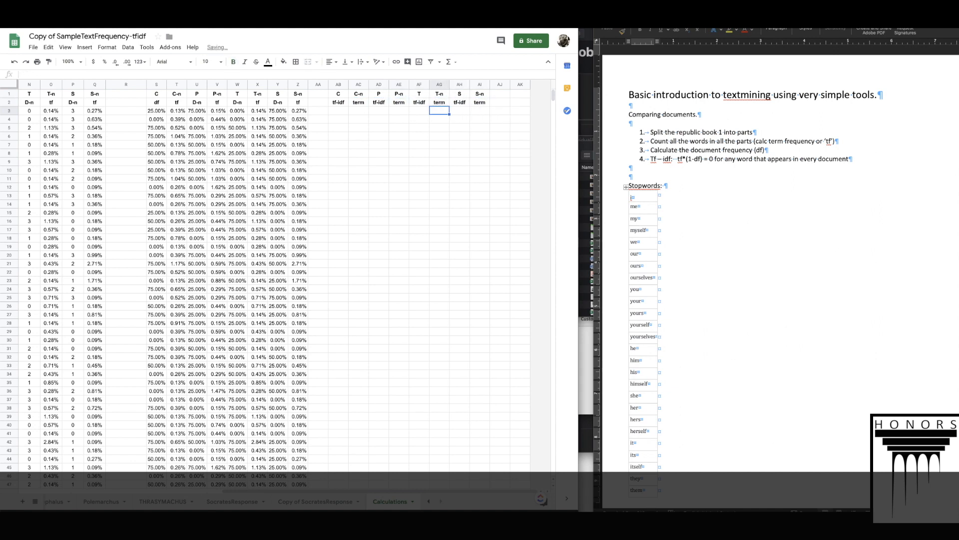
{"action": "key", "text": "Right"}
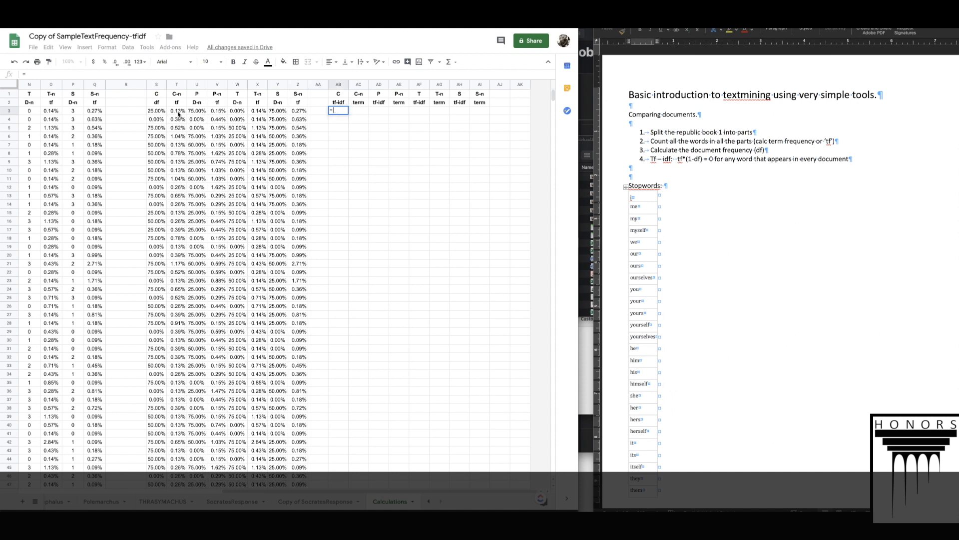
{"action": "left_click", "coordinate": [178, 112]}
{"action": "type", "text": "*"}
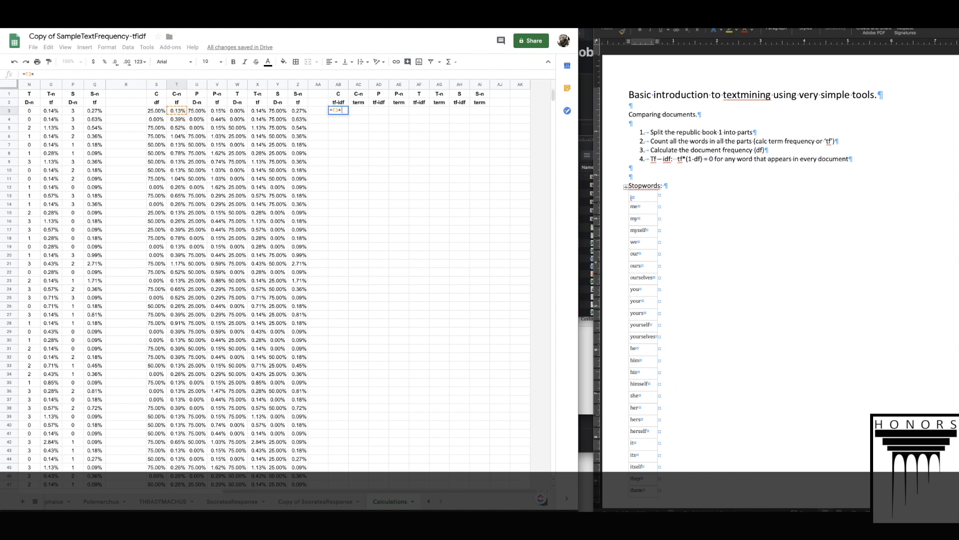
{"action": "type", "text": "(1-"}
{"action": "left_click", "coordinate": [153, 112]}
{"action": "type", "text": ")"}
{"action": "key", "text": "Return"}
{"action": "key", "text": "Up"}
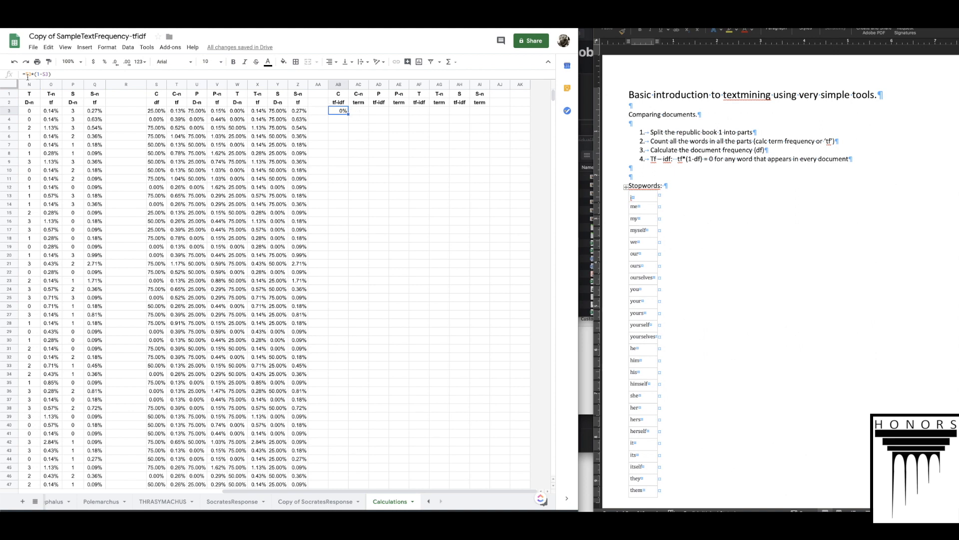
Step: Carry the first speaker's word into AC3 with the formula =A3
{"action": "left_click", "coordinate": [361, 112]}
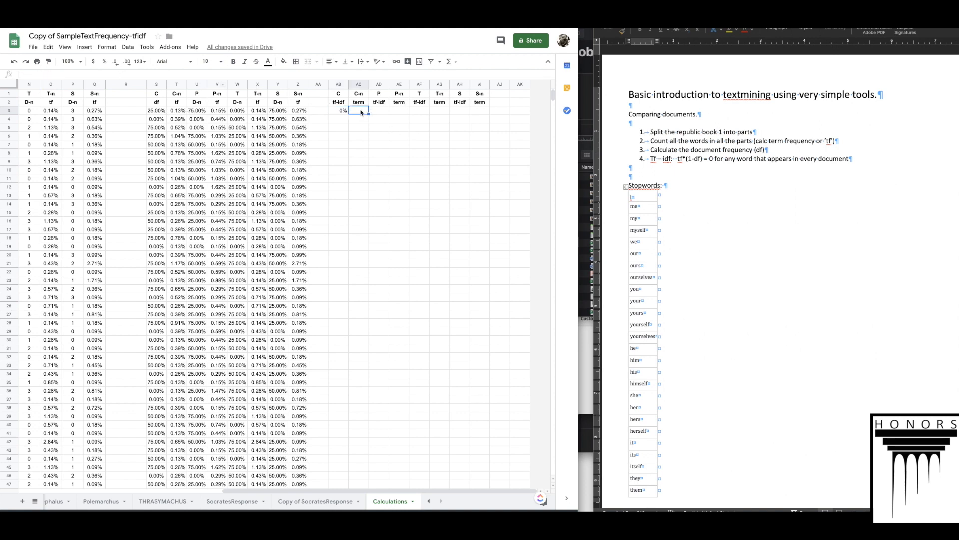
{"action": "type", "text": "=A3"}
{"action": "key", "text": "Return"}
{"action": "key", "text": "Up"}
Step: Check the row 3 tf-idf and term formulas against the word list and the second speaker's df and tf cells
{"action": "left_click", "coordinate": [344, 114]}
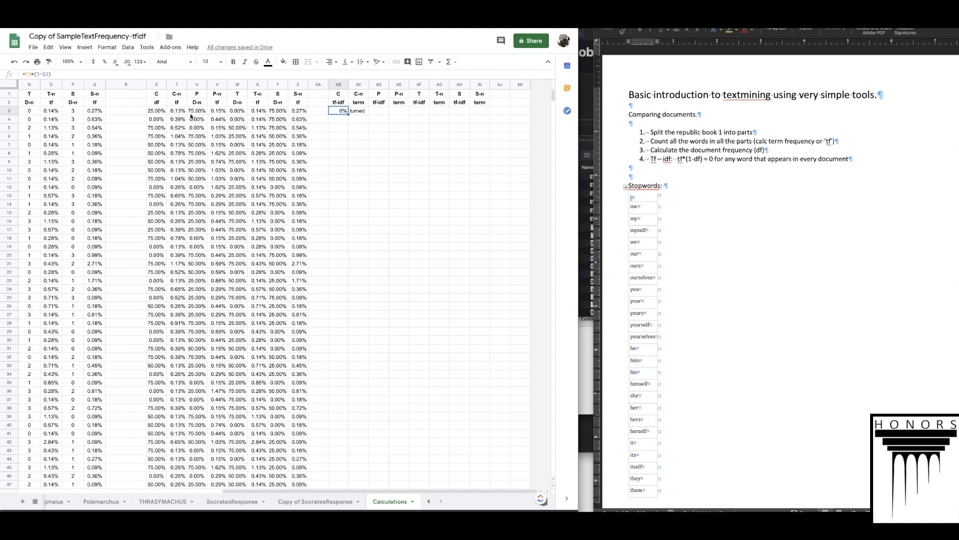
{"action": "left_click", "coordinate": [356, 113]}
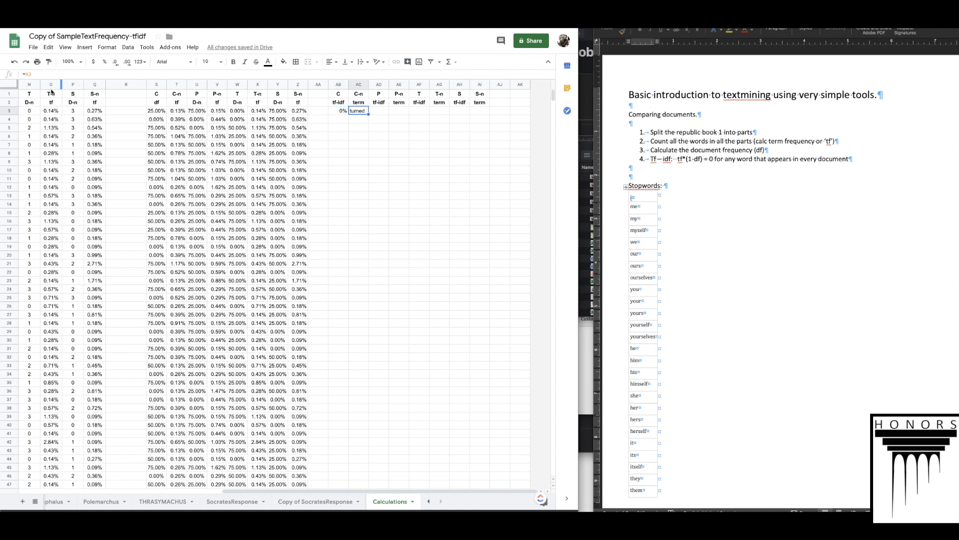
{"action": "scroll", "coordinate": [45, 105], "scroll_direction": "left", "scroll_amount": 2}
{"action": "scroll", "coordinate": [46, 105], "scroll_direction": "left", "scroll_amount": 10}
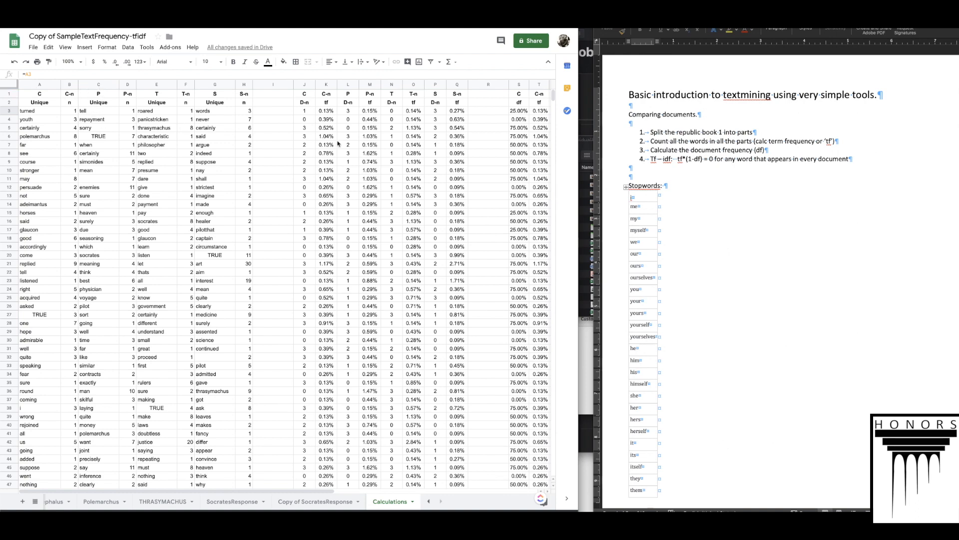
{"action": "scroll", "coordinate": [334, 143], "scroll_direction": "right", "scroll_amount": 10}
{"action": "left_click", "coordinate": [346, 111]}
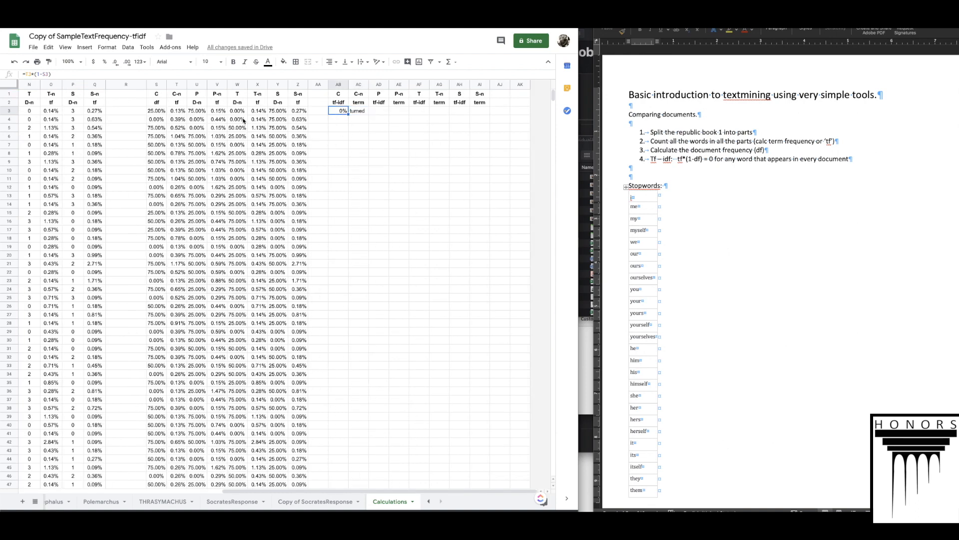
{"action": "left_click", "coordinate": [200, 113]}
{"action": "left_click", "coordinate": [221, 112]}
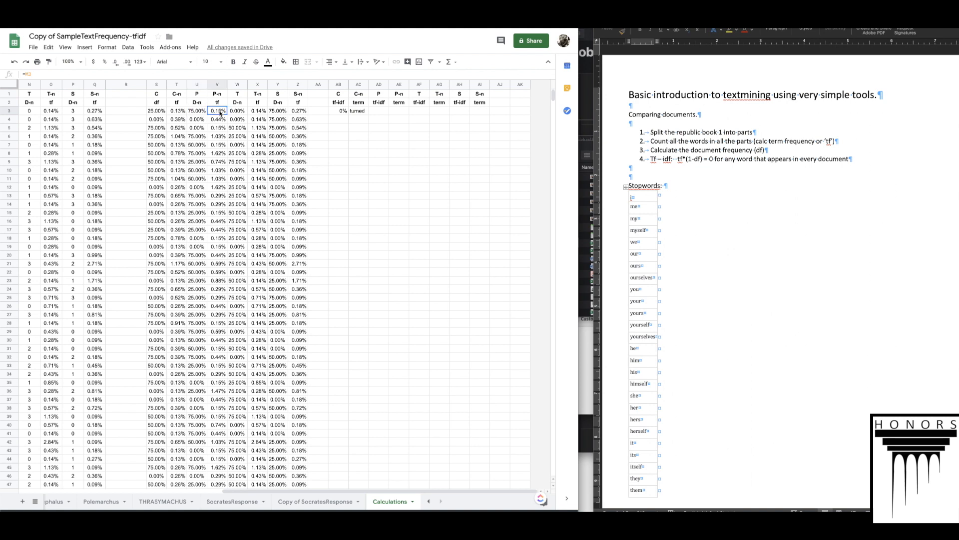
{"action": "left_click", "coordinate": [200, 112]}
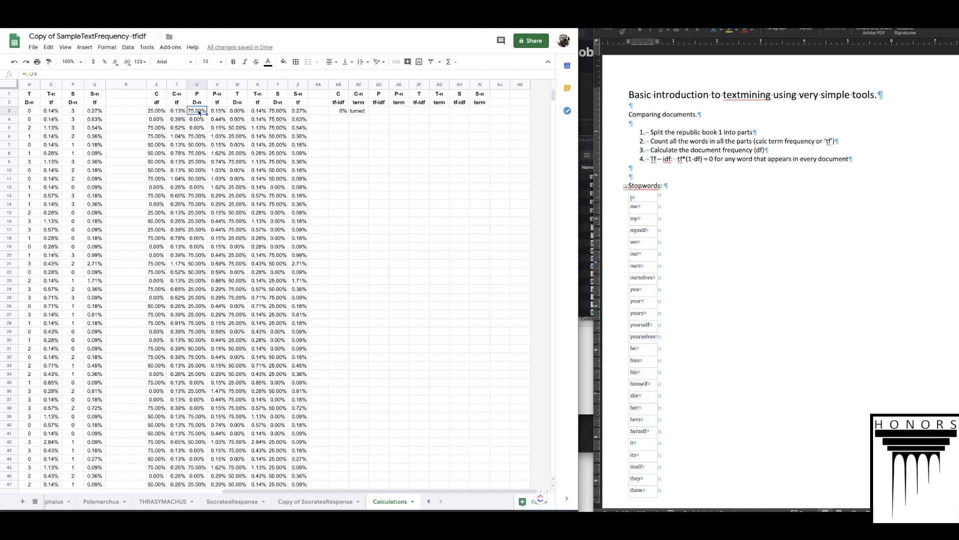
Step: Copy the tf-idf and term formulas from AB3:AC3 into AD3, AF3 and AH3 for the other three speakers
{"action": "left_click", "coordinate": [378, 112]}
{"action": "left_click_drag", "start_coordinate": [338, 111], "coordinate": [359, 111]}
{"action": "key", "text": "ctrl+c"}
{"action": "left_click", "coordinate": [379, 111]}
{"action": "key", "text": "ctrl+v"}
{"action": "left_click", "coordinate": [426, 111]}
{"action": "key", "text": "ctrl+v"}
{"action": "left_click", "coordinate": [462, 113]}
{"action": "key", "text": "ctrl+v"}
Step: Reformat the tf-idf value in AB3 from a percentage to a plain number
{"action": "left_click", "coordinate": [339, 112]}
{"action": "left_click", "coordinate": [102, 48]}
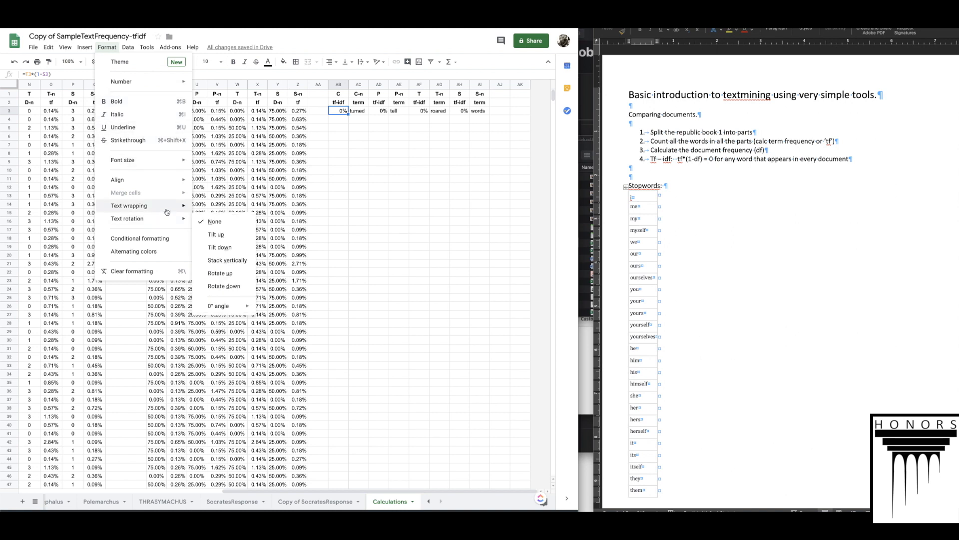
{"action": "mouse_move", "coordinate": [142, 89]}
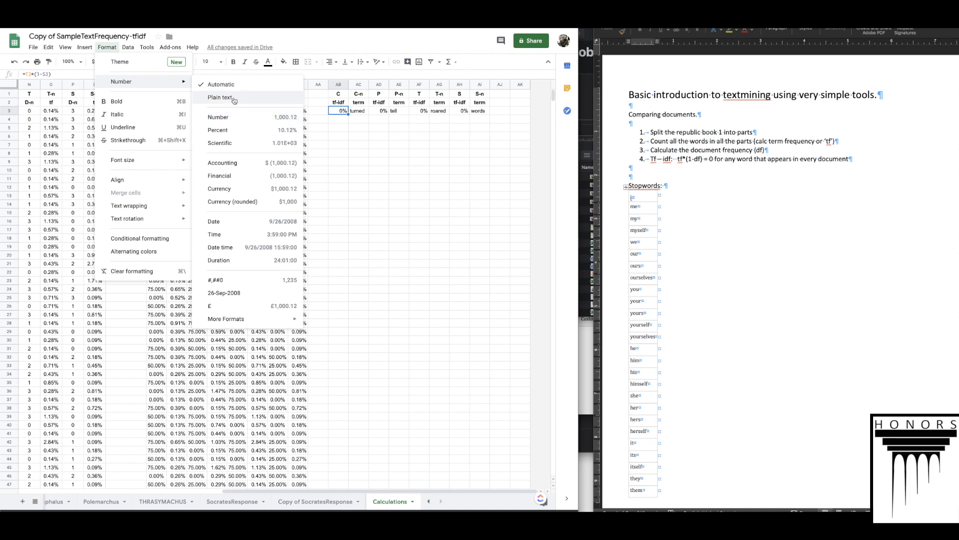
{"action": "left_click", "coordinate": [236, 117]}
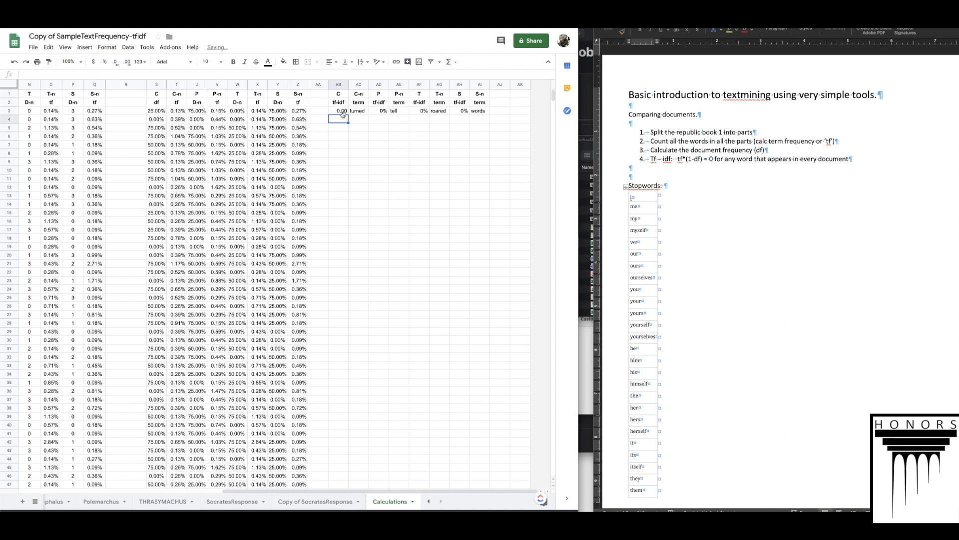
{"action": "left_click", "coordinate": [106, 47]}
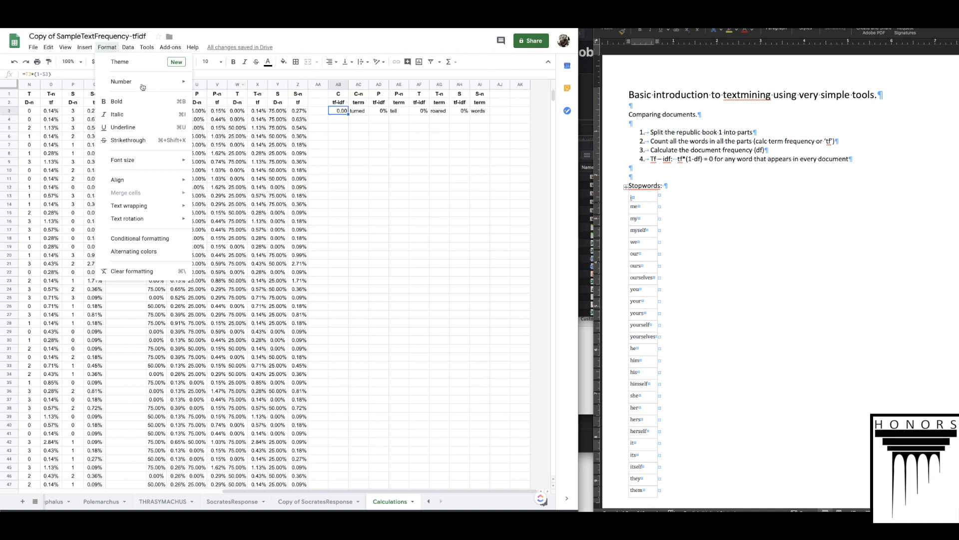
{"action": "mouse_move", "coordinate": [158, 86]}
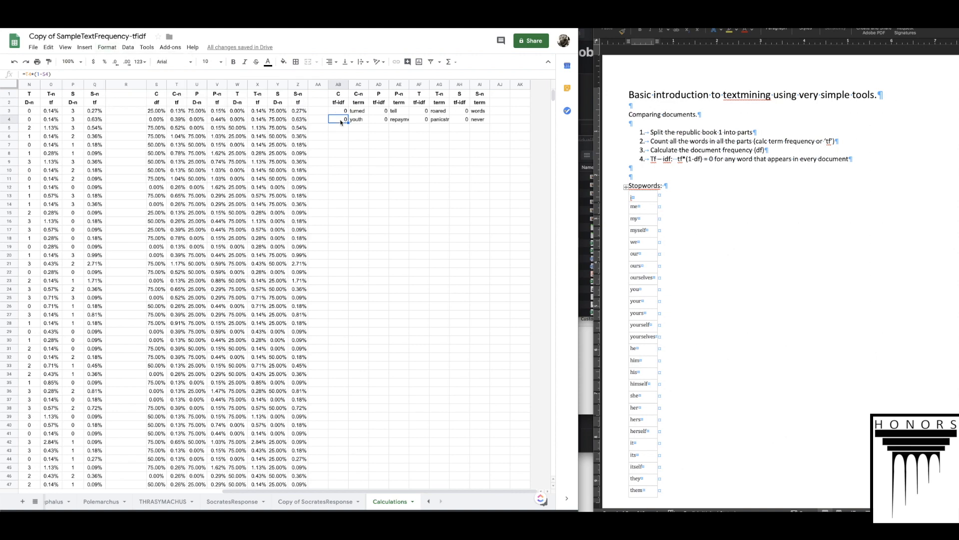
Step: Apply the custom number format #,##0.00000 to the first speaker's tf-idf values in AB3:AB4
{"action": "left_click_drag", "start_coordinate": [340, 110], "coordinate": [340, 120]}
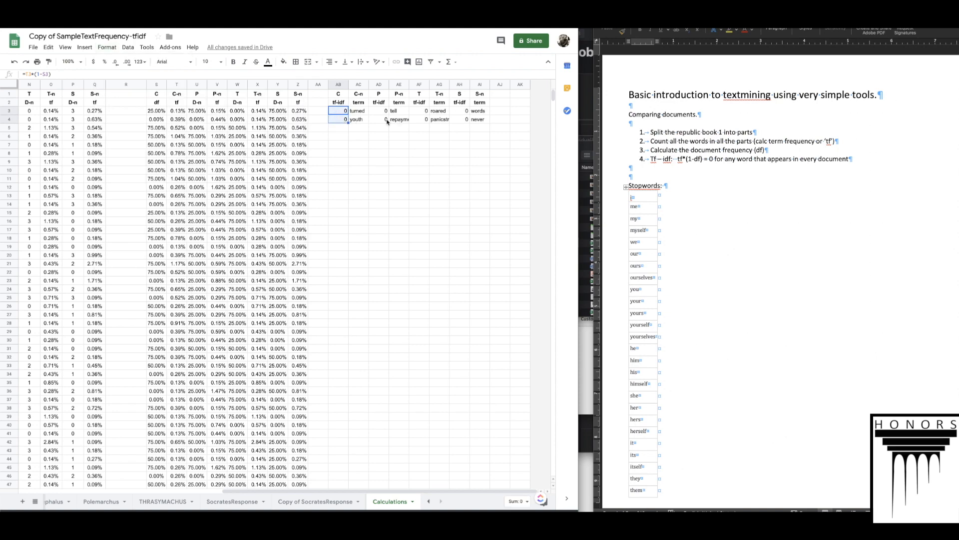
{"action": "left_click", "coordinate": [128, 47]}
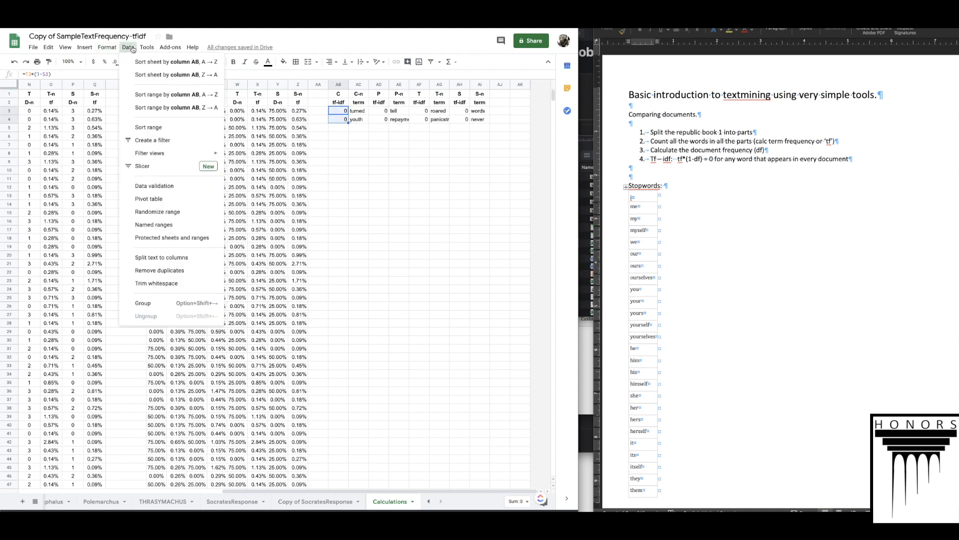
{"action": "left_click", "coordinate": [107, 47]}
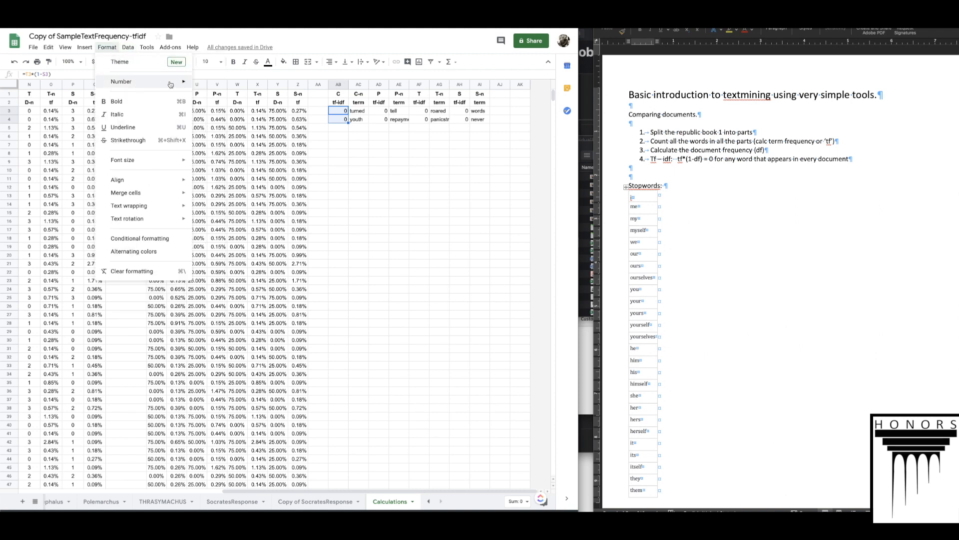
{"action": "mouse_move", "coordinate": [140, 82]}
{"action": "mouse_move", "coordinate": [266, 326]}
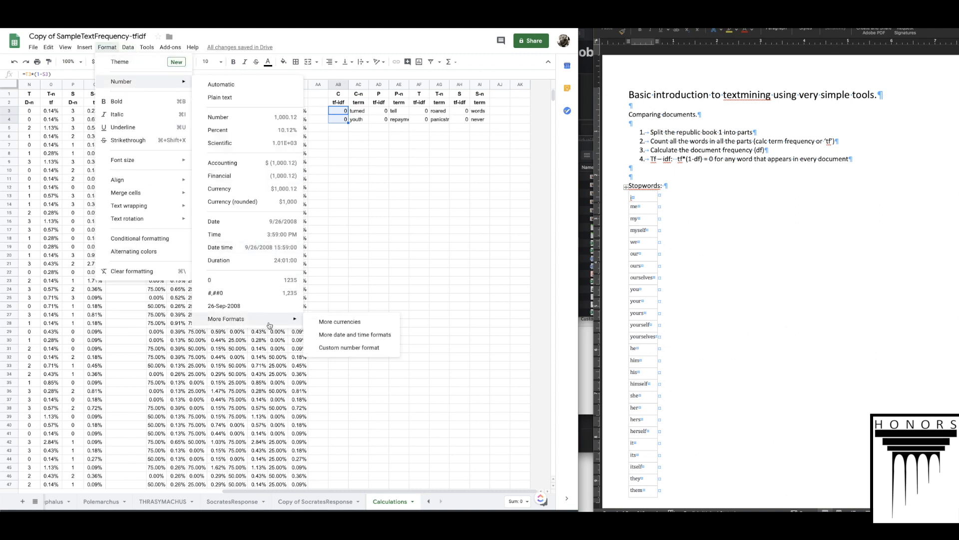
{"action": "left_click", "coordinate": [359, 347]}
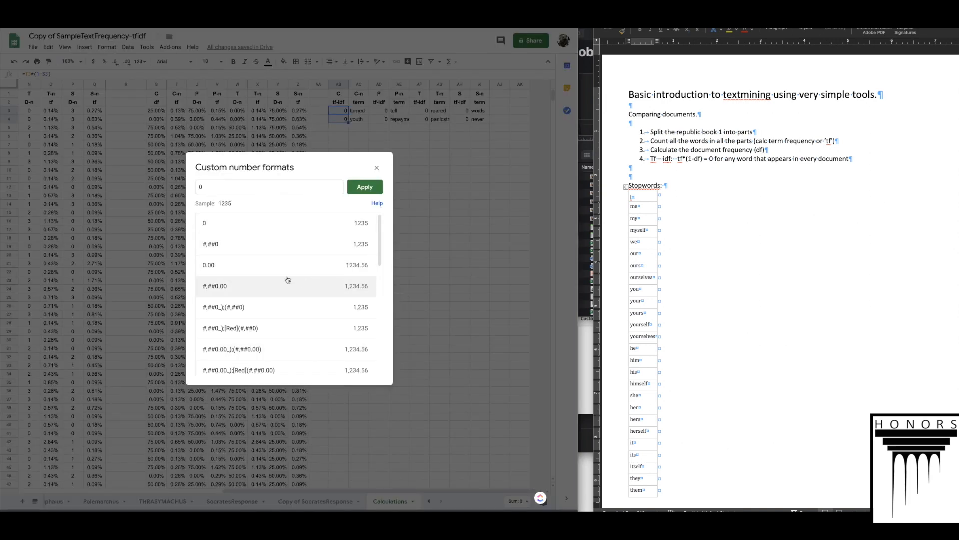
{"action": "left_click", "coordinate": [324, 286]}
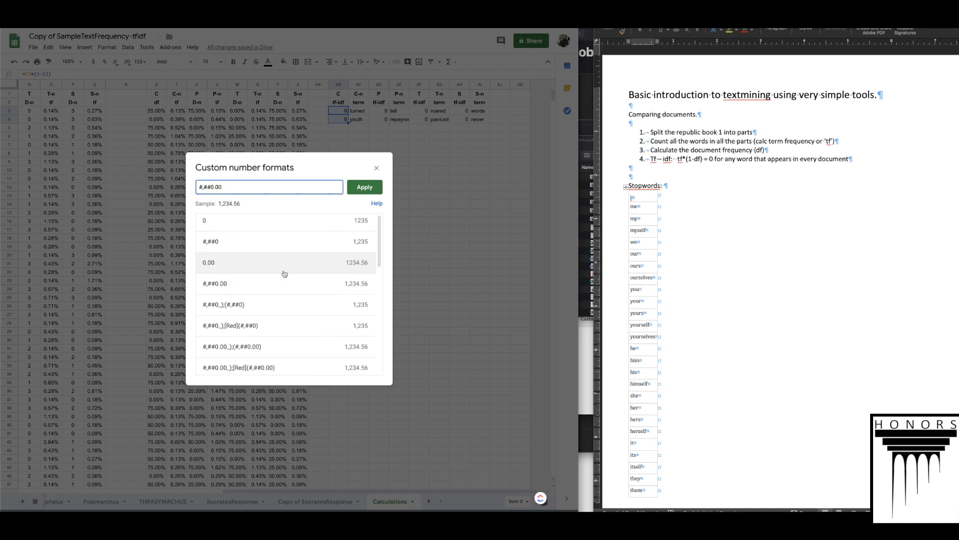
{"action": "scroll", "coordinate": [277, 255], "scroll_direction": "down", "scroll_amount": 2}
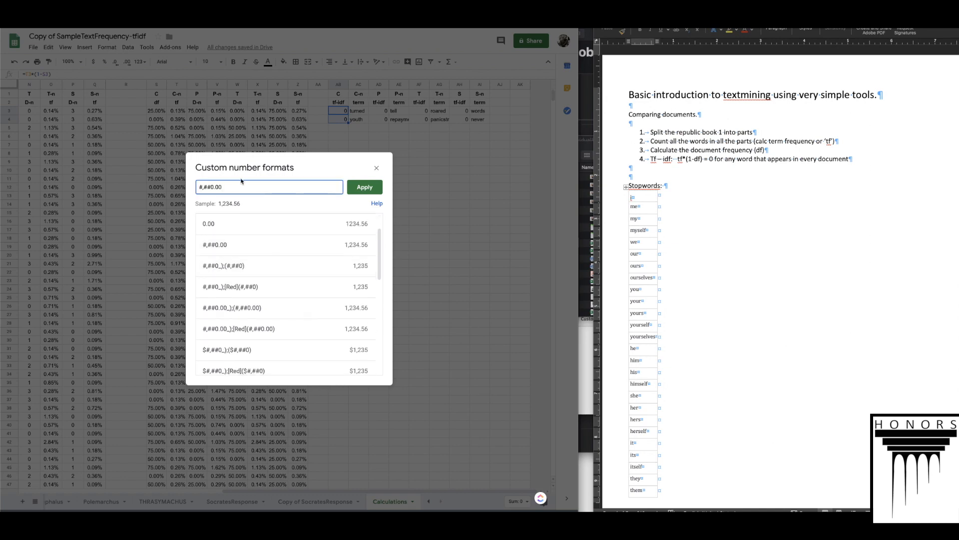
{"action": "type", "text": "000"}
{"action": "left_click", "coordinate": [364, 187]}
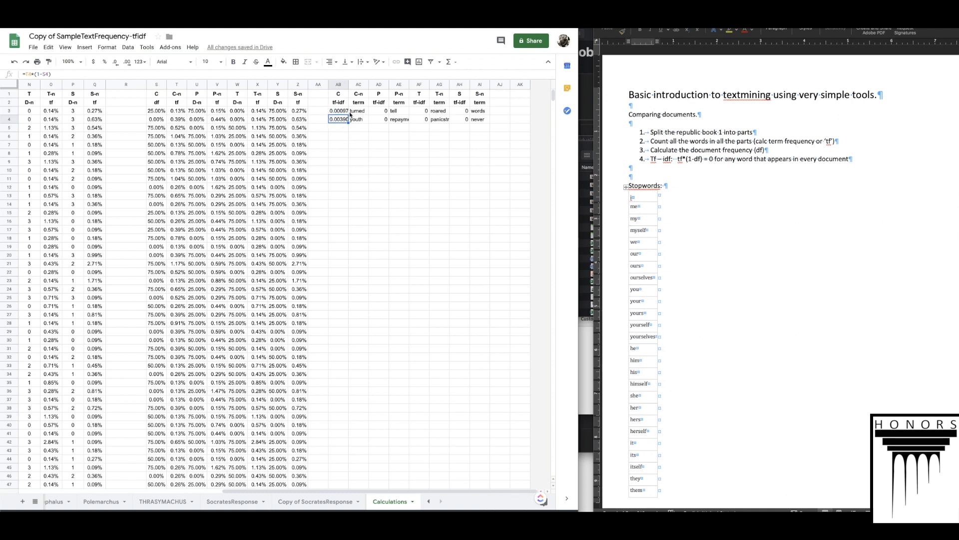
Step: Copy the five-decimal tf-idf cells from AB3:AB4 into AD3, AF3 and AH3 for the other three speakers
{"action": "key", "text": "ctrl+c"}
{"action": "left_click", "coordinate": [379, 110]}
{"action": "key", "text": "ctrl+v"}
{"action": "left_click", "coordinate": [419, 110]}
{"action": "key", "text": "ctrl+v"}
{"action": "left_click", "coordinate": [463, 111]}
{"action": "key", "text": "ctrl+v"}
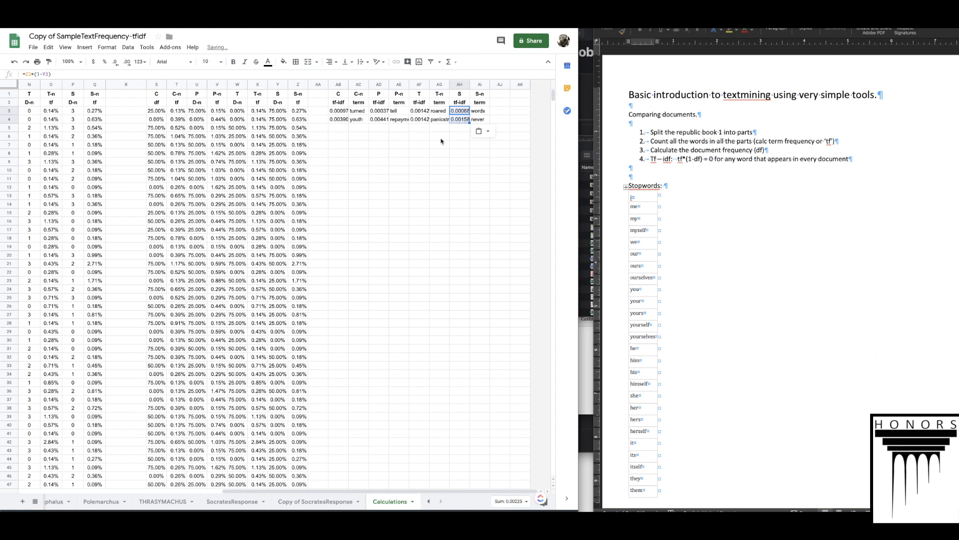
Step: Copy the tf-idf and term formulas in AB3:AI4 down through row 600 for all four speakers
{"action": "mouse_move", "coordinate": [341, 111]}
{"action": "left_mouse_down"}
{"action": "mouse_move", "coordinate": [467, 123]}
{"action": "mouse_move", "coordinate": [336, 120]}
{"action": "left_mouse_up"}
{"action": "key", "text": "ctrl+c"}
{"action": "left_click", "coordinate": [335, 126]}
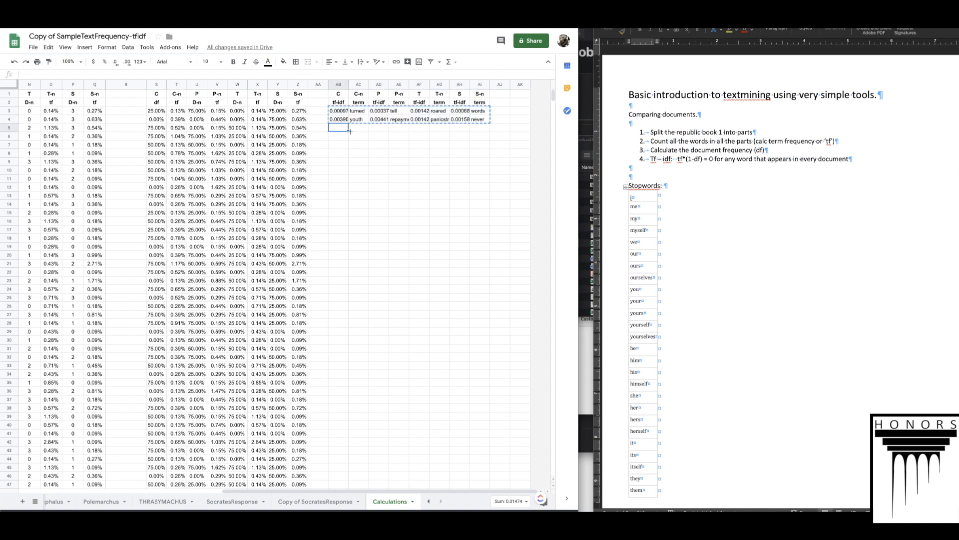
{"action": "scroll", "coordinate": [346, 149], "scroll_direction": "down", "scroll_amount": 15}
{"action": "scroll", "coordinate": [345, 151], "scroll_direction": "down", "scroll_amount": 20}
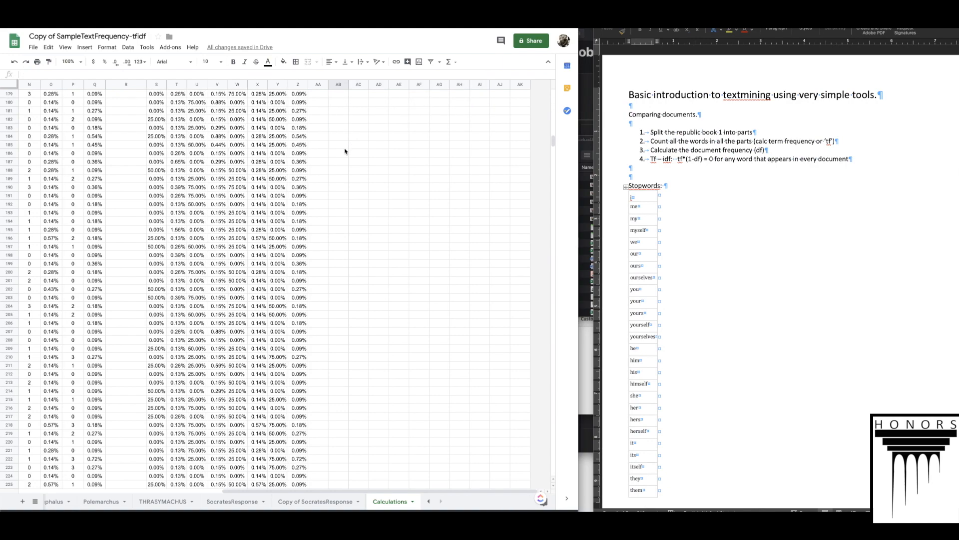
{"action": "scroll", "coordinate": [343, 149], "scroll_direction": "down", "scroll_amount": 20}
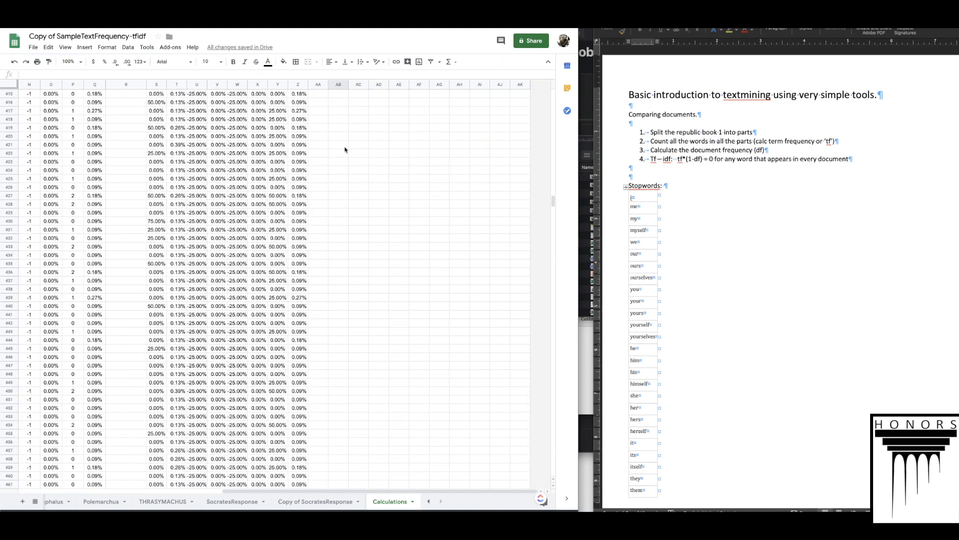
{"action": "scroll", "coordinate": [343, 149], "scroll_direction": "up", "scroll_amount": 6}
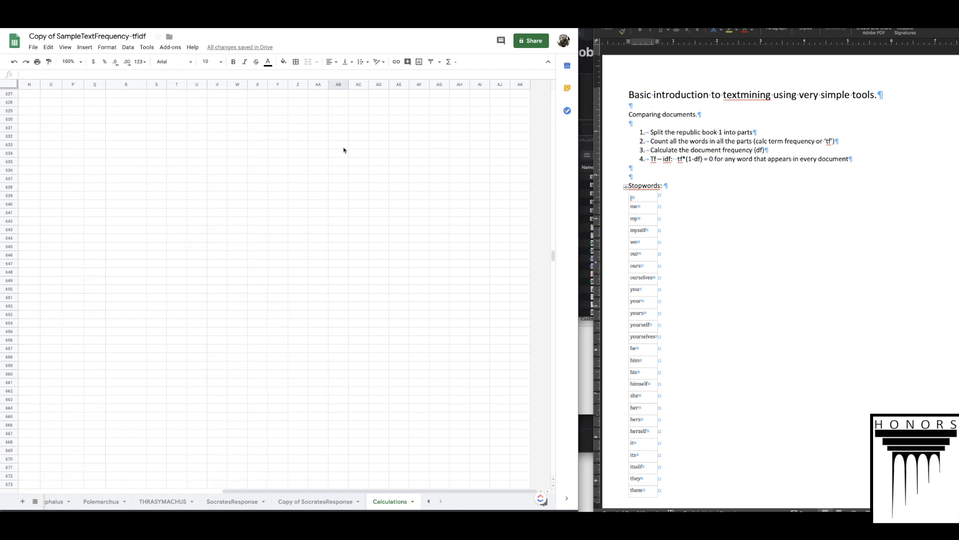
{"action": "scroll", "coordinate": [343, 150], "scroll_direction": "up", "scroll_amount": 5}
{"action": "left_click", "coordinate": [346, 257], "text": "shift"}
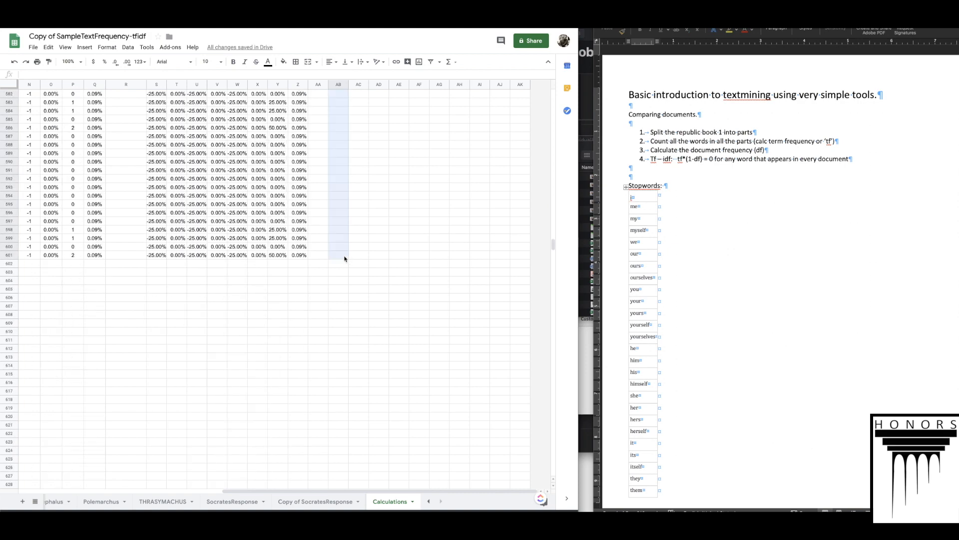
{"action": "key", "text": "ctrl+v"}
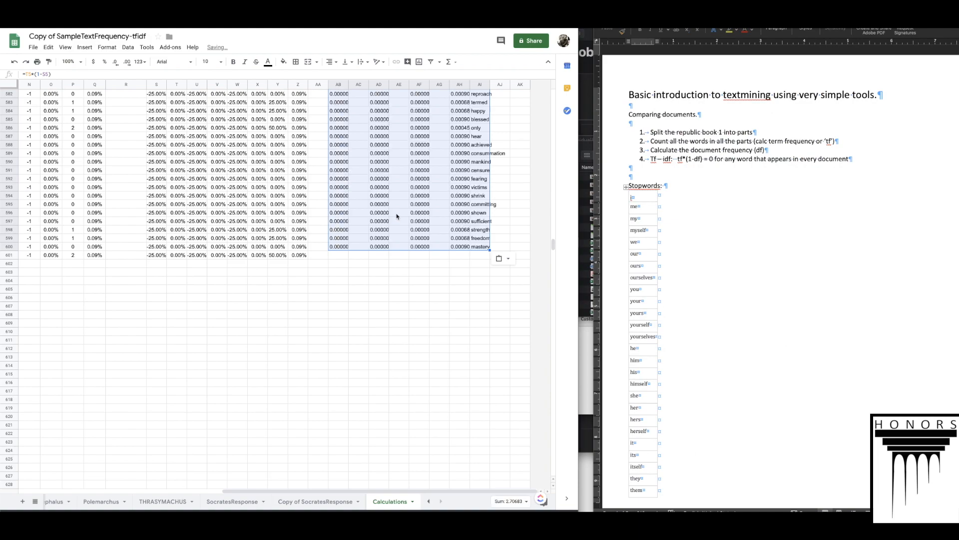
Step: Copy the tf-idf and term columns AB:AI and add a new sheet named Results
{"action": "scroll", "coordinate": [397, 215], "scroll_direction": "up", "scroll_amount": 20}
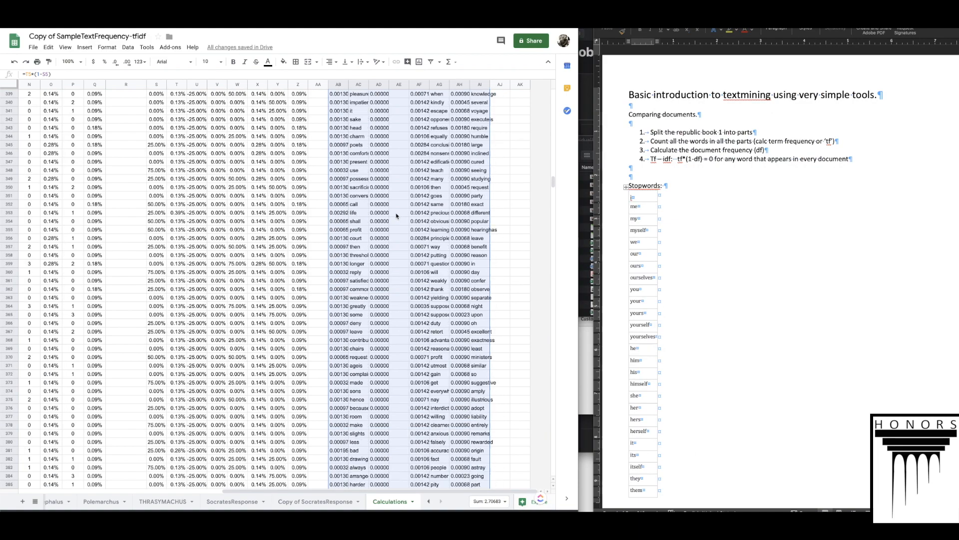
{"action": "scroll", "coordinate": [398, 216], "scroll_direction": "up", "scroll_amount": 20}
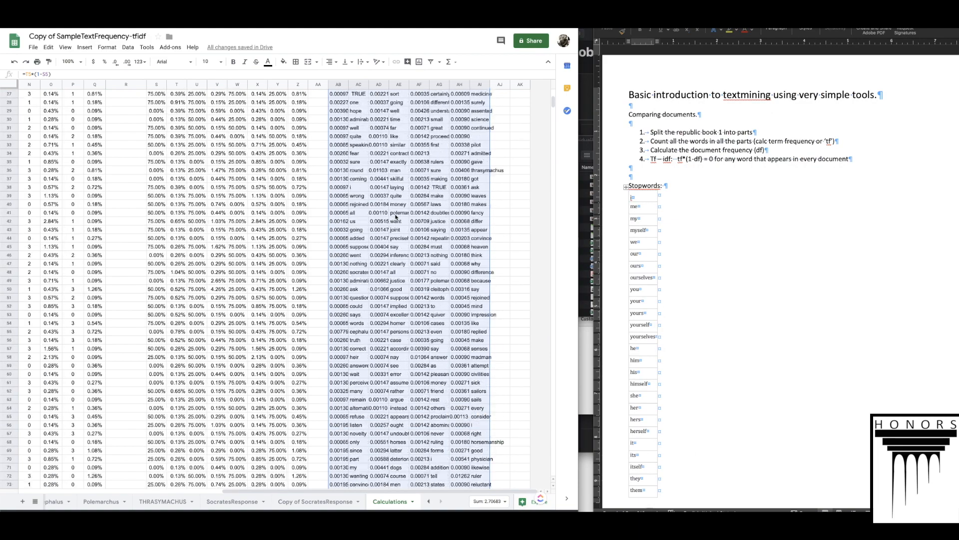
{"action": "left_click_drag", "start_coordinate": [341, 88], "coordinate": [477, 88]}
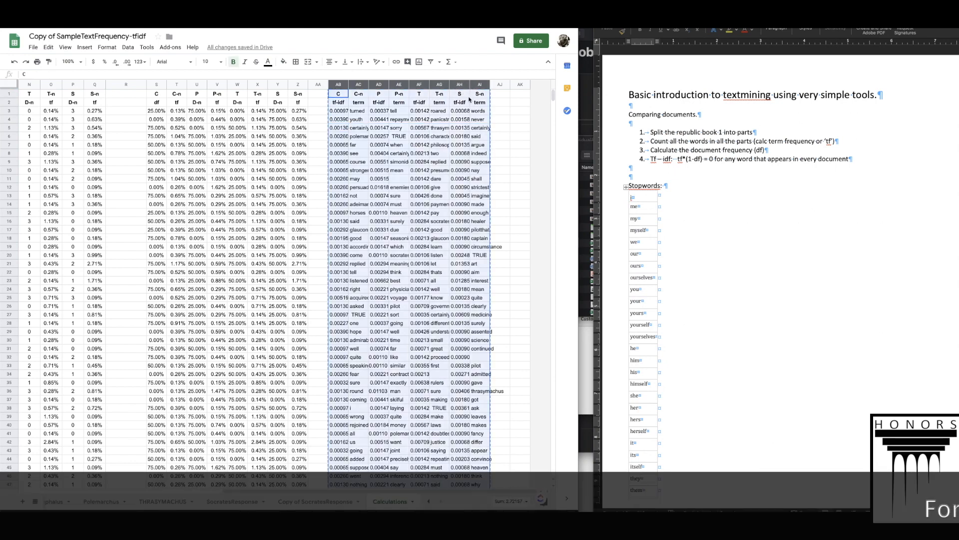
{"action": "left_click", "coordinate": [22, 501]}
{"action": "double_click", "coordinate": [398, 501]}
{"action": "type", "text": "Results"}
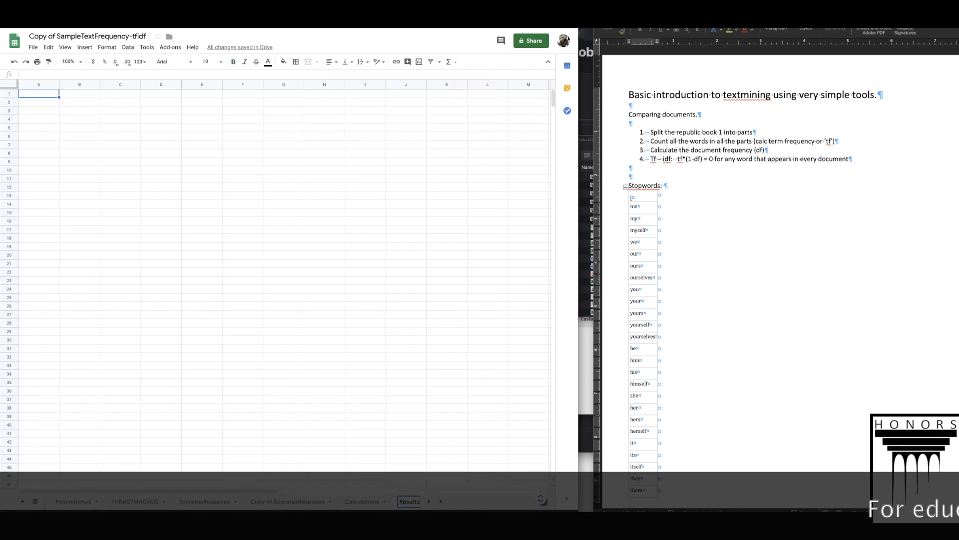
{"action": "key", "text": "Return"}
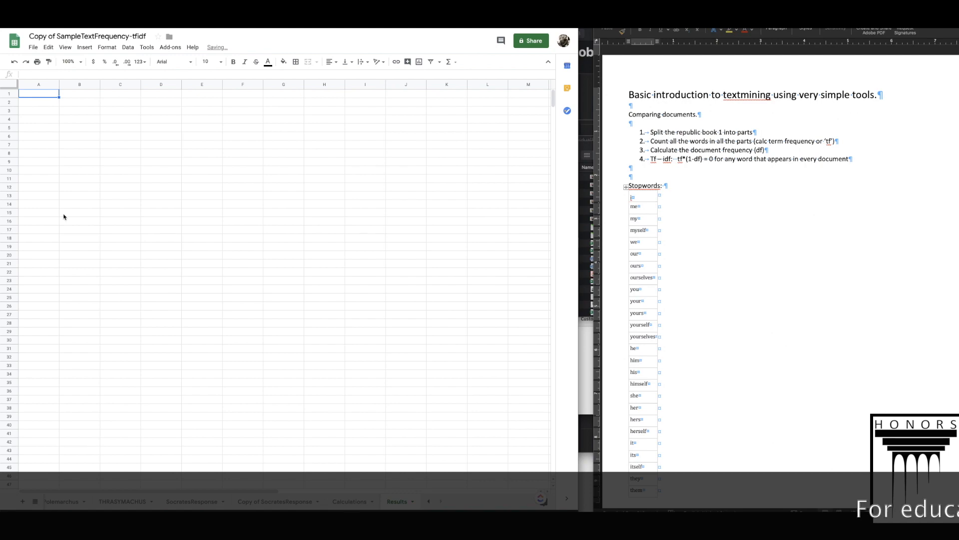
Step: Paste the copied tf-idf and term columns into the Results sheet from A1 as values only
{"action": "key", "text": "ctrl+v"}
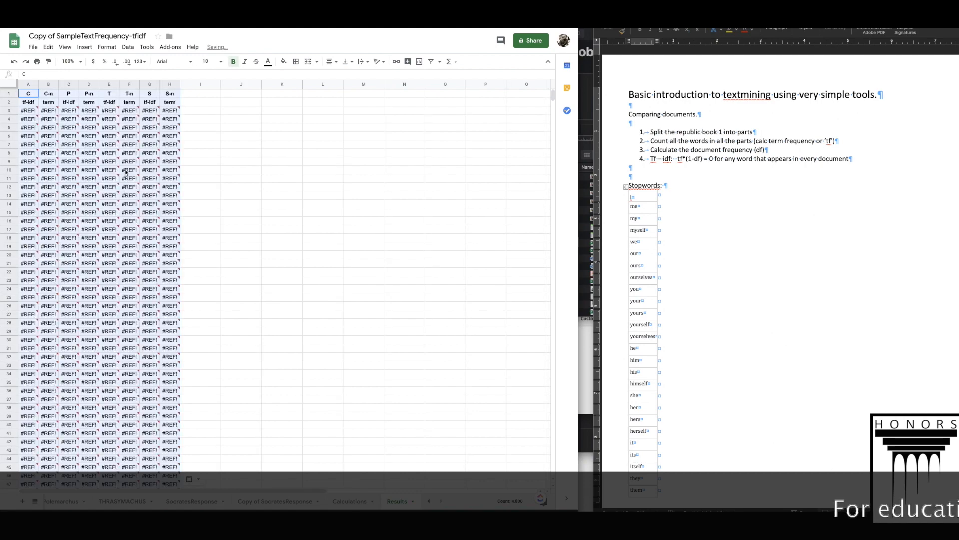
{"action": "key", "text": "ctrl+z"}
{"action": "right_click", "coordinate": [30, 96]}
{"action": "mouse_move", "coordinate": [106, 142]}
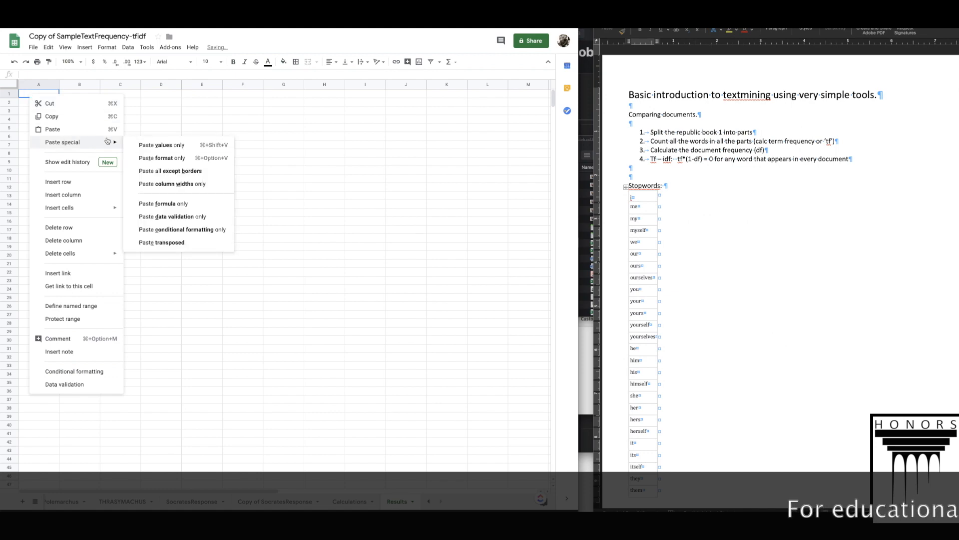
{"action": "left_click", "coordinate": [185, 146]}
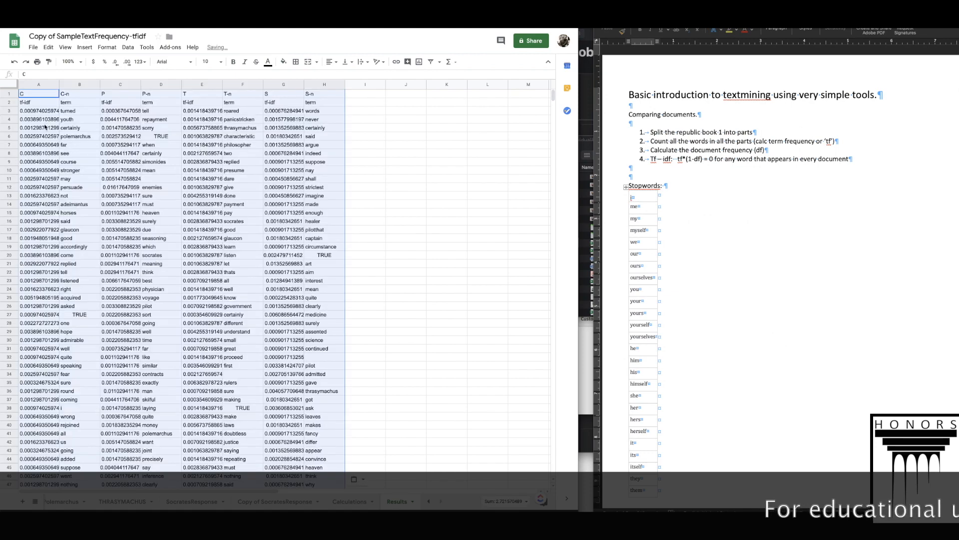
Step: Rename the Results headers in A1 and C1 as Cephalus and Polemarchus
{"action": "left_click", "coordinate": [39, 122]}
{"action": "left_click_drag", "start_coordinate": [38, 85], "coordinate": [74, 87]}
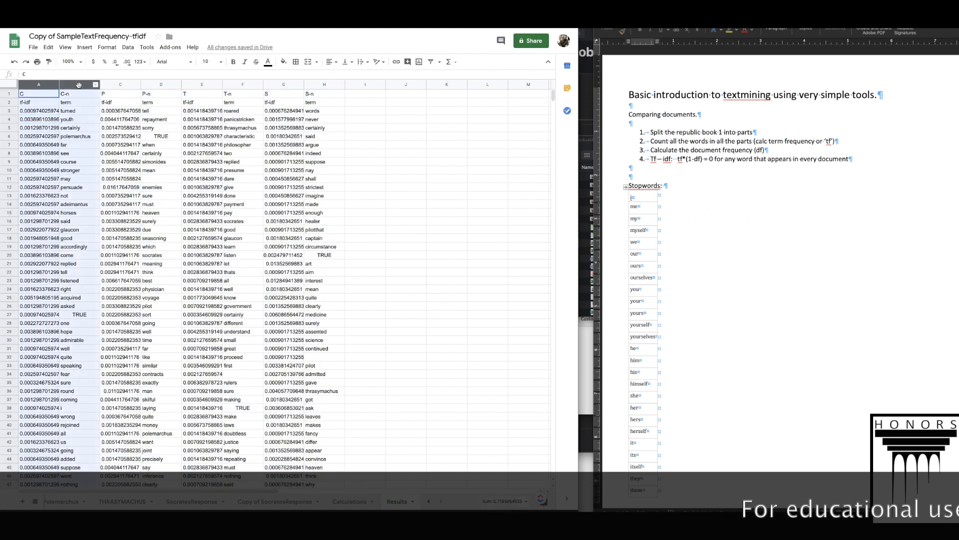
{"action": "left_click", "coordinate": [44, 97]}
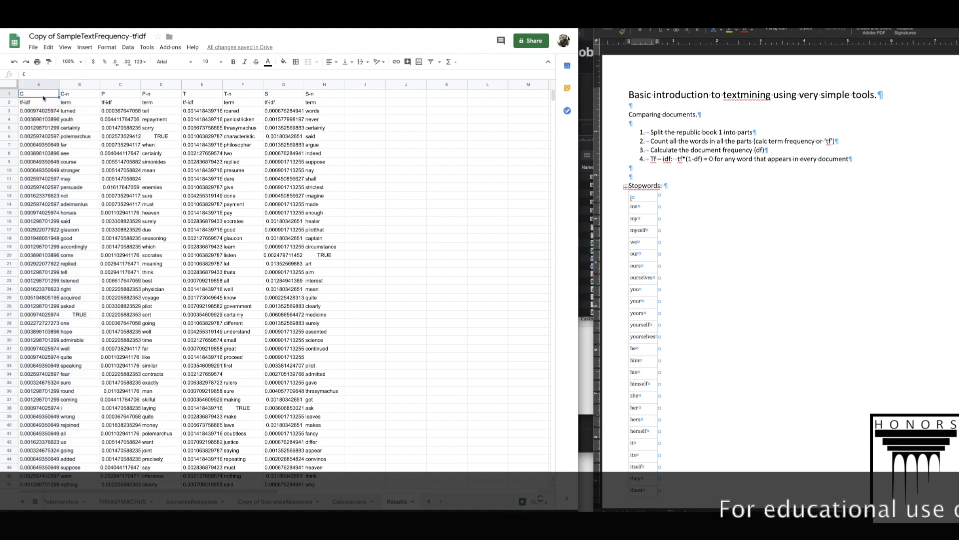
{"action": "type", "text": "Cephalus"}
{"action": "key", "text": "Tab"}
{"action": "key", "text": "Tab"}
{"action": "type", "text": "P"}
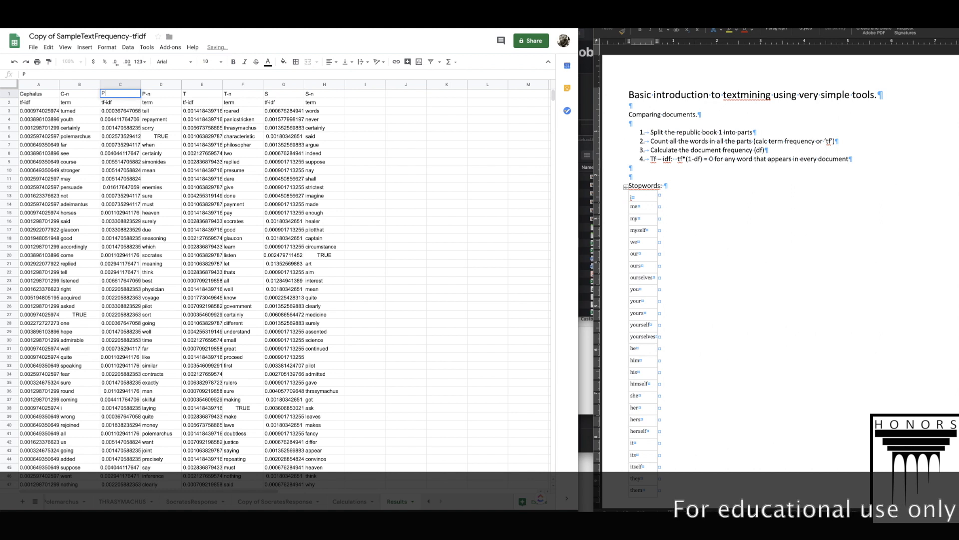
{"action": "type", "text": "olemarchu"}
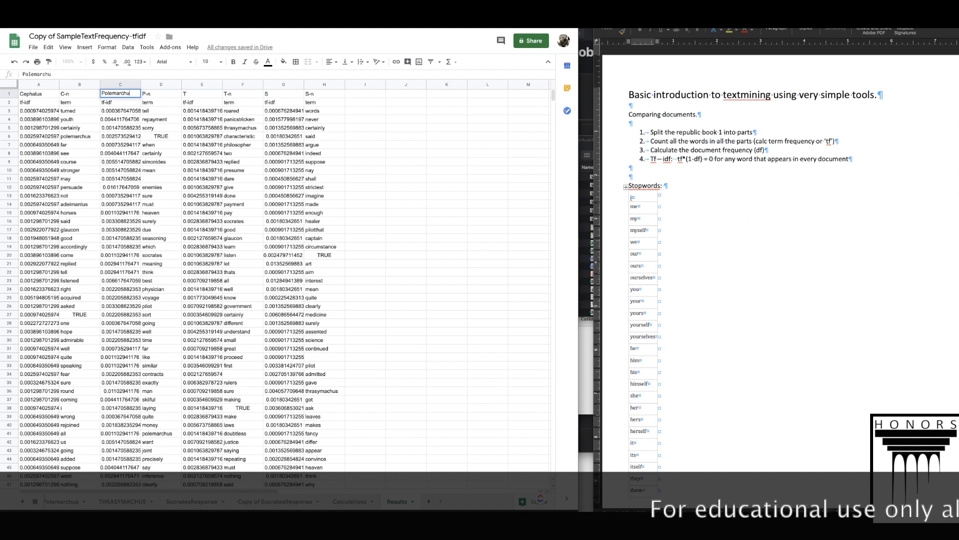
{"action": "type", "text": "s"}
{"action": "key", "text": "Tab"}
{"action": "key", "text": "Tab"}
Step: Rename the Results headers in E1 and G1 as Thrasymachus and Socrates
{"action": "type", "text": "Thrasymachu"}
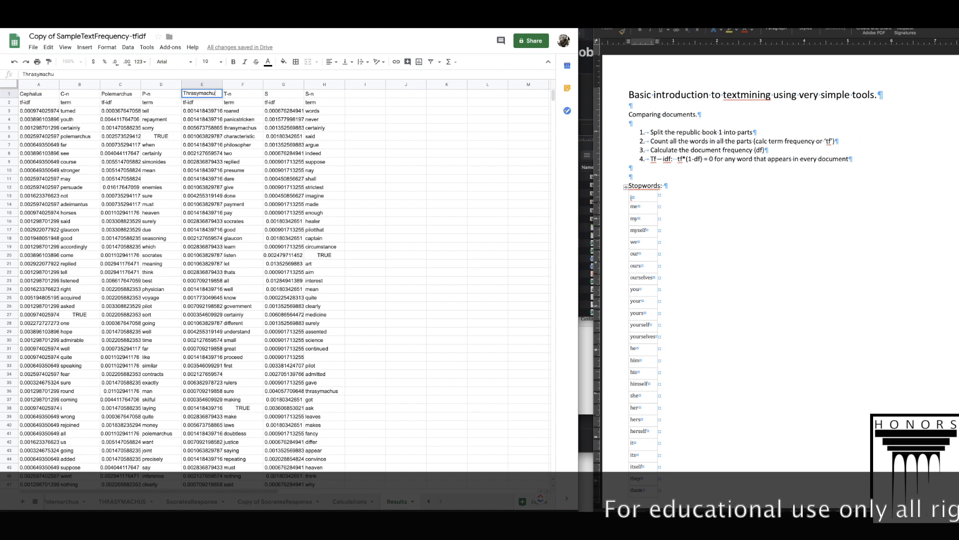
{"action": "type", "text": "s"}
{"action": "key", "text": "Tab"}
{"action": "key", "text": "Tab"}
{"action": "type", "text": "Socrate"}
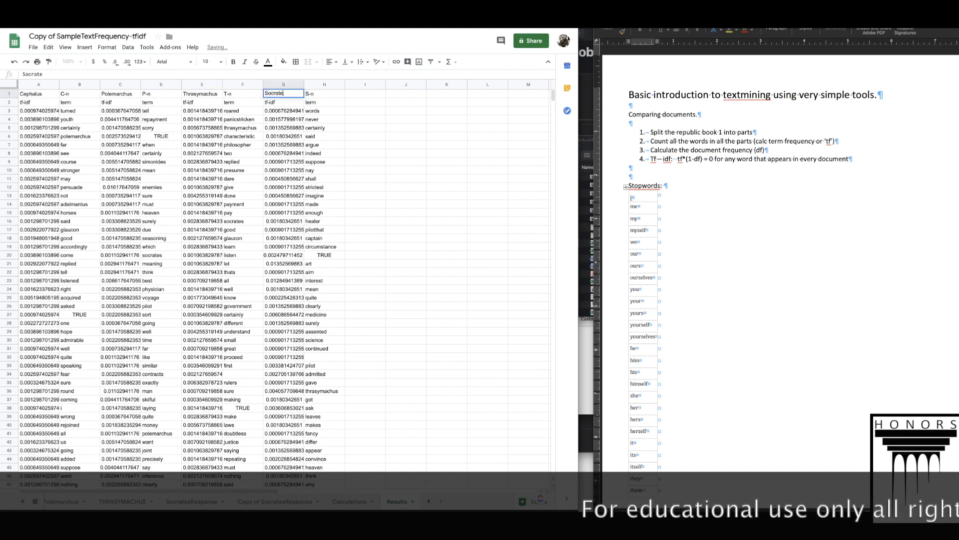
{"action": "key", "text": "Return"}
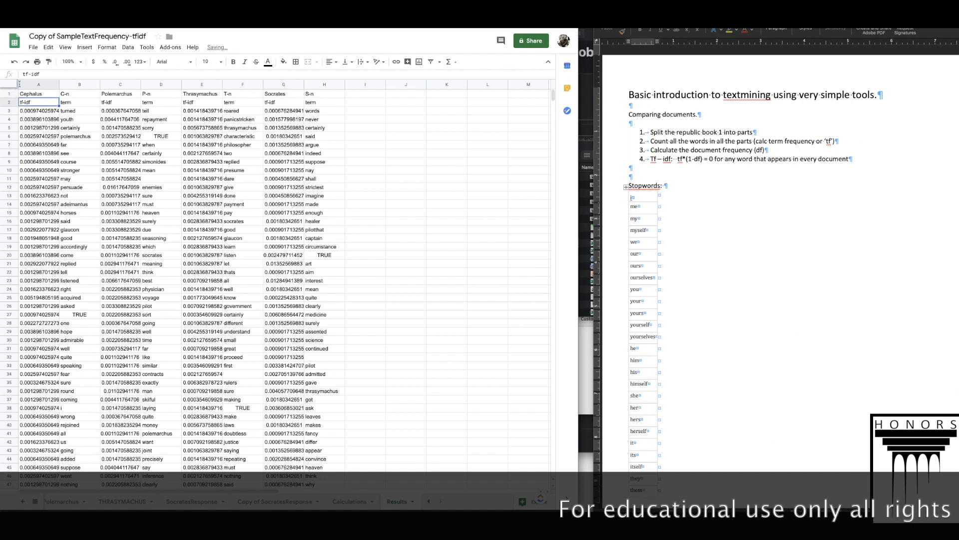
Step: Sort columns A:B of the Results sheet by Cephalus from Z to A, treating the first row as a header
{"action": "left_click", "coordinate": [34, 84]}
{"action": "left_click_drag", "start_coordinate": [33, 84], "coordinate": [80, 84]}
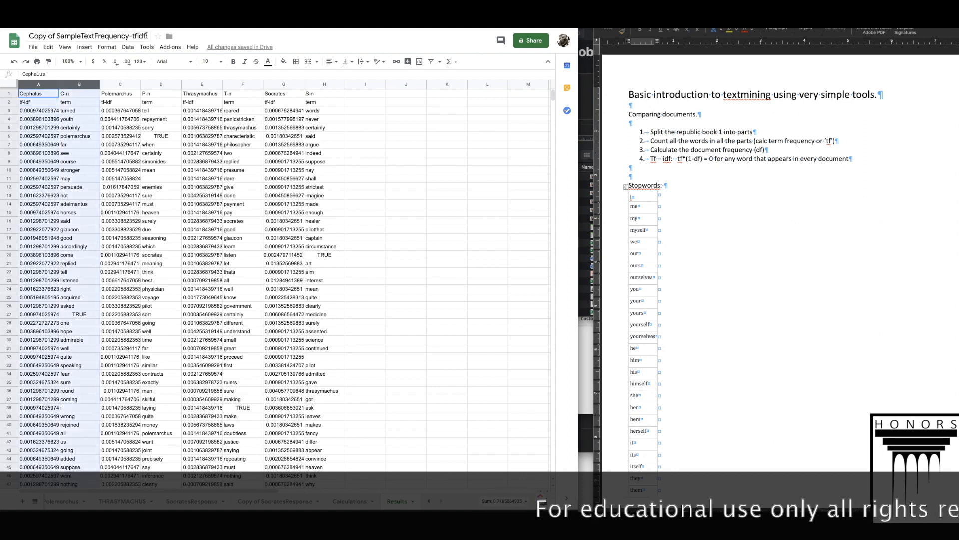
{"action": "left_click", "coordinate": [134, 48]}
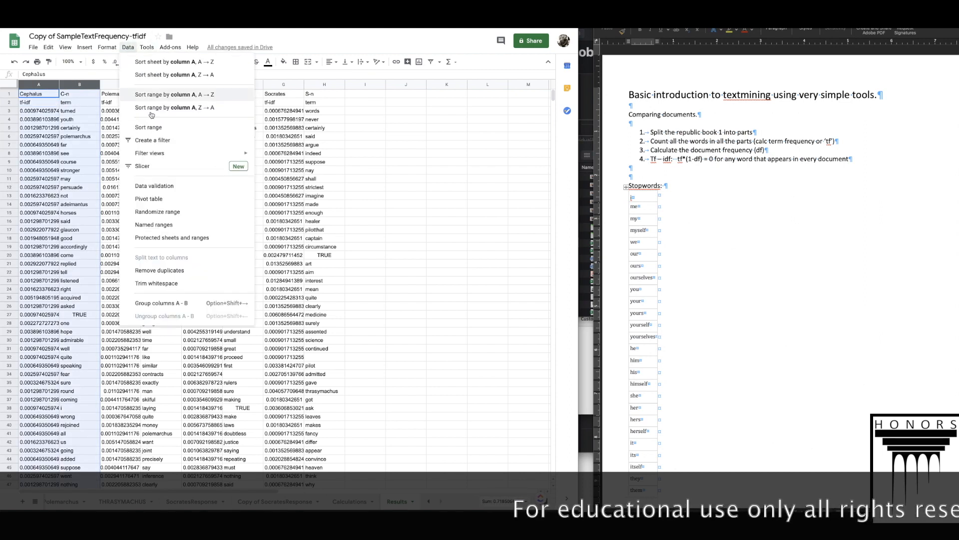
{"action": "left_click", "coordinate": [160, 131]}
{"action": "left_click", "coordinate": [222, 239]}
{"action": "left_click", "coordinate": [241, 264]}
{"action": "left_click", "coordinate": [246, 276]}
{"action": "left_click", "coordinate": [241, 268]}
{"action": "left_click", "coordinate": [244, 249]}
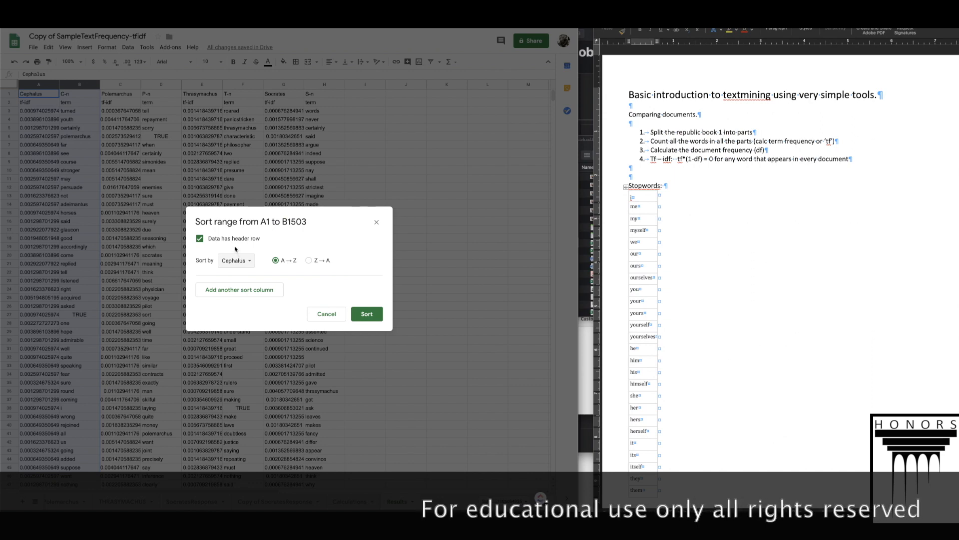
{"action": "left_click", "coordinate": [309, 260]}
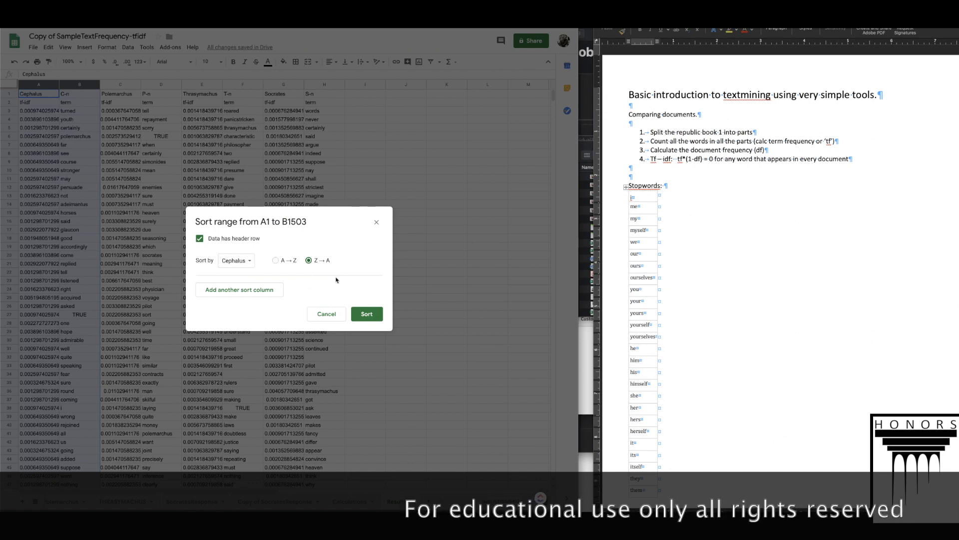
{"action": "left_click", "coordinate": [368, 314]}
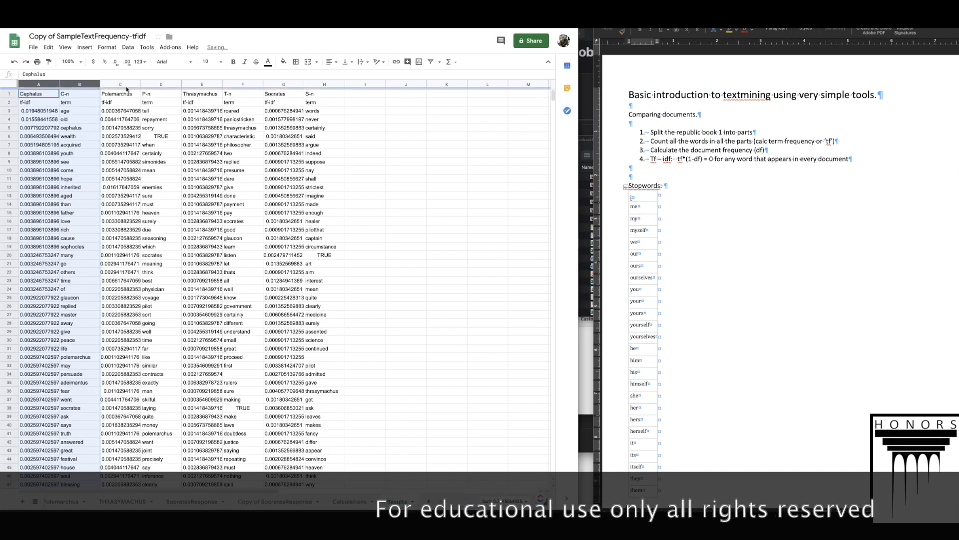
Step: Sort columns C:D of the Results sheet by Polemarchus from Z to A, treating the first row as a header
{"action": "left_click_drag", "start_coordinate": [123, 85], "coordinate": [159, 85]}
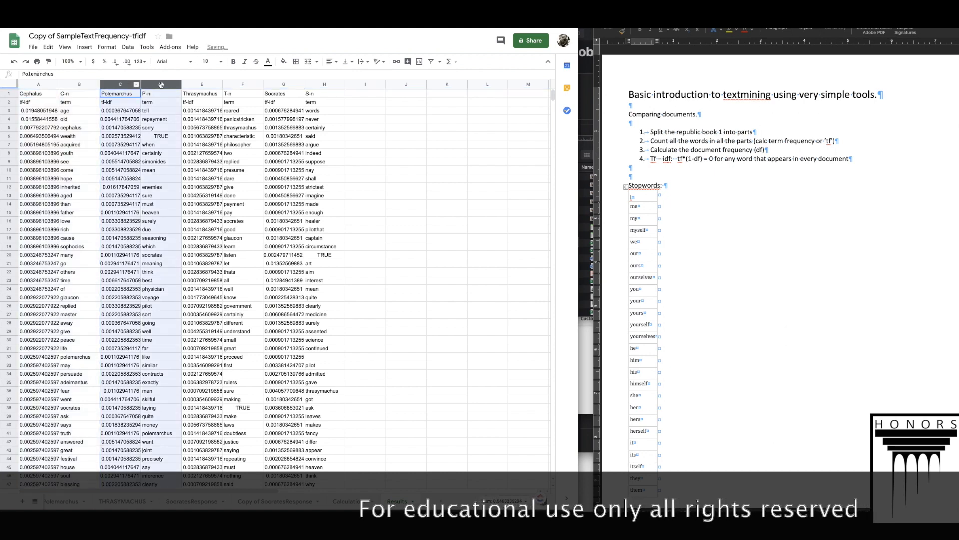
{"action": "left_click", "coordinate": [67, 112]}
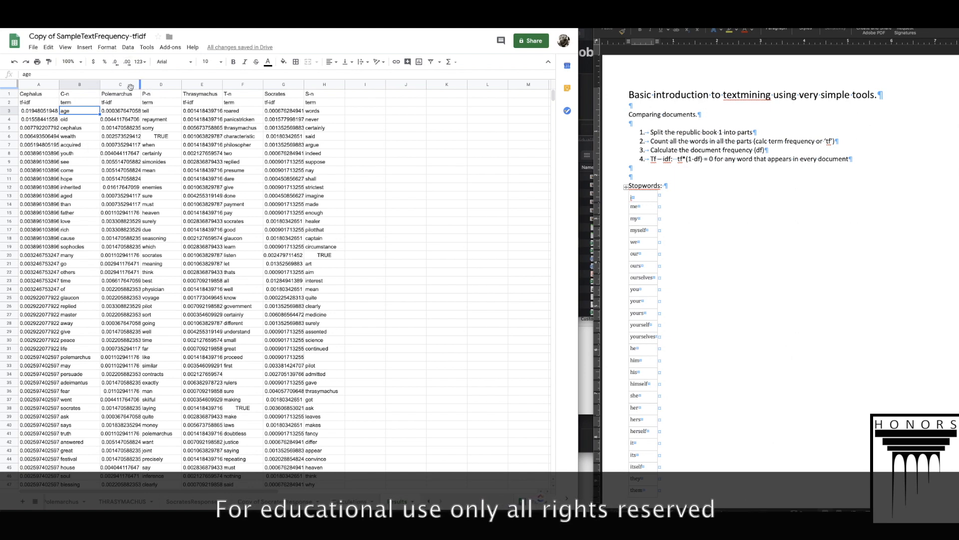
{"action": "left_click_drag", "start_coordinate": [120, 85], "coordinate": [163, 86]}
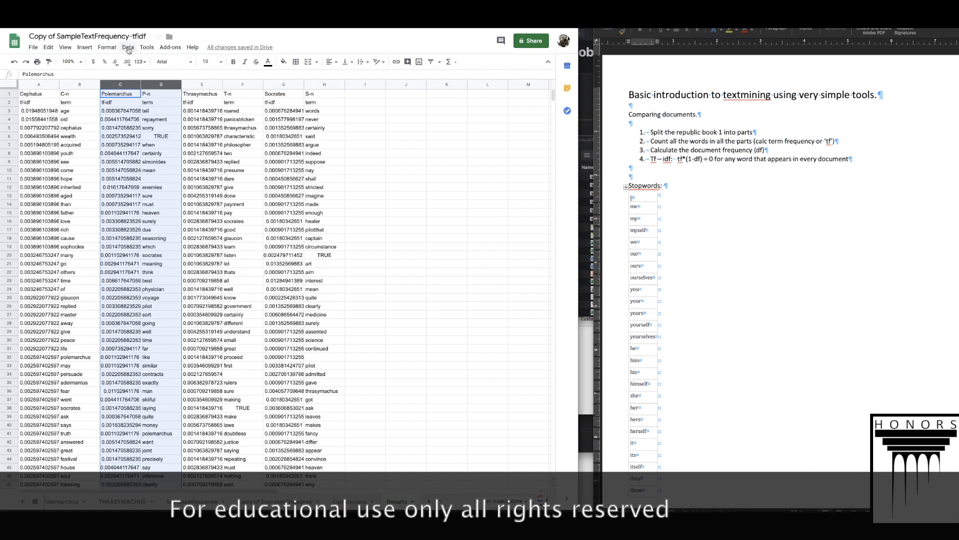
{"action": "left_click", "coordinate": [128, 48]}
{"action": "left_click", "coordinate": [168, 130]}
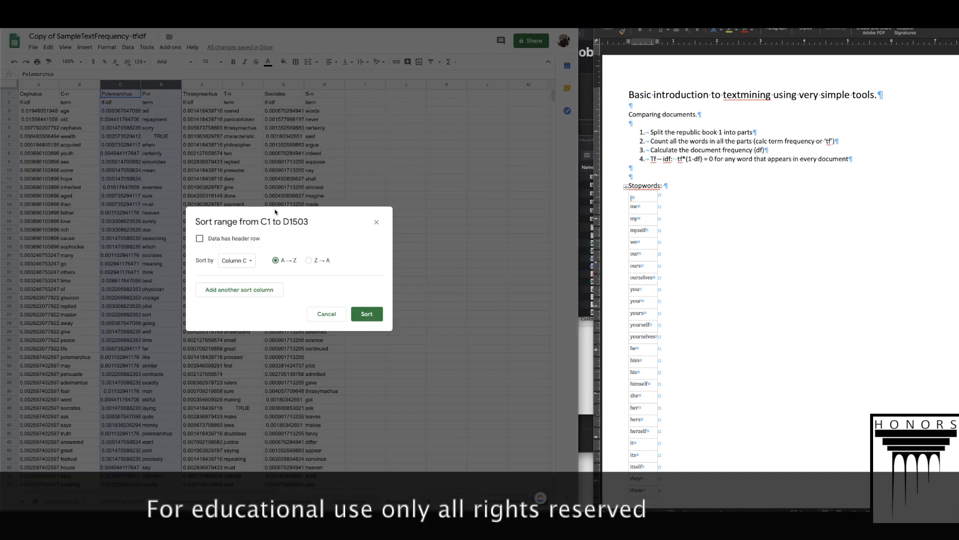
{"action": "left_click", "coordinate": [224, 239]}
{"action": "left_click", "coordinate": [253, 263]}
{"action": "left_click", "coordinate": [253, 262]}
{"action": "left_click", "coordinate": [308, 260]}
{"action": "left_click", "coordinate": [367, 314]}
Step: Examine the highest-ranked Polemarchus terms in column D, from row 3 down to row 10
{"action": "left_click", "coordinate": [117, 104]}
{"action": "left_click", "coordinate": [161, 112]}
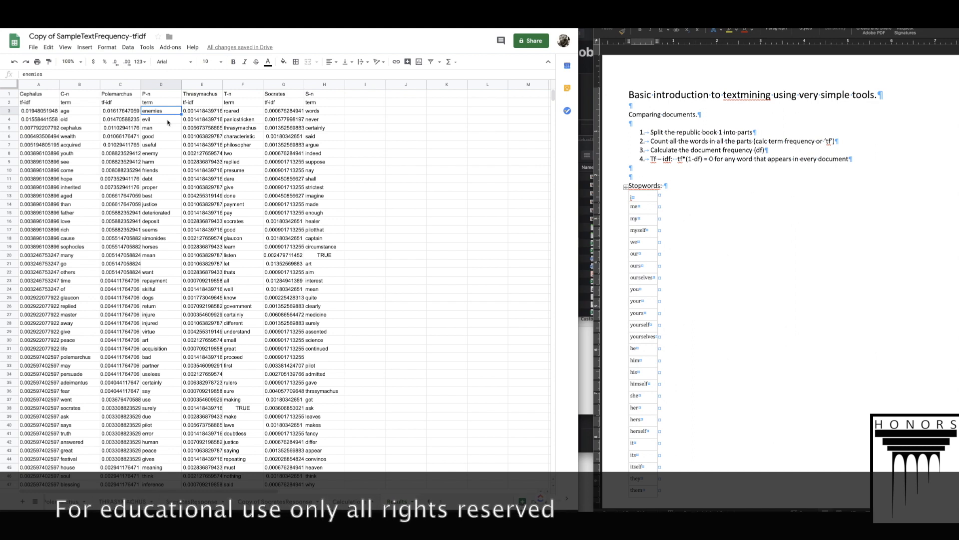
{"action": "left_click", "coordinate": [163, 135]}
{"action": "left_click", "coordinate": [165, 145]}
{"action": "left_click", "coordinate": [164, 162]}
{"action": "left_click", "coordinate": [163, 171]}
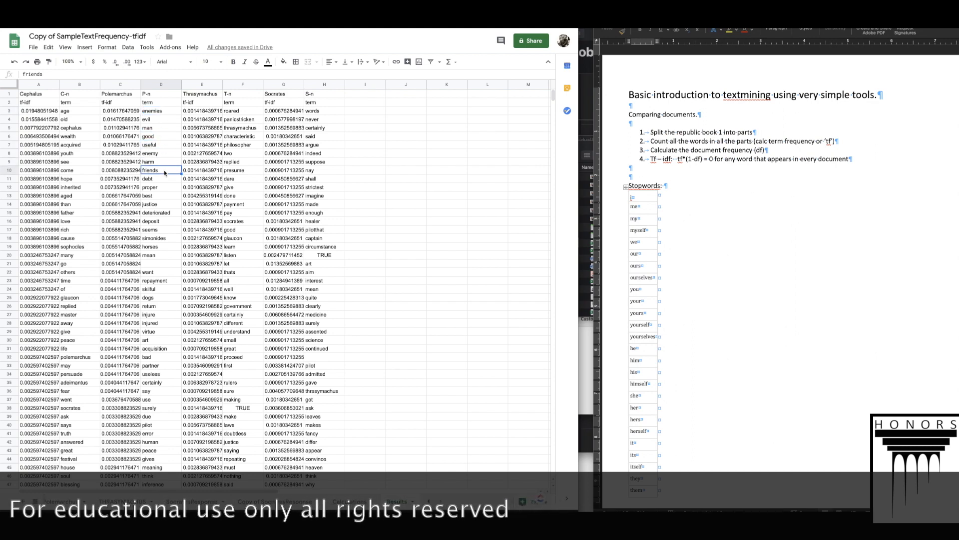
Step: Sort columns E:F of the Results sheet by Thrasymachus from Z to A, treating the first row as a header
{"action": "left_click_drag", "start_coordinate": [203, 84], "coordinate": [240, 84]}
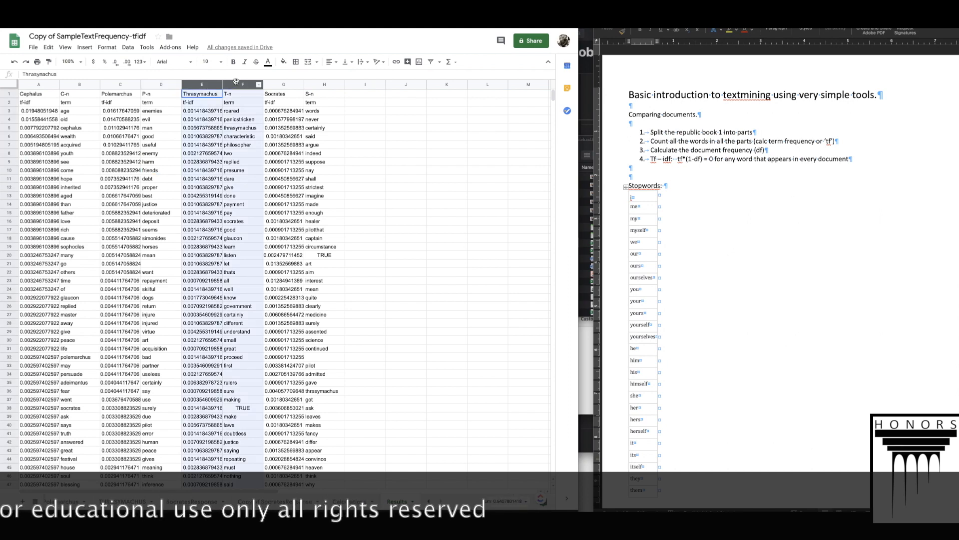
{"action": "left_click", "coordinate": [127, 47]}
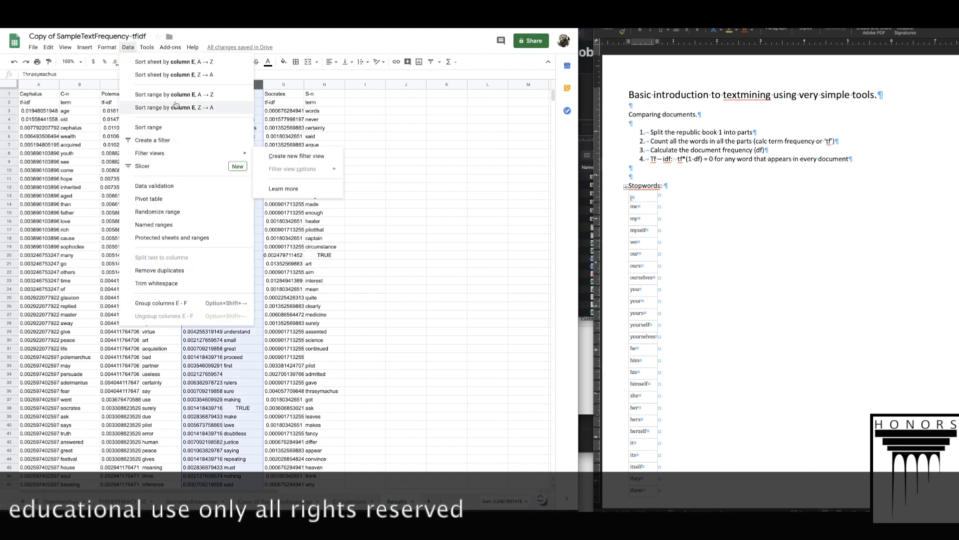
{"action": "left_click", "coordinate": [179, 127]}
{"action": "left_click", "coordinate": [218, 241]}
{"action": "left_click", "coordinate": [311, 261]}
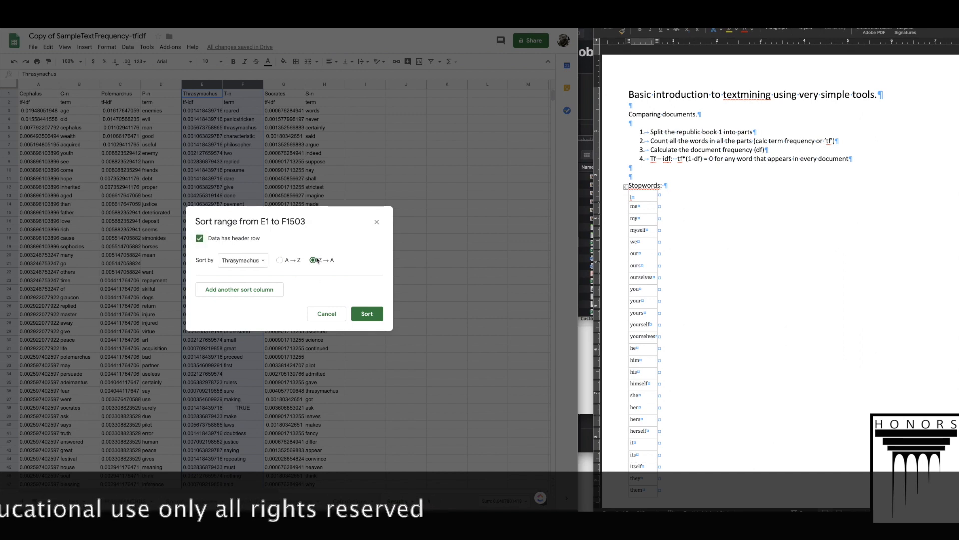
{"action": "left_click", "coordinate": [367, 314]}
Step: Examine the highest-ranked Thrasymachus terms in column F, from row 3 down to row 9
{"action": "left_click", "coordinate": [238, 110]}
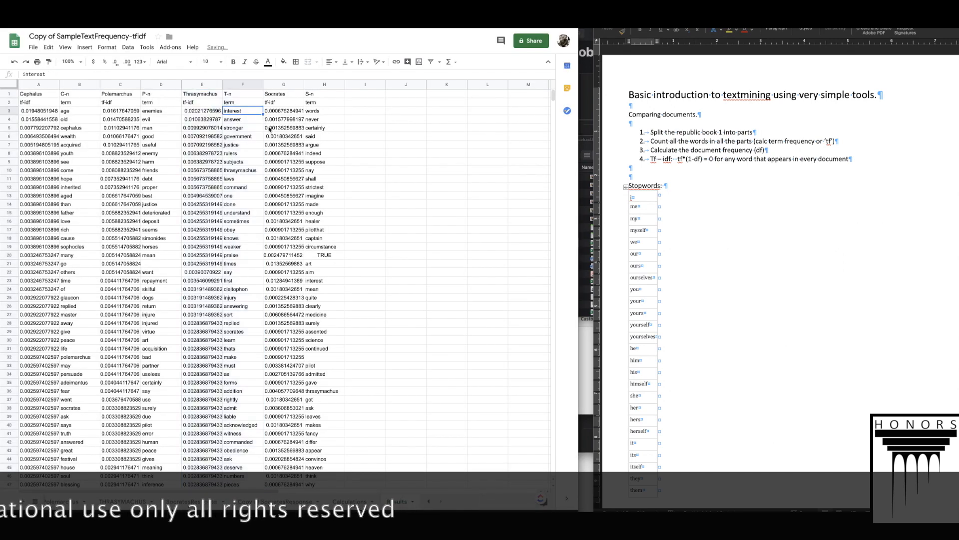
{"action": "left_click", "coordinate": [253, 130]}
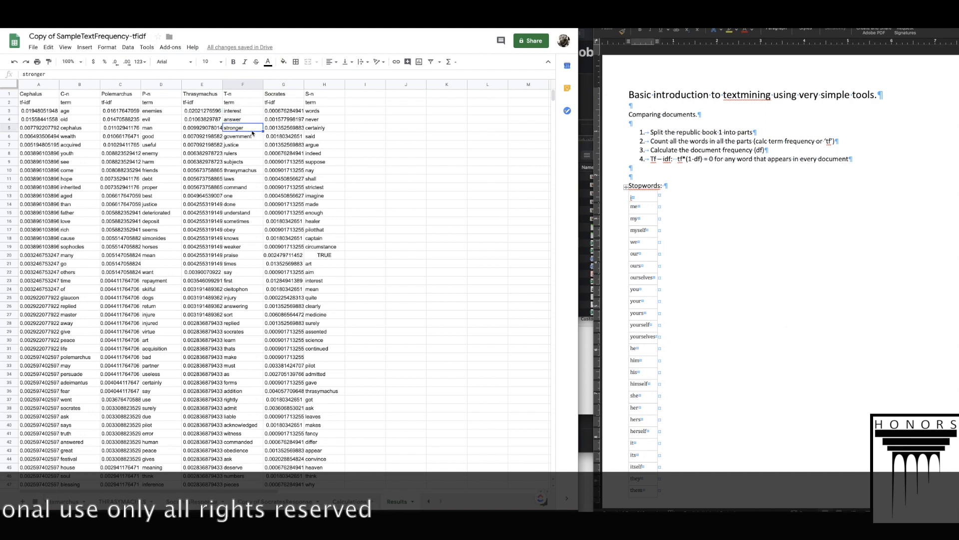
{"action": "left_click", "coordinate": [250, 138]}
{"action": "left_click", "coordinate": [250, 146]}
{"action": "left_click", "coordinate": [247, 154]}
{"action": "left_click", "coordinate": [255, 161]}
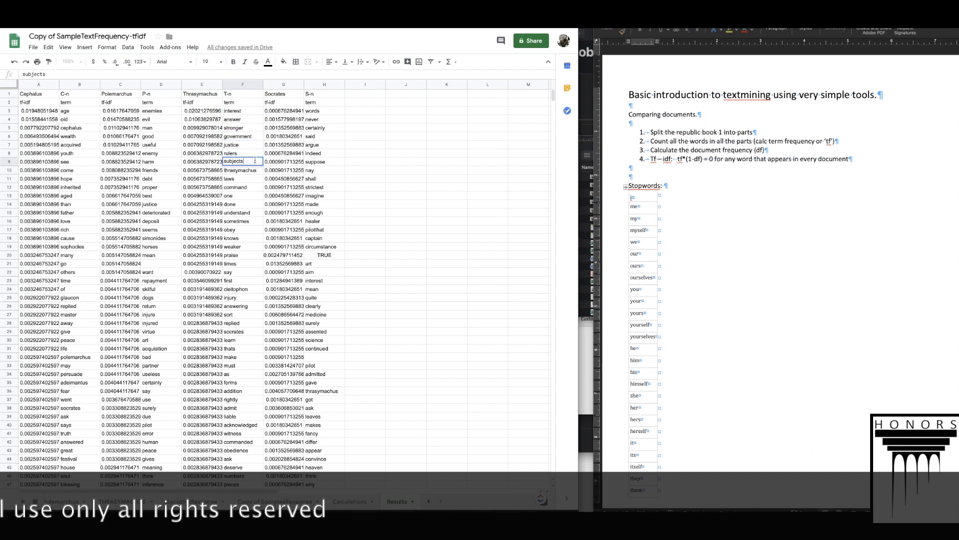
{"action": "left_click", "coordinate": [239, 111]}
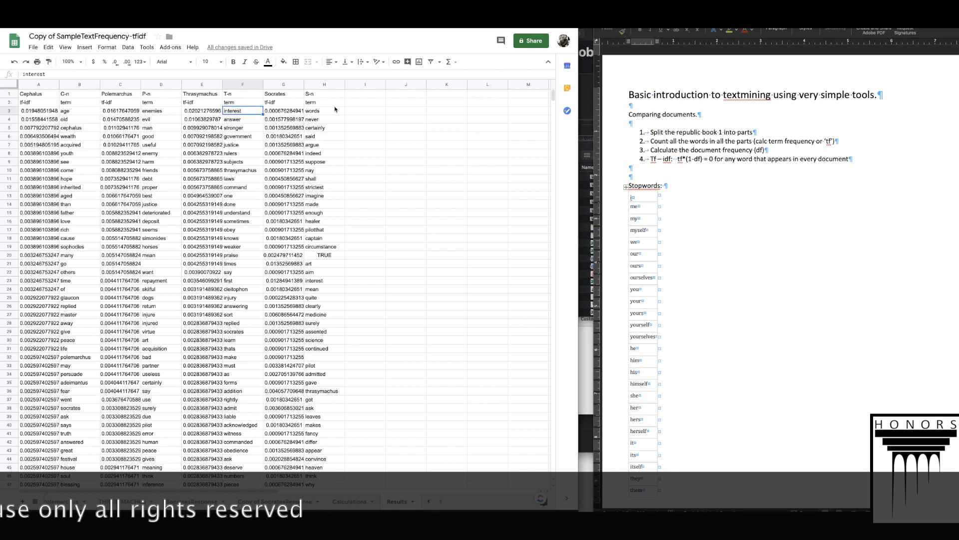
Step: Sort columns G:H of the Results sheet by Socrates from Z to A, treating the first row as a header
{"action": "left_click_drag", "start_coordinate": [288, 84], "coordinate": [323, 84]}
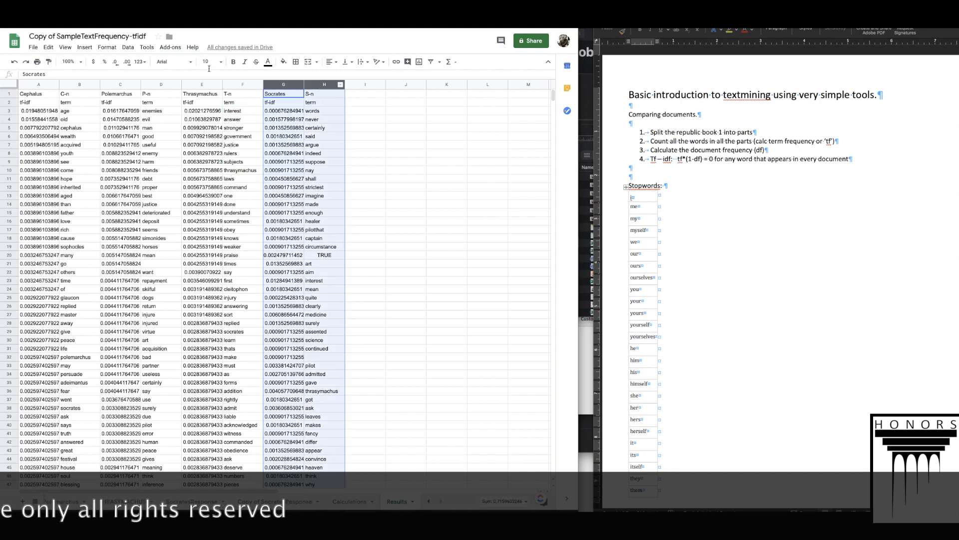
{"action": "left_click", "coordinate": [107, 47]}
{"action": "left_click", "coordinate": [127, 47]}
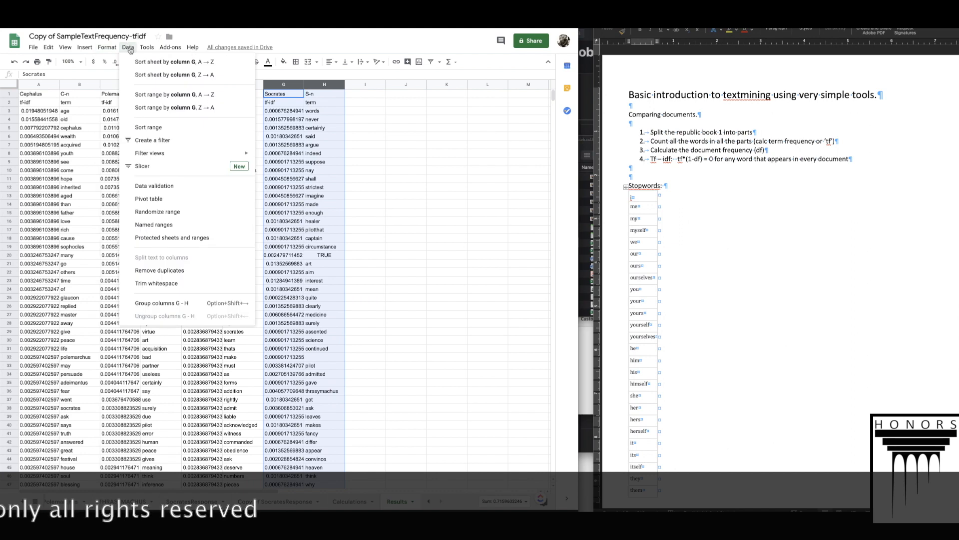
{"action": "left_click", "coordinate": [170, 127]}
{"action": "left_click", "coordinate": [235, 238]}
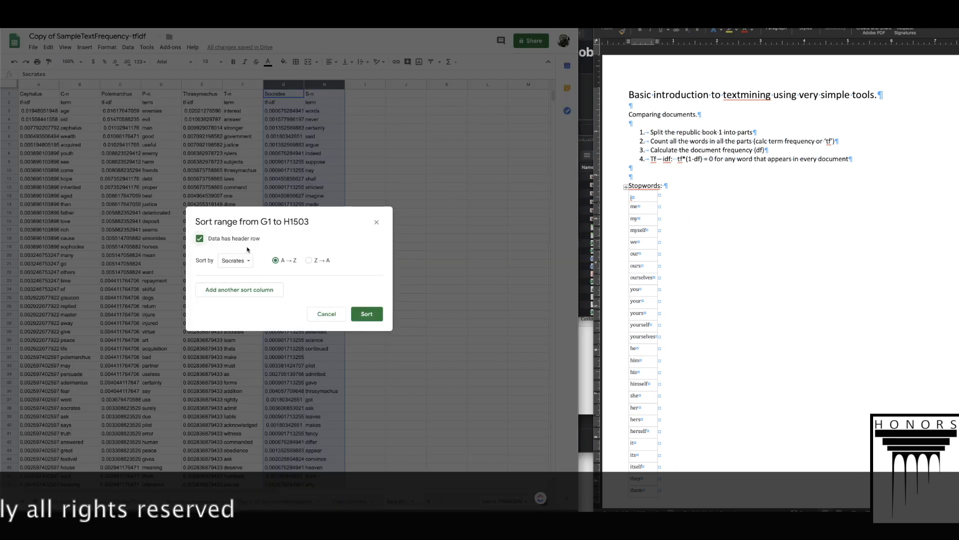
{"action": "left_click", "coordinate": [309, 260]}
{"action": "left_click", "coordinate": [367, 314]}
{"action": "left_click", "coordinate": [326, 119]}
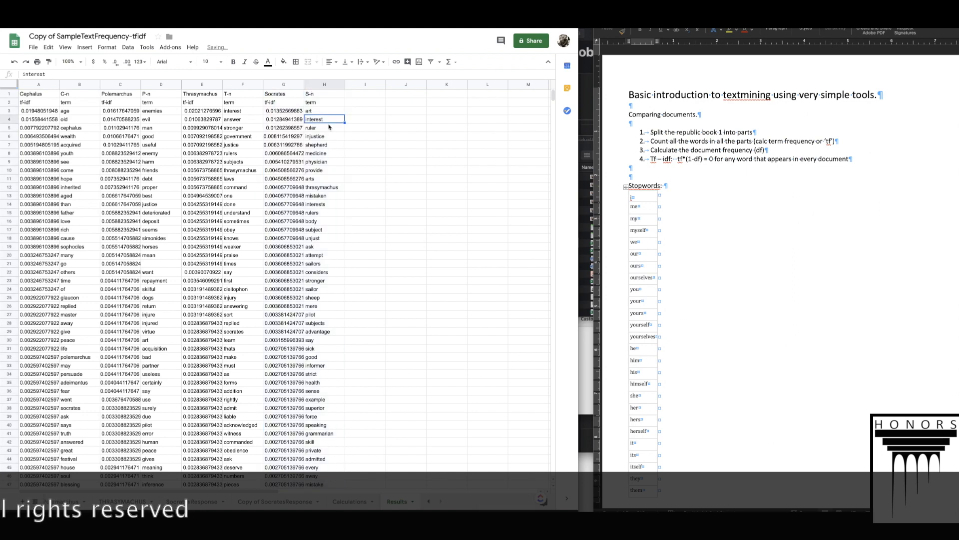